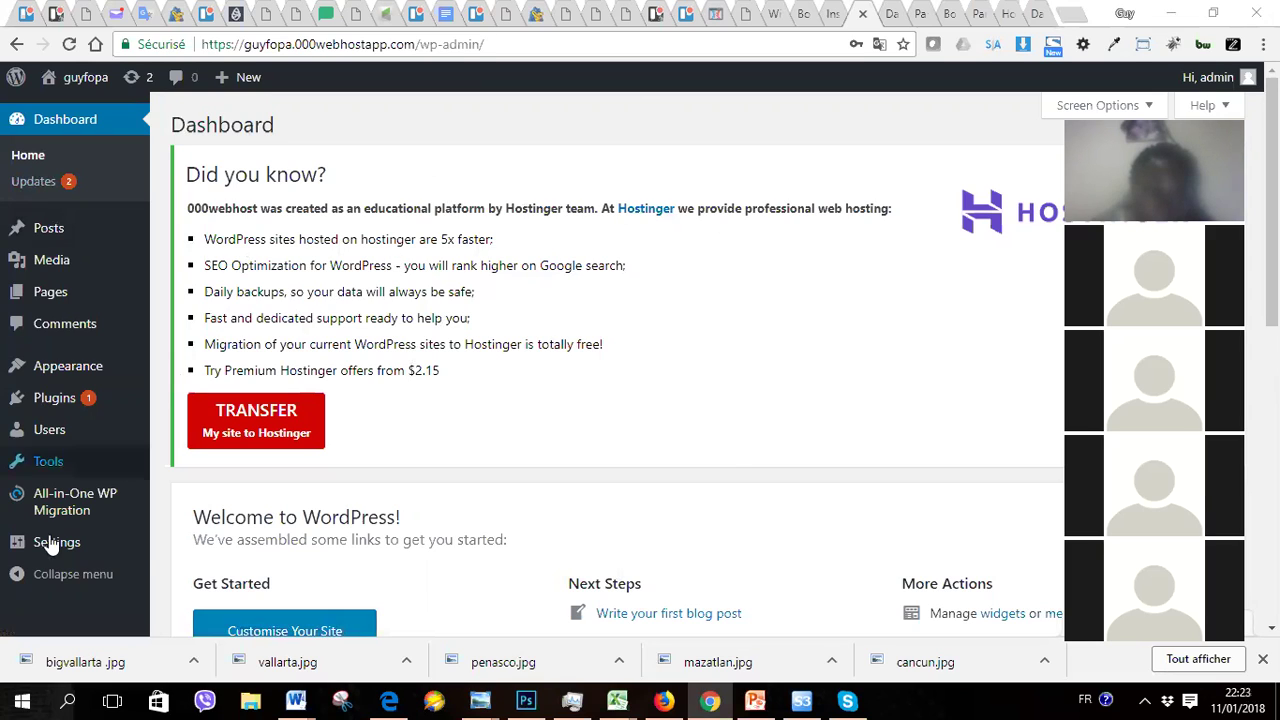
Step: Go to Settings > General from the admin sidebar's flyout menu
{"action": "mouse_move", "coordinate": [50, 550]}
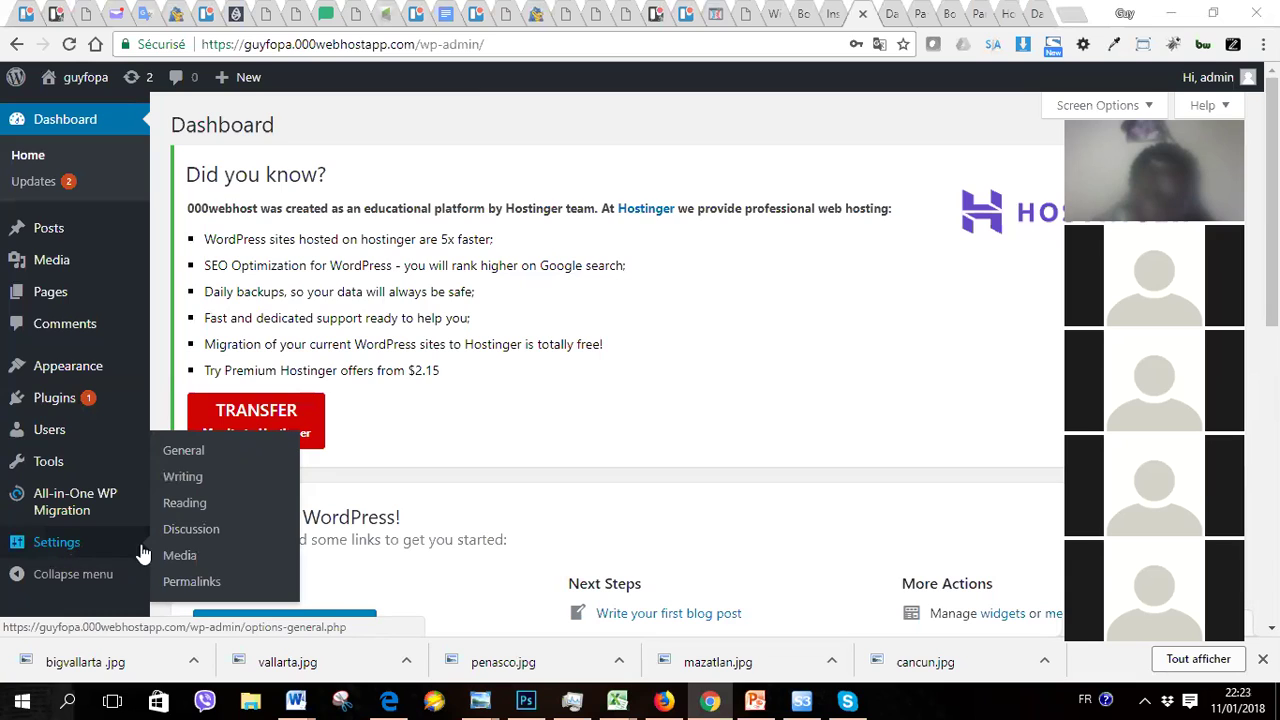
{"action": "left_click", "coordinate": [201, 454]}
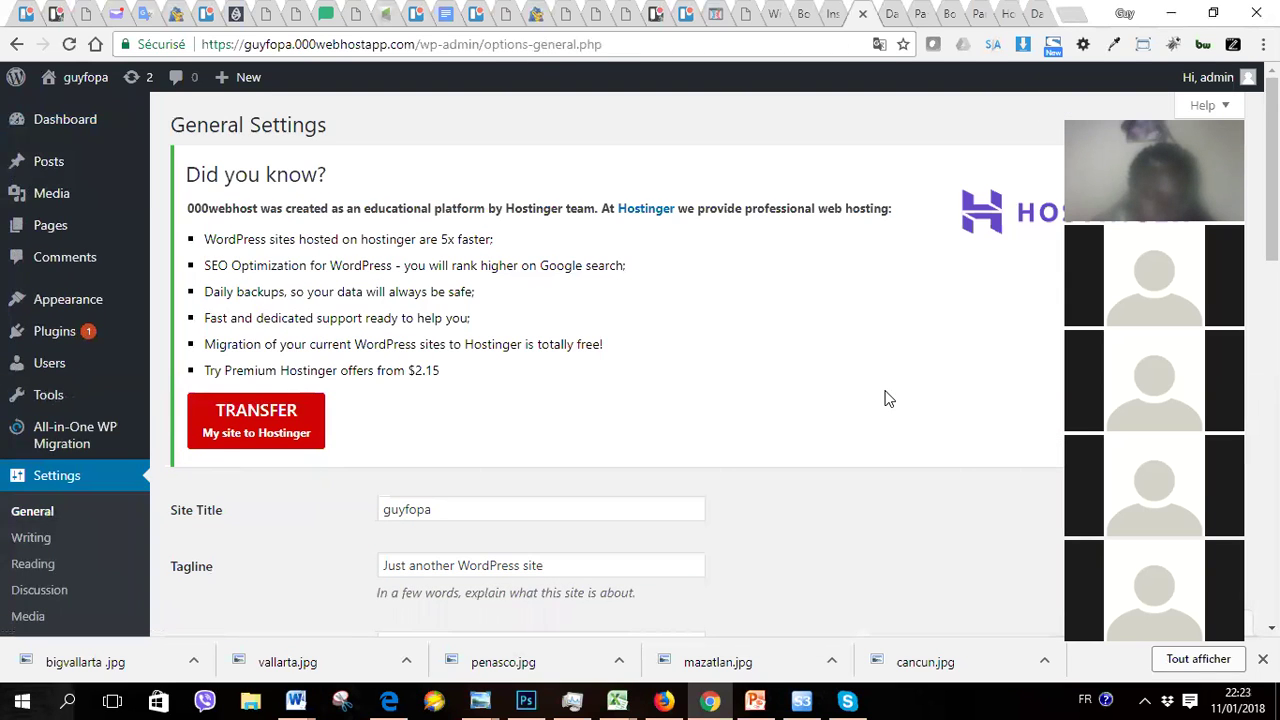
Step: Change Site Language from English (UK) to Français and save the changes
{"action": "scroll", "coordinate": [886, 397], "scroll_direction": "down", "scroll_amount": 5}
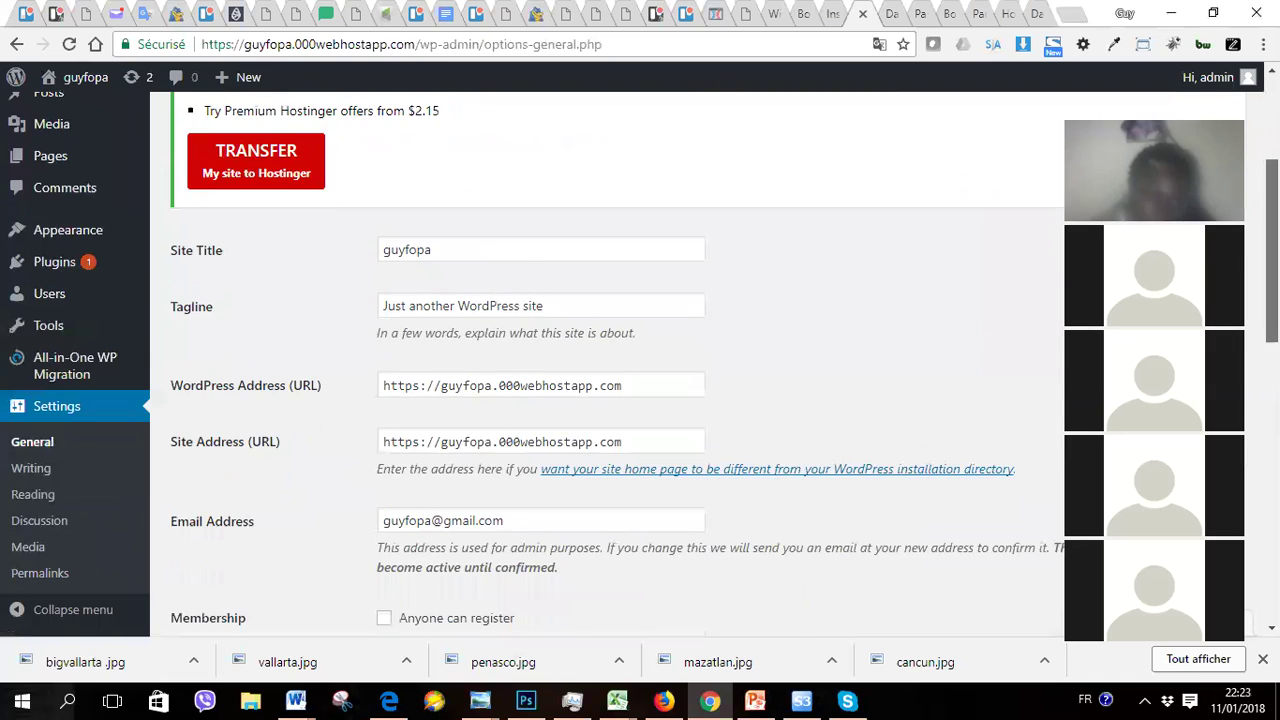
{"action": "scroll", "coordinate": [700, 360], "scroll_direction": "up", "scroll_amount": 4}
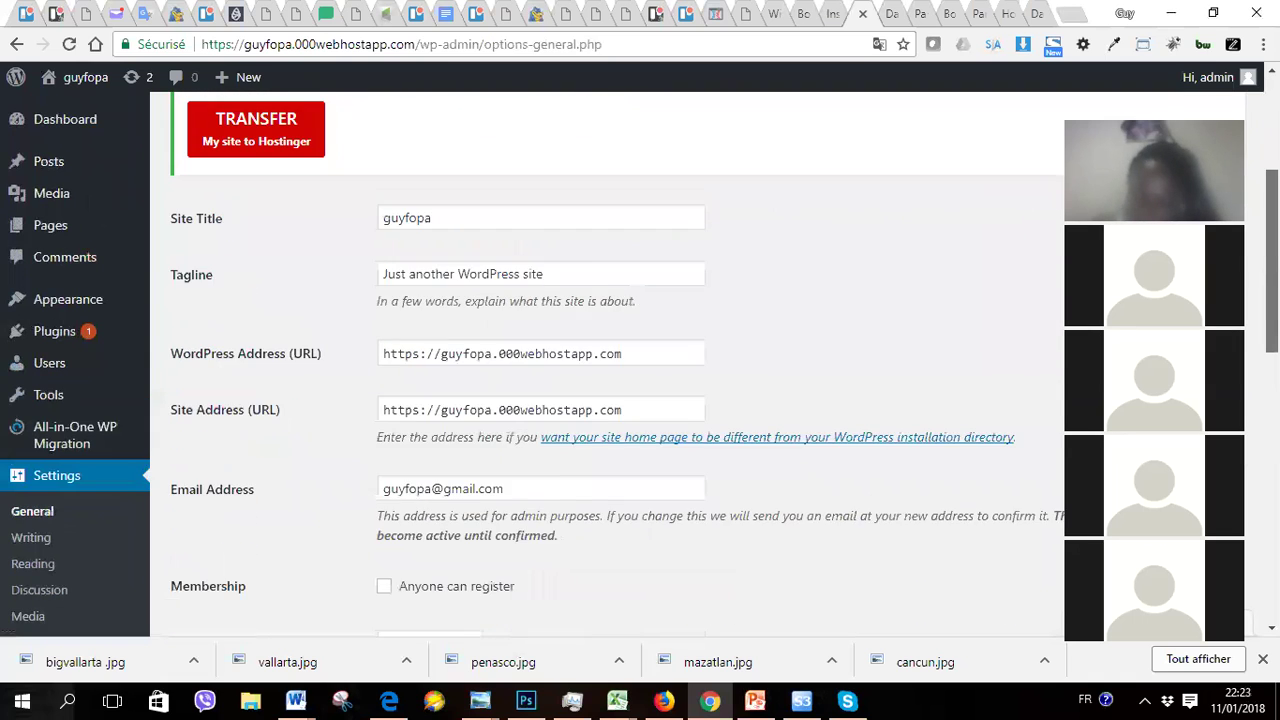
{"action": "scroll", "coordinate": [724, 360], "scroll_direction": "up", "scroll_amount": 1}
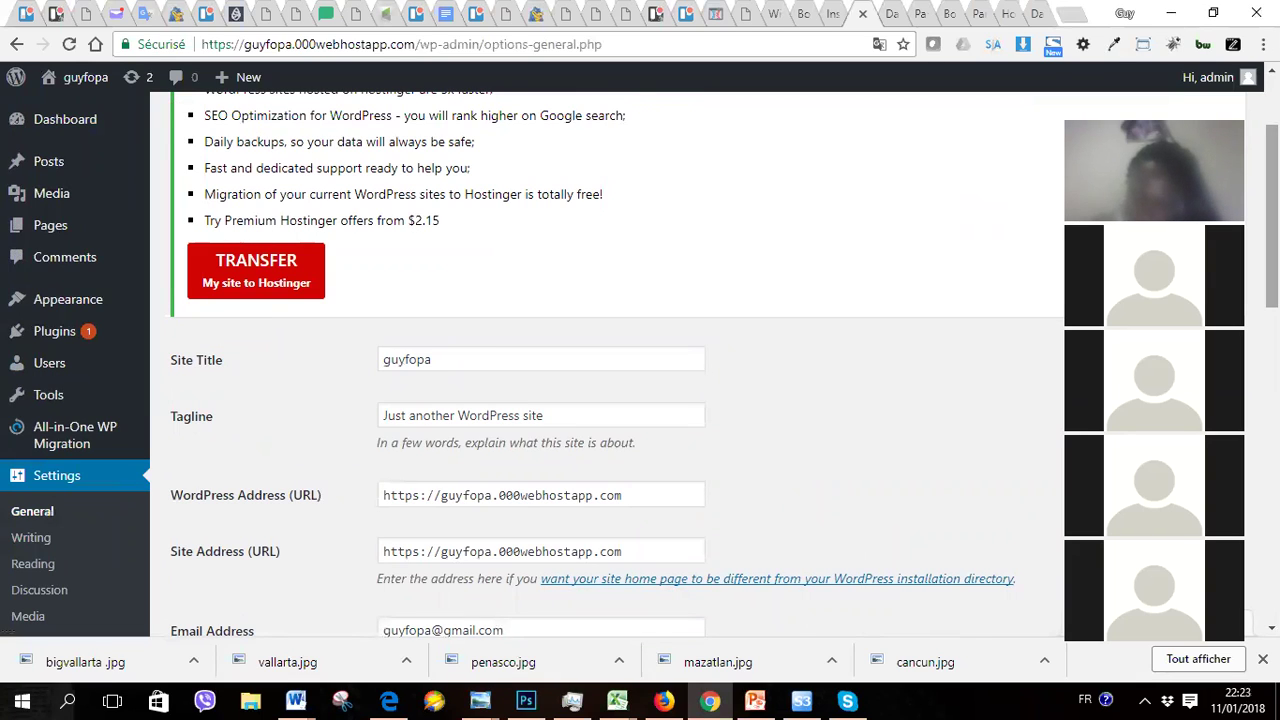
{"action": "scroll", "coordinate": [700, 360], "scroll_direction": "down", "scroll_amount": 1}
{"action": "scroll", "coordinate": [1245, 467], "scroll_direction": "down", "scroll_amount": 5}
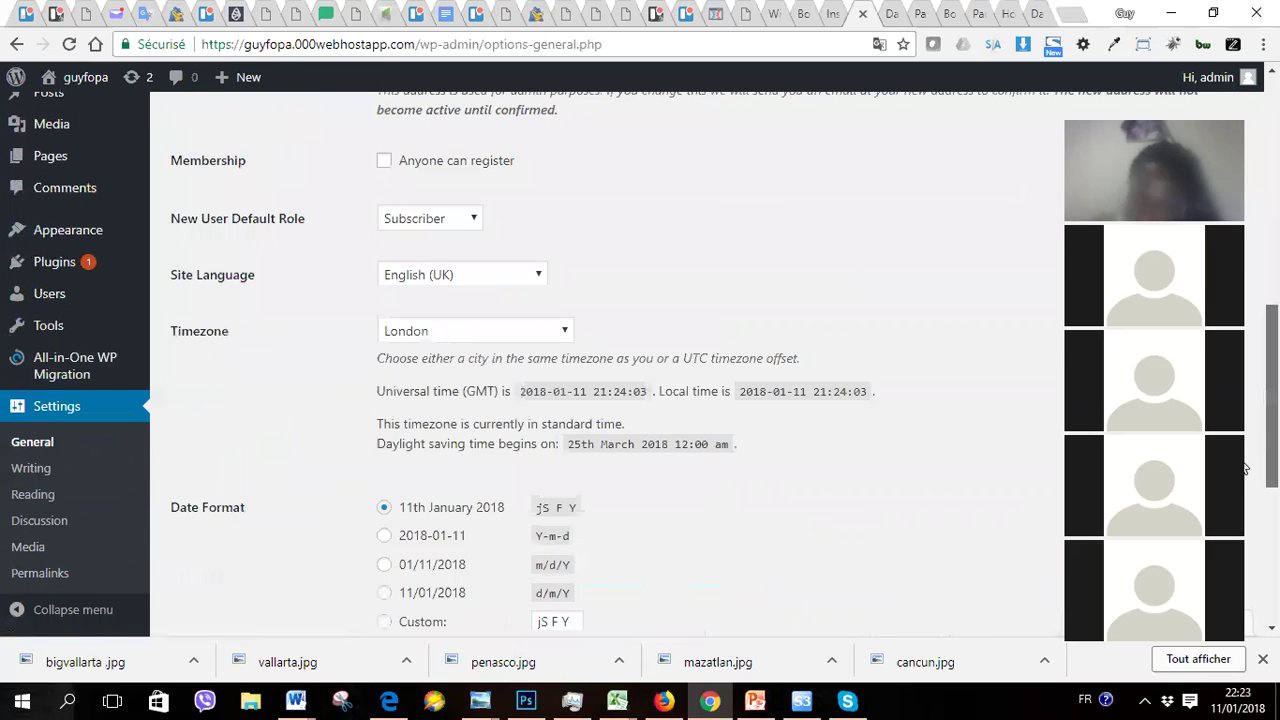
{"action": "left_click", "coordinate": [538, 280]}
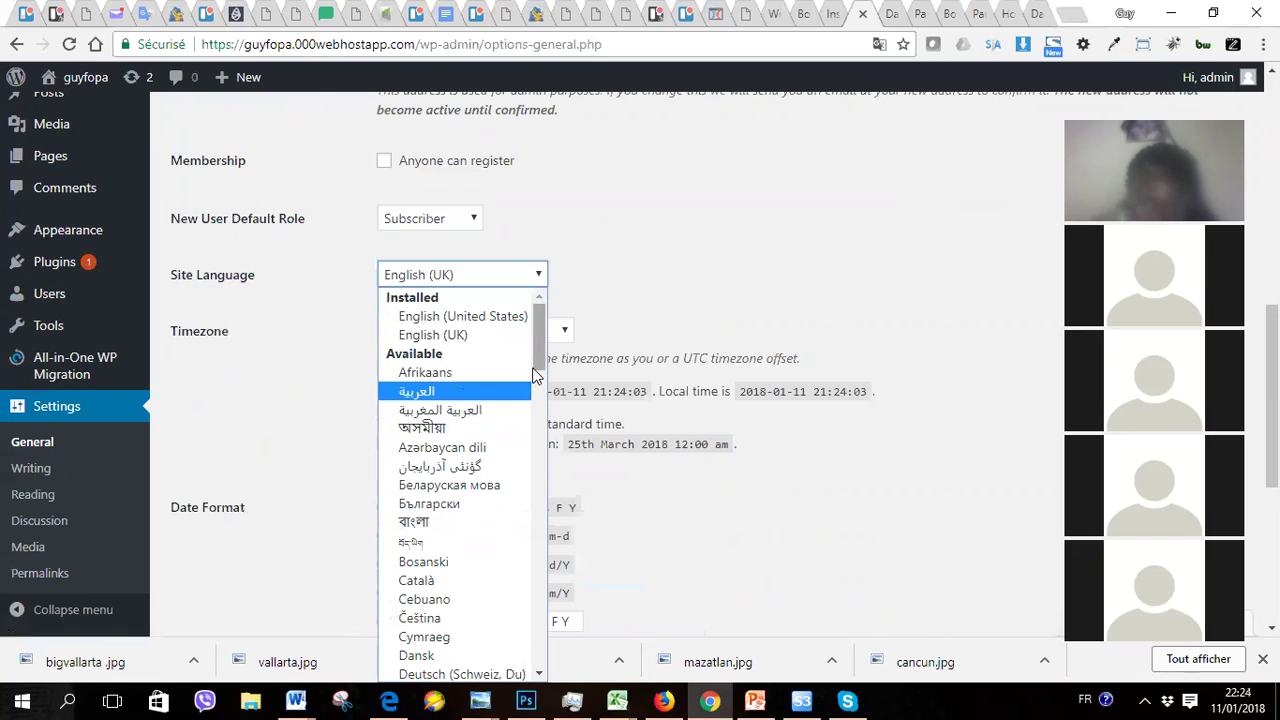
{"action": "key", "text": "f"}
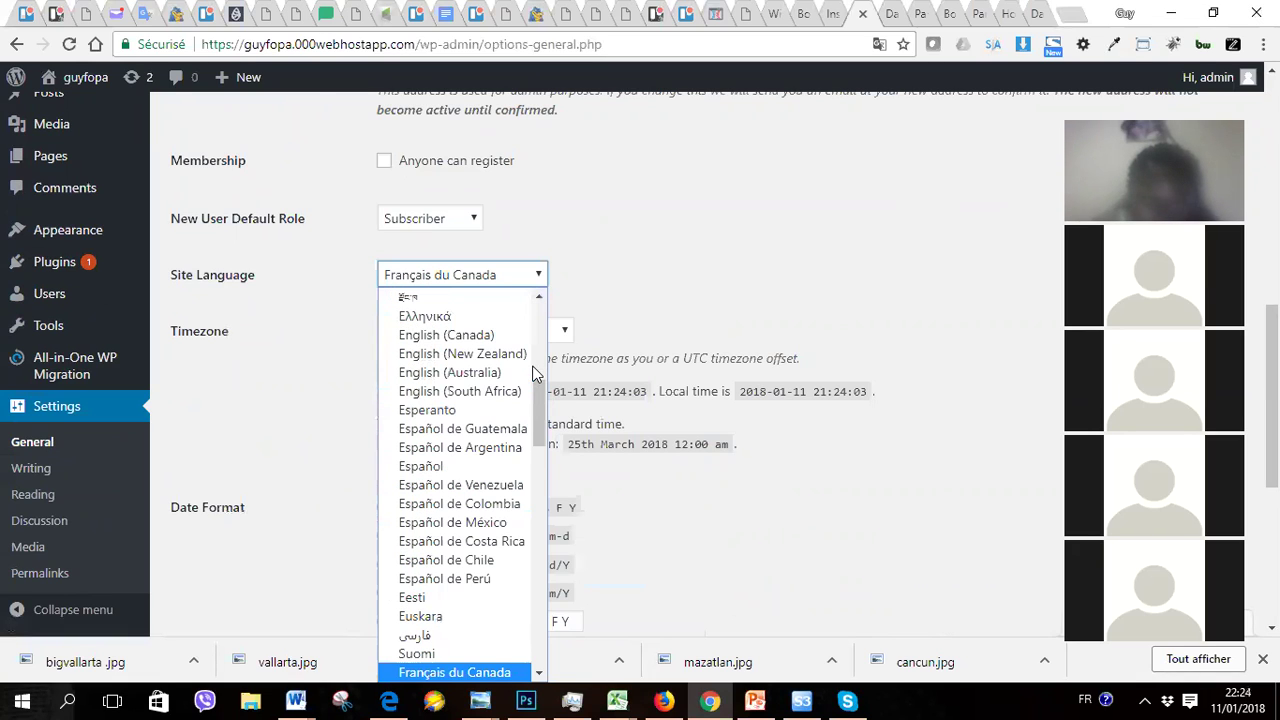
{"action": "left_click", "coordinate": [538, 673]}
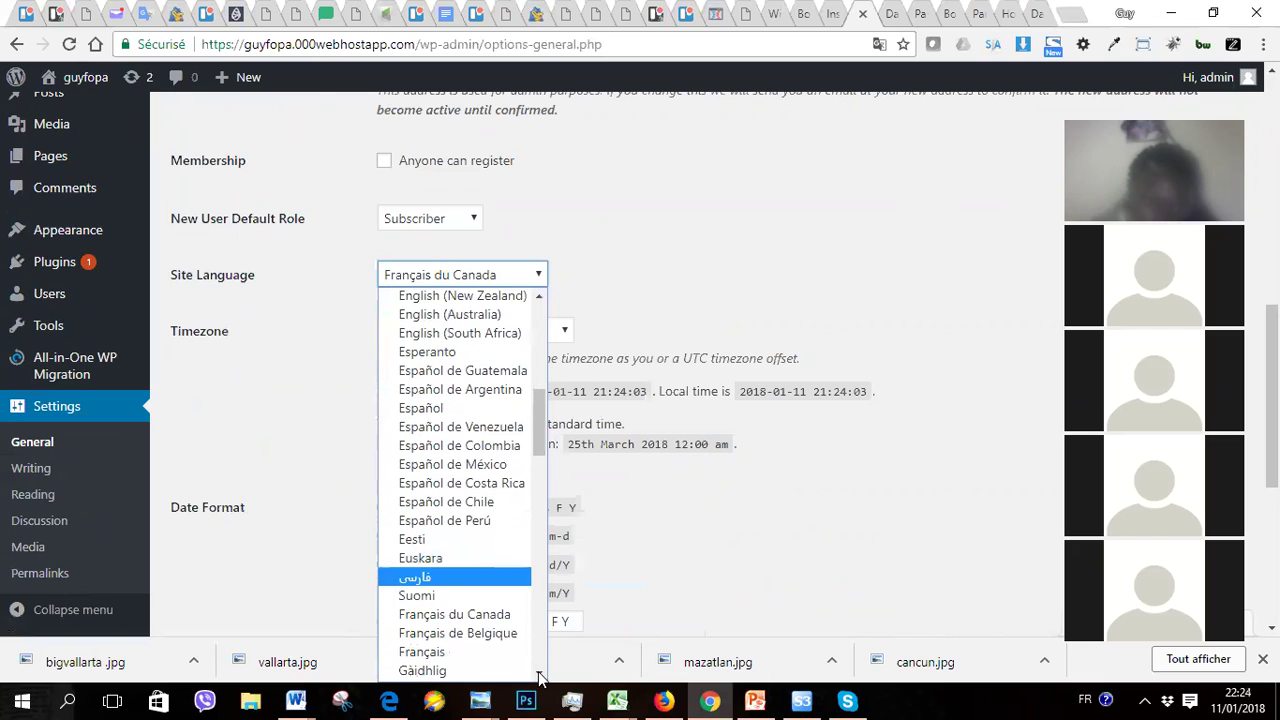
{"action": "left_click", "coordinate": [437, 640]}
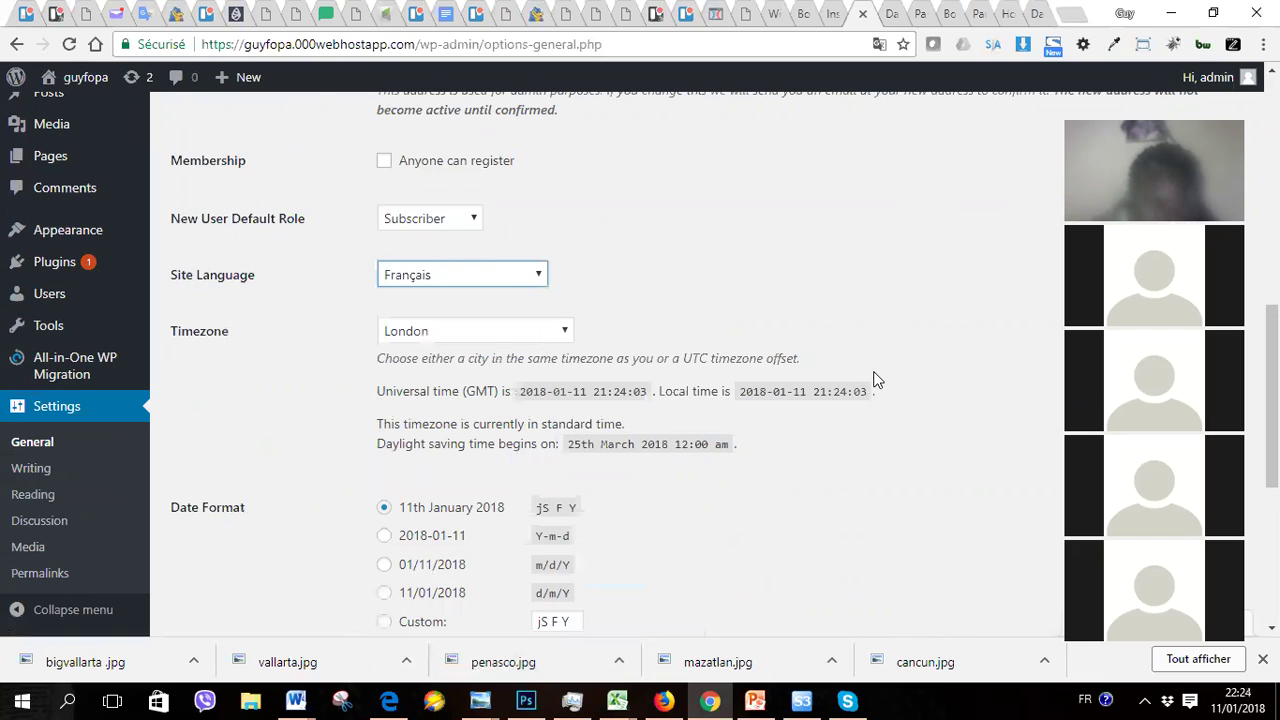
{"action": "scroll", "coordinate": [873, 379], "scroll_direction": "down", "scroll_amount": 2}
{"action": "scroll", "coordinate": [873, 379], "scroll_direction": "down", "scroll_amount": 3}
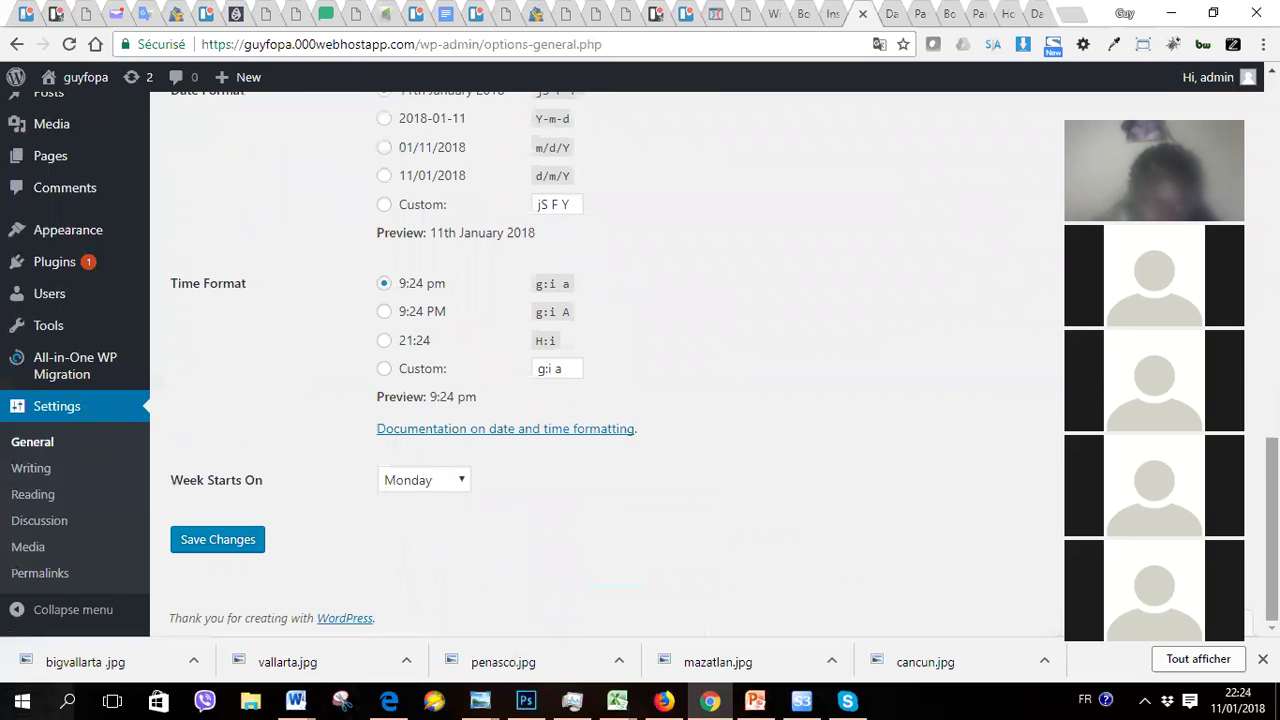
{"action": "left_click", "coordinate": [205, 545]}
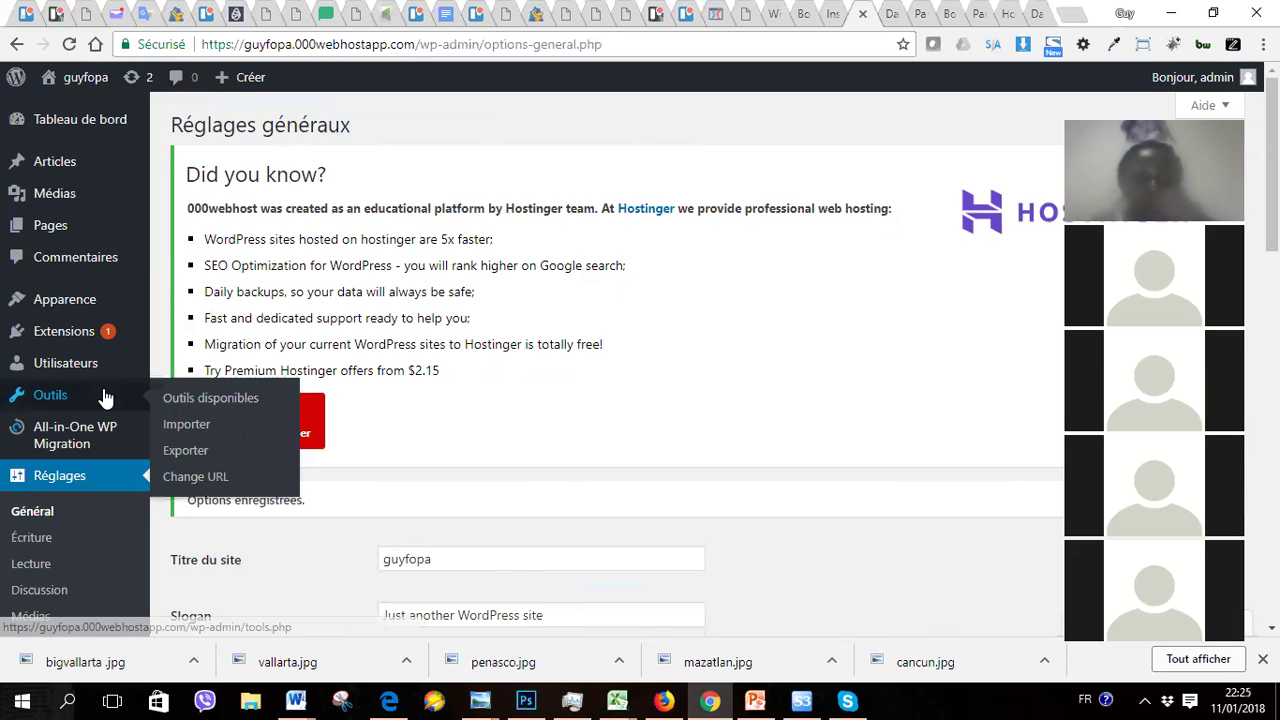
Step: Wait for the reload showing 'Options enregistrées' and the admin menus in French
{"action": "mouse_move", "coordinate": [84, 368]}
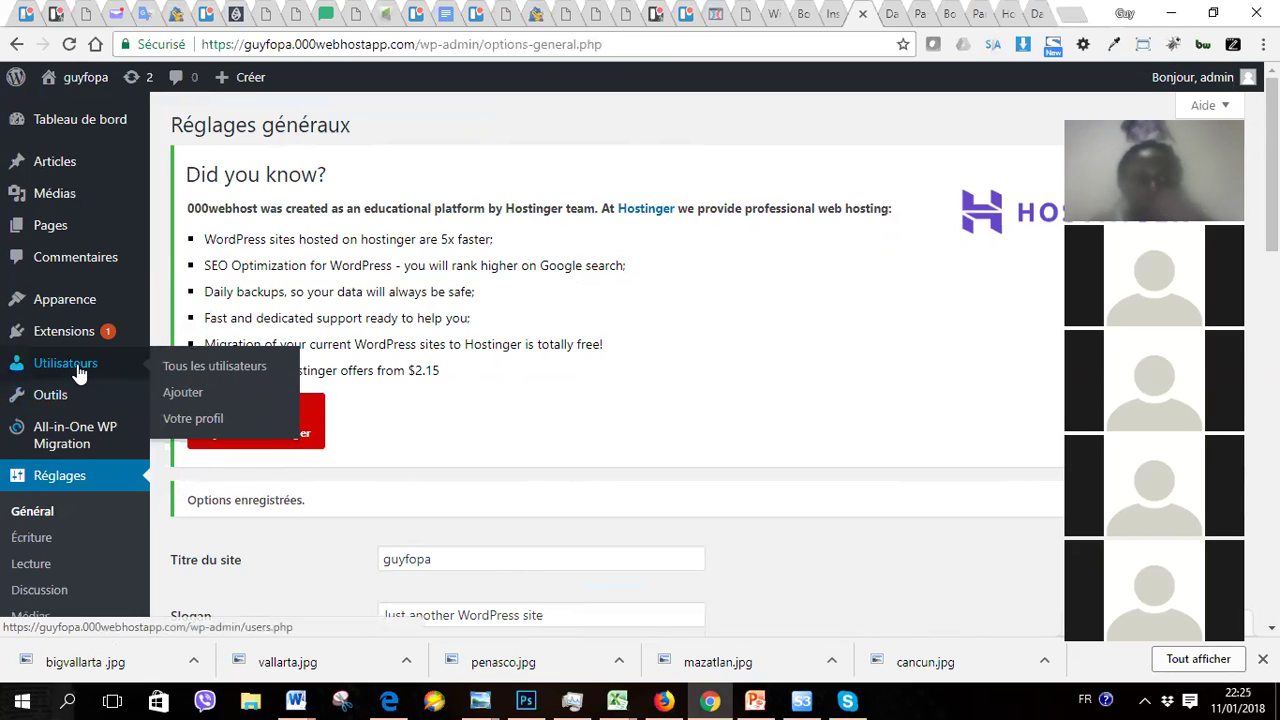
Step: Open the only user's profile from the Users list and scroll to Gestion de compte
{"action": "left_click", "coordinate": [203, 367]}
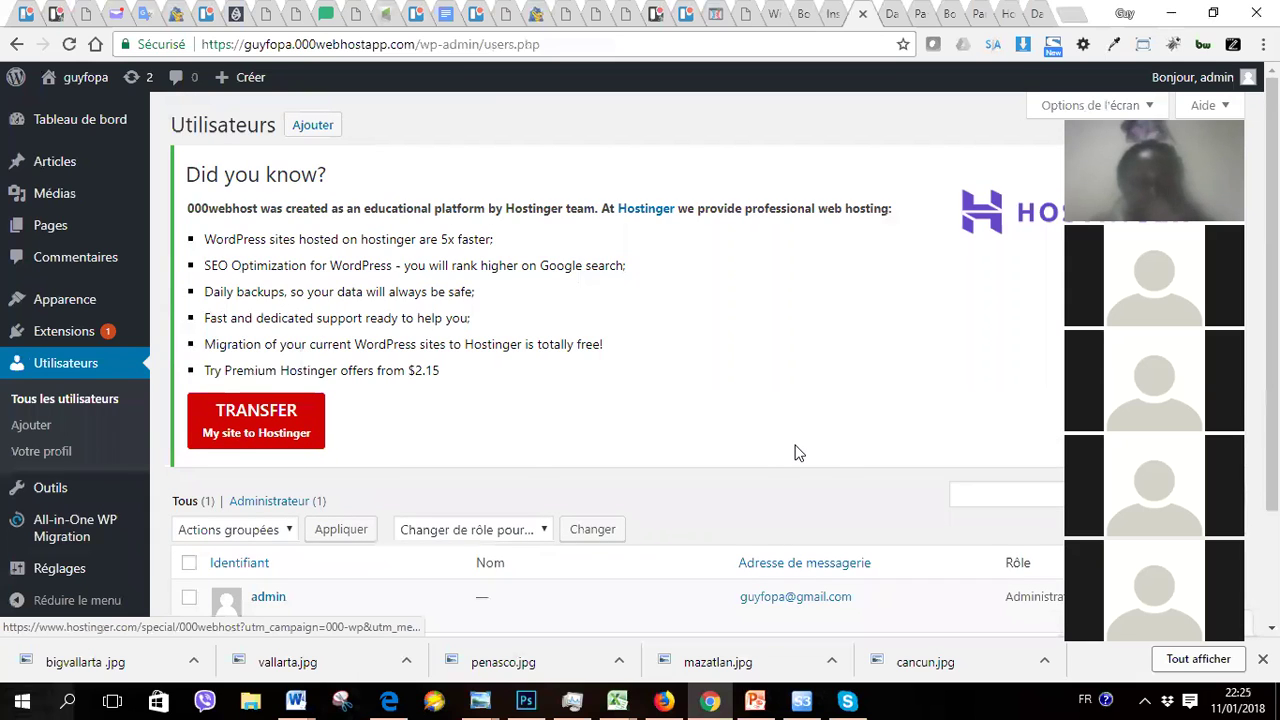
{"action": "scroll", "coordinate": [797, 453], "scroll_direction": "down", "scroll_amount": 3}
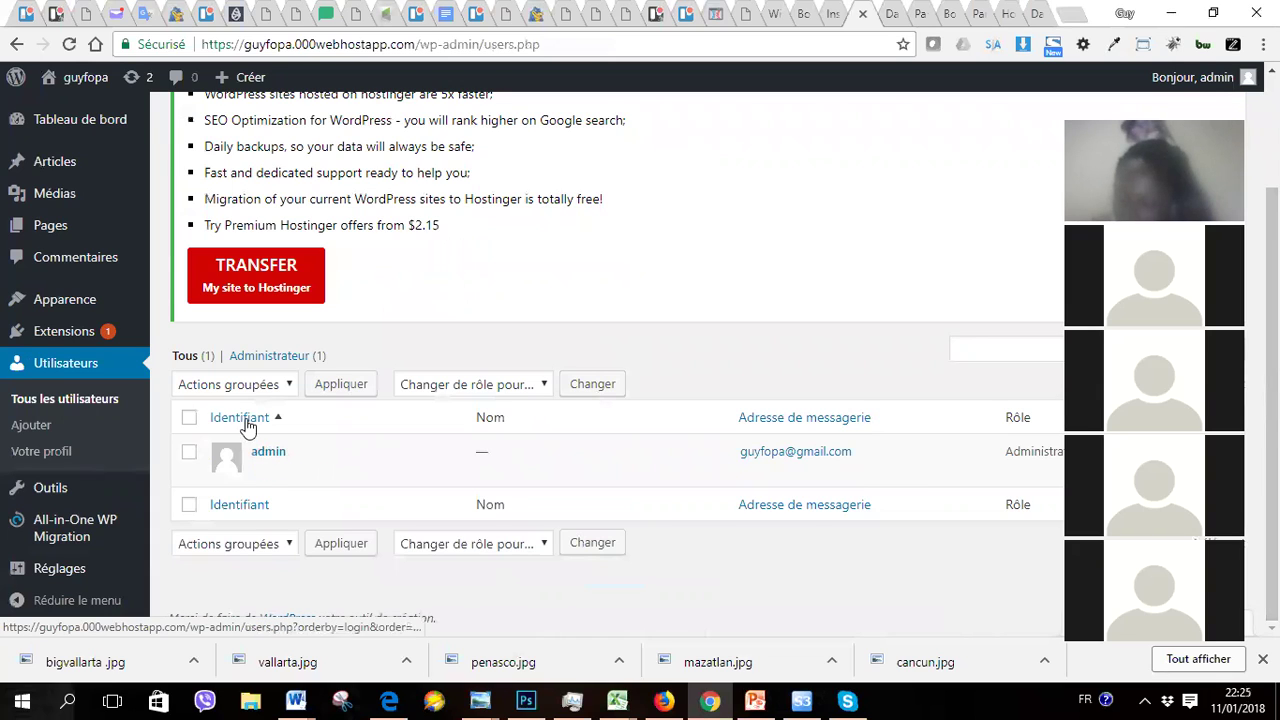
{"action": "mouse_move", "coordinate": [263, 458]}
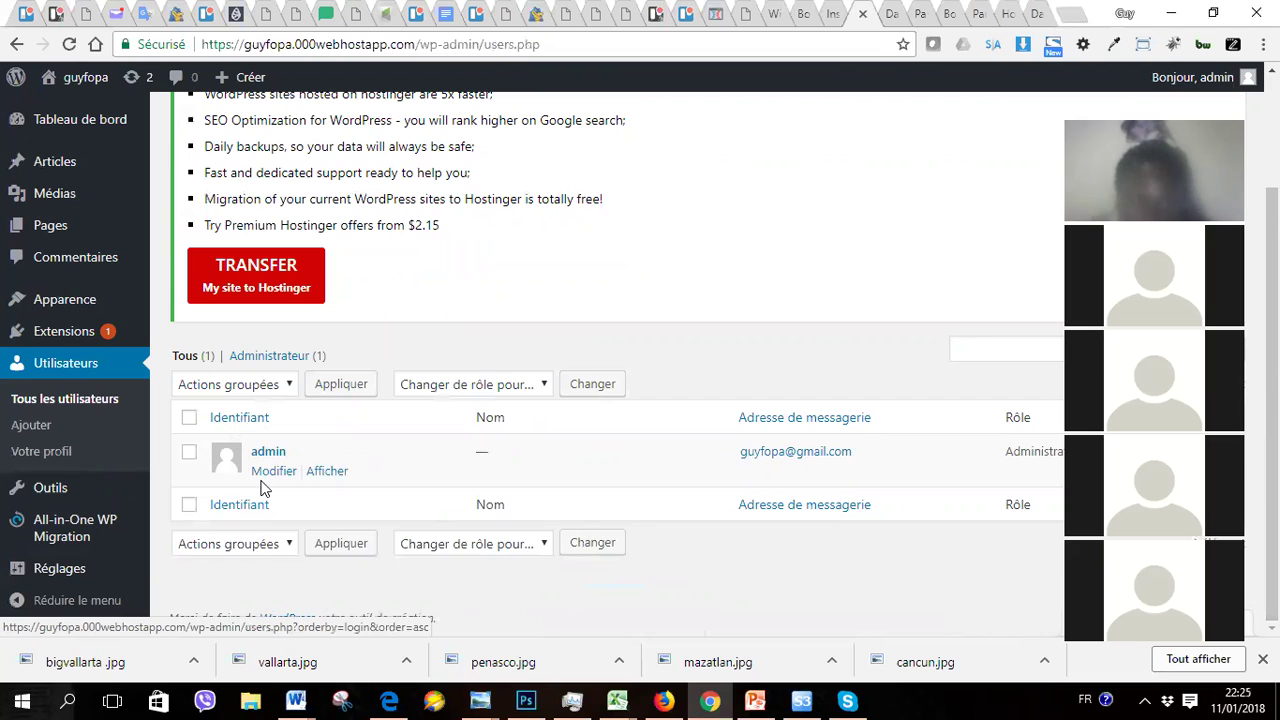
{"action": "left_click", "coordinate": [274, 474]}
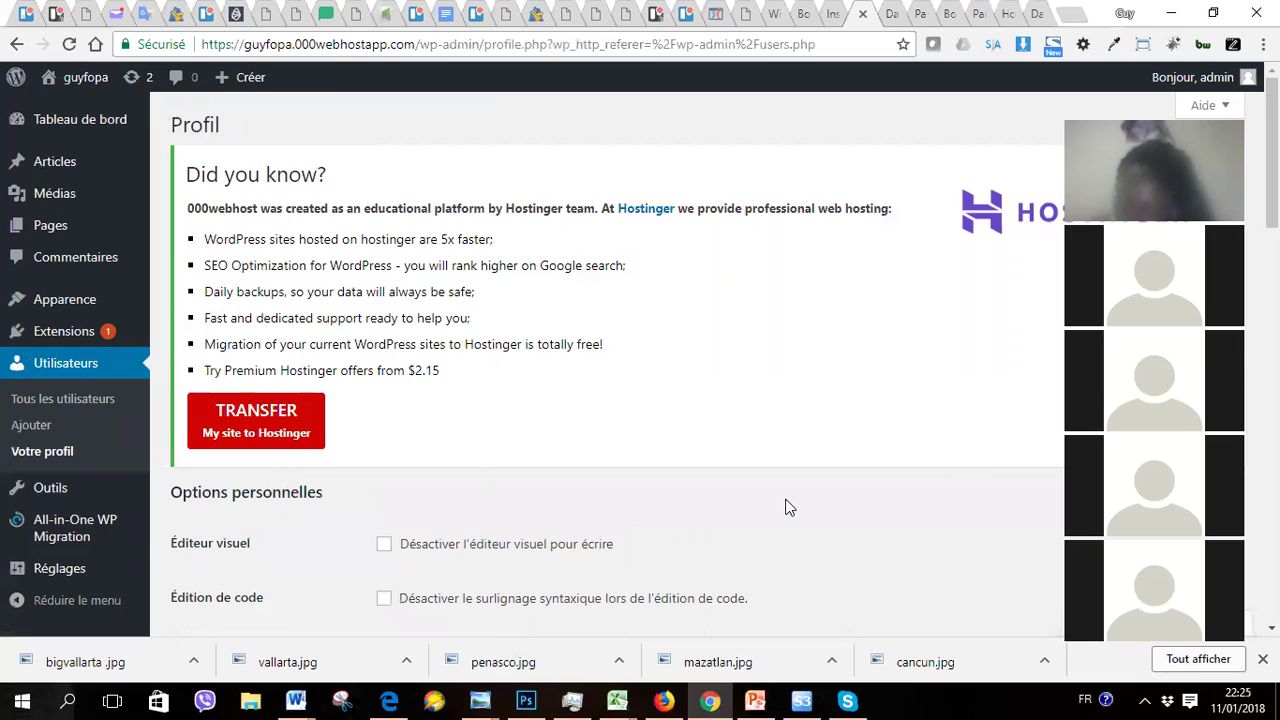
{"action": "scroll", "coordinate": [785, 507], "scroll_direction": "down", "scroll_amount": 5}
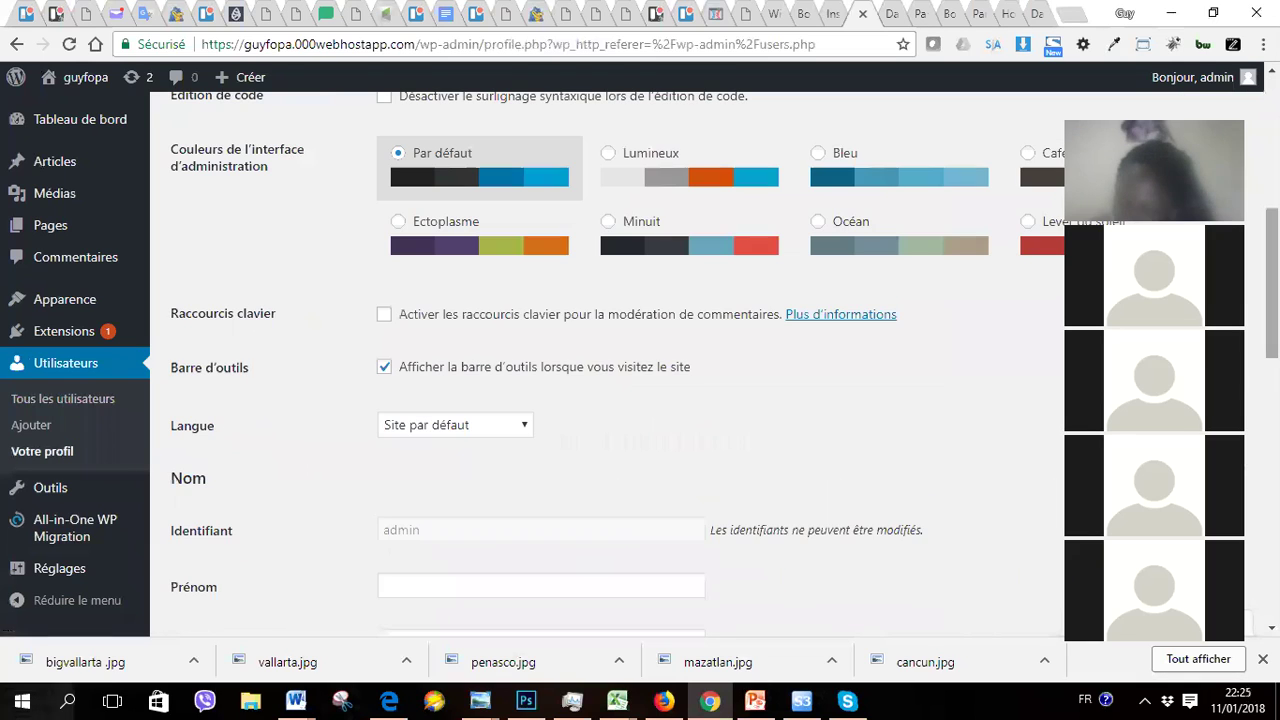
{"action": "scroll", "coordinate": [600, 365], "scroll_direction": "down", "scroll_amount": 5}
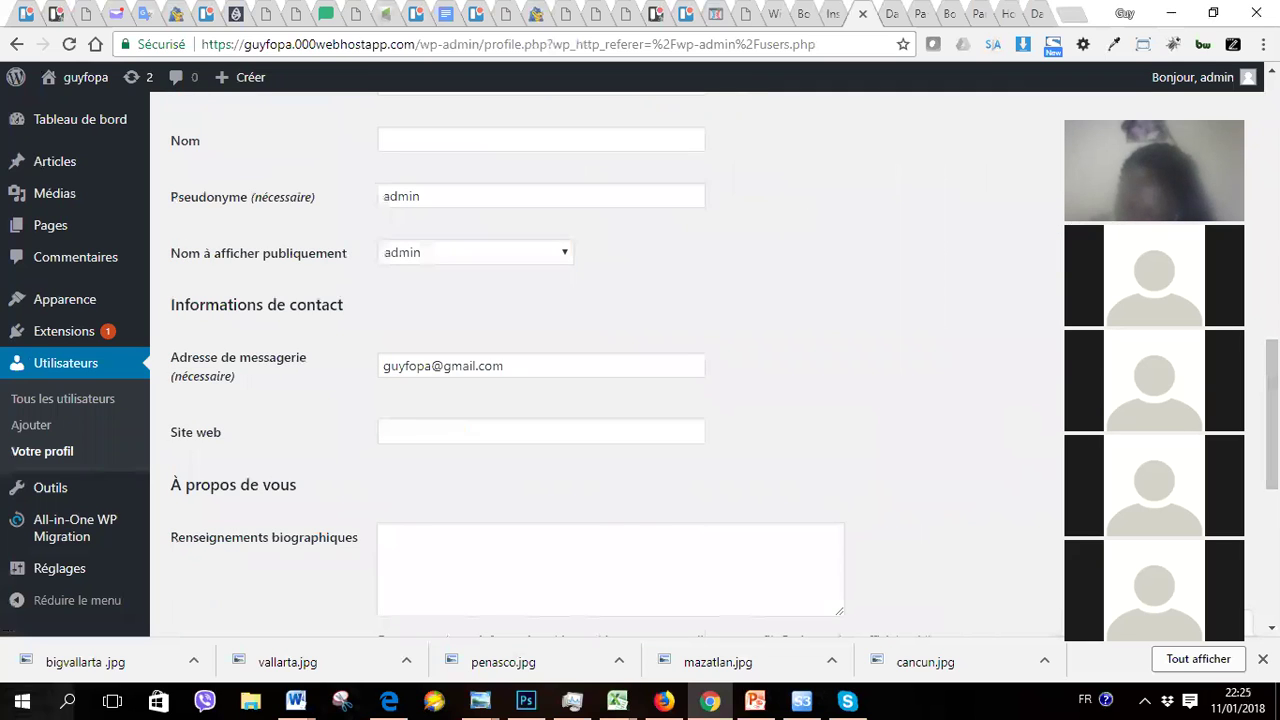
{"action": "scroll", "coordinate": [600, 365], "scroll_direction": "down", "scroll_amount": 5}
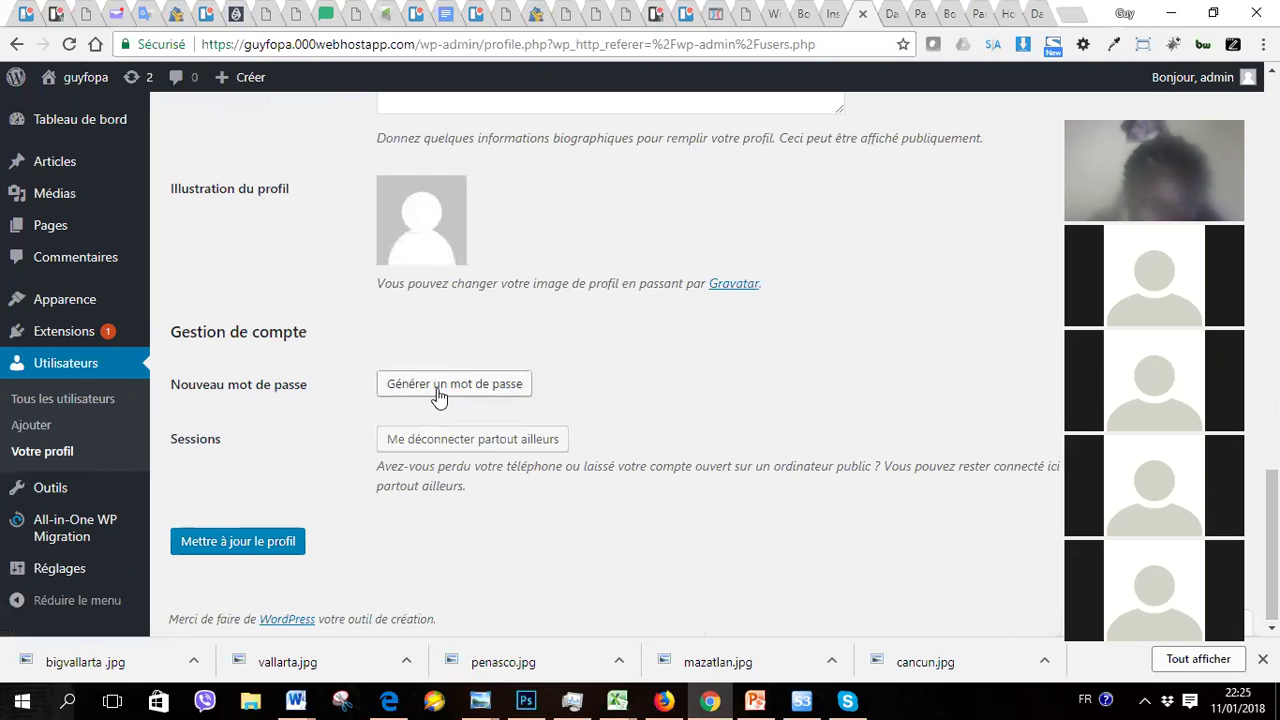
Step: Generate a password with 'Générer un mot de passe', then erase it to leave the field empty
{"action": "left_click", "coordinate": [438, 396]}
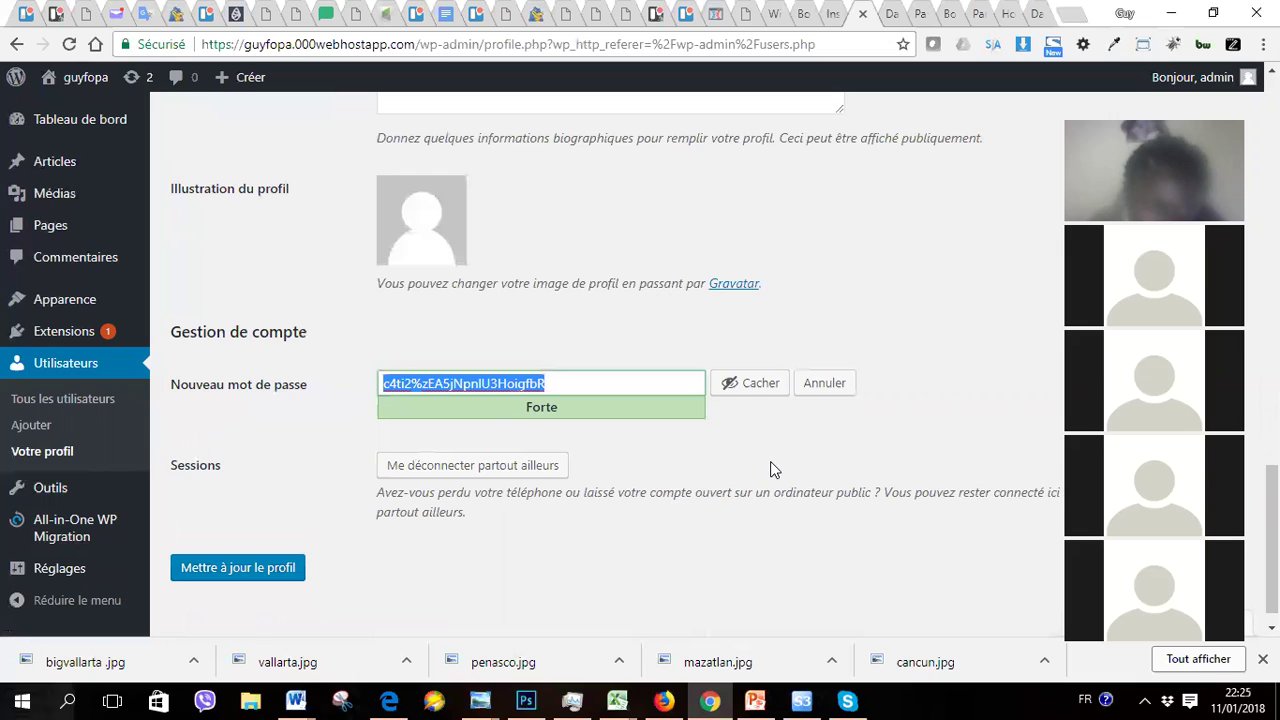
{"action": "key", "text": "BackSpace"}
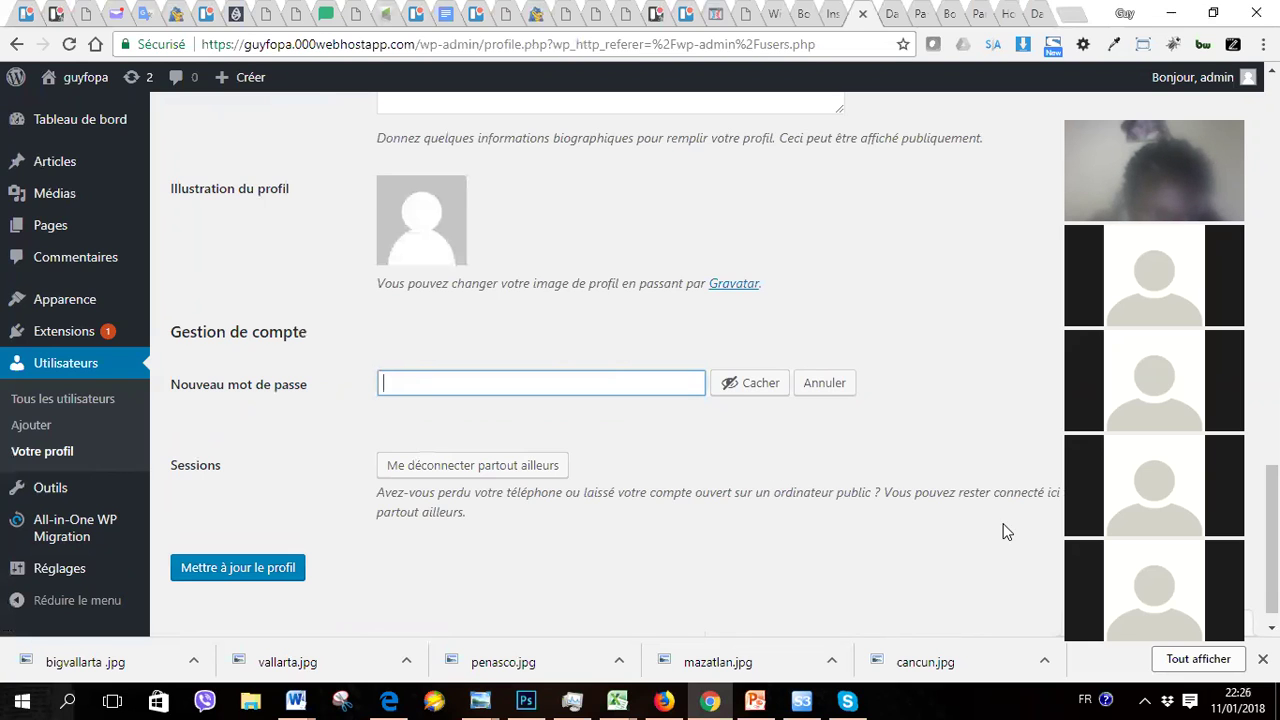
{"action": "scroll", "coordinate": [1006, 531], "scroll_direction": "down", "scroll_amount": 1}
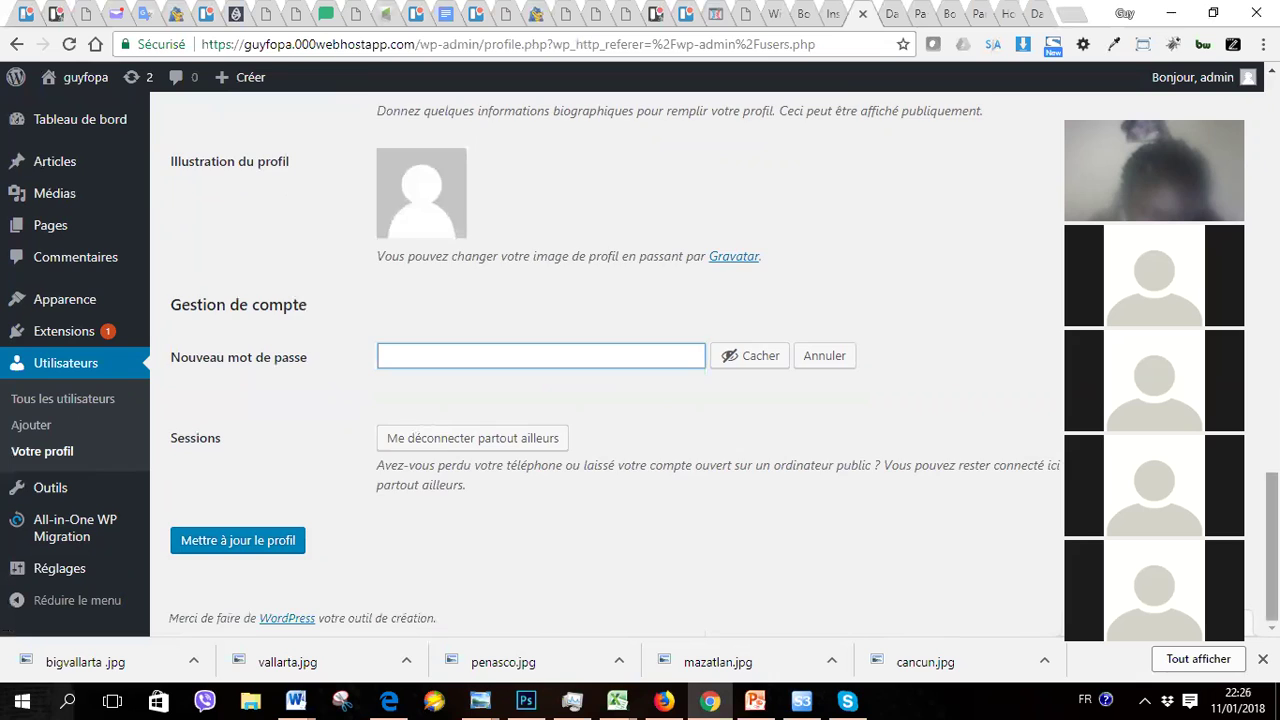
{"action": "scroll", "coordinate": [600, 360], "scroll_direction": "up", "scroll_amount": 8}
{"action": "scroll", "coordinate": [600, 360], "scroll_direction": "up", "scroll_amount": 5}
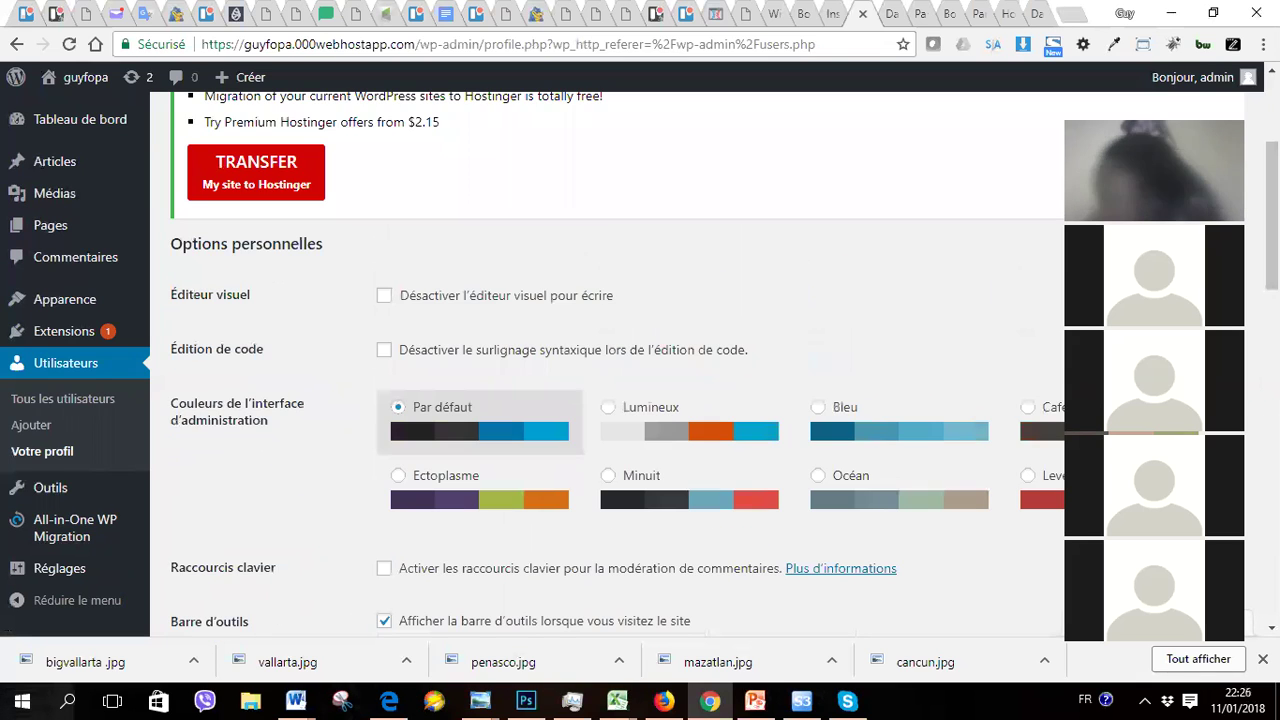
{"action": "scroll", "coordinate": [600, 360], "scroll_direction": "up", "scroll_amount": 4}
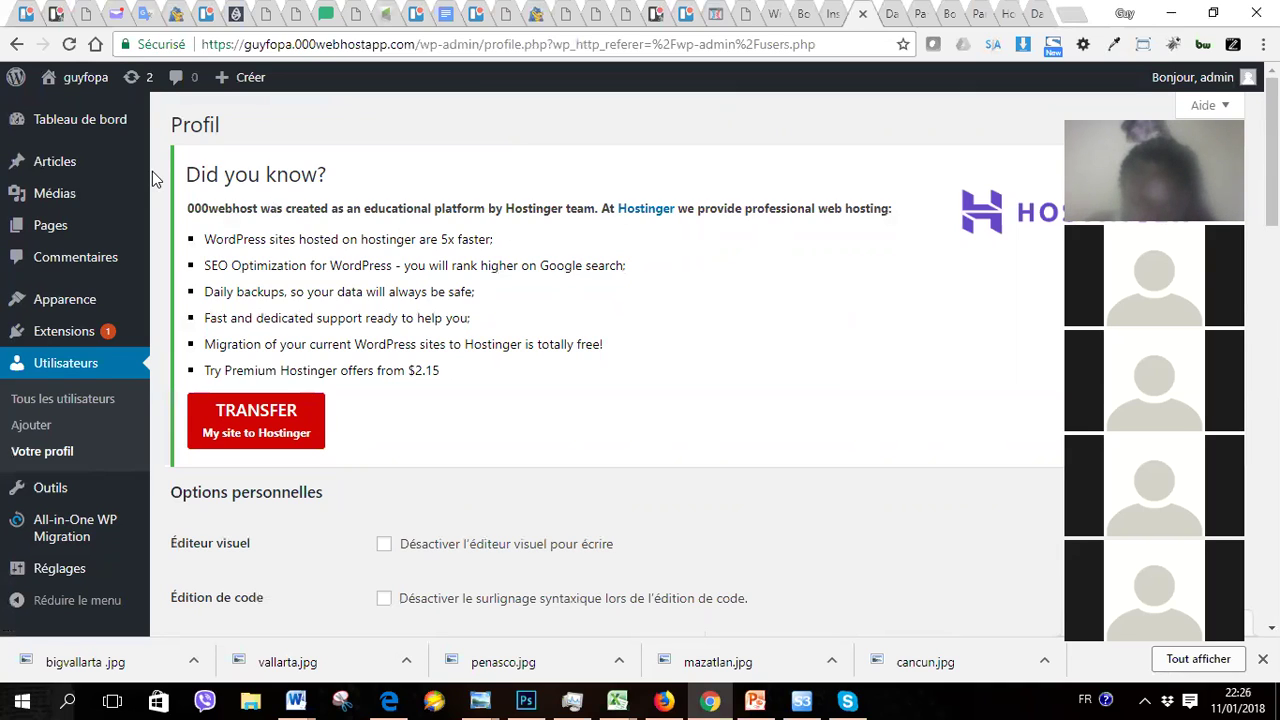
{"action": "mouse_move", "coordinate": [53, 173]}
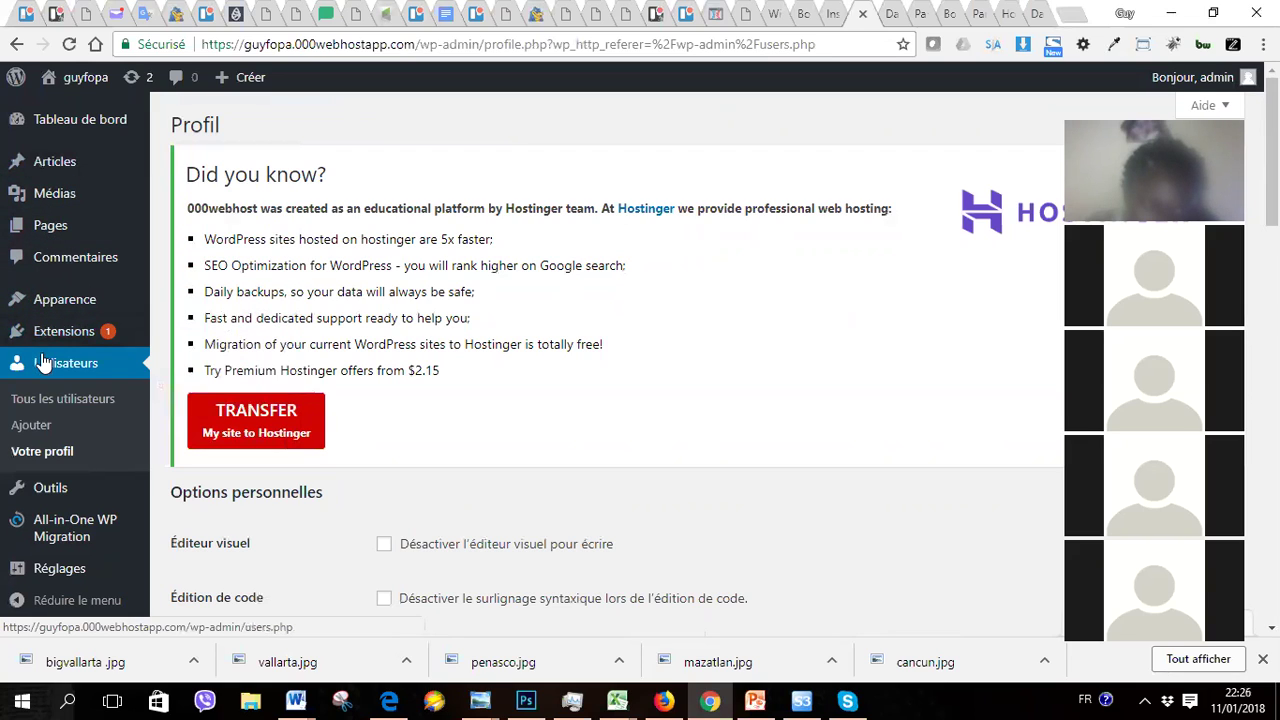
{"action": "mouse_move", "coordinate": [58, 506]}
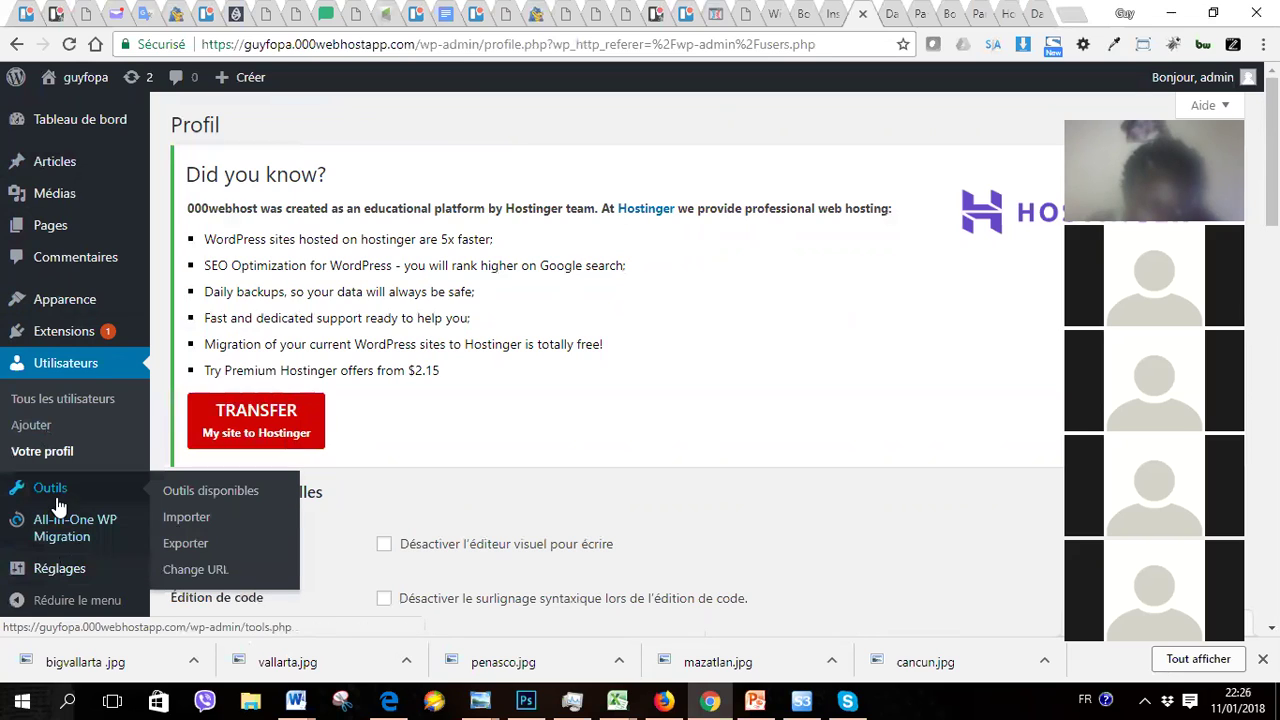
{"action": "mouse_move", "coordinate": [70, 118]}
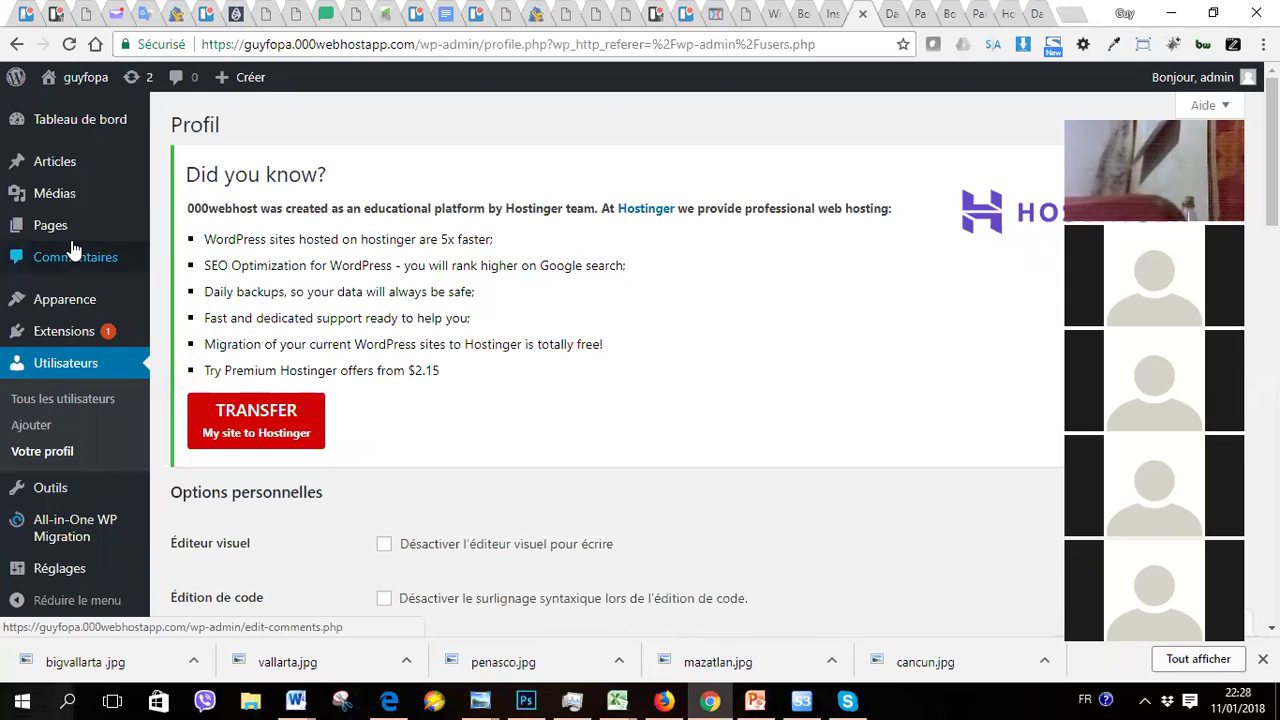
{"action": "mouse_move", "coordinate": [72, 204]}
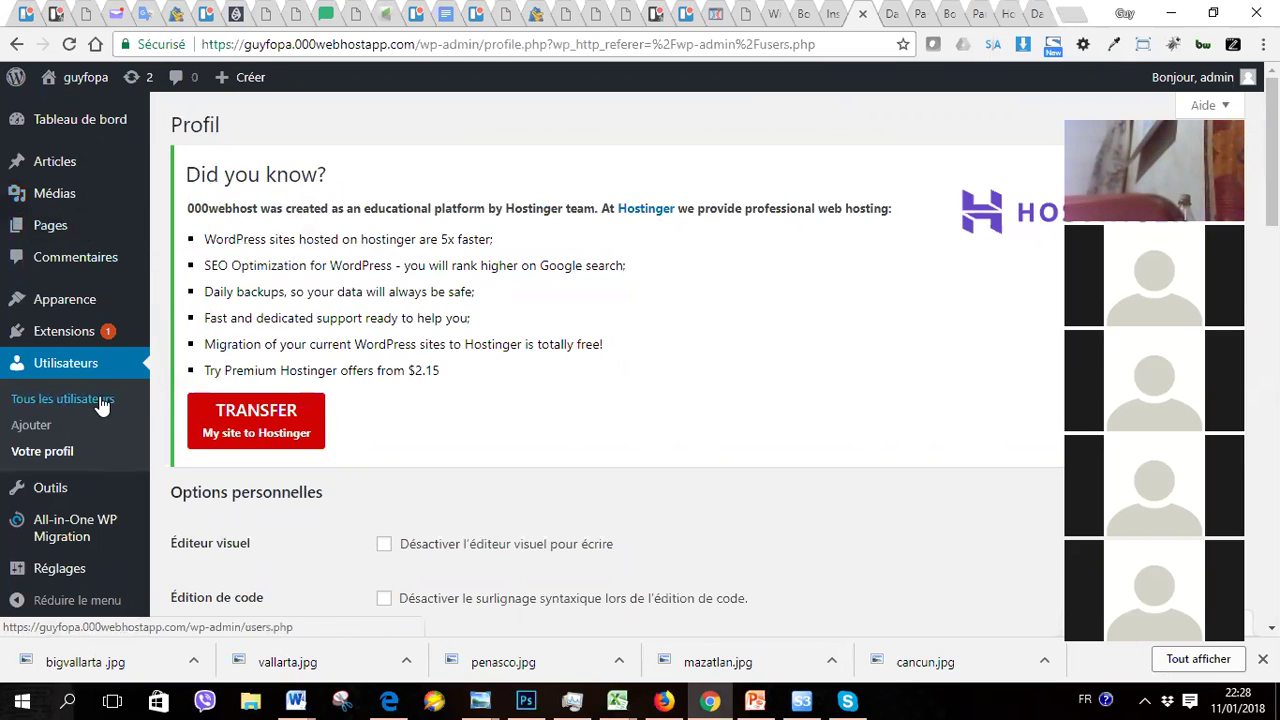
{"action": "mouse_move", "coordinate": [78, 312]}
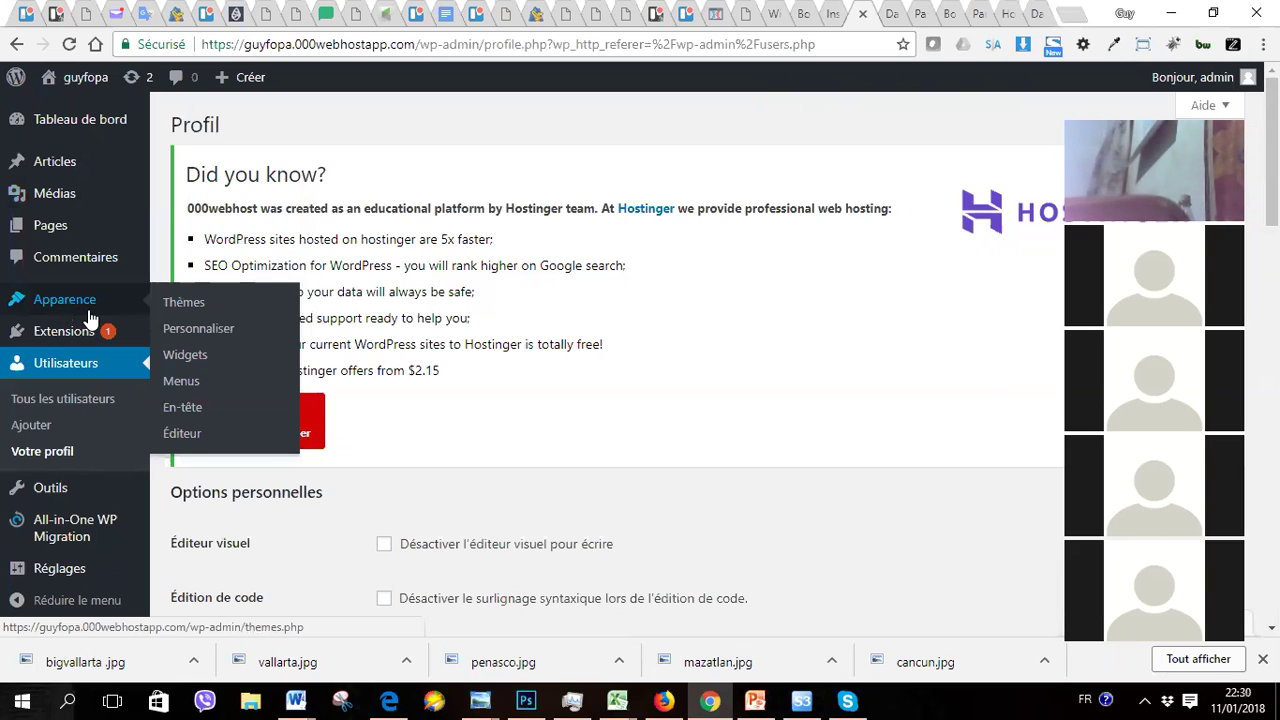
Step: Go to Utilisateurs > Votre profil to show the admin's Profil page
{"action": "mouse_move", "coordinate": [60, 338]}
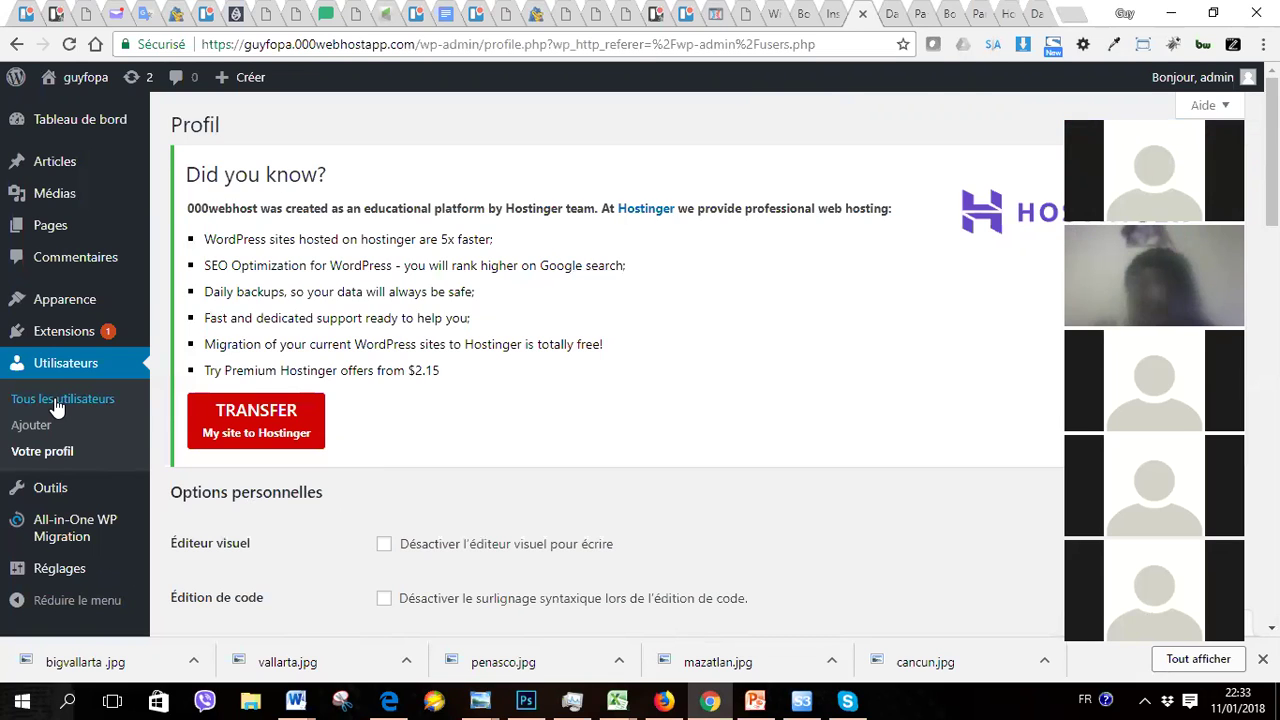
Step: Navigate to Apparence > Thèmes, confirming Quitter to leave the unsaved profile page
{"action": "mouse_move", "coordinate": [23, 309]}
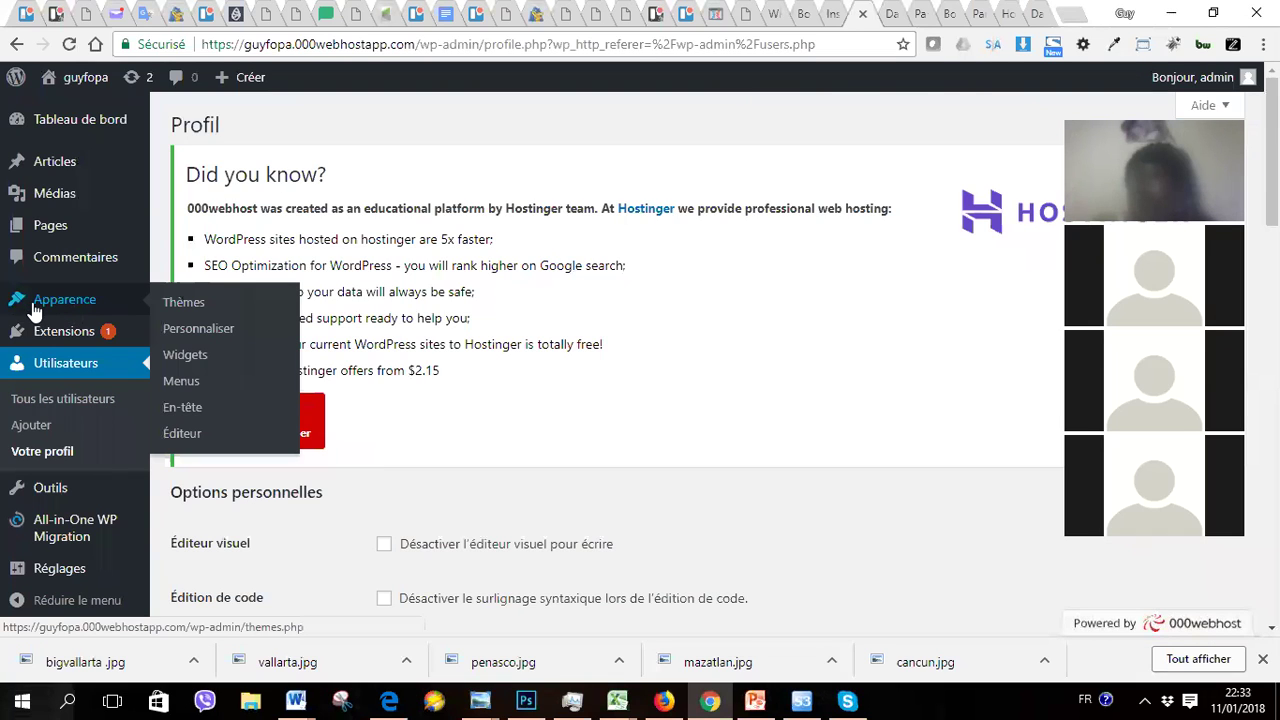
{"action": "left_click", "coordinate": [185, 303]}
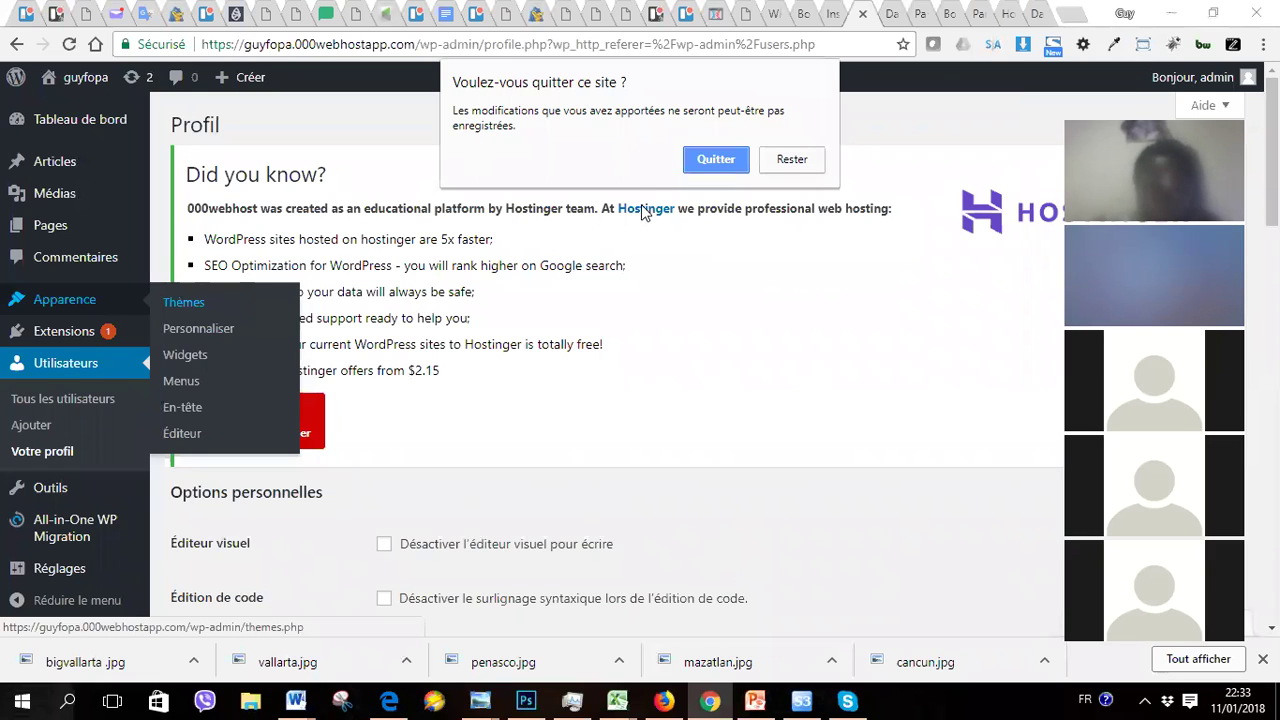
{"action": "left_click", "coordinate": [792, 161]}
{"action": "mouse_move", "coordinate": [100, 303]}
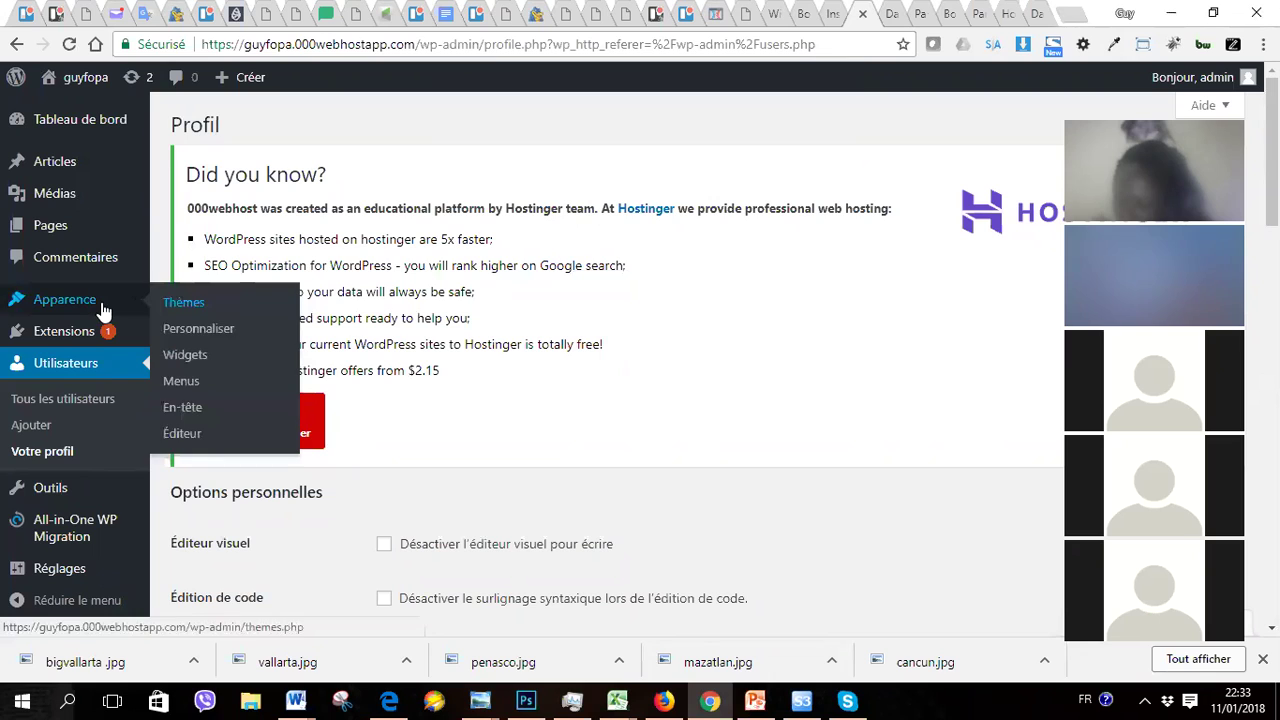
{"action": "left_click", "coordinate": [193, 310]}
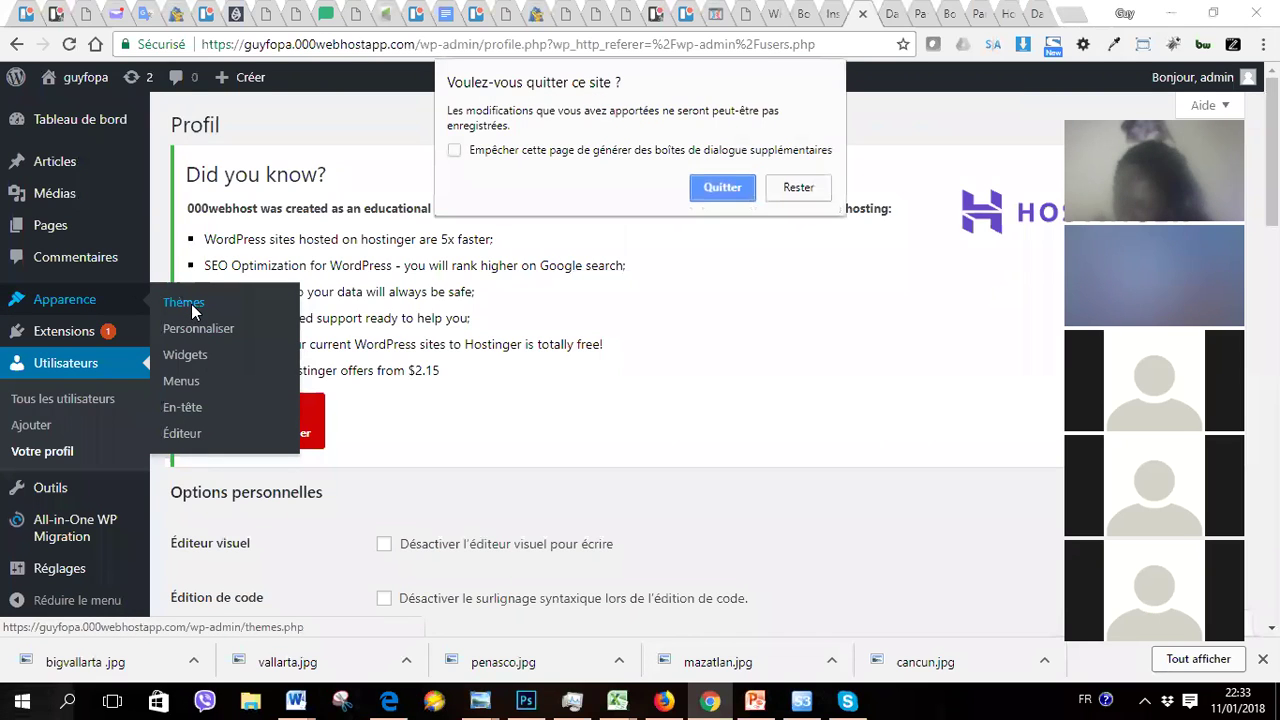
{"action": "left_click", "coordinate": [722, 190]}
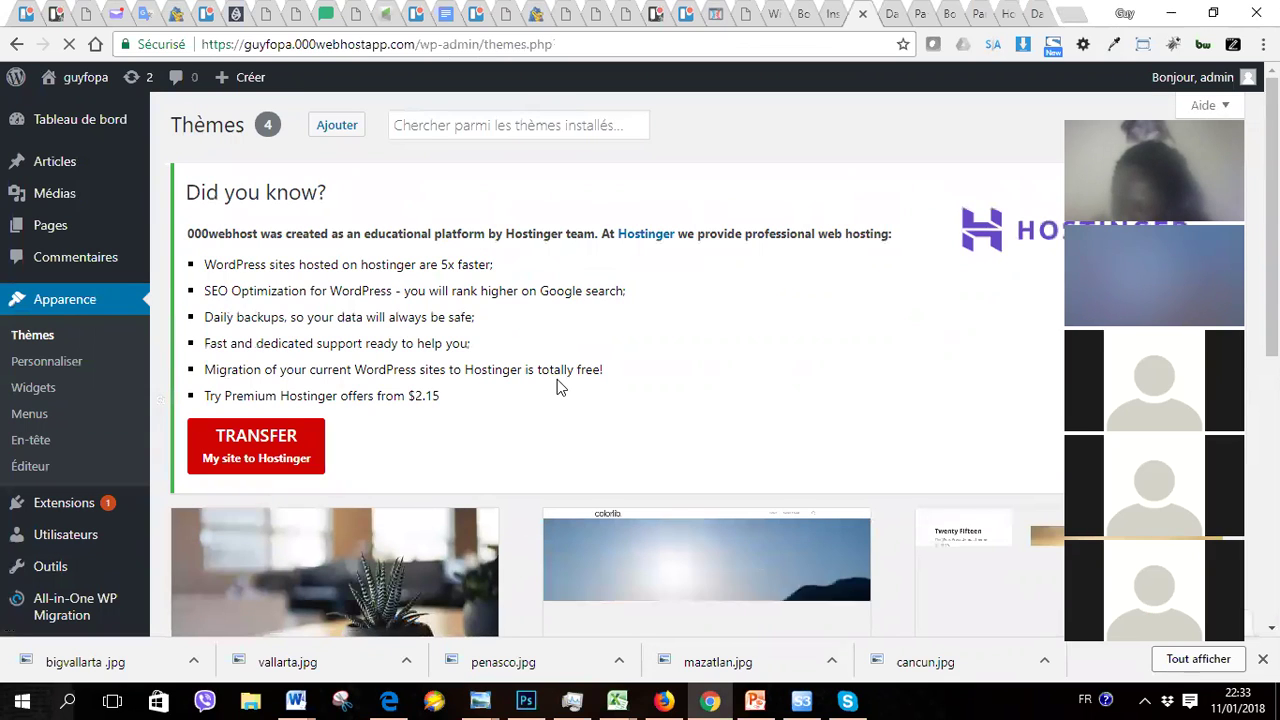
Step: Open 'Aller sur le site' from the guyfopa admin-bar menu in a new tab and switch to it
{"action": "mouse_move", "coordinate": [75, 88]}
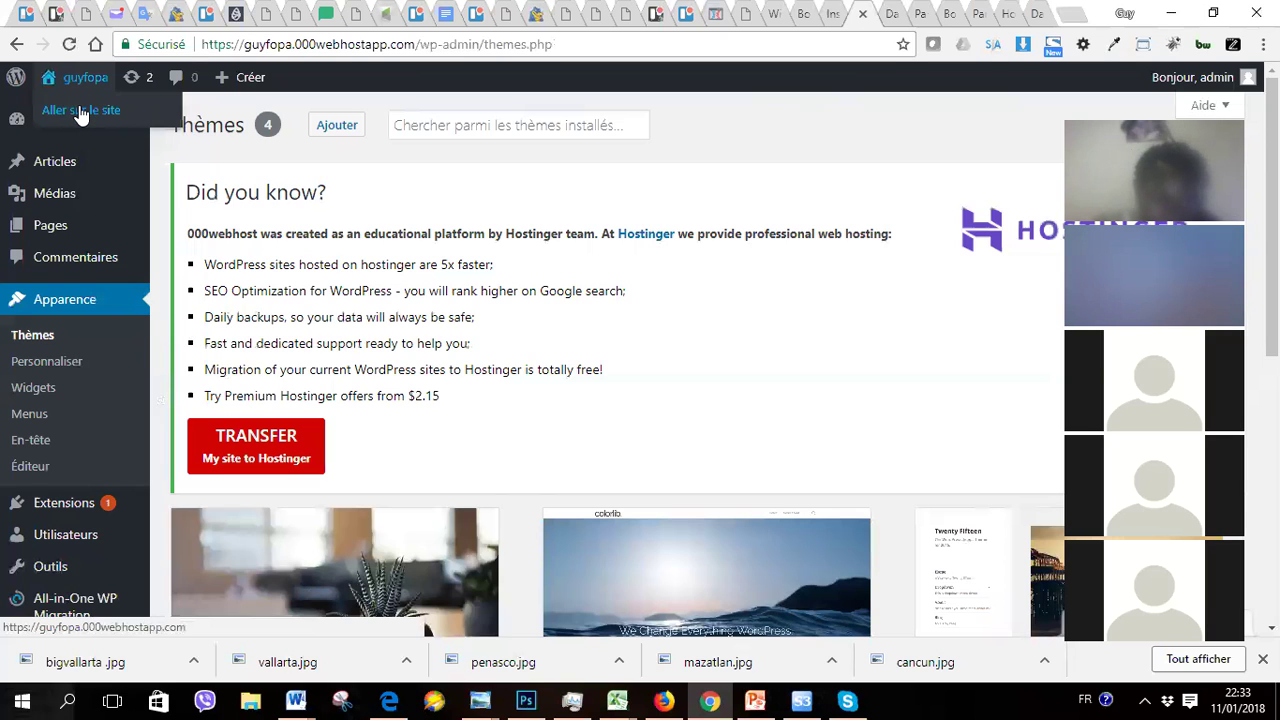
{"action": "right_click", "coordinate": [80, 110]}
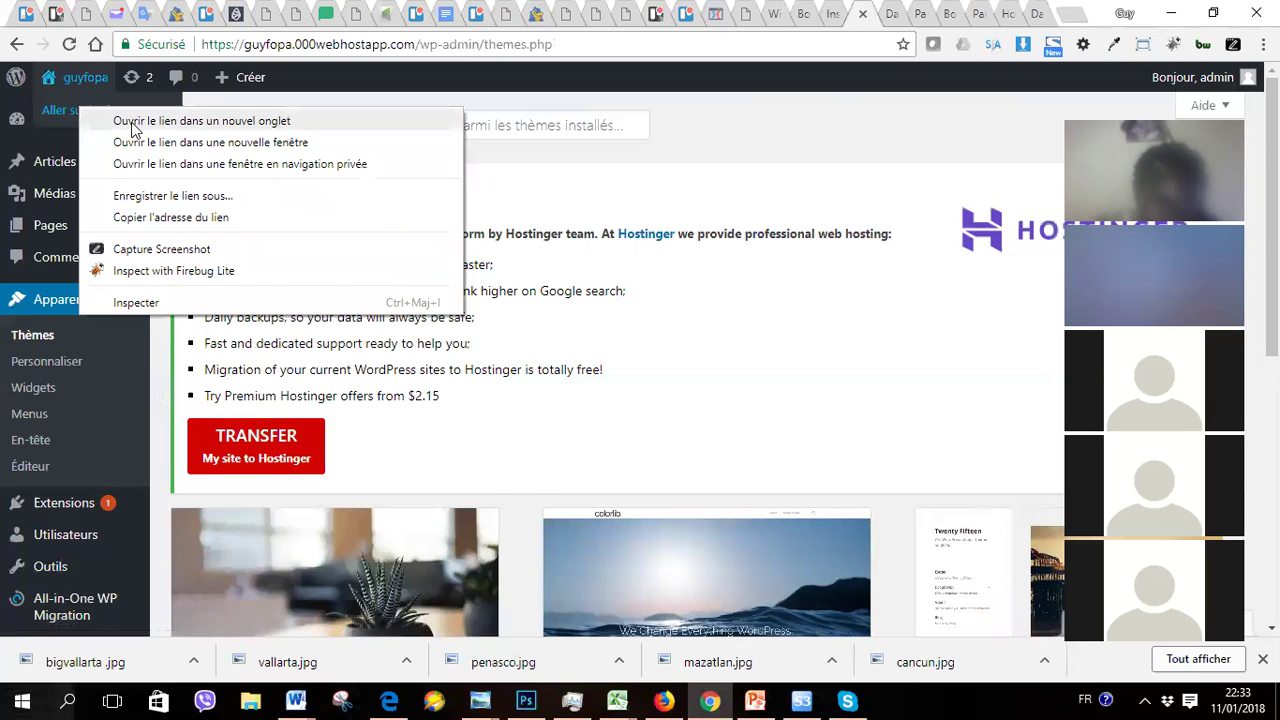
{"action": "left_click", "coordinate": [133, 123]}
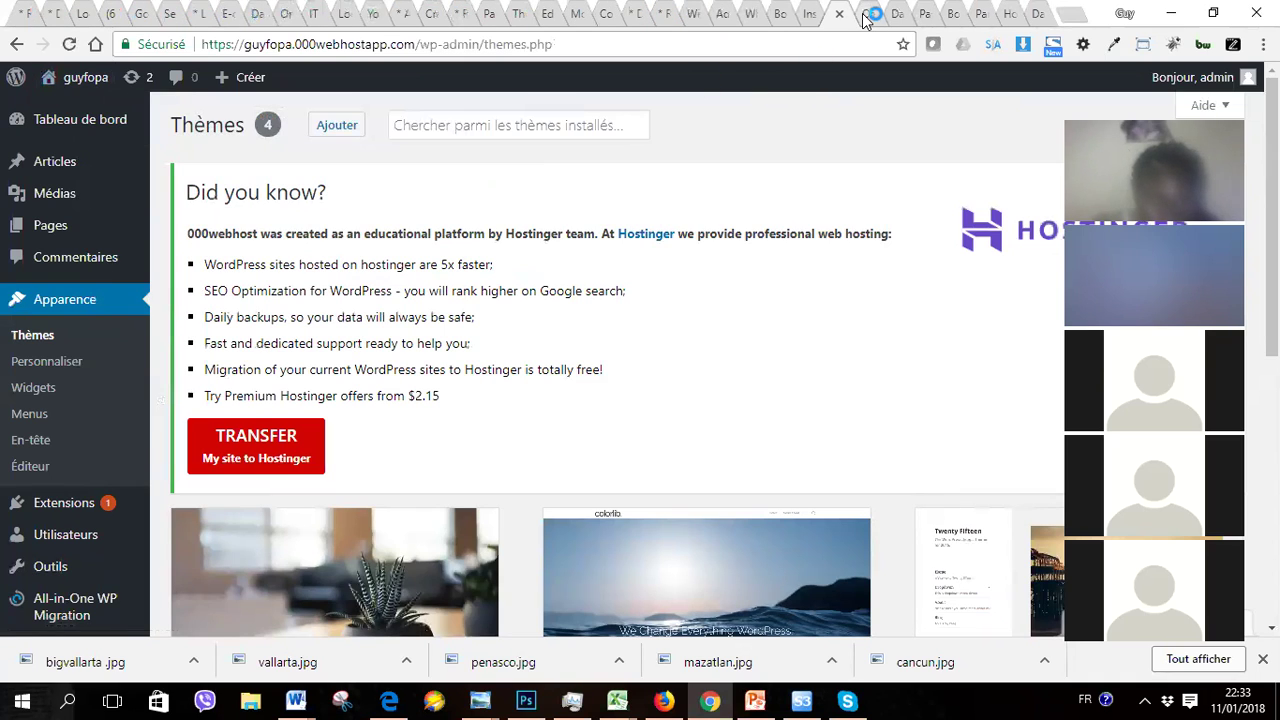
{"action": "left_click", "coordinate": [866, 18]}
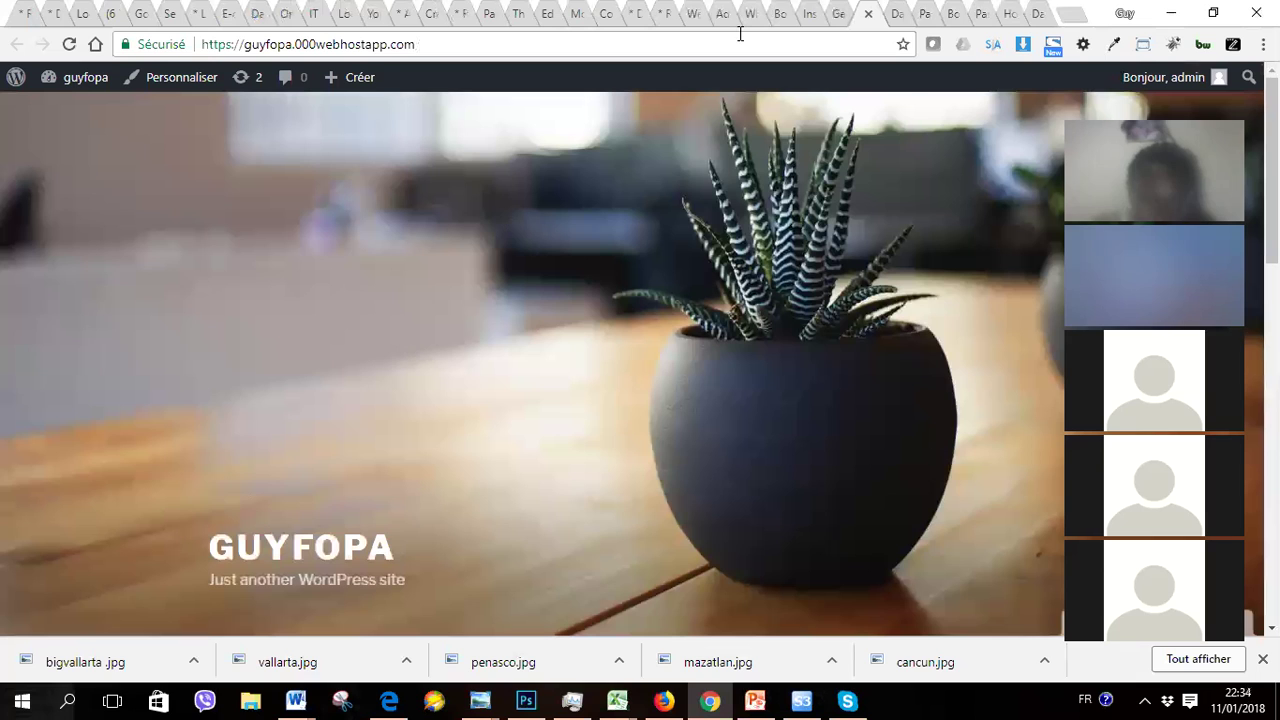
Step: Return to the Thèmes admin tab after the GUYFOPA front page loads
{"action": "left_click", "coordinate": [833, 17]}
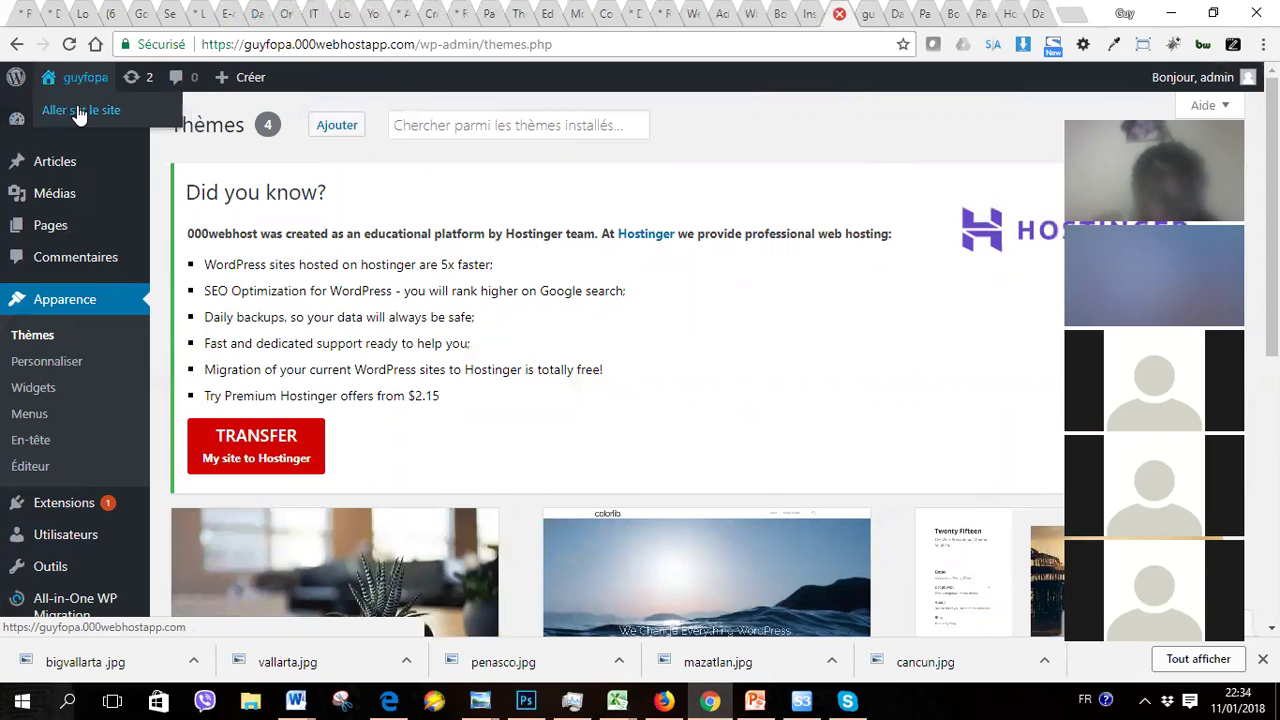
Step: Open 'Aller sur le site' in another new tab and switch to the GUYFOPA front page
{"action": "right_click", "coordinate": [79, 115]}
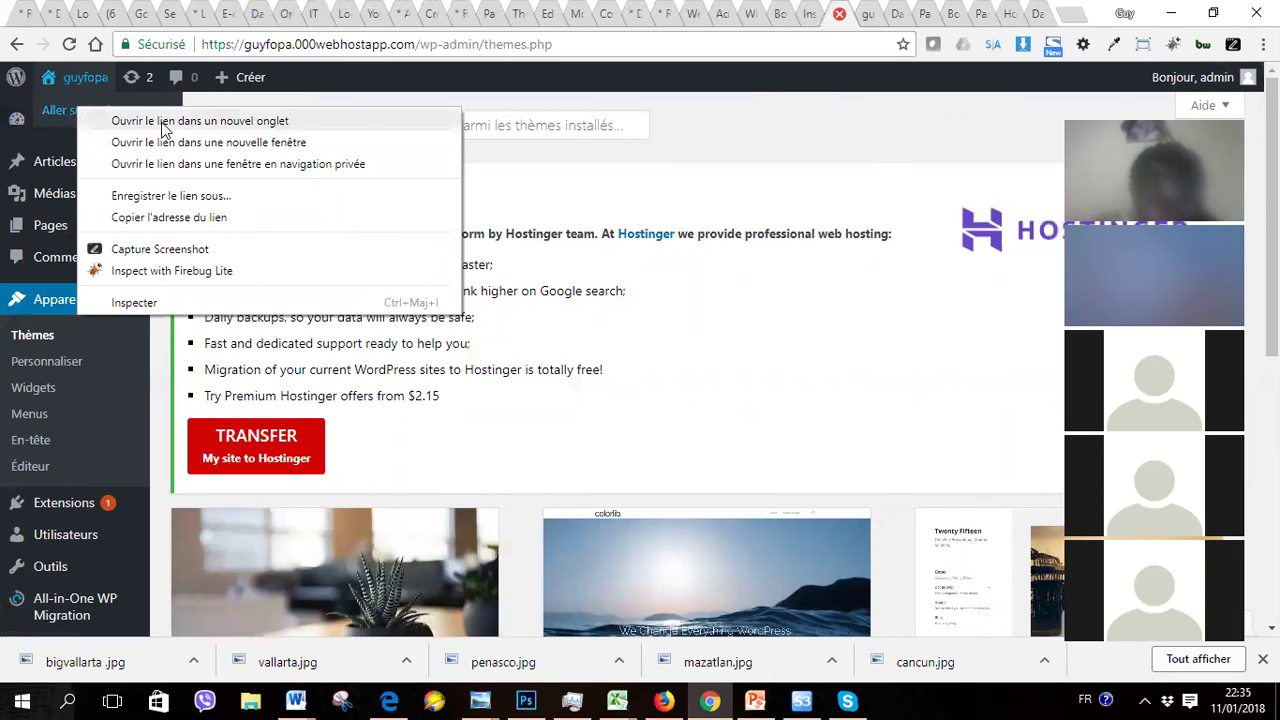
{"action": "left_click", "coordinate": [675, 162]}
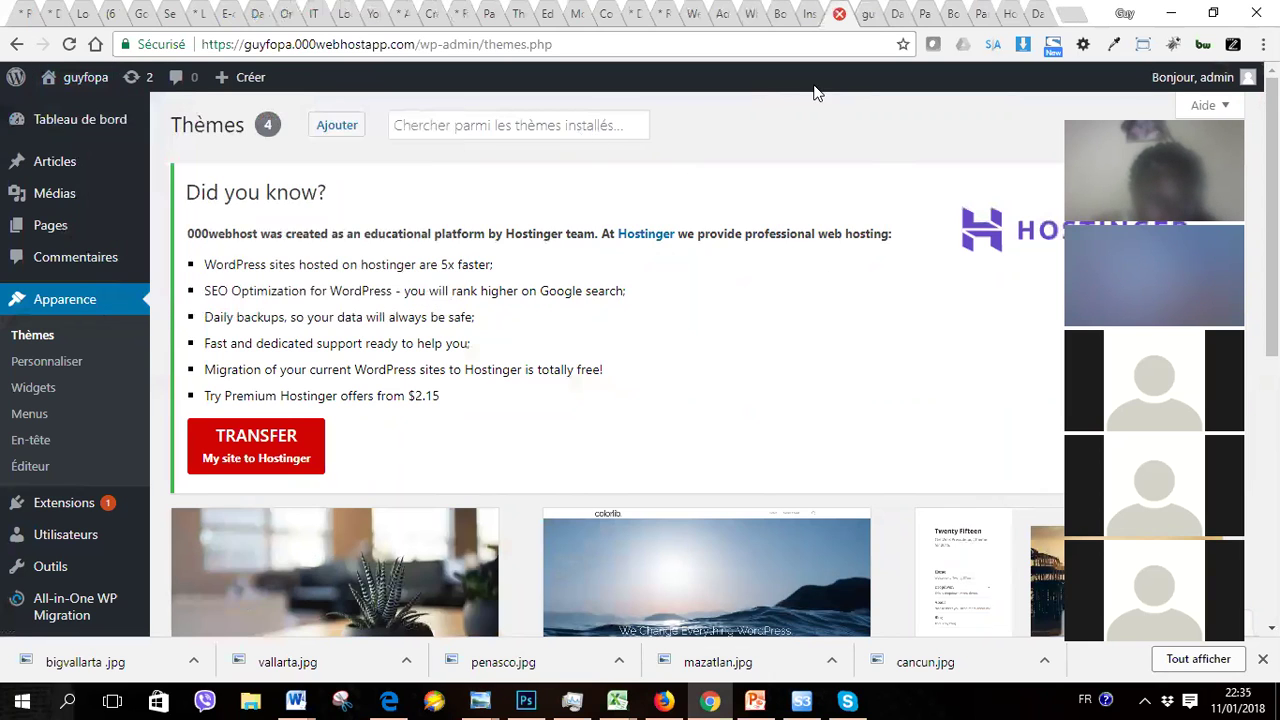
{"action": "left_click", "coordinate": [868, 20]}
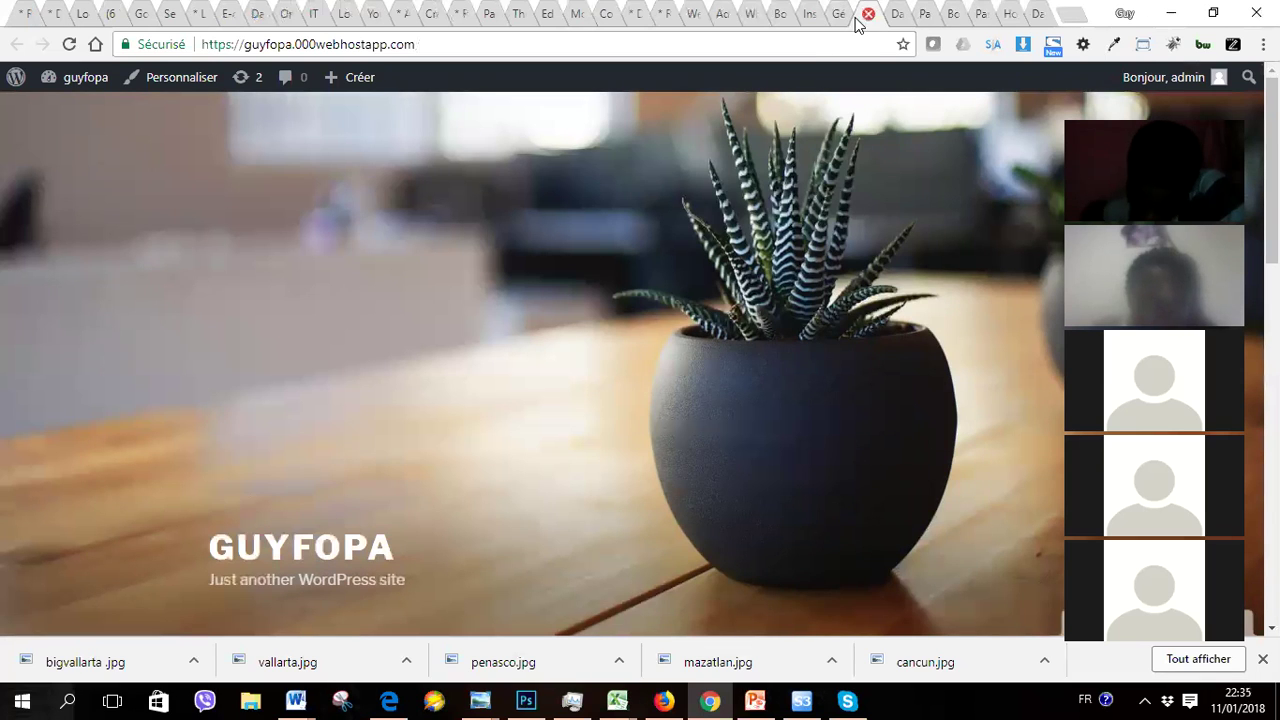
Step: Close the site front-page tab to return to the Thèmes admin page
{"action": "left_click", "coordinate": [868, 20]}
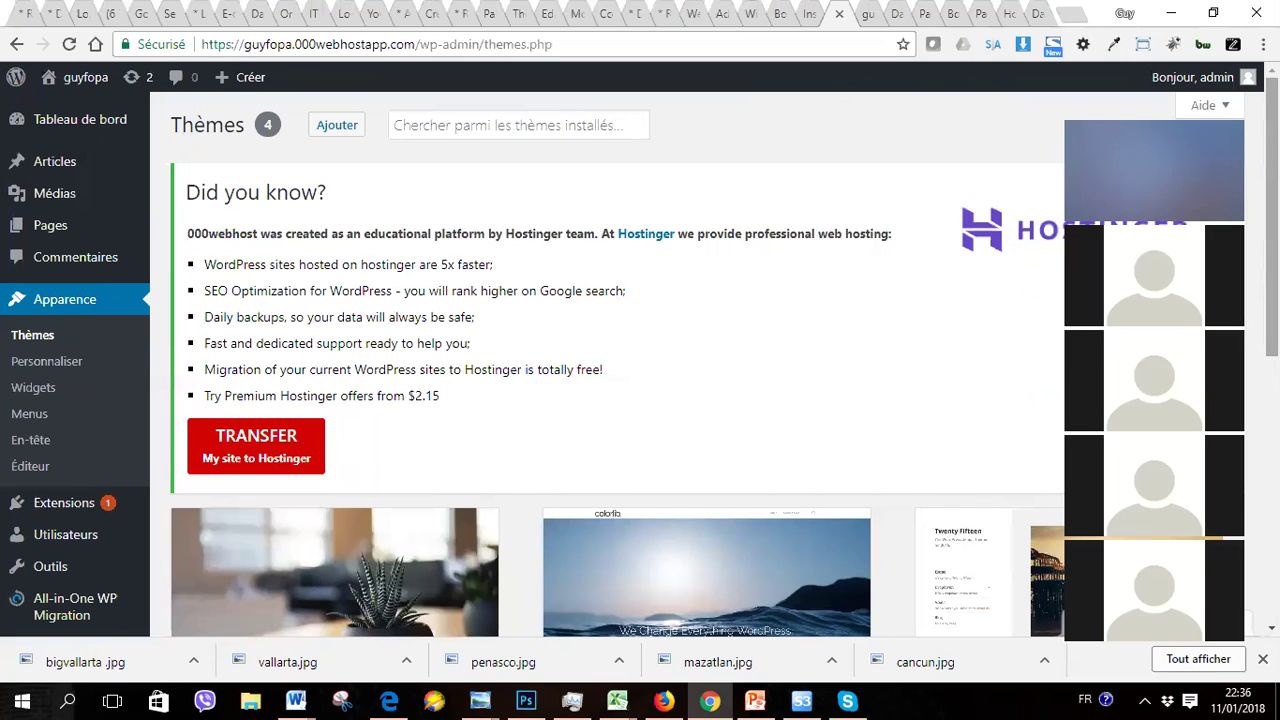
{"action": "scroll", "coordinate": [640, 360], "scroll_direction": "down", "scroll_amount": 5}
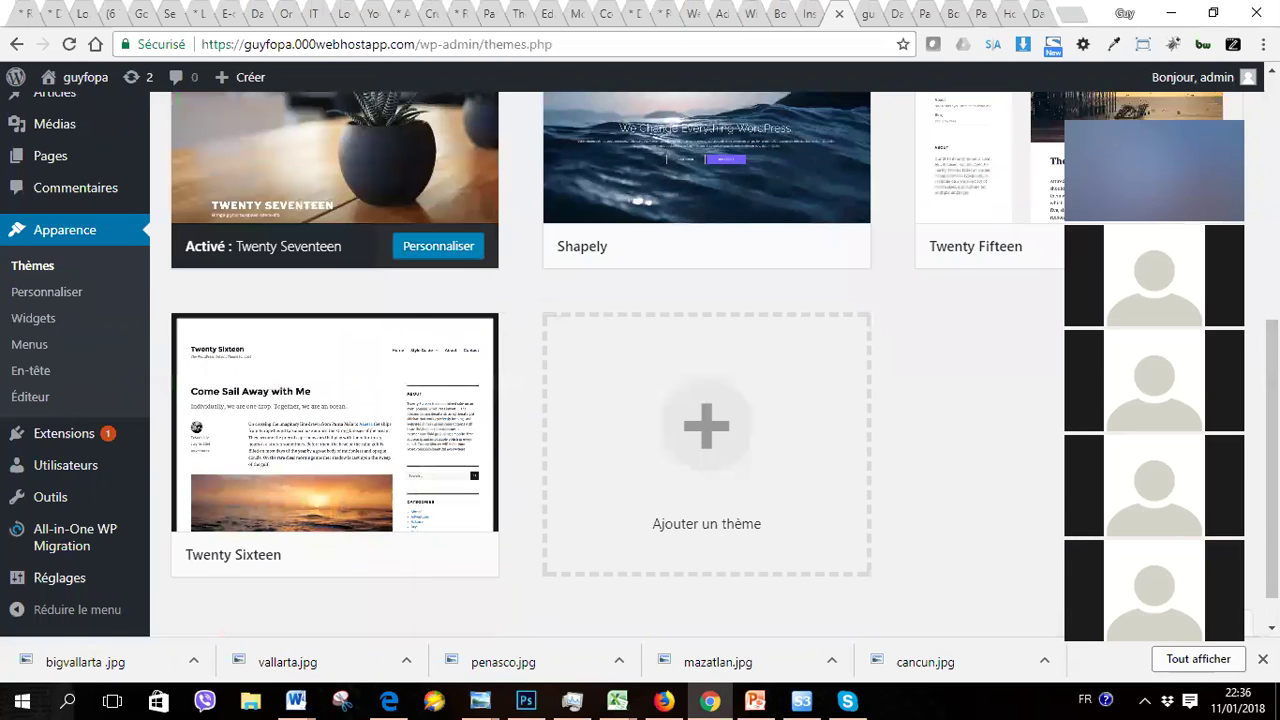
{"action": "scroll", "coordinate": [640, 360], "scroll_direction": "up", "scroll_amount": 5}
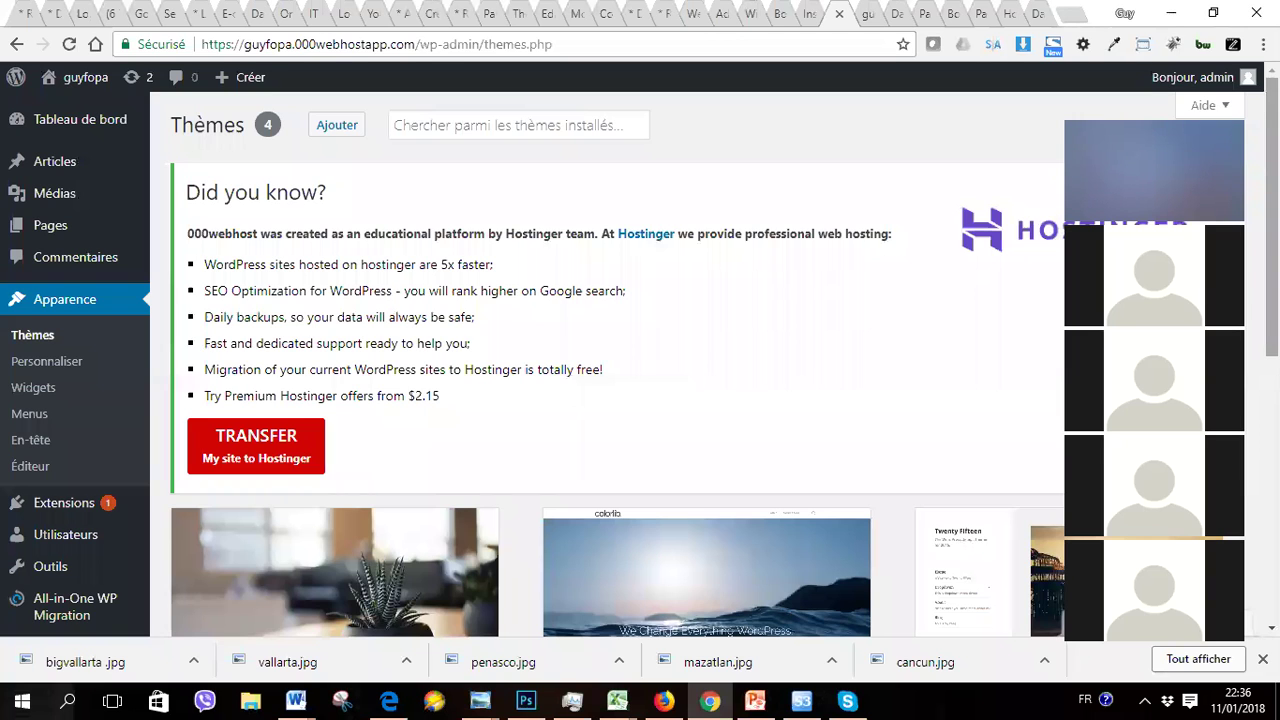
{"action": "scroll", "coordinate": [610, 380], "scroll_direction": "down", "scroll_amount": 5}
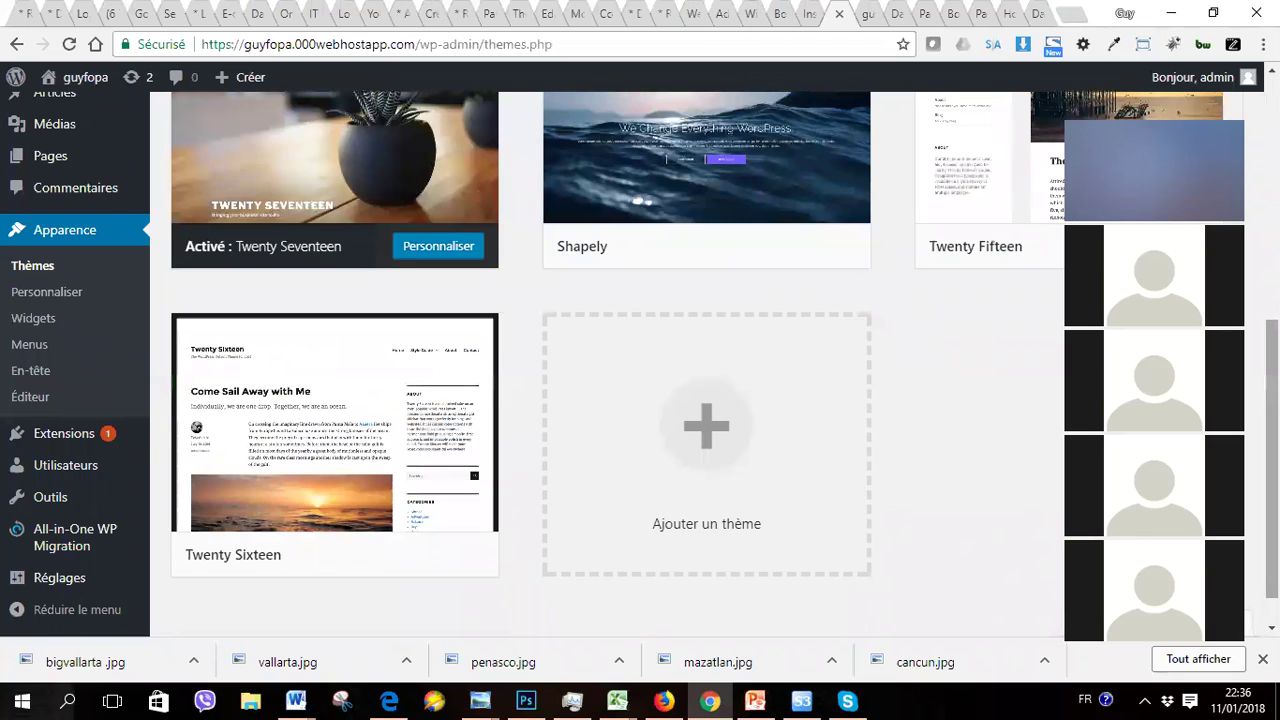
{"action": "scroll", "coordinate": [610, 380], "scroll_direction": "up", "scroll_amount": 5}
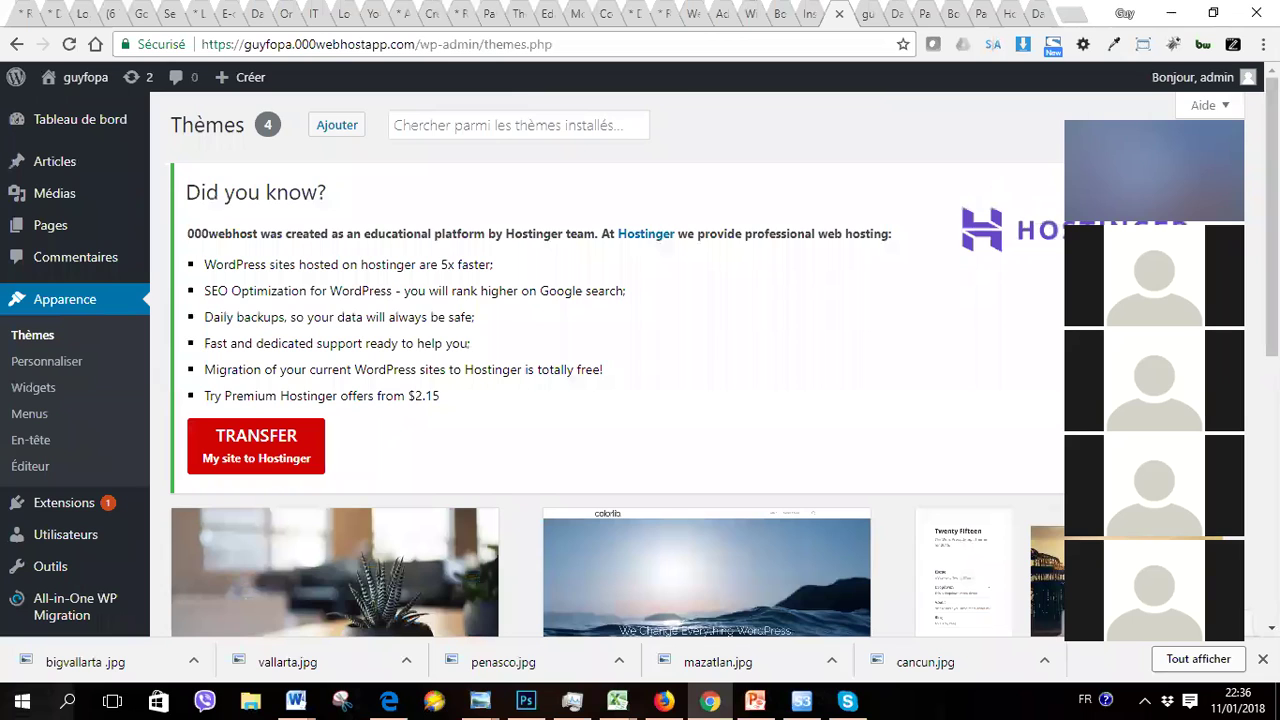
{"action": "scroll", "coordinate": [610, 380], "scroll_direction": "down", "scroll_amount": 5}
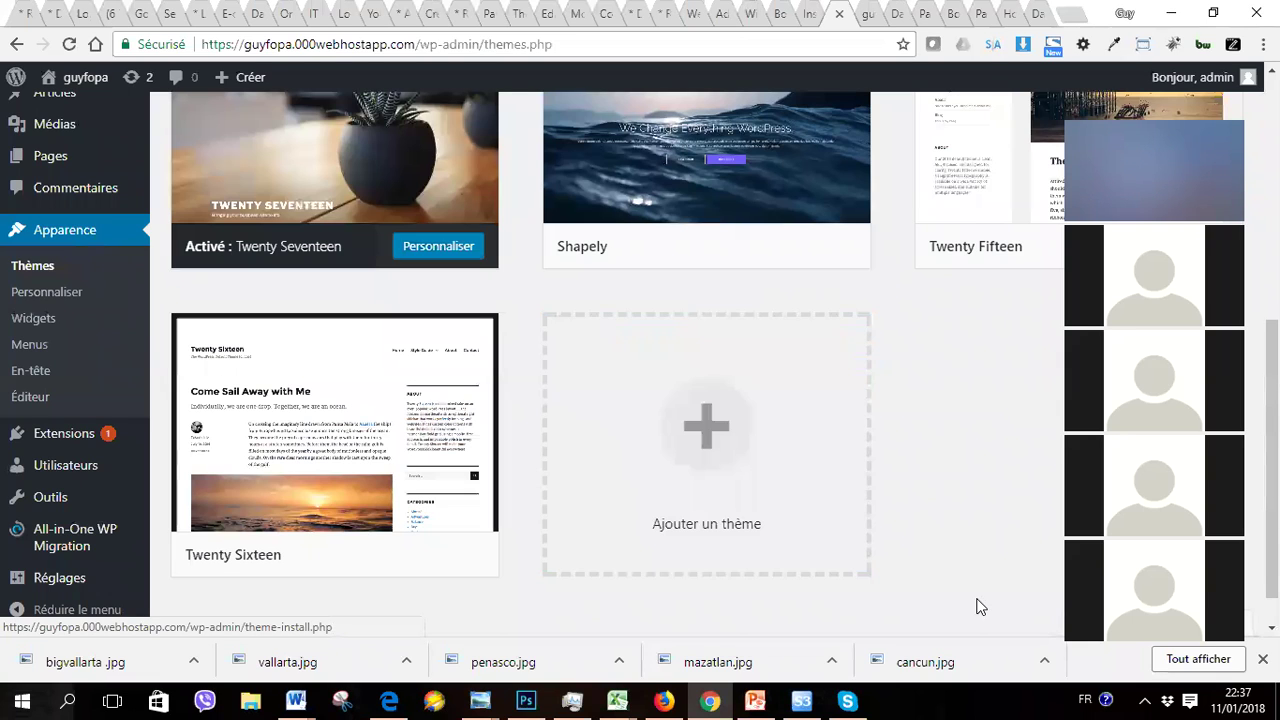
{"action": "scroll", "coordinate": [980, 606], "scroll_direction": "up", "scroll_amount": 5}
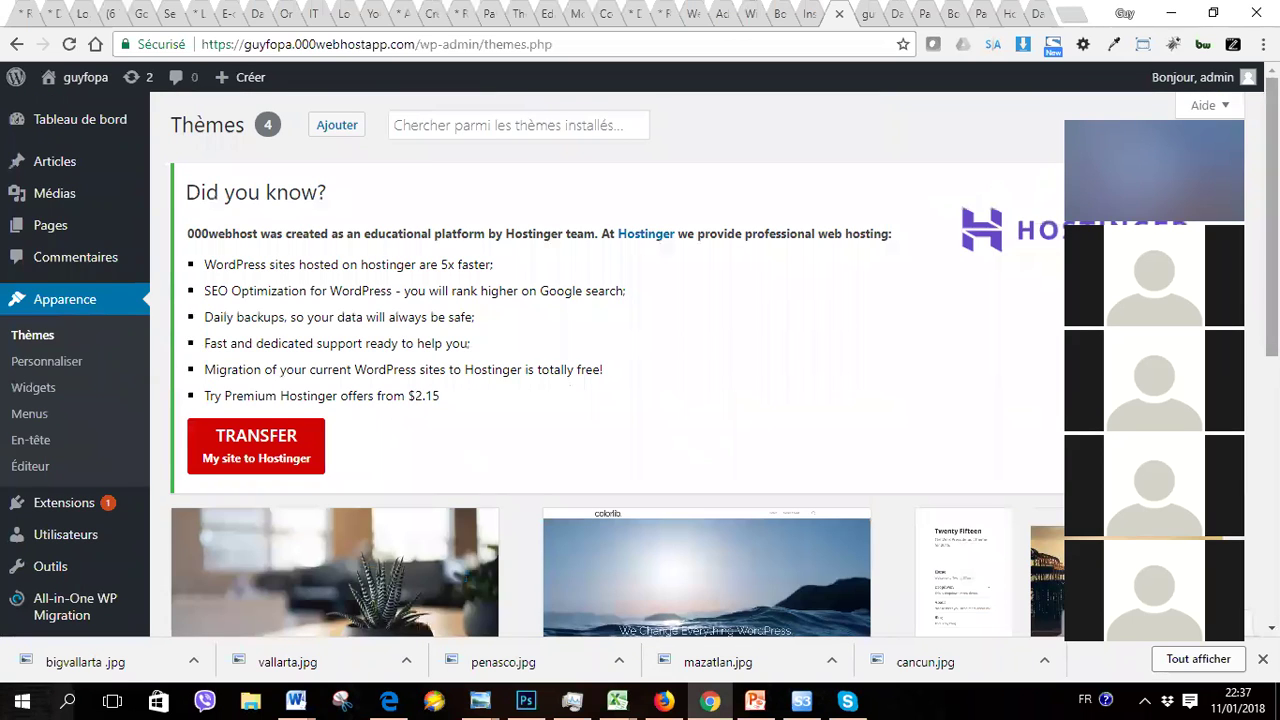
Step: Browse the featured themes down to Pixova Lite, then return to Apparence > Thèmes
{"action": "left_click", "coordinate": [336, 136]}
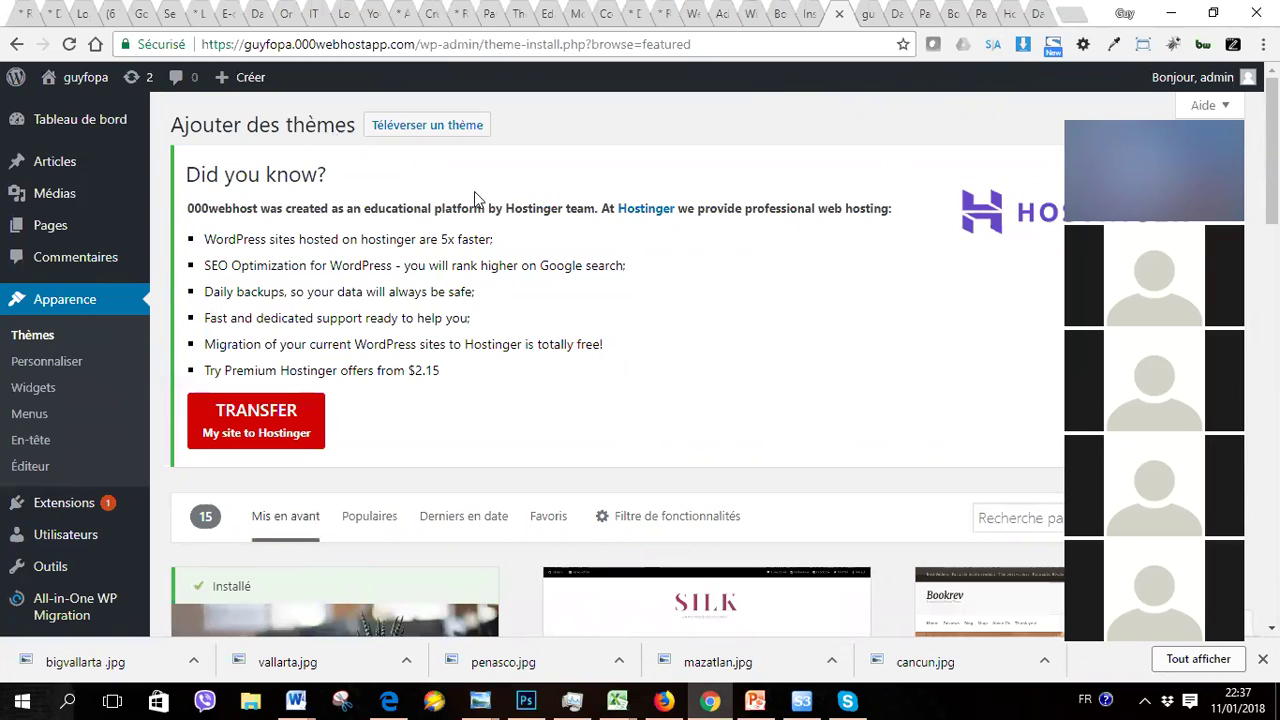
{"action": "scroll", "coordinate": [474, 191], "scroll_direction": "down", "scroll_amount": 5}
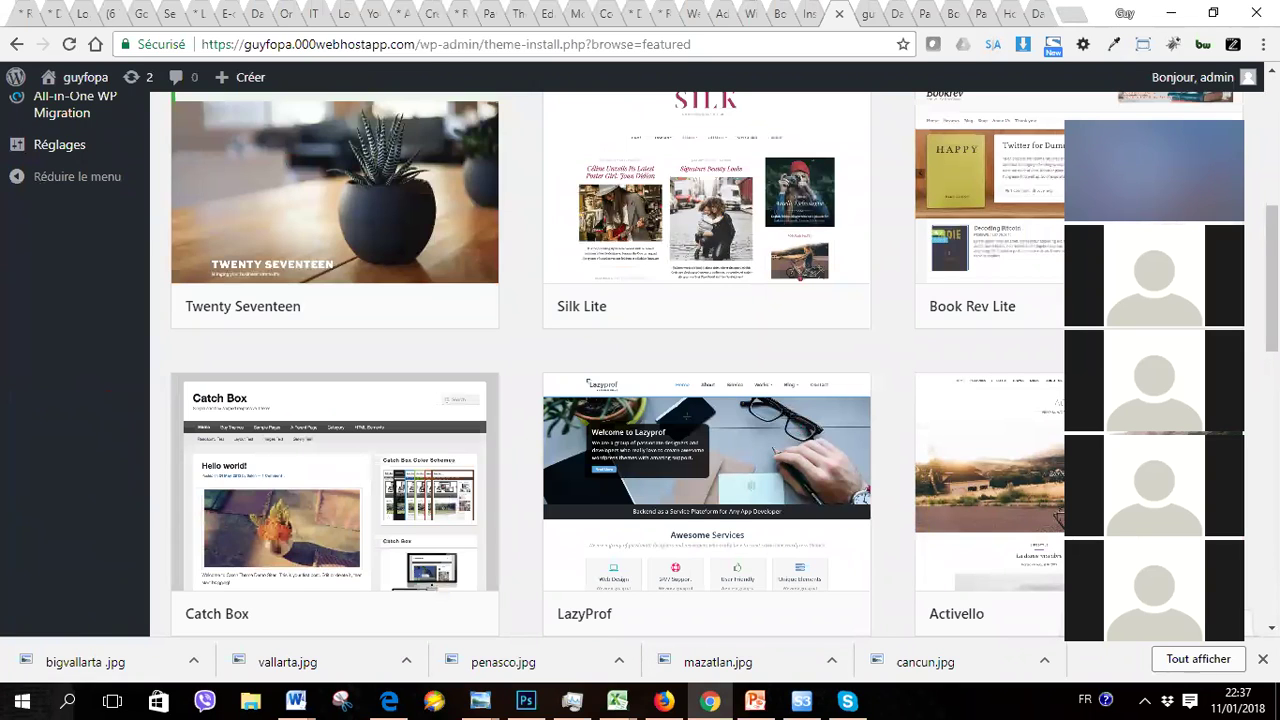
{"action": "scroll", "coordinate": [700, 365], "scroll_direction": "down", "scroll_amount": 5}
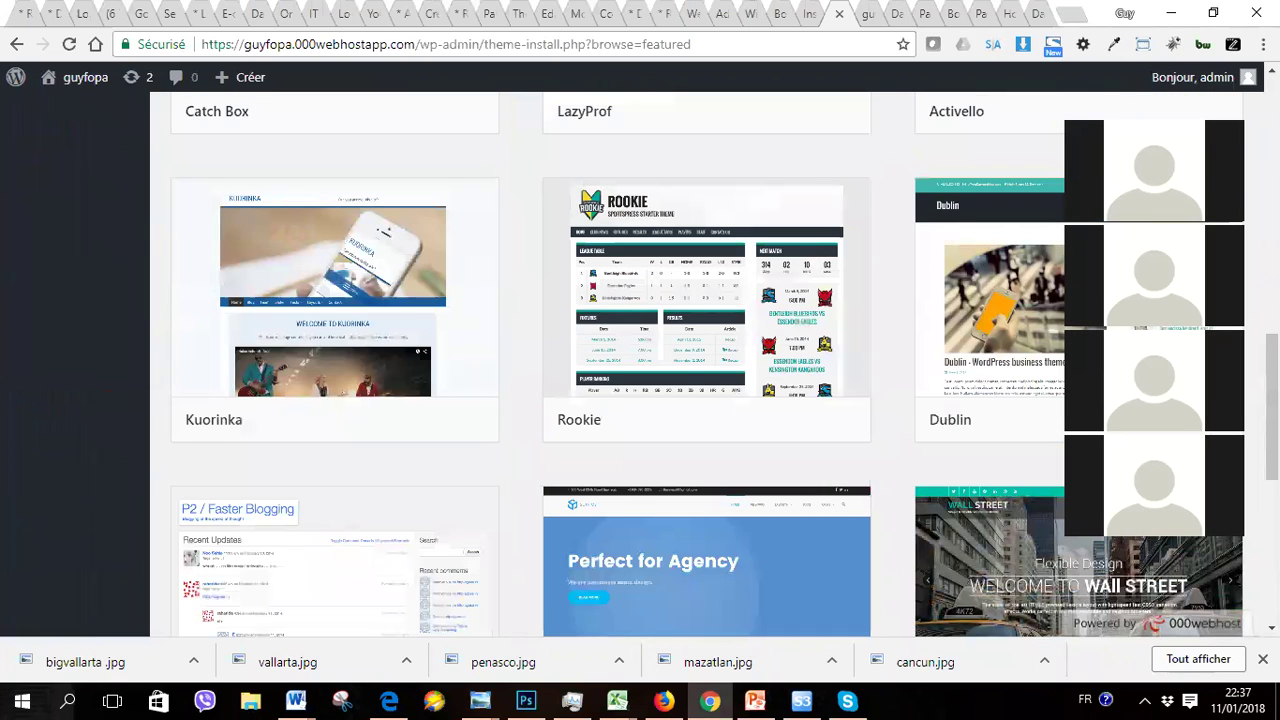
{"action": "scroll", "coordinate": [700, 365], "scroll_direction": "down", "scroll_amount": 5}
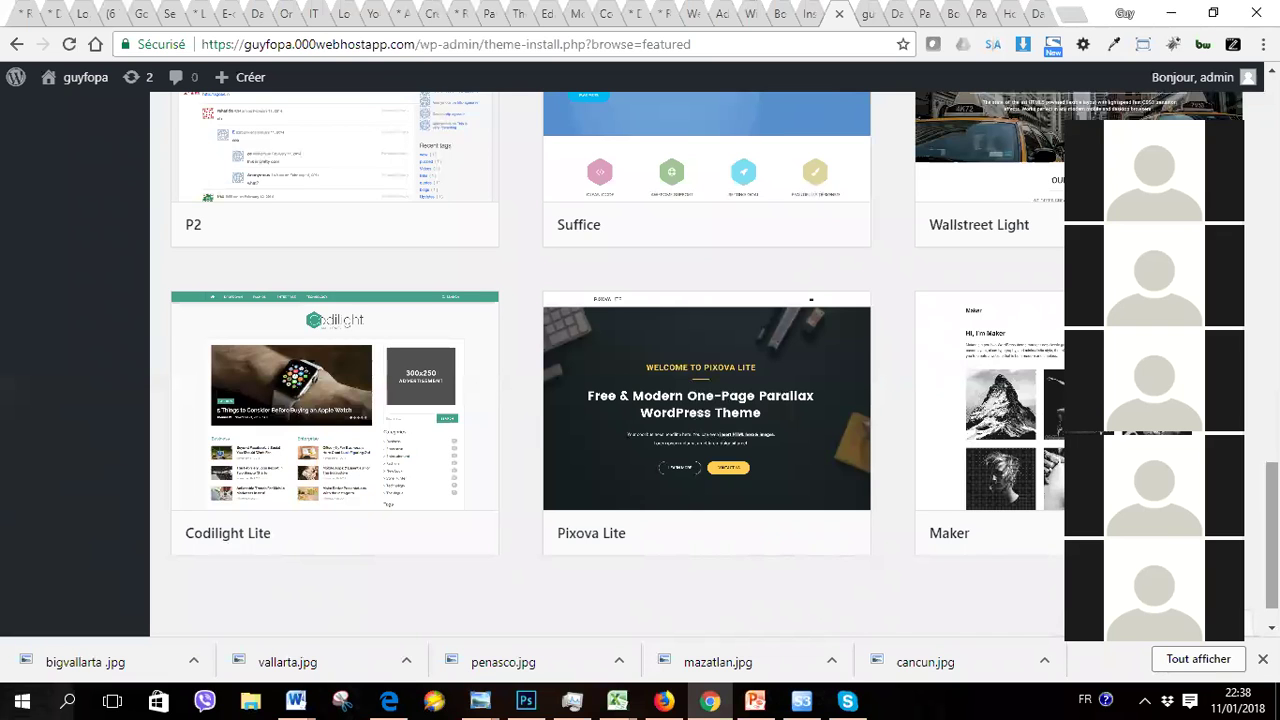
{"action": "scroll", "coordinate": [640, 360], "scroll_direction": "up", "scroll_amount": 15}
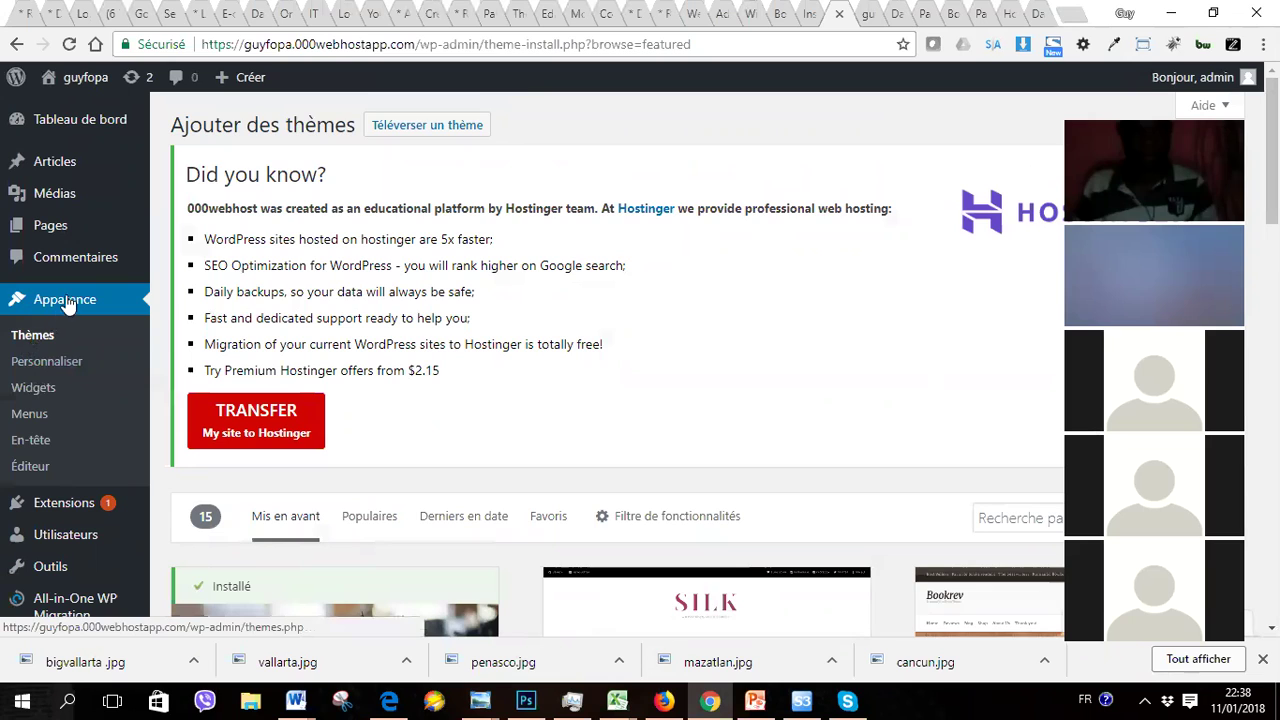
{"action": "left_click", "coordinate": [34, 338]}
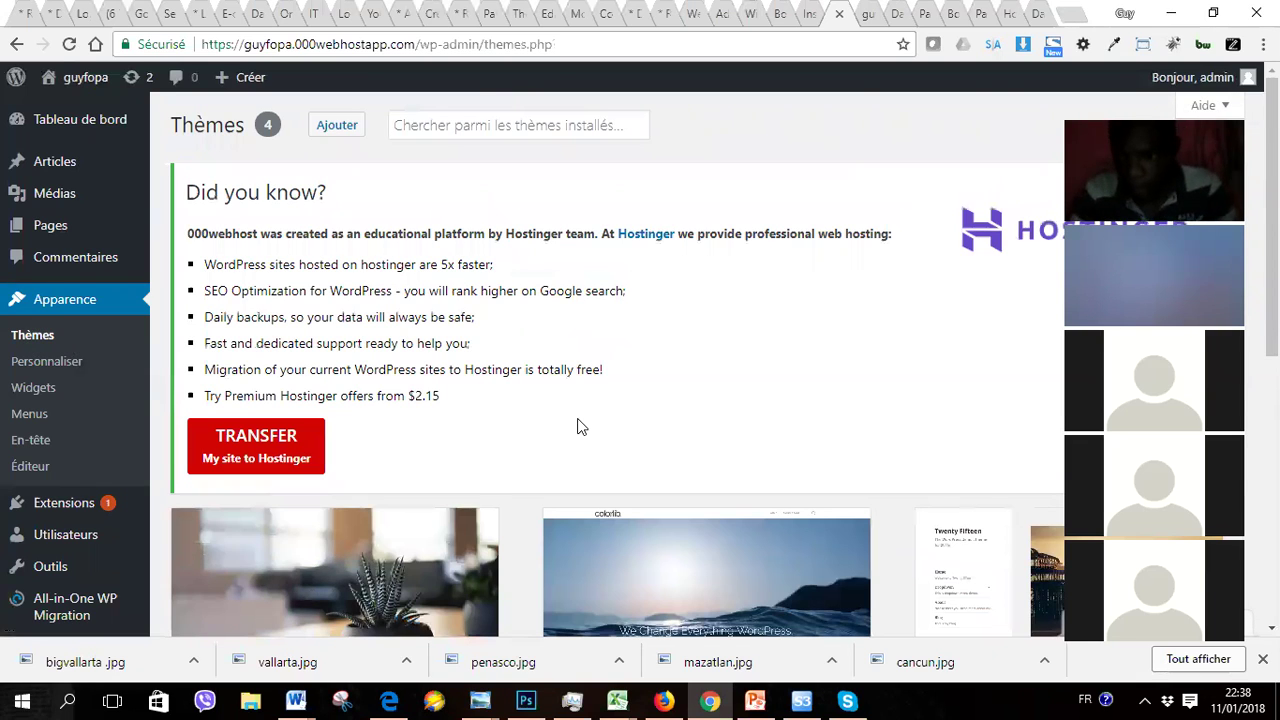
Step: Scroll through Twenty Seventeen (active), Shapely, Twenty Fifteen and Twenty Sixteen, then back up
{"action": "scroll", "coordinate": [577, 427], "scroll_direction": "down", "scroll_amount": 5}
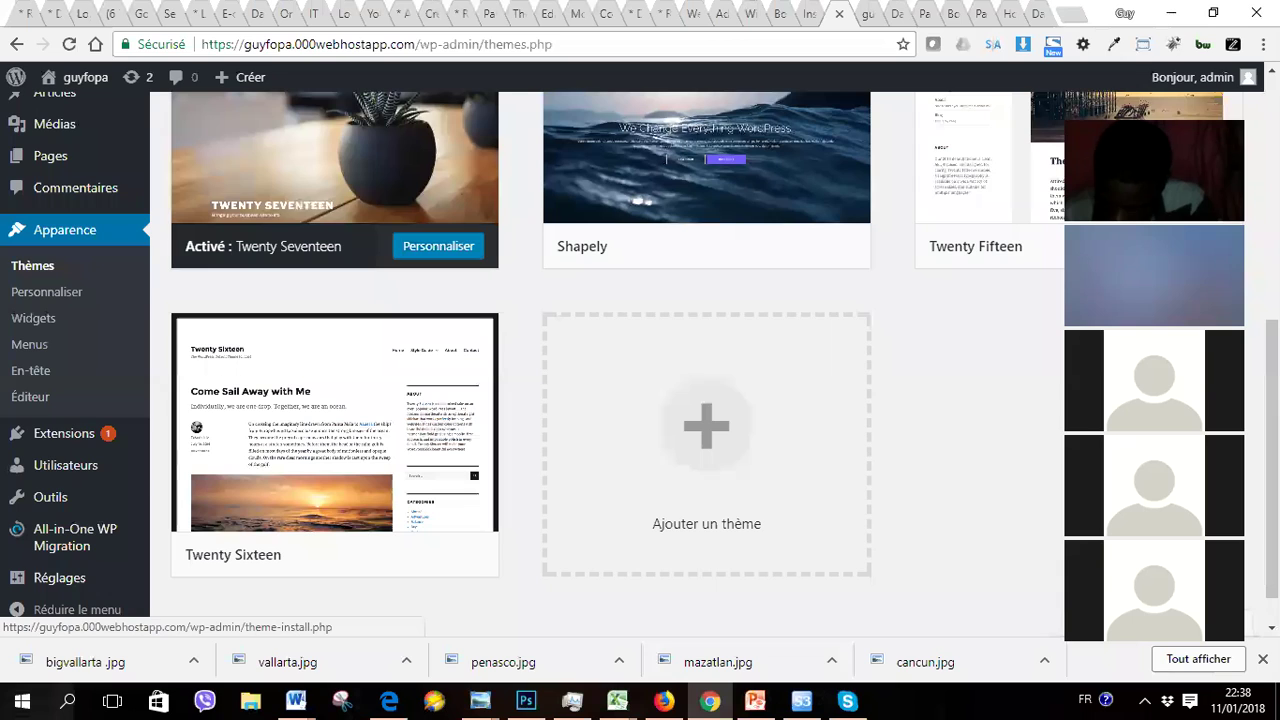
{"action": "scroll", "coordinate": [333, 130], "scroll_direction": "up", "scroll_amount": 5}
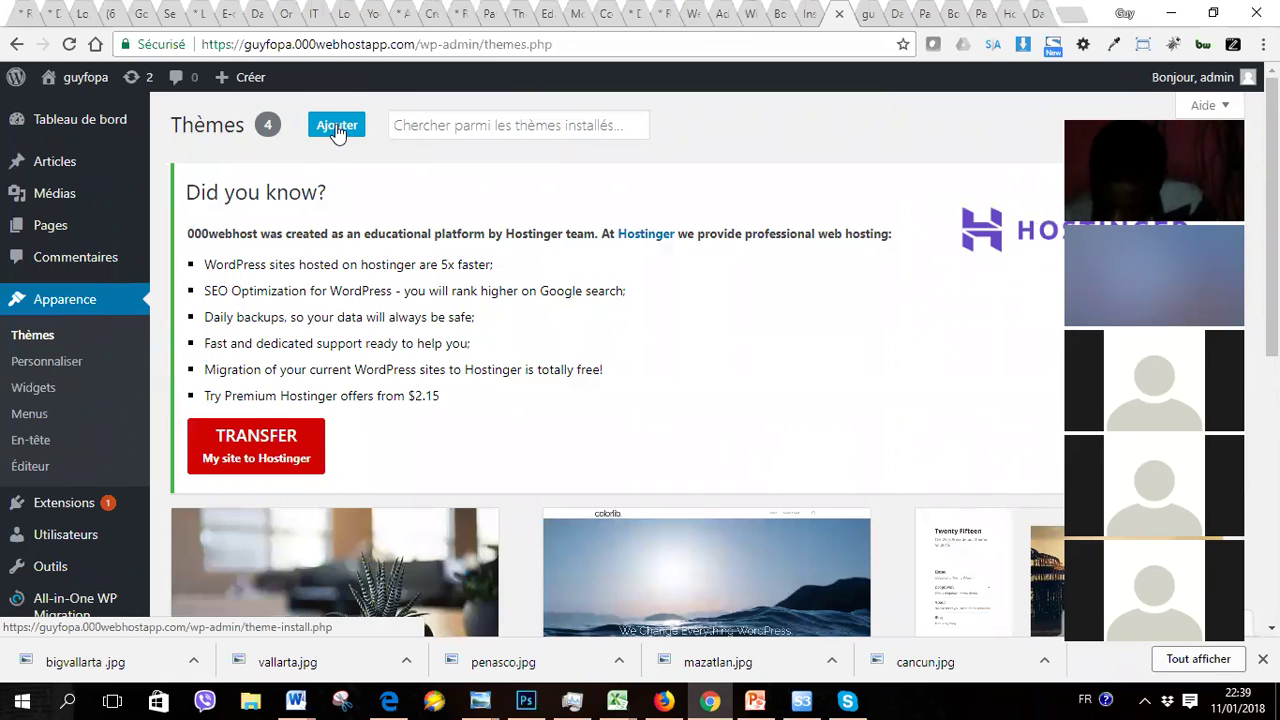
Step: Open Ajouter on the Thèmes page and scroll the featured grid to the Pixova Lite card
{"action": "left_click", "coordinate": [338, 130]}
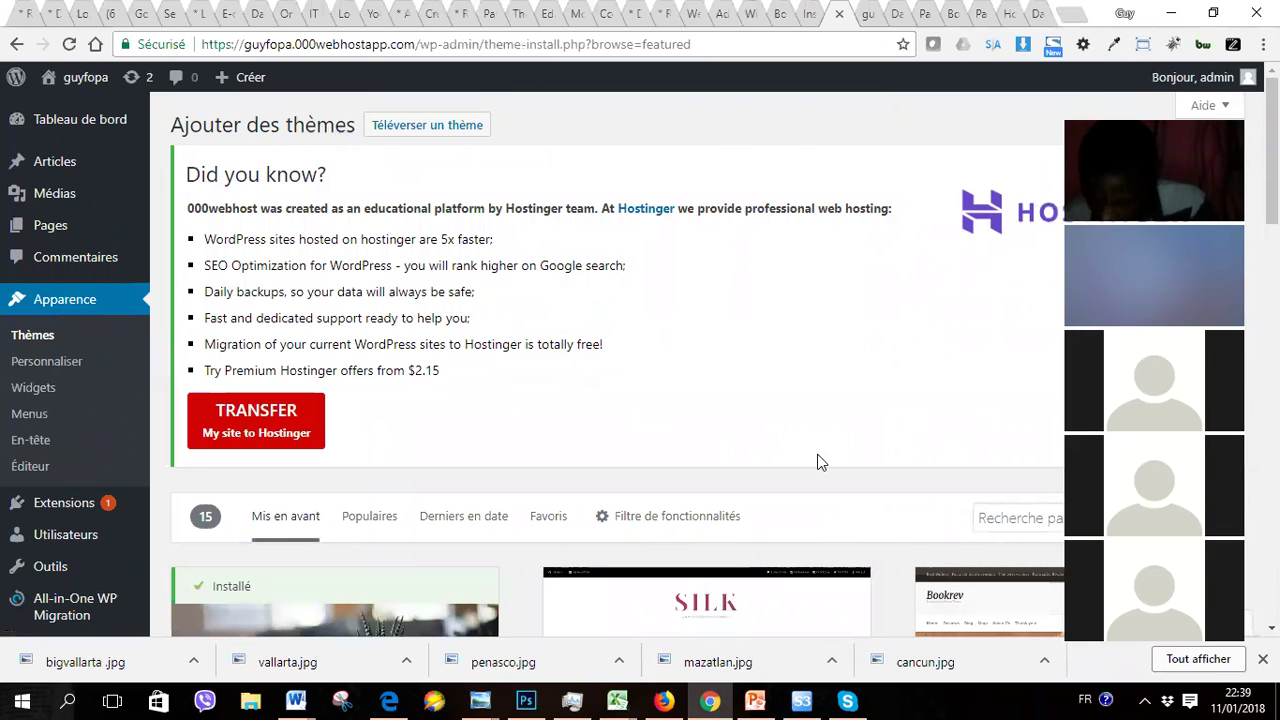
{"action": "scroll", "coordinate": [817, 462], "scroll_direction": "down", "scroll_amount": 5}
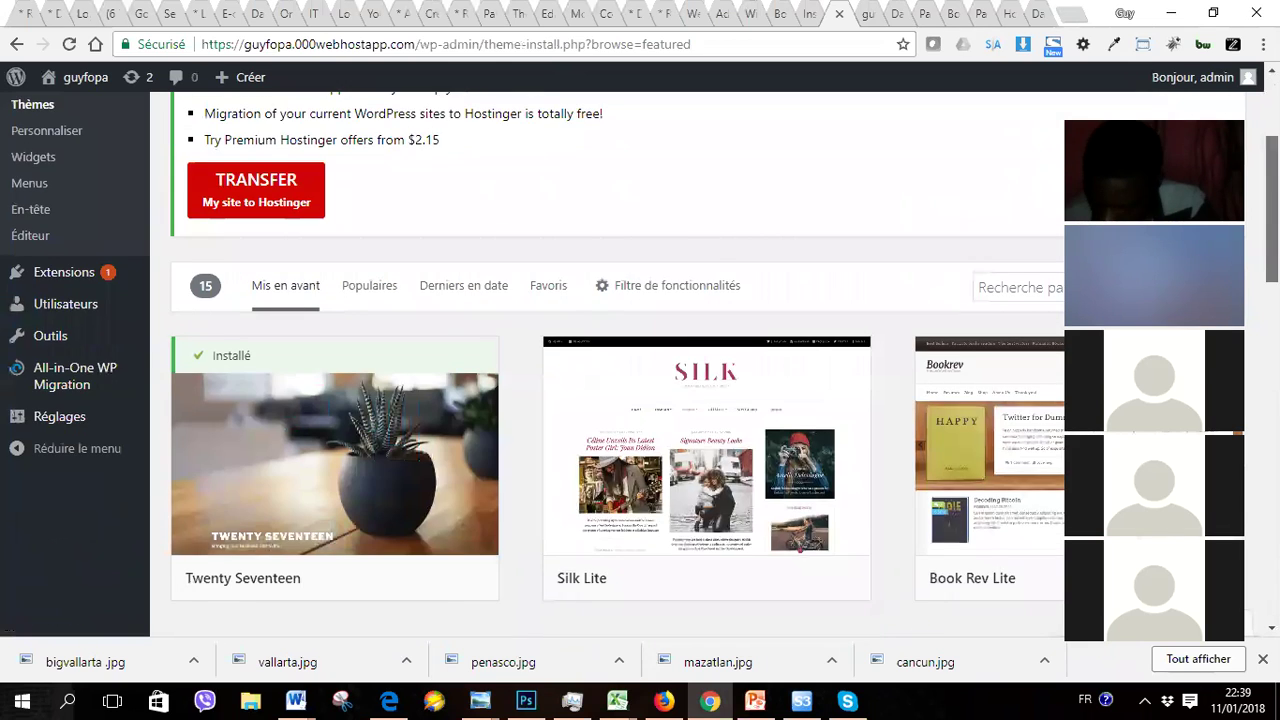
{"action": "scroll", "coordinate": [707, 364], "scroll_direction": "down", "scroll_amount": 7}
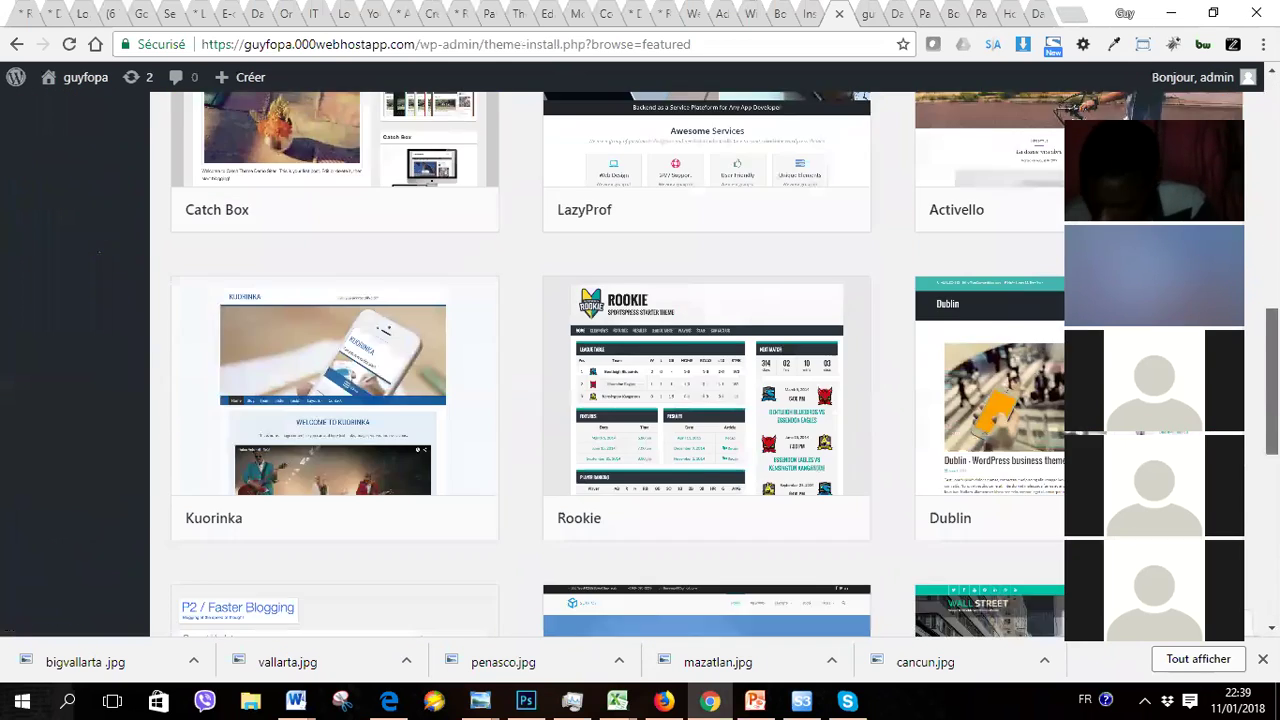
{"action": "scroll", "coordinate": [707, 364], "scroll_direction": "down", "scroll_amount": 3}
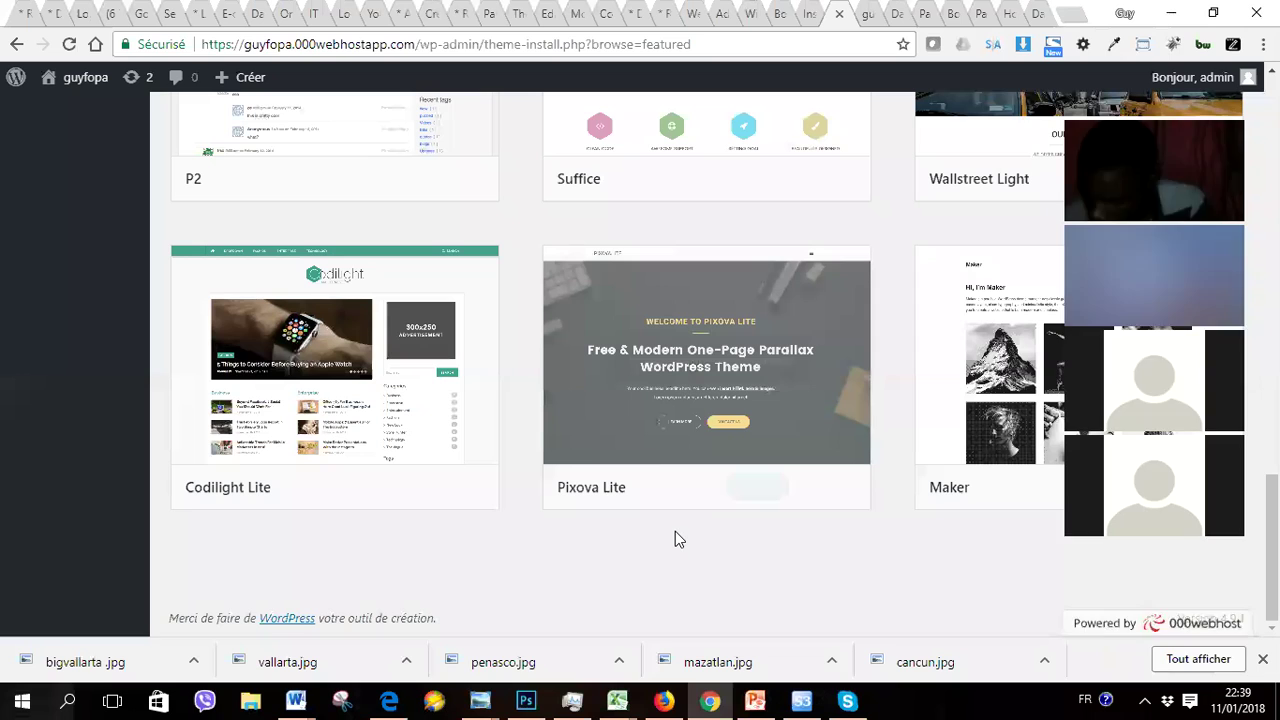
{"action": "mouse_move", "coordinate": [728, 305]}
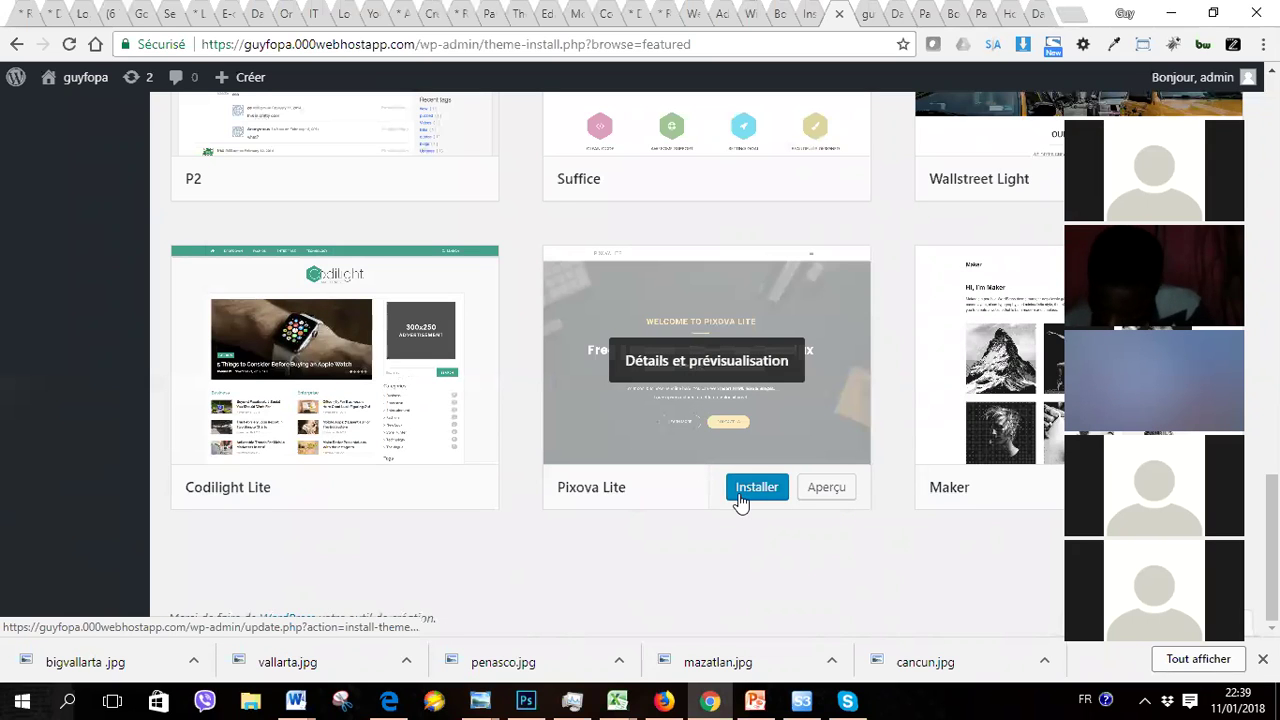
Step: Install Pixova Lite from its featured-theme card, then activate it
{"action": "left_click", "coordinate": [740, 490]}
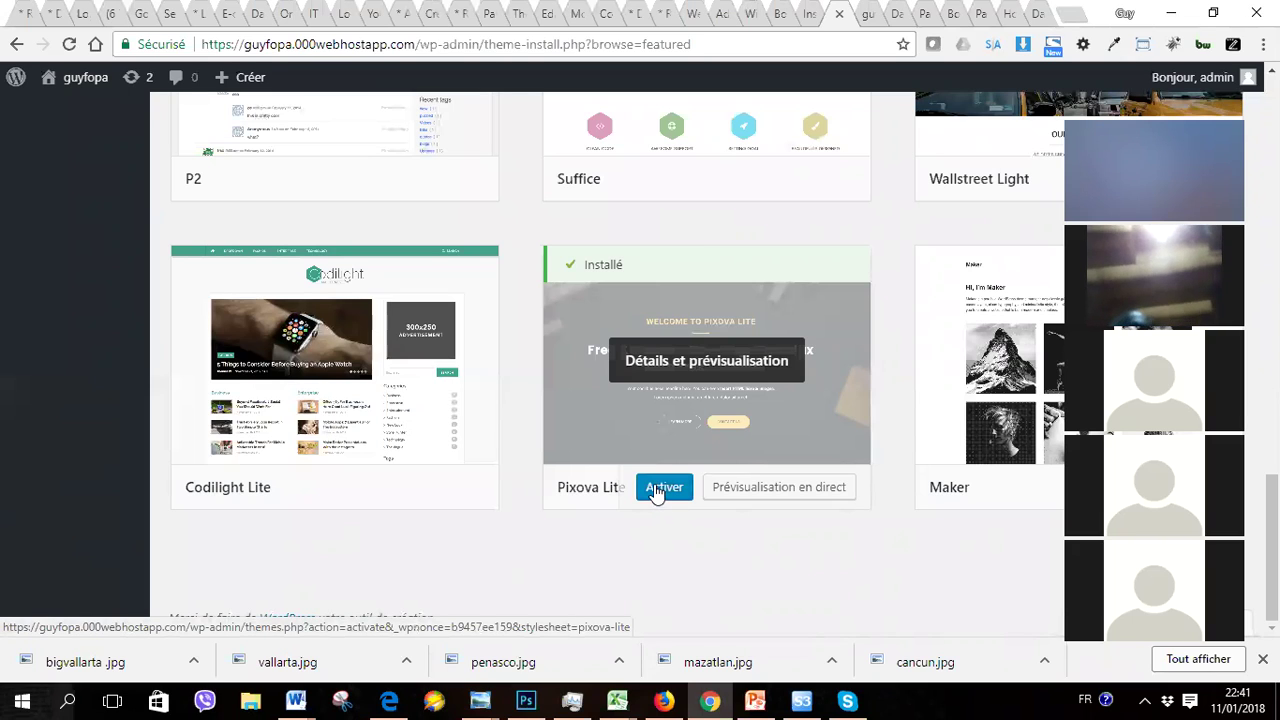
{"action": "left_click", "coordinate": [655, 490]}
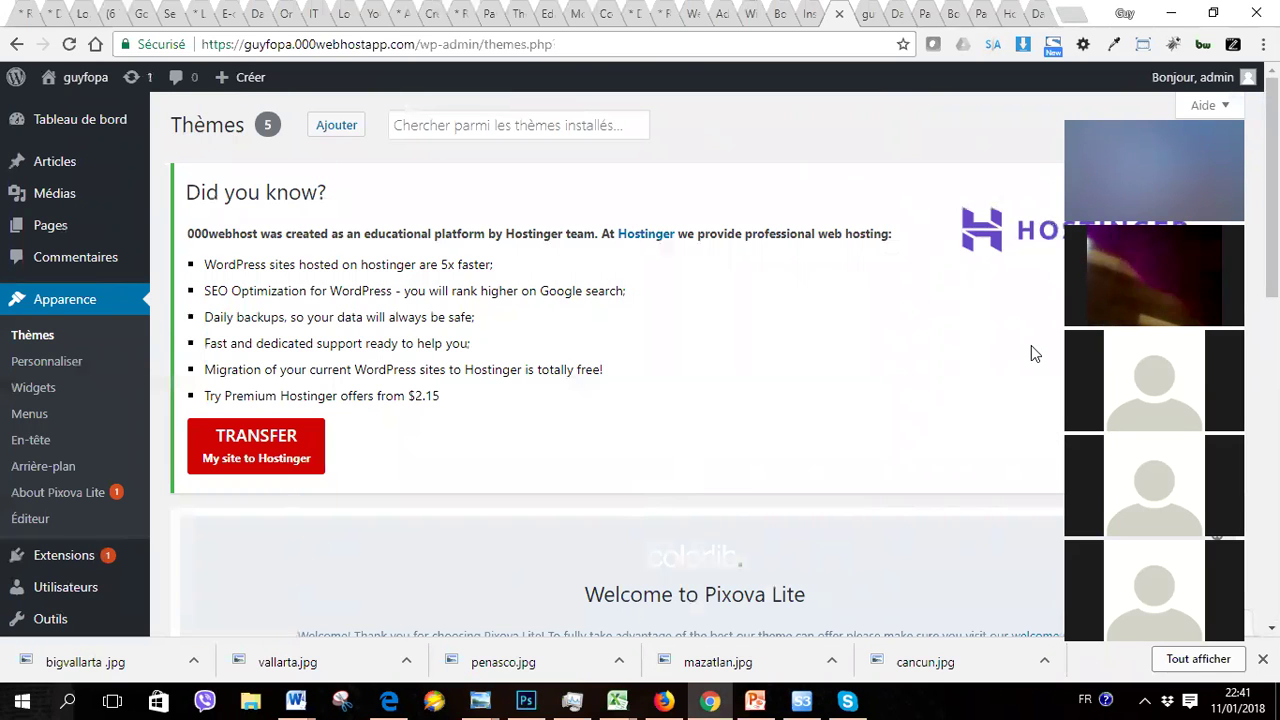
Step: Scroll the developpemnt-web front page to the Plus de services button and Projets récents section
{"action": "scroll", "coordinate": [1031, 354], "scroll_direction": "down", "scroll_amount": 4}
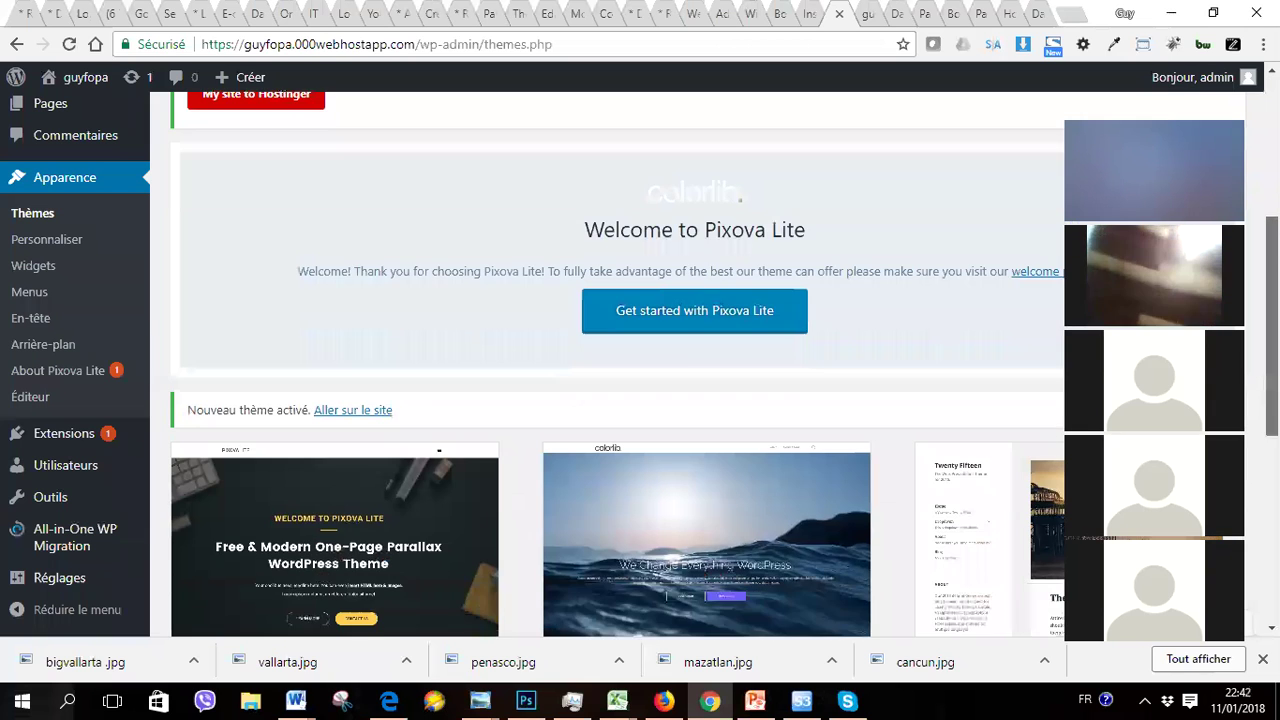
{"action": "scroll", "coordinate": [617, 364], "scroll_direction": "down", "scroll_amount": 3}
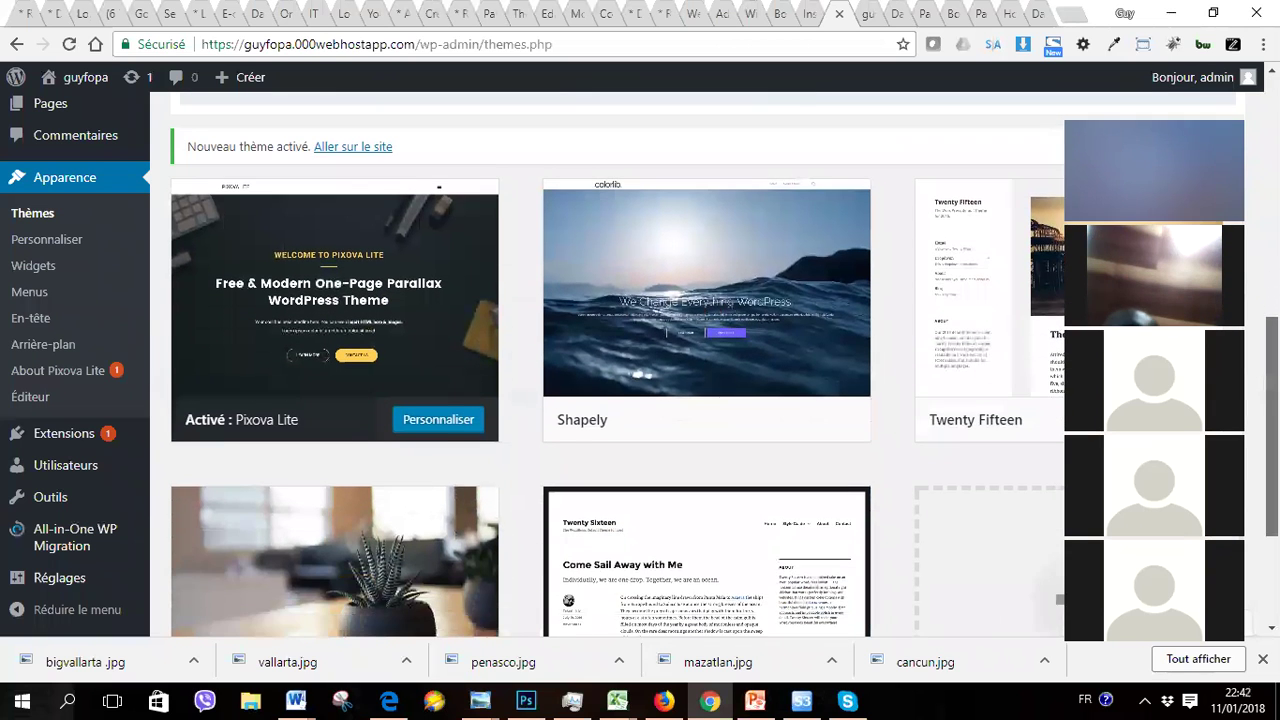
{"action": "scroll", "coordinate": [617, 364], "scroll_direction": "down", "scroll_amount": 1}
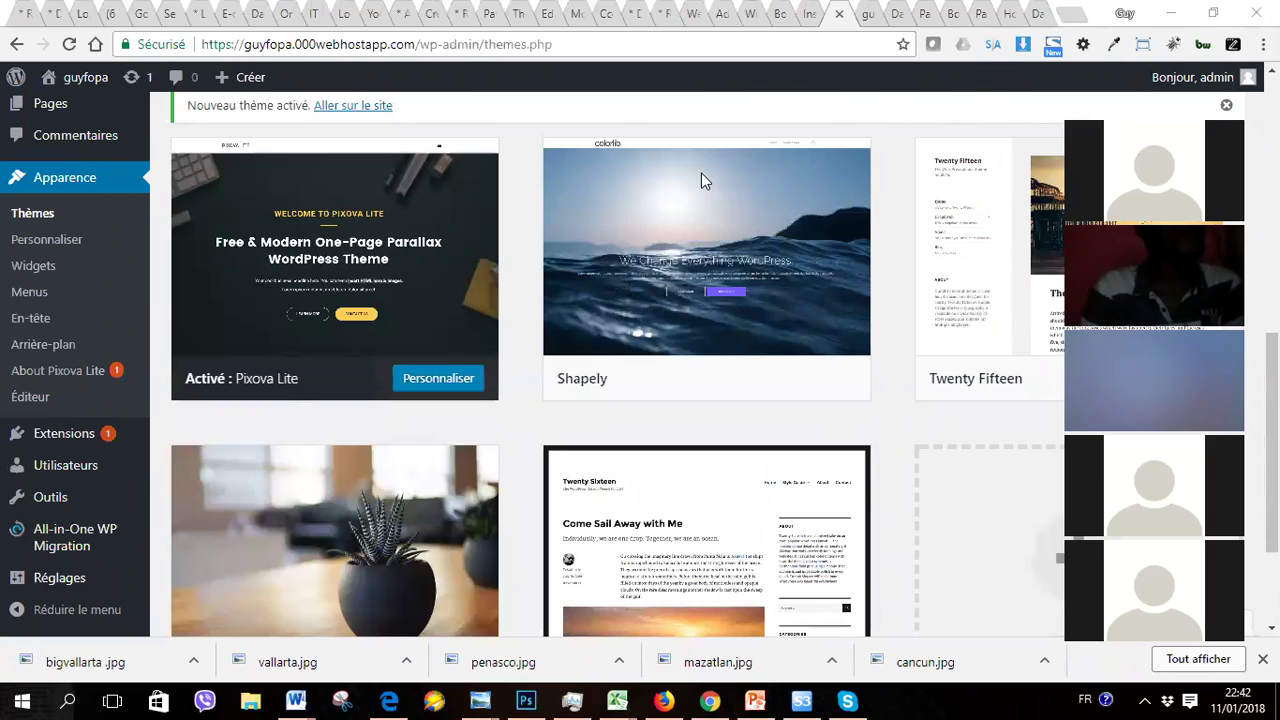
{"action": "mouse_move", "coordinate": [766, 220]}
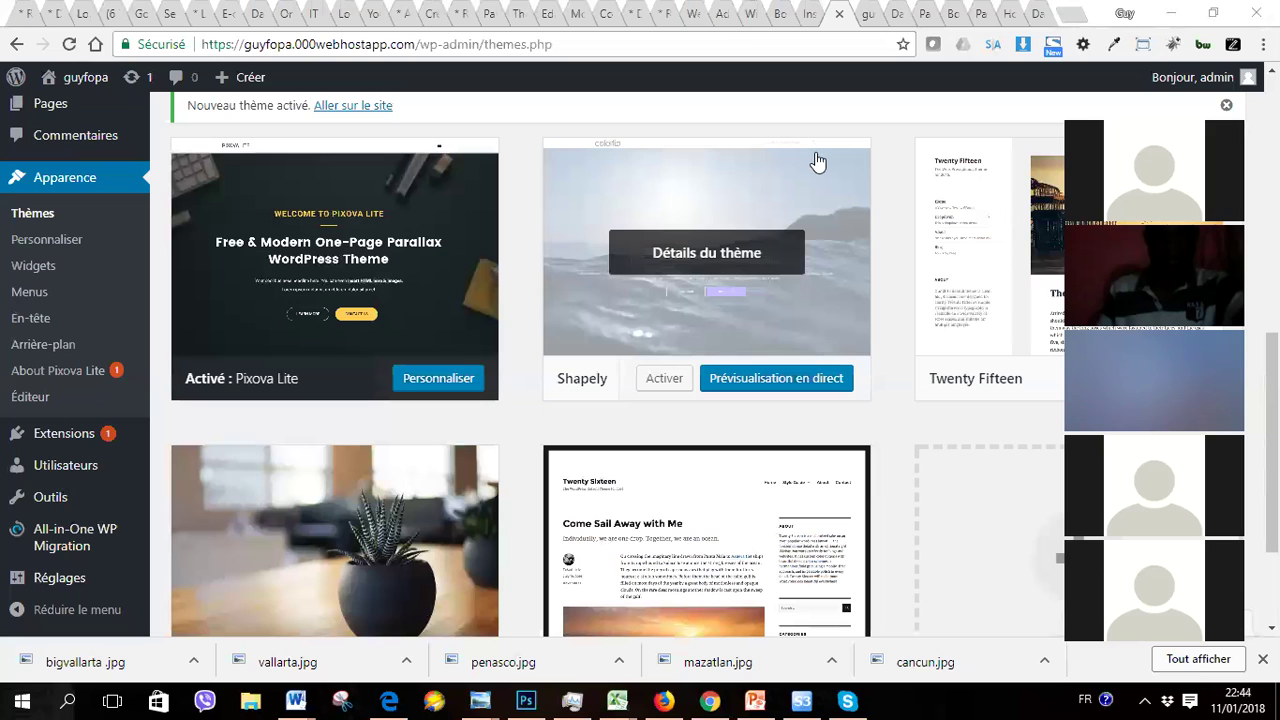
{"action": "scroll", "coordinate": [817, 163], "scroll_direction": "up", "scroll_amount": 4}
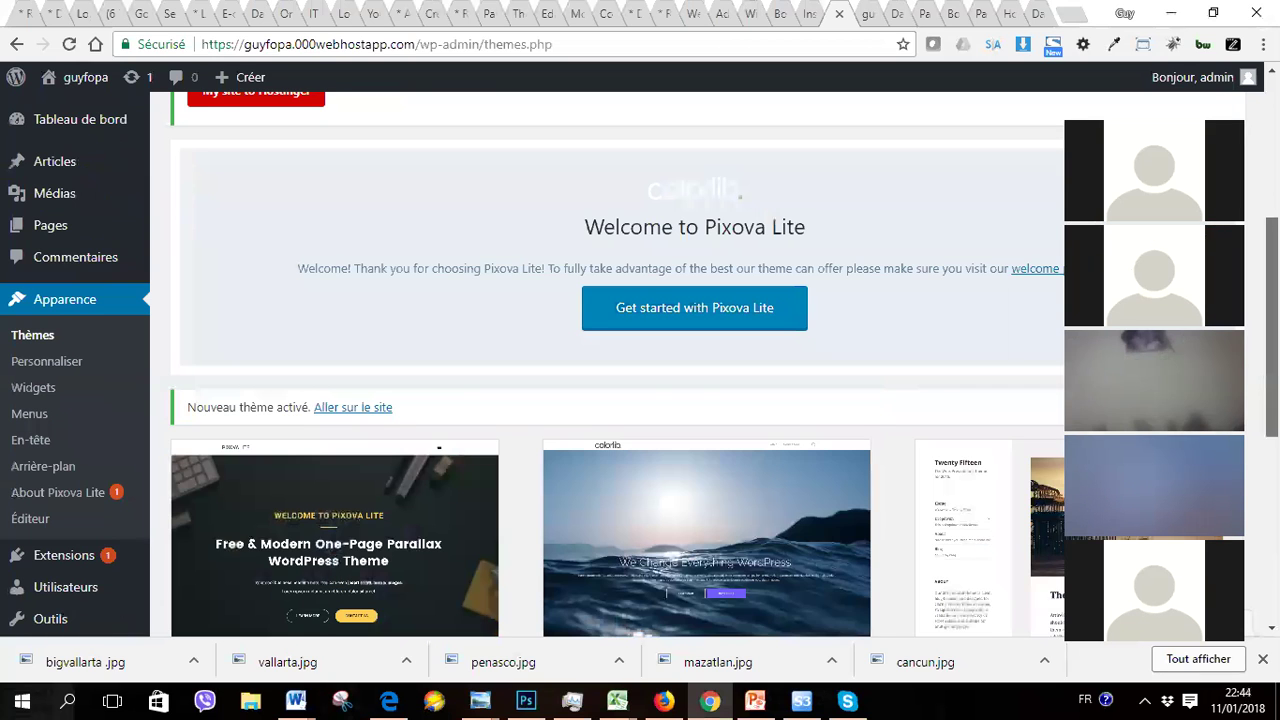
{"action": "scroll", "coordinate": [607, 365], "scroll_direction": "down", "scroll_amount": 4}
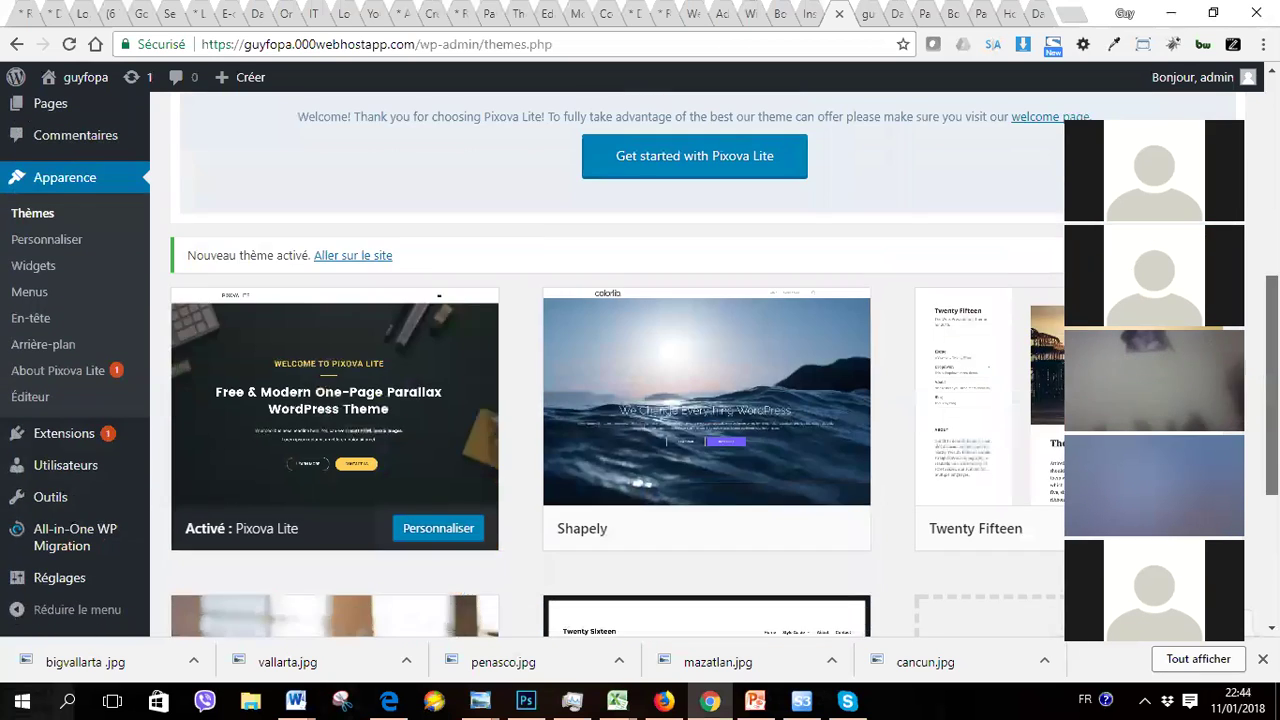
{"action": "scroll", "coordinate": [607, 365], "scroll_direction": "down", "scroll_amount": 2}
{"action": "scroll", "coordinate": [607, 365], "scroll_direction": "up", "scroll_amount": 3}
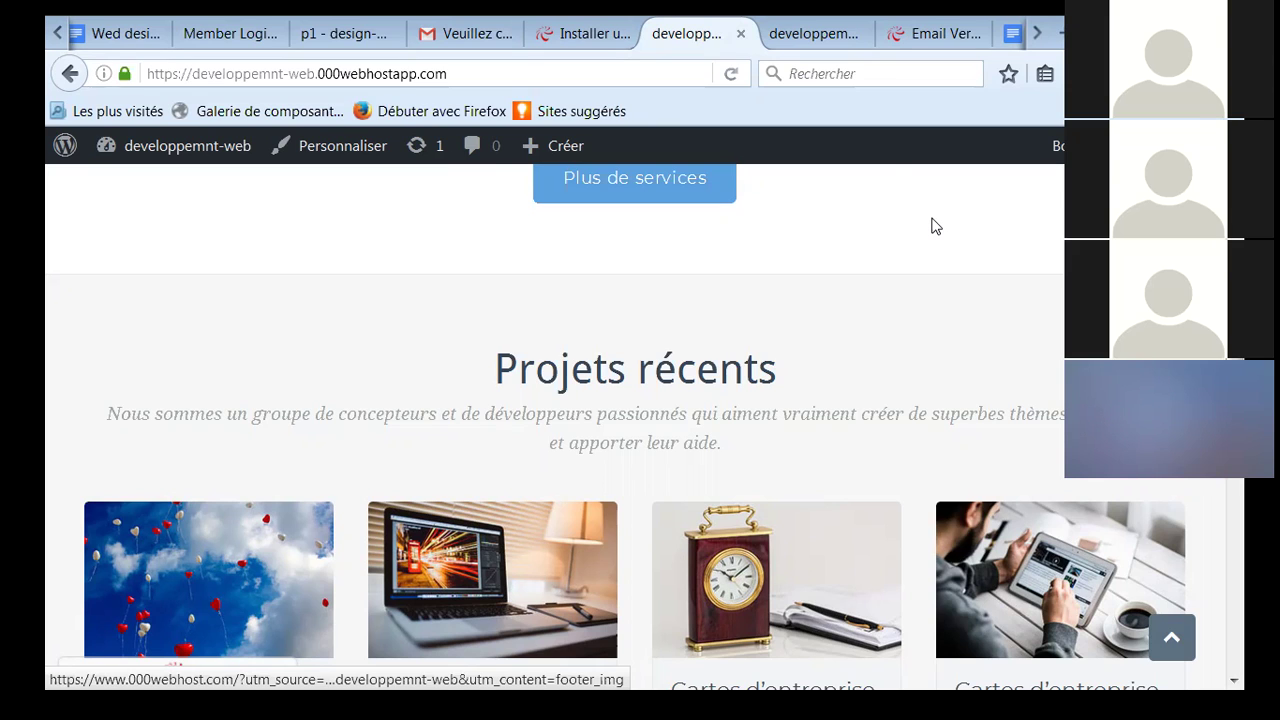
Step: View the guyfopa front page's Busiprof header and 'Thème WP responsive' slide
{"action": "scroll", "coordinate": [935, 227], "scroll_direction": "up", "scroll_amount": 2}
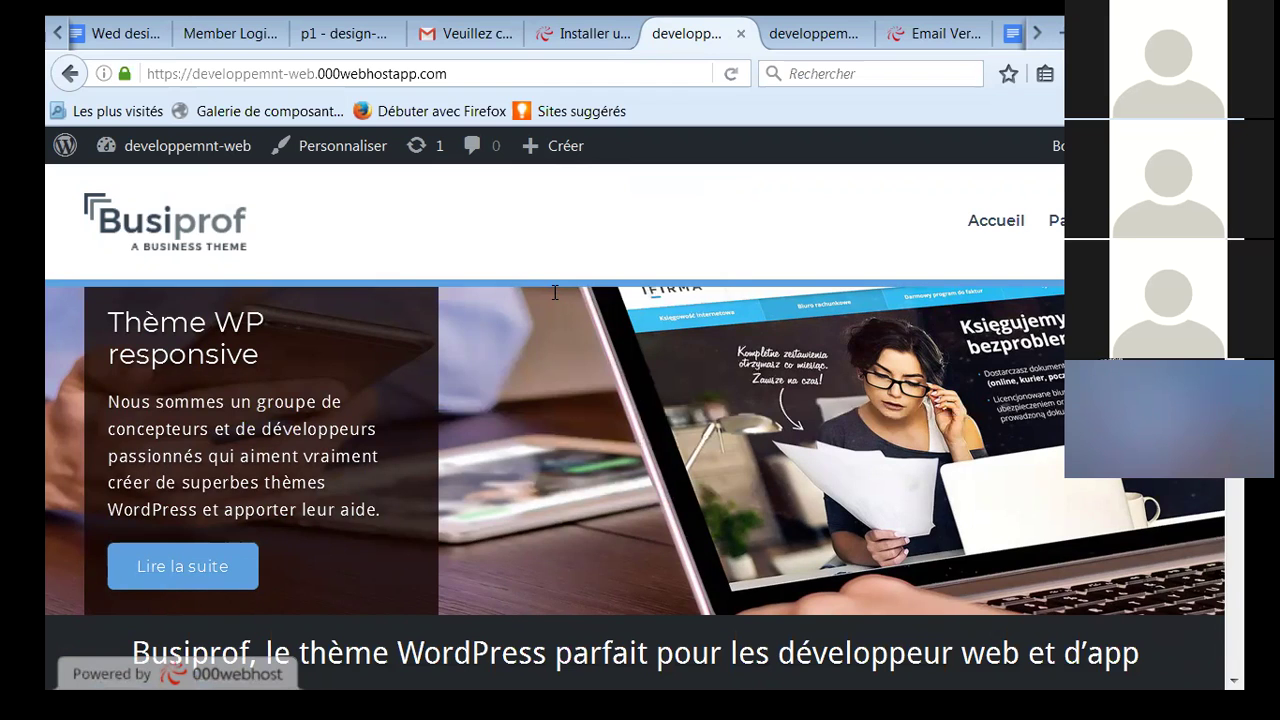
{"action": "scroll", "coordinate": [555, 292], "scroll_direction": "down", "scroll_amount": 4}
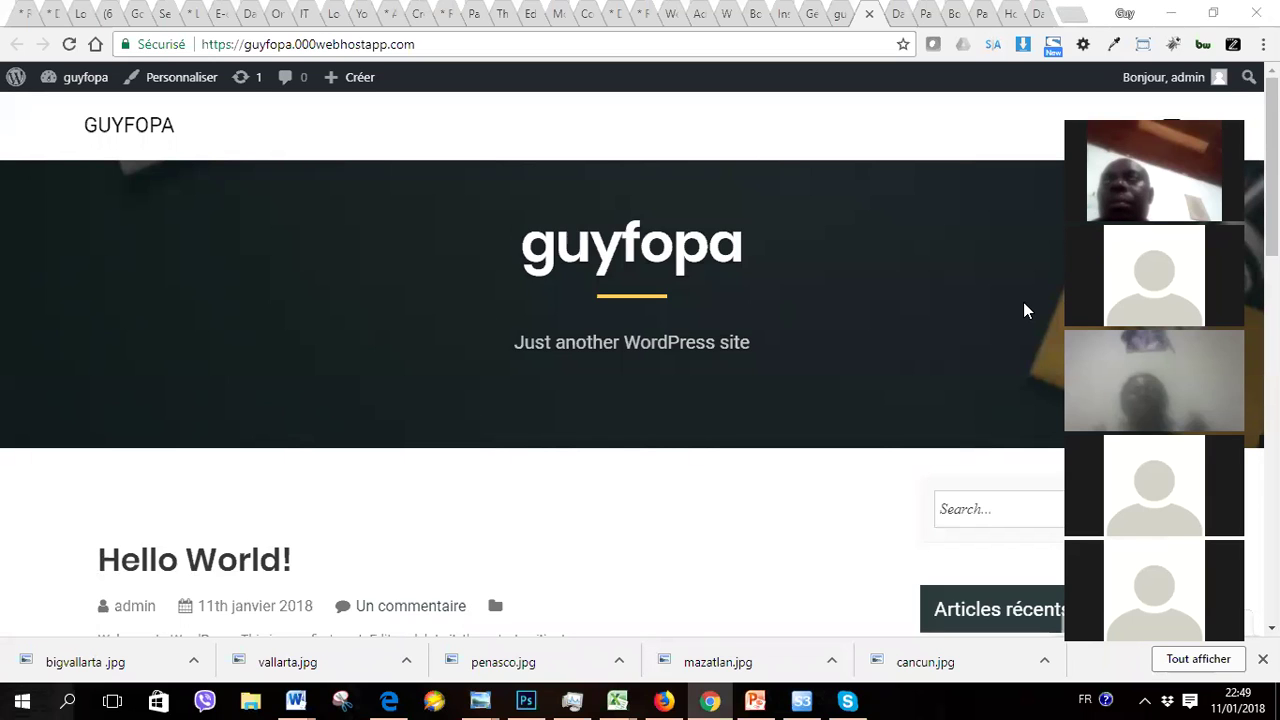
Step: Close both site preview tabs to reveal the Thèmes page with Pixova Lite active
{"action": "scroll", "coordinate": [1023, 310], "scroll_direction": "down", "scroll_amount": 10}
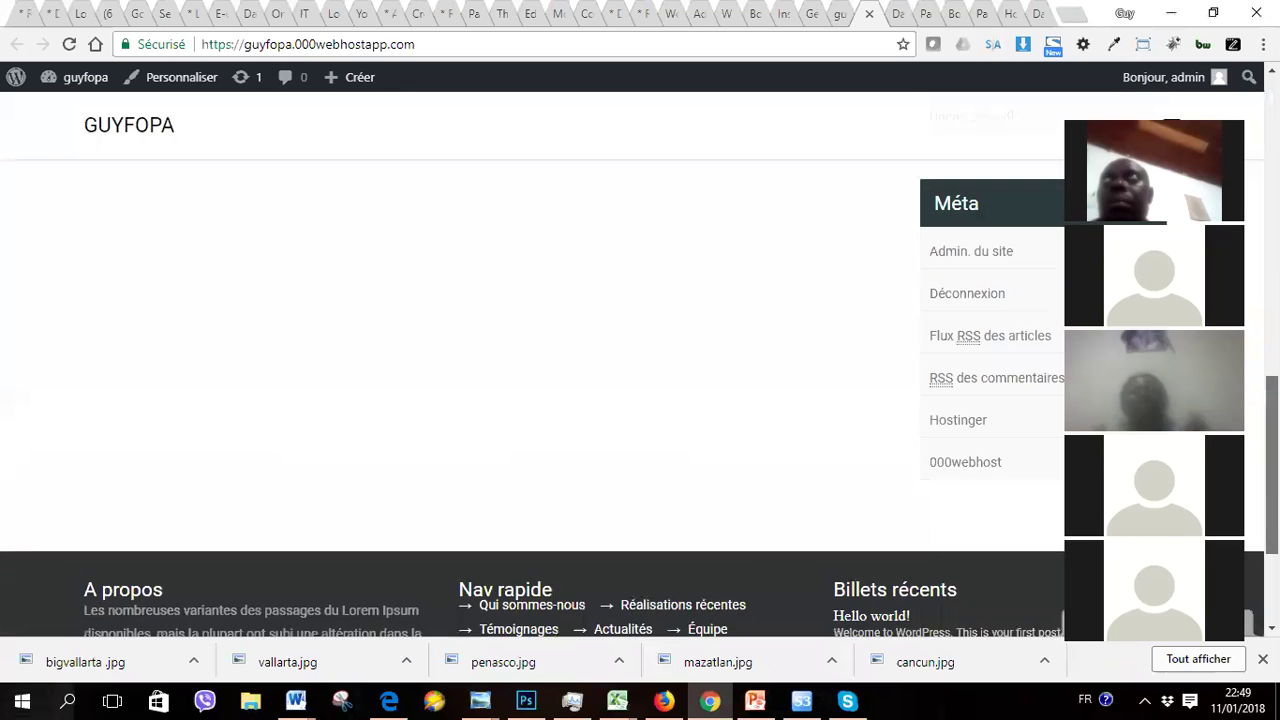
{"action": "scroll", "coordinate": [640, 360], "scroll_direction": "up", "scroll_amount": 10}
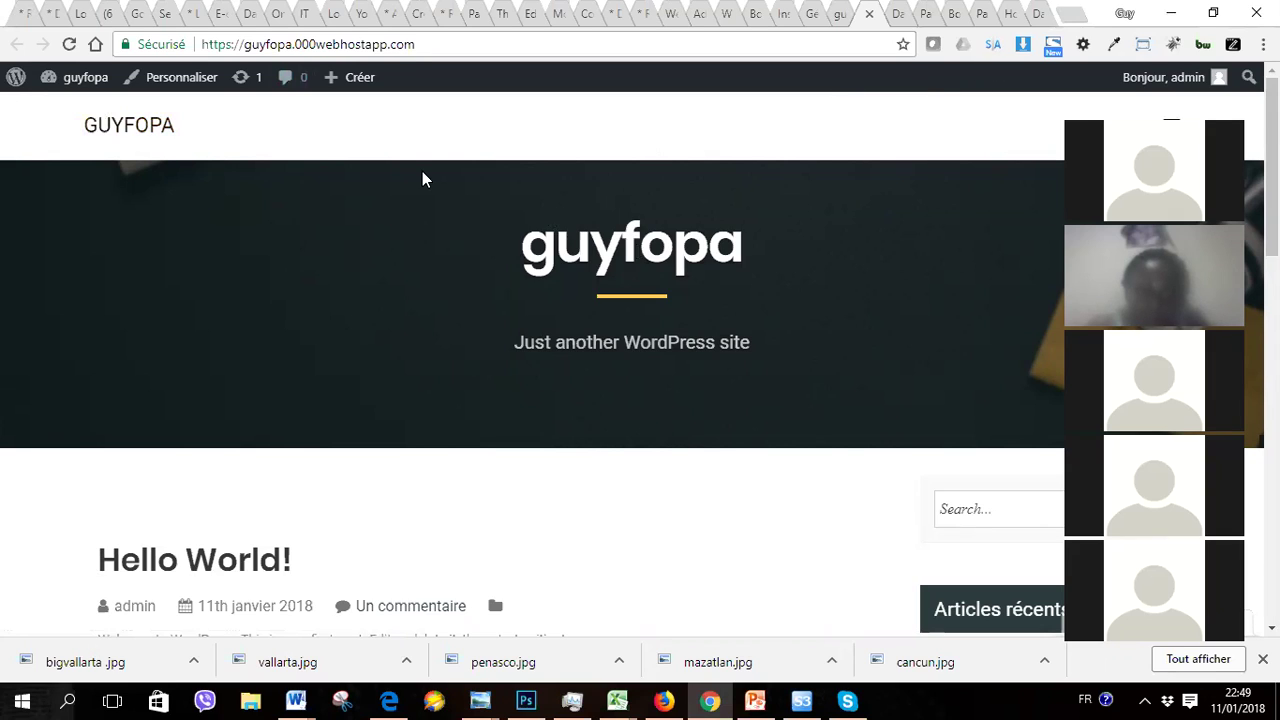
{"action": "left_click", "coordinate": [816, 16]}
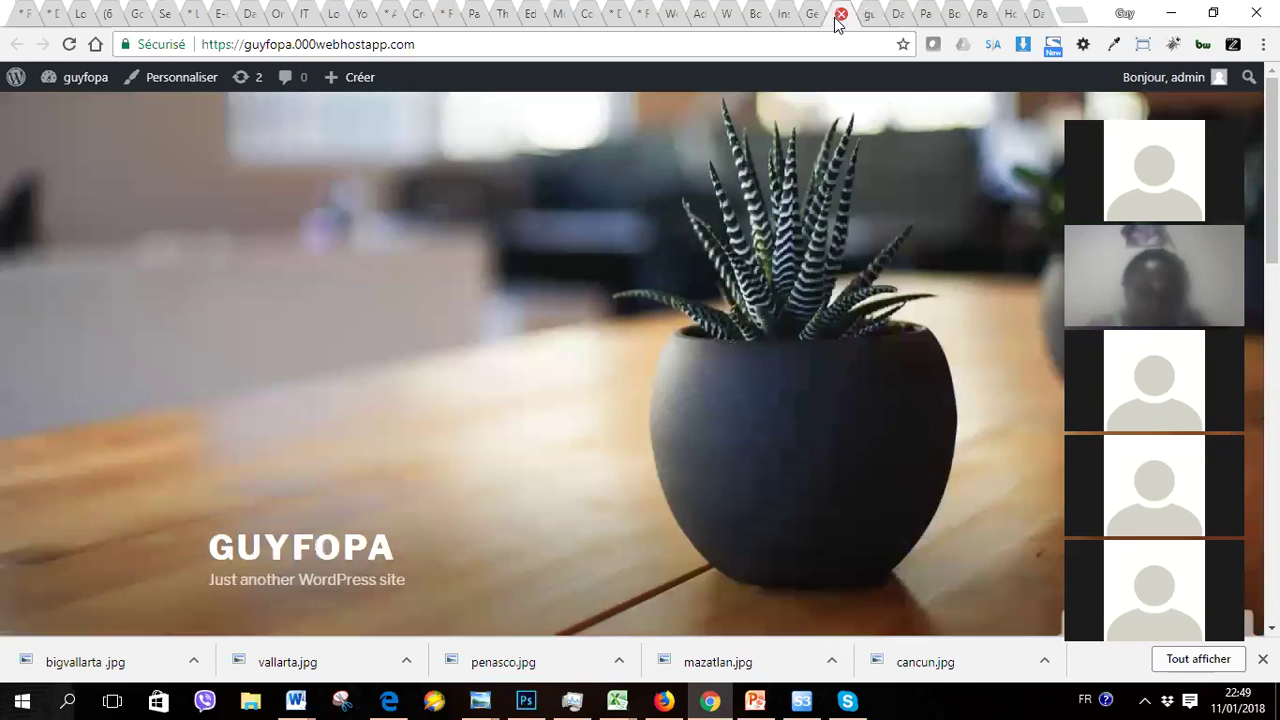
{"action": "left_click", "coordinate": [816, 16]}
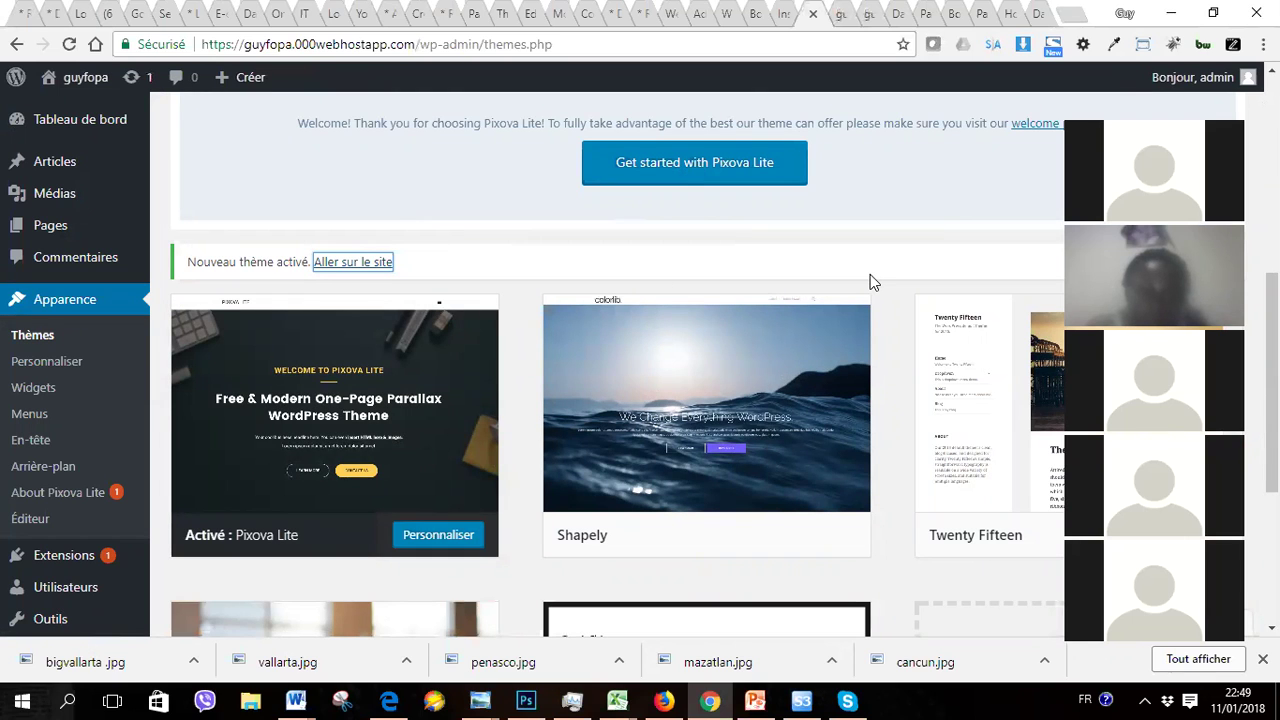
Step: Go from the Thèmes page to Extensions > Extensions installées in the admin sidebar
{"action": "scroll", "coordinate": [870, 274], "scroll_direction": "up", "scroll_amount": 5}
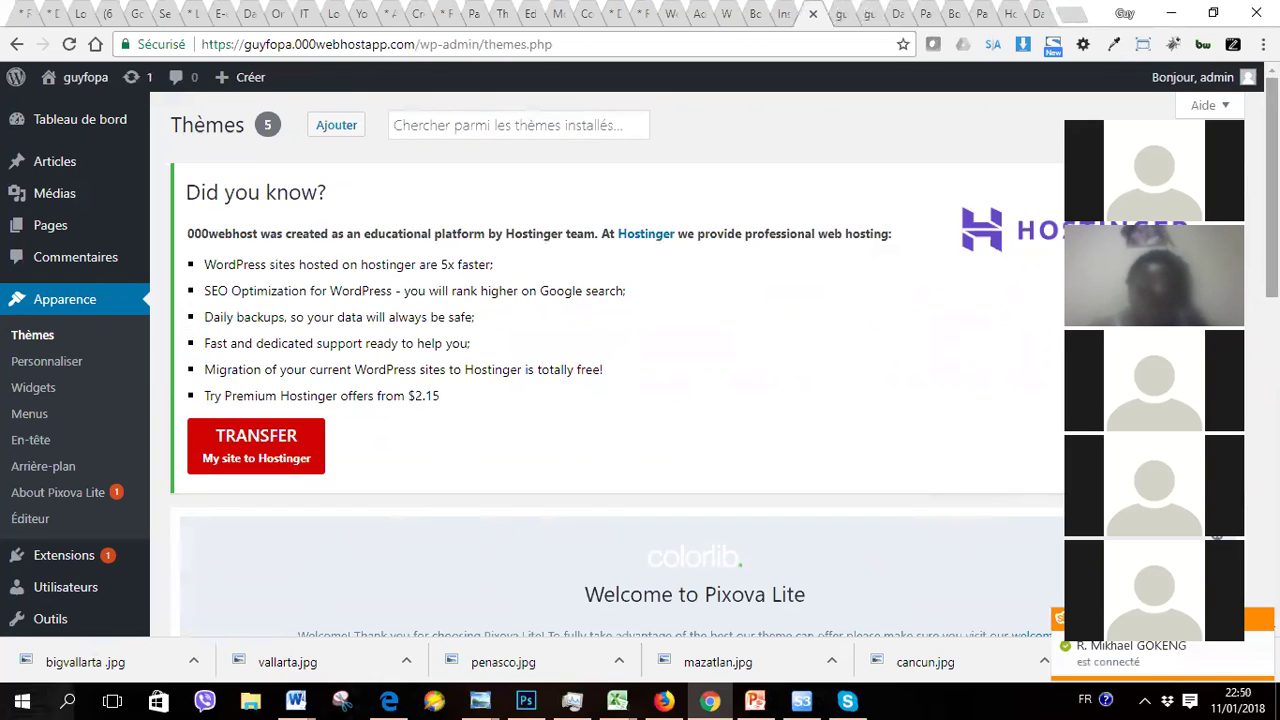
{"action": "scroll", "coordinate": [620, 360], "scroll_direction": "down", "scroll_amount": 2}
{"action": "scroll", "coordinate": [620, 360], "scroll_direction": "down", "scroll_amount": 4}
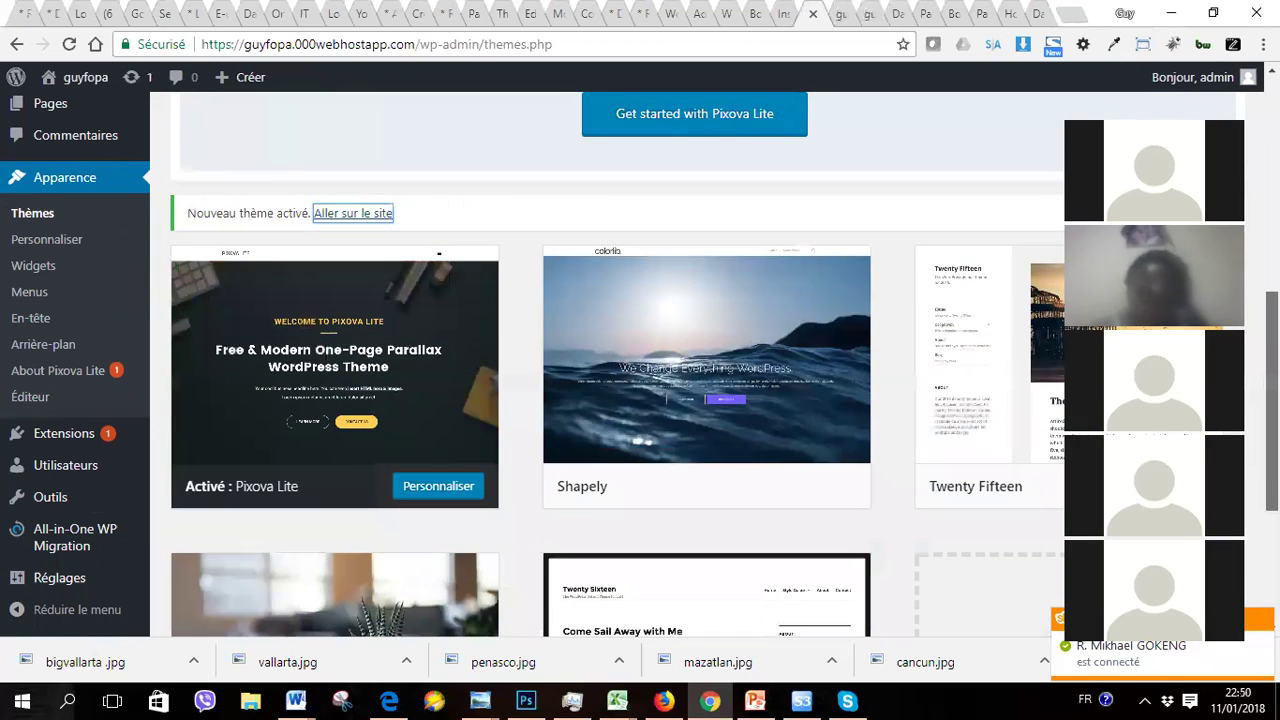
{"action": "scroll", "coordinate": [620, 360], "scroll_direction": "up", "scroll_amount": 5}
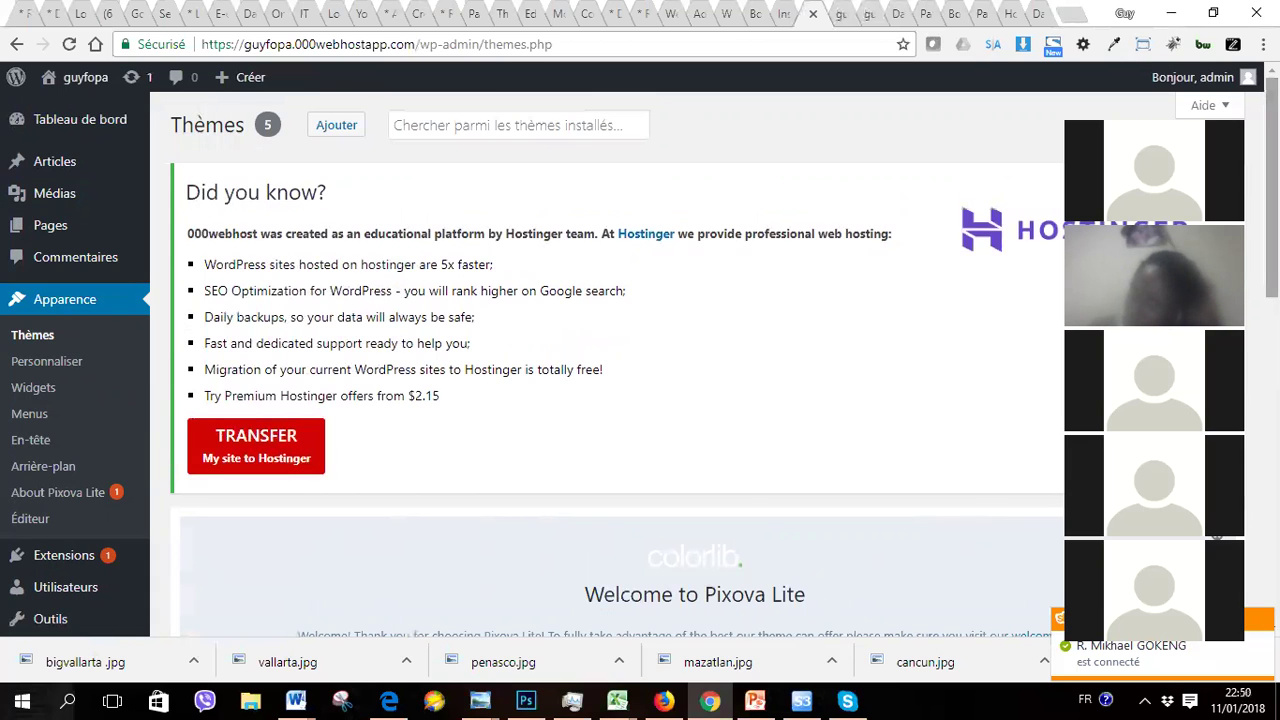
{"action": "scroll", "coordinate": [620, 360], "scroll_direction": "down", "scroll_amount": 1}
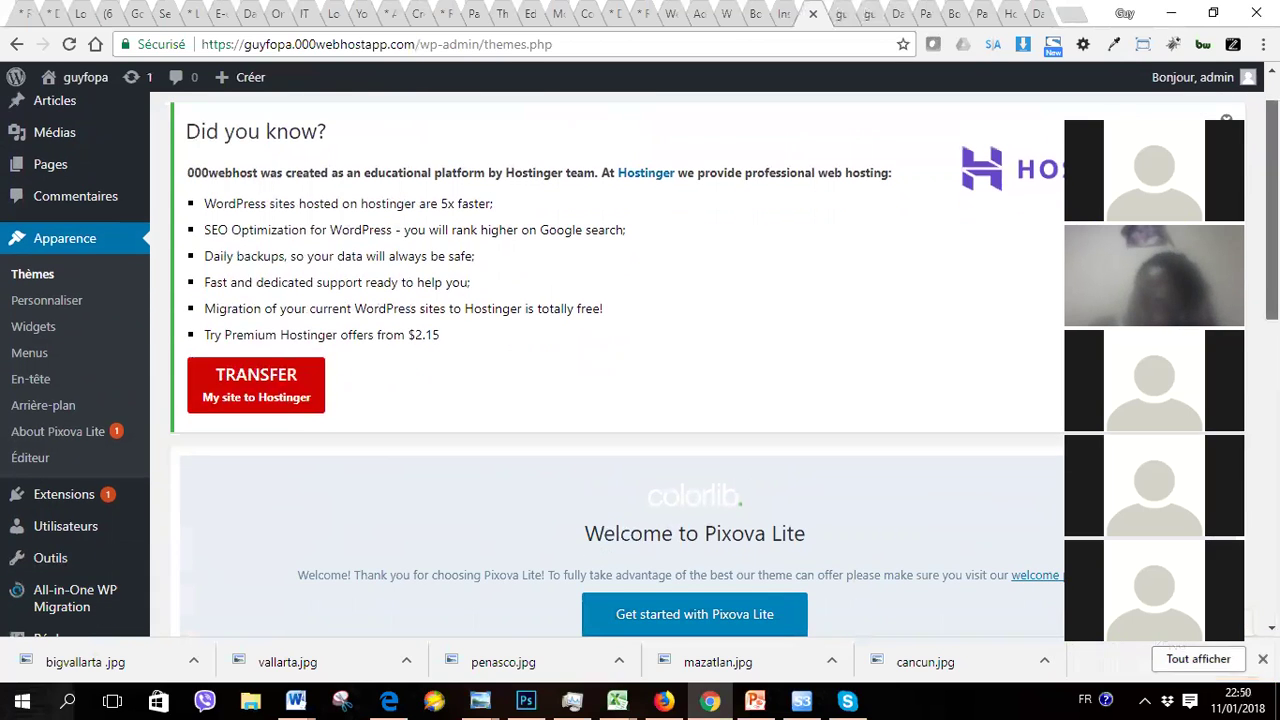
{"action": "scroll", "coordinate": [620, 370], "scroll_direction": "down", "scroll_amount": 3}
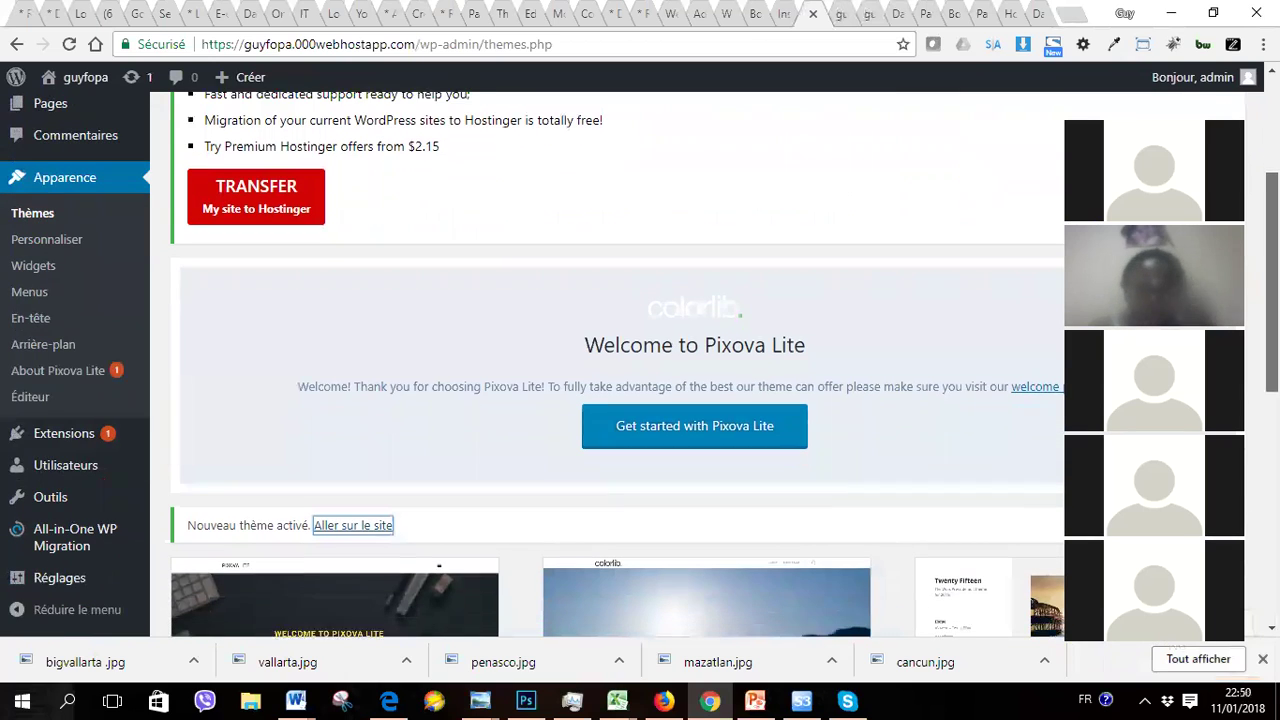
{"action": "mouse_move", "coordinate": [70, 440]}
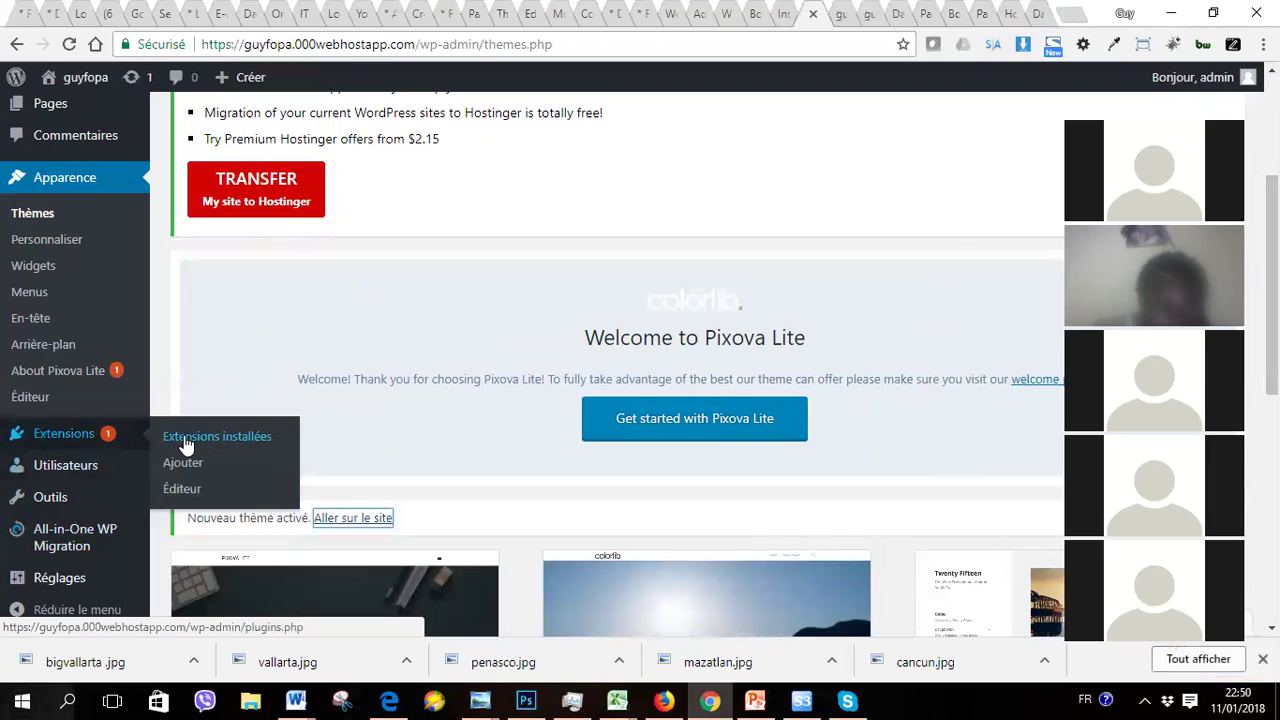
{"action": "left_click", "coordinate": [195, 437]}
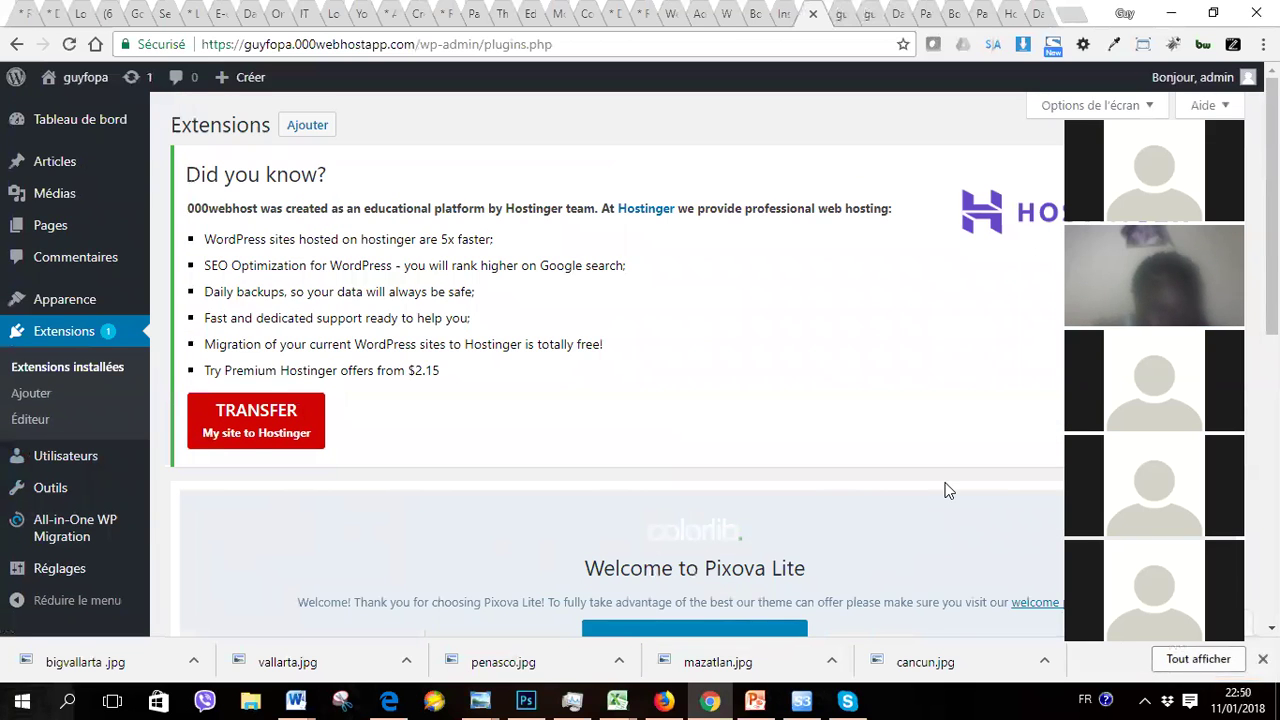
Step: Scroll to the plugin table: Akismet Anti-Spam, All-in-One WP Migration (active), Hello Dolly
{"action": "scroll", "coordinate": [948, 490], "scroll_direction": "down", "scroll_amount": 5}
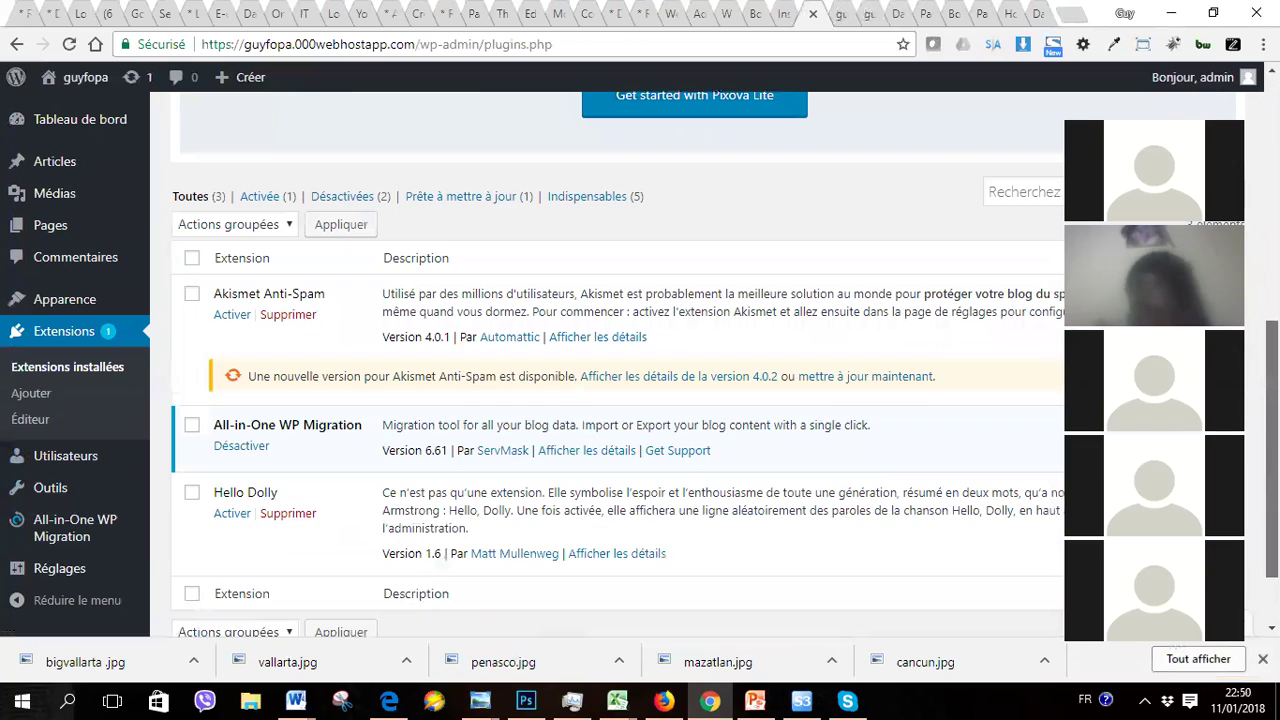
{"action": "scroll", "coordinate": [617, 364], "scroll_direction": "down", "scroll_amount": 1}
{"action": "scroll", "coordinate": [617, 364], "scroll_direction": "up", "scroll_amount": 1}
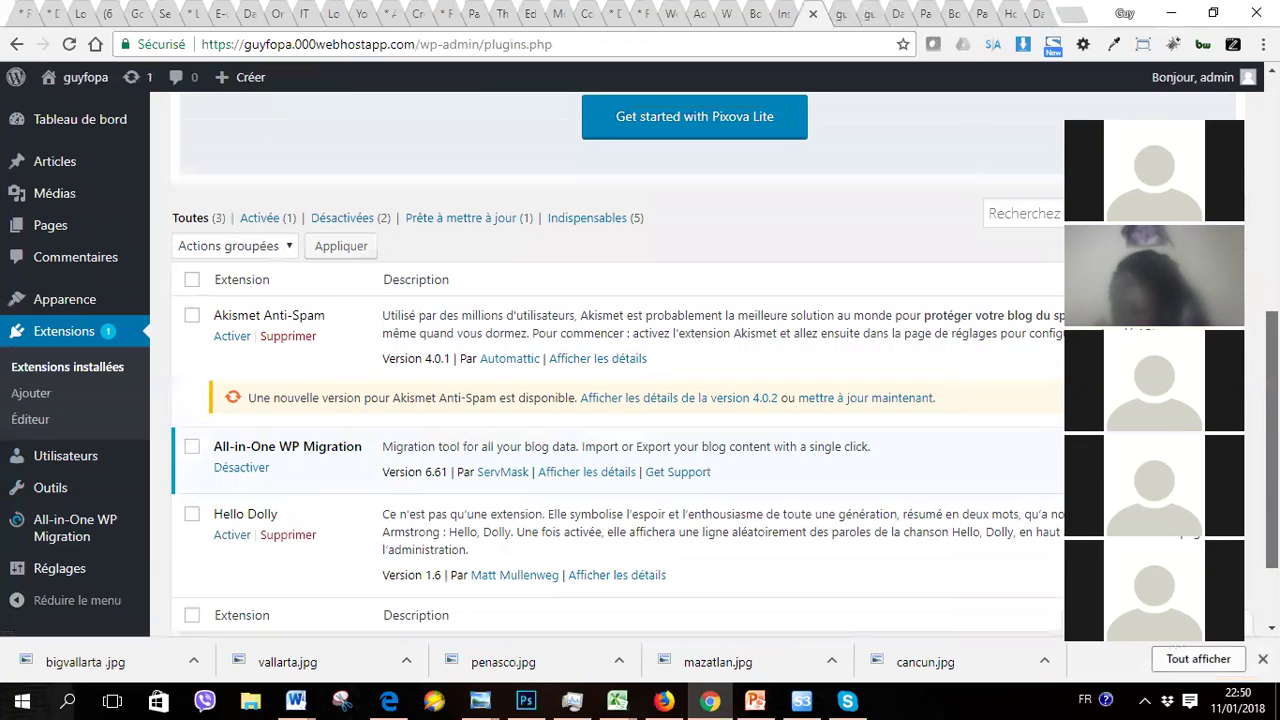
{"action": "scroll", "coordinate": [617, 364], "scroll_direction": "down", "scroll_amount": 1}
{"action": "scroll", "coordinate": [617, 364], "scroll_direction": "up", "scroll_amount": 1}
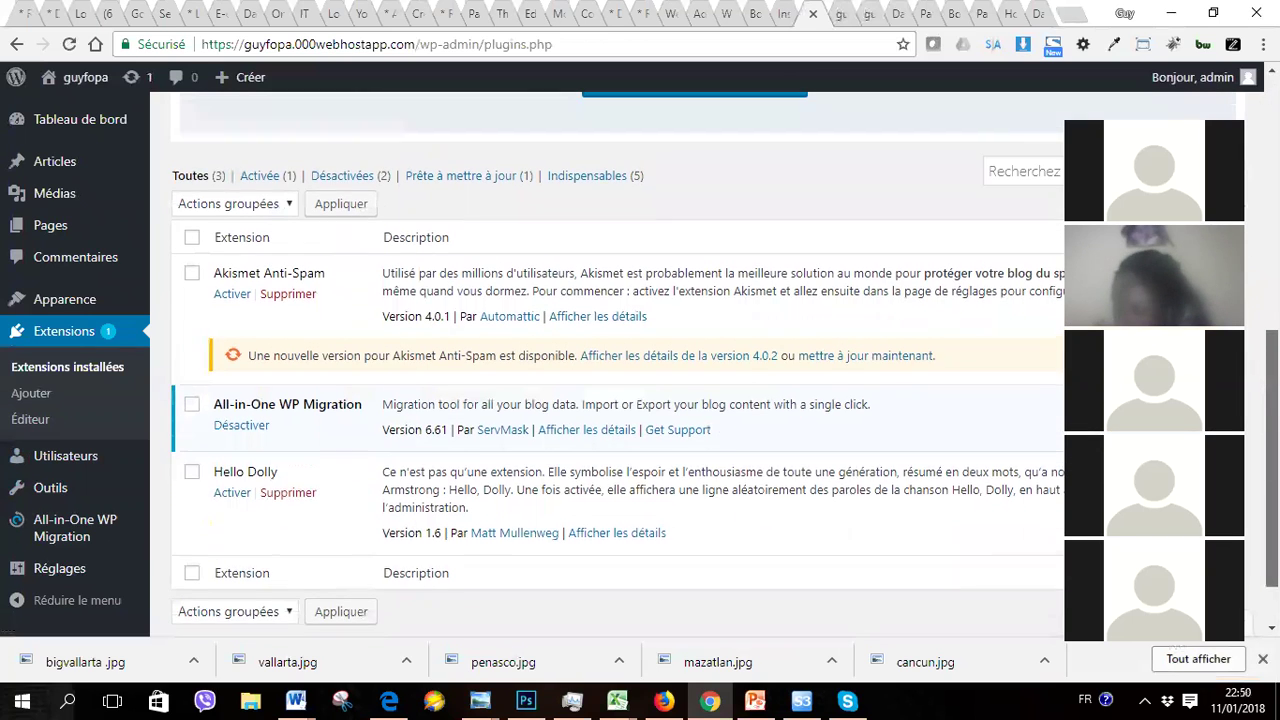
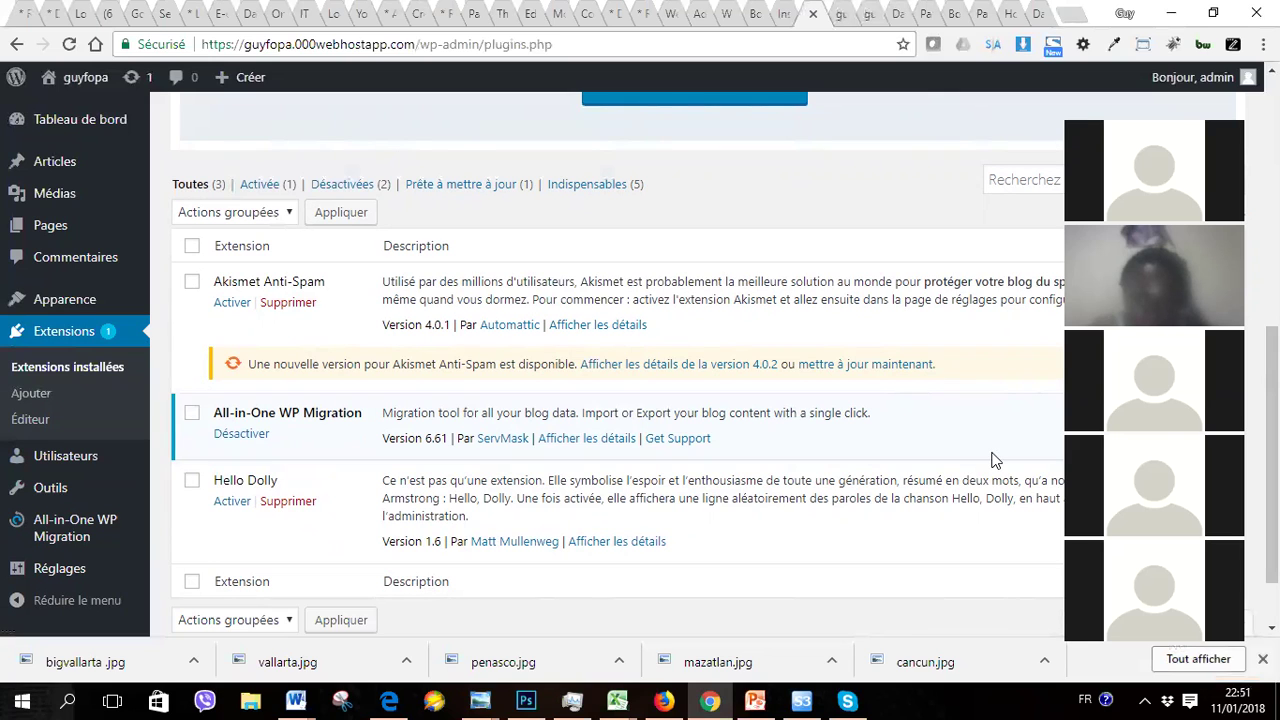
Step: Go from the installed extensions list to the Add Plugins page
{"action": "scroll", "coordinate": [995, 460], "scroll_direction": "up", "scroll_amount": 5}
{"action": "scroll", "coordinate": [700, 360], "scroll_direction": "down", "scroll_amount": 1}
{"action": "scroll", "coordinate": [700, 360], "scroll_direction": "up", "scroll_amount": 1}
{"action": "scroll", "coordinate": [640, 360], "scroll_direction": "down", "scroll_amount": 4}
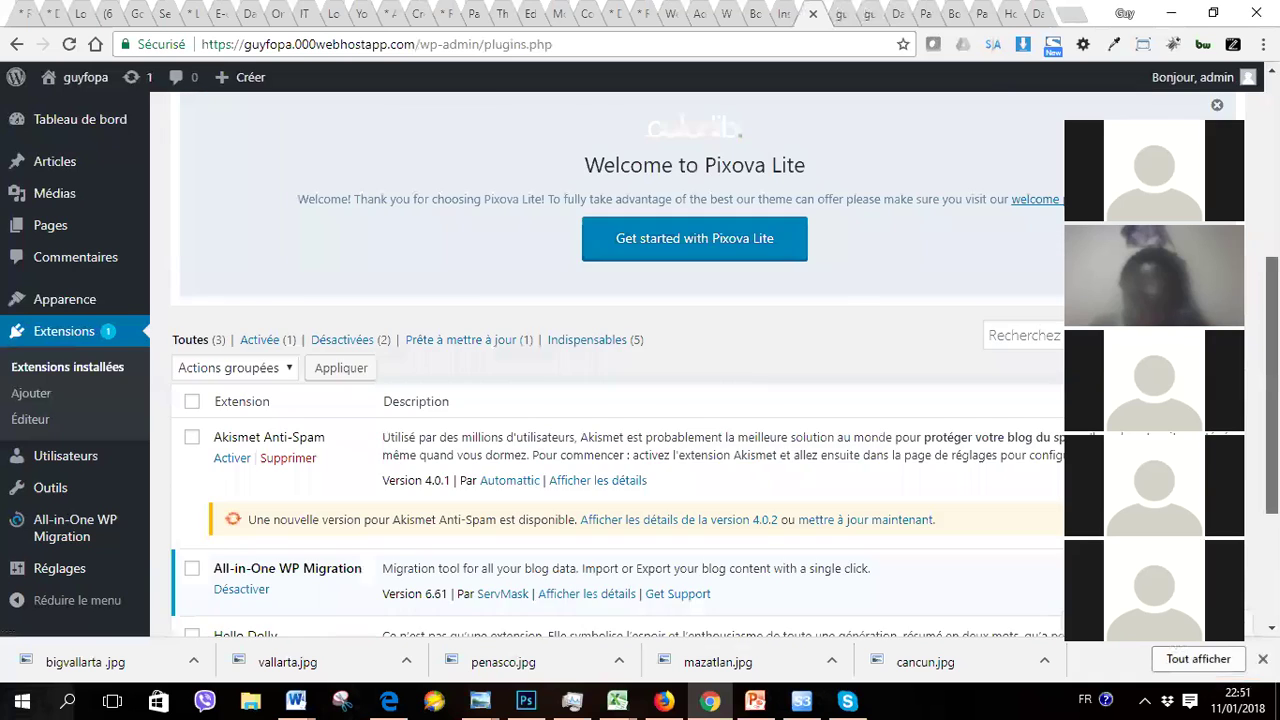
{"action": "scroll", "coordinate": [640, 360], "scroll_direction": "down", "scroll_amount": 3}
{"action": "scroll", "coordinate": [620, 360], "scroll_direction": "up", "scroll_amount": 10}
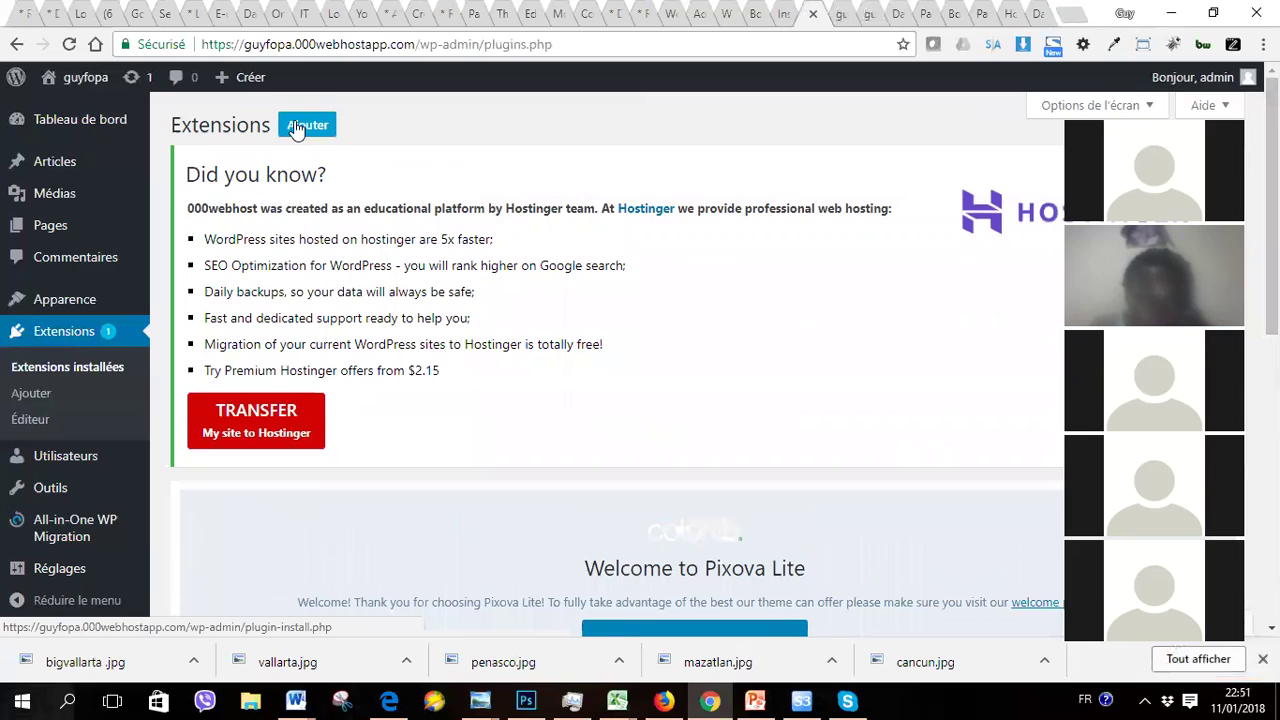
{"action": "left_click", "coordinate": [310, 134]}
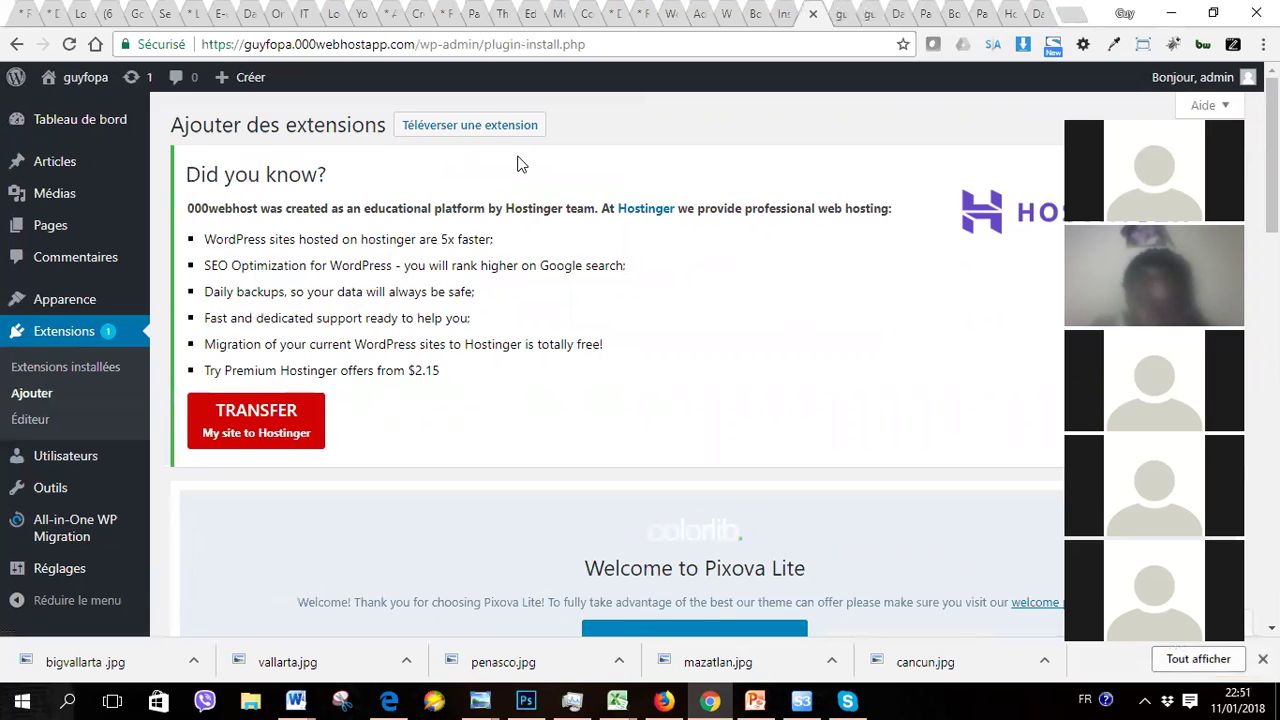
Step: Browse the featured plugins (Akismet, Jetpack, WP Super Cache, BuddyPress), then focus the plugin search field
{"action": "scroll", "coordinate": [518, 163], "scroll_direction": "down", "scroll_amount": 5}
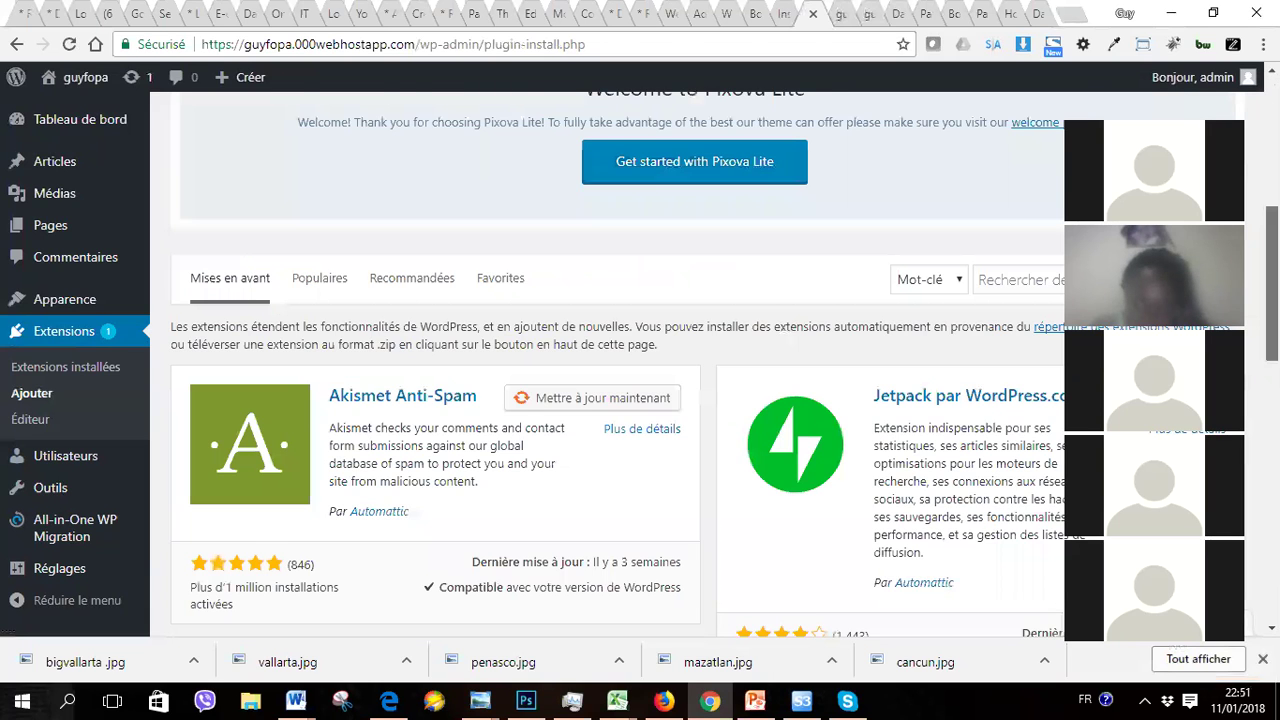
{"action": "scroll", "coordinate": [640, 360], "scroll_direction": "down", "scroll_amount": 3}
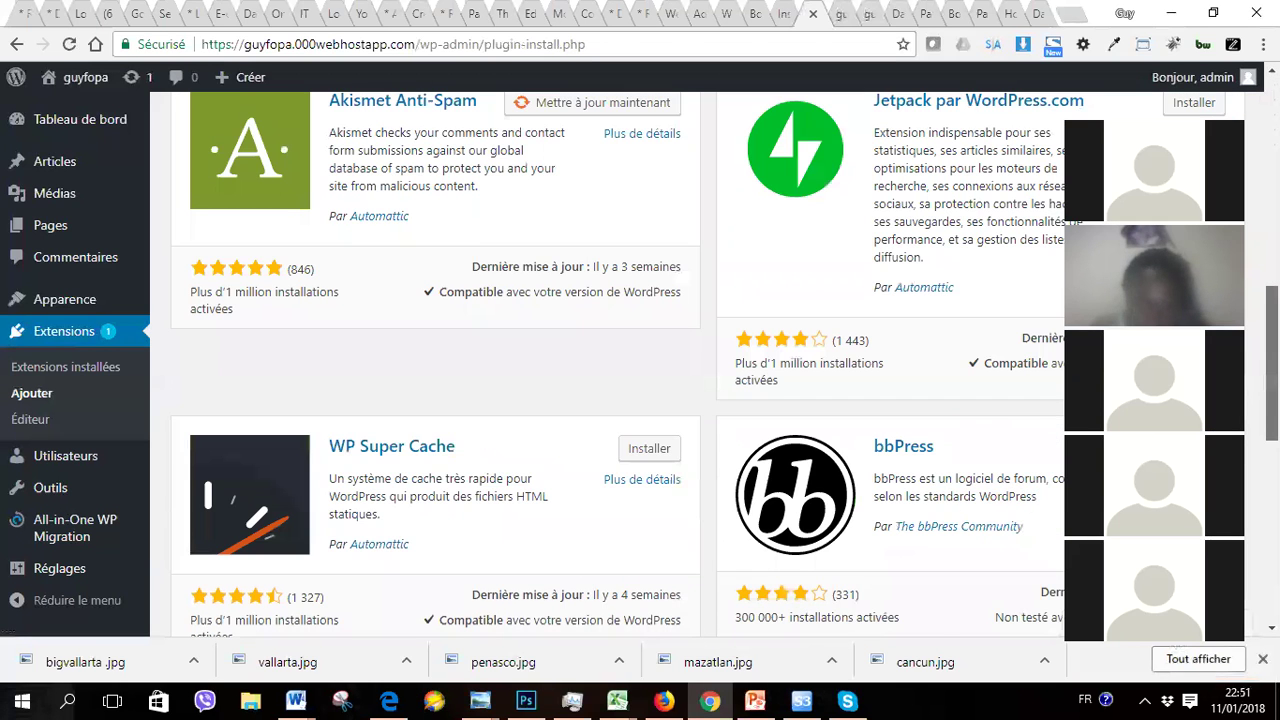
{"action": "scroll", "coordinate": [640, 360], "scroll_direction": "down", "scroll_amount": 1}
{"action": "scroll", "coordinate": [640, 360], "scroll_direction": "down", "scroll_amount": 5}
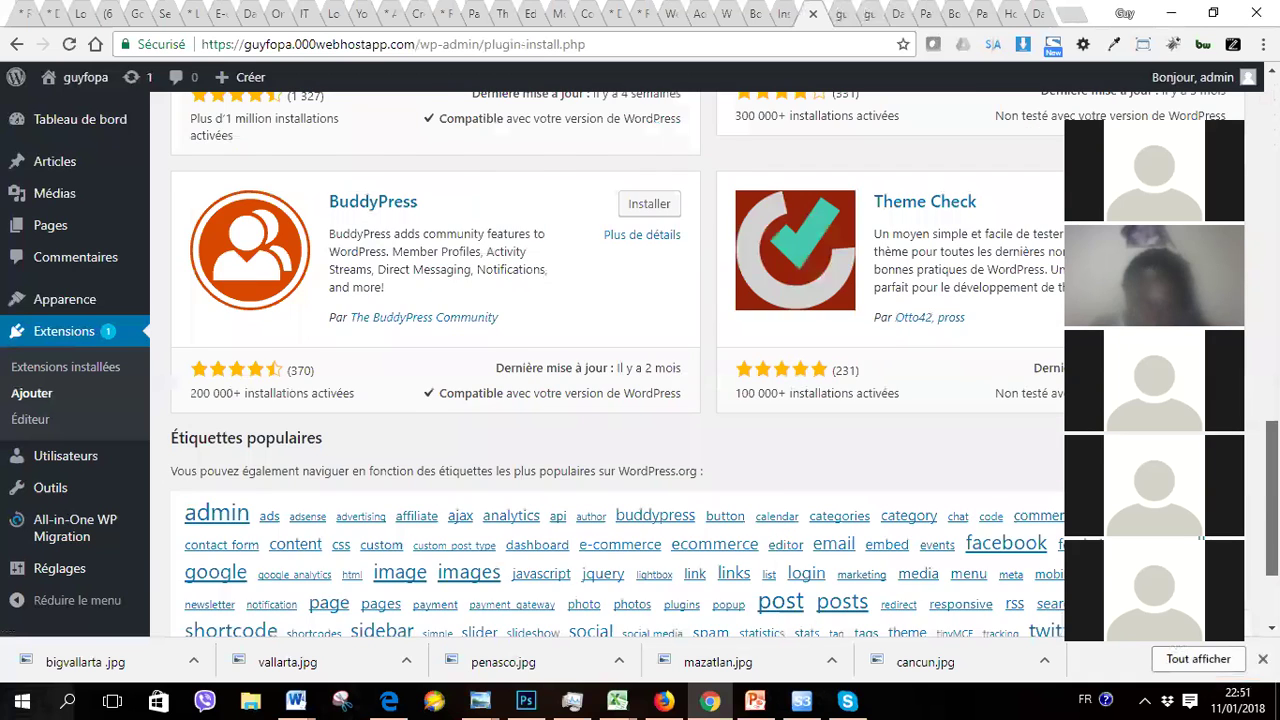
{"action": "scroll", "coordinate": [640, 360], "scroll_direction": "up", "scroll_amount": 8}
{"action": "scroll", "coordinate": [640, 360], "scroll_direction": "up", "scroll_amount": 4}
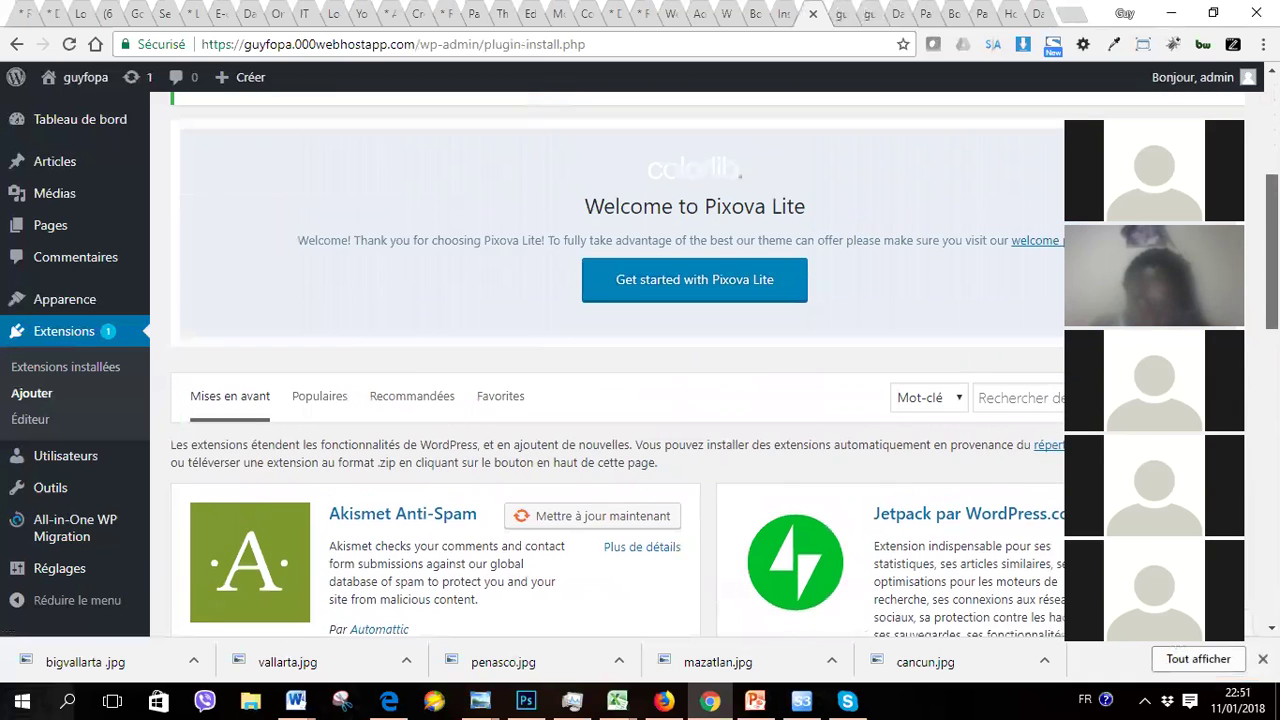
{"action": "scroll", "coordinate": [640, 360], "scroll_direction": "down", "scroll_amount": 5}
{"action": "scroll", "coordinate": [640, 360], "scroll_direction": "up", "scroll_amount": 2}
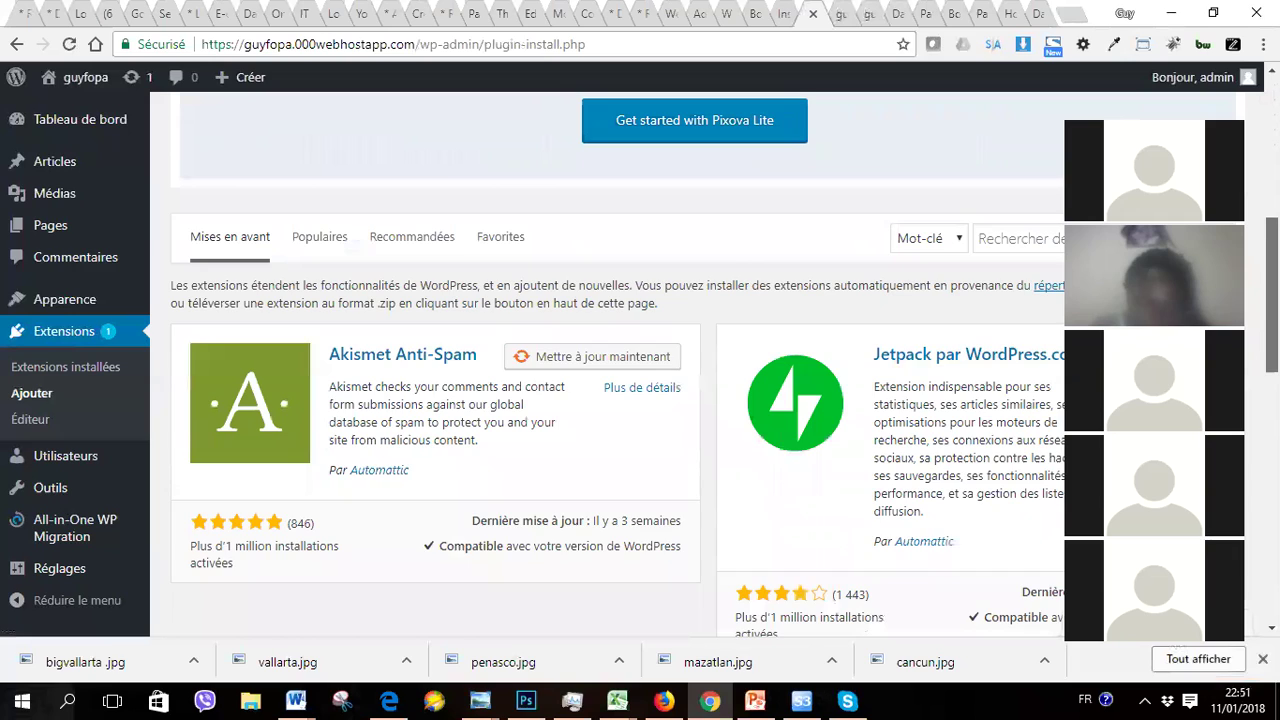
{"action": "scroll", "coordinate": [640, 360], "scroll_direction": "up", "scroll_amount": 1}
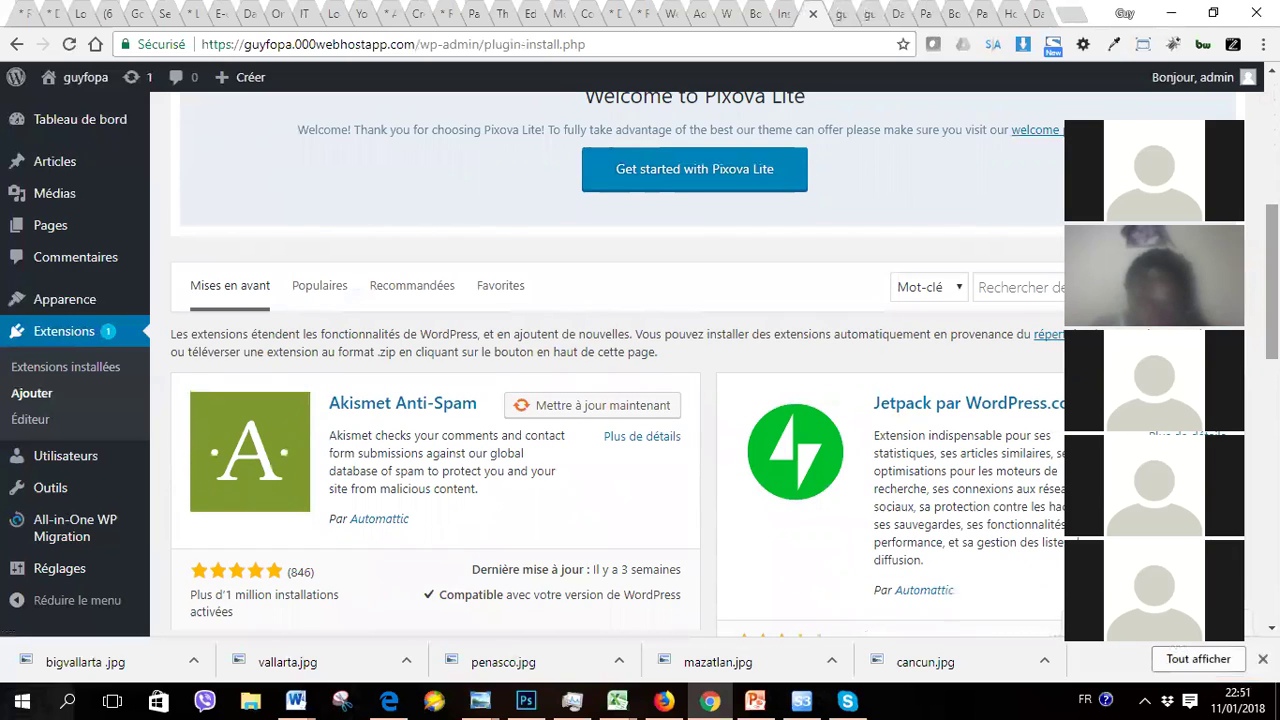
{"action": "left_click", "coordinate": [1012, 279]}
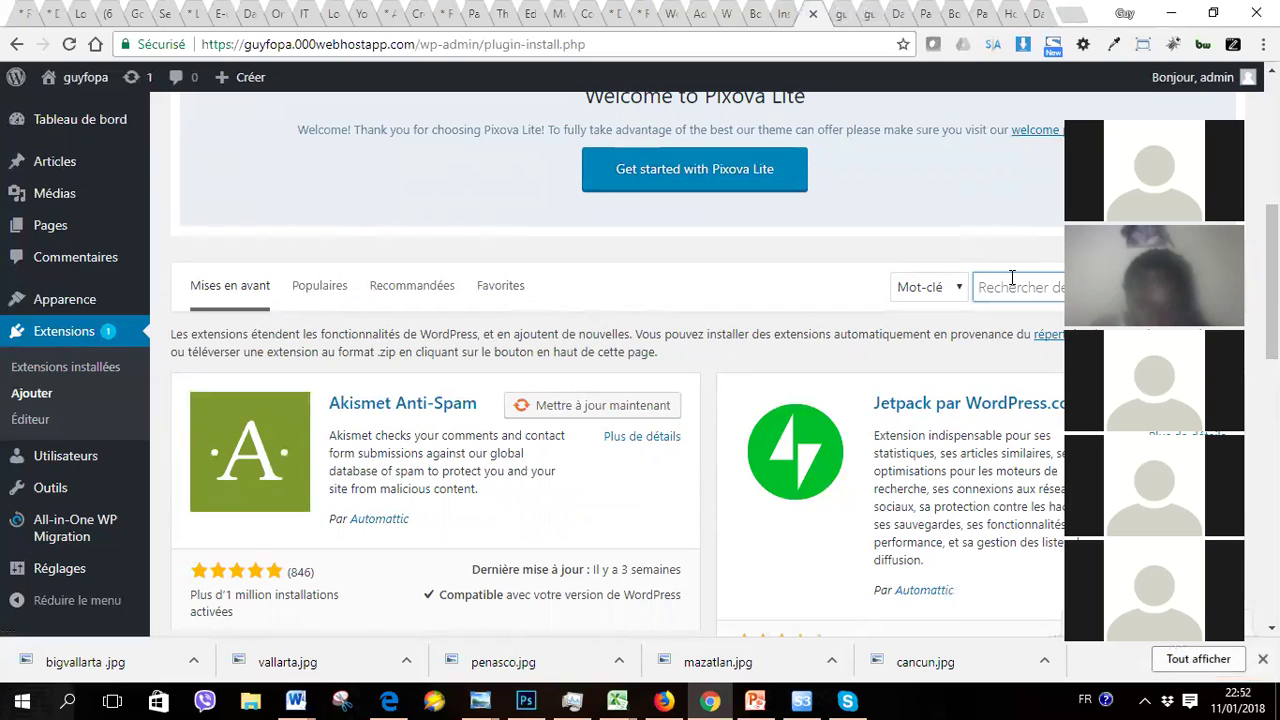
Step: Search the plugin directory for 'contact 7' to find Contact Form 7, then empty the search box
{"action": "type", "text": "c"}
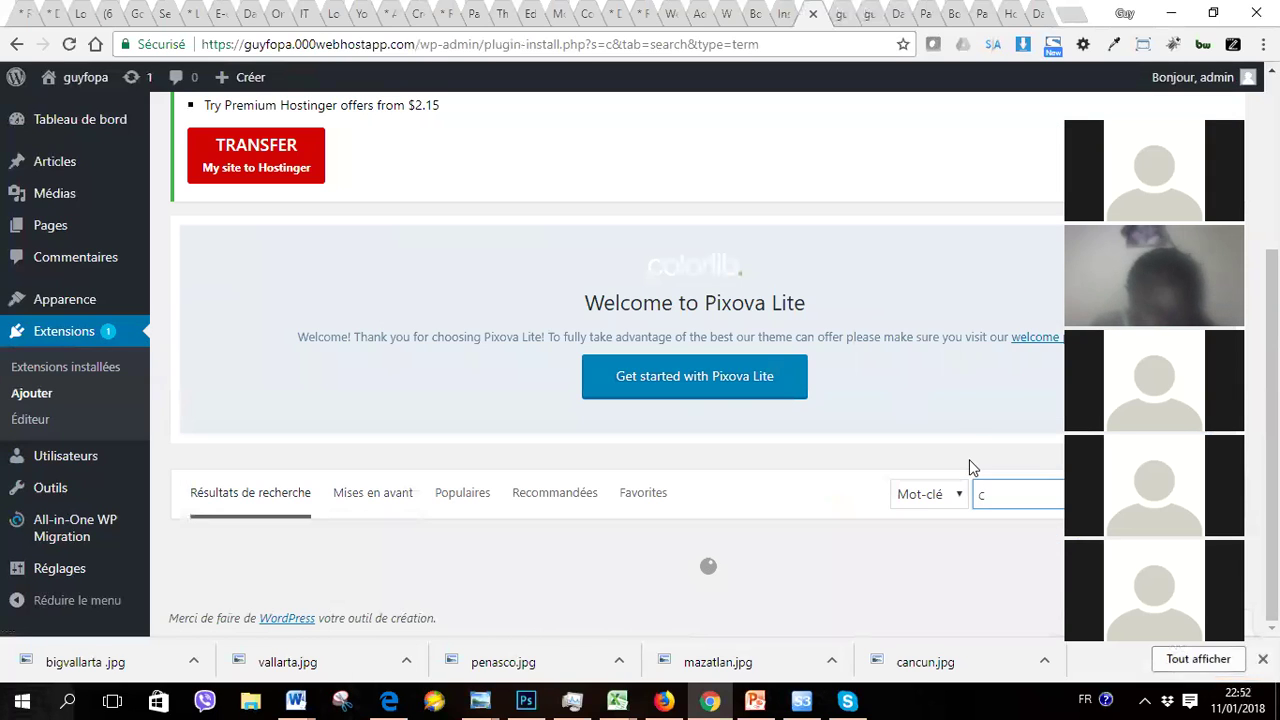
{"action": "type", "text": "on"}
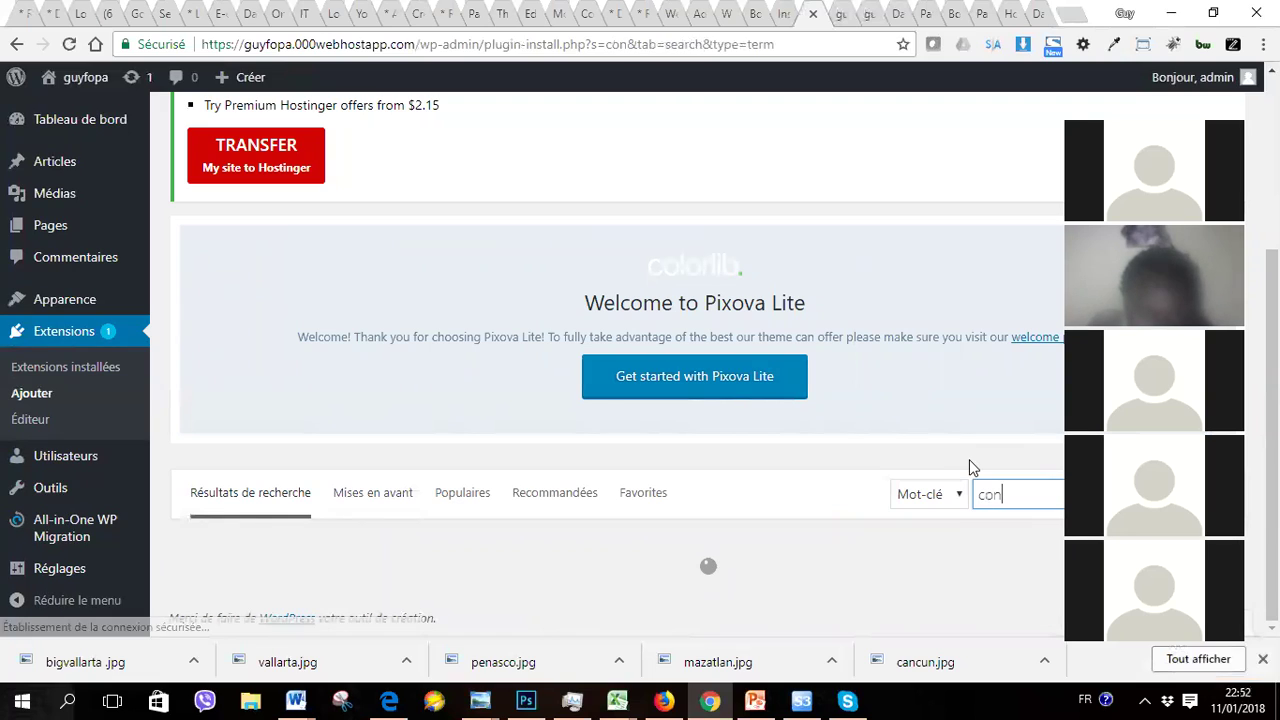
{"action": "type", "text": "t"}
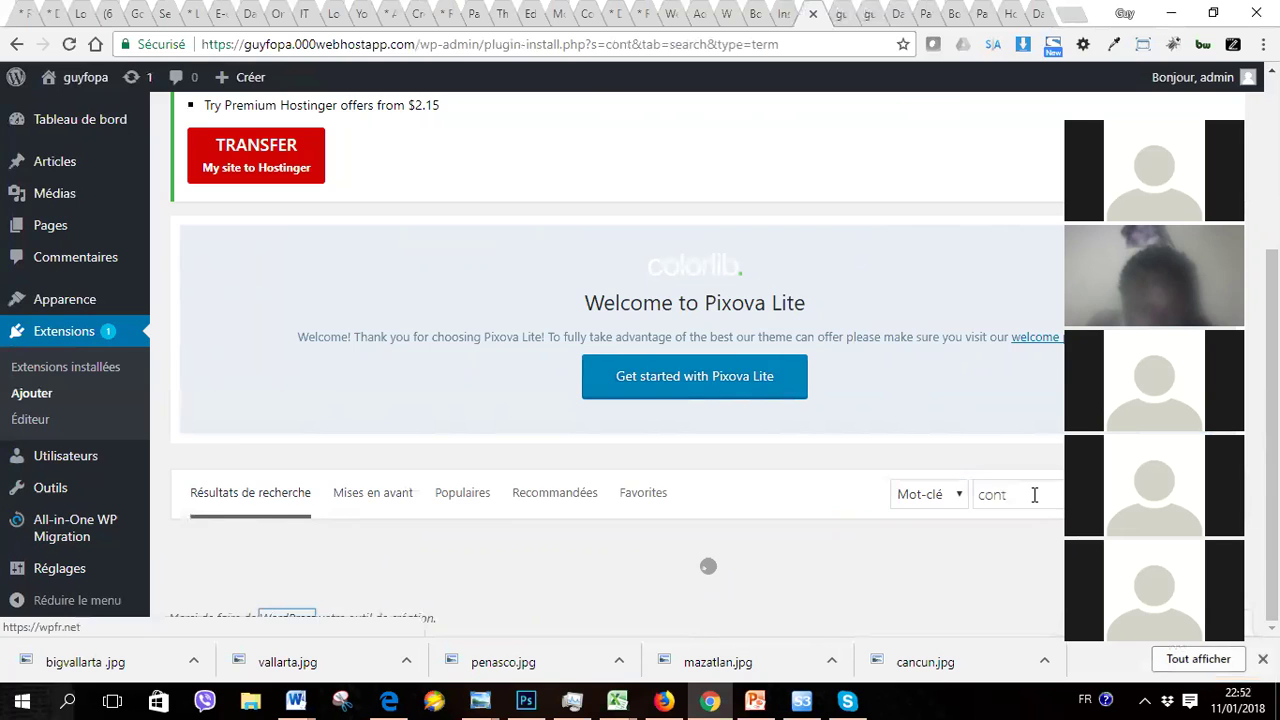
{"action": "type", "text": "act"}
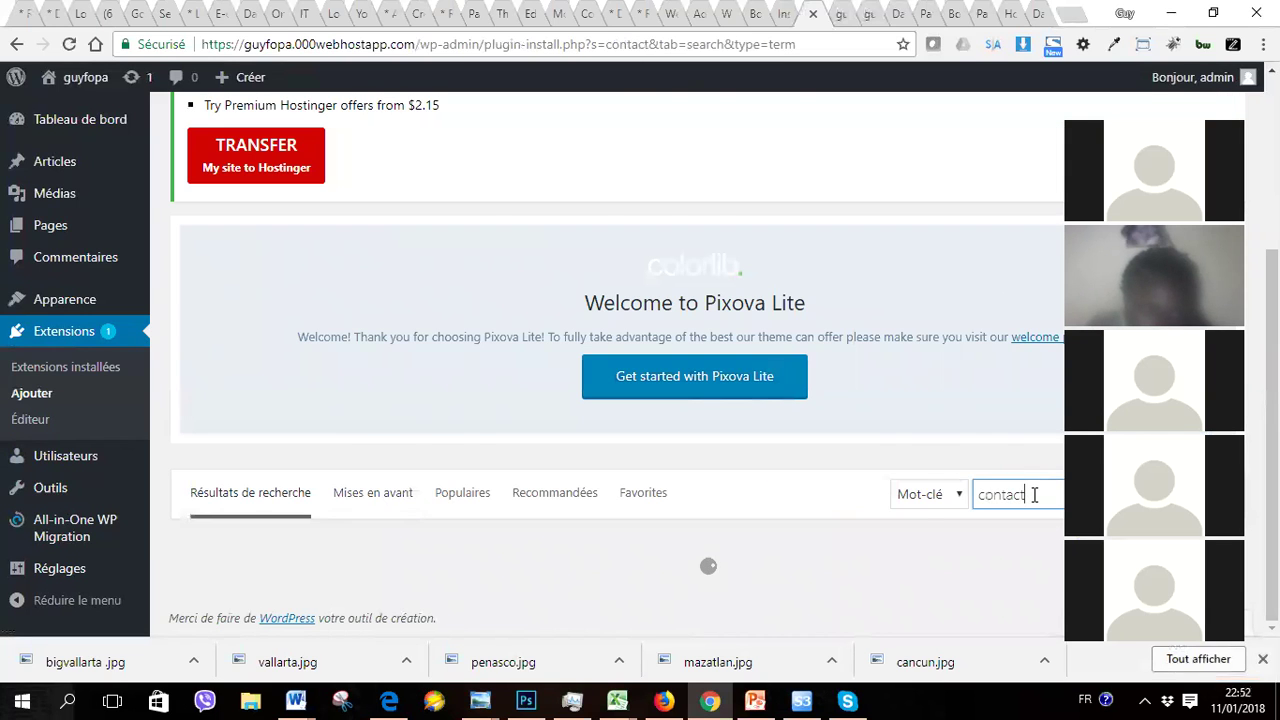
{"action": "type", "text": " 7"}
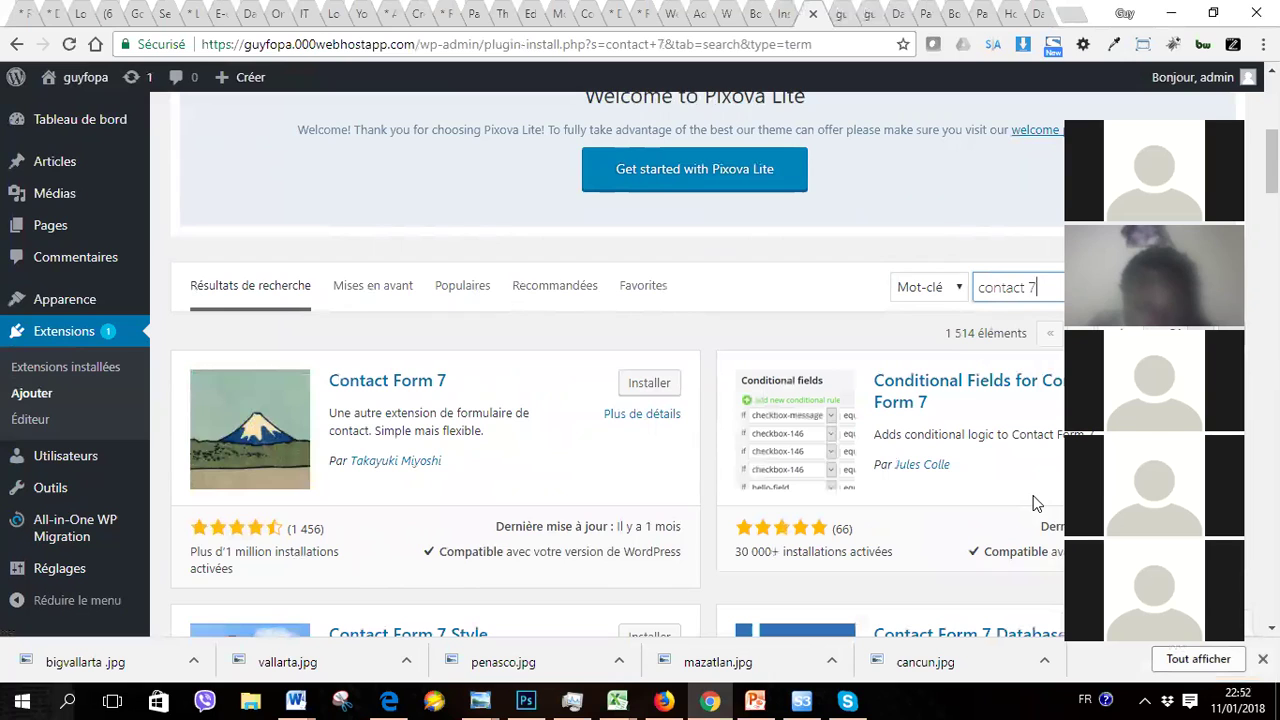
{"action": "key", "text": "BackSpace"}
{"action": "key", "text": "BackSpace"}
{"action": "key", "text": "BackSpace"}
{"action": "key", "text": "BackSpace"}
{"action": "key", "text": "BackSpace"}
{"action": "key", "text": "BackSpace"}
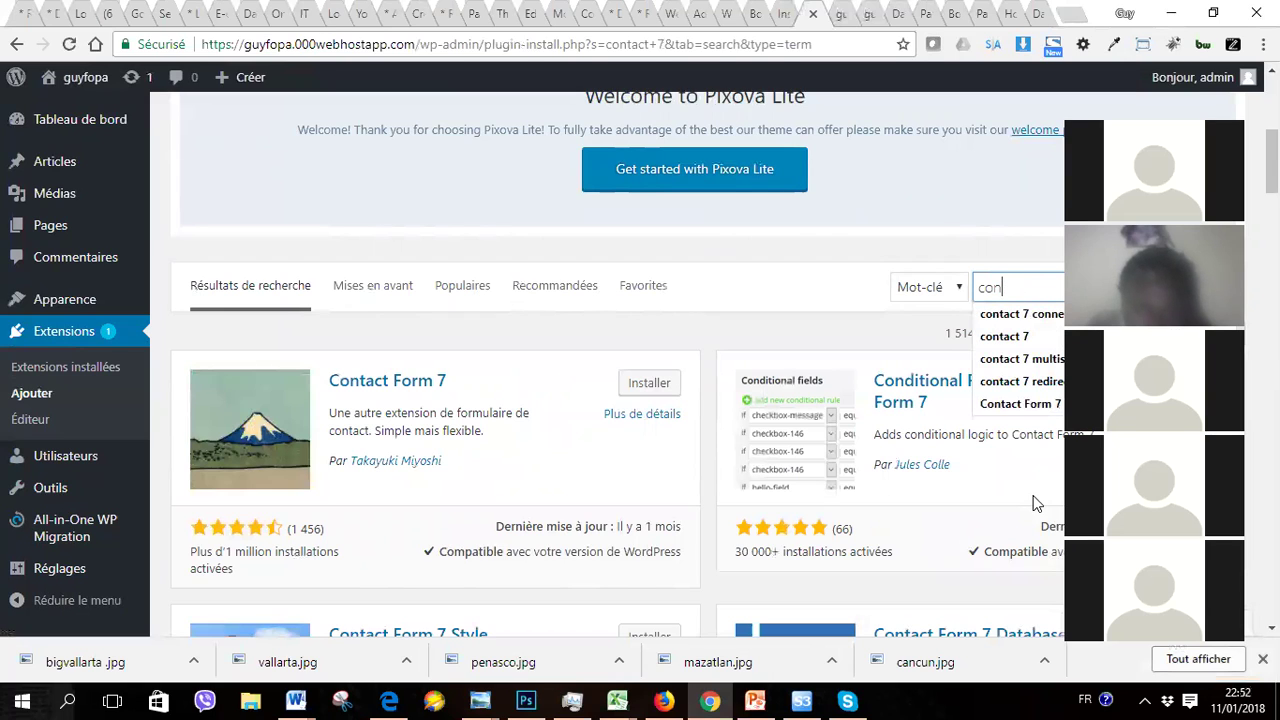
{"action": "key", "text": "BackSpace"}
{"action": "key", "text": "BackSpace"}
{"action": "key", "text": "BackSpace"}
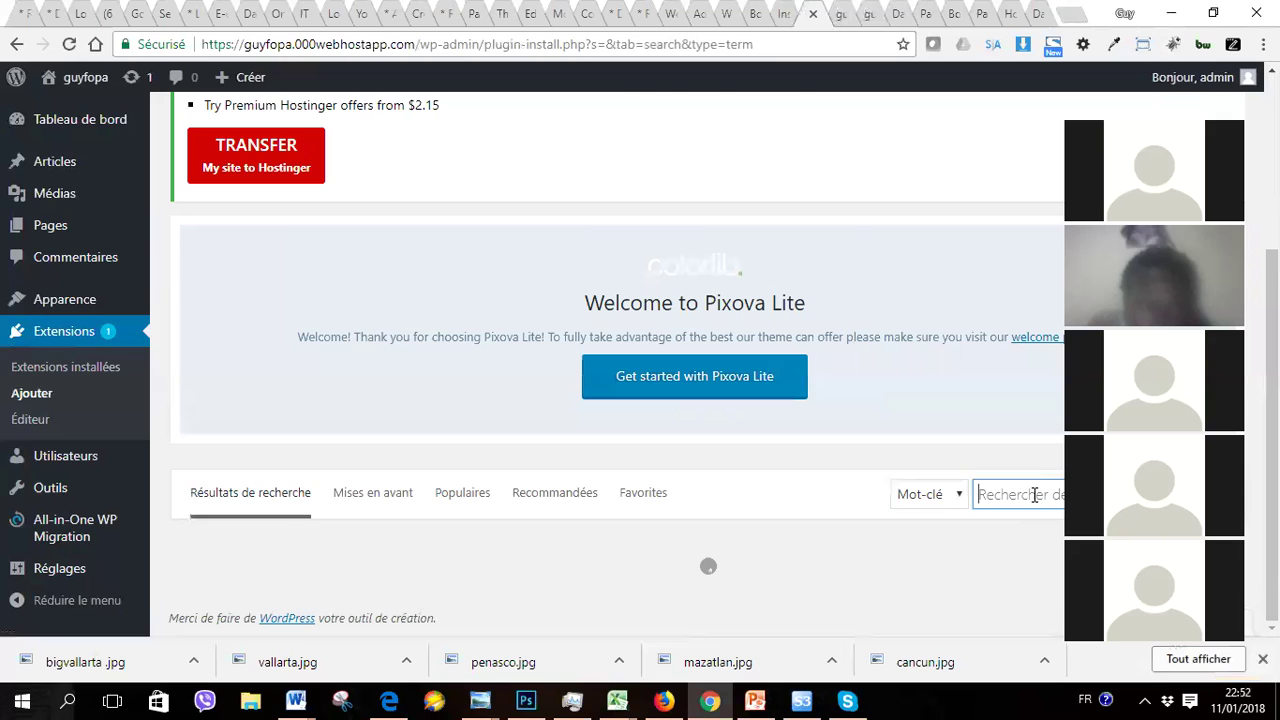
{"action": "scroll", "coordinate": [1035, 498], "scroll_direction": "down", "scroll_amount": 2}
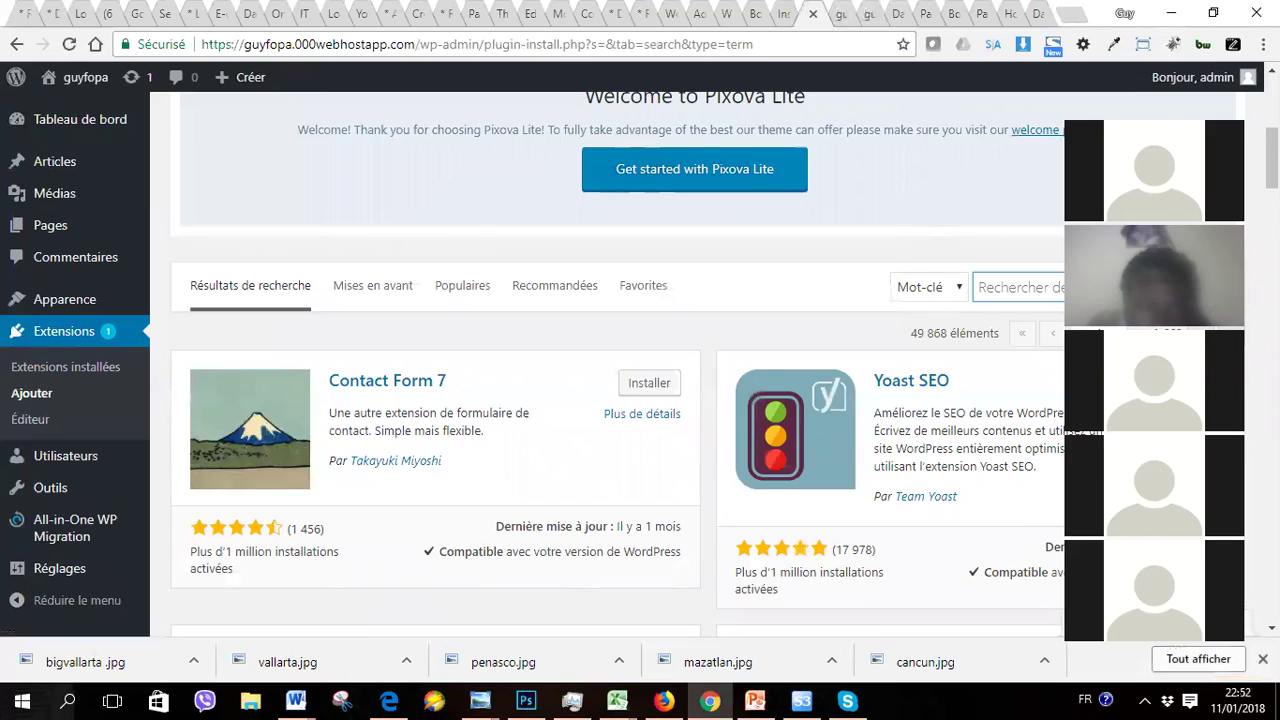
{"action": "scroll", "coordinate": [1035, 503], "scroll_direction": "up", "scroll_amount": 5}
{"action": "scroll", "coordinate": [617, 400], "scroll_direction": "down", "scroll_amount": 2}
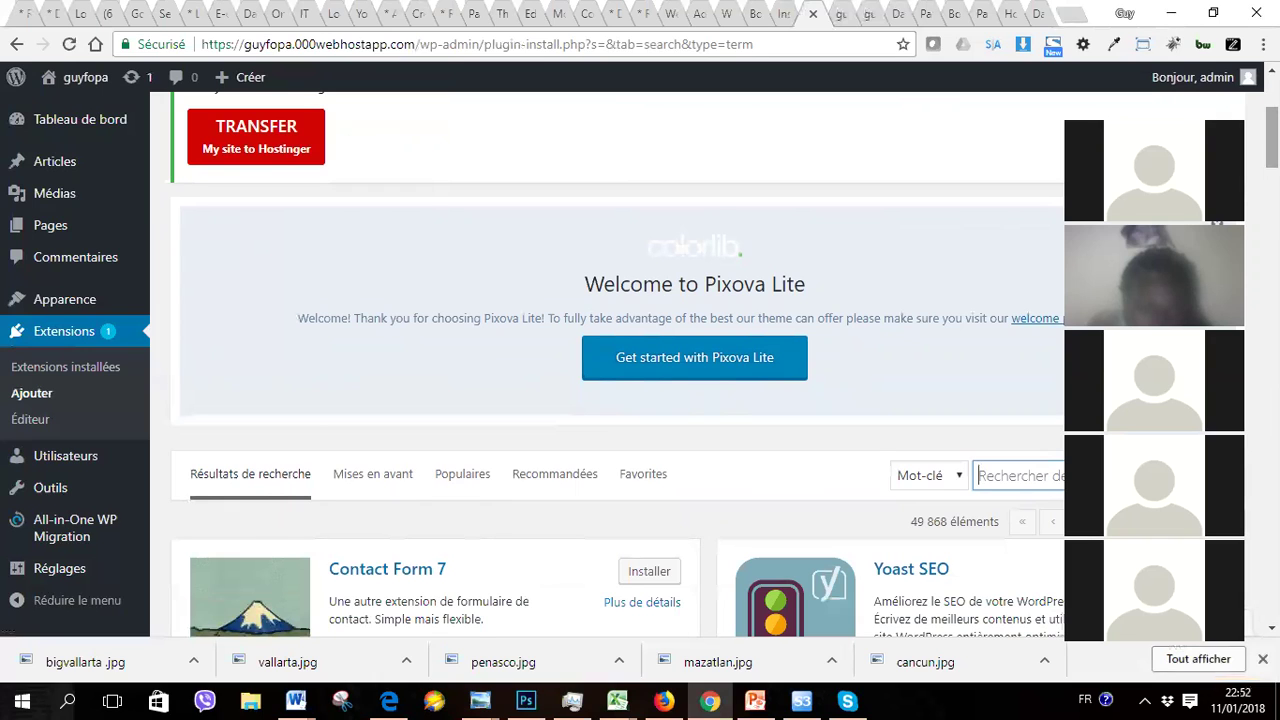
Step: Return to Extensions installées, then reopen Add Plugins showing the featured Akismet and Jetpack entries
{"action": "left_click", "coordinate": [73, 366]}
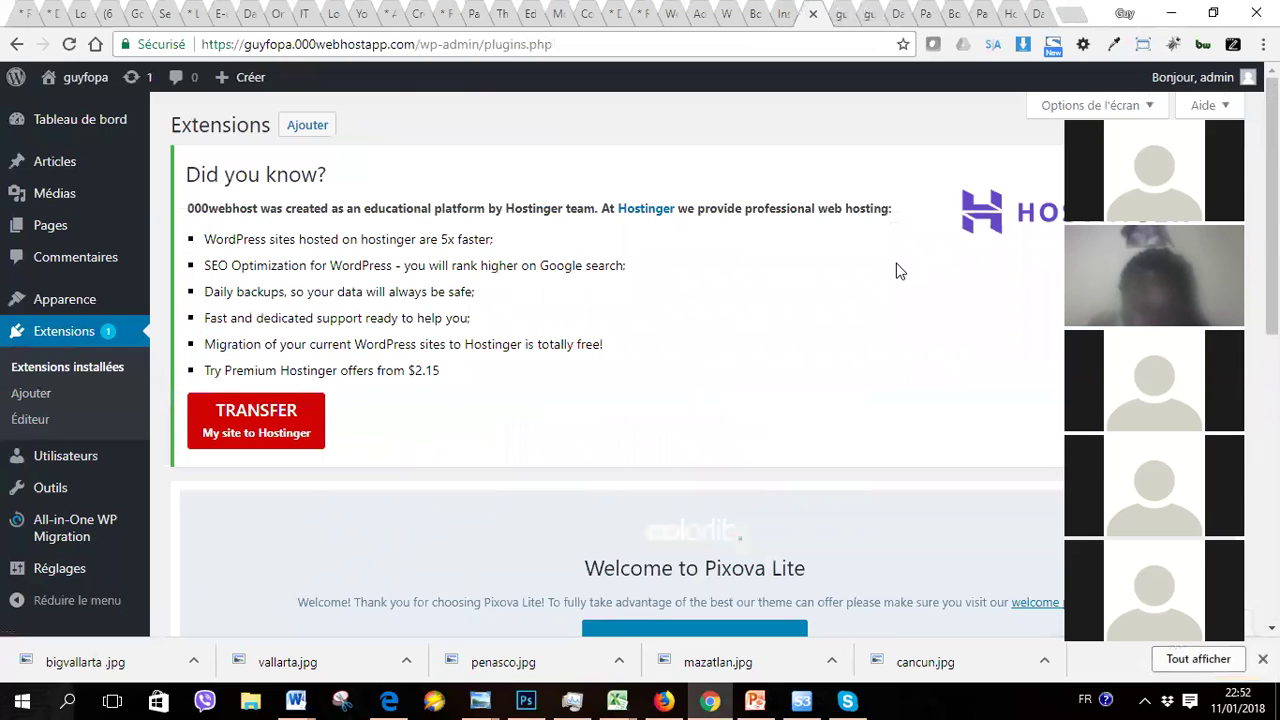
{"action": "scroll", "coordinate": [897, 270], "scroll_direction": "down", "scroll_amount": 2}
{"action": "scroll", "coordinate": [897, 270], "scroll_direction": "up", "scroll_amount": 2}
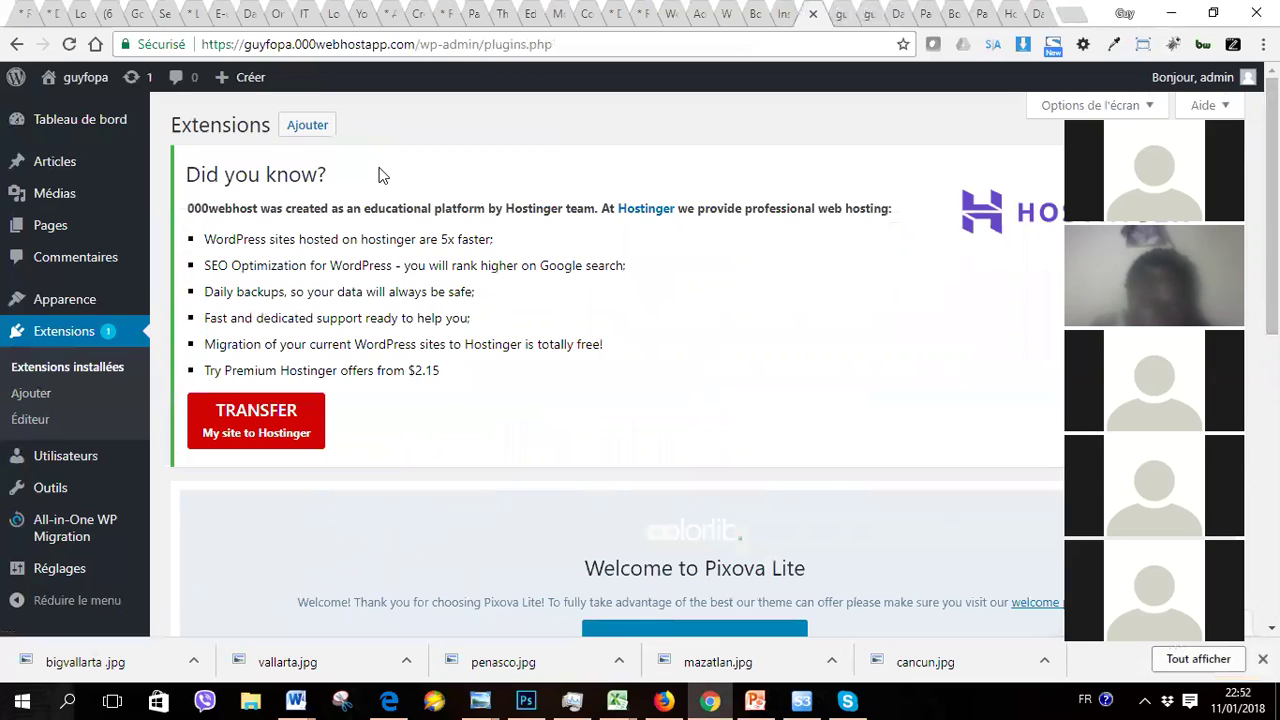
{"action": "left_click", "coordinate": [303, 130]}
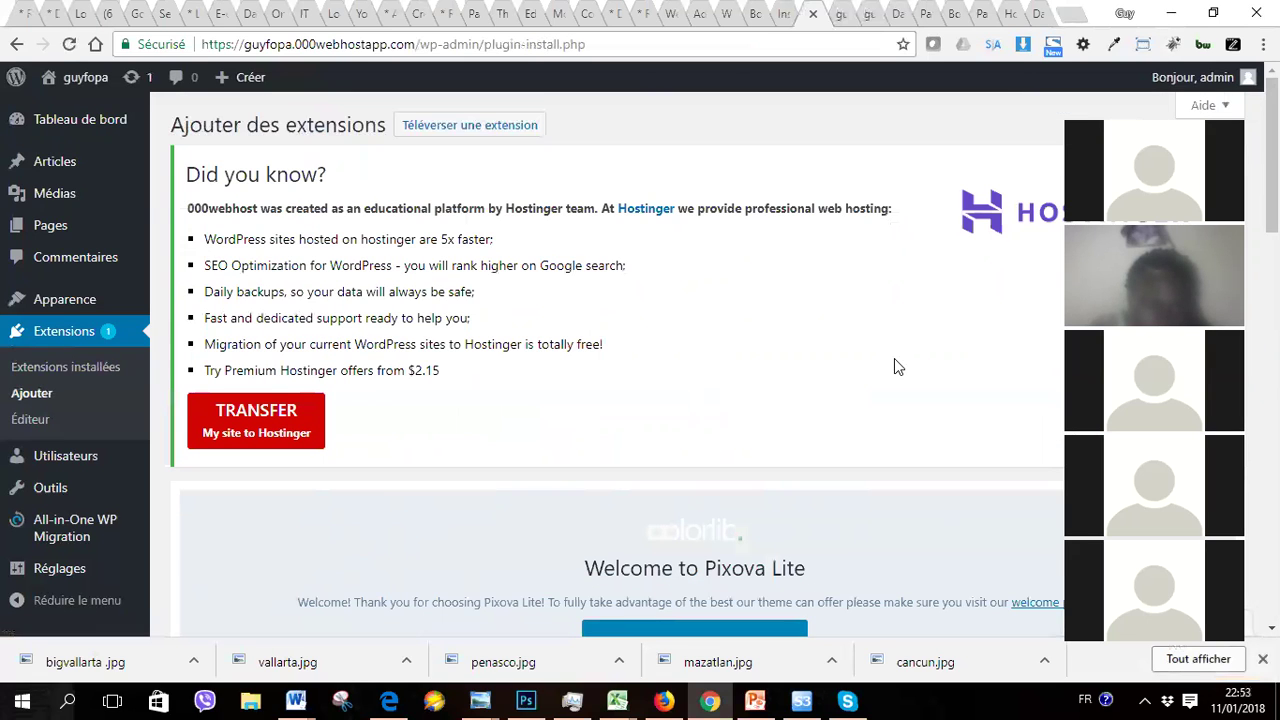
{"action": "scroll", "coordinate": [897, 367], "scroll_direction": "down", "scroll_amount": 5}
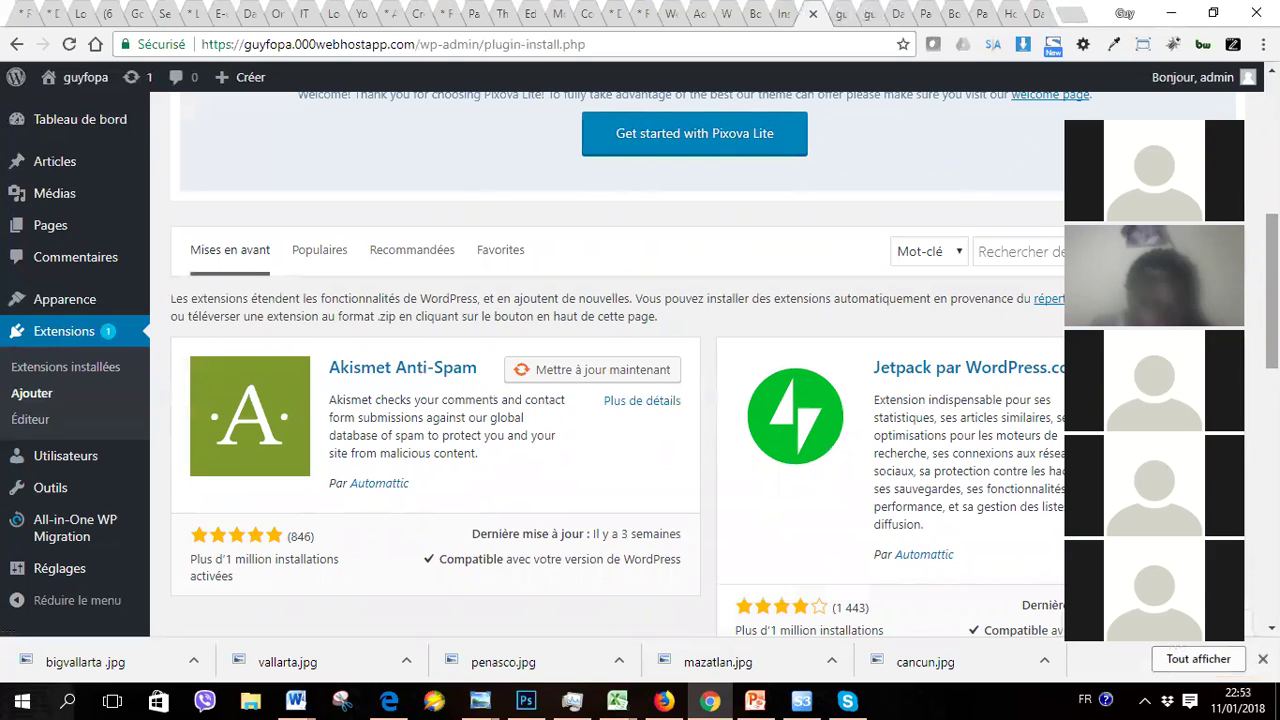
{"action": "left_click", "coordinate": [997, 254]}
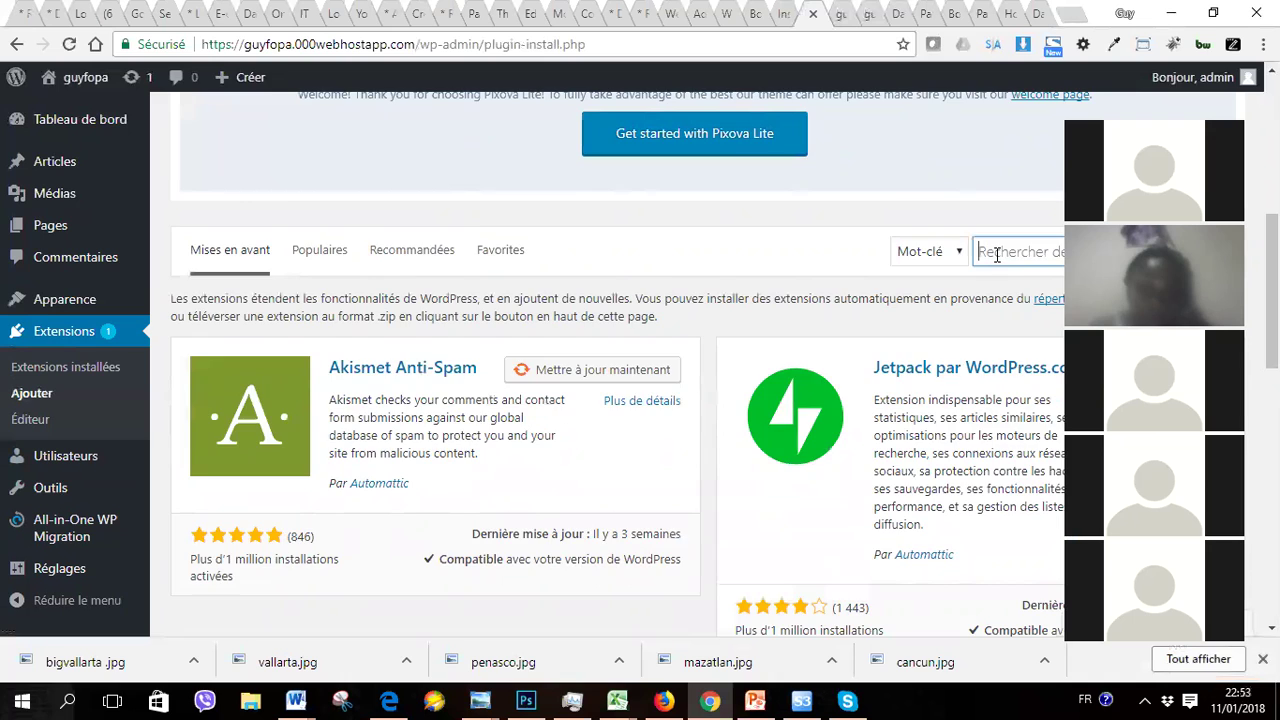
{"action": "scroll", "coordinate": [997, 254], "scroll_direction": "down", "scroll_amount": 7}
{"action": "scroll", "coordinate": [617, 360], "scroll_direction": "up", "scroll_amount": 1}
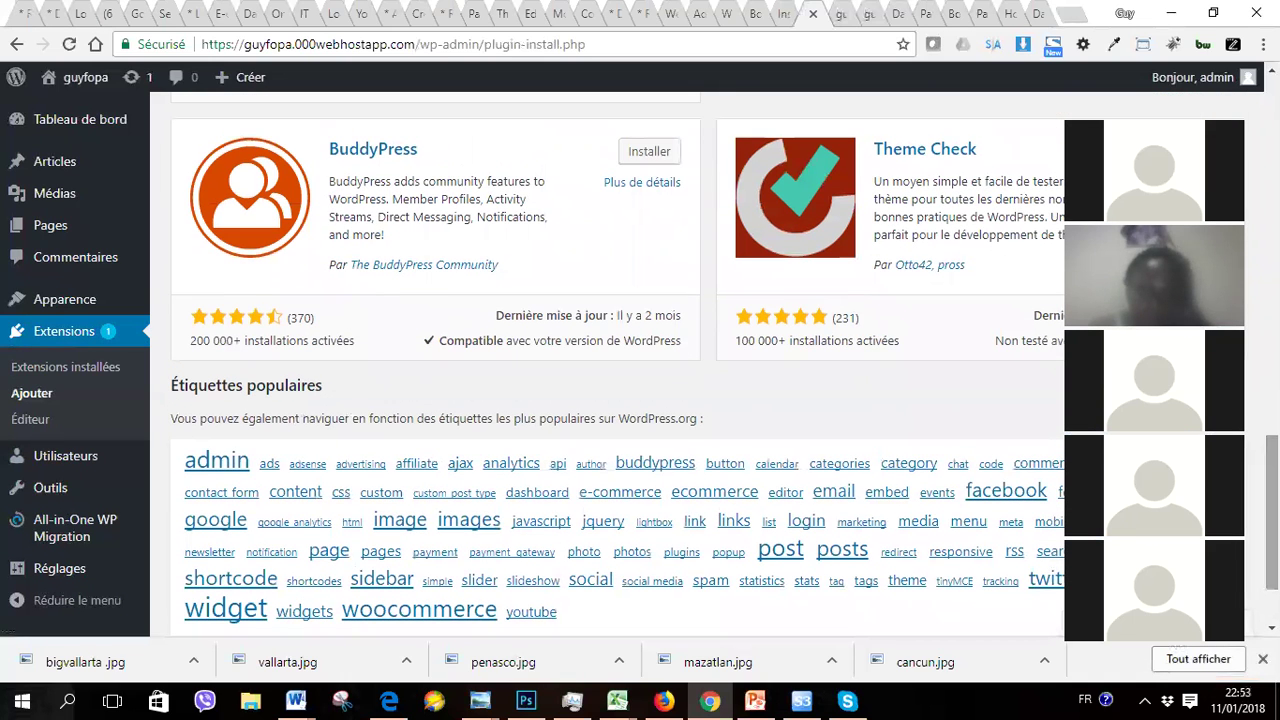
{"action": "scroll", "coordinate": [617, 360], "scroll_direction": "down", "scroll_amount": 1}
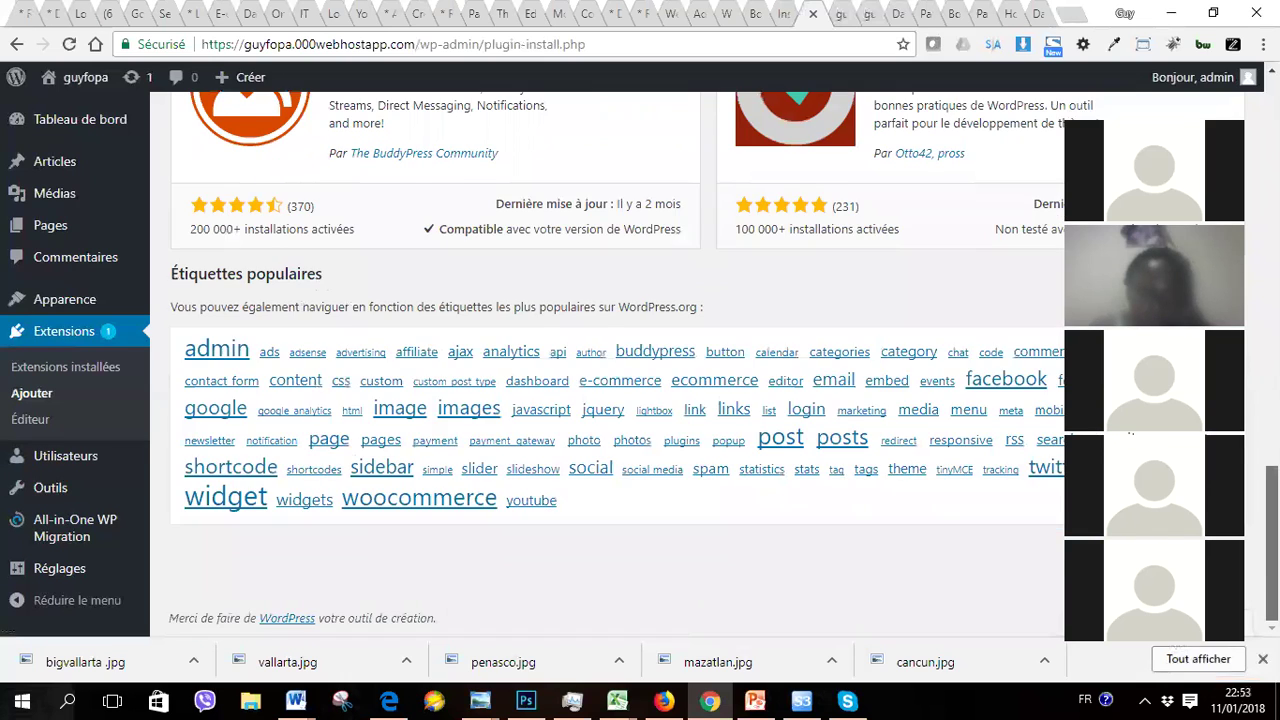
{"action": "scroll", "coordinate": [617, 360], "scroll_direction": "up", "scroll_amount": 10}
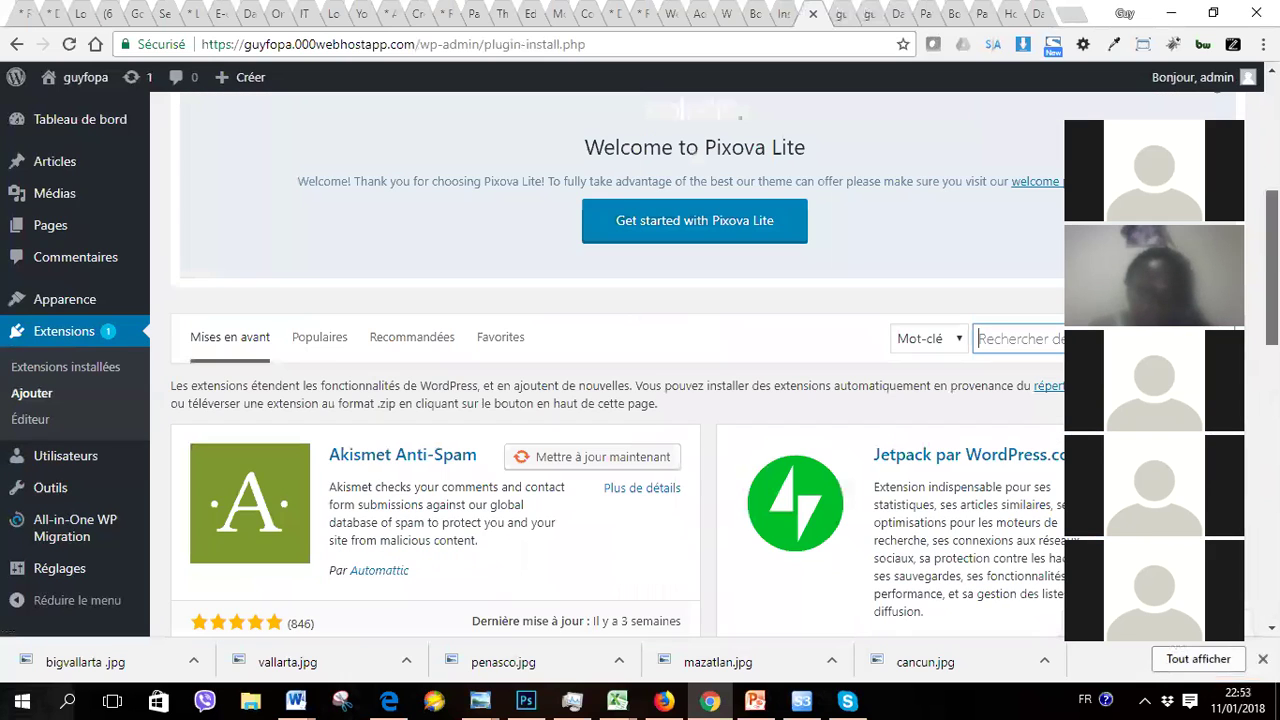
{"action": "scroll", "coordinate": [724, 365], "scroll_direction": "up", "scroll_amount": 1}
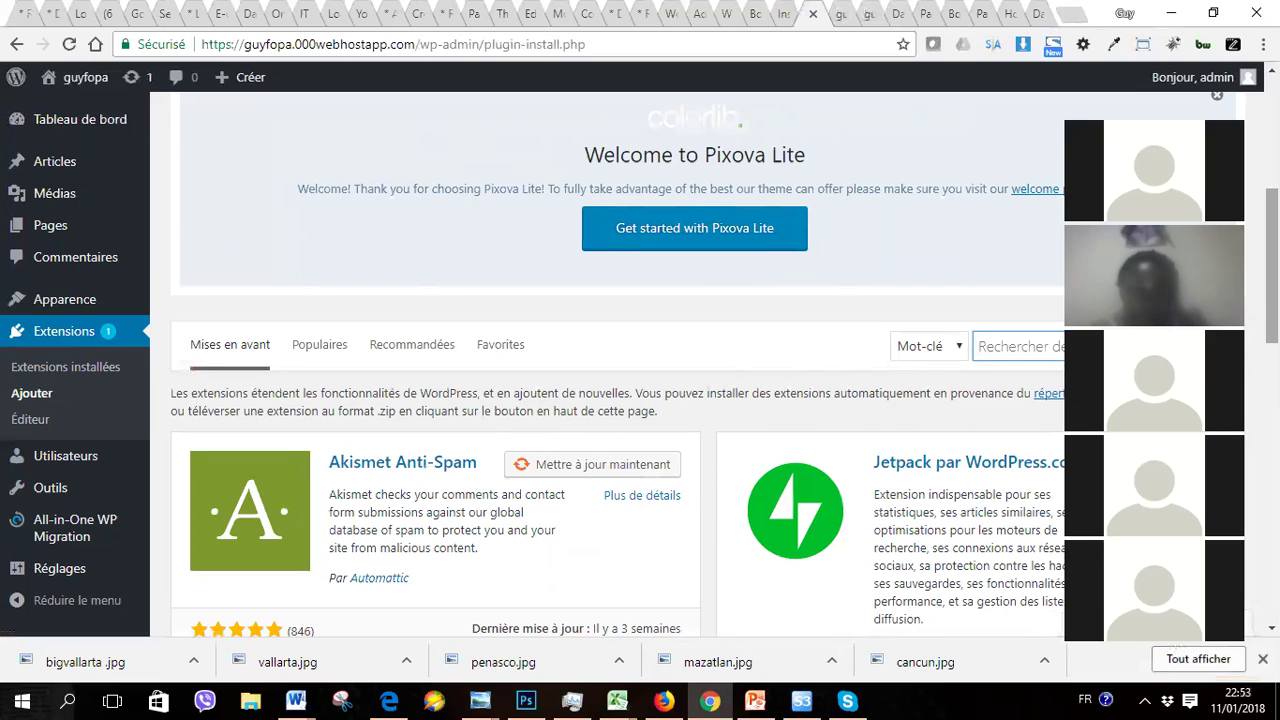
Step: Search the plugin directory for 'contact 7'
{"action": "type", "text": "c"}
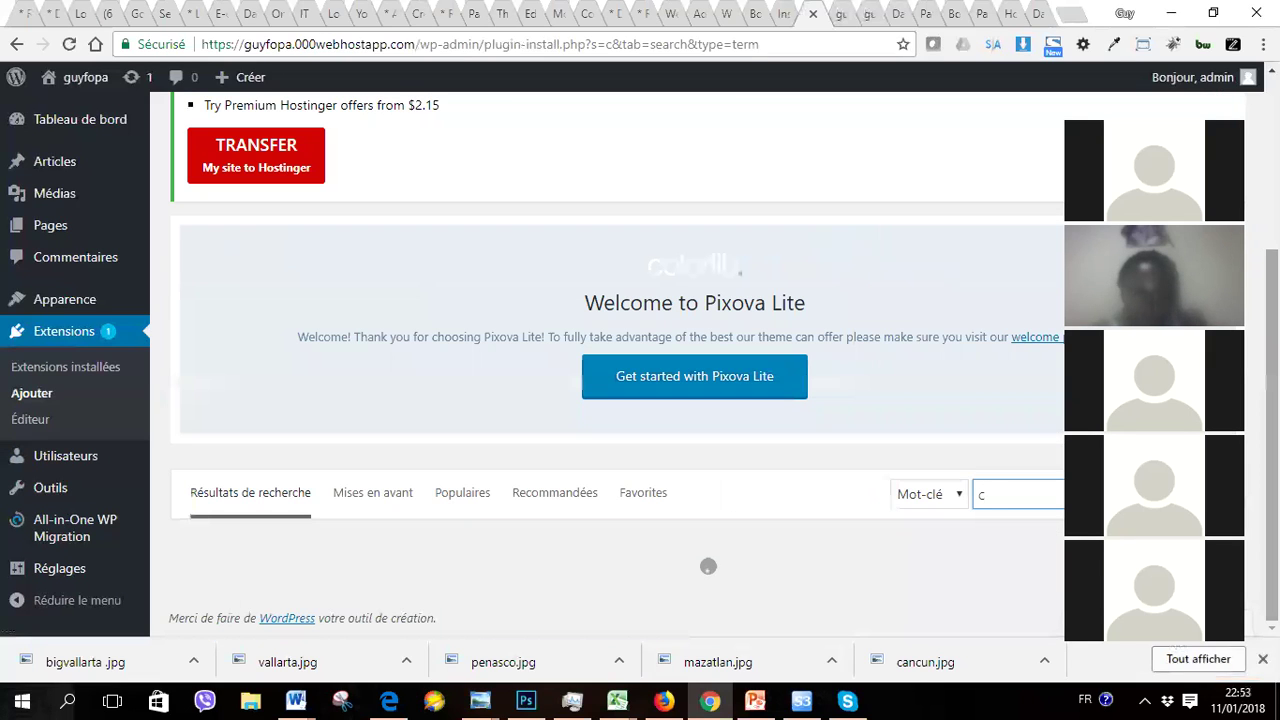
{"action": "type", "text": "on"}
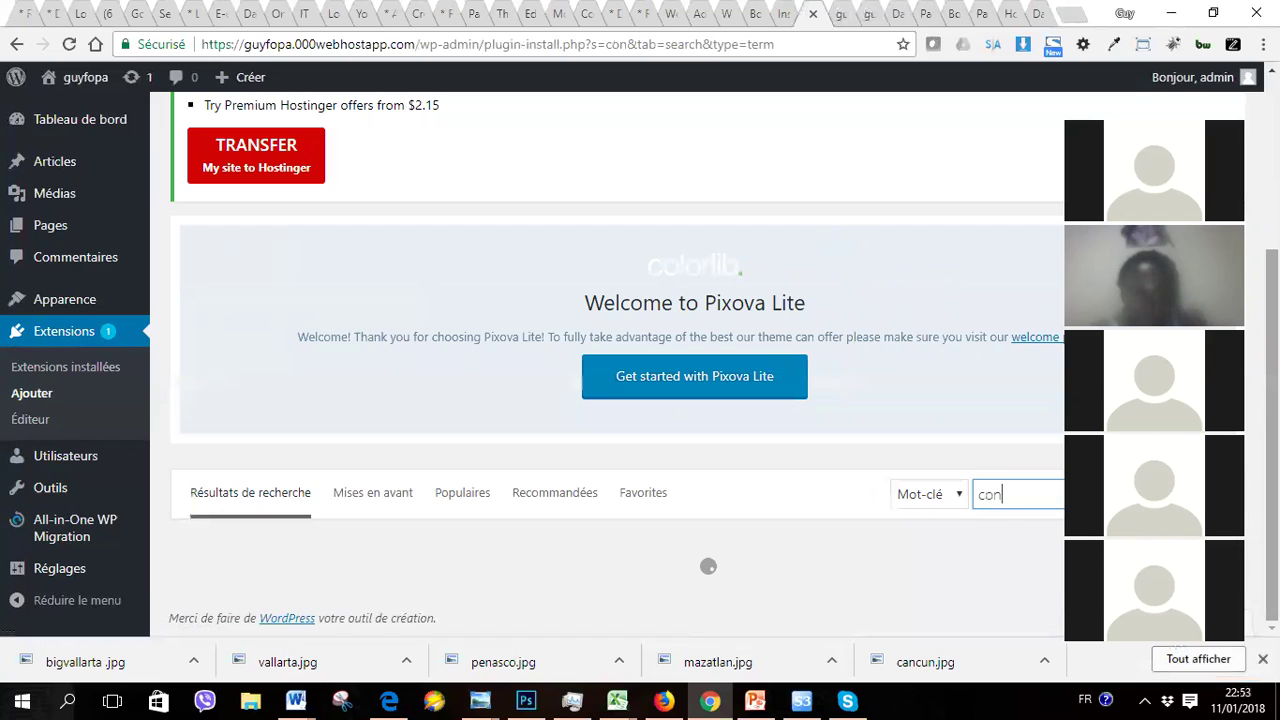
{"action": "type", "text": "tact"}
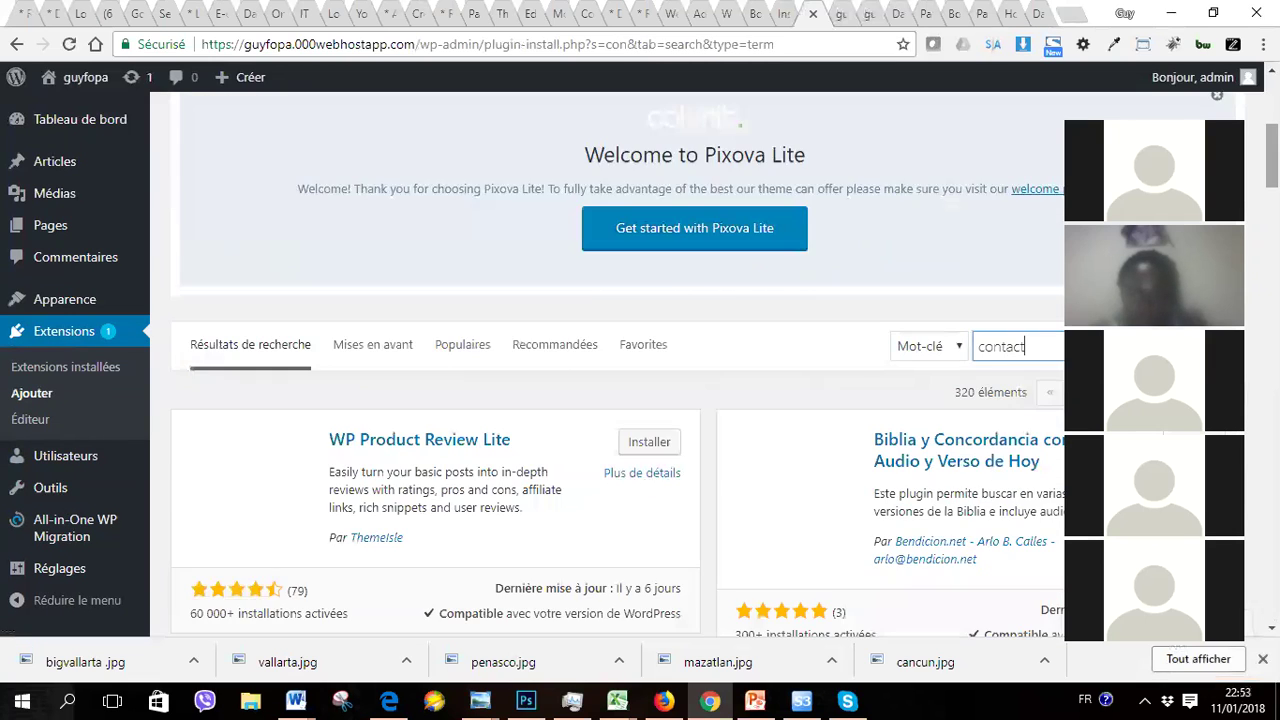
{"action": "type", "text": " 7"}
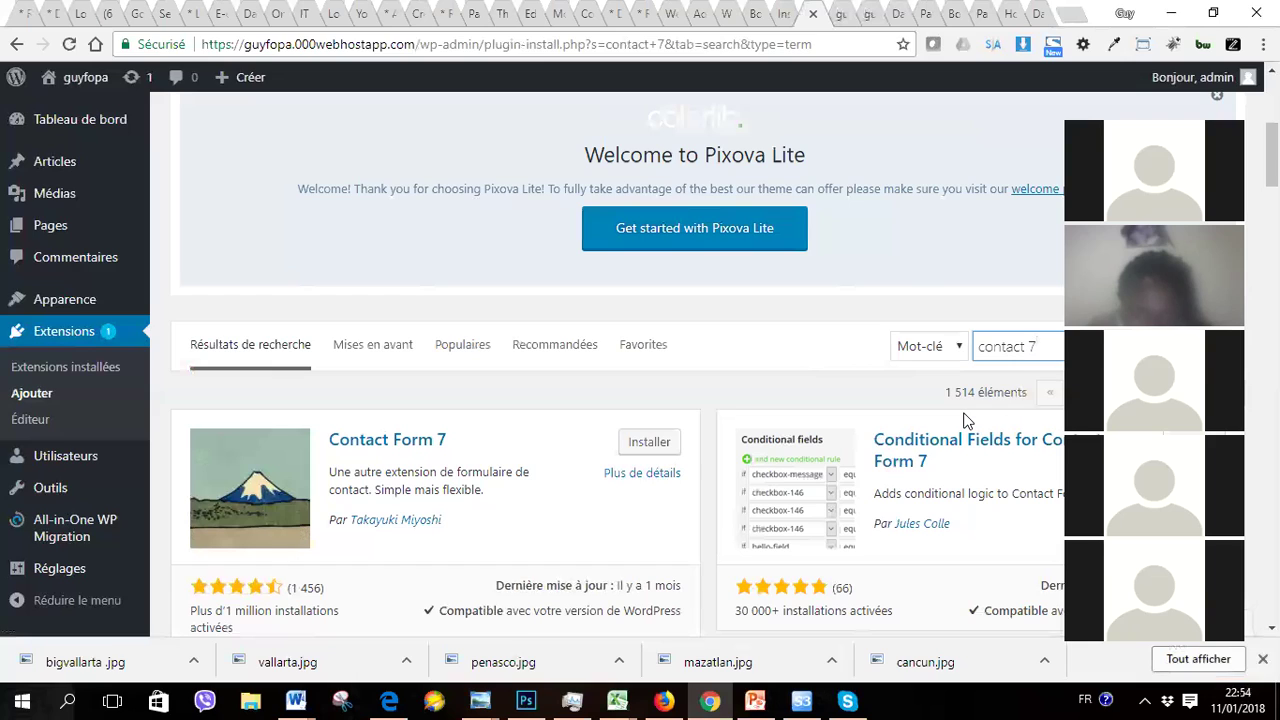
Step: Install Contact Form 7 from its search result card, then activate it
{"action": "scroll", "coordinate": [700, 365], "scroll_direction": "down", "scroll_amount": 1}
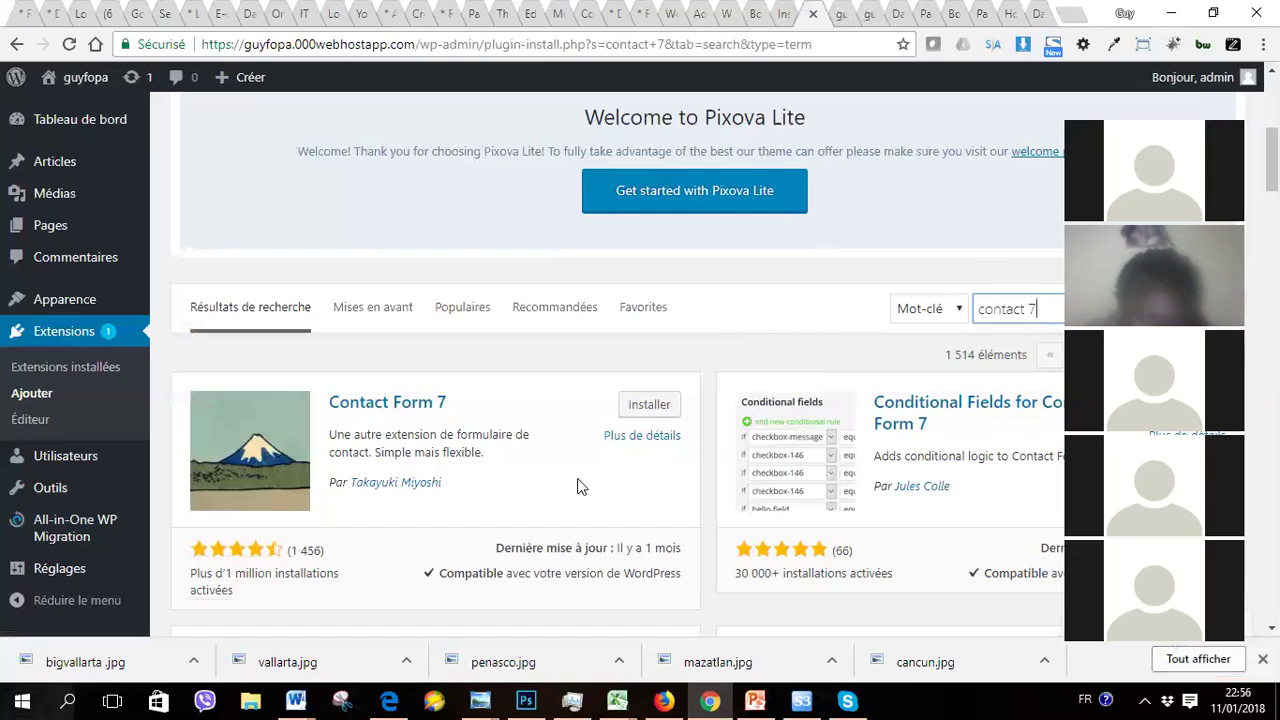
{"action": "left_click", "coordinate": [645, 406]}
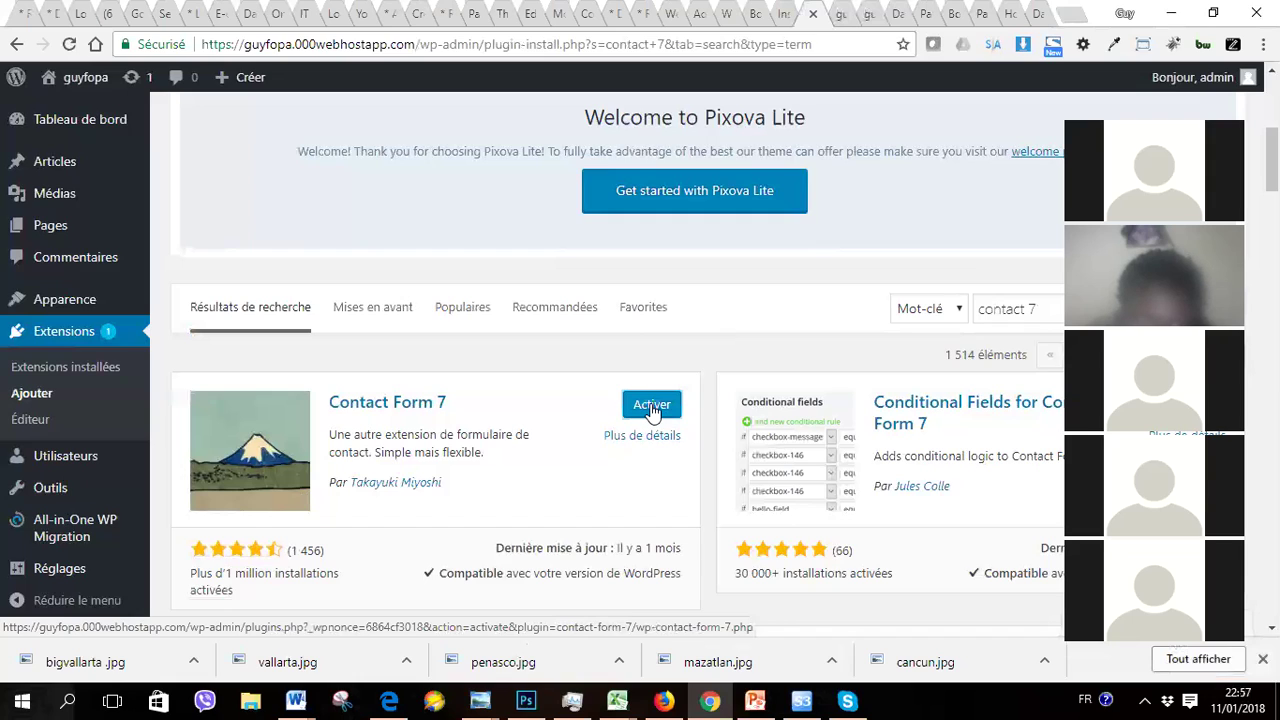
{"action": "left_click", "coordinate": [651, 406]}
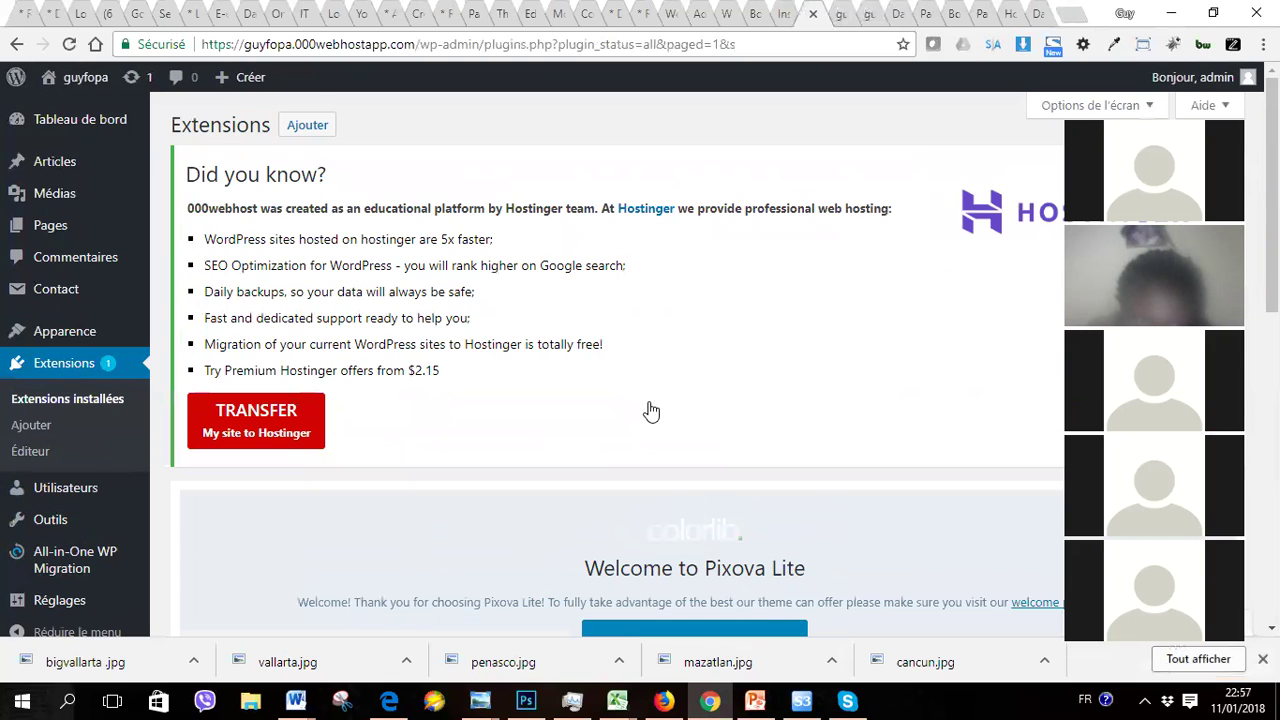
Step: Deactivate All-in-One WP Migration, reactivate it, then deactivate it again
{"action": "scroll", "coordinate": [651, 411], "scroll_direction": "down", "scroll_amount": 6}
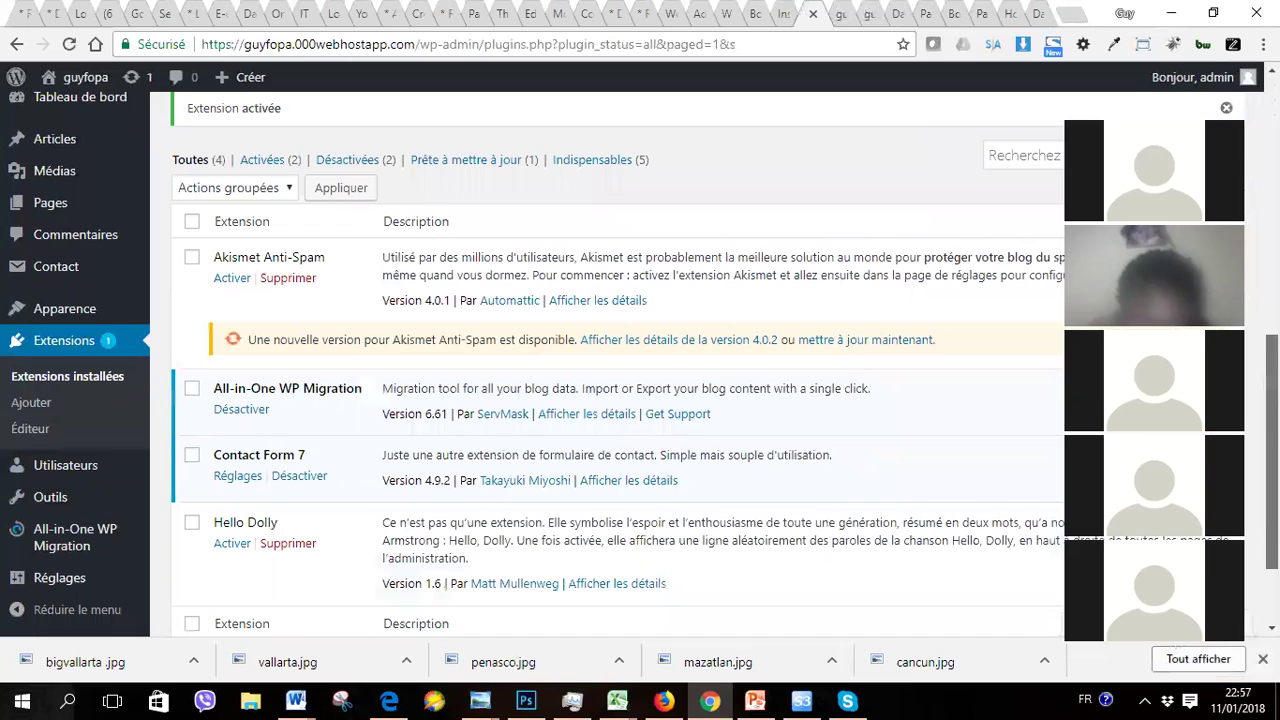
{"action": "scroll", "coordinate": [651, 411], "scroll_direction": "down", "scroll_amount": 1}
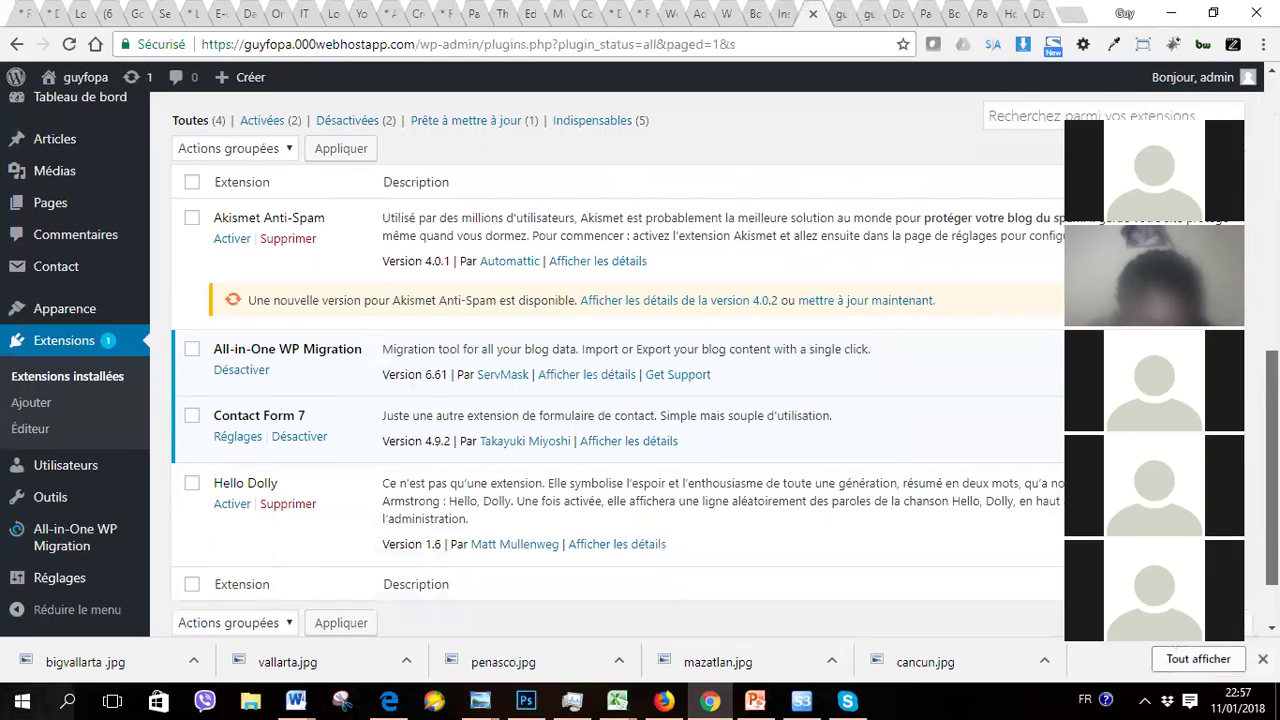
{"action": "scroll", "coordinate": [207, 420], "scroll_direction": "down", "scroll_amount": 1}
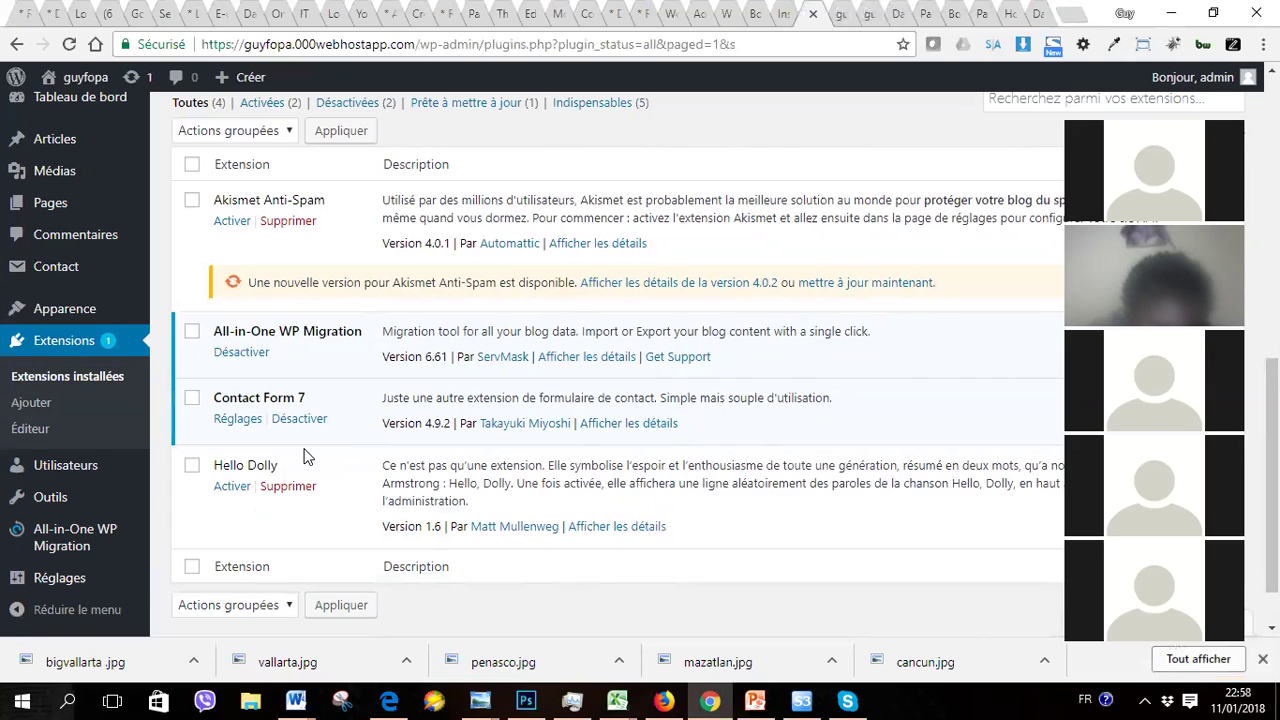
{"action": "left_click", "coordinate": [235, 363]}
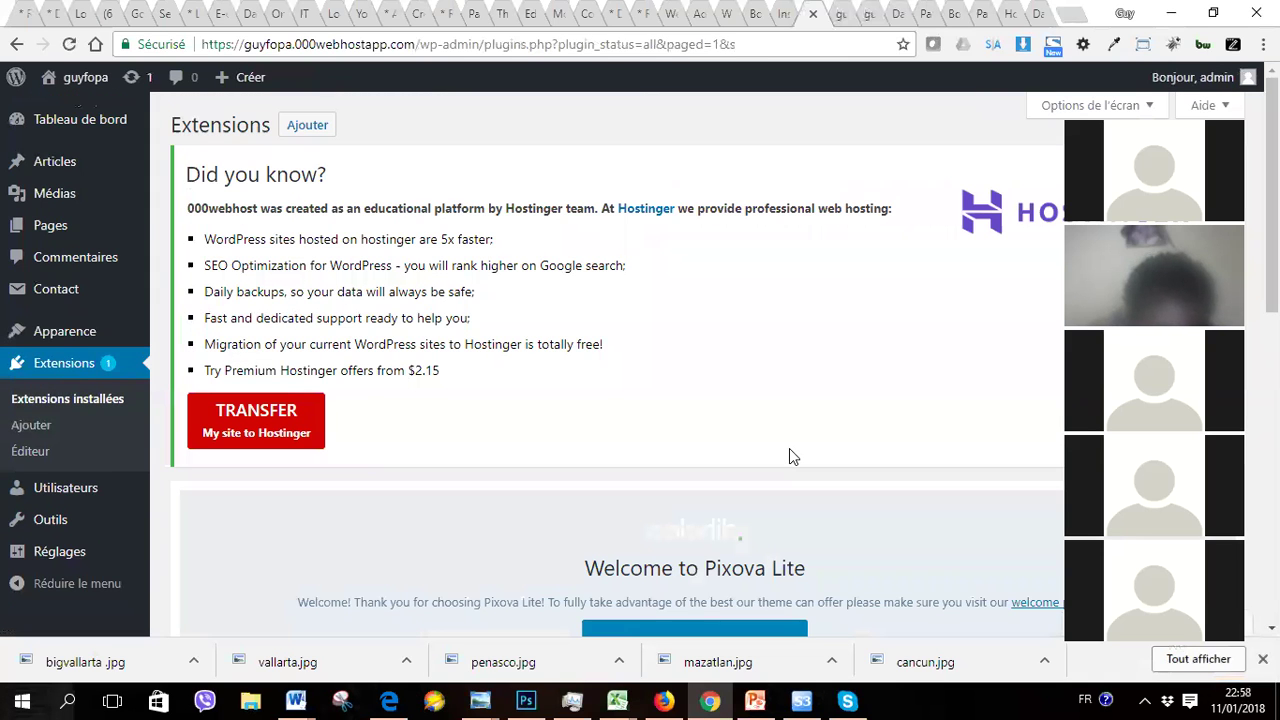
{"action": "scroll", "coordinate": [789, 456], "scroll_direction": "down", "scroll_amount": 6}
{"action": "scroll", "coordinate": [617, 367], "scroll_direction": "down", "scroll_amount": 1}
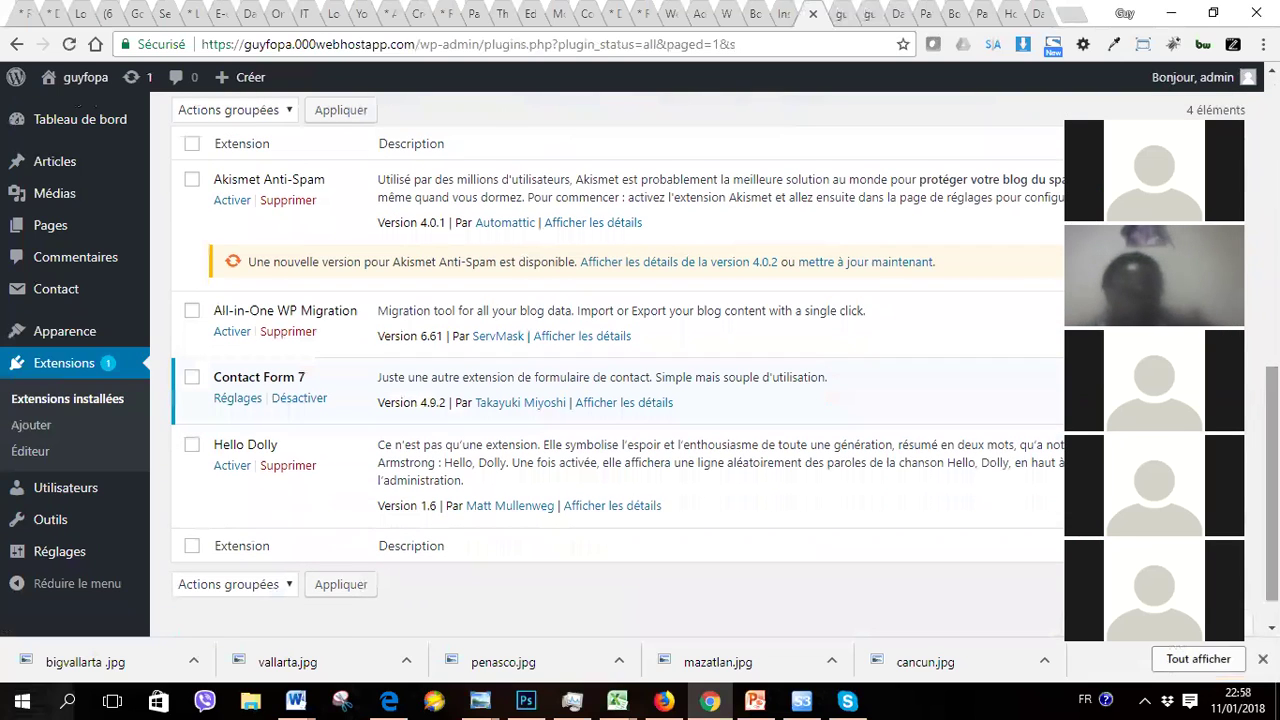
{"action": "left_click", "coordinate": [229, 334]}
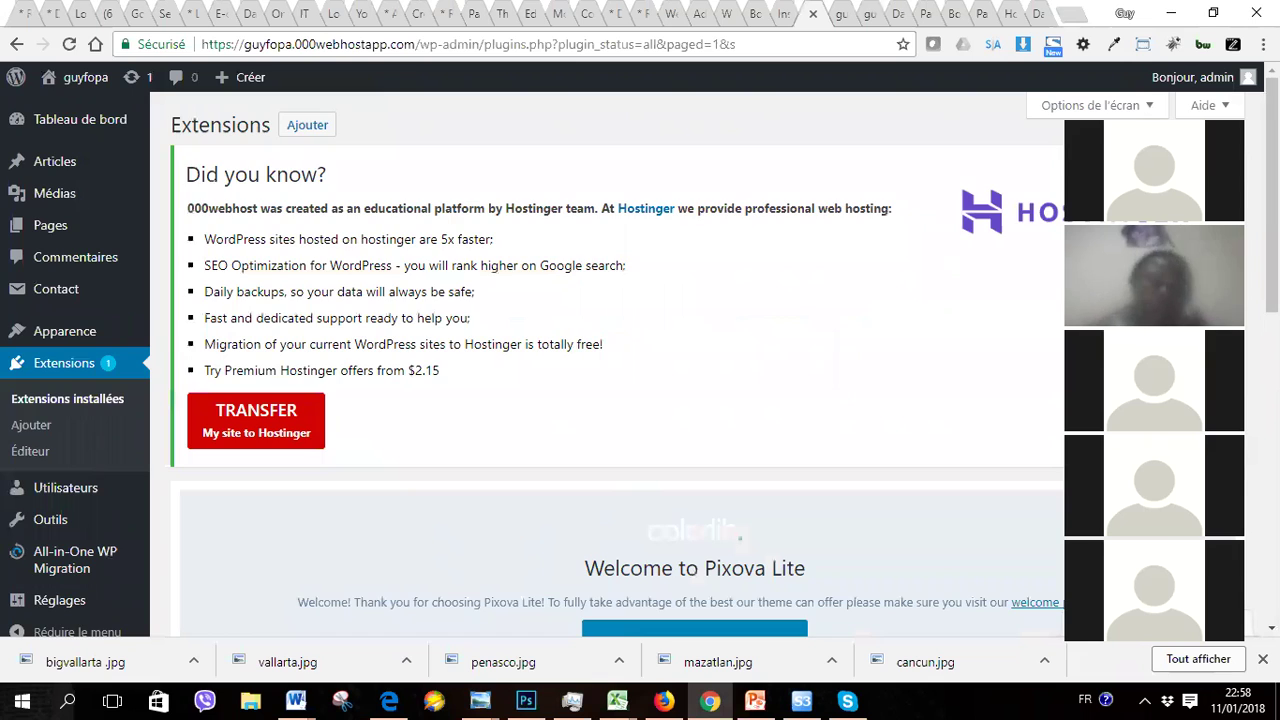
{"action": "scroll", "coordinate": [640, 365], "scroll_direction": "down", "scroll_amount": 7}
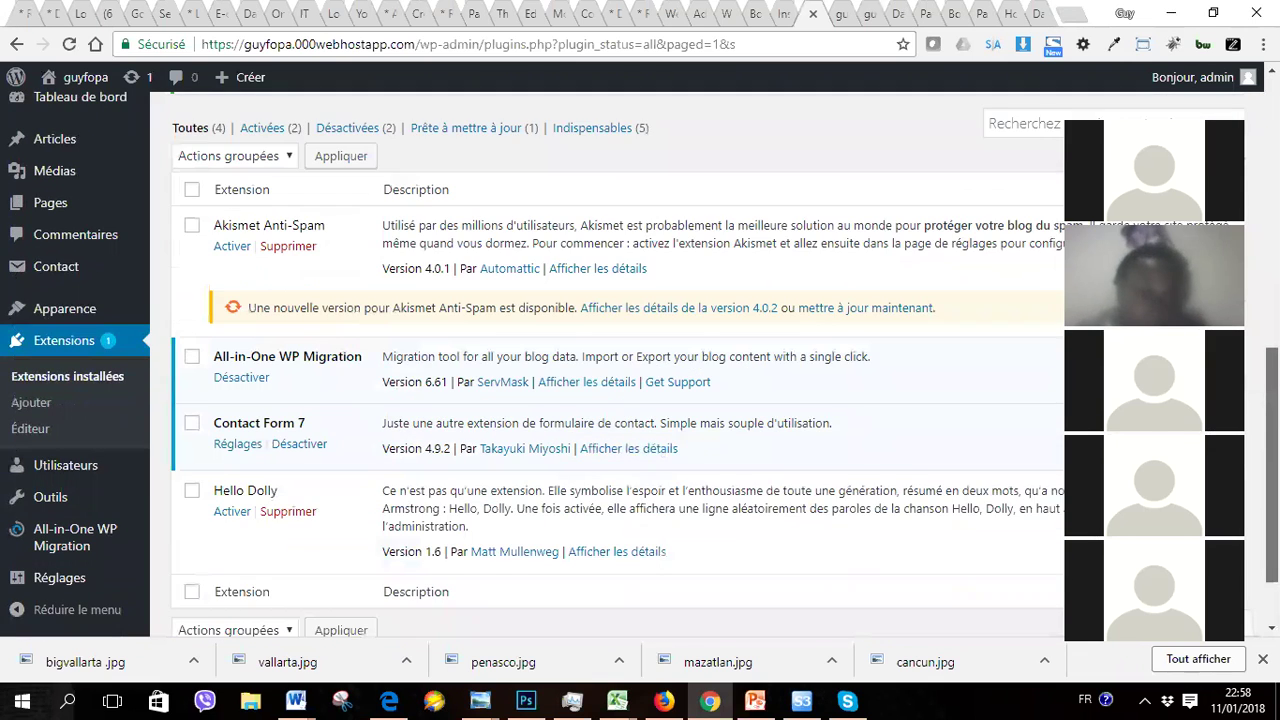
{"action": "scroll", "coordinate": [640, 365], "scroll_direction": "down", "scroll_amount": 1}
{"action": "scroll", "coordinate": [640, 365], "scroll_direction": "up", "scroll_amount": 1}
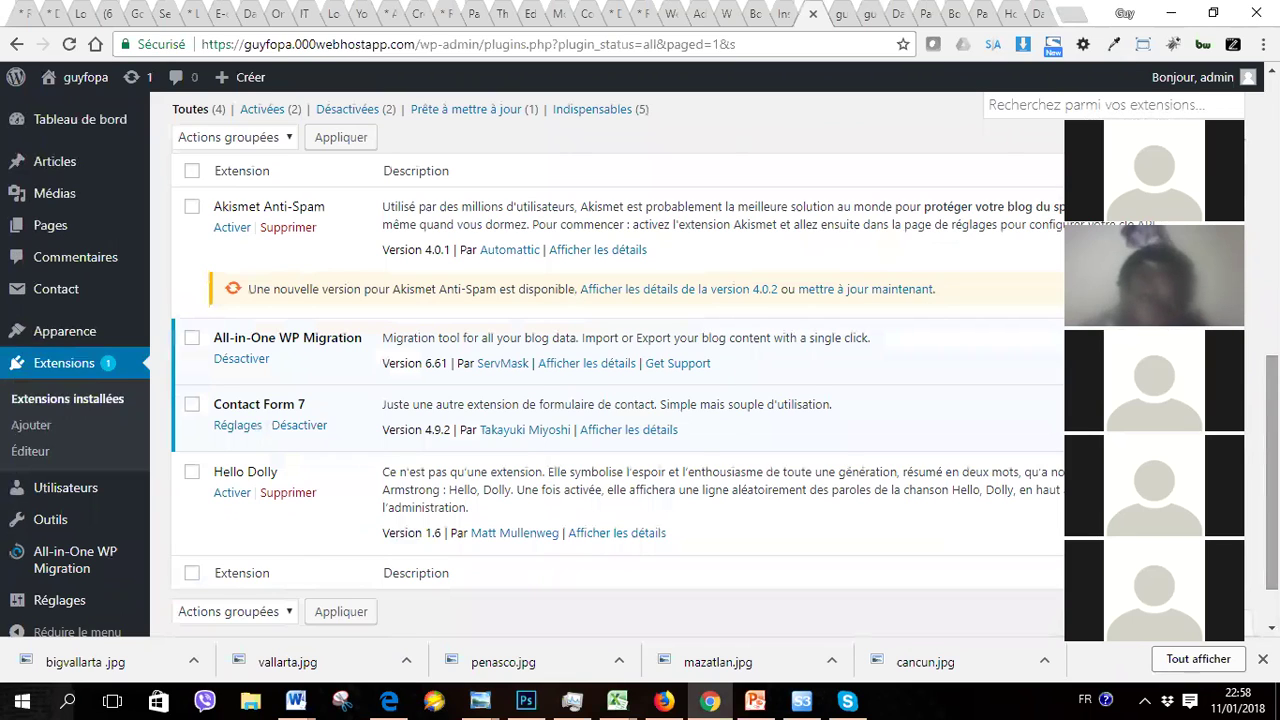
{"action": "mouse_move", "coordinate": [40, 572]}
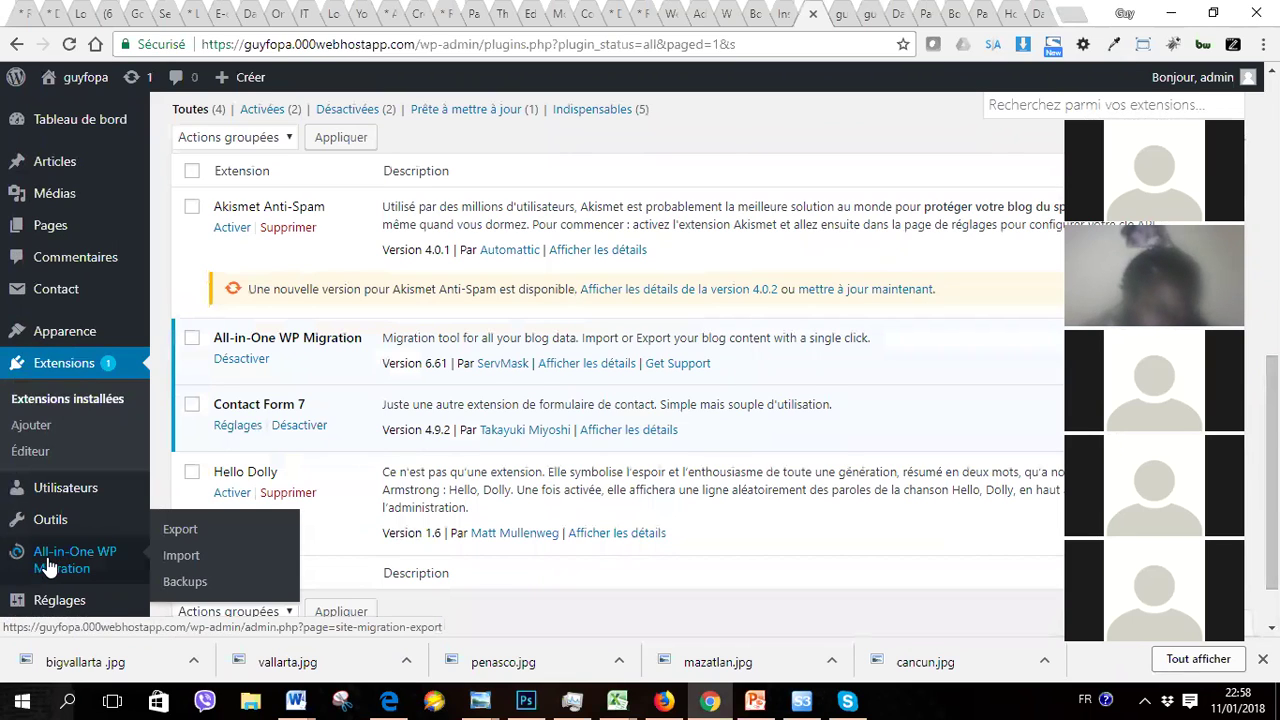
{"action": "left_click", "coordinate": [241, 359]}
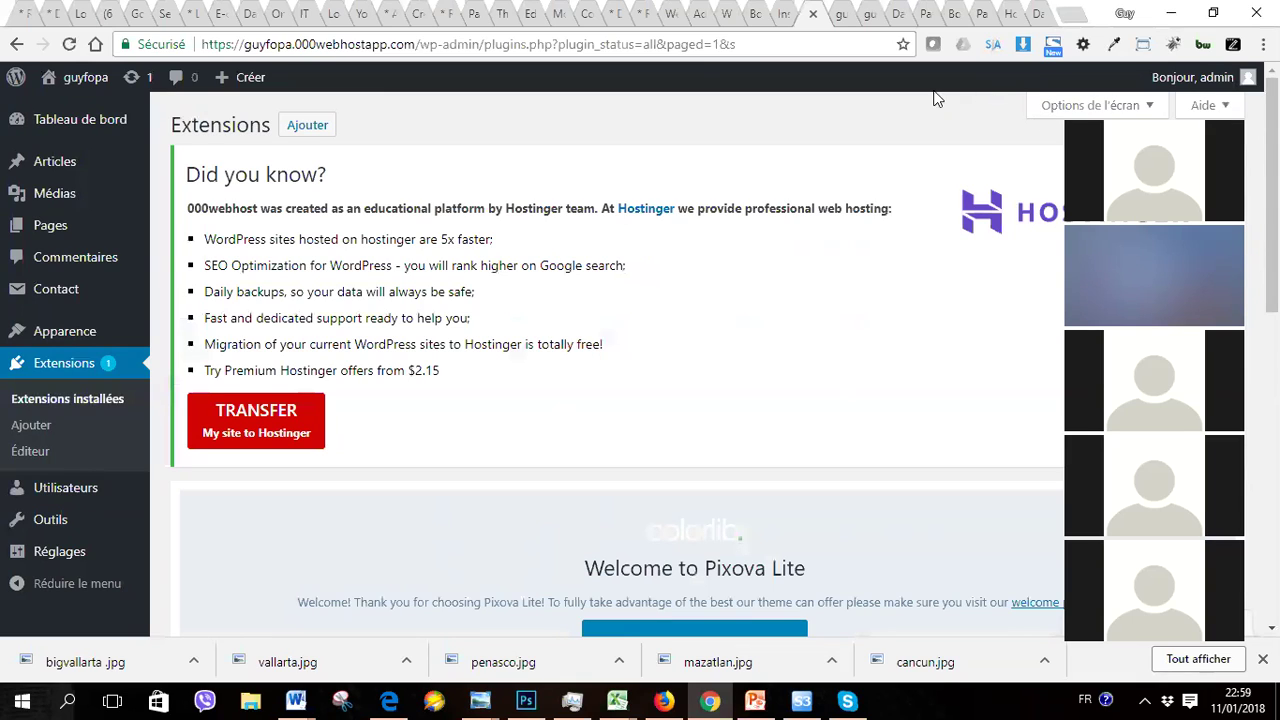
Step: Zoom the plugins page in three steps with Chrome's Zoom +, then back out one step
{"action": "left_click", "coordinate": [866, 44]}
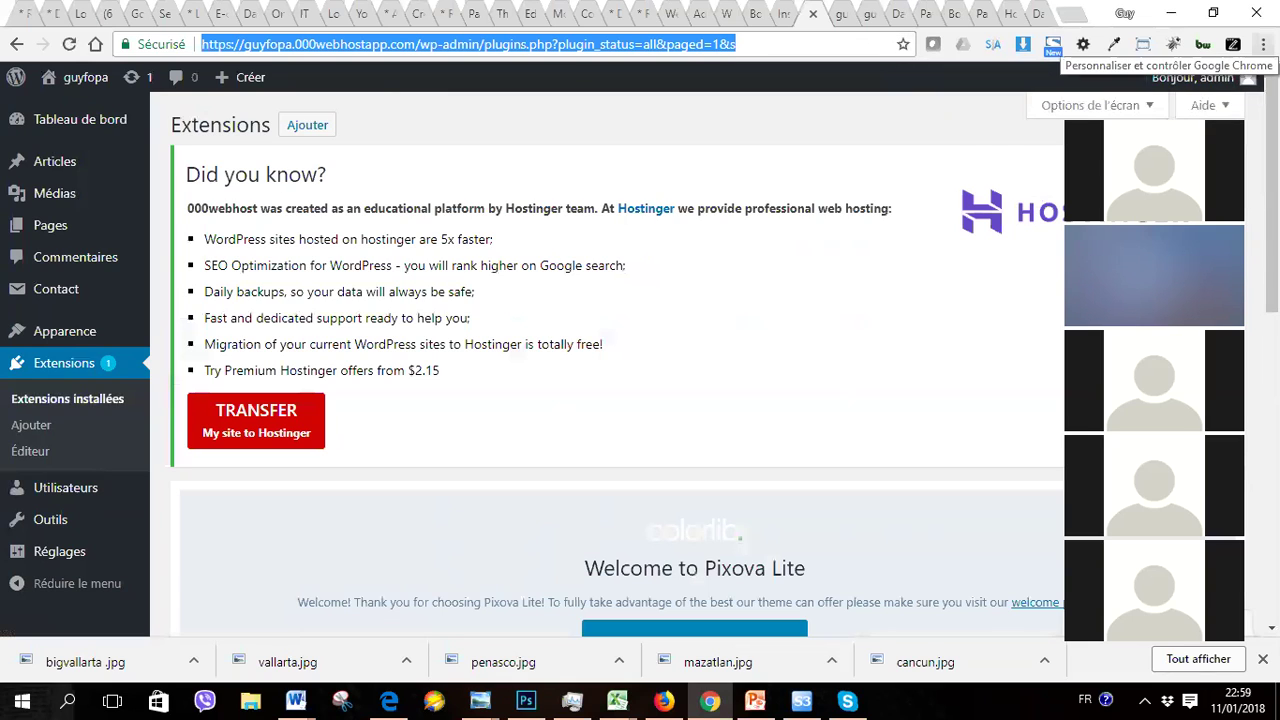
{"action": "left_click", "coordinate": [1263, 44]}
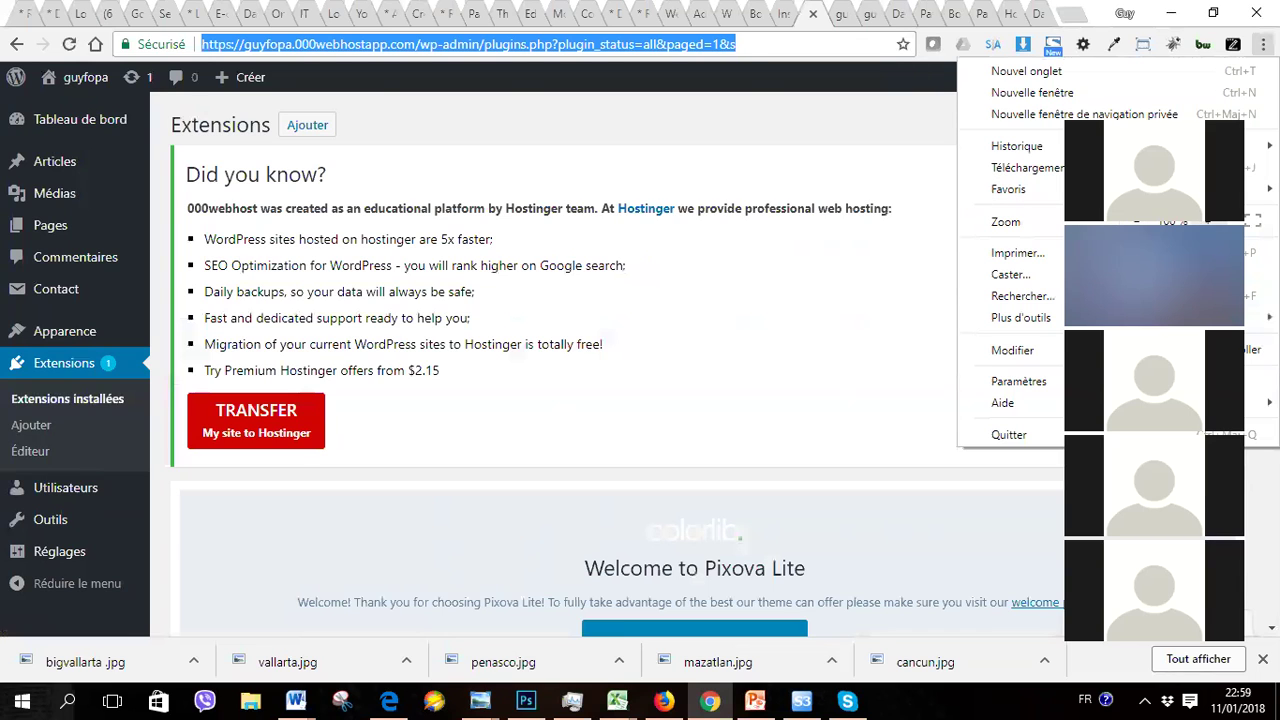
{"action": "left_click", "coordinate": [1208, 221]}
{"action": "left_click", "coordinate": [1208, 221]}
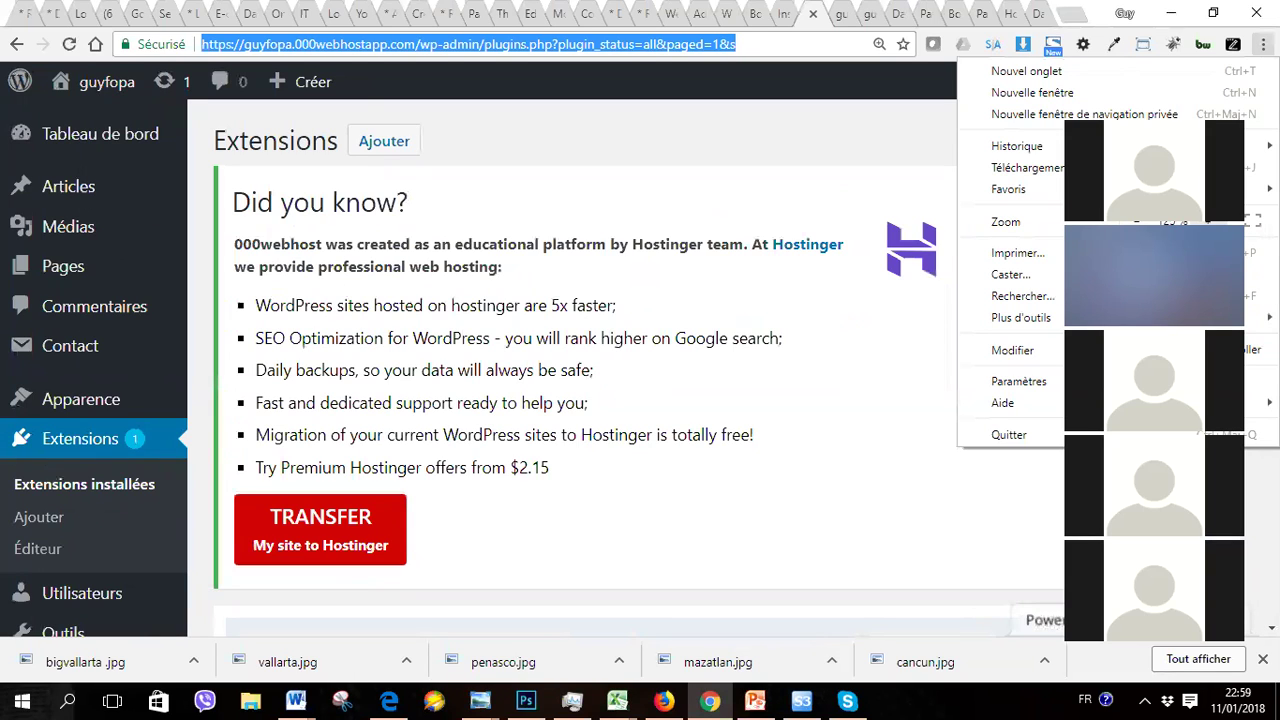
{"action": "left_click", "coordinate": [1208, 221]}
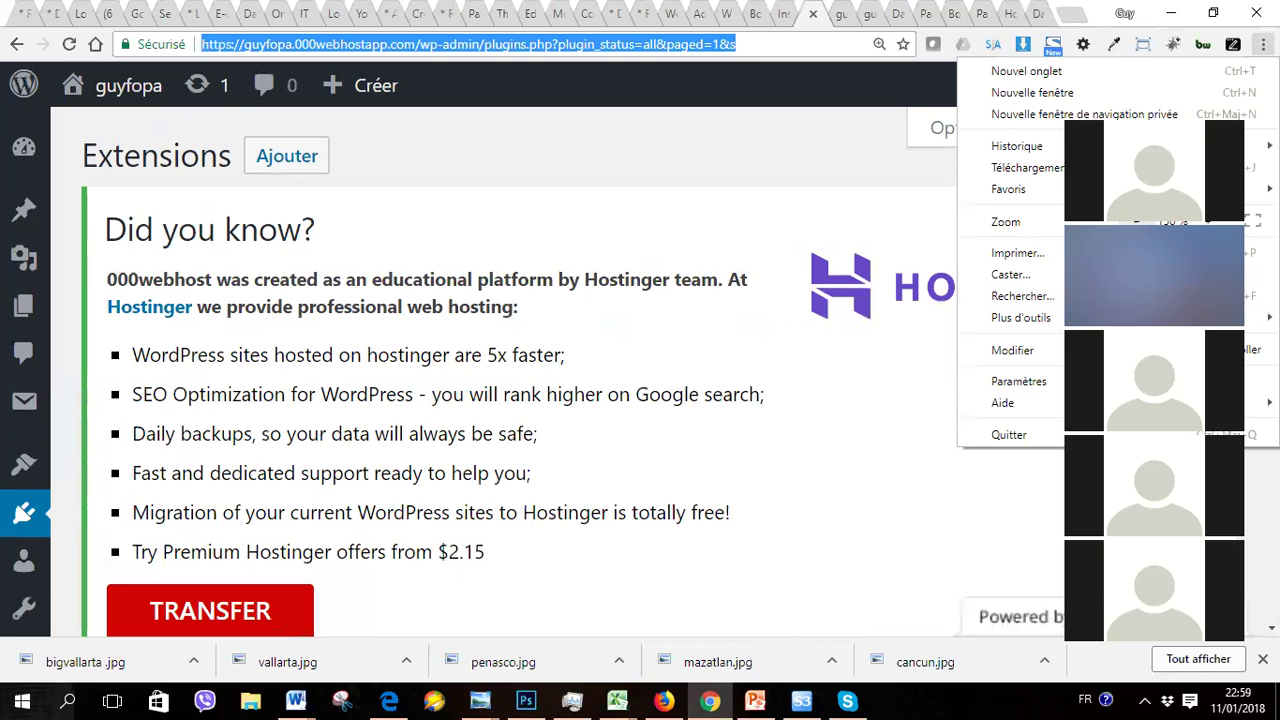
{"action": "key", "text": "ctrl+minus"}
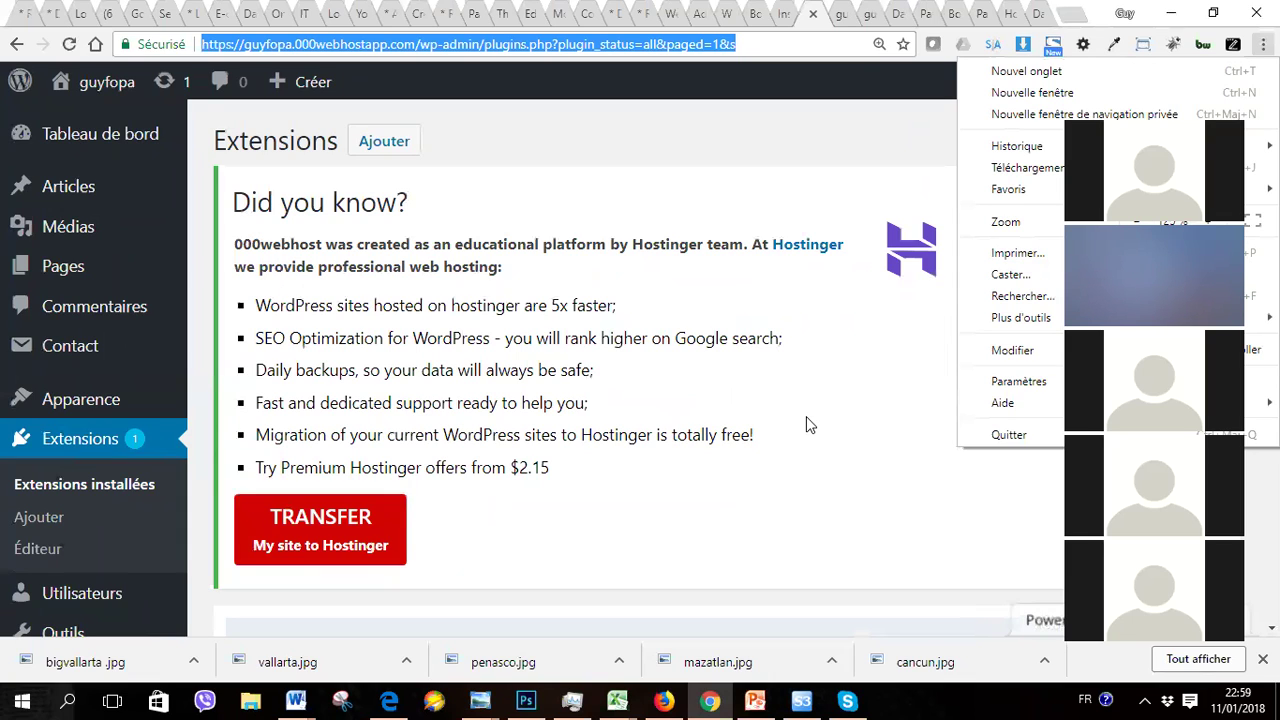
{"action": "left_click", "coordinate": [806, 417]}
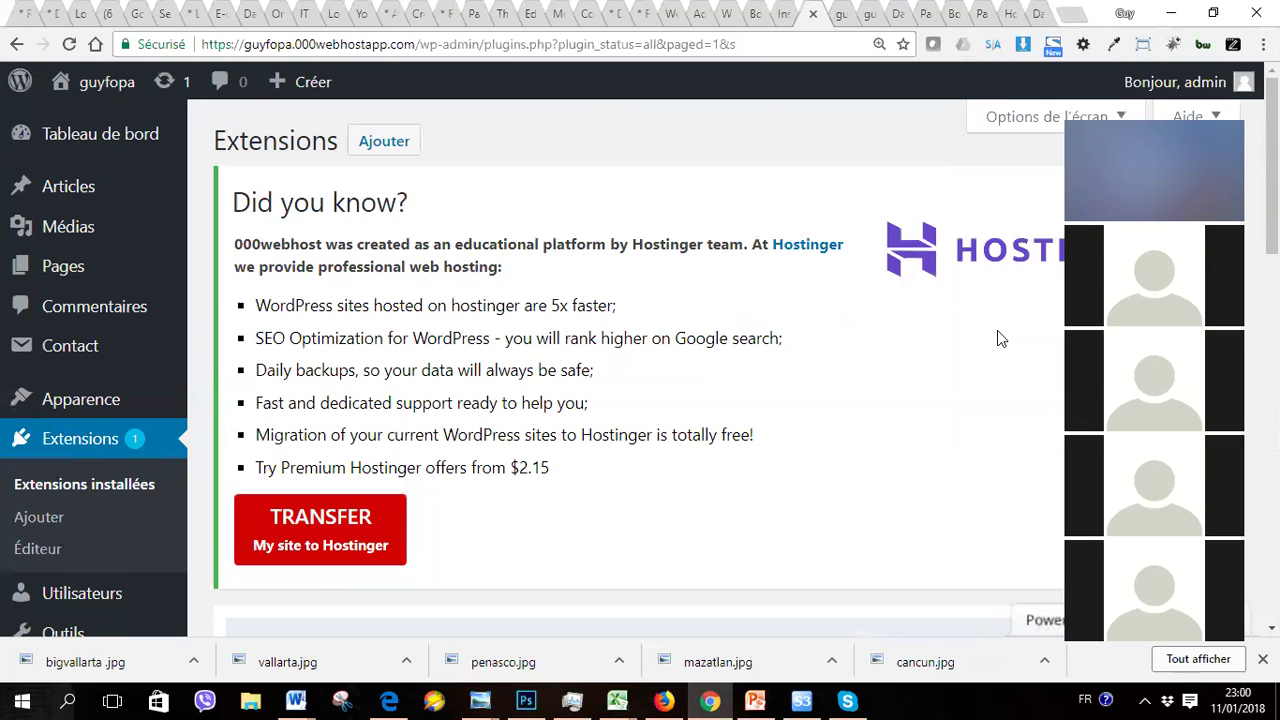
{"action": "scroll", "coordinate": [998, 334], "scroll_direction": "down", "scroll_amount": 3}
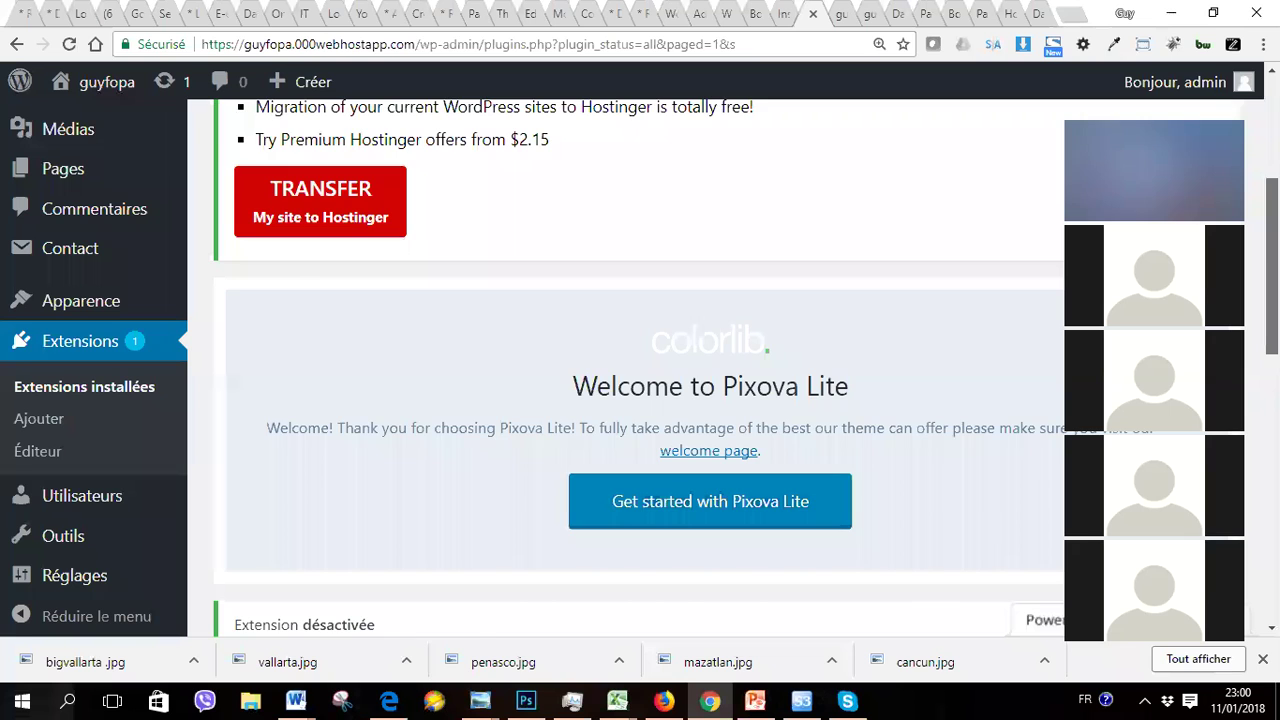
{"action": "scroll", "coordinate": [638, 368], "scroll_direction": "down", "scroll_amount": 7}
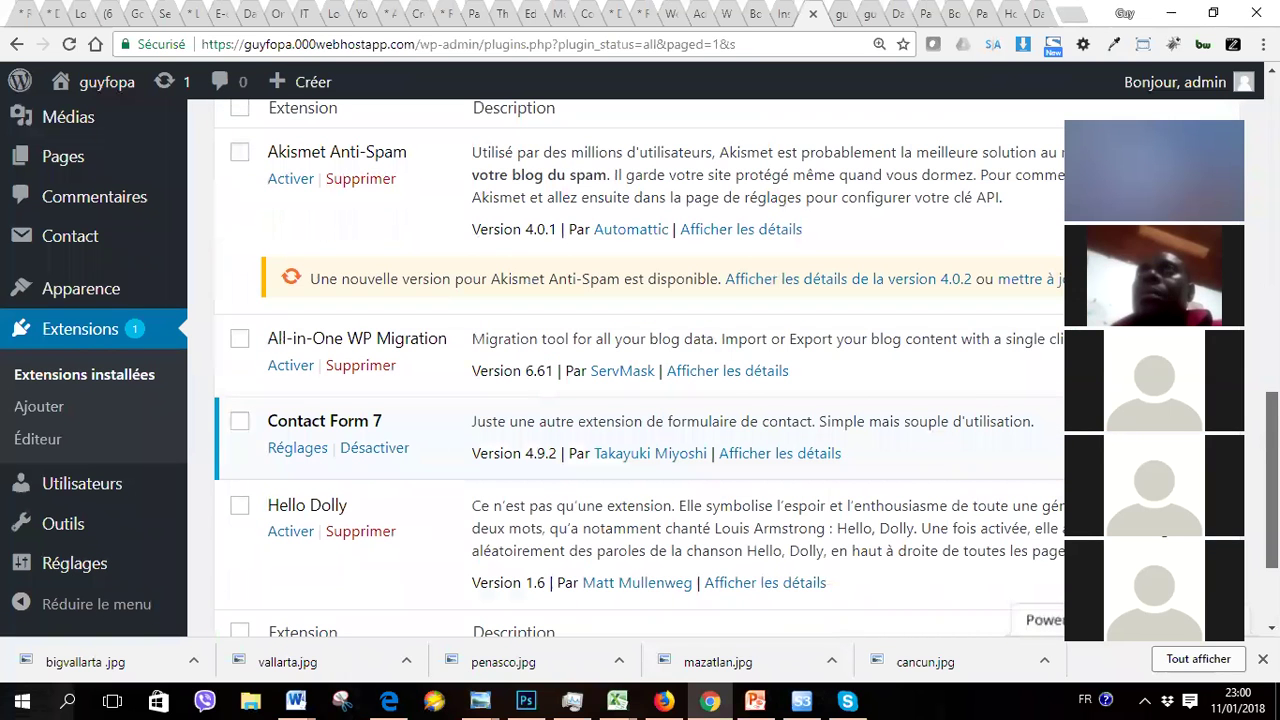
{"action": "left_click", "coordinate": [290, 366]}
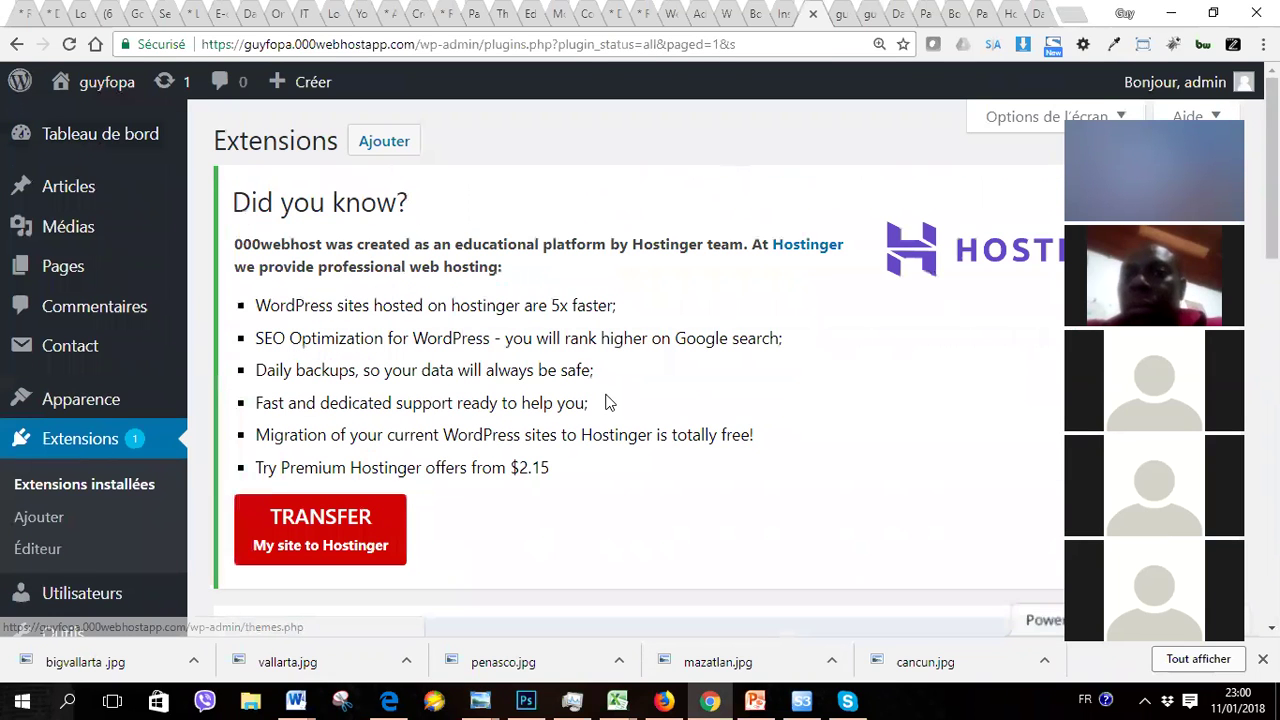
{"action": "scroll", "coordinate": [605, 402], "scroll_direction": "down", "scroll_amount": 3}
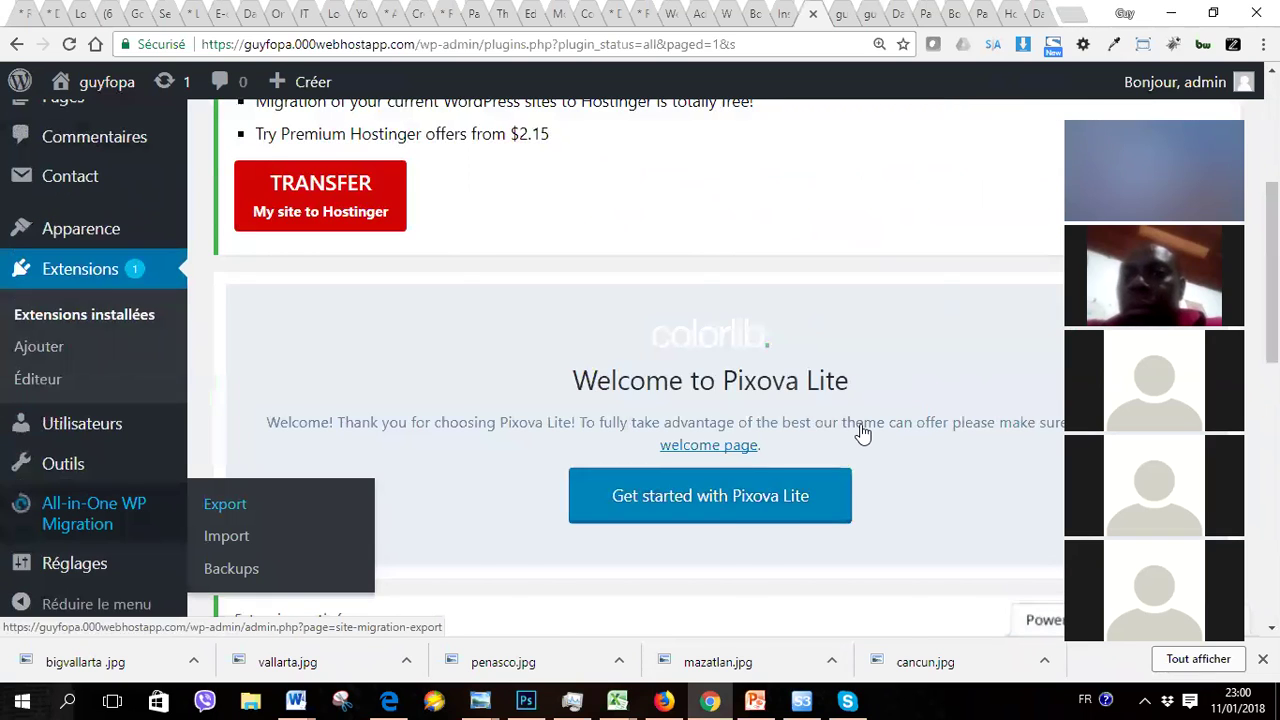
{"action": "scroll", "coordinate": [862, 433], "scroll_direction": "down", "scroll_amount": 2}
{"action": "scroll", "coordinate": [640, 400], "scroll_direction": "down", "scroll_amount": 3}
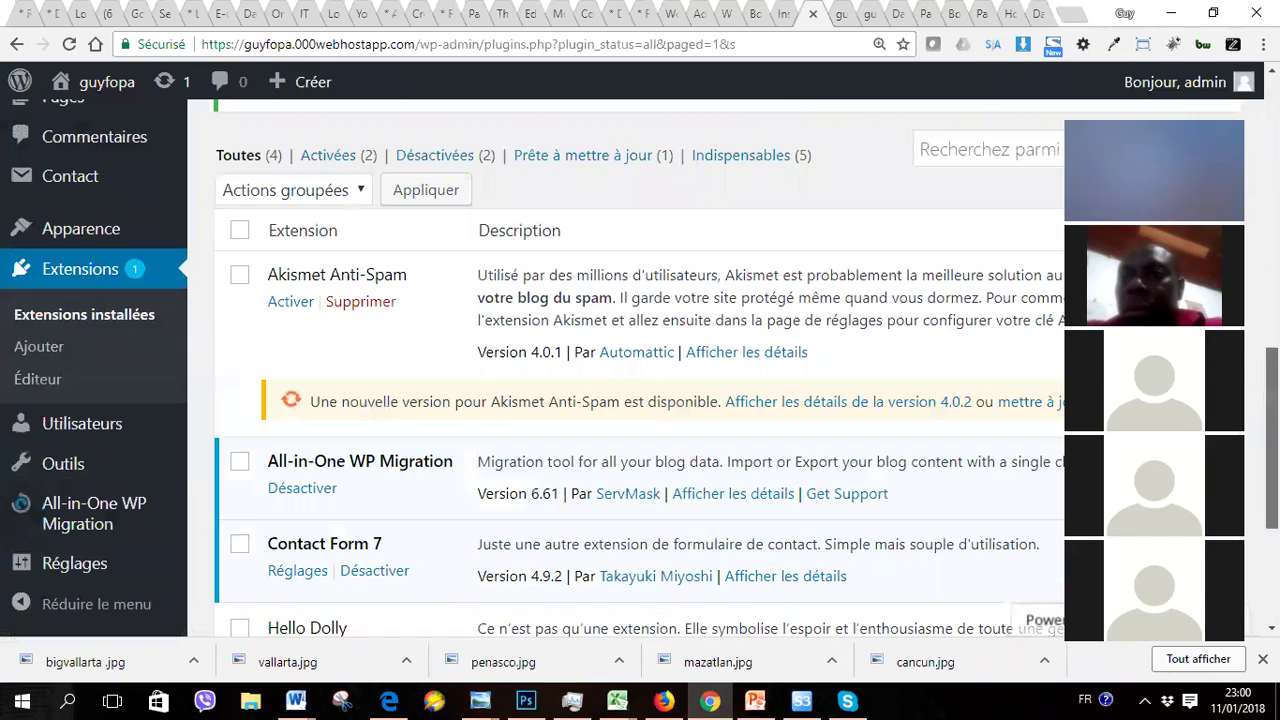
{"action": "left_click", "coordinate": [291, 477]}
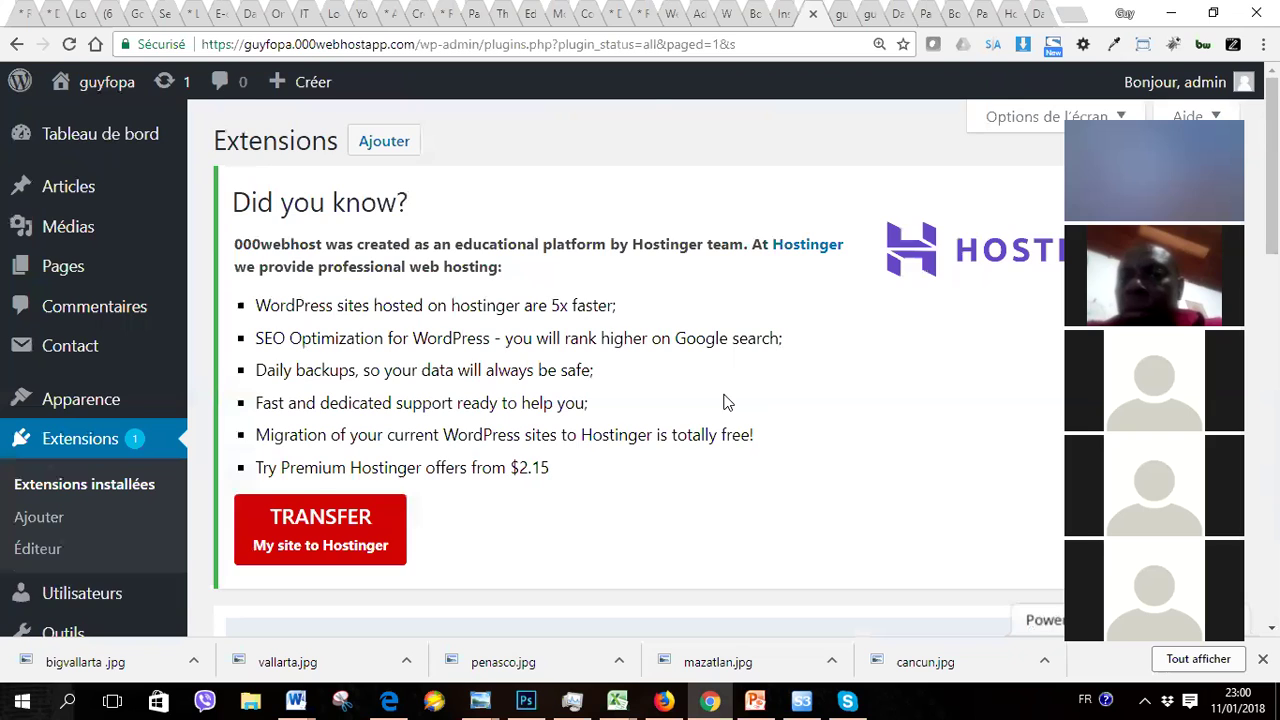
{"action": "scroll", "coordinate": [656, 448], "scroll_direction": "down", "scroll_amount": 2}
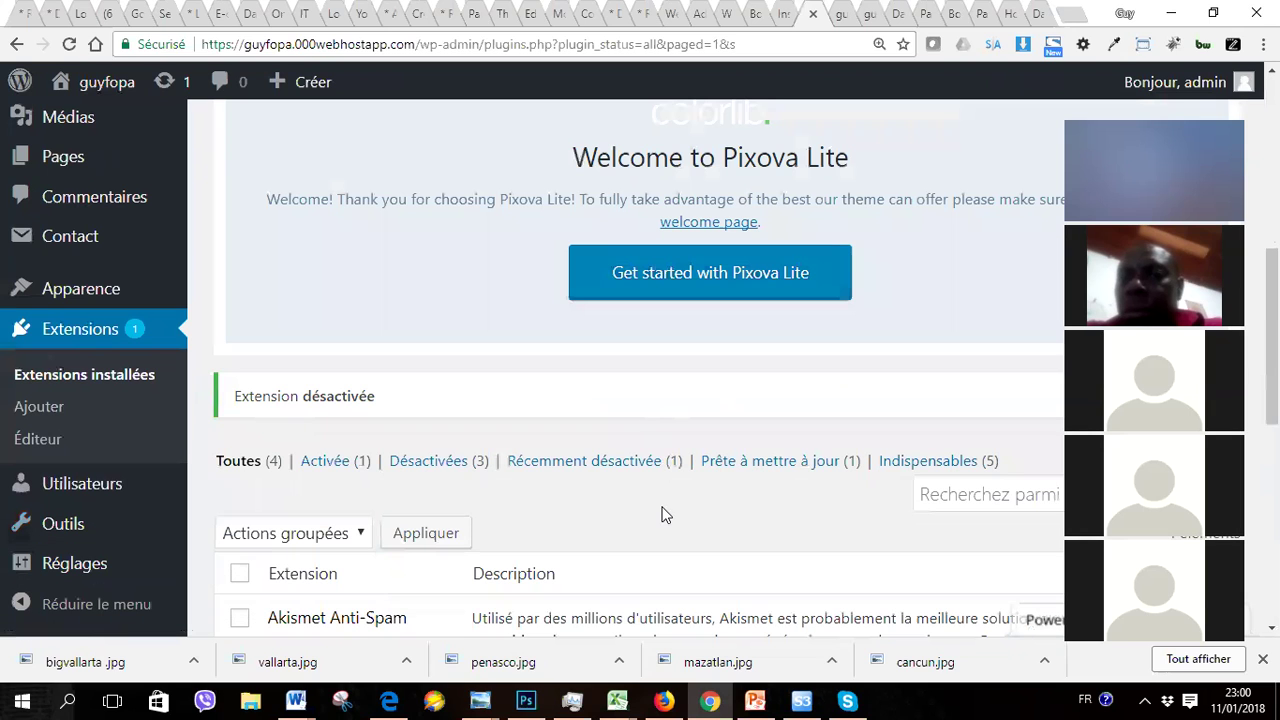
{"action": "mouse_move", "coordinate": [25, 256]}
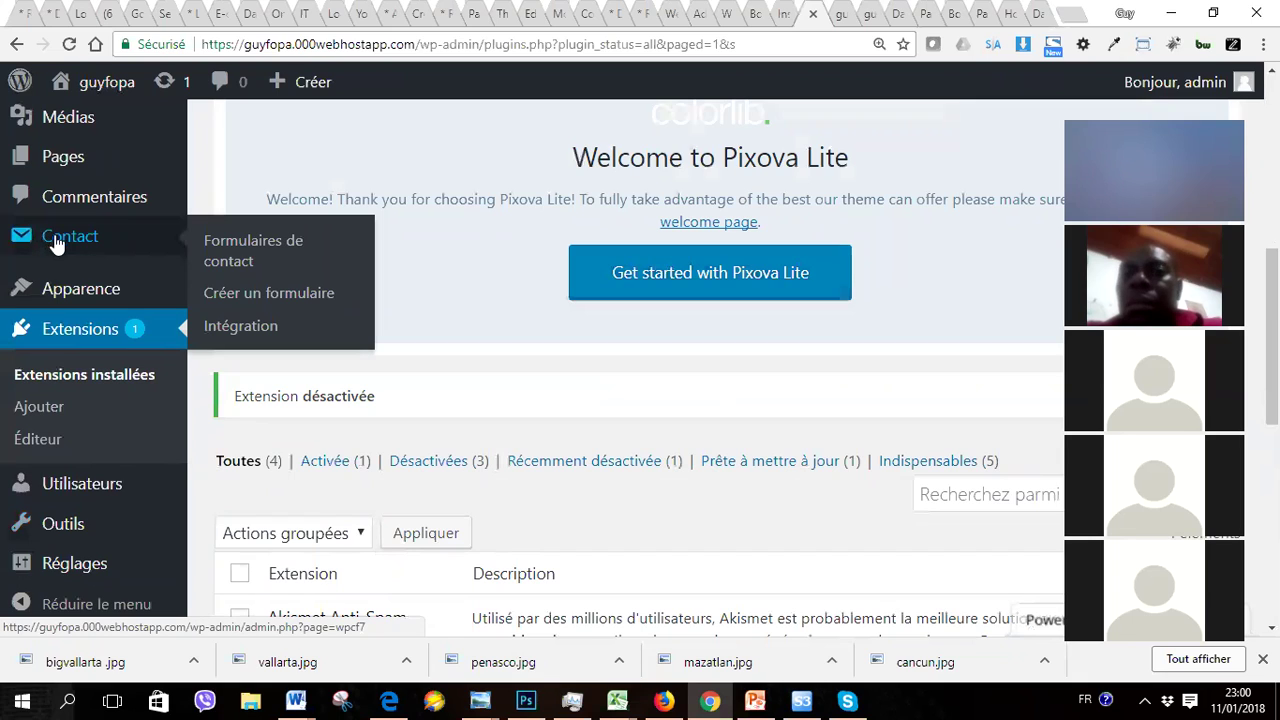
Step: Open Contact > Créer un formulaire and view the default template with name, email, subject, message fields
{"action": "left_click", "coordinate": [238, 290]}
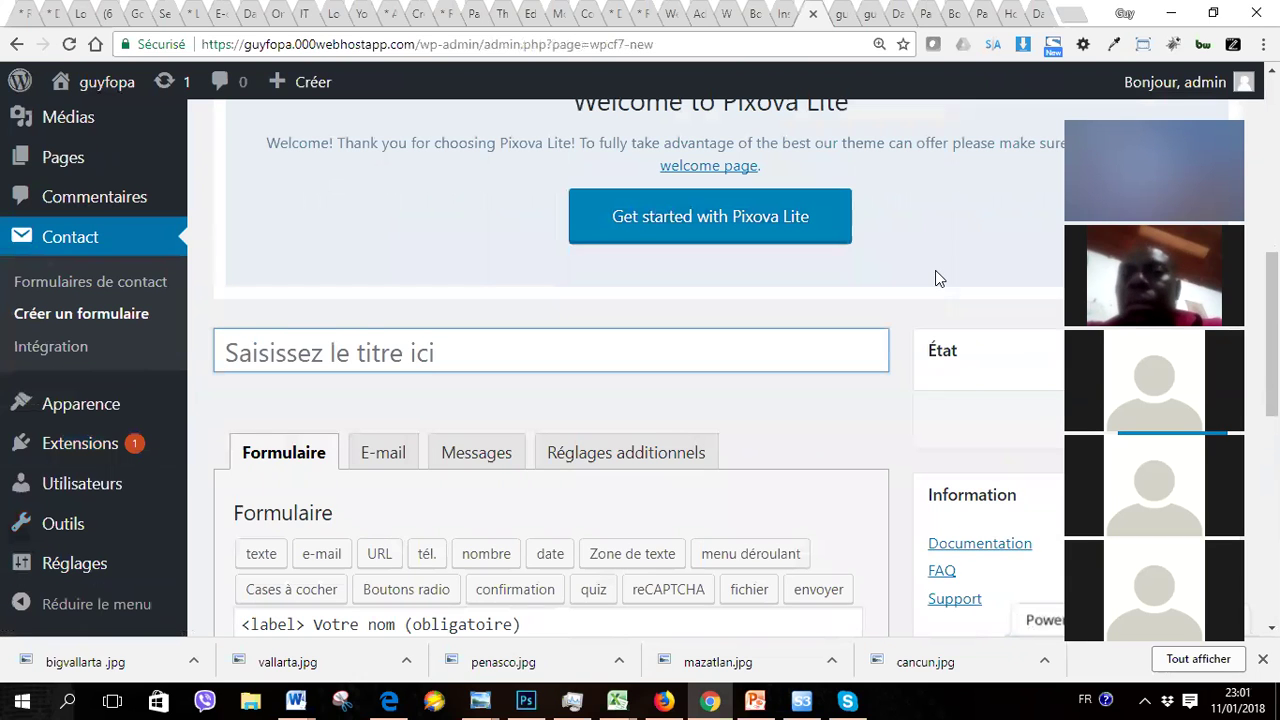
{"action": "scroll", "coordinate": [937, 278], "scroll_direction": "down", "scroll_amount": 4}
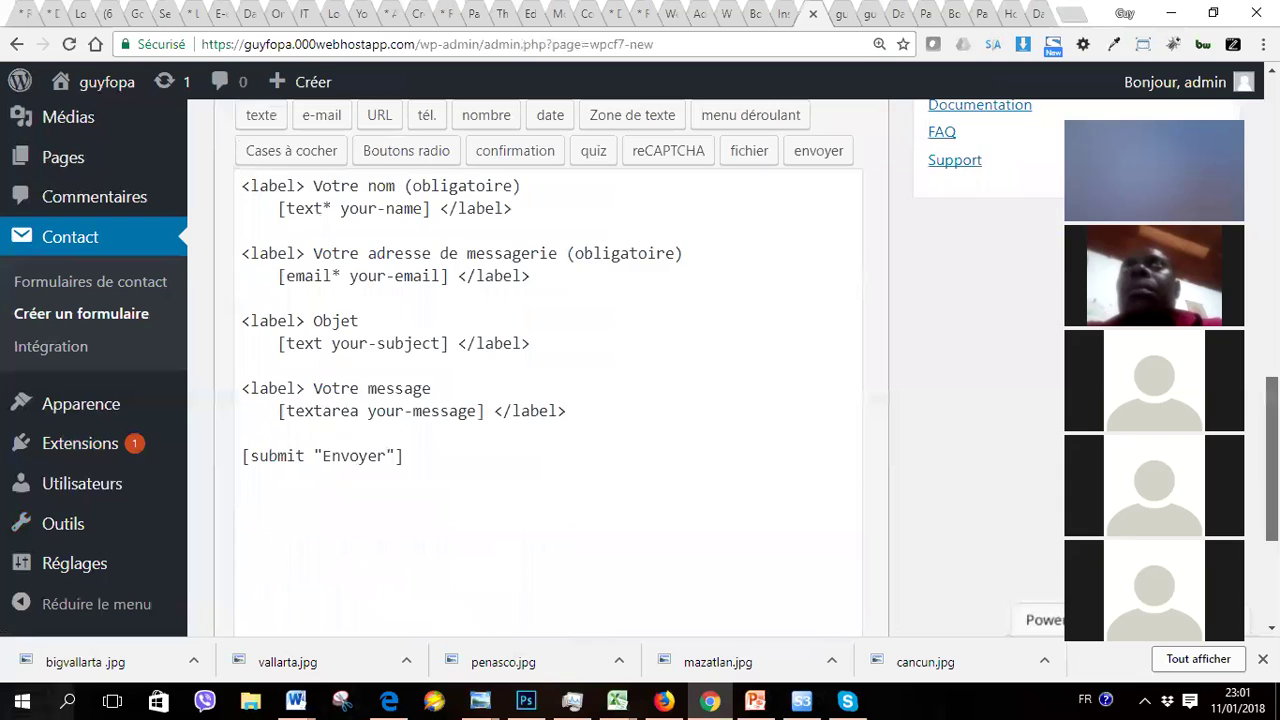
{"action": "scroll", "coordinate": [640, 370], "scroll_direction": "up", "scroll_amount": 1}
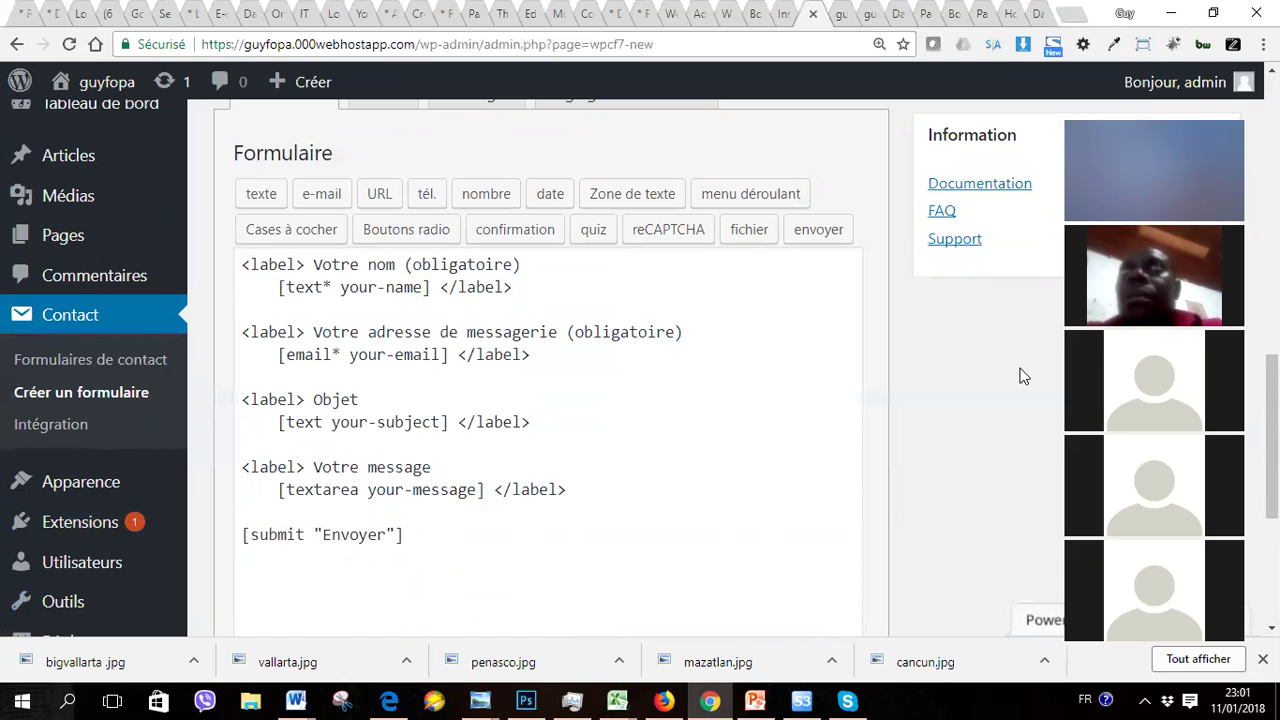
{"action": "scroll", "coordinate": [1024, 376], "scroll_direction": "up", "scroll_amount": 5}
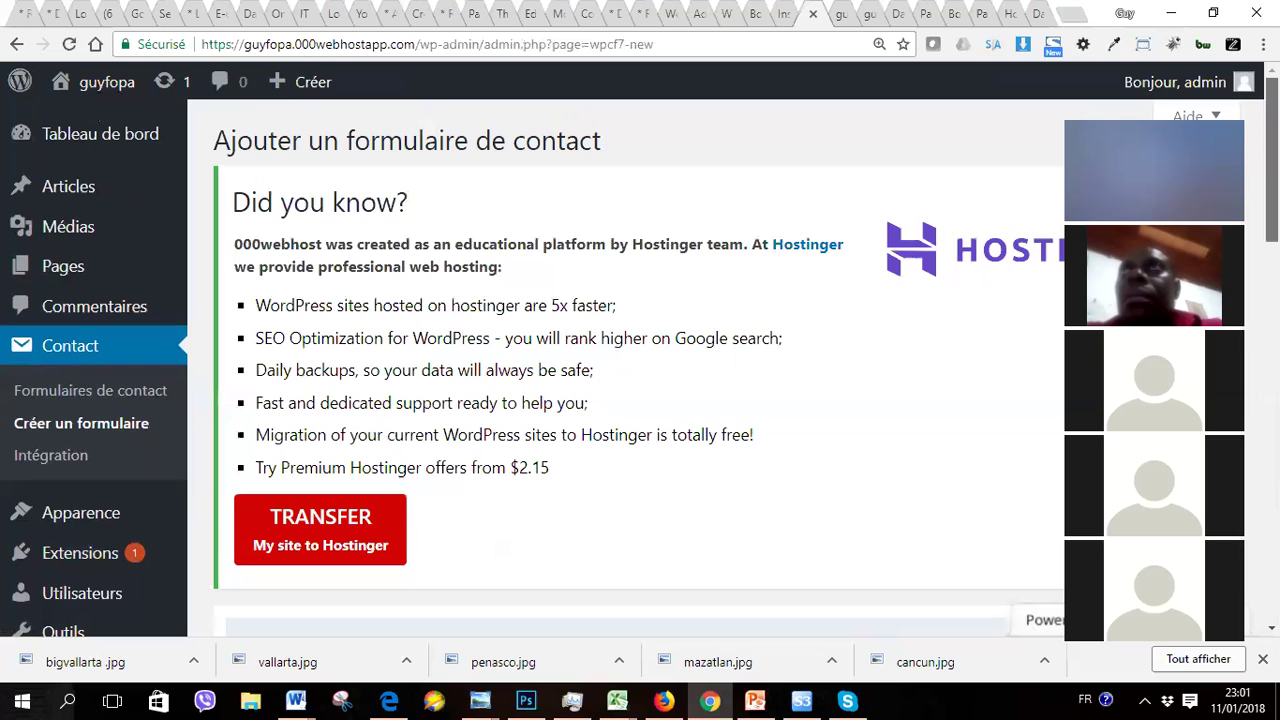
{"action": "scroll", "coordinate": [725, 368], "scroll_direction": "down", "scroll_amount": 2}
{"action": "scroll", "coordinate": [725, 368], "scroll_direction": "up", "scroll_amount": 2}
{"action": "scroll", "coordinate": [725, 368], "scroll_direction": "down", "scroll_amount": 1}
{"action": "scroll", "coordinate": [725, 368], "scroll_direction": "down", "scroll_amount": 2}
{"action": "scroll", "coordinate": [725, 368], "scroll_direction": "up", "scroll_amount": 3}
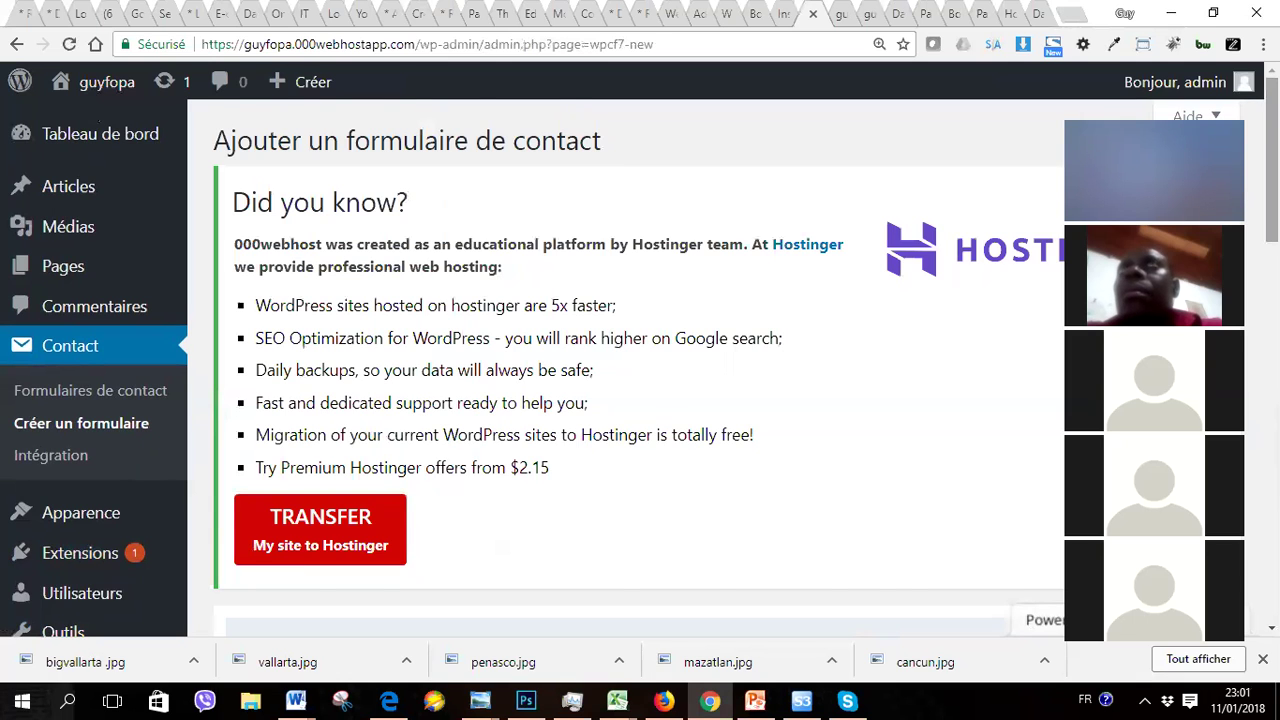
{"action": "scroll", "coordinate": [640, 368], "scroll_direction": "down", "scroll_amount": 3}
{"action": "scroll", "coordinate": [640, 368], "scroll_direction": "down", "scroll_amount": 6}
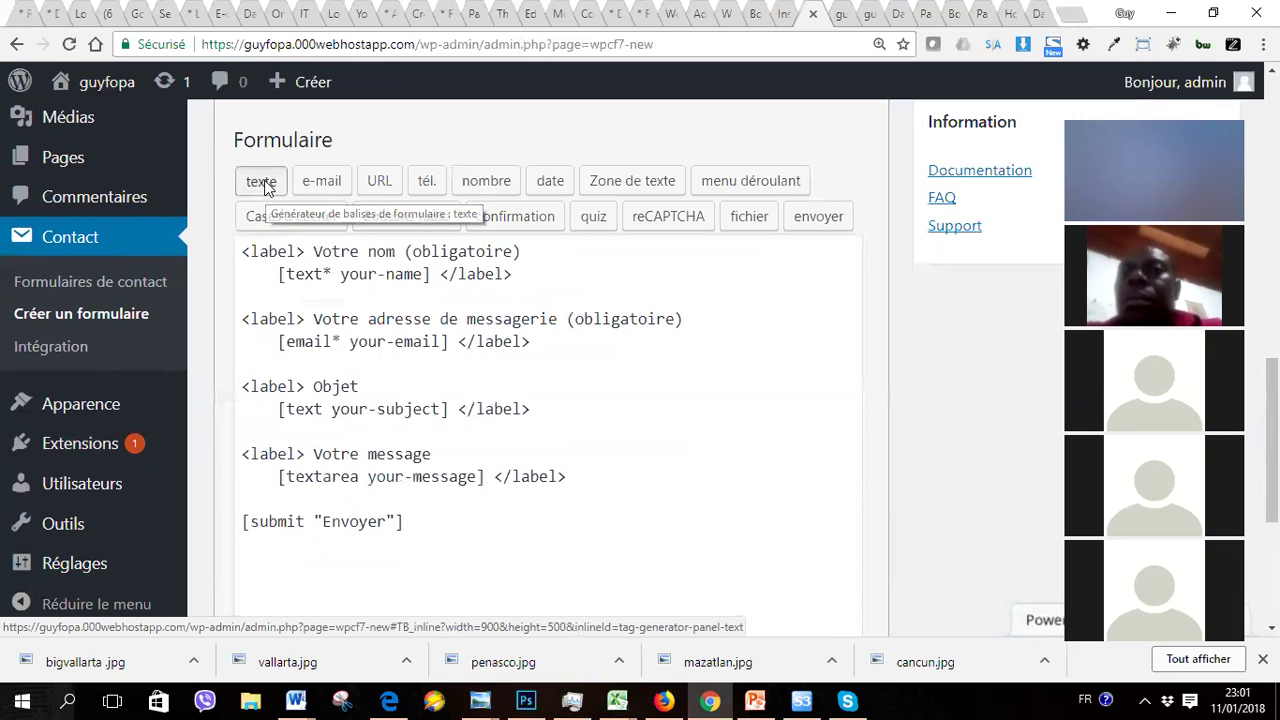
{"action": "left_click", "coordinate": [262, 184]}
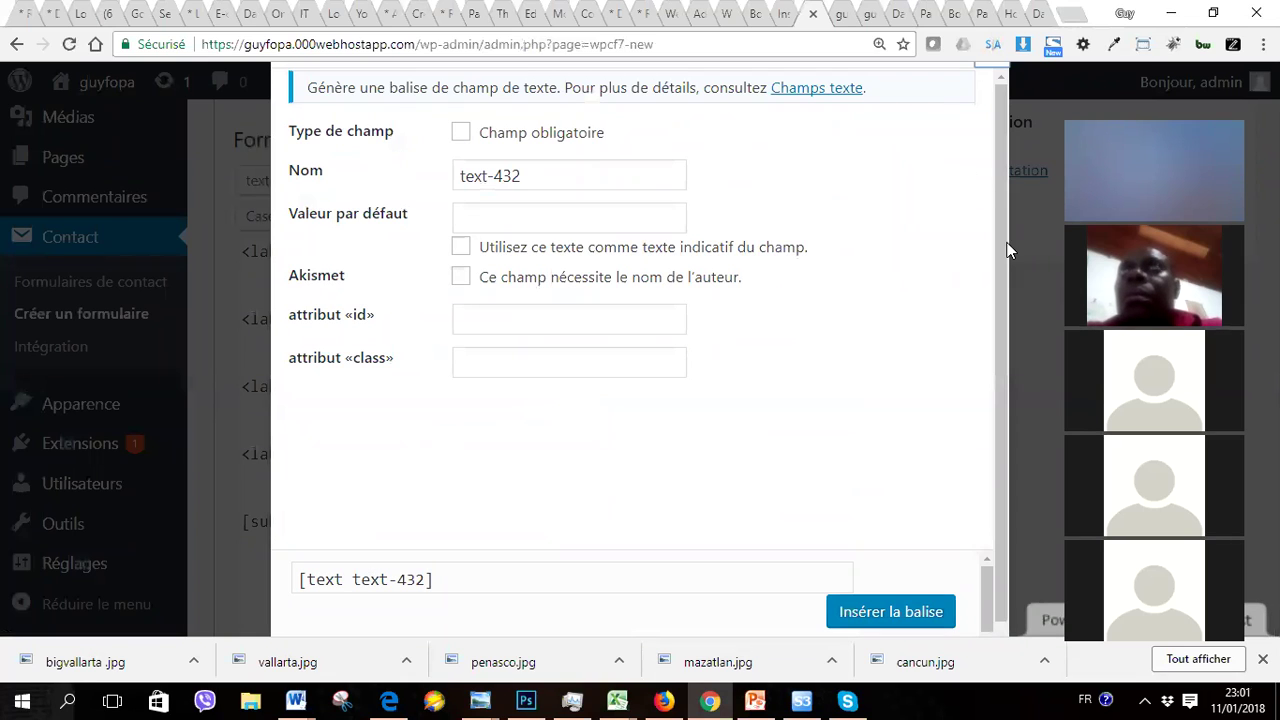
{"action": "left_click", "coordinate": [995, 76]}
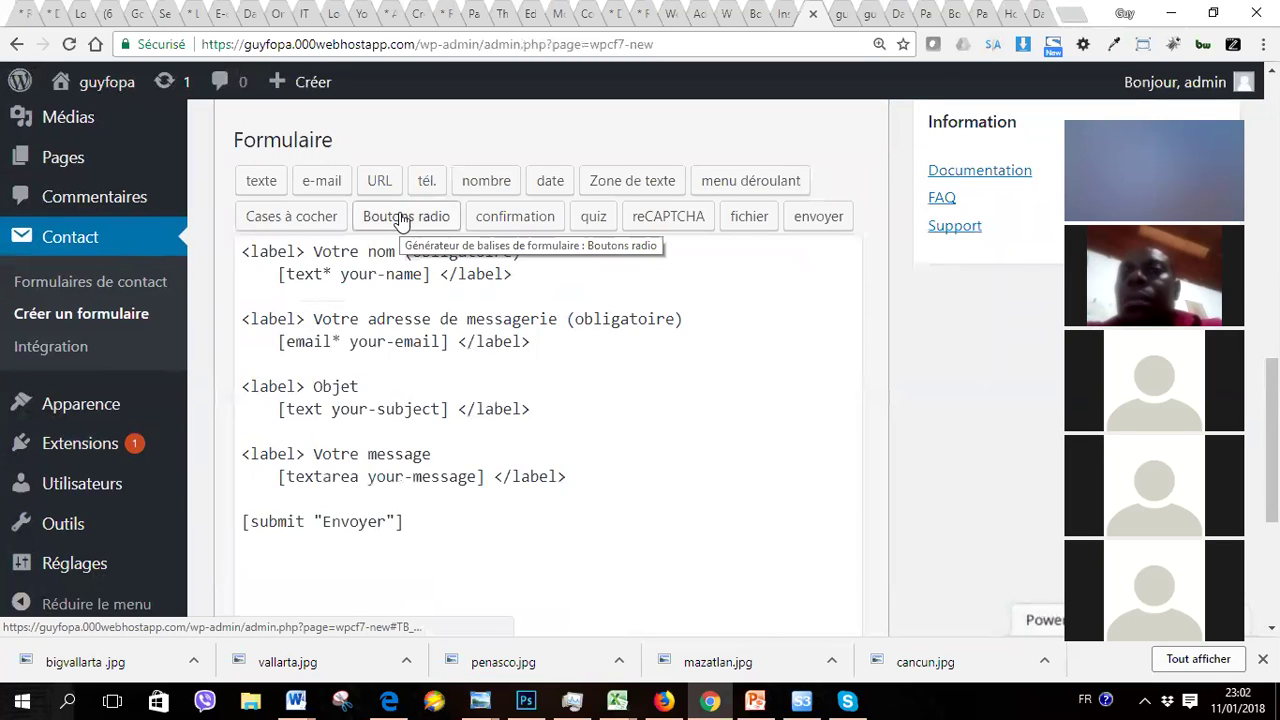
{"action": "left_click", "coordinate": [288, 220]}
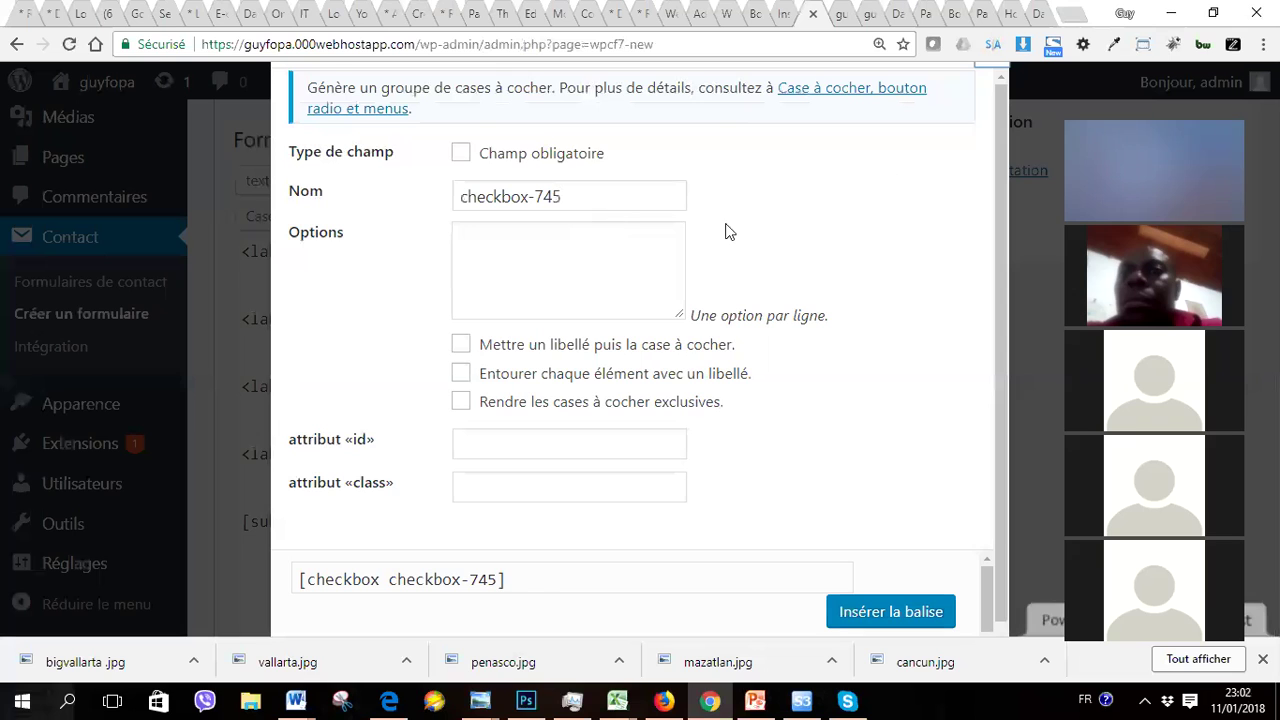
{"action": "left_click", "coordinate": [996, 80]}
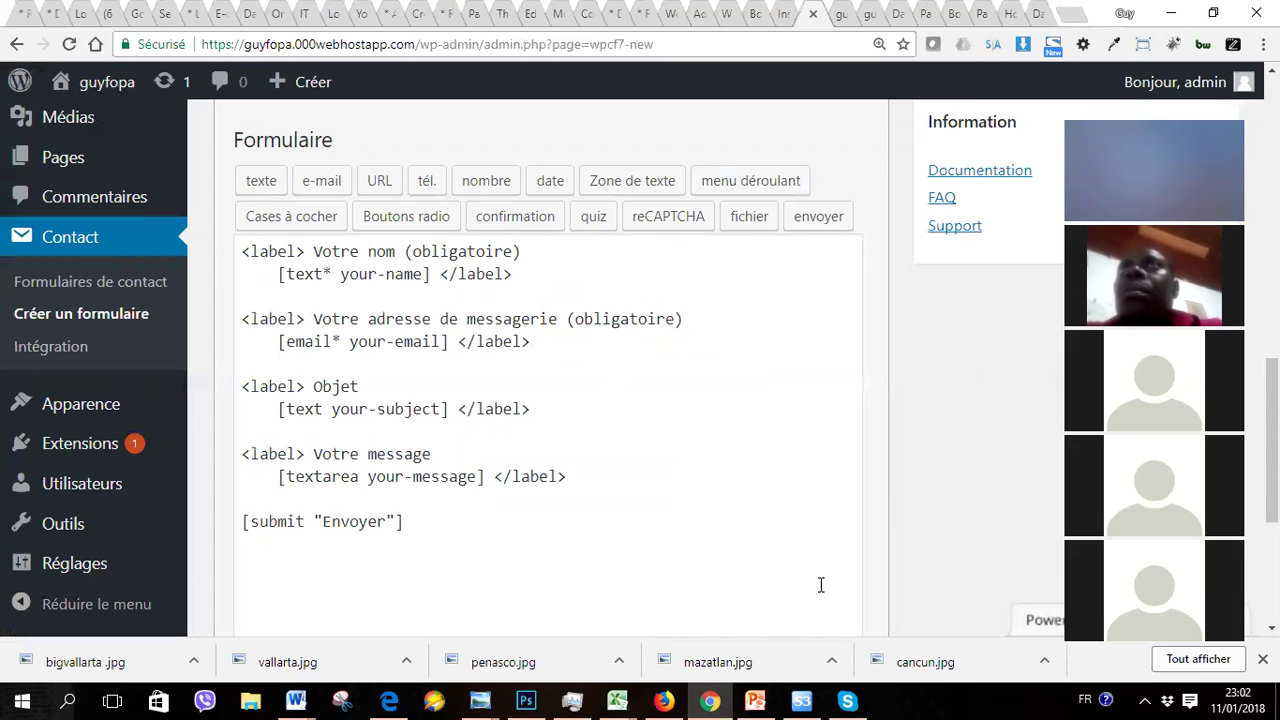
{"action": "scroll", "coordinate": [821, 585], "scroll_direction": "down", "scroll_amount": 1}
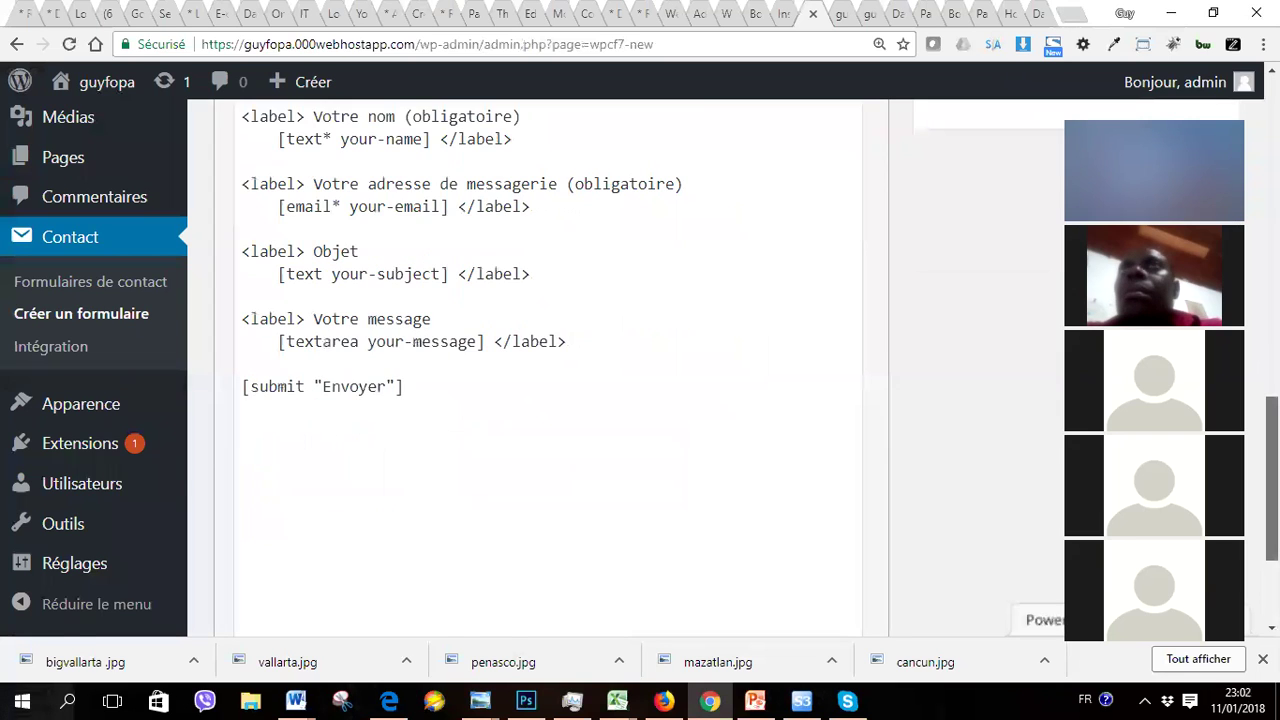
{"action": "scroll", "coordinate": [821, 585], "scroll_direction": "up", "scroll_amount": 7}
{"action": "scroll", "coordinate": [640, 370], "scroll_direction": "up", "scroll_amount": 1}
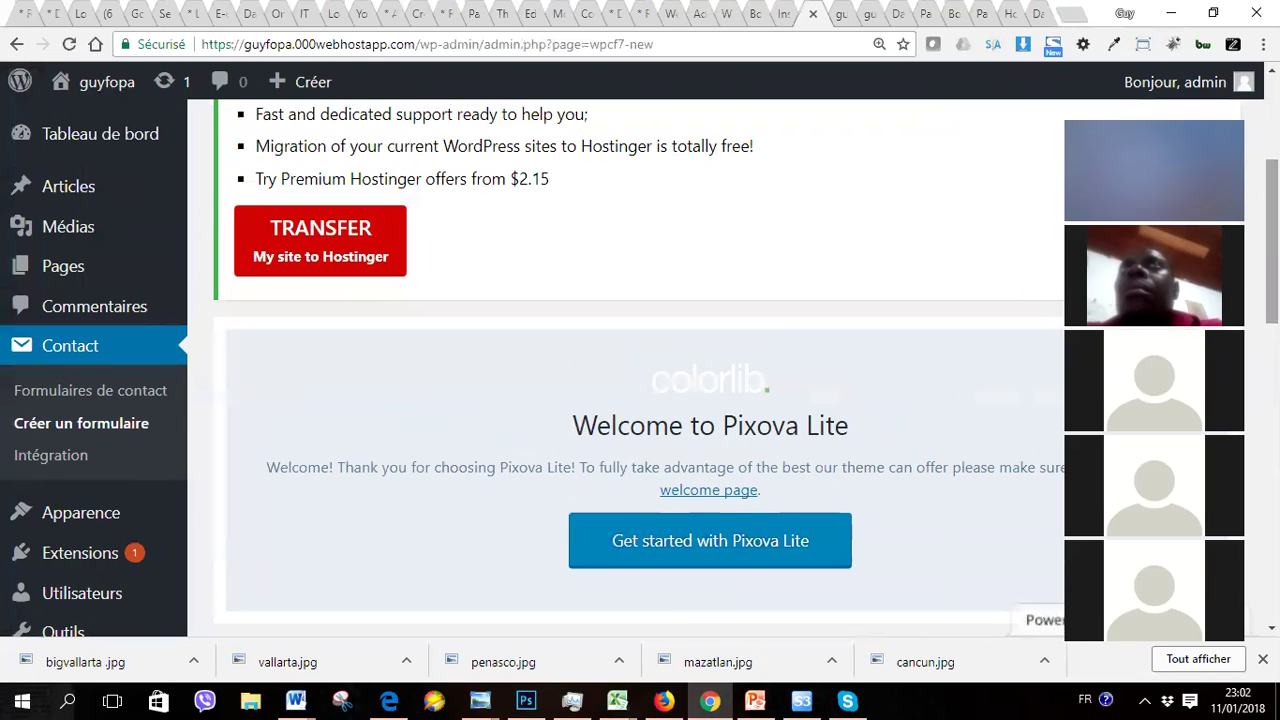
Step: Open Pages > Toutes les pages and scroll through the three listed pages
{"action": "mouse_move", "coordinate": [62, 284]}
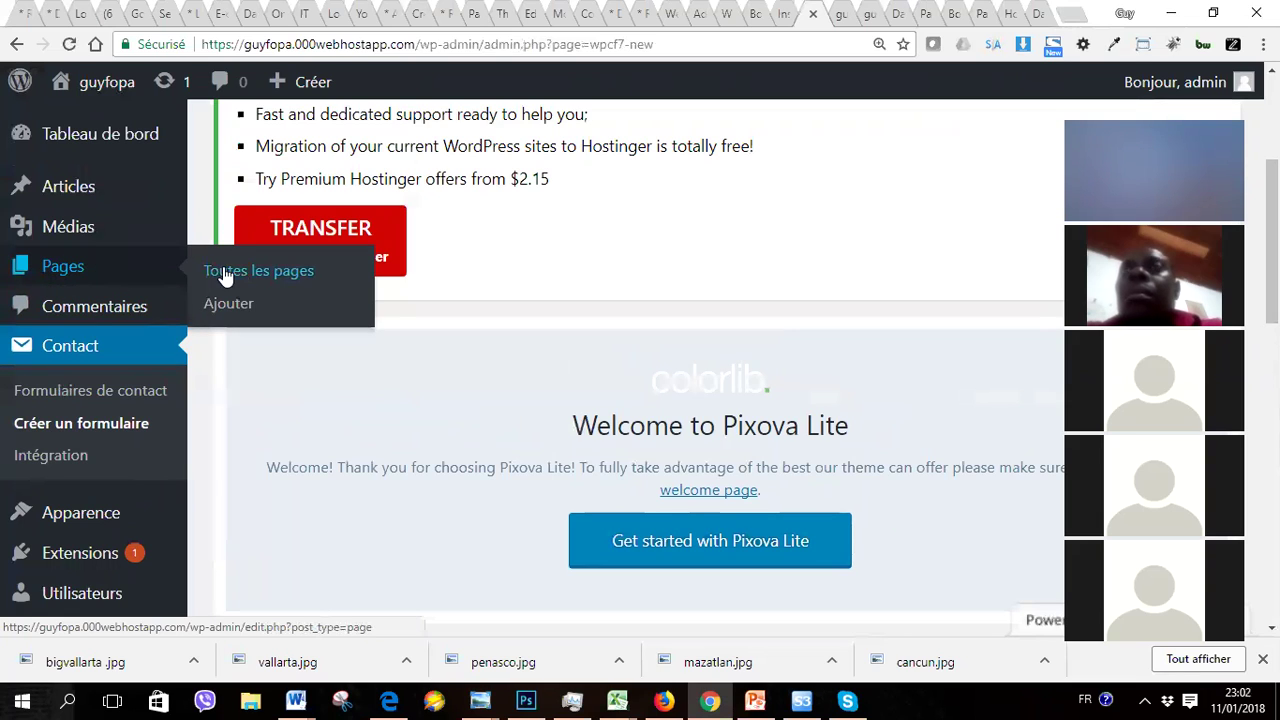
{"action": "left_click", "coordinate": [244, 272]}
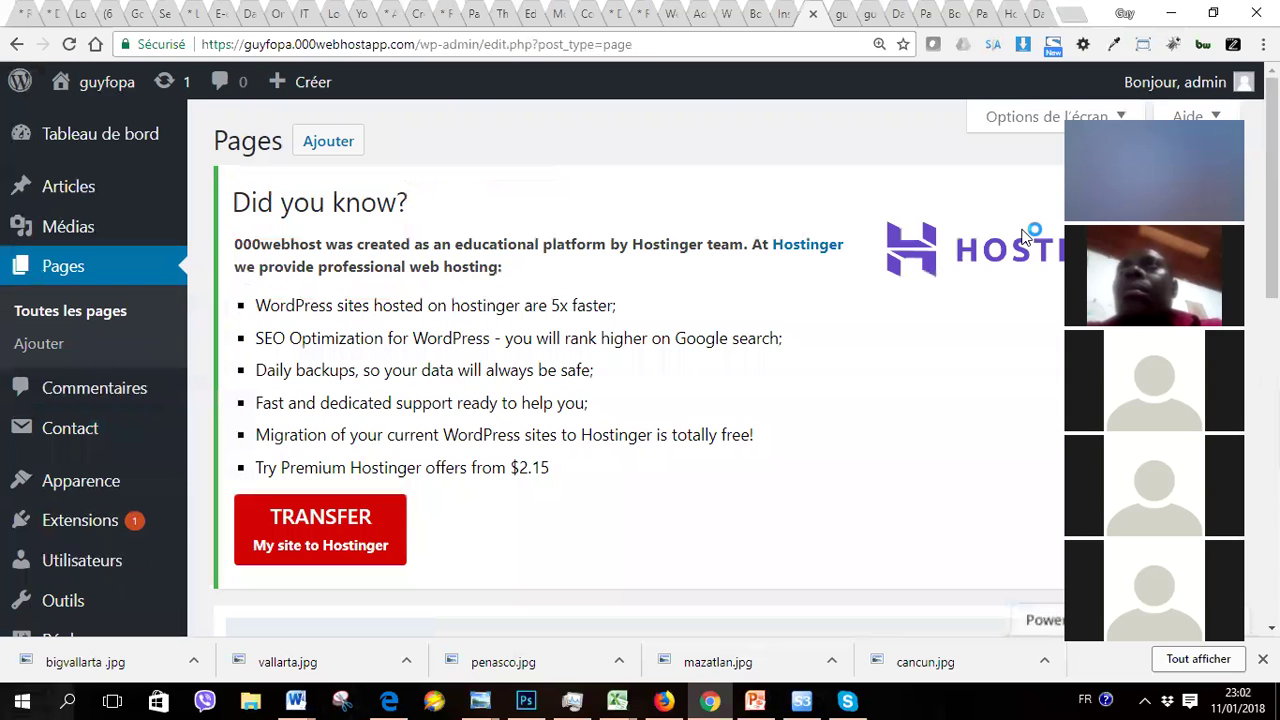
{"action": "scroll", "coordinate": [1025, 235], "scroll_direction": "down", "scroll_amount": 8}
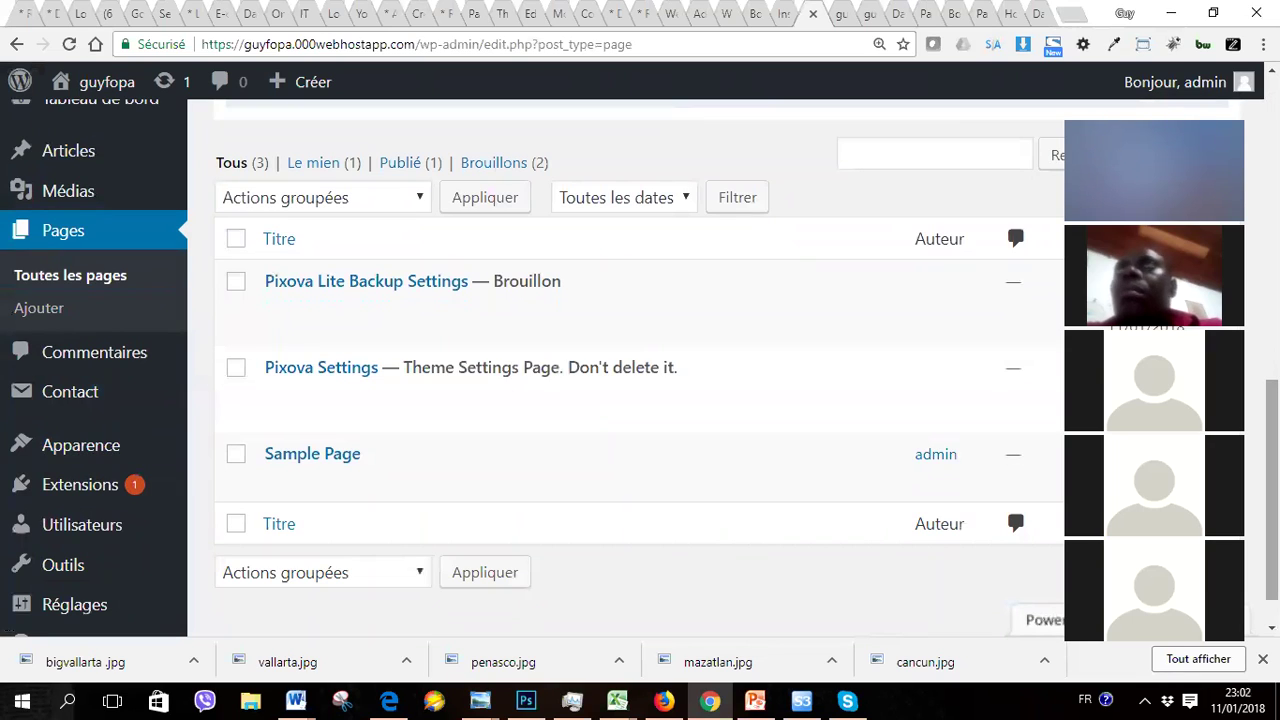
{"action": "scroll", "coordinate": [640, 380], "scroll_direction": "down", "scroll_amount": 1}
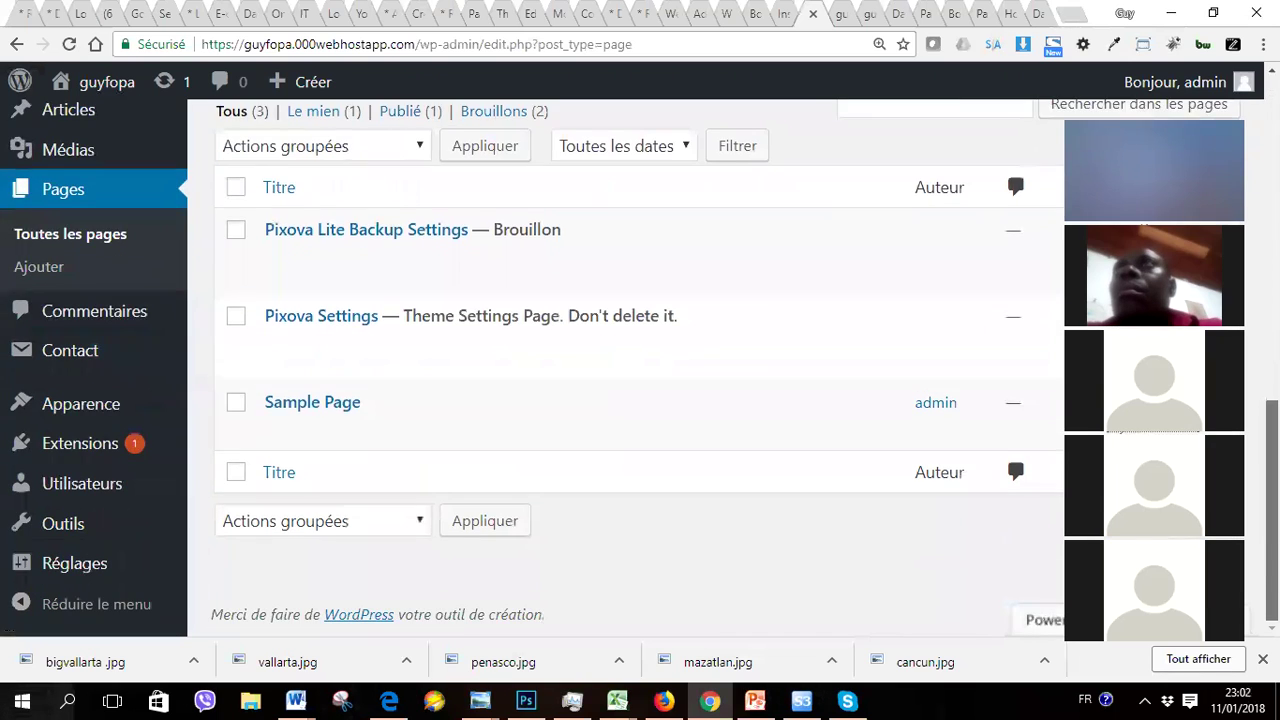
{"action": "scroll", "coordinate": [640, 380], "scroll_direction": "up", "scroll_amount": 10}
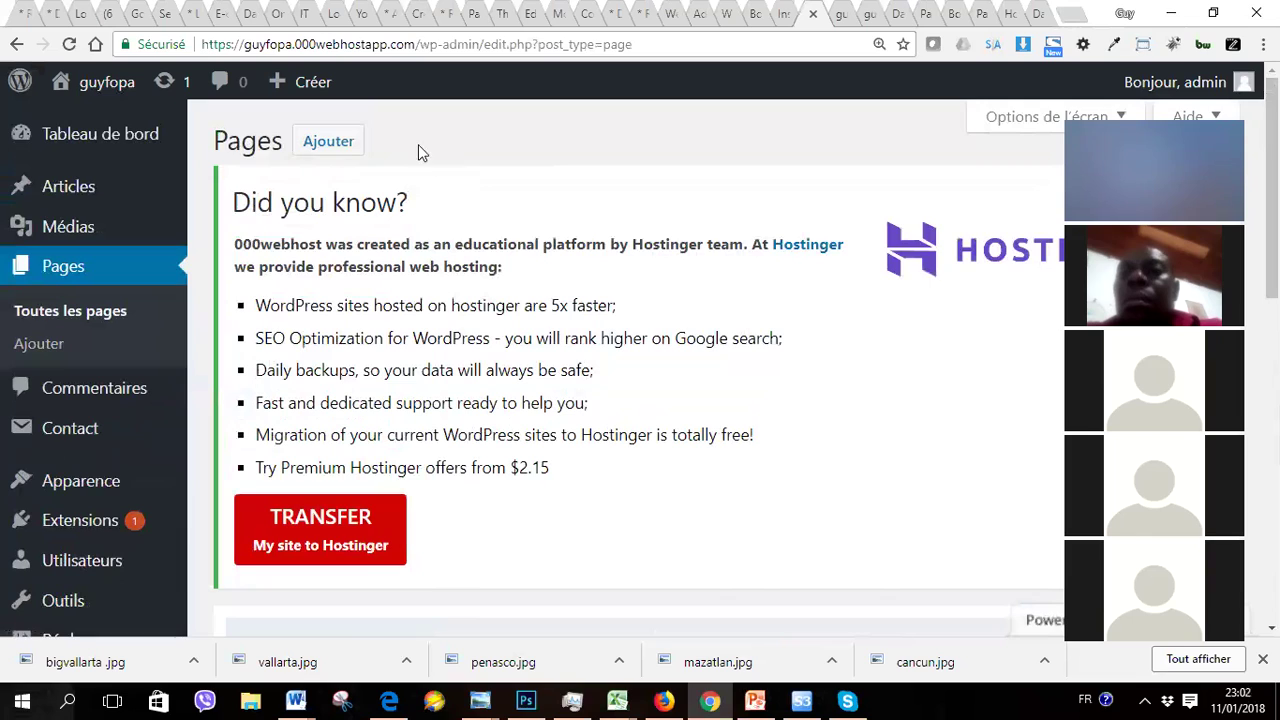
Step: Start a blank page in the Add New Page editor from the Pages heading's Ajouter button
{"action": "left_click", "coordinate": [332, 143]}
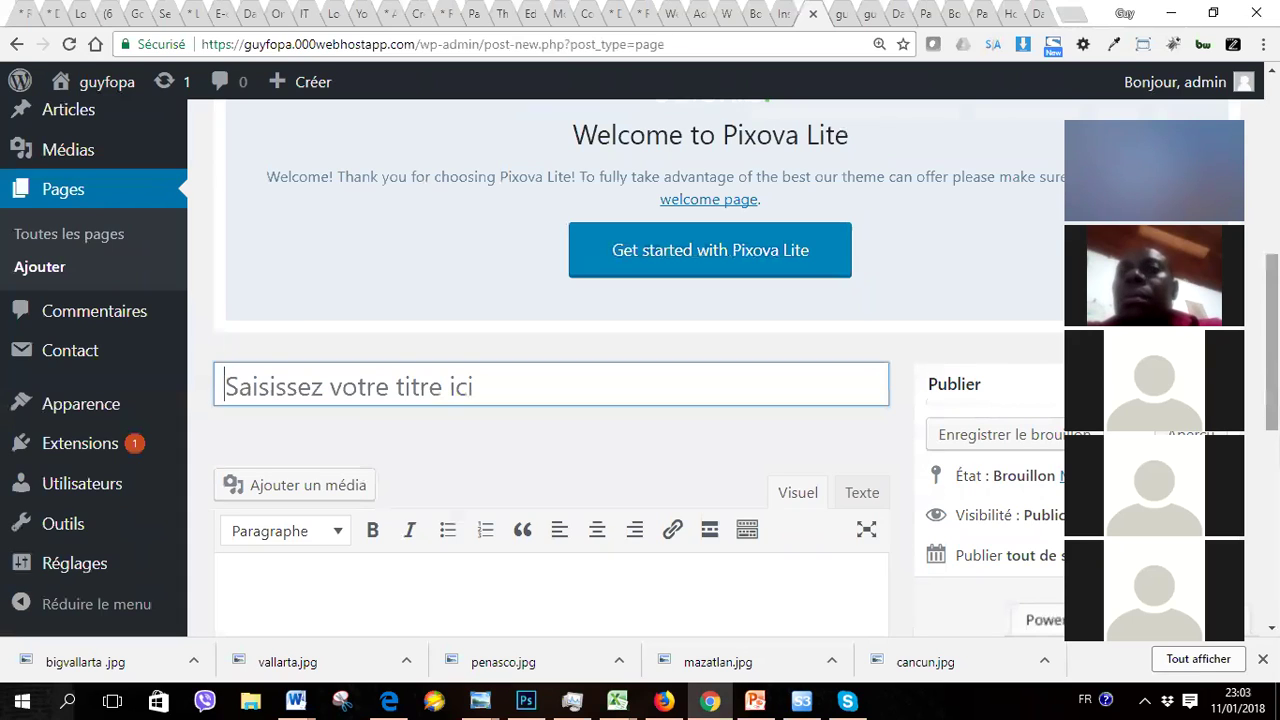
Step: Enter 'Formation en webdesign' as the page title and move into the body
{"action": "type", "text": "Form"}
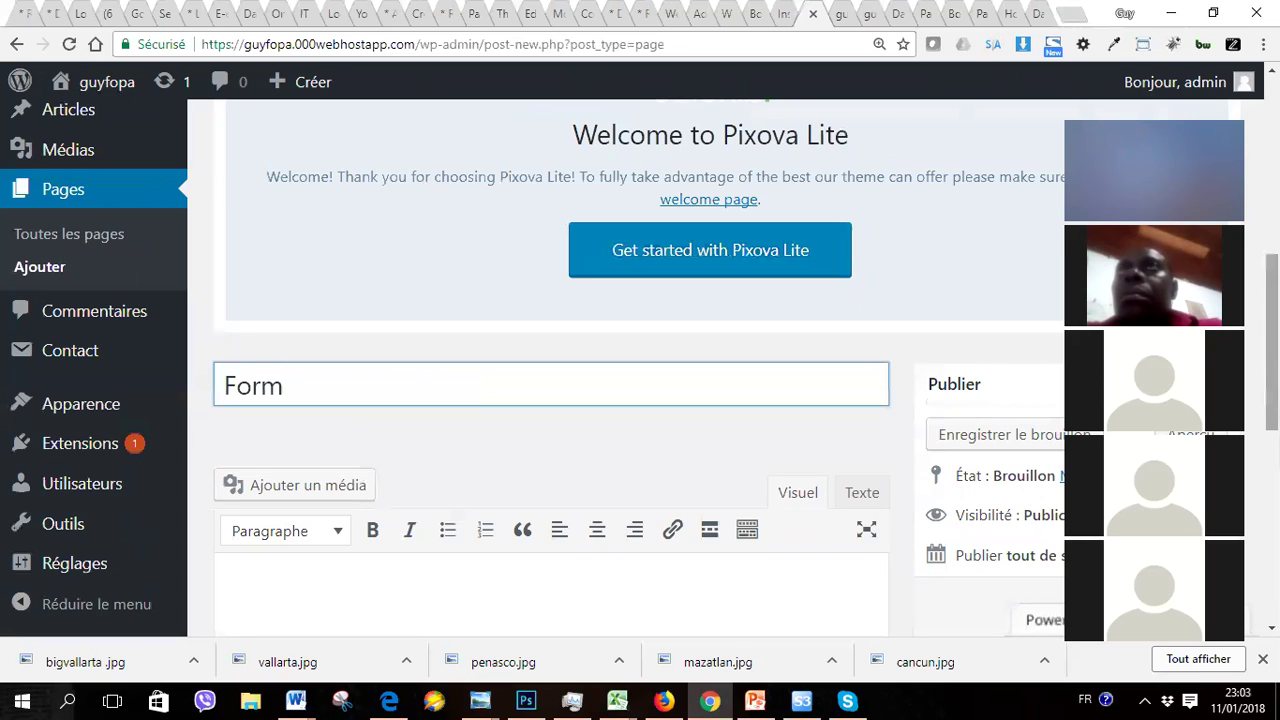
{"action": "type", "text": "ation"}
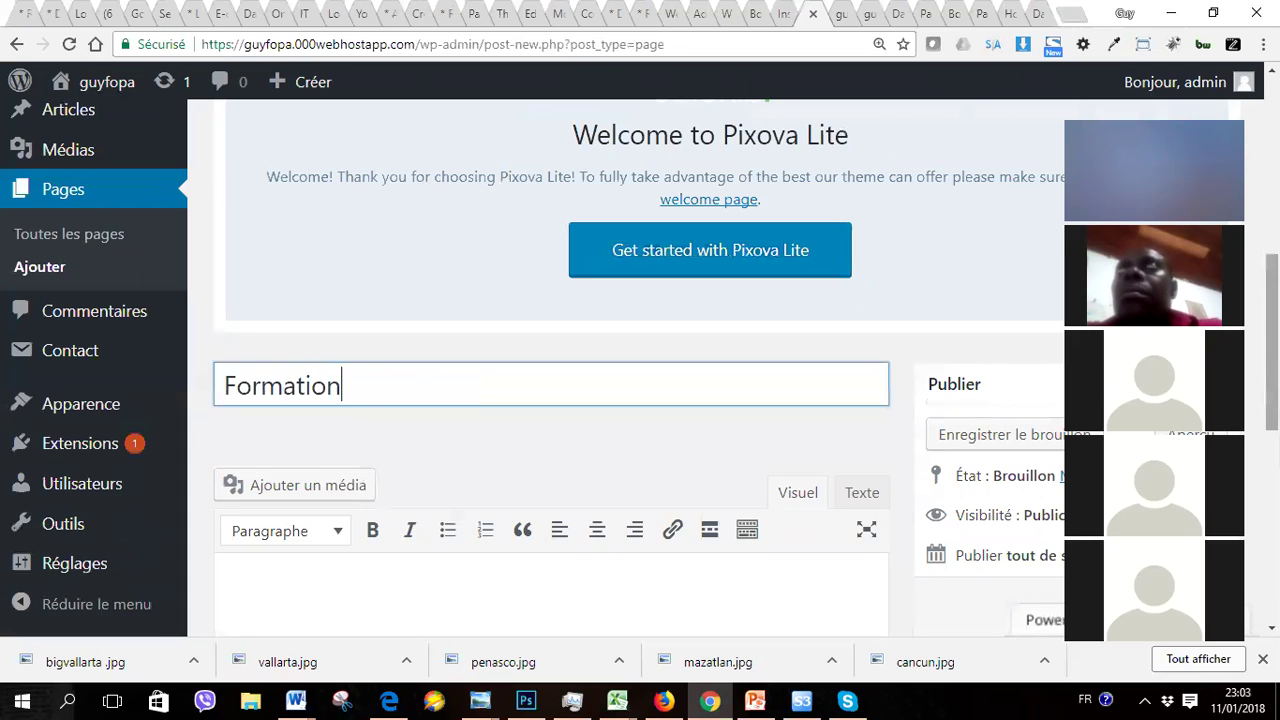
{"action": "type", "text": " w"}
{"action": "key", "text": "BackSpace"}
{"action": "type", "text": "e"}
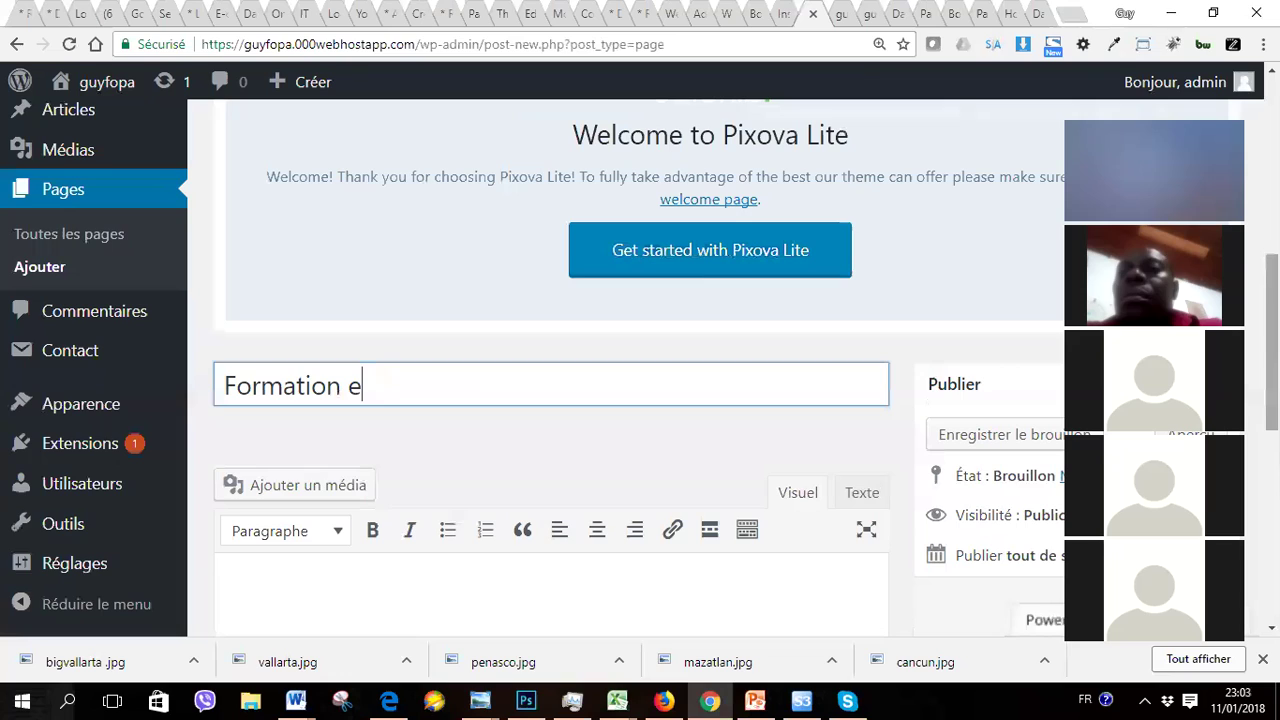
{"action": "type", "text": "n webde"}
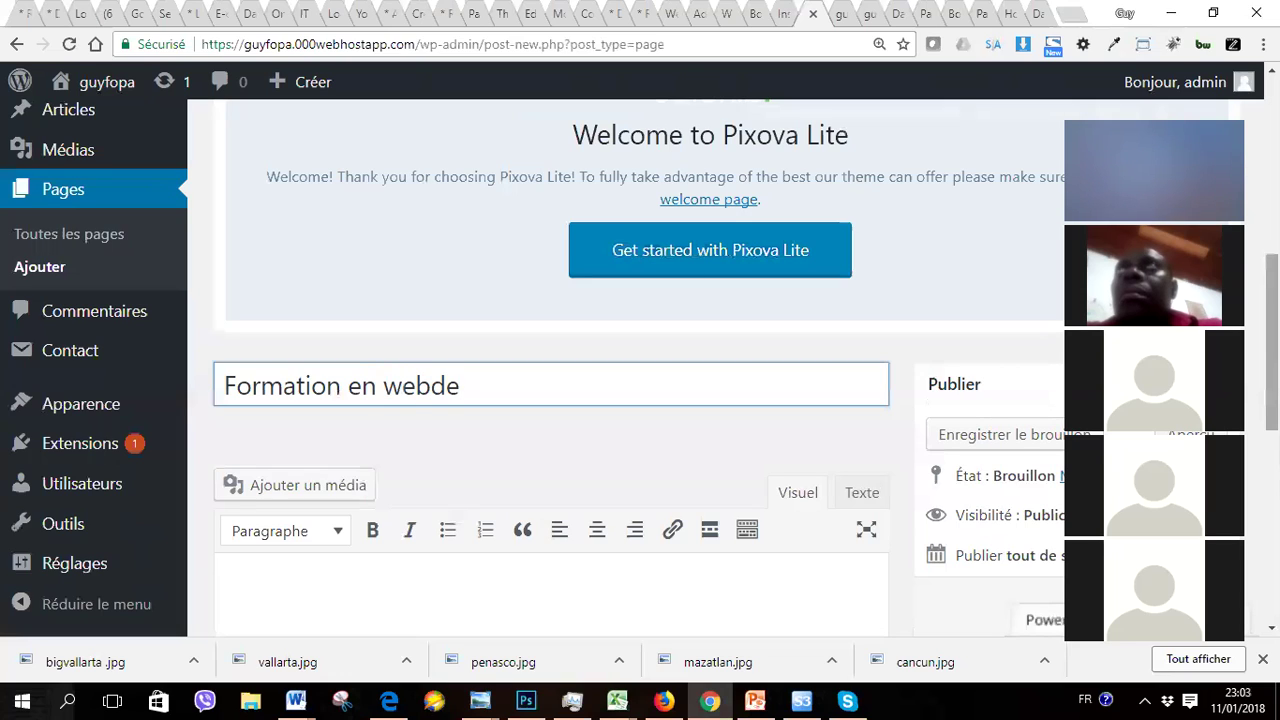
{"action": "type", "text": "si"}
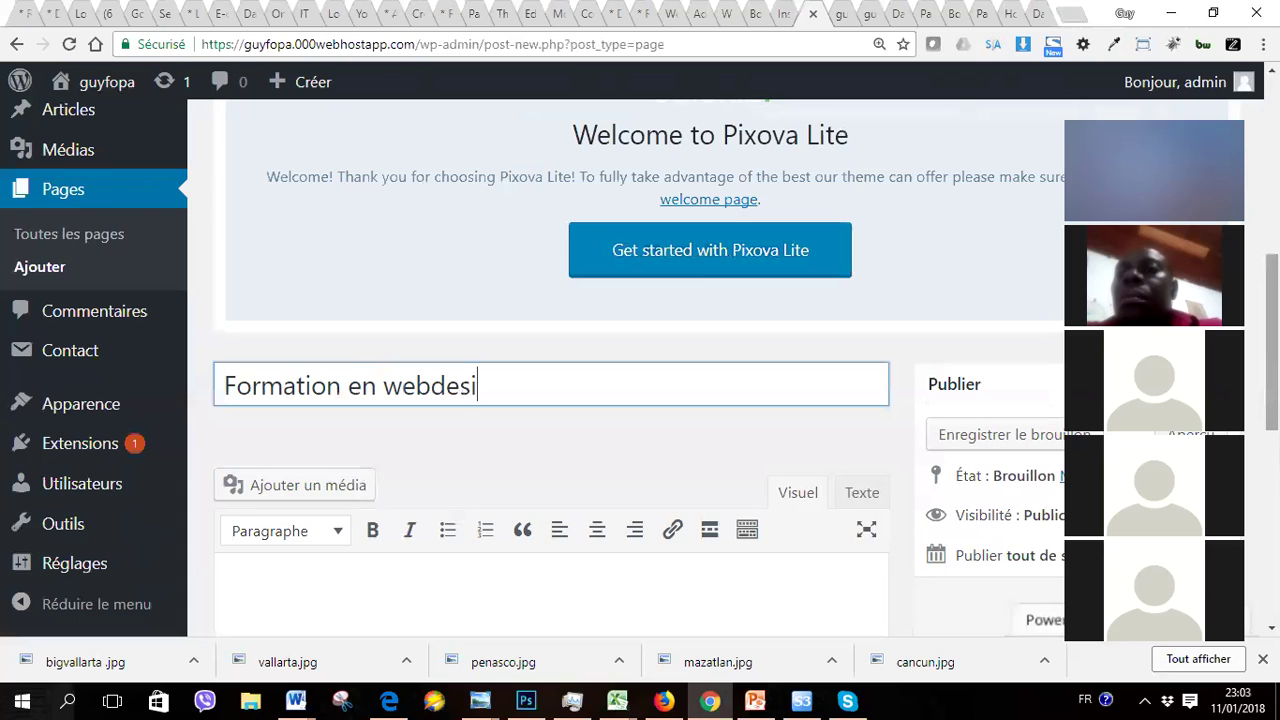
{"action": "type", "text": "gn"}
{"action": "key", "text": "Tab"}
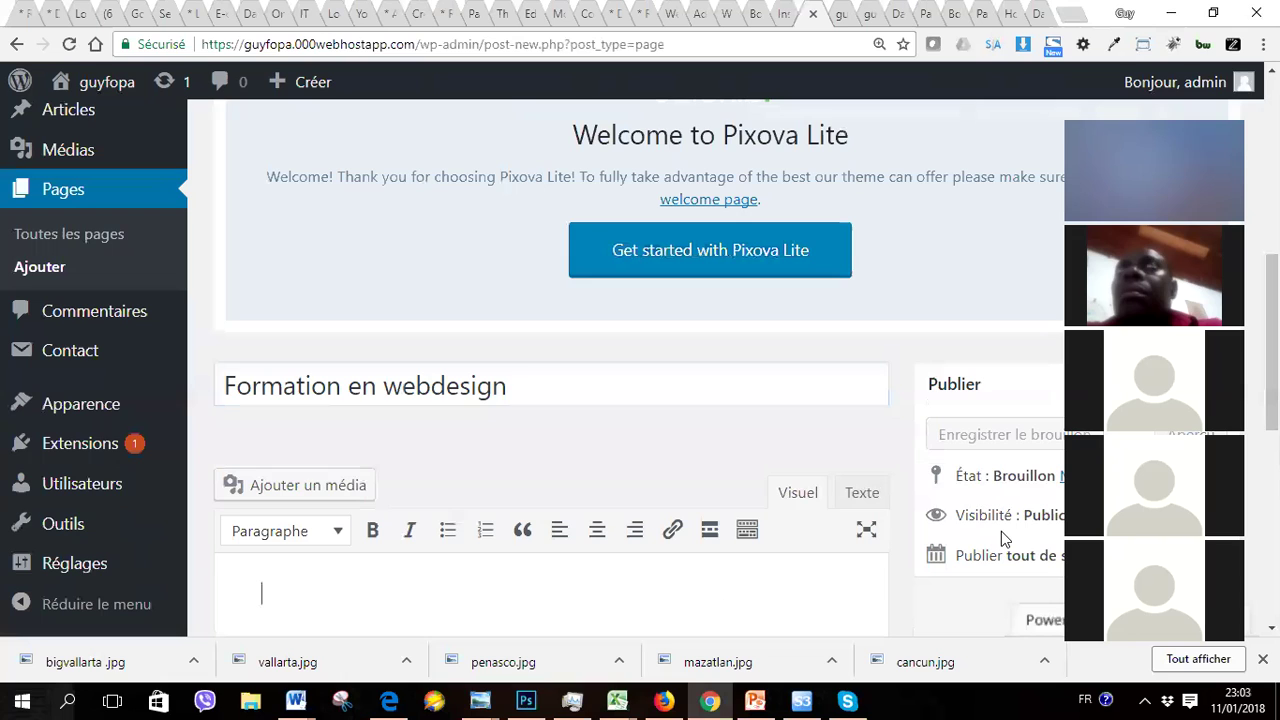
{"action": "scroll", "coordinate": [1005, 538], "scroll_direction": "down", "scroll_amount": 3}
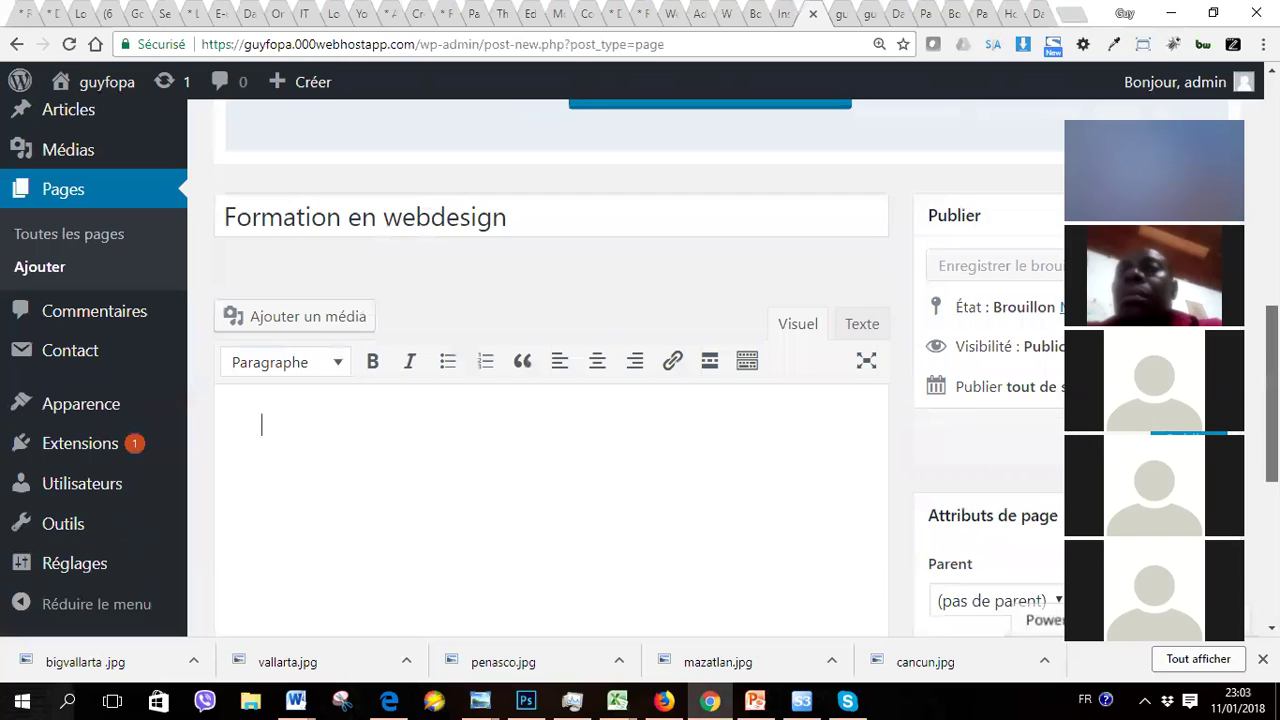
{"action": "scroll", "coordinate": [550, 450], "scroll_direction": "up", "scroll_amount": 1}
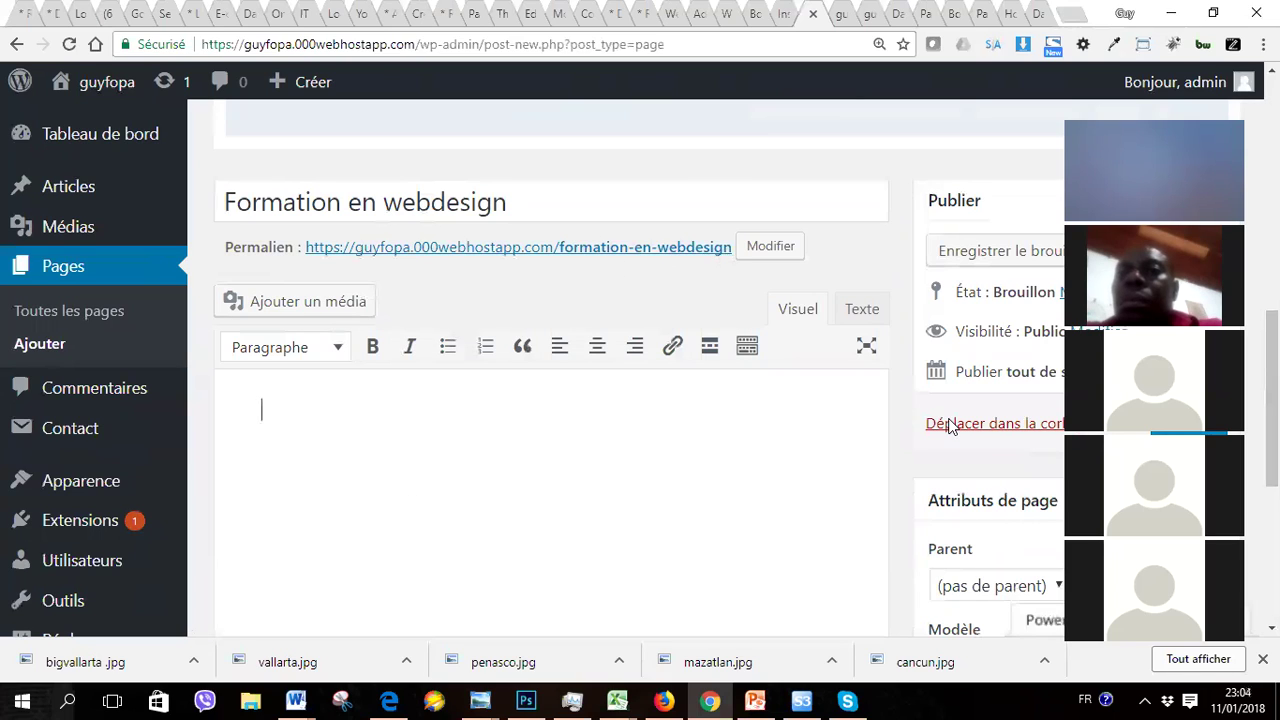
{"action": "scroll", "coordinate": [550, 400], "scroll_direction": "down", "scroll_amount": 1}
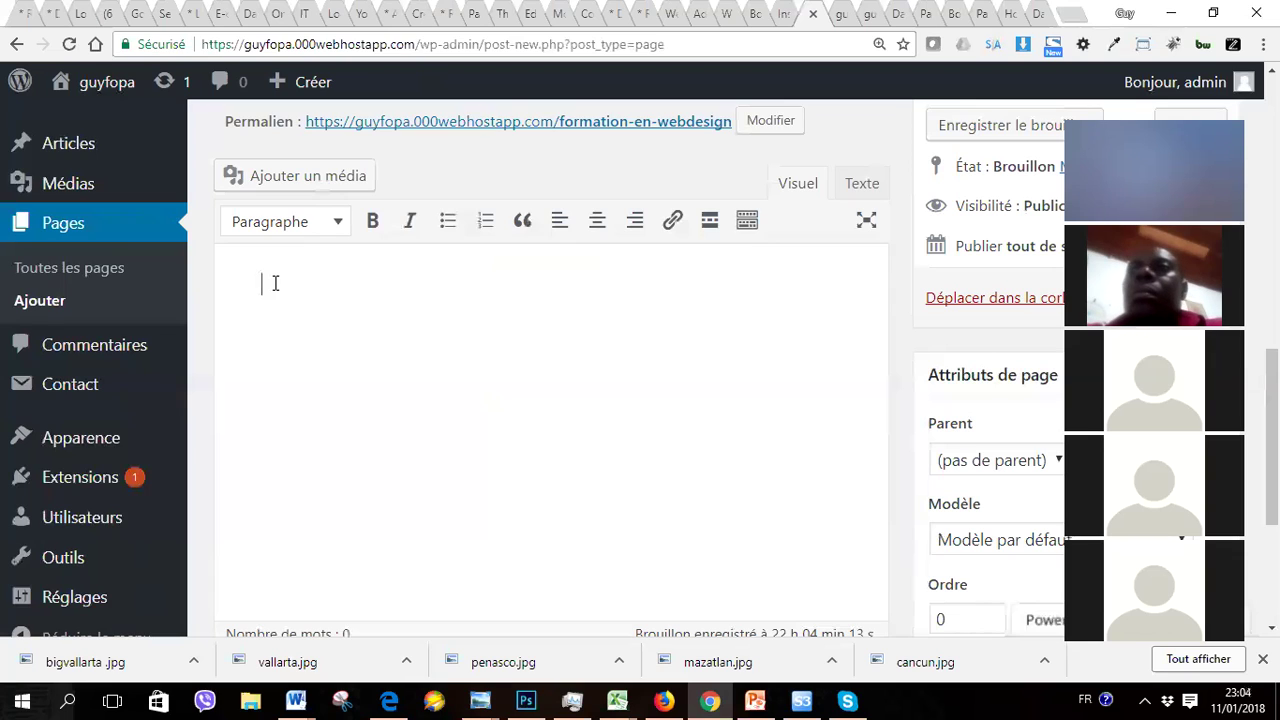
Step: Type 'Cours html' in the body and format it as a Titre 1 heading
{"action": "type", "text": "Cours"}
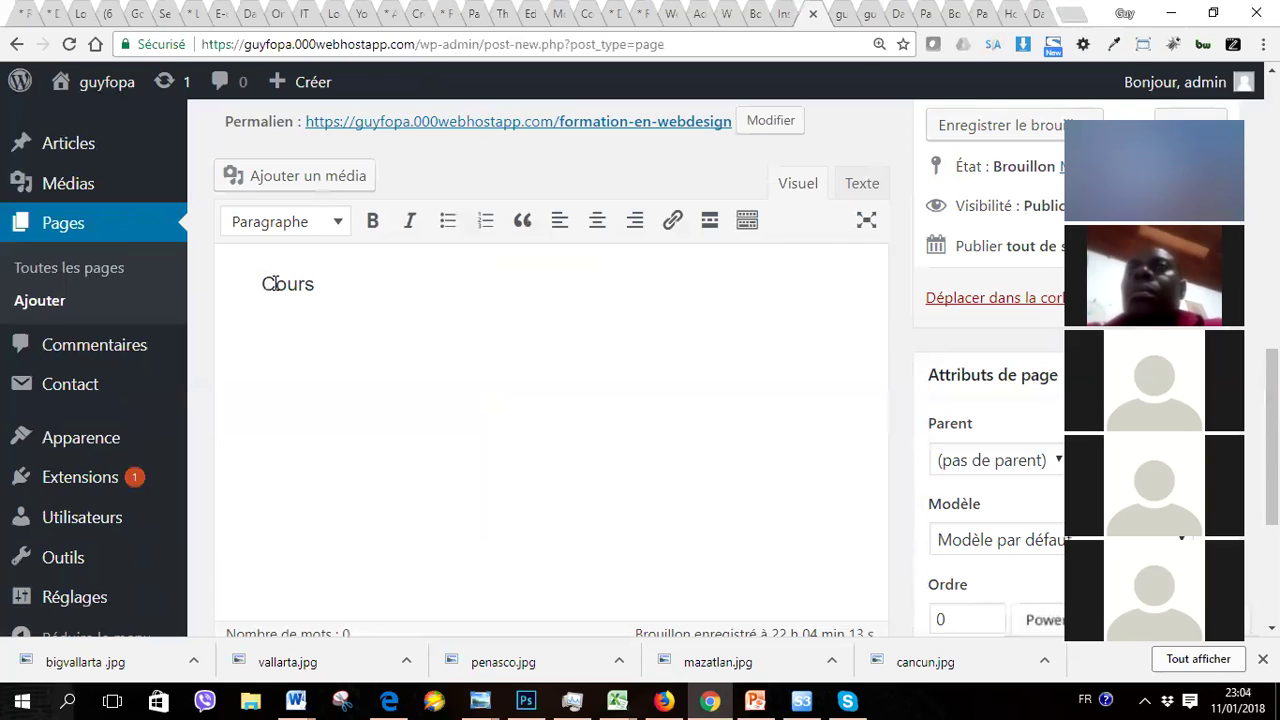
{"action": "type", "text": " html"}
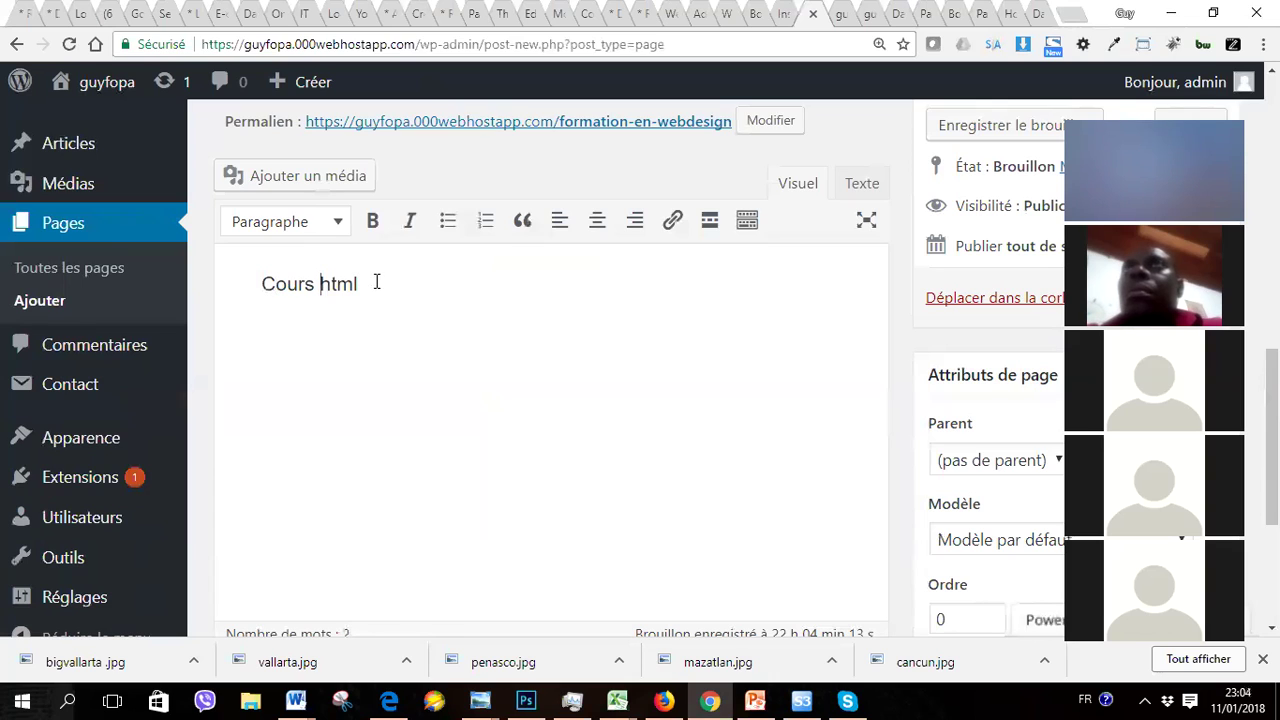
{"action": "left_click_drag", "start_coordinate": [372, 286], "coordinate": [256, 285]}
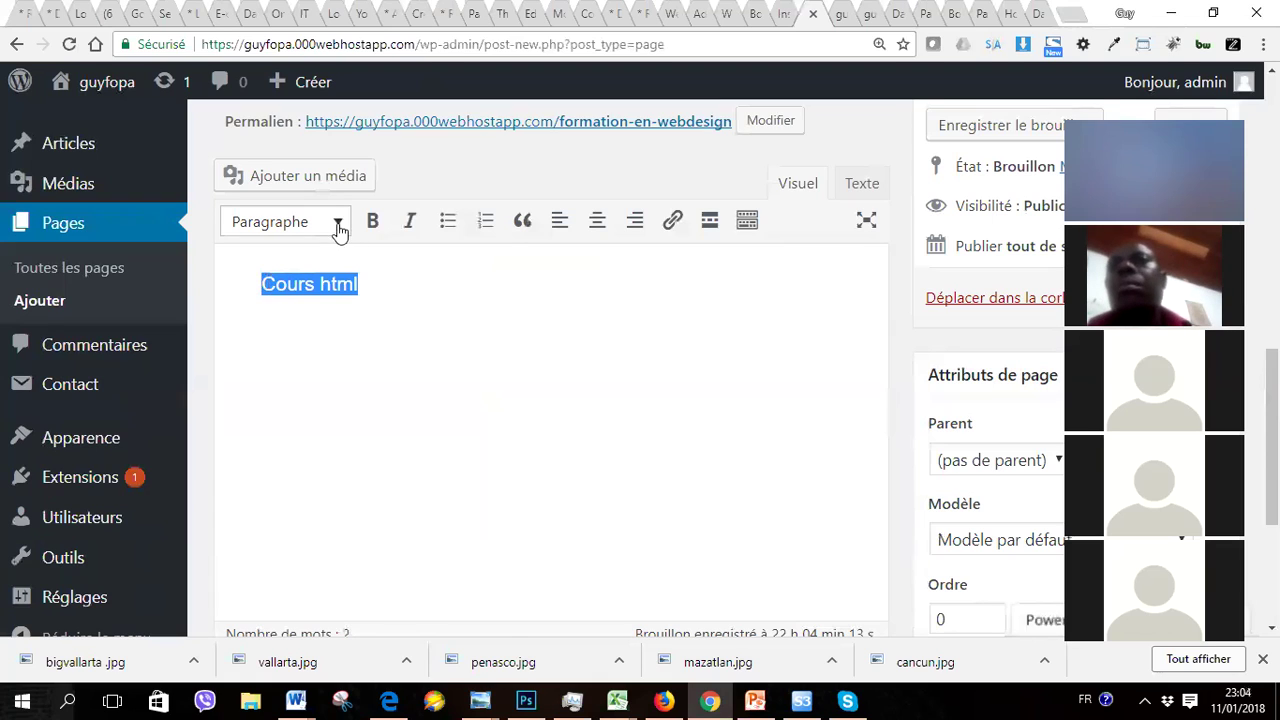
{"action": "left_click", "coordinate": [337, 224]}
{"action": "left_click", "coordinate": [297, 318]}
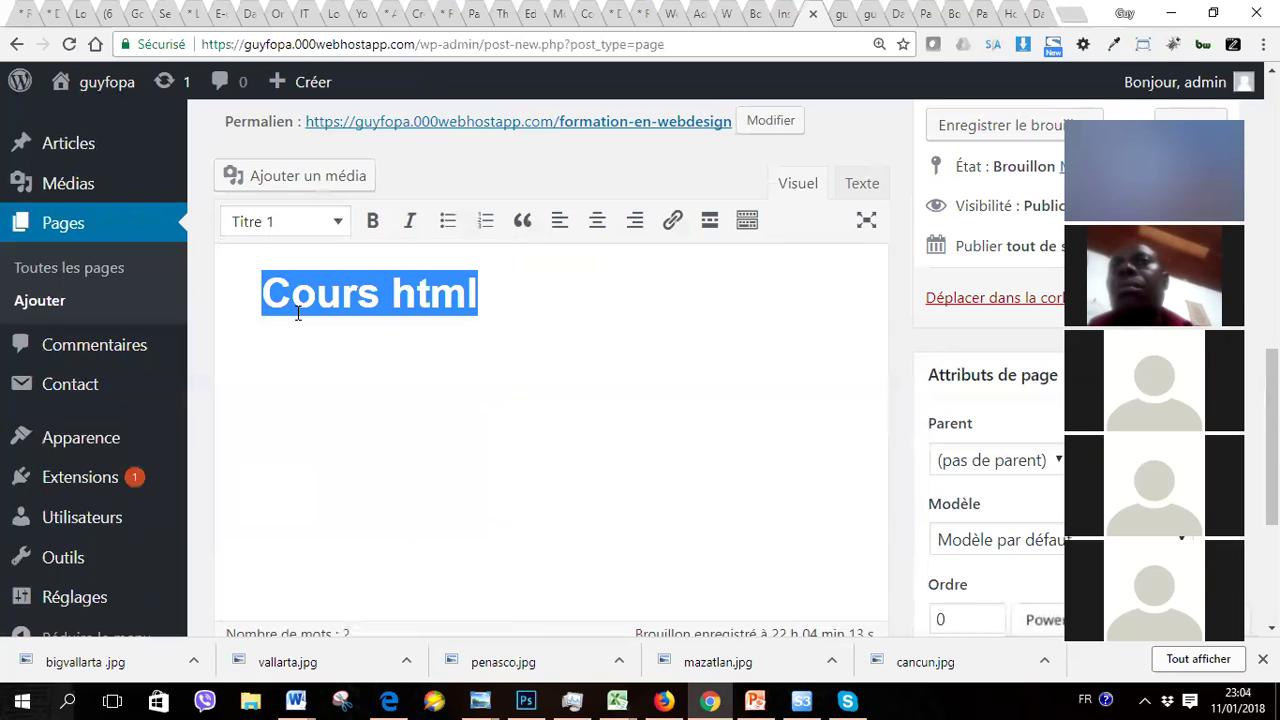
{"action": "left_click", "coordinate": [427, 378]}
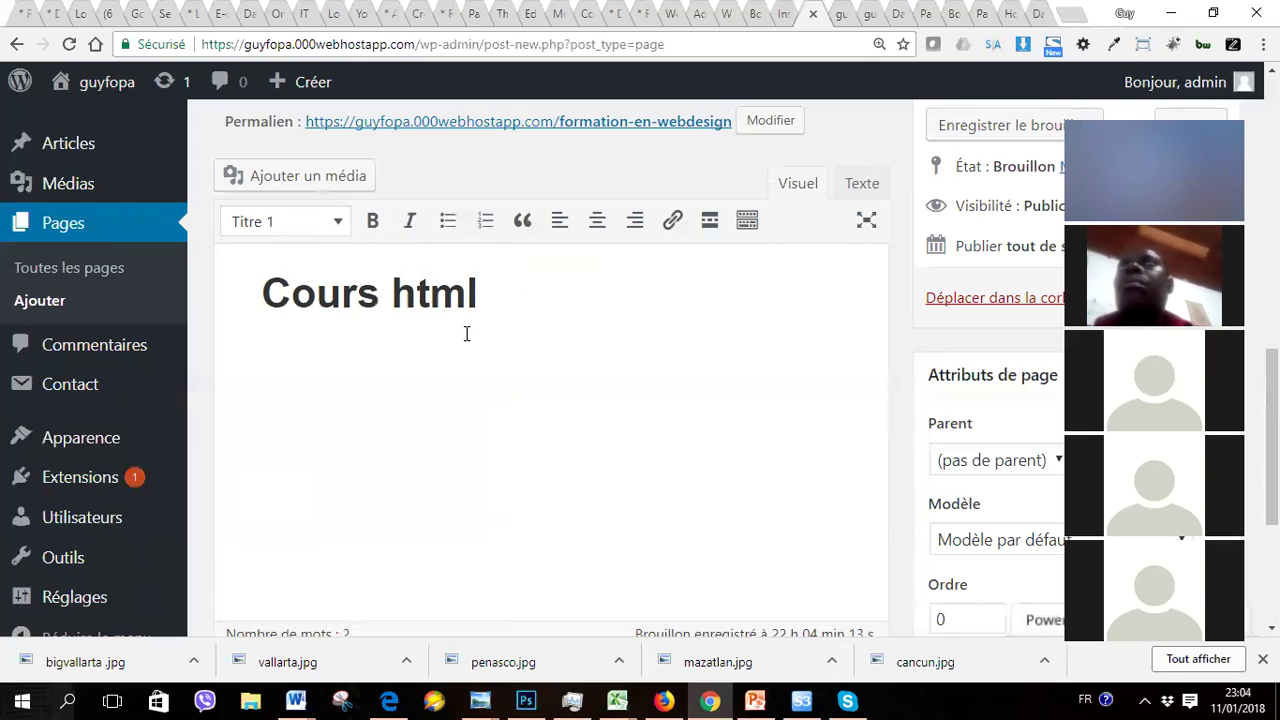
Step: Centre-align the Cours html heading and view it as HTML in the Texte tab
{"action": "left_click_drag", "start_coordinate": [475, 304], "coordinate": [259, 312]}
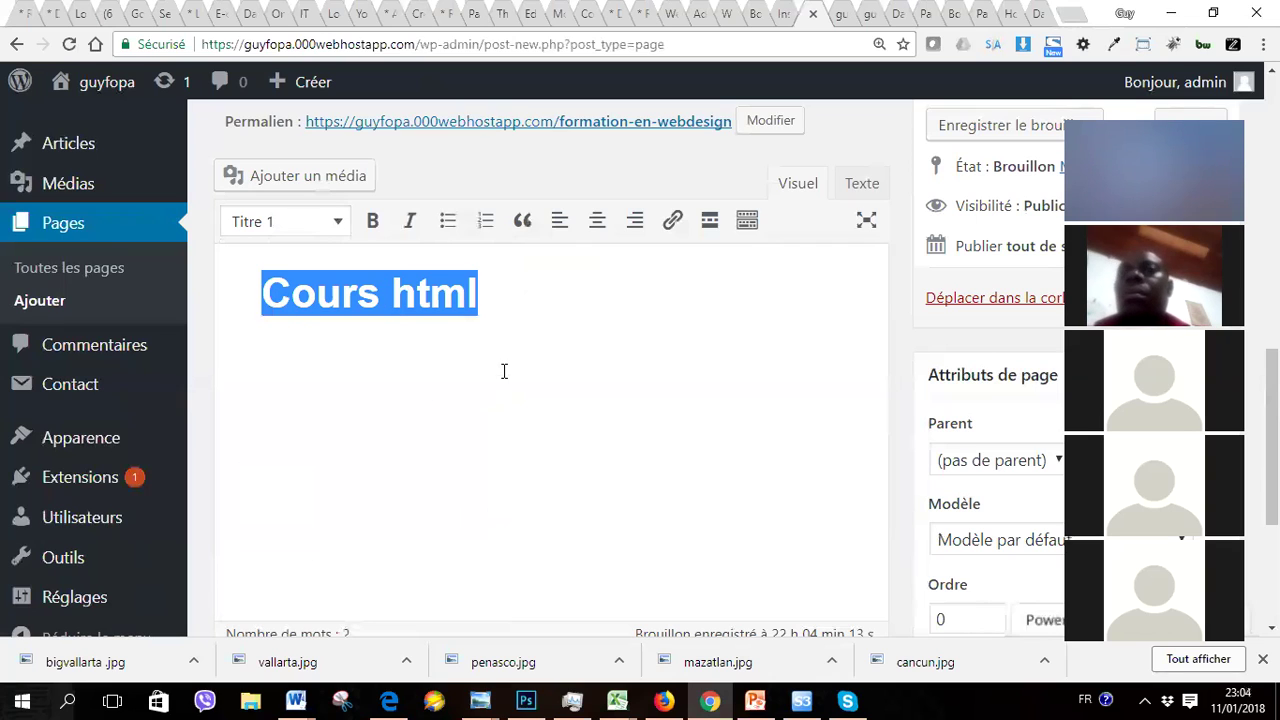
{"action": "left_click", "coordinate": [597, 222]}
{"action": "left_click", "coordinate": [620, 392]}
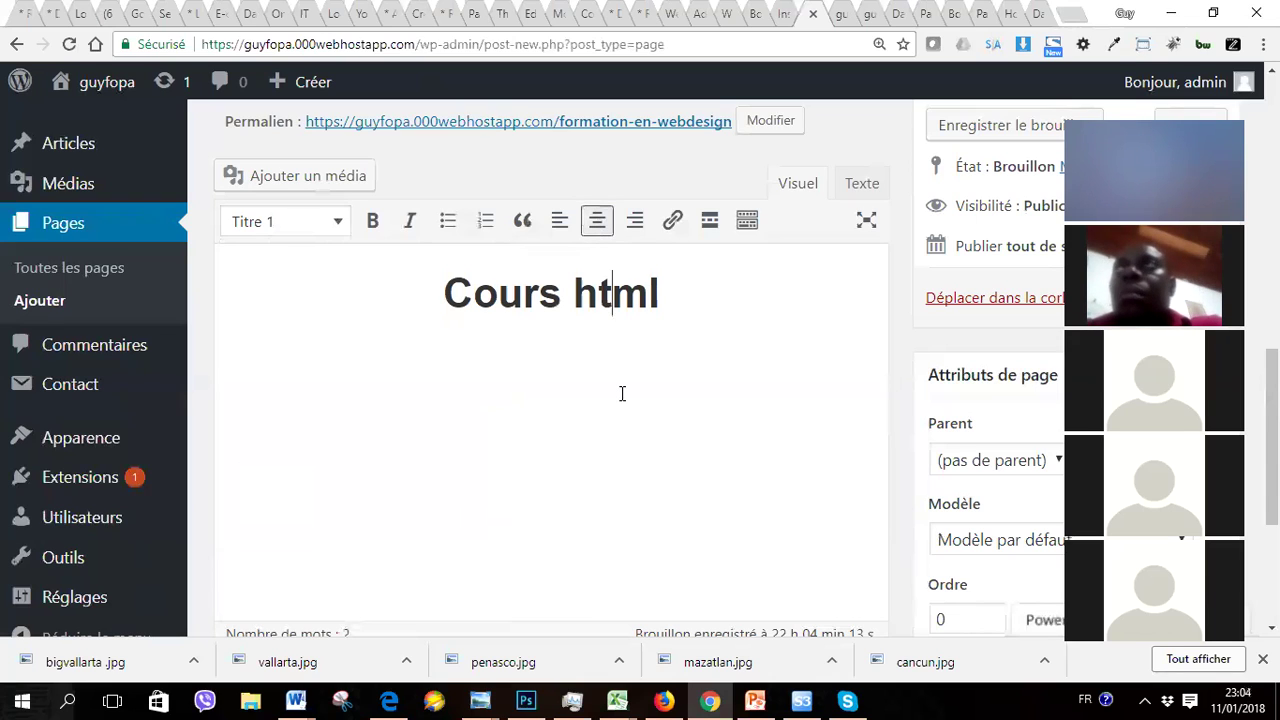
{"action": "left_click", "coordinate": [862, 186]}
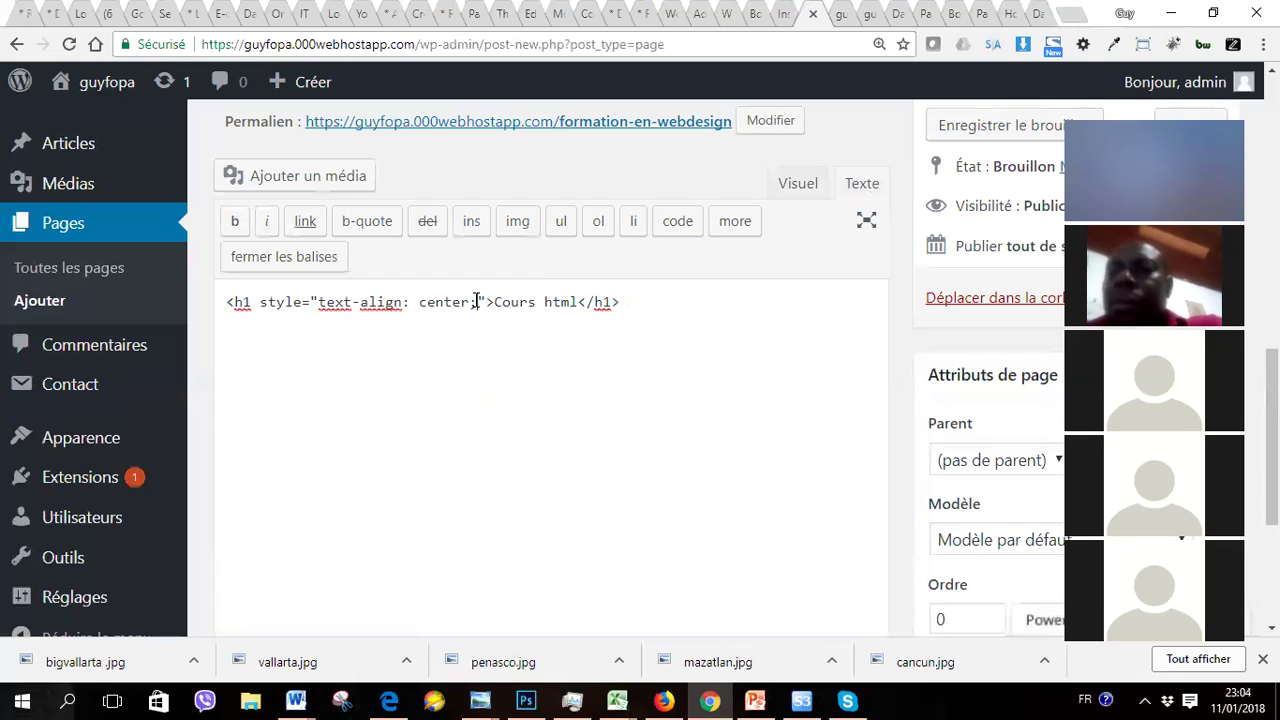
Step: Add color:#023521 after text-align: center in the h1 style attribute
{"action": "left_click", "coordinate": [476, 301]}
{"action": "type", "text": "color:"}
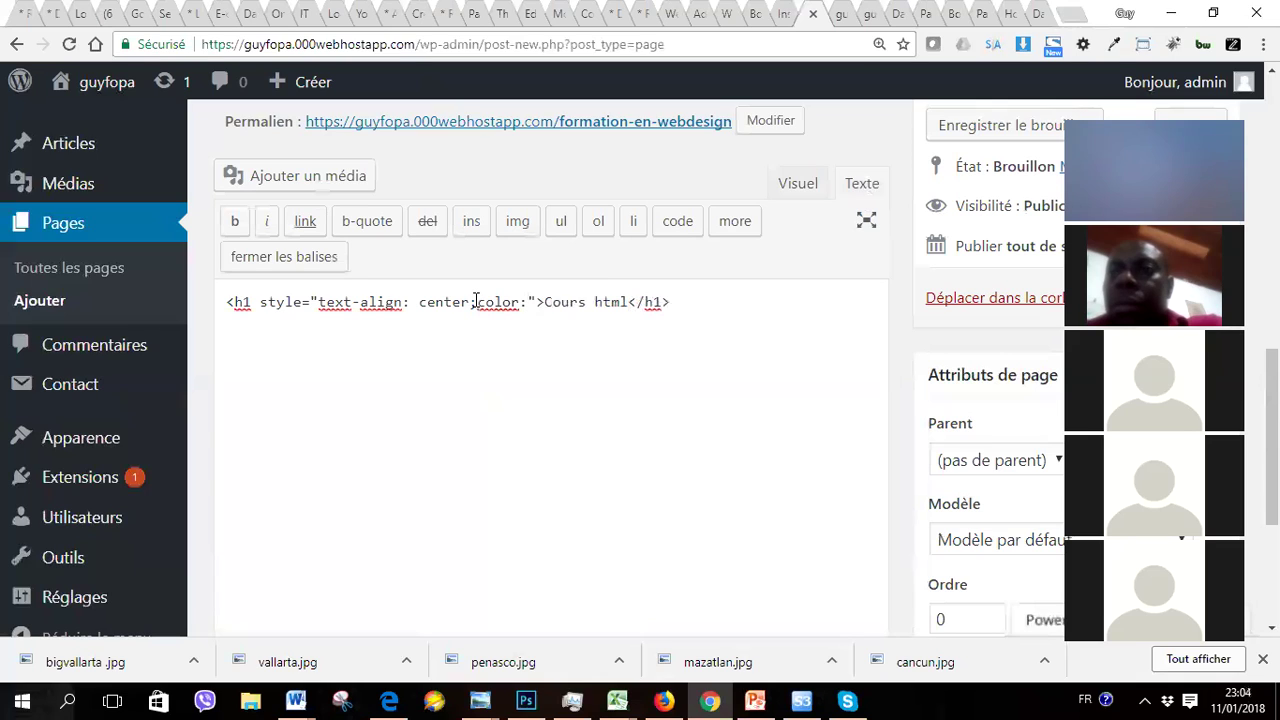
{"action": "type", "text": "#"}
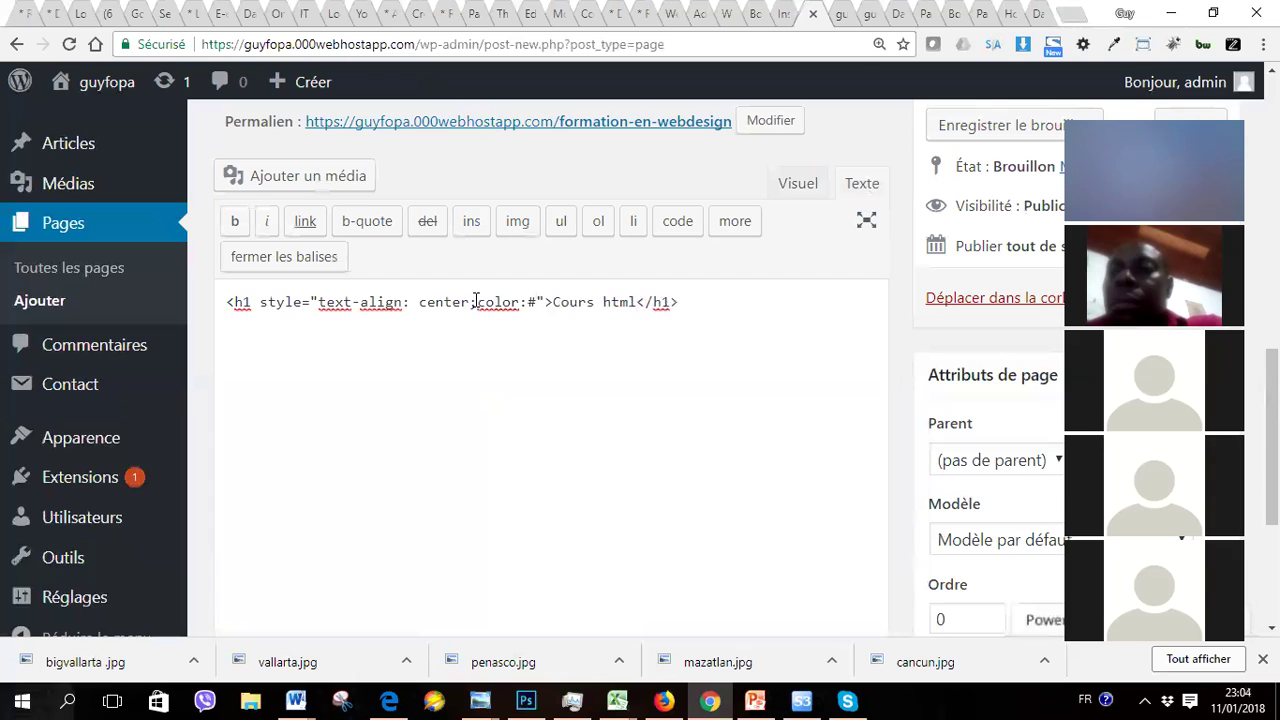
{"action": "type", "text": "0"}
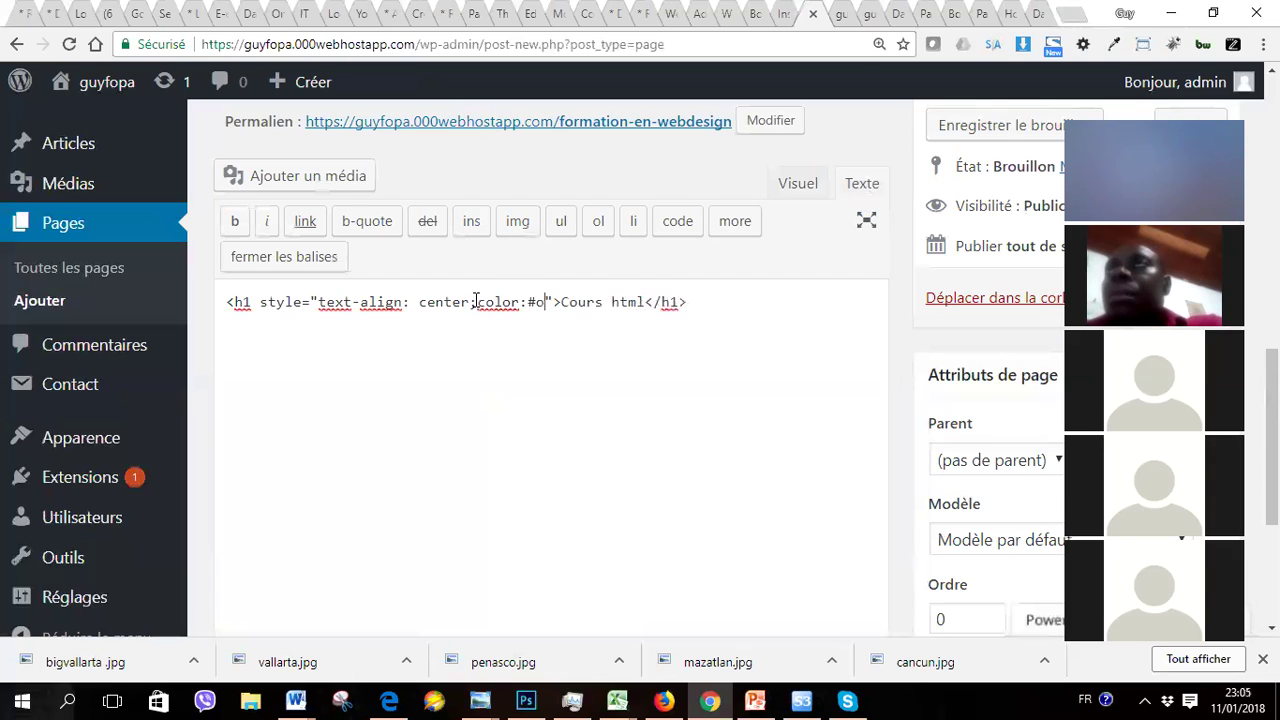
{"action": "key", "text": "BackSpace"}
{"action": "type", "text": "02"}
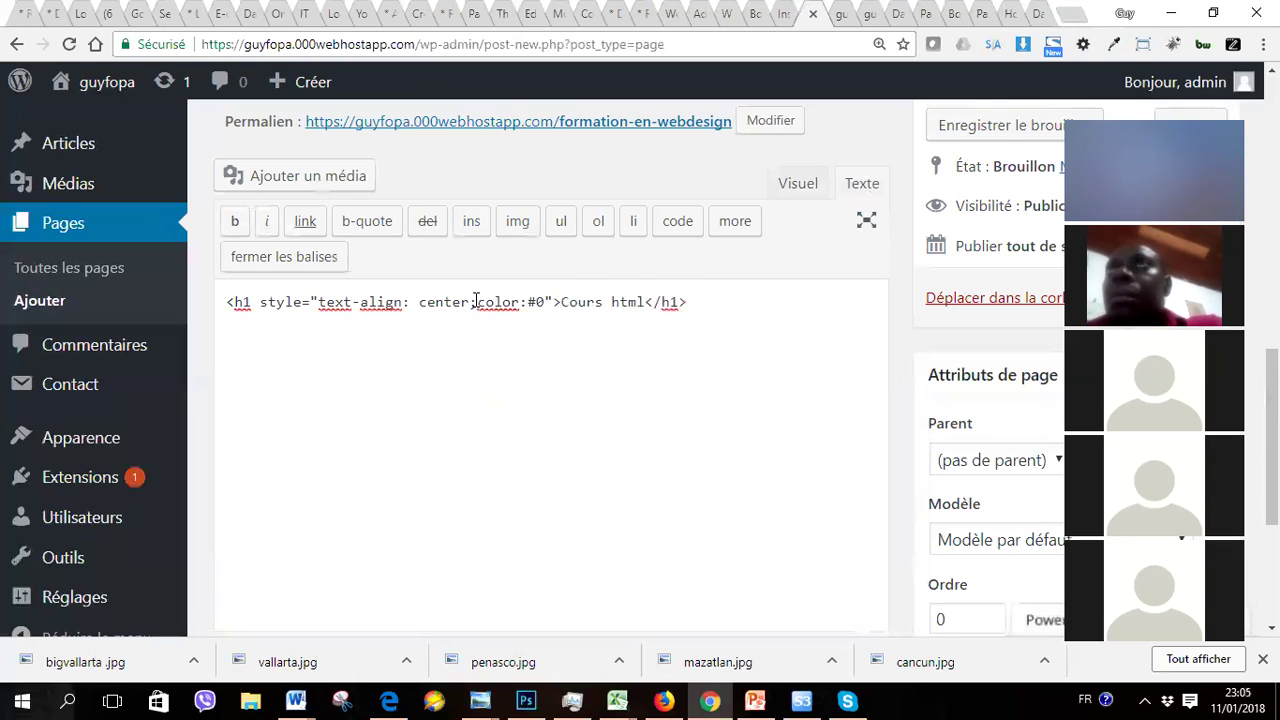
{"action": "type", "text": "35"}
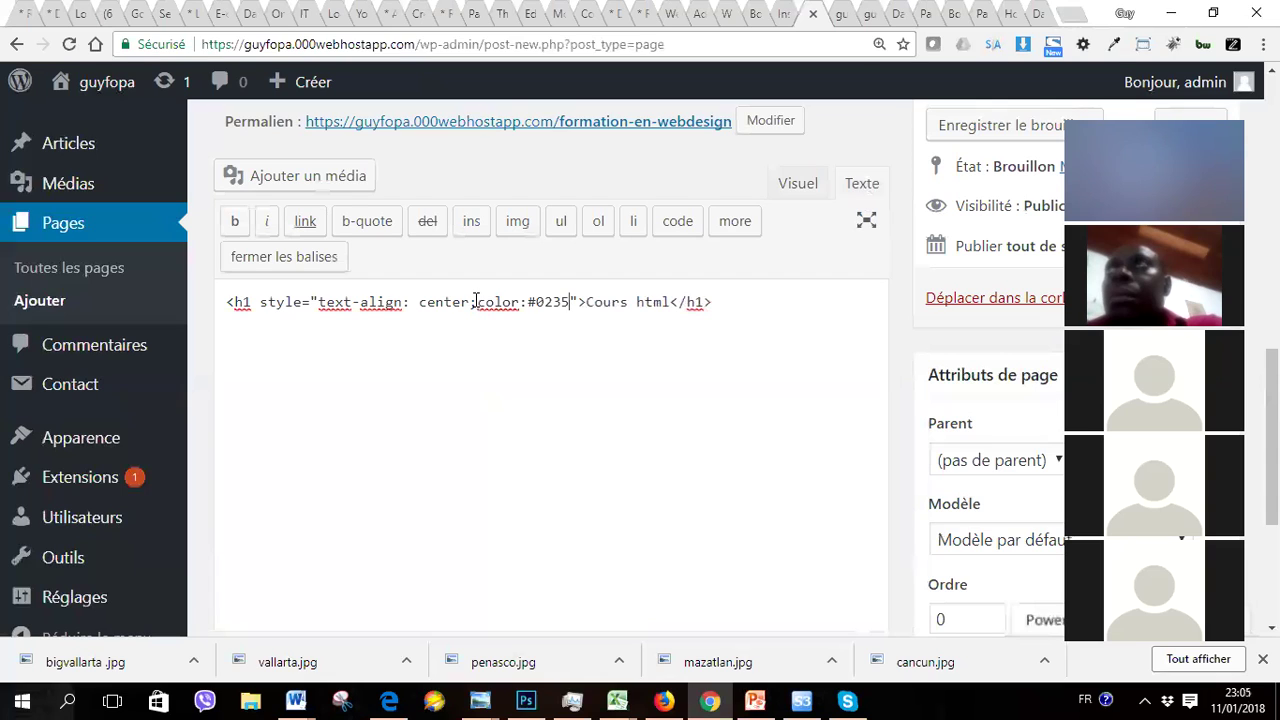
{"action": "type", "text": "2"}
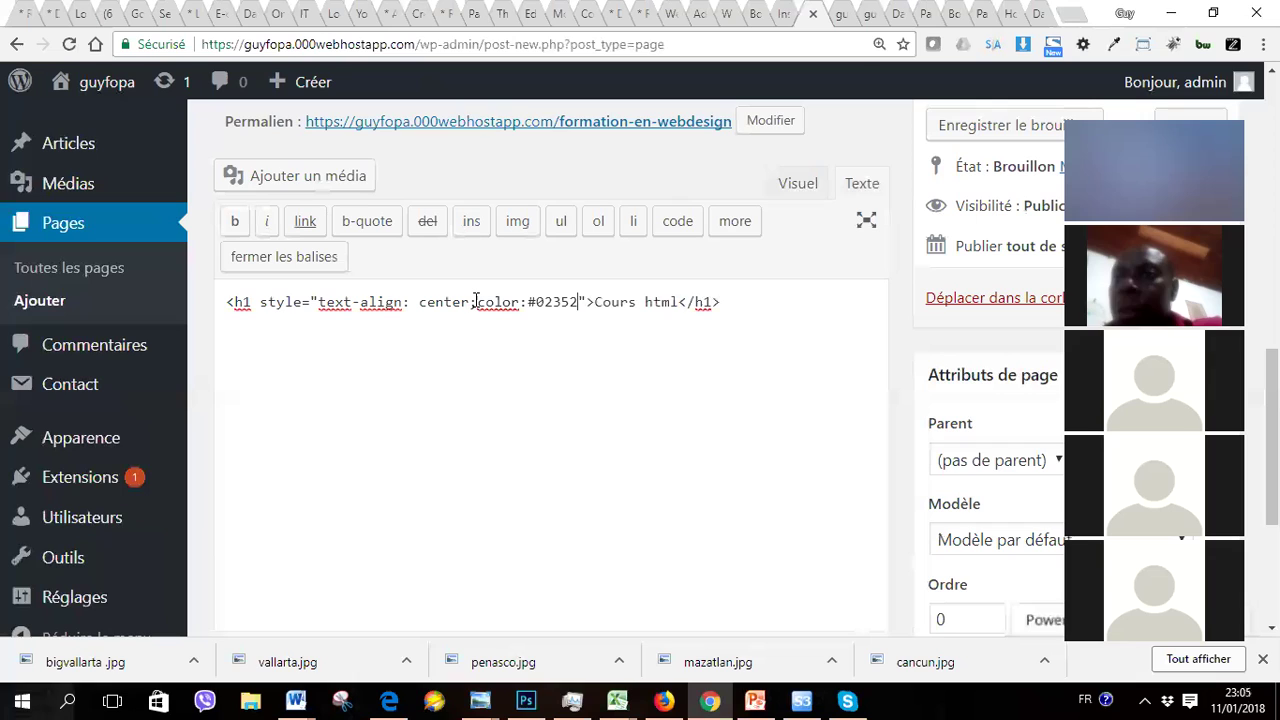
{"action": "type", "text": "1;"}
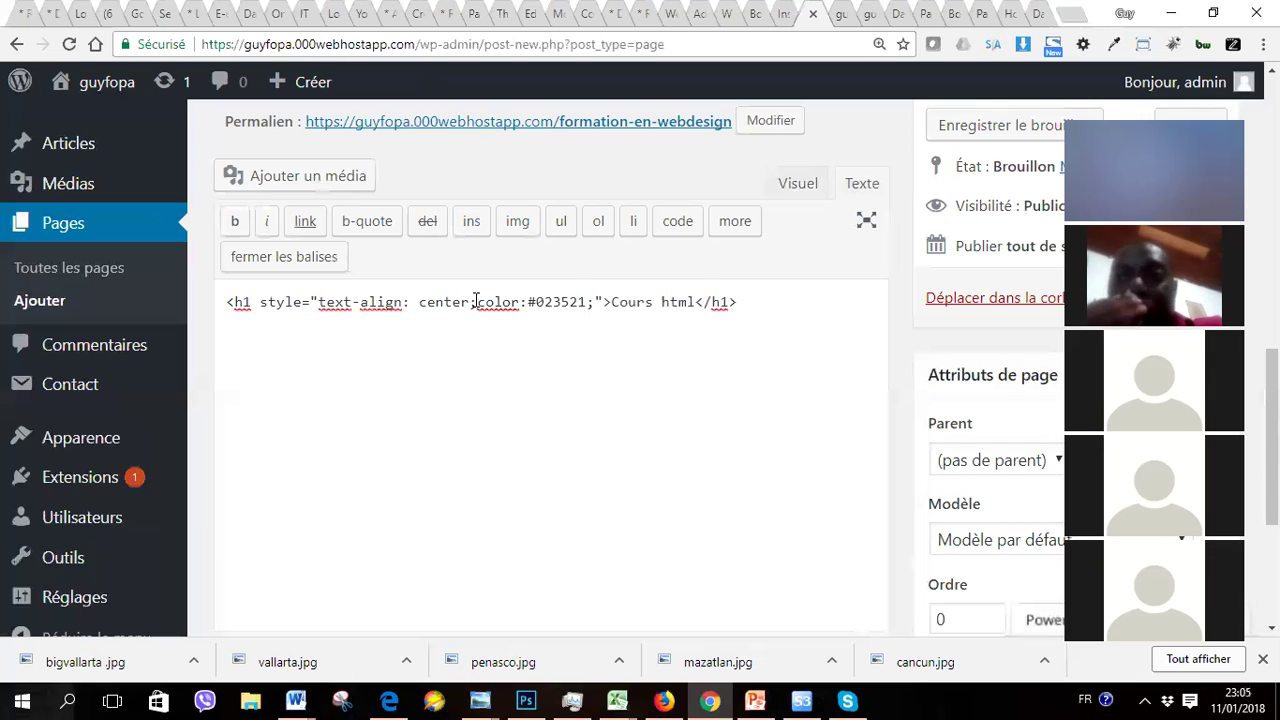
{"action": "left_click", "coordinate": [810, 185]}
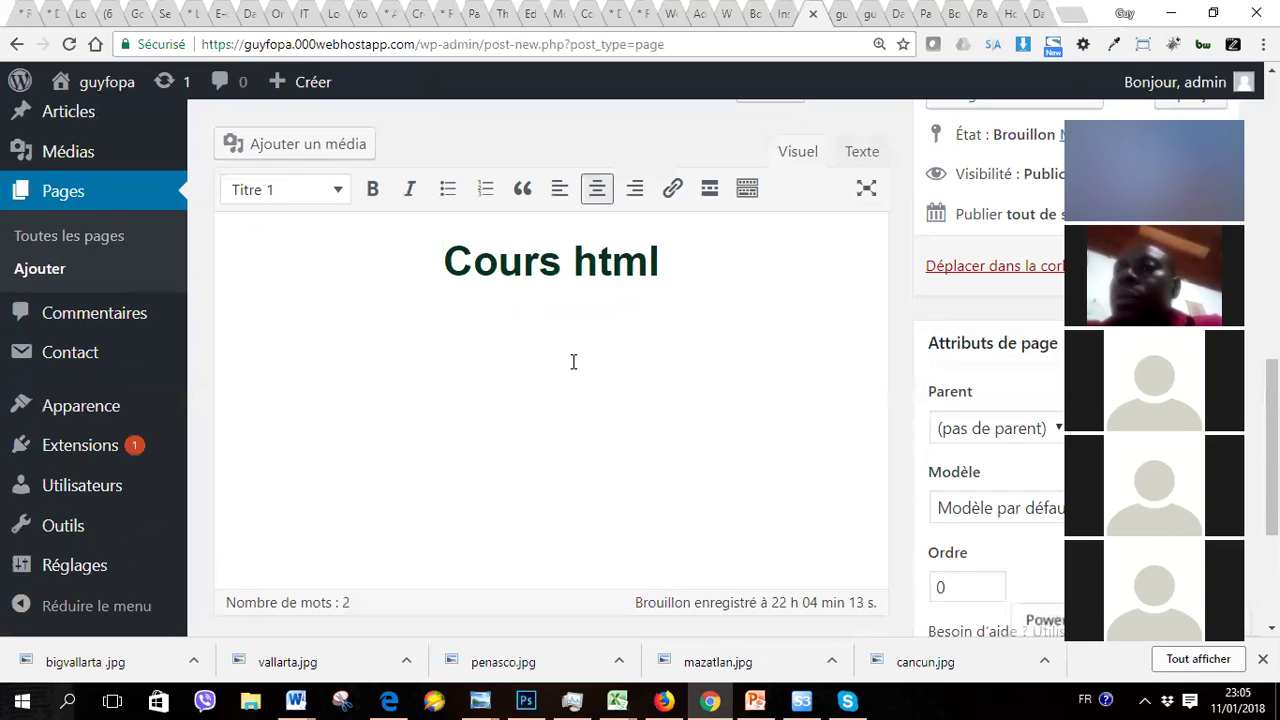
Step: Start an empty paragraph after the Cours html heading and bring up Add Media
{"action": "left_click", "coordinate": [699, 270]}
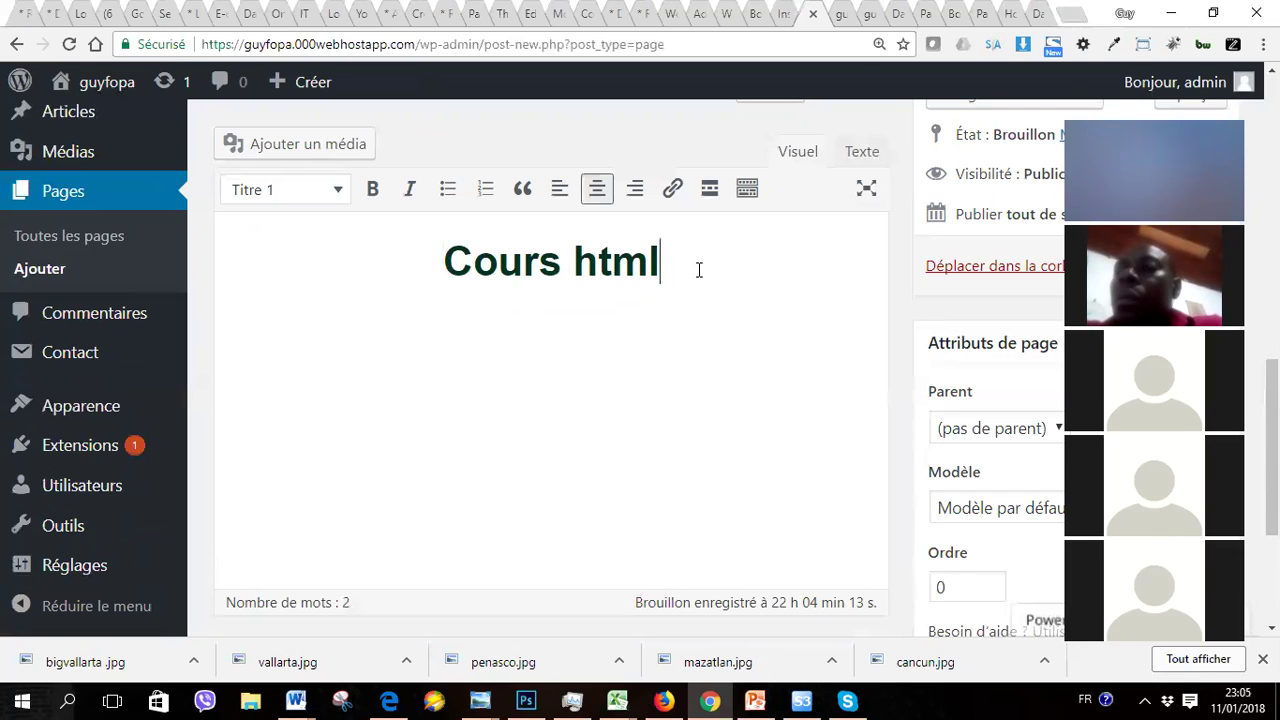
{"action": "key", "text": "Return"}
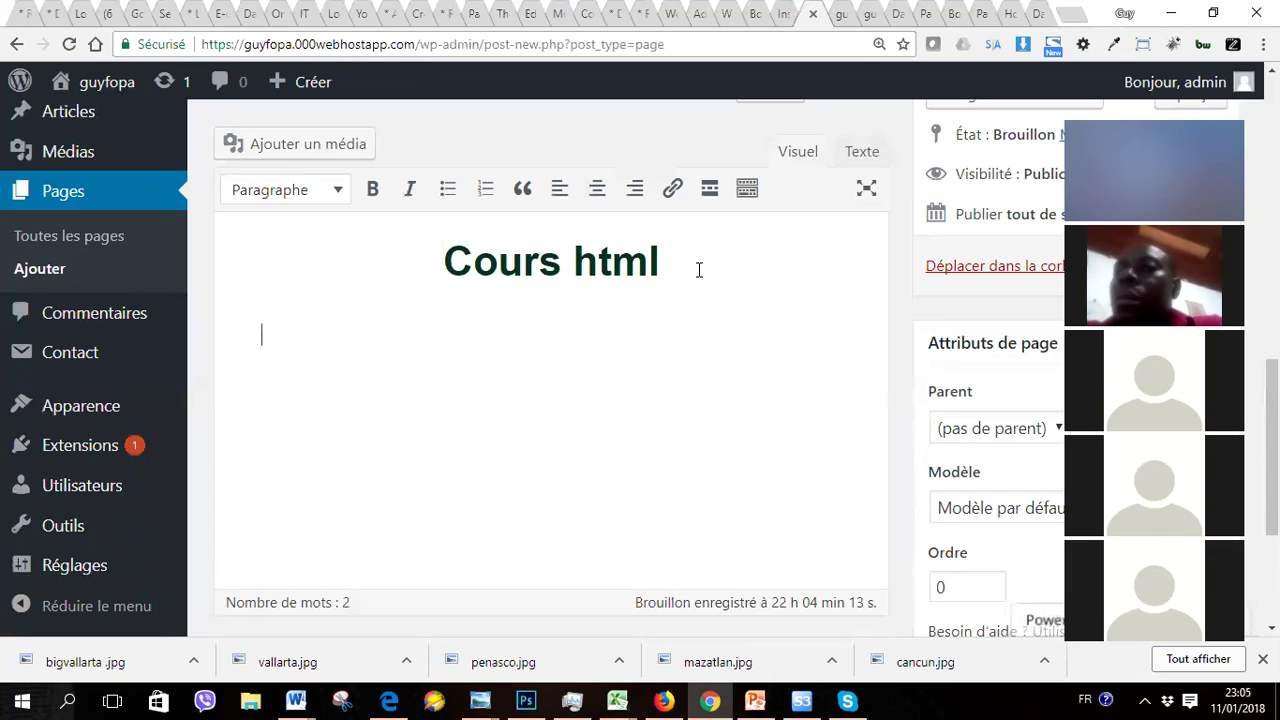
{"action": "mouse_move", "coordinate": [299, 82]}
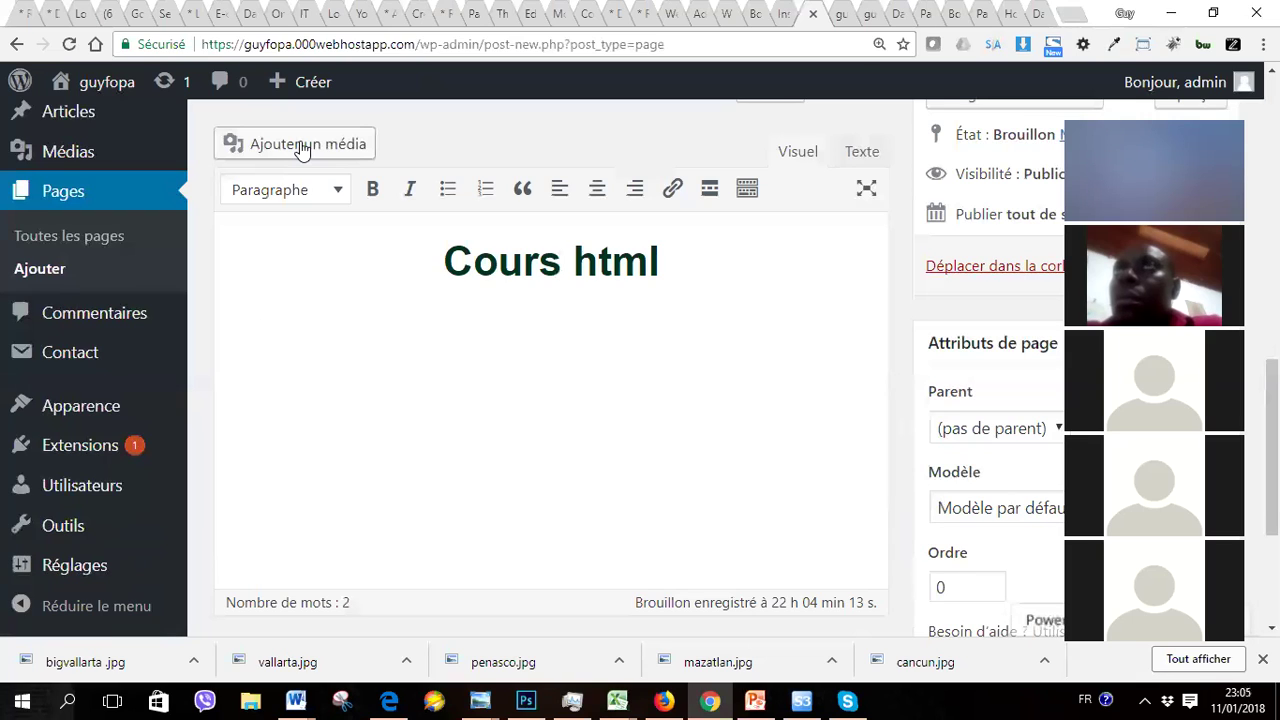
{"action": "left_click", "coordinate": [284, 148]}
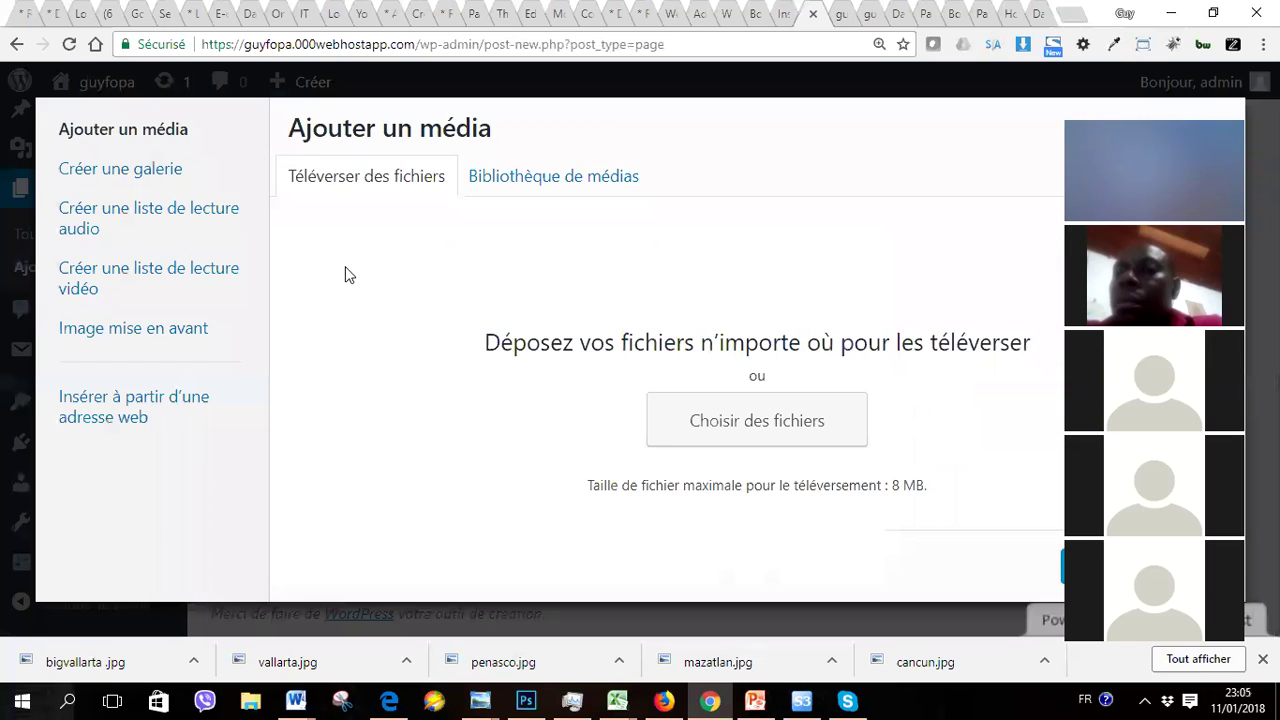
Step: Check the Bibliothèque de médias, then open the file picker from Téléverser des fichiers
{"action": "left_click", "coordinate": [528, 188]}
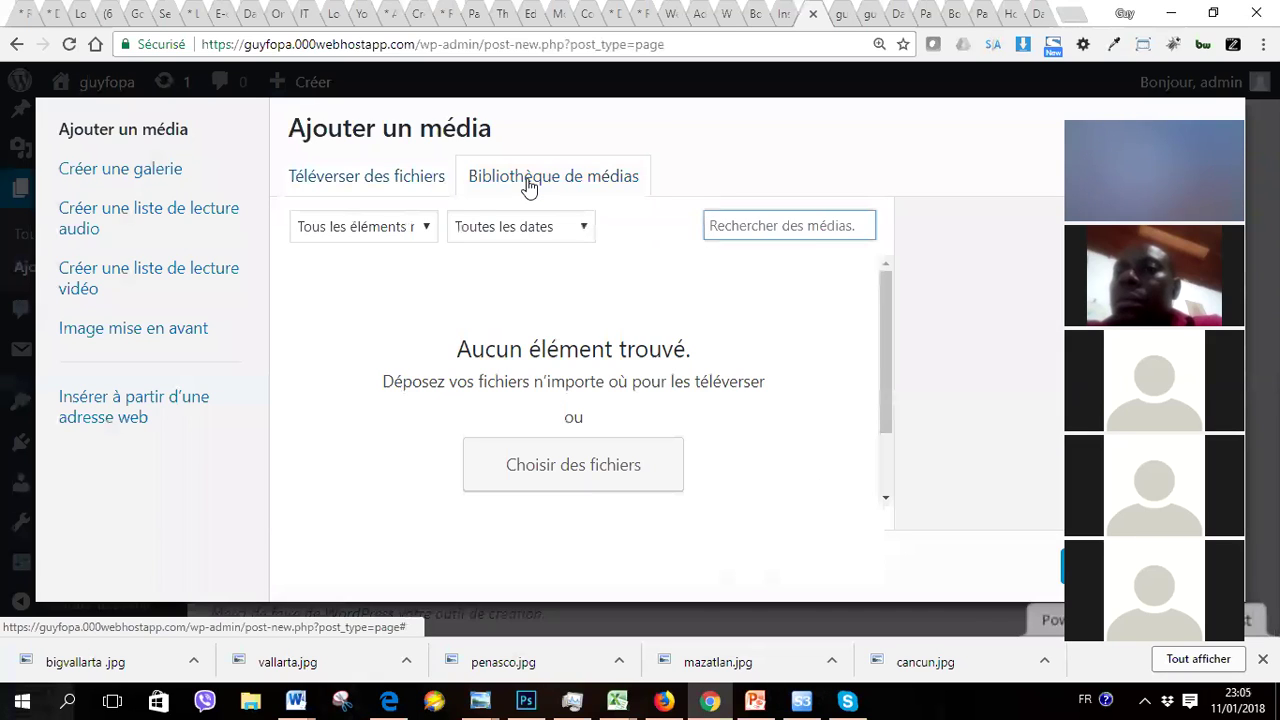
{"action": "left_click", "coordinate": [385, 180]}
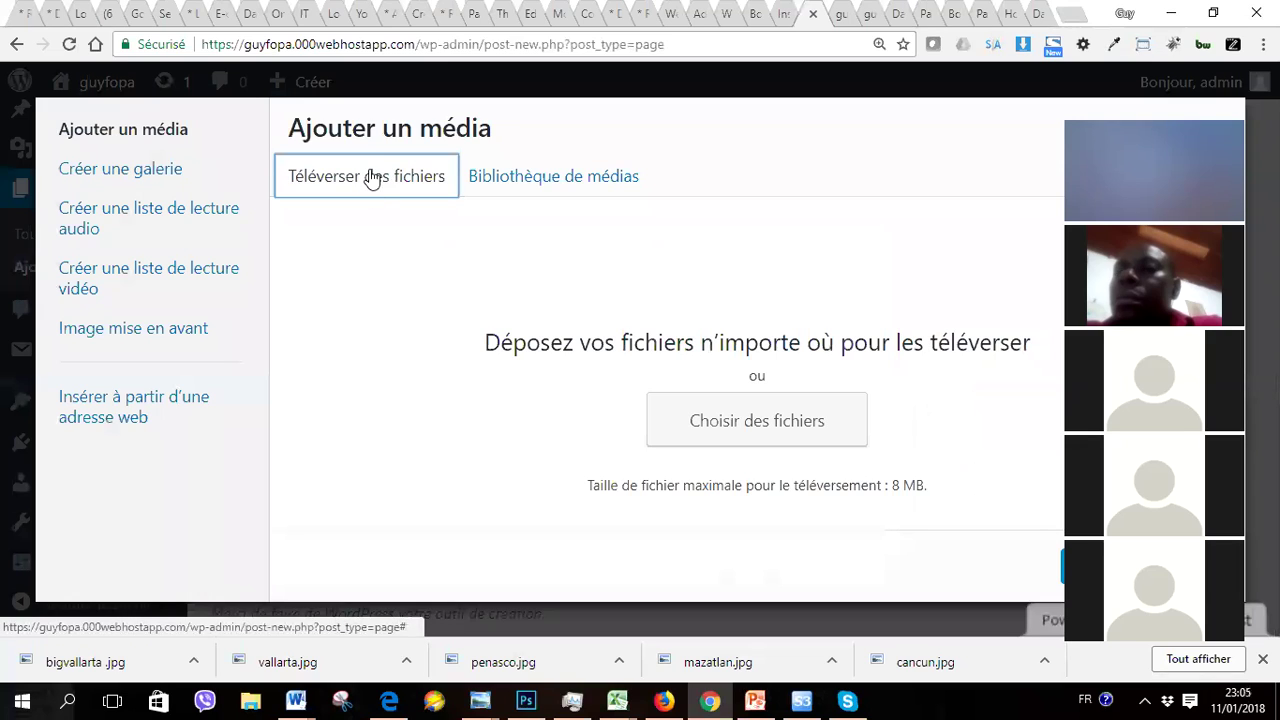
{"action": "left_click", "coordinate": [762, 416]}
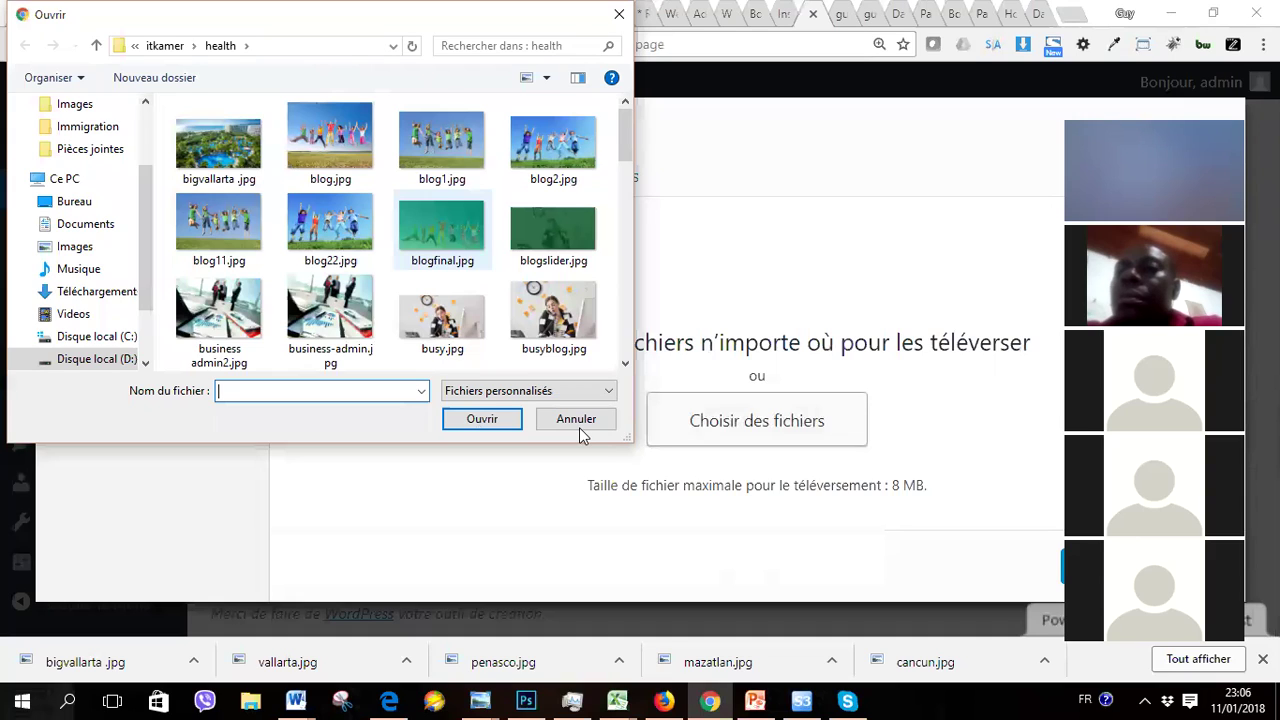
Step: Upload blogfinal.jpg (1313 × 750) from the health folder
{"action": "left_click", "coordinate": [455, 241]}
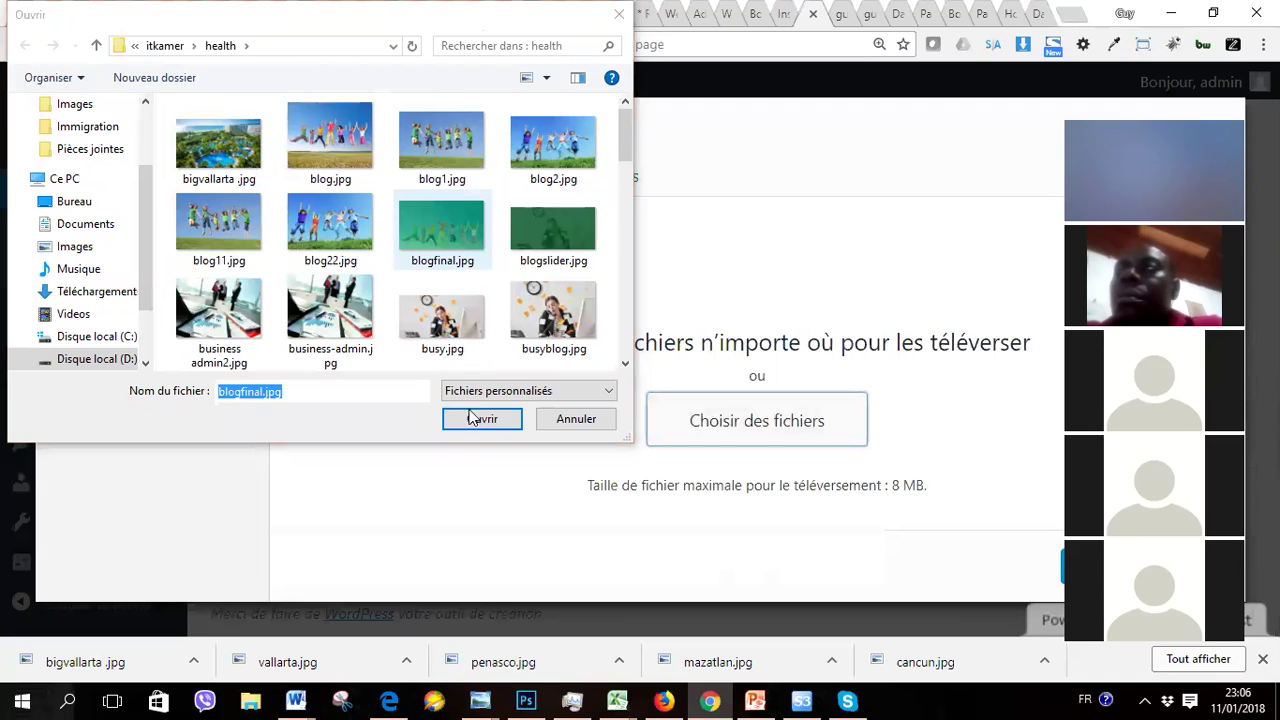
{"action": "left_click", "coordinate": [481, 419]}
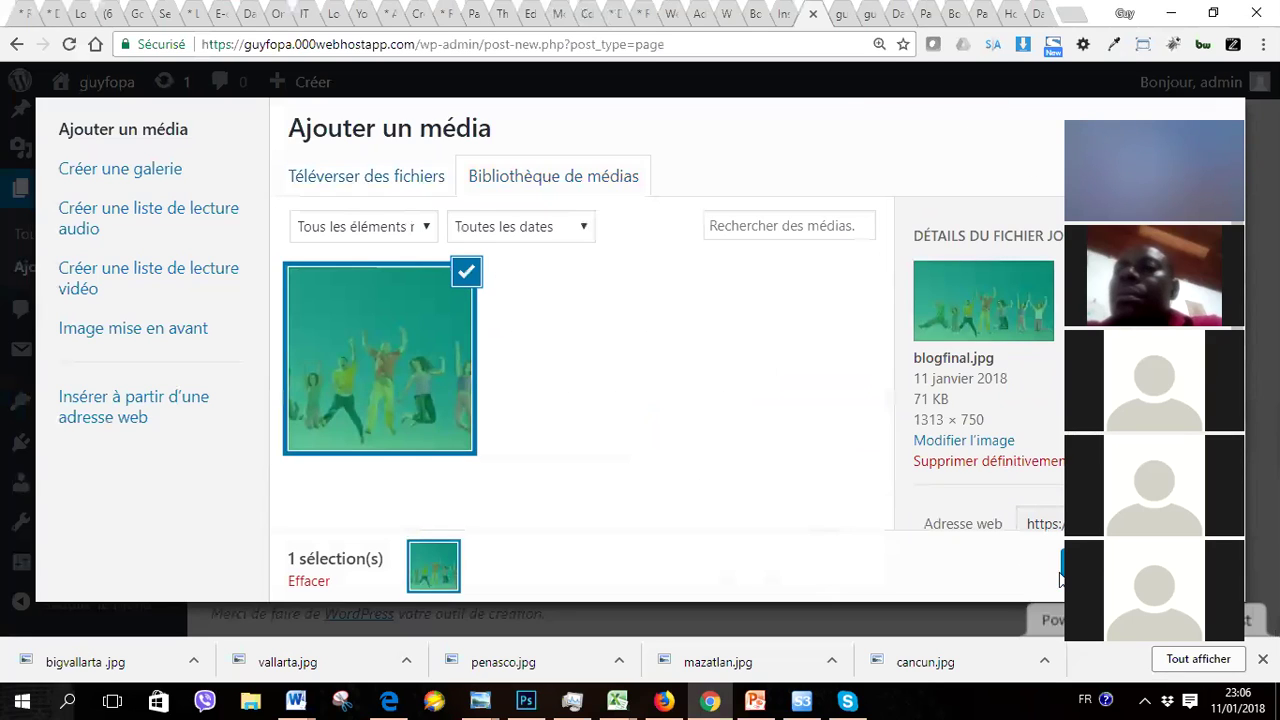
Step: Insert blogfinal.jpg below the heading as a centred, medium 300 × 171 image
{"action": "left_click", "coordinate": [1100, 567]}
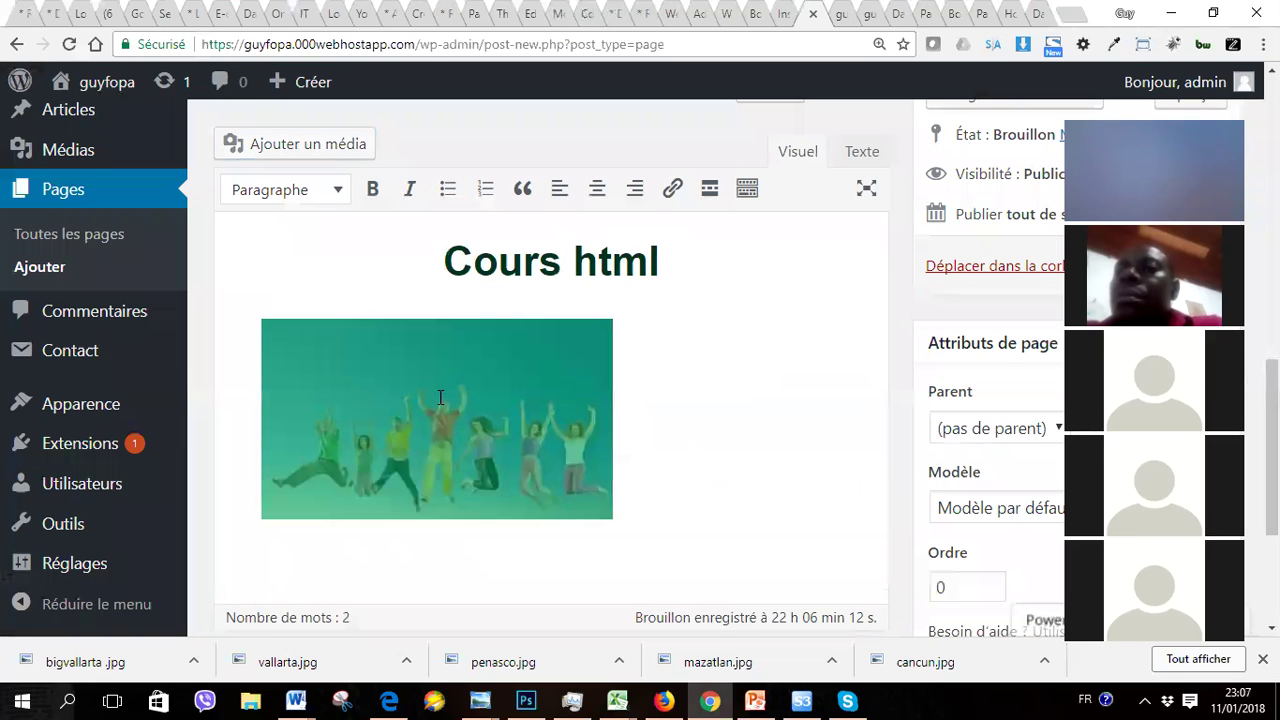
{"action": "left_click", "coordinate": [440, 398]}
{"action": "left_click", "coordinate": [380, 290]}
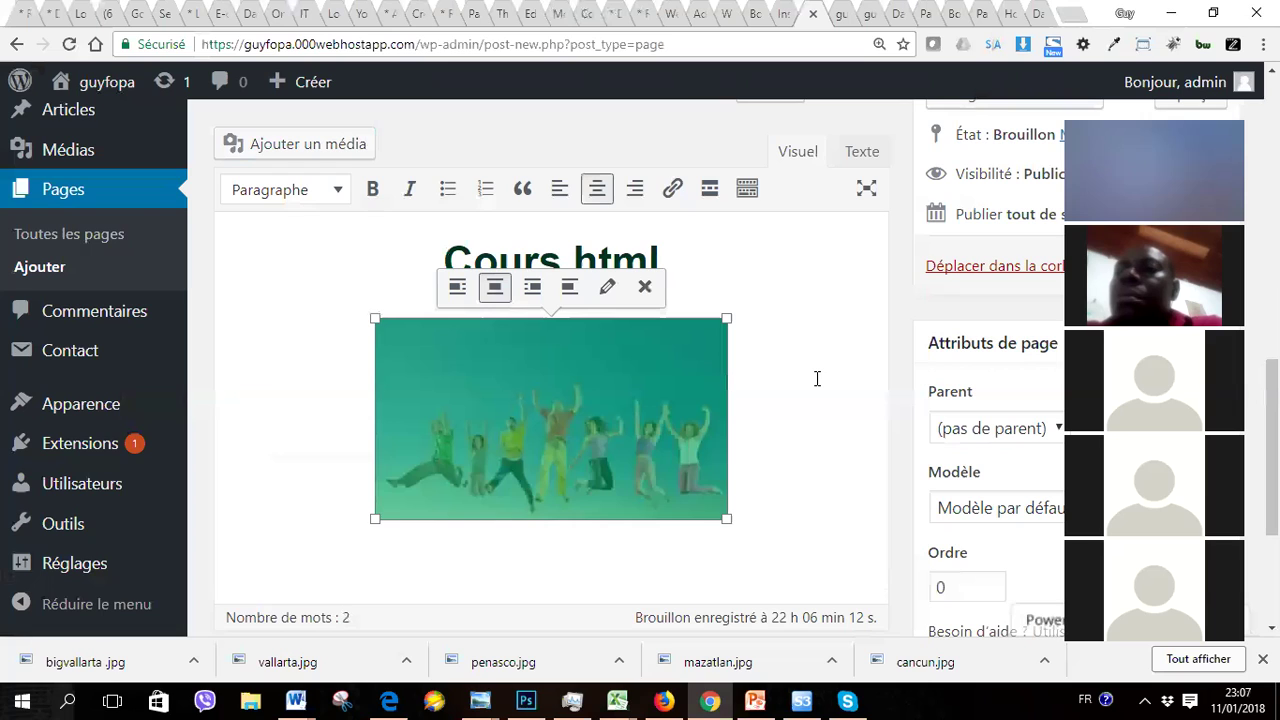
{"action": "left_click", "coordinate": [864, 156]}
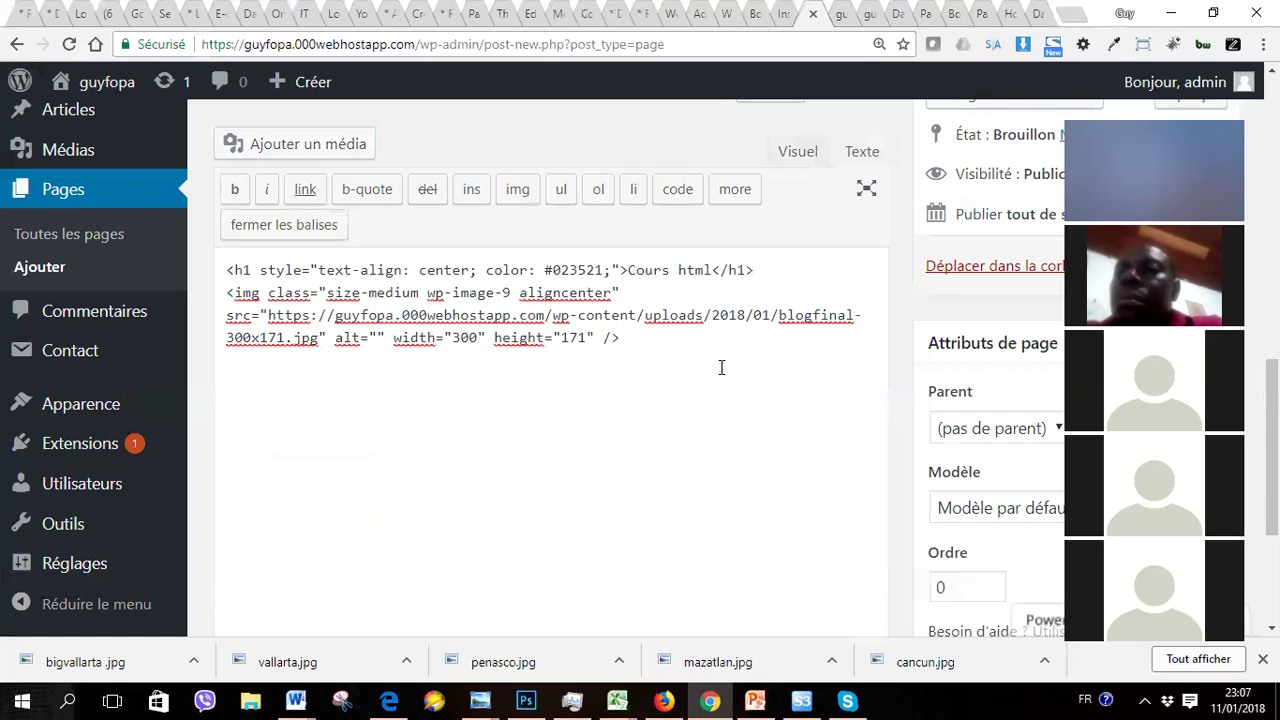
{"action": "left_click", "coordinate": [804, 157]}
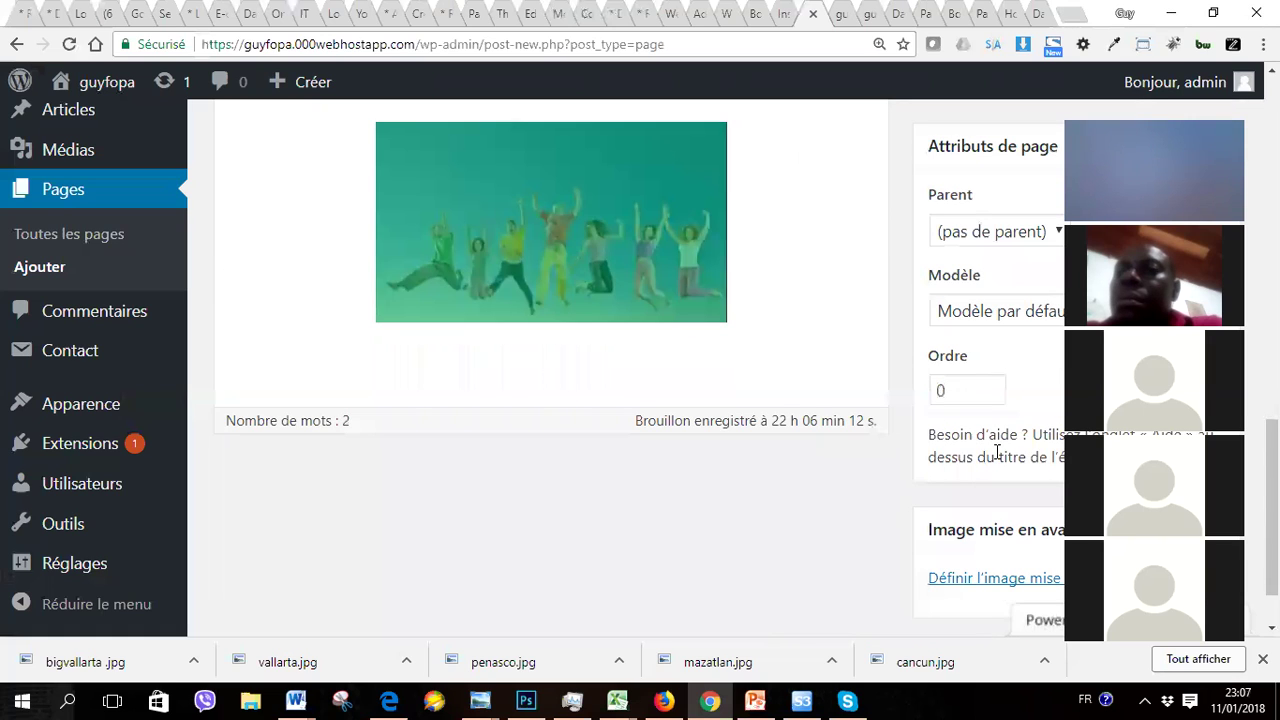
{"action": "scroll", "coordinate": [550, 370], "scroll_direction": "up", "scroll_amount": 10}
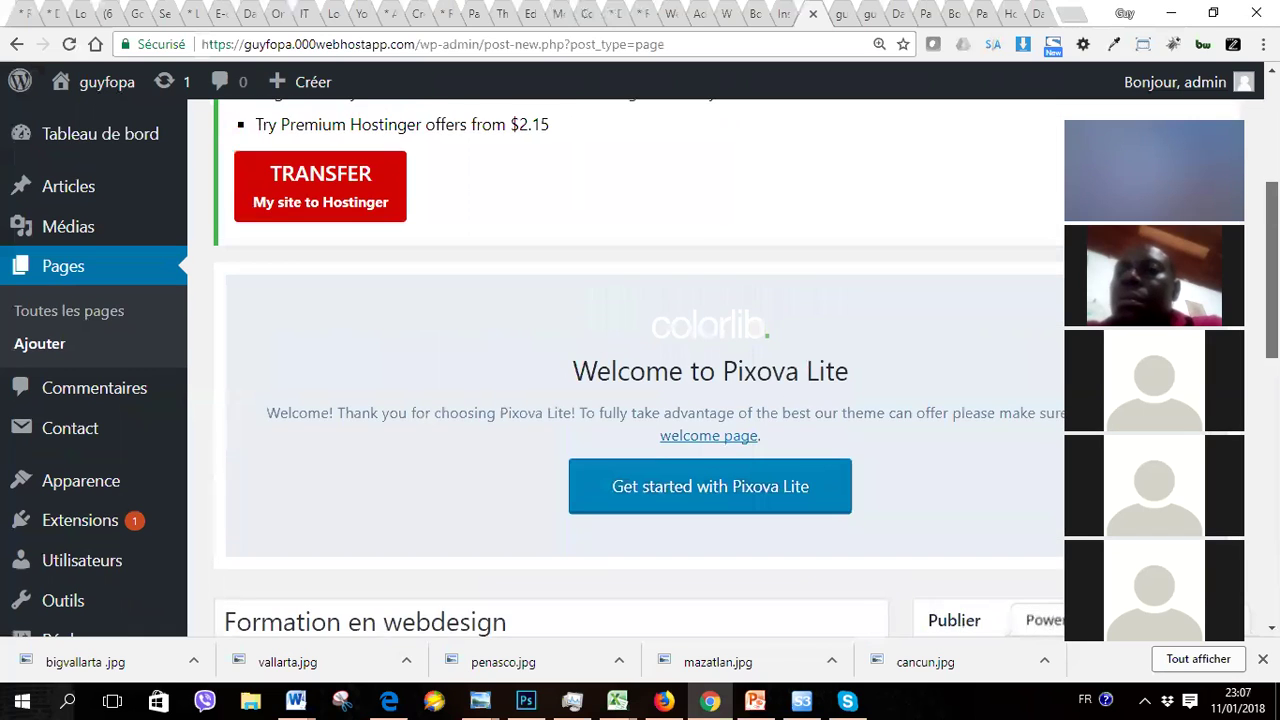
{"action": "scroll", "coordinate": [550, 370], "scroll_direction": "down", "scroll_amount": 5}
{"action": "scroll", "coordinate": [550, 370], "scroll_direction": "down", "scroll_amount": 3}
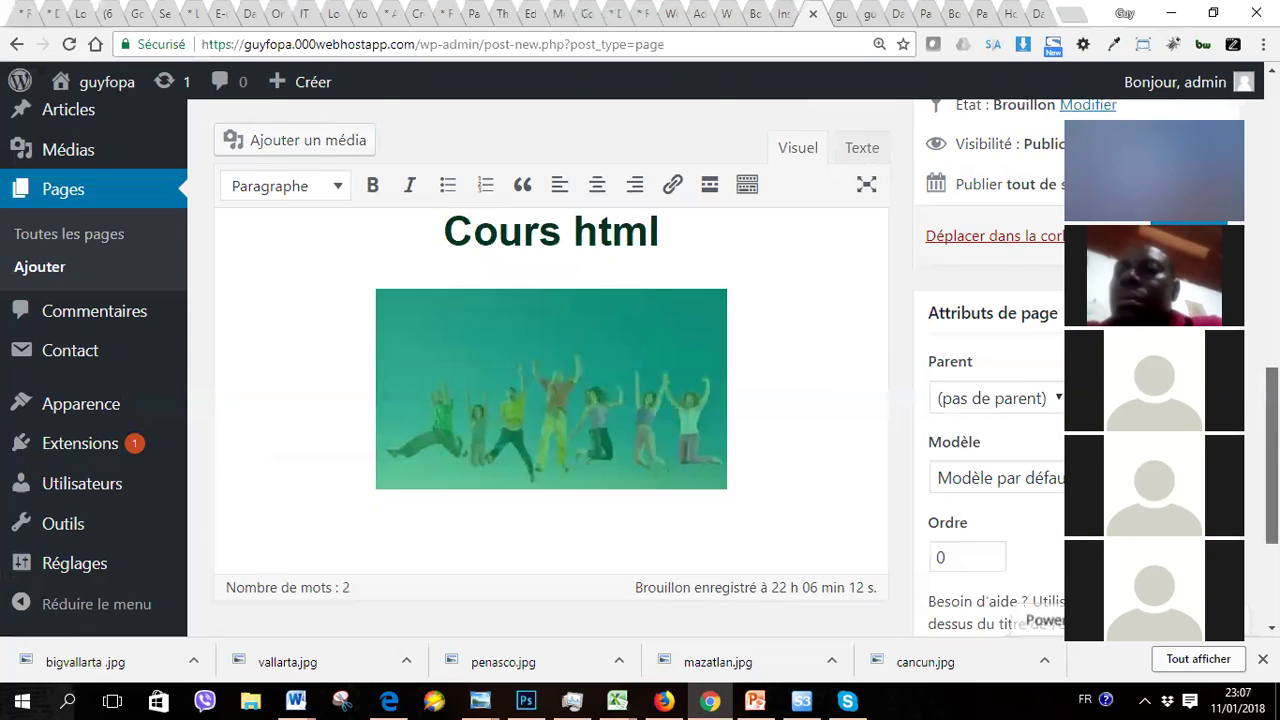
{"action": "scroll", "coordinate": [550, 370], "scroll_direction": "up", "scroll_amount": 1}
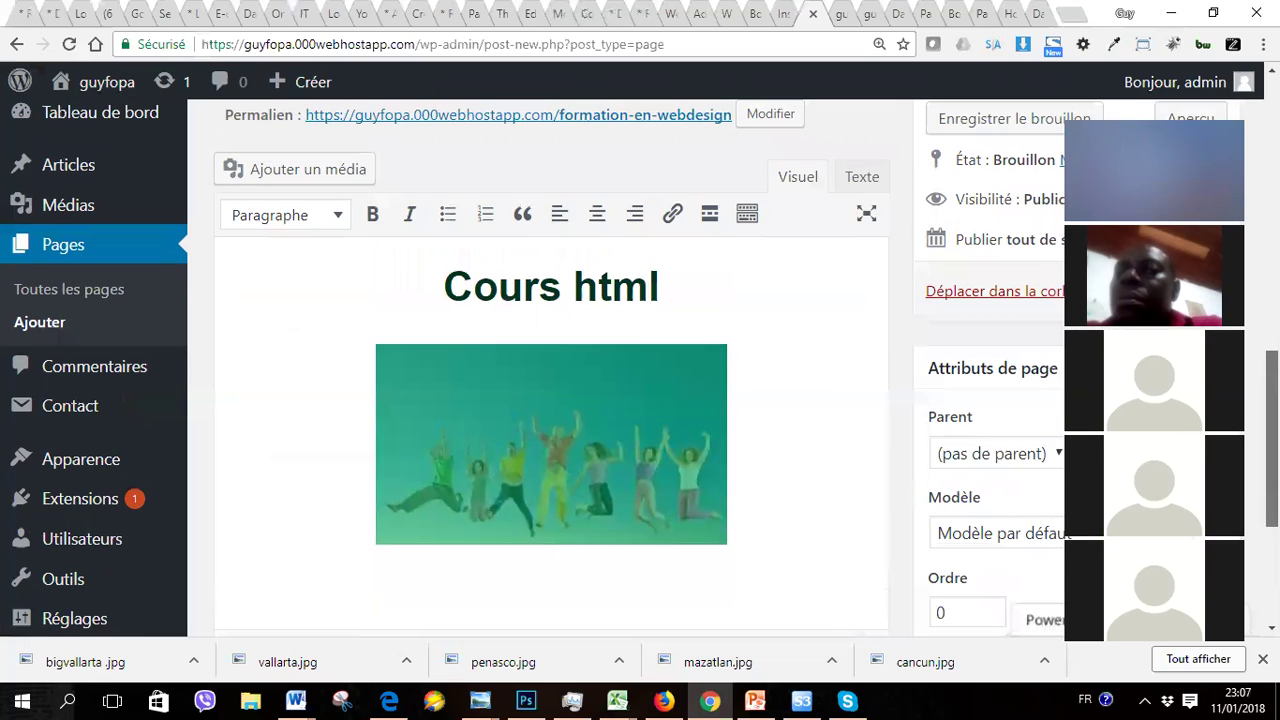
{"action": "left_click", "coordinate": [862, 177]}
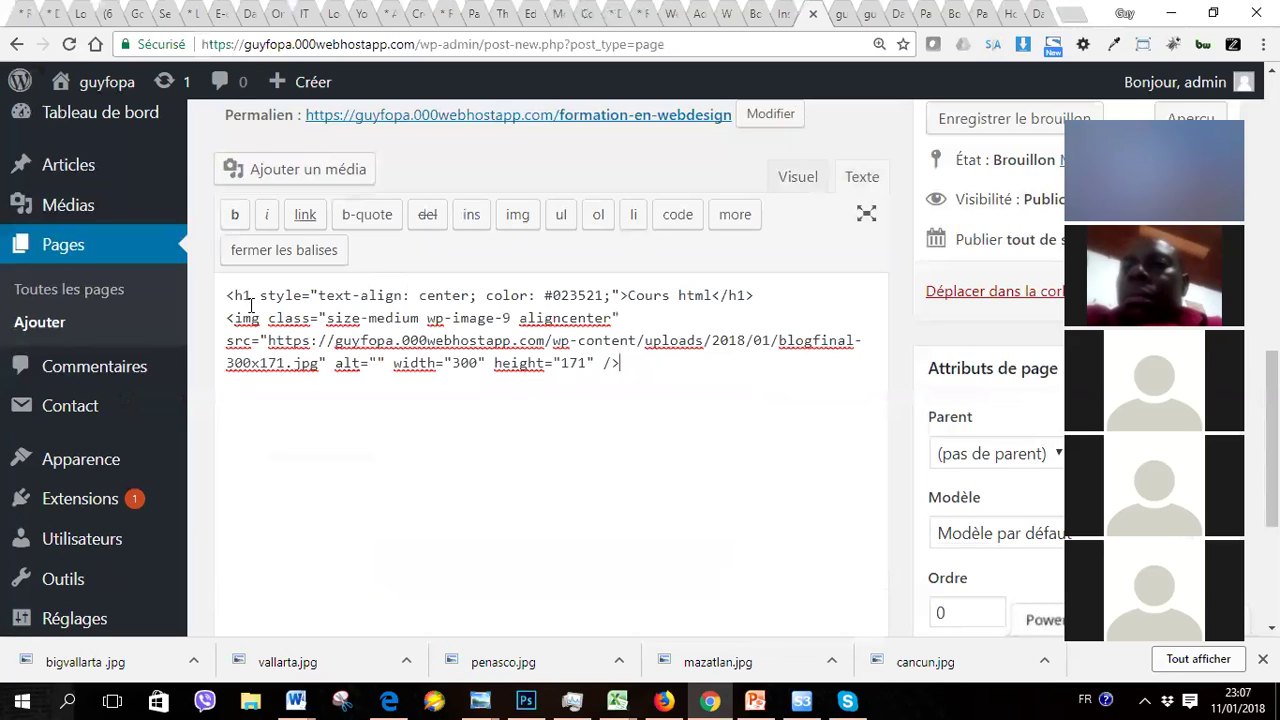
{"action": "left_click_drag", "start_coordinate": [227, 295], "coordinate": [765, 298]}
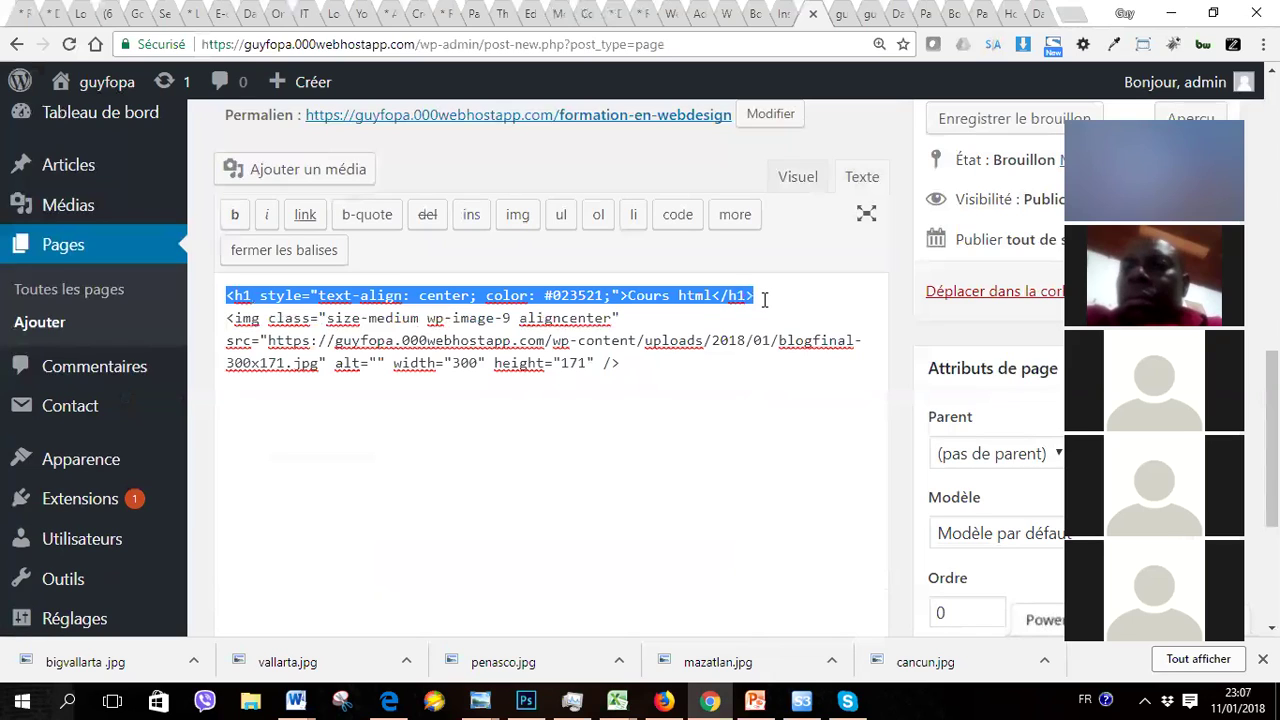
{"action": "left_click", "coordinate": [660, 434]}
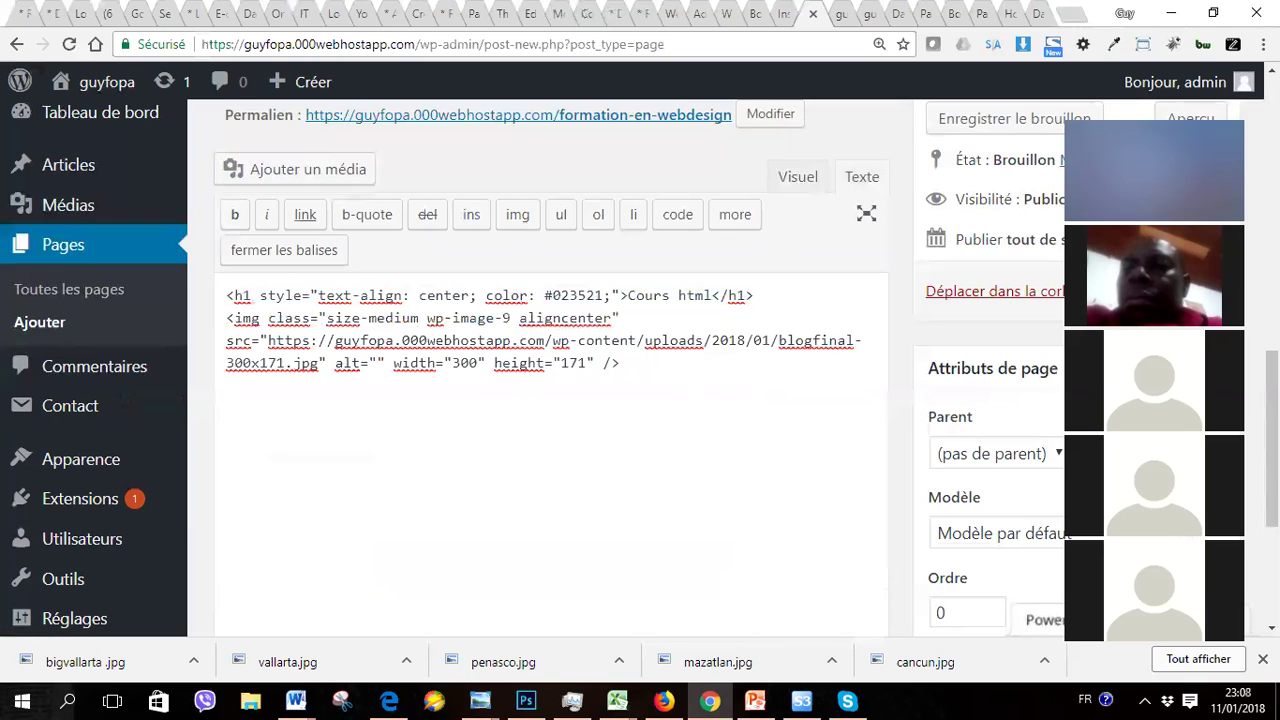
{"action": "scroll", "coordinate": [550, 400], "scroll_direction": "down", "scroll_amount": 1}
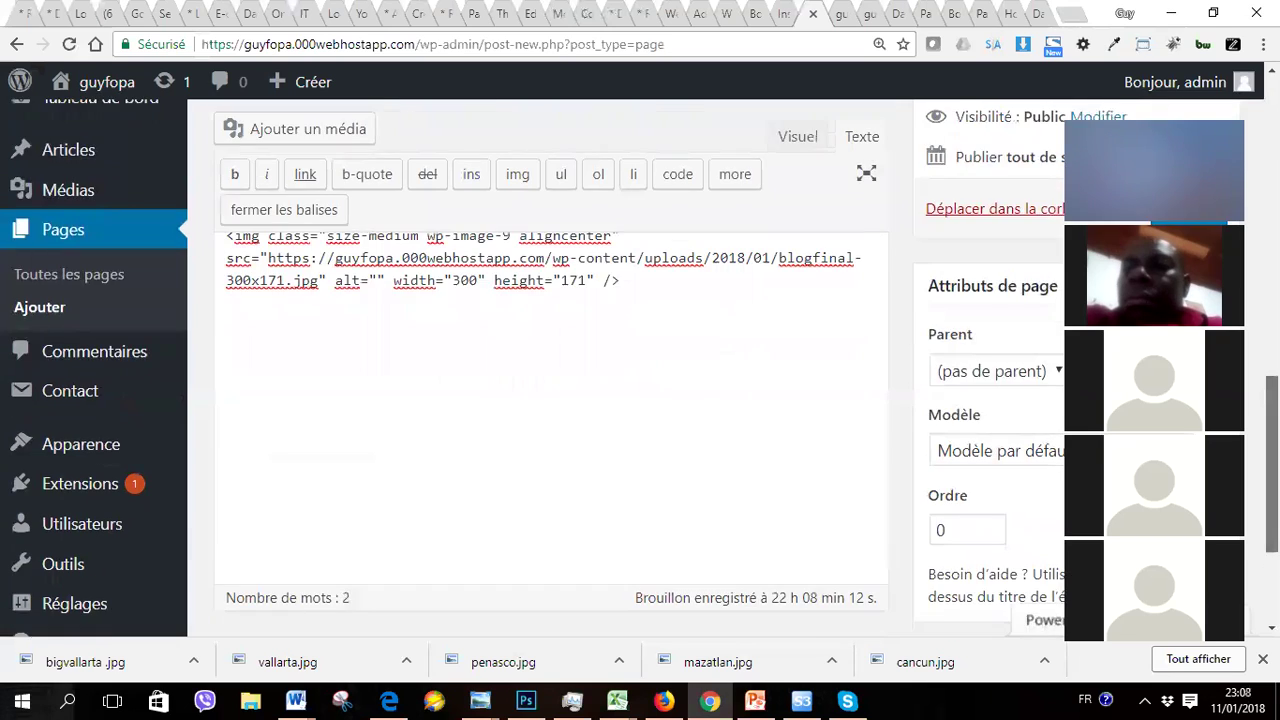
{"action": "scroll", "coordinate": [550, 400], "scroll_direction": "up", "scroll_amount": 1}
{"action": "scroll", "coordinate": [550, 400], "scroll_direction": "down", "scroll_amount": 1}
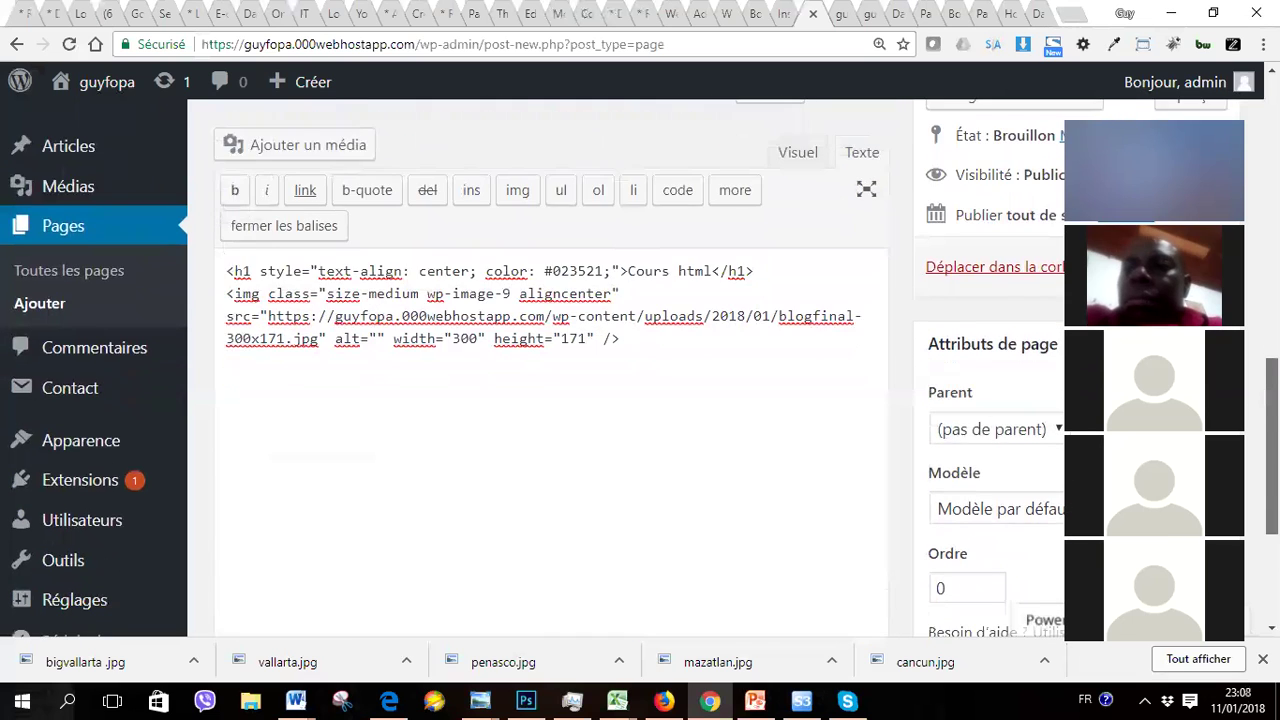
{"action": "scroll", "coordinate": [550, 400], "scroll_direction": "up", "scroll_amount": 1}
{"action": "scroll", "coordinate": [550, 400], "scroll_direction": "down", "scroll_amount": 1}
{"action": "scroll", "coordinate": [550, 400], "scroll_direction": "up", "scroll_amount": 1}
{"action": "scroll", "coordinate": [550, 400], "scroll_direction": "down", "scroll_amount": 1}
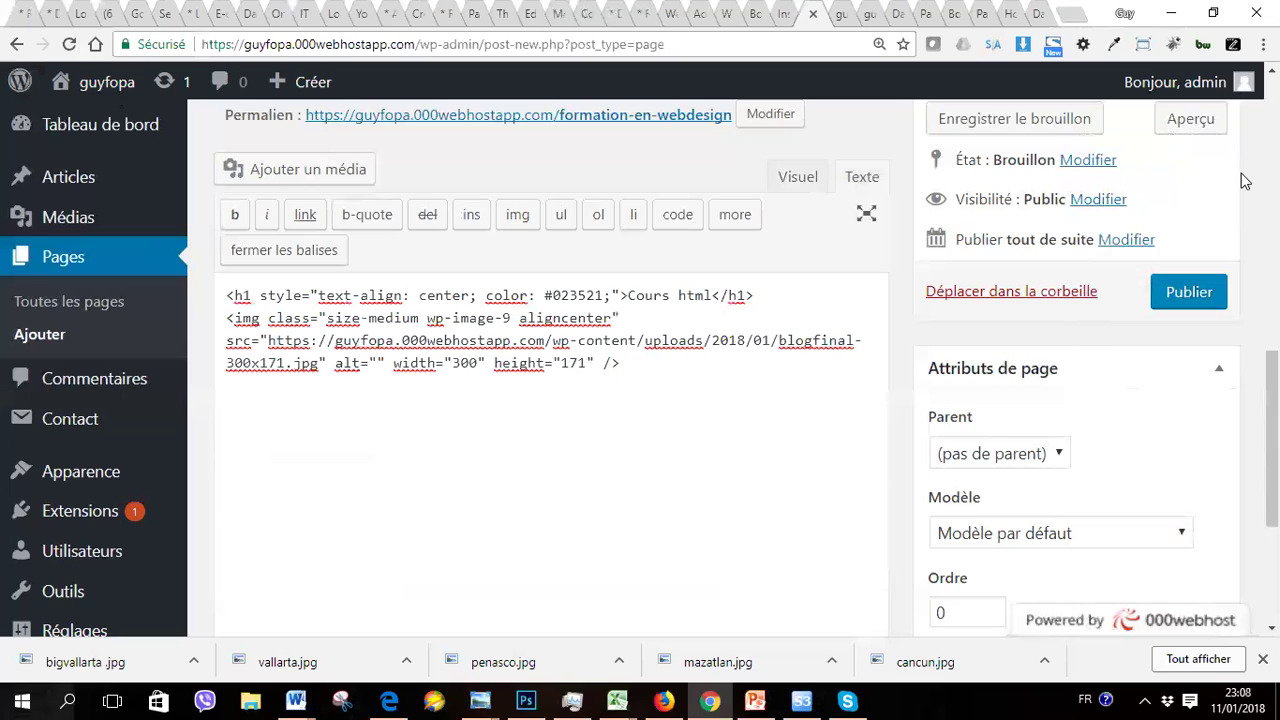
{"action": "left_click", "coordinate": [1191, 120]}
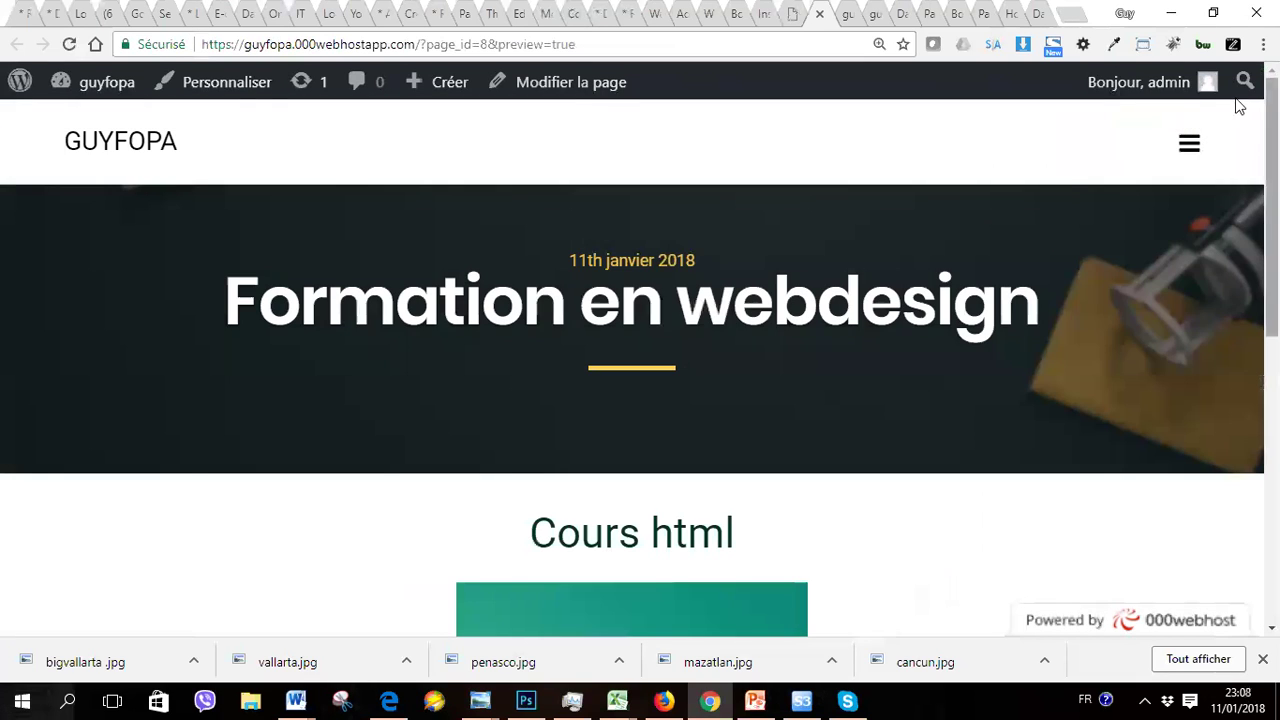
{"action": "scroll", "coordinate": [640, 368], "scroll_direction": "down", "scroll_amount": 5}
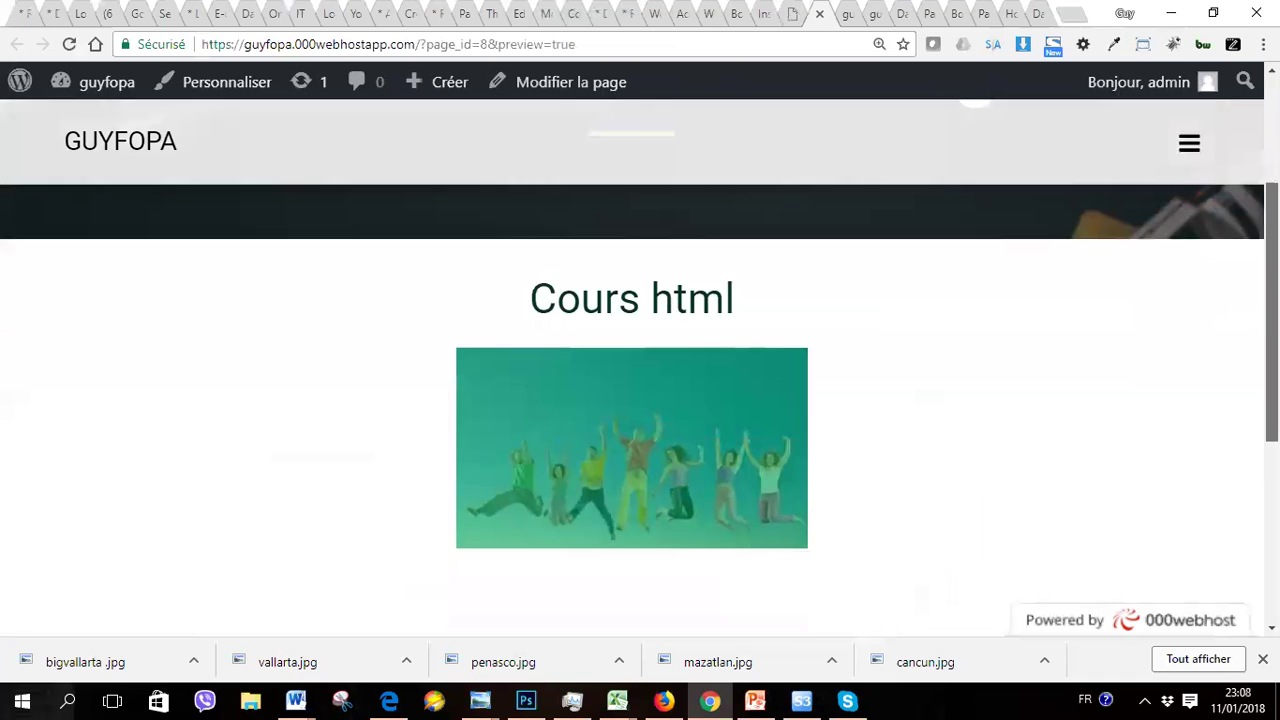
{"action": "scroll", "coordinate": [640, 368], "scroll_direction": "down", "scroll_amount": 1}
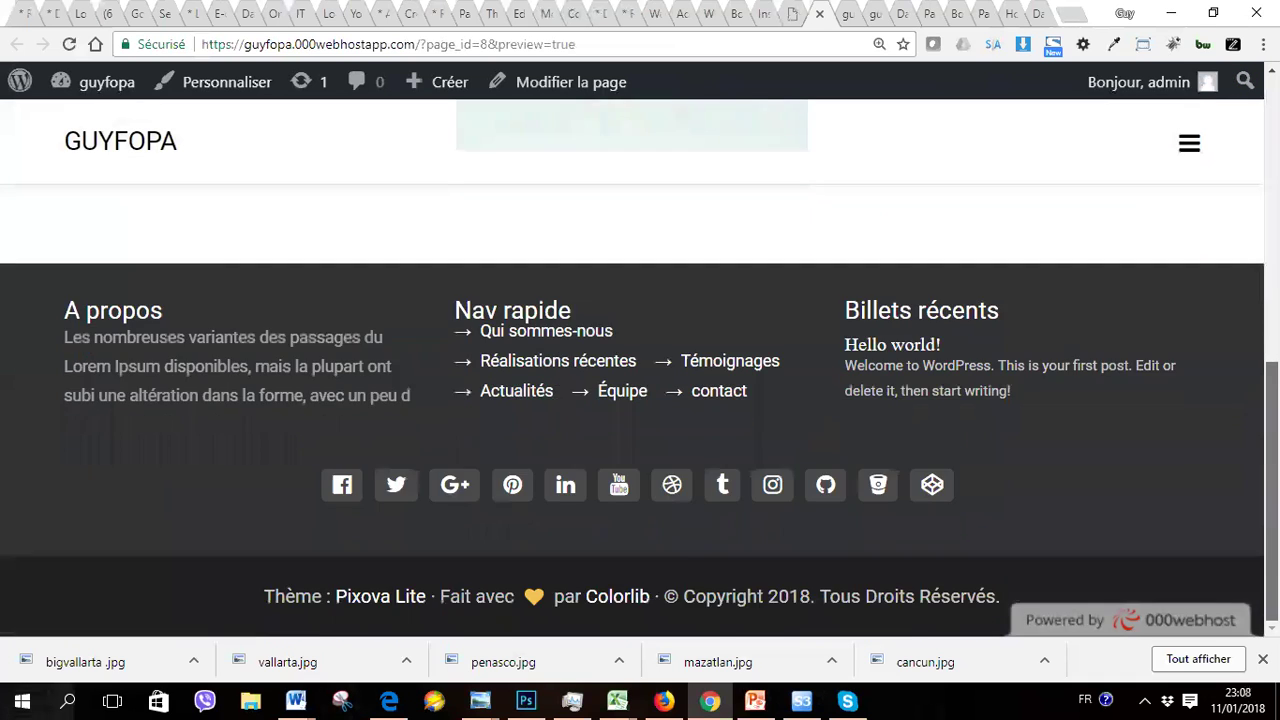
{"action": "scroll", "coordinate": [640, 368], "scroll_direction": "up", "scroll_amount": 4}
{"action": "scroll", "coordinate": [640, 368], "scroll_direction": "up", "scroll_amount": 3}
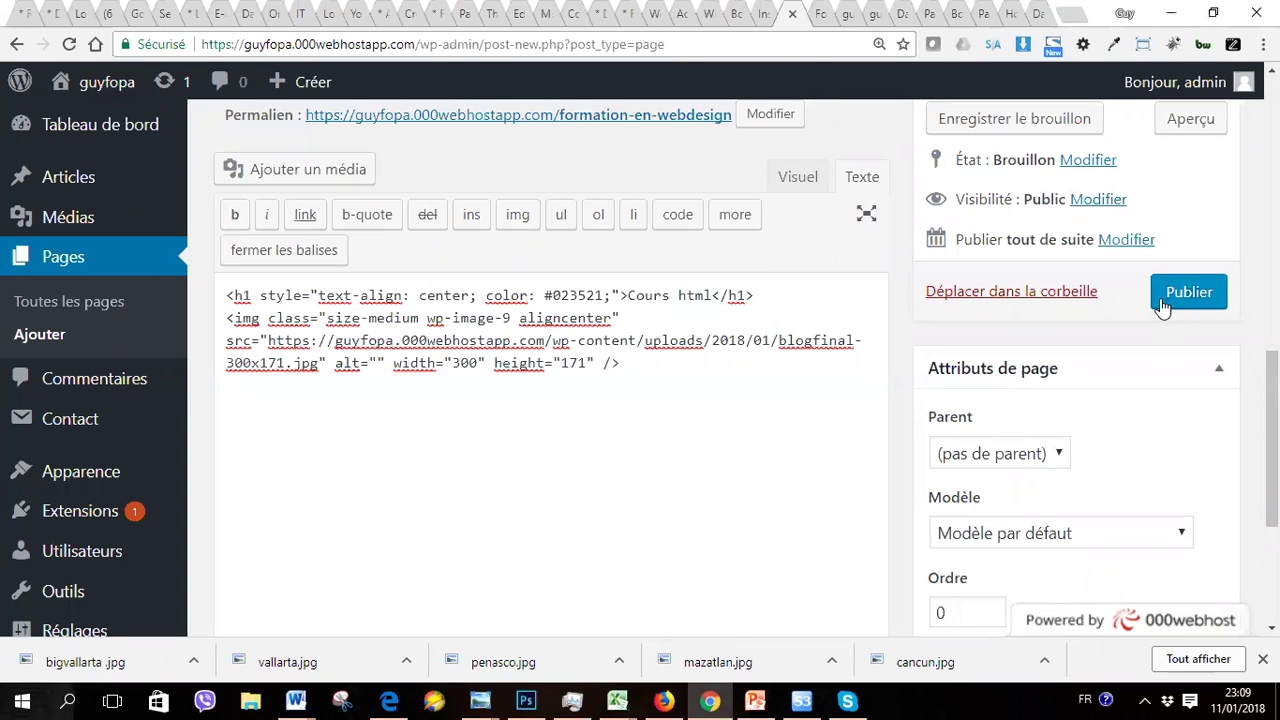
Step: Publish the page and open its 'Voir la page' link in a new tab
{"action": "left_click", "coordinate": [1162, 300]}
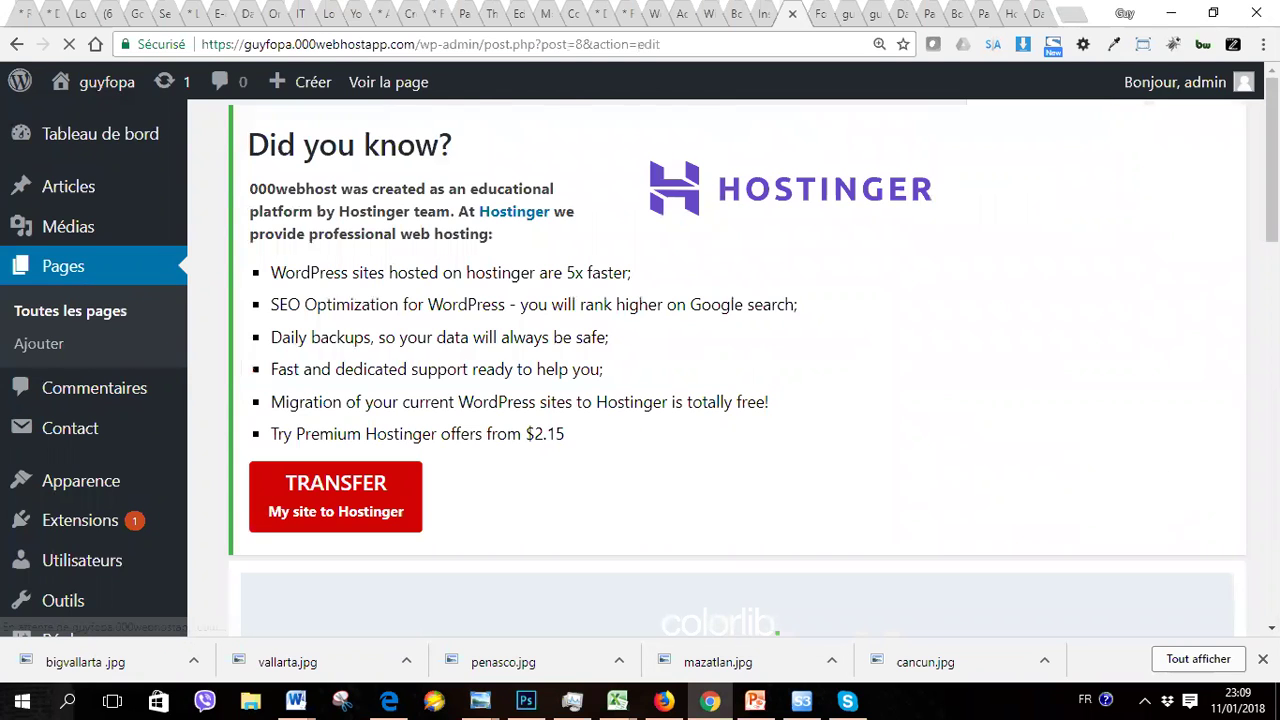
{"action": "scroll", "coordinate": [728, 368], "scroll_direction": "down", "scroll_amount": 6}
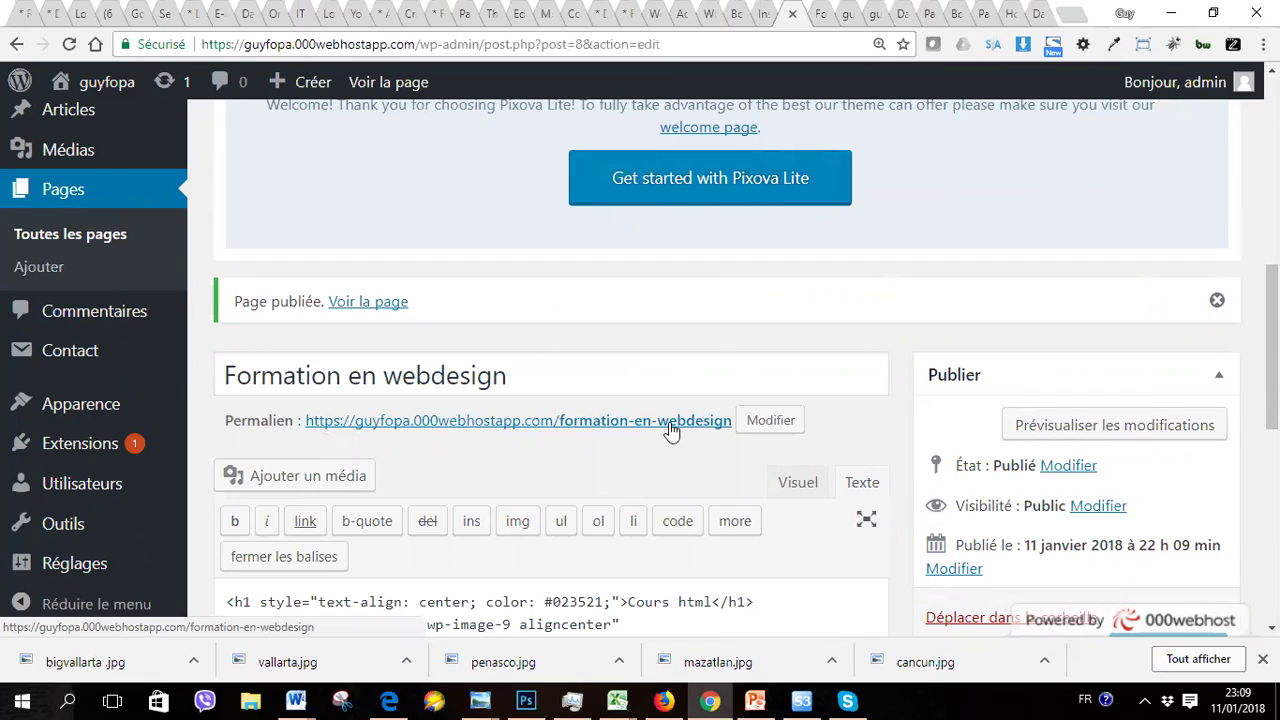
{"action": "right_click", "coordinate": [367, 305]}
{"action": "left_click", "coordinate": [395, 311]}
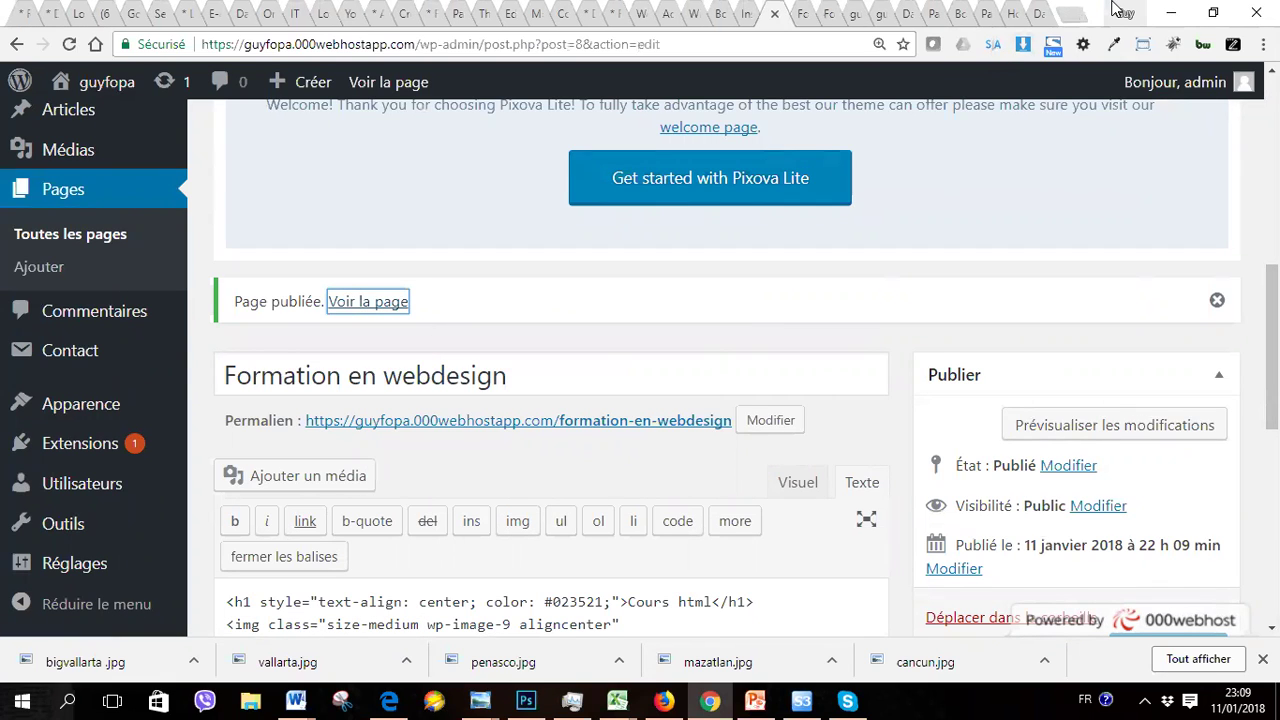
Step: Review the live page with its Cours html heading, then close both tabs
{"action": "left_click", "coordinate": [803, 24]}
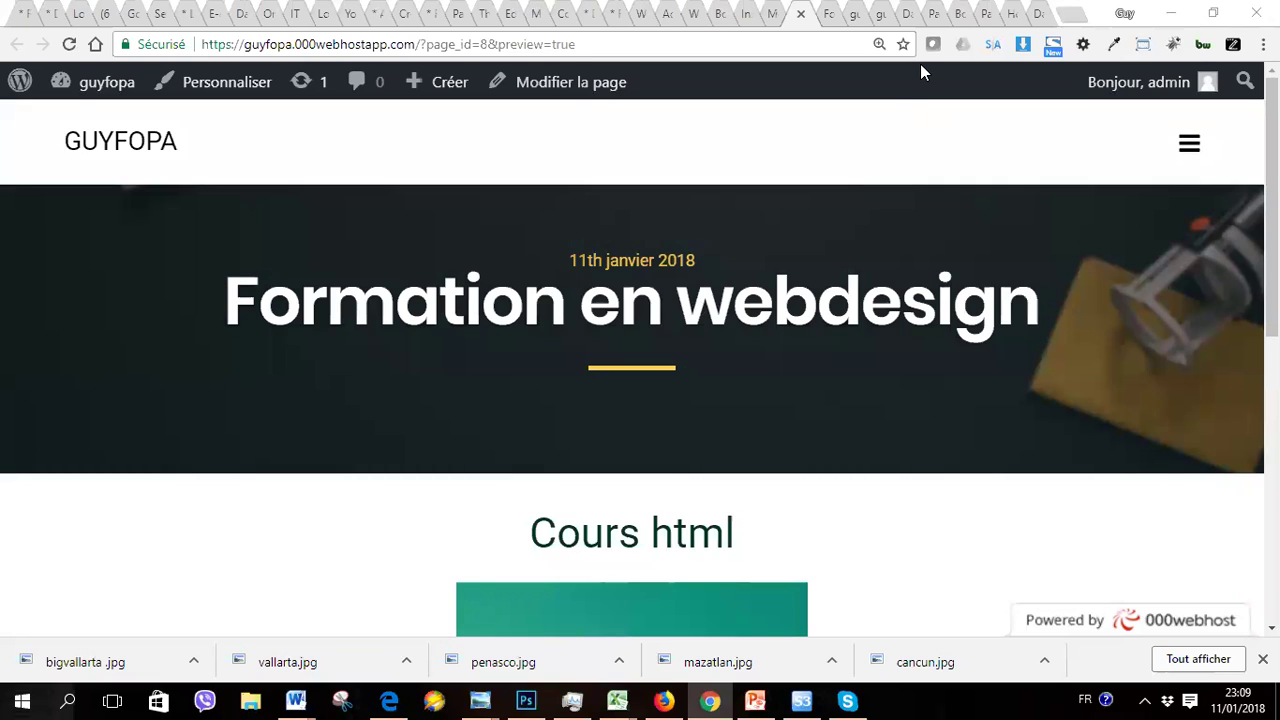
{"action": "left_click", "coordinate": [830, 18]}
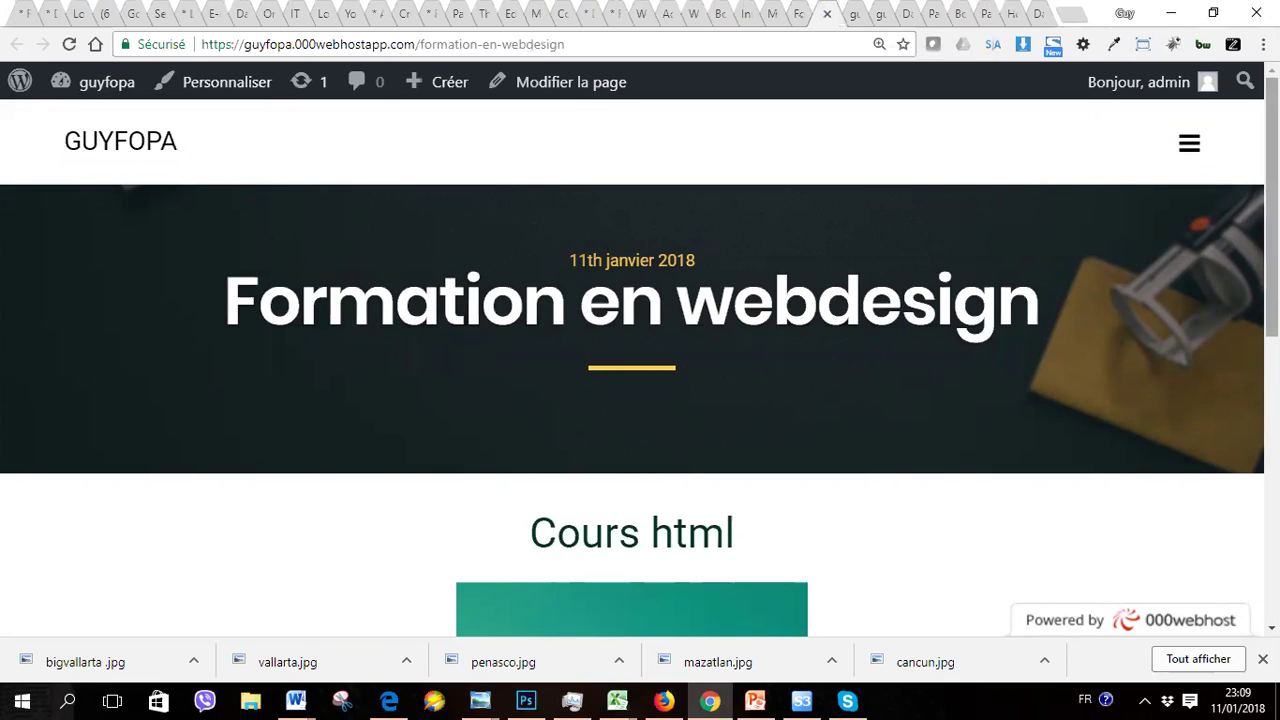
{"action": "scroll", "coordinate": [640, 360], "scroll_direction": "down", "scroll_amount": 5}
{"action": "scroll", "coordinate": [640, 360], "scroll_direction": "up", "scroll_amount": 4}
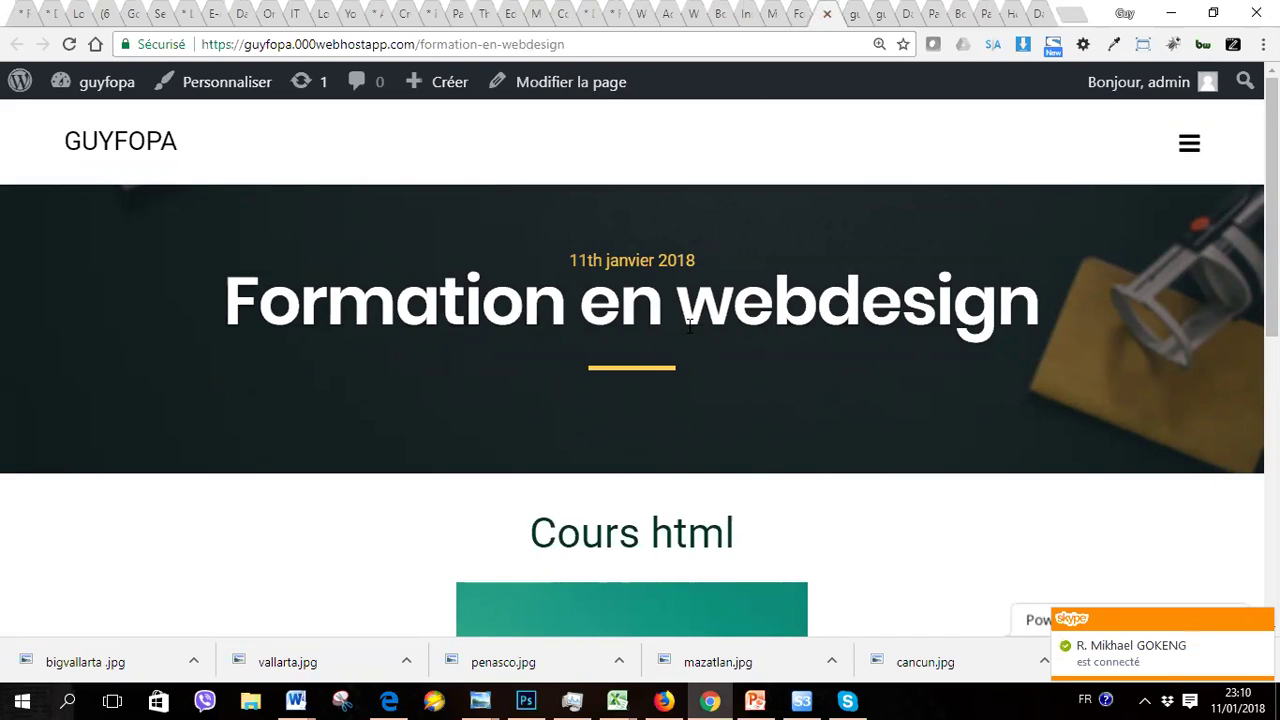
{"action": "left_click", "coordinate": [827, 15]}
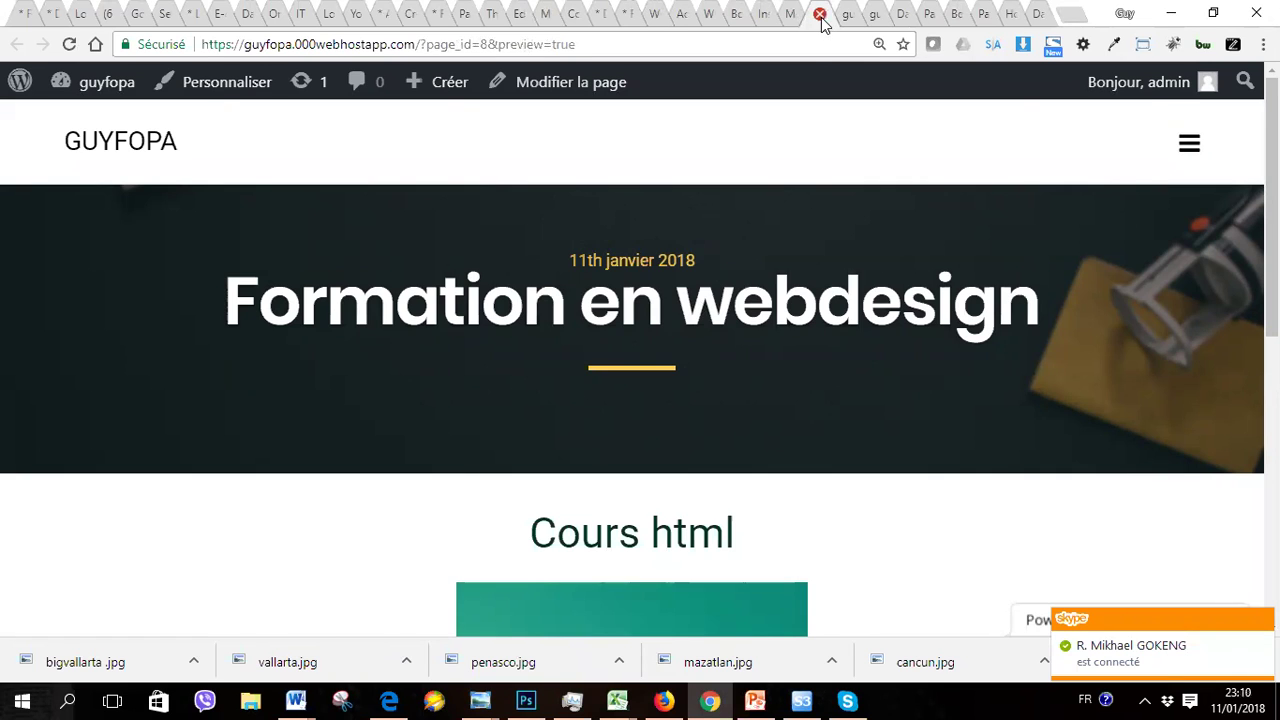
{"action": "left_click", "coordinate": [820, 15]}
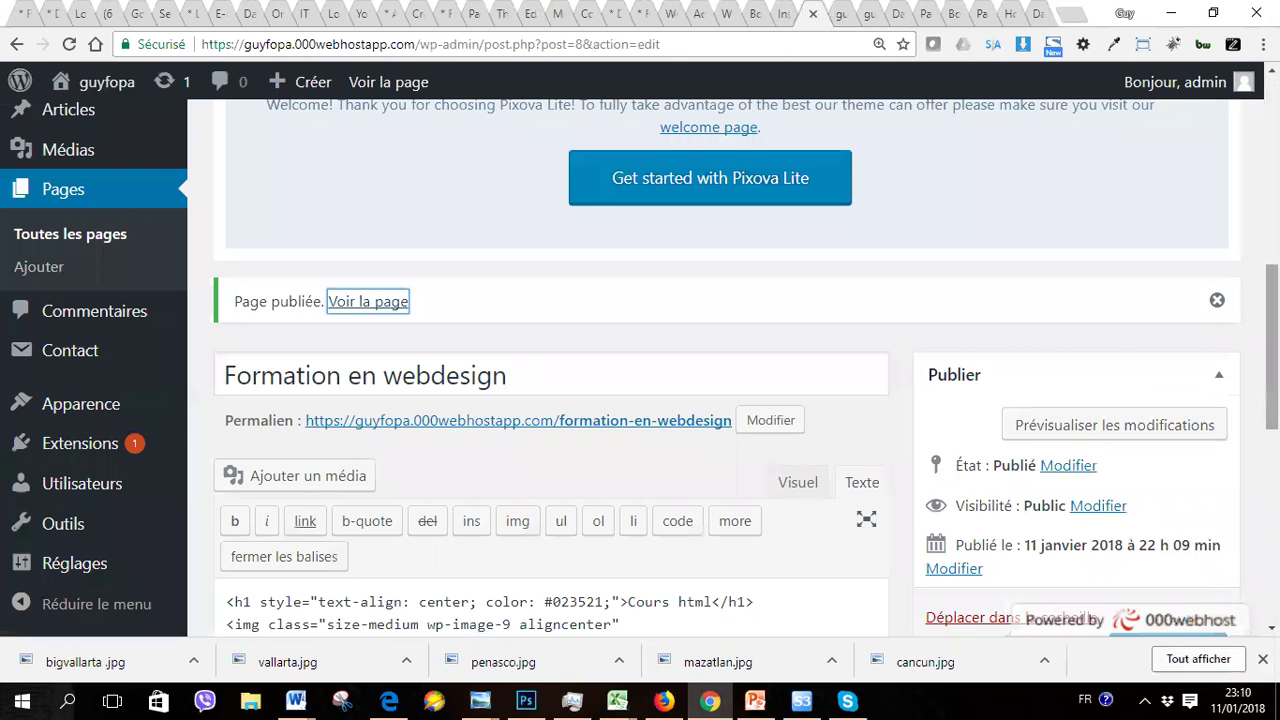
Step: Open Articles > Tous les articles and view the list holding only 'Hello world!'
{"action": "scroll", "coordinate": [650, 400], "scroll_direction": "down", "scroll_amount": 5}
{"action": "scroll", "coordinate": [797, 244], "scroll_direction": "up", "scroll_amount": 15}
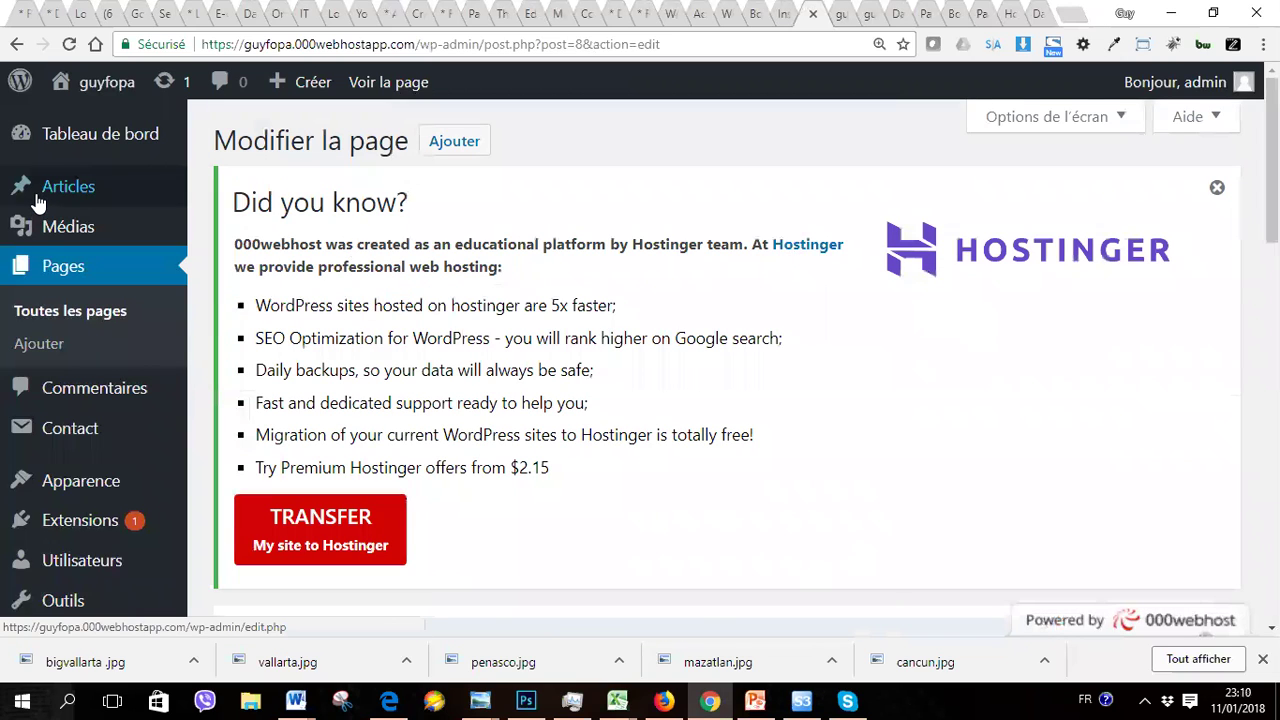
{"action": "mouse_move", "coordinate": [43, 197]}
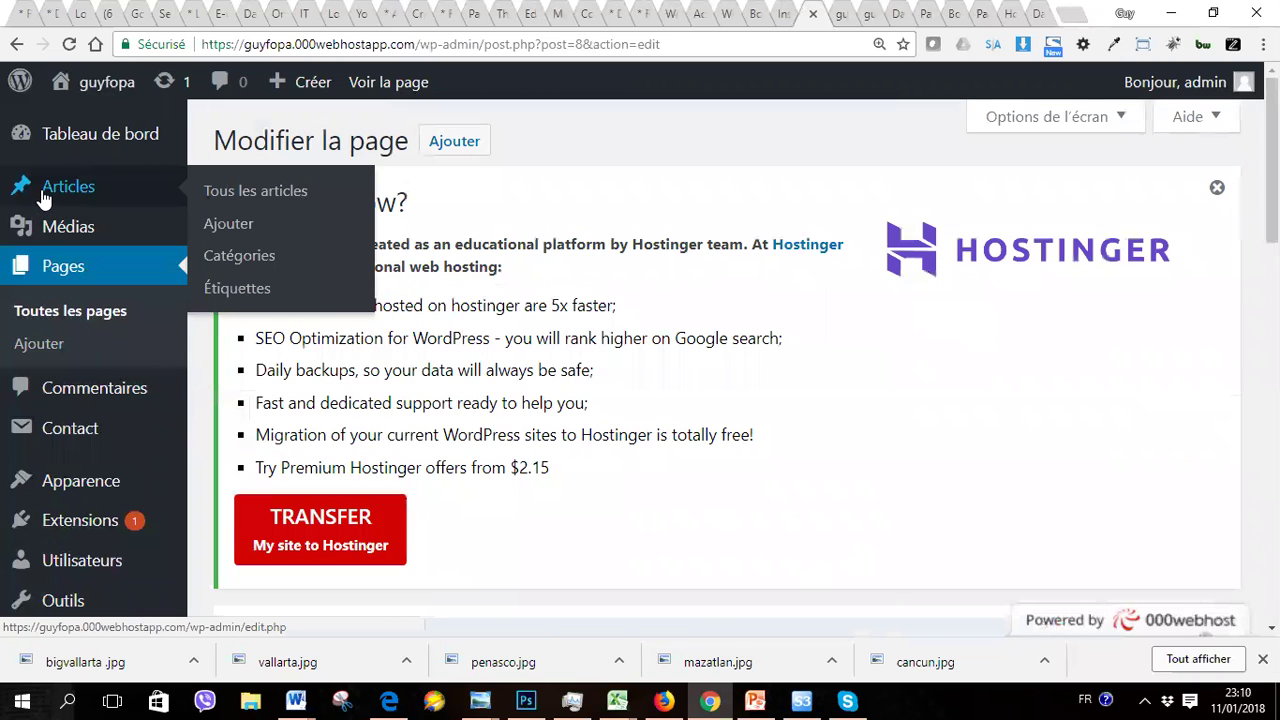
{"action": "left_click", "coordinate": [227, 197]}
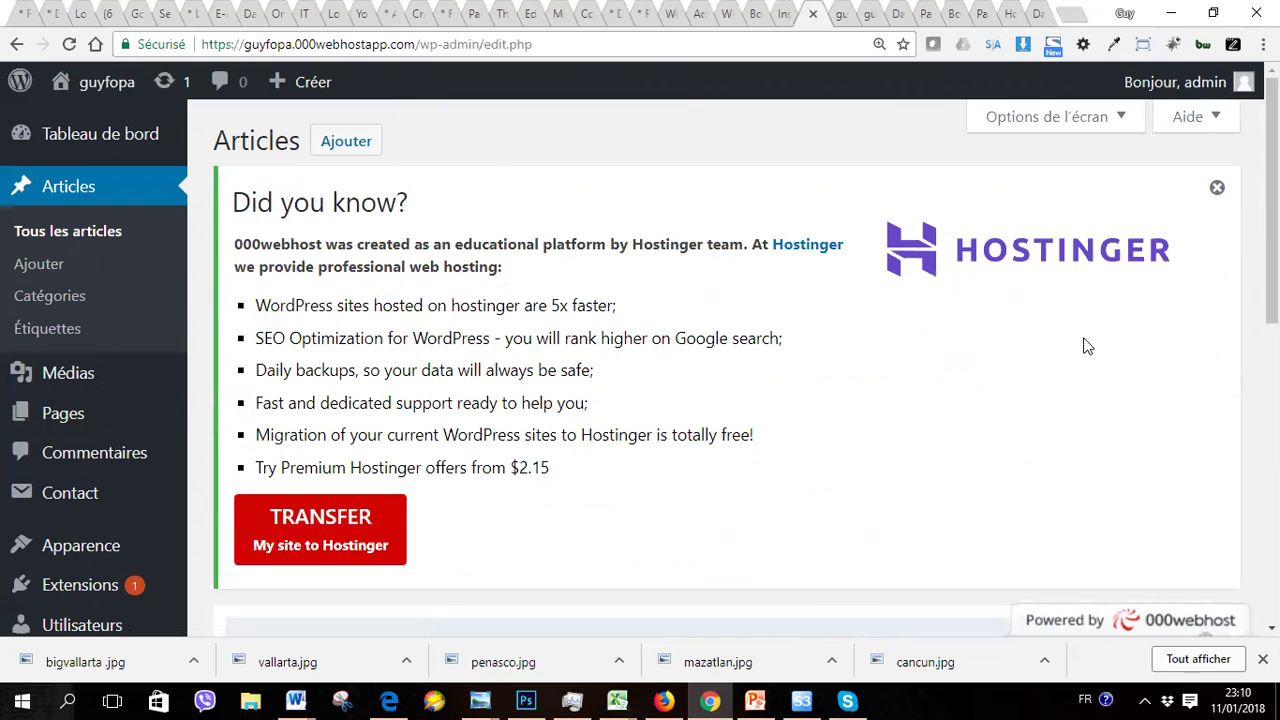
{"action": "scroll", "coordinate": [1088, 346], "scroll_direction": "down", "scroll_amount": 10}
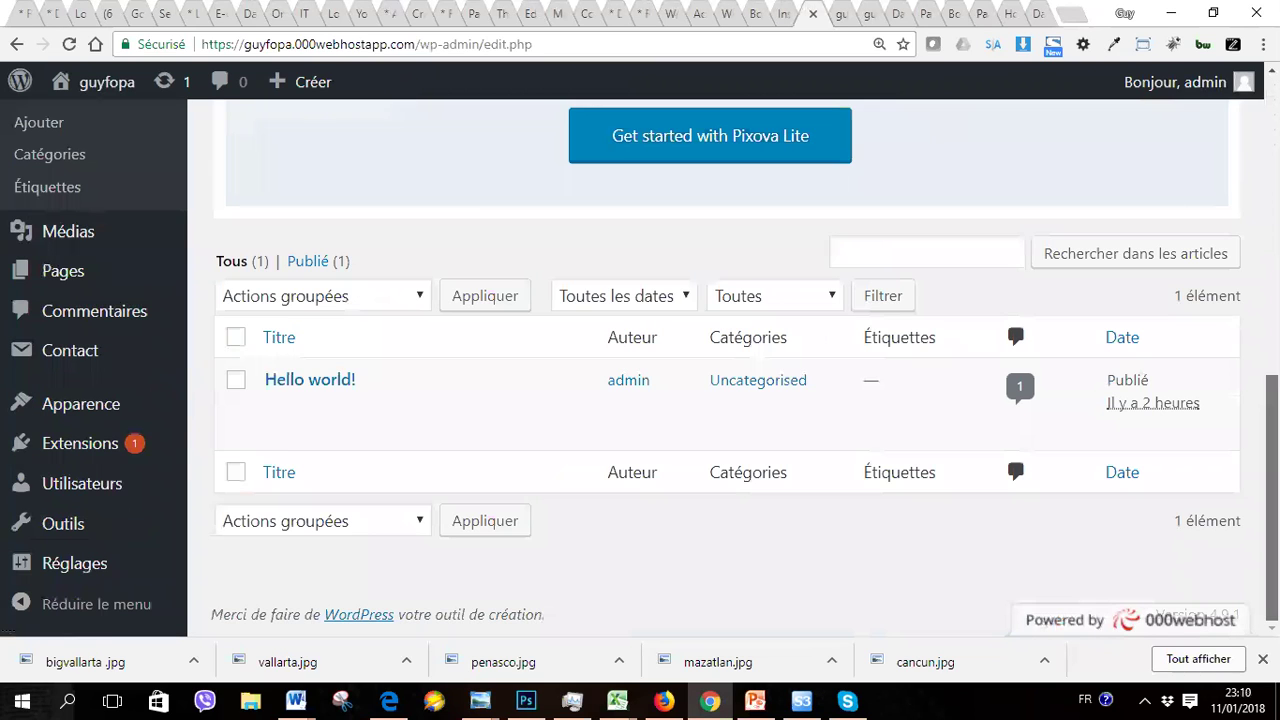
{"action": "scroll", "coordinate": [727, 368], "scroll_direction": "up", "scroll_amount": 10}
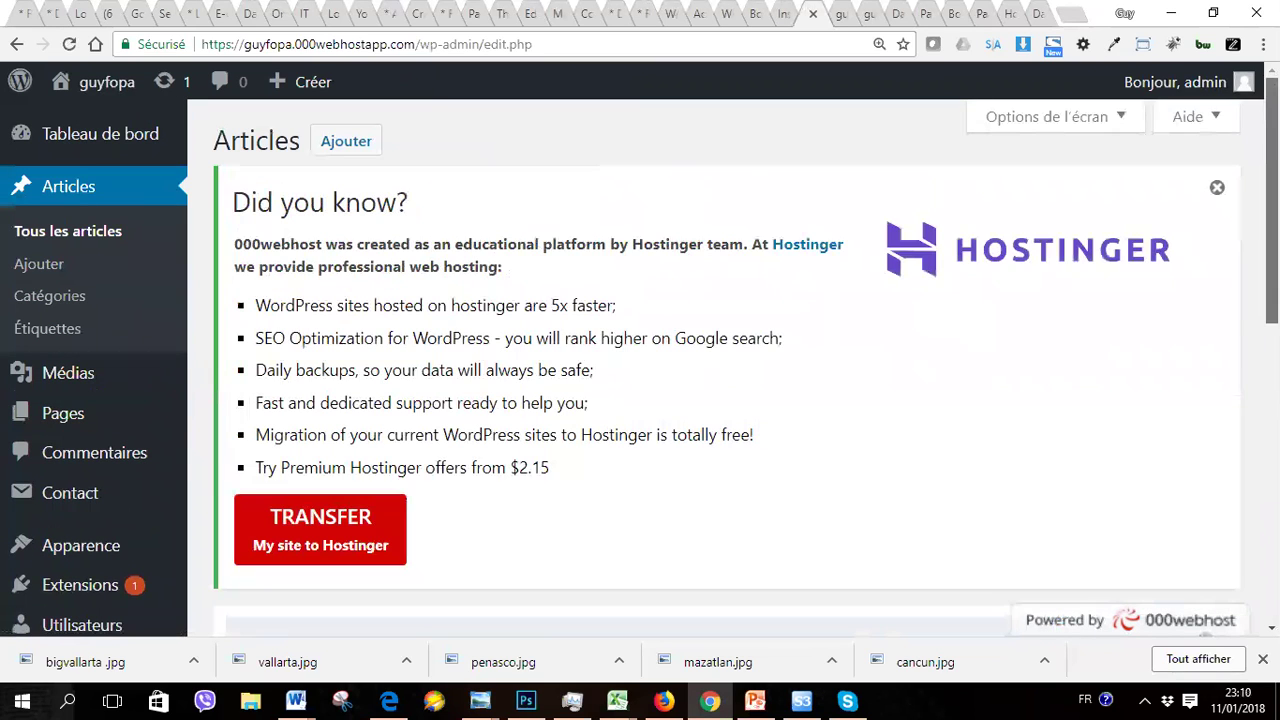
Step: Start a new article titled 'comment creer un blog' and place the cursor in its body
{"action": "left_click", "coordinate": [343, 145]}
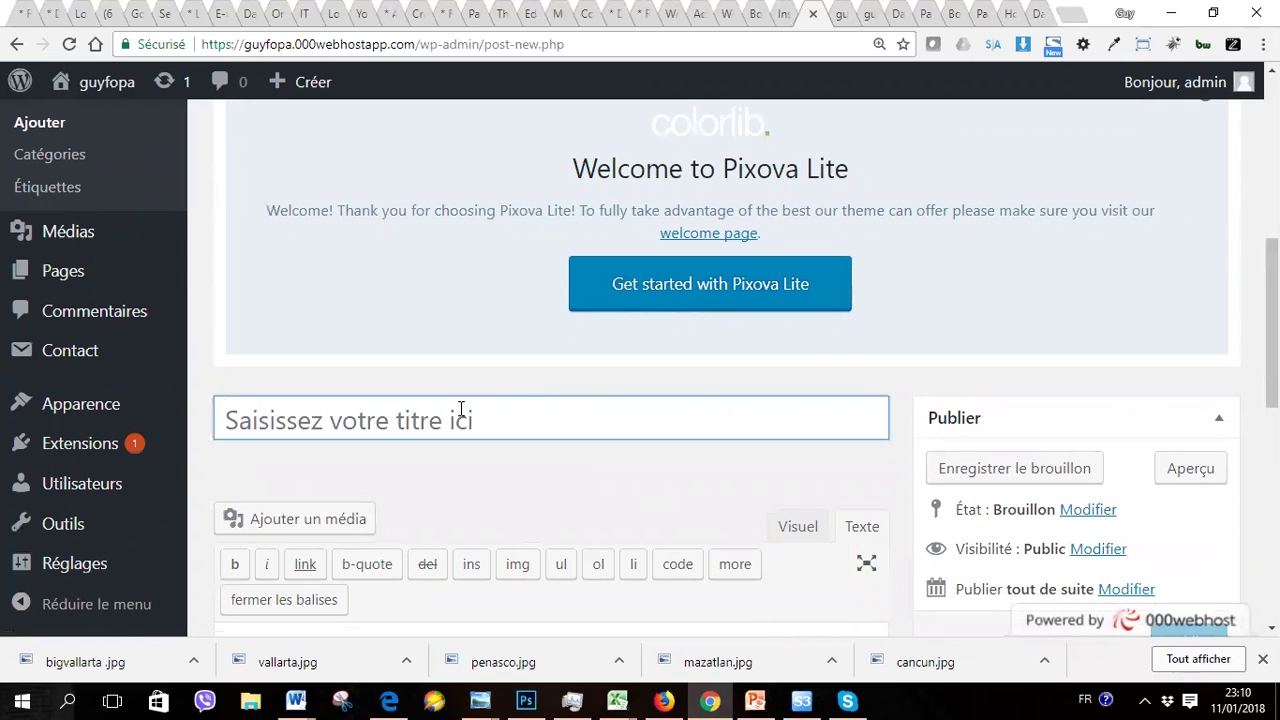
{"action": "type", "text": "comme"}
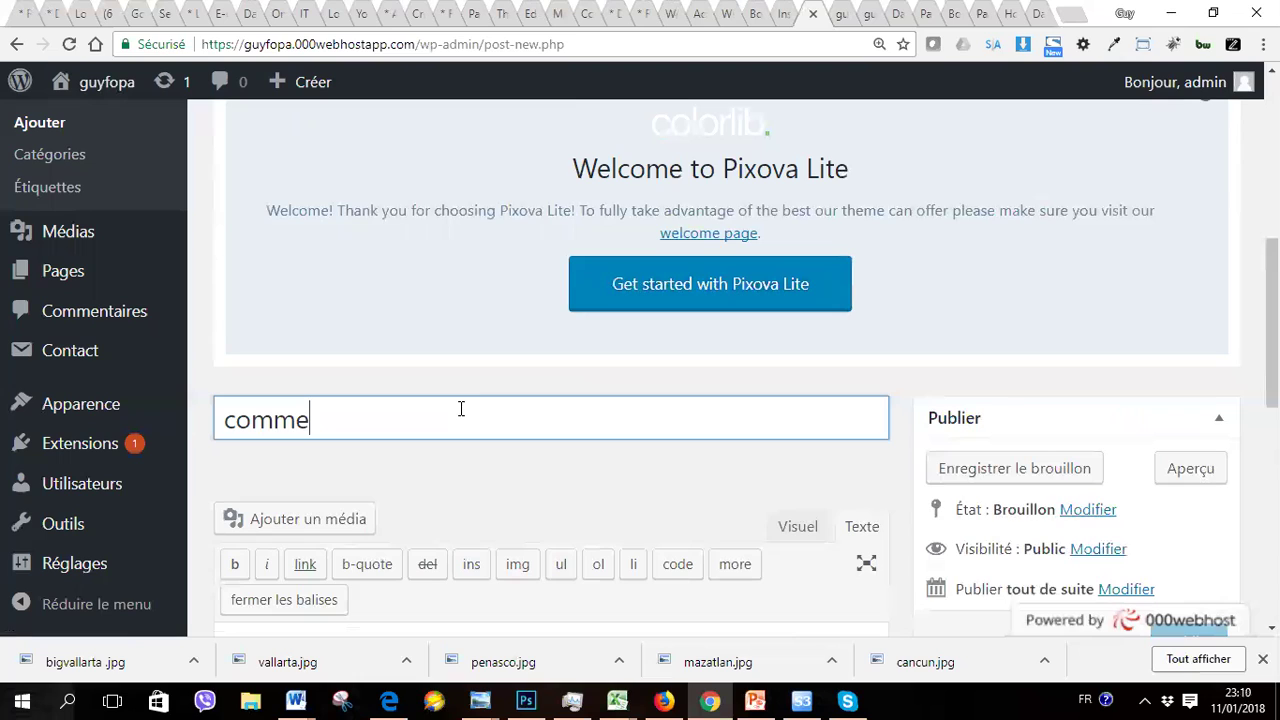
{"action": "type", "text": "nt creer un blog"}
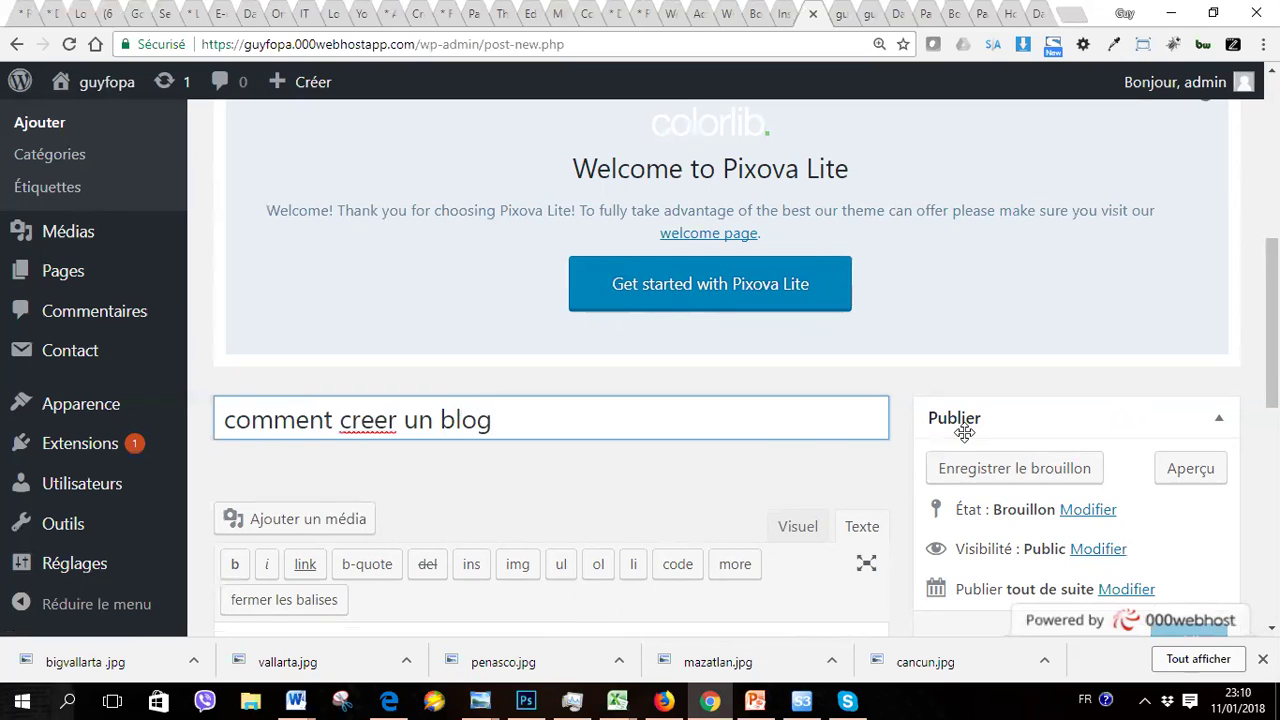
{"action": "scroll", "coordinate": [1010, 520], "scroll_direction": "down", "scroll_amount": 3}
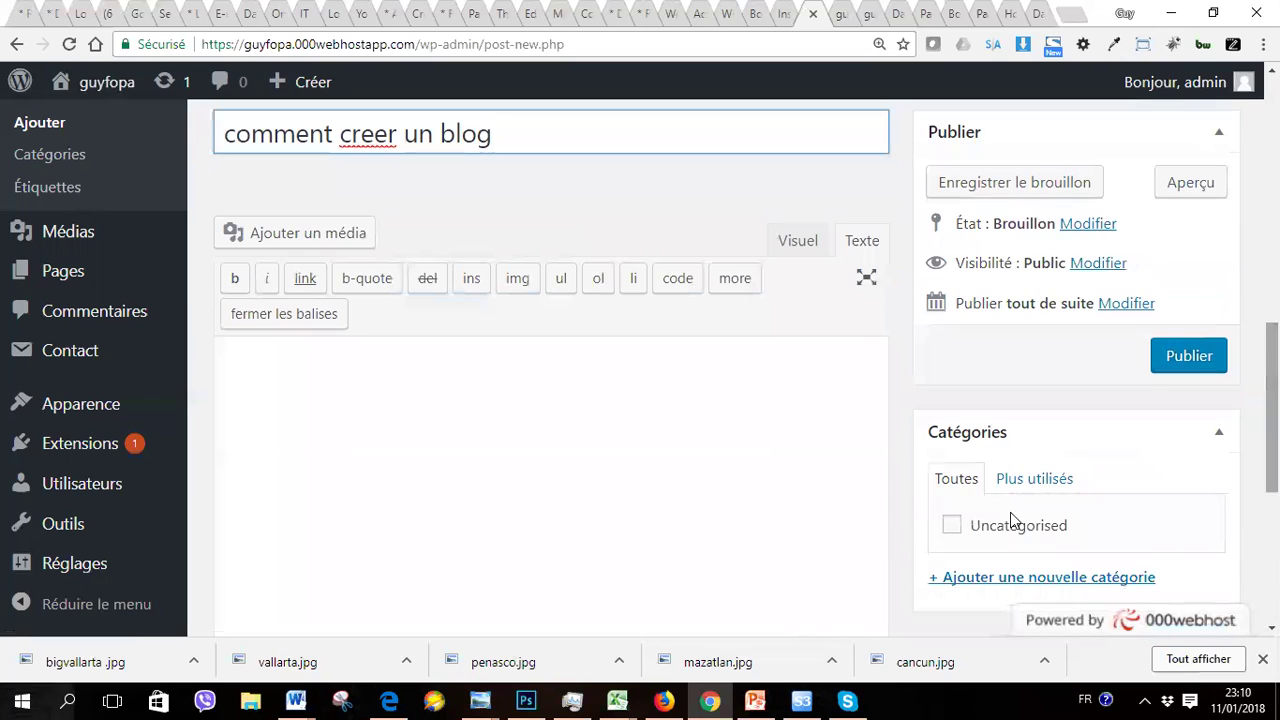
{"action": "left_click", "coordinate": [654, 500]}
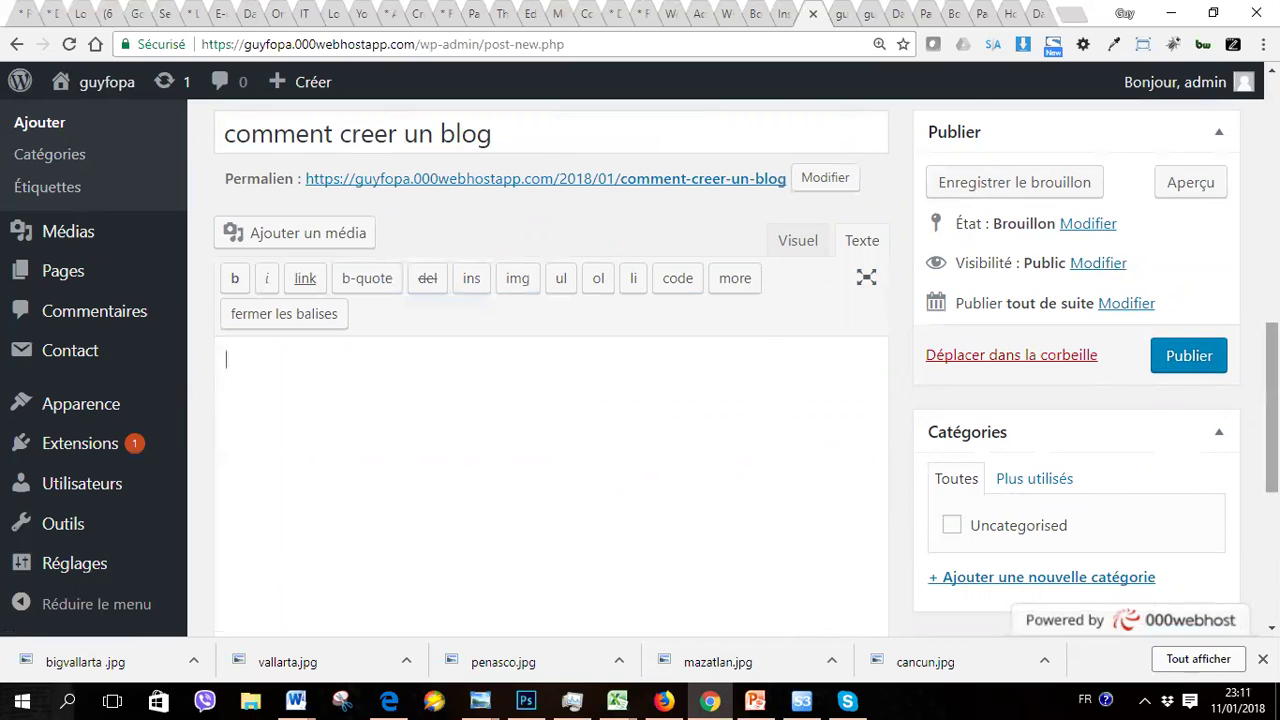
Step: Publish the 'comment creer un blog' article from the Publier box
{"action": "scroll", "coordinate": [1247, 564], "scroll_direction": "down", "scroll_amount": 5}
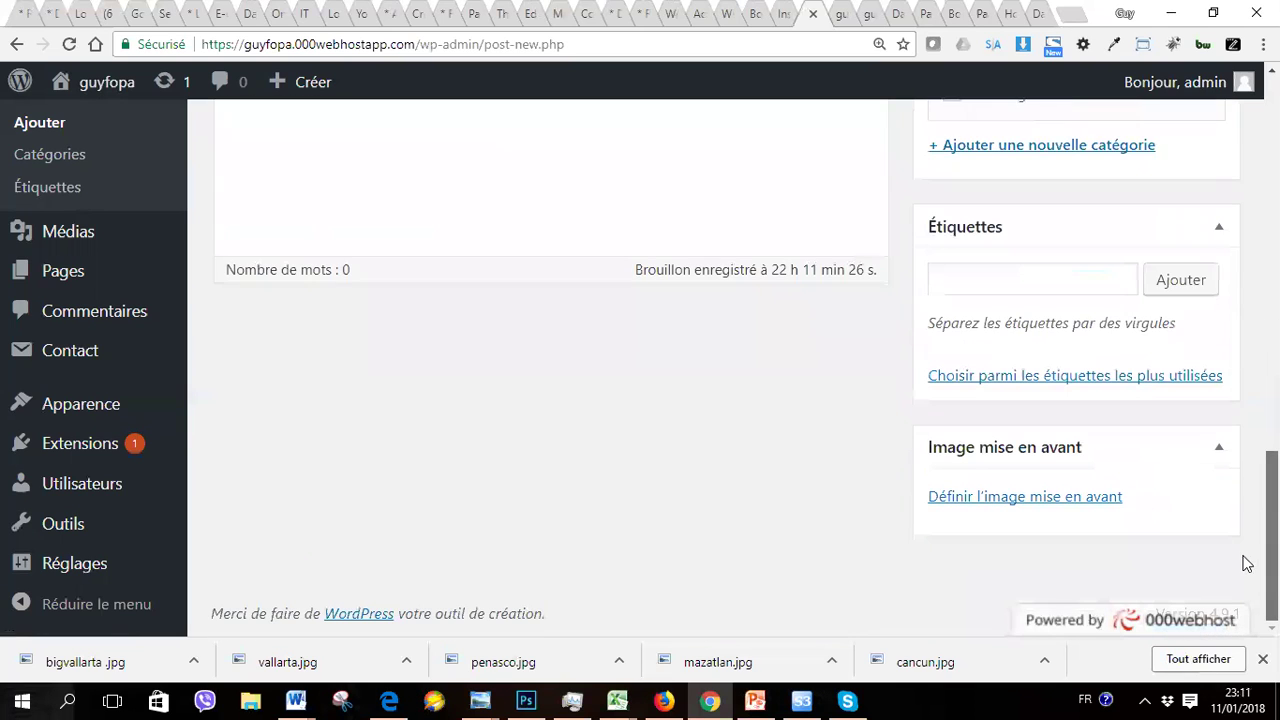
{"action": "scroll", "coordinate": [1247, 564], "scroll_direction": "up", "scroll_amount": 10}
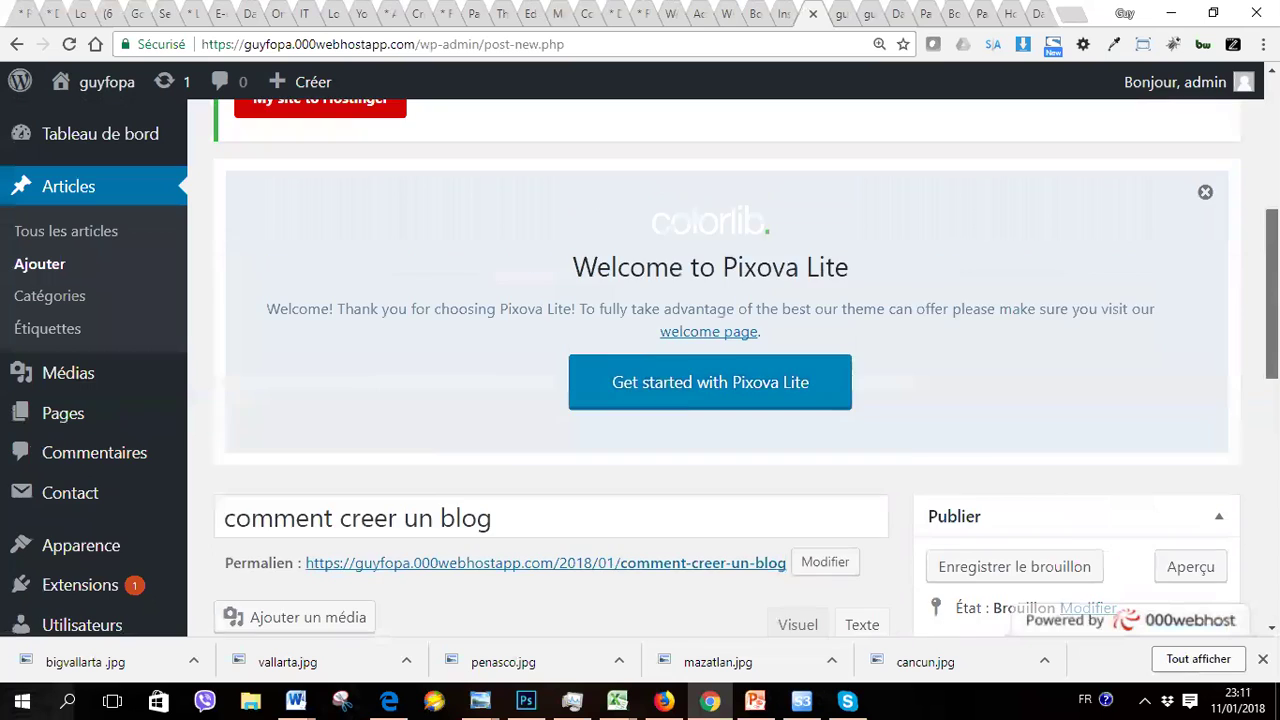
{"action": "scroll", "coordinate": [727, 367], "scroll_direction": "down", "scroll_amount": 8}
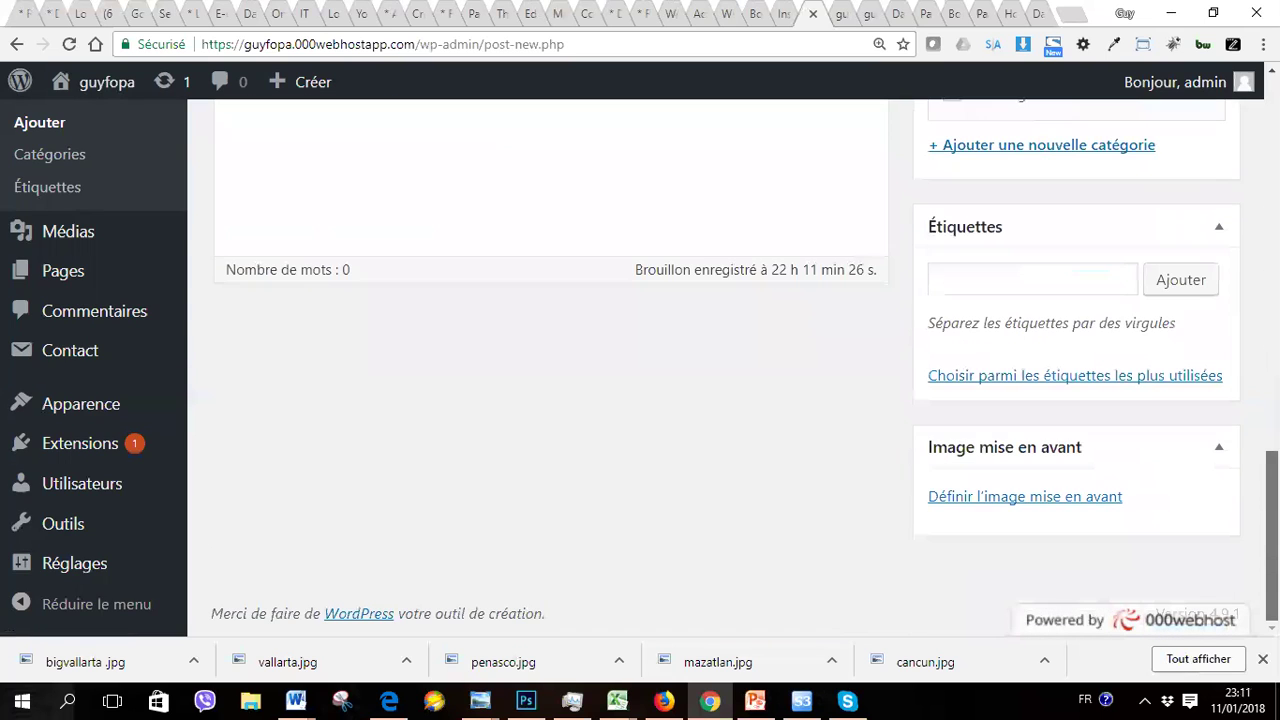
{"action": "scroll", "coordinate": [727, 367], "scroll_direction": "up", "scroll_amount": 10}
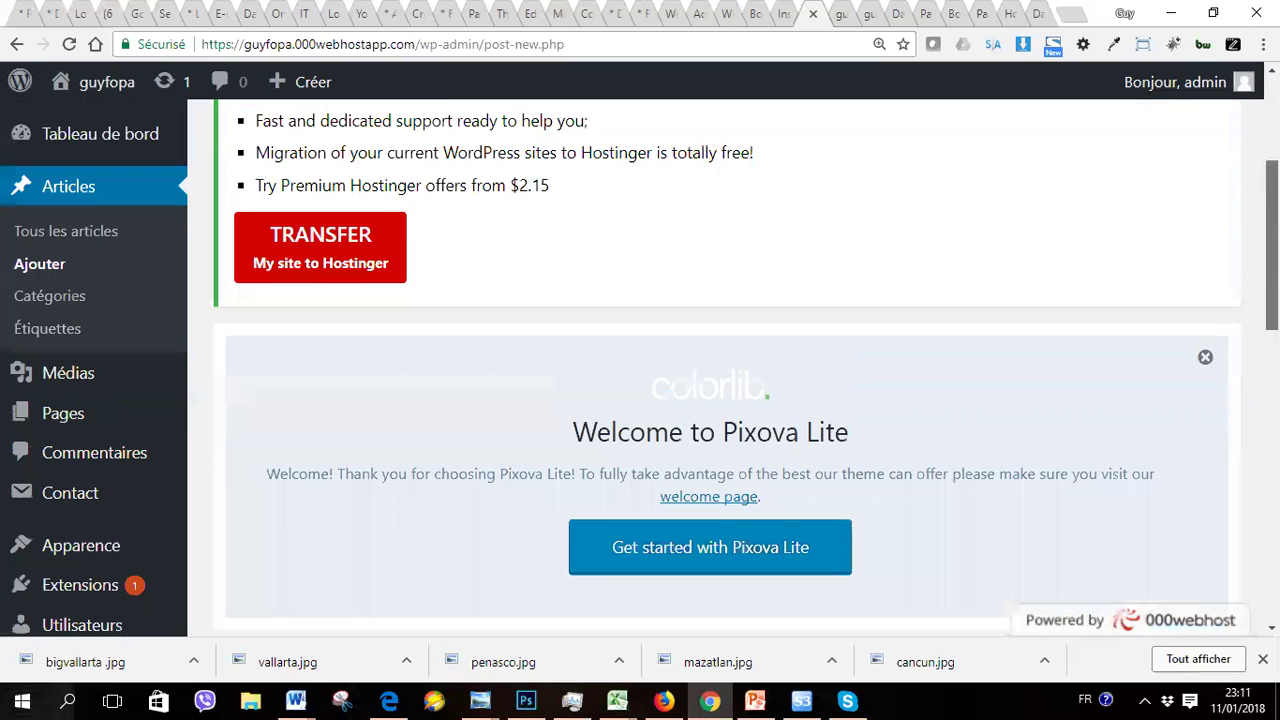
{"action": "scroll", "coordinate": [727, 367], "scroll_direction": "up", "scroll_amount": 2}
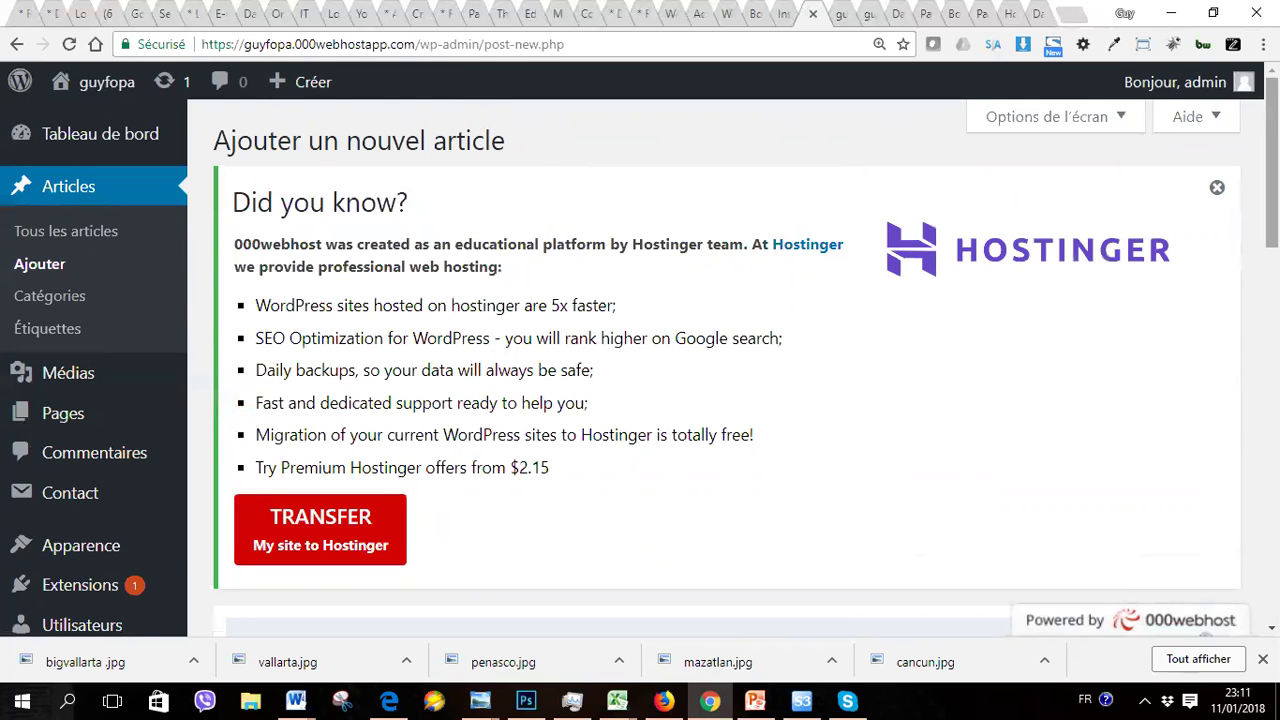
{"action": "scroll", "coordinate": [640, 370], "scroll_direction": "down", "scroll_amount": 12}
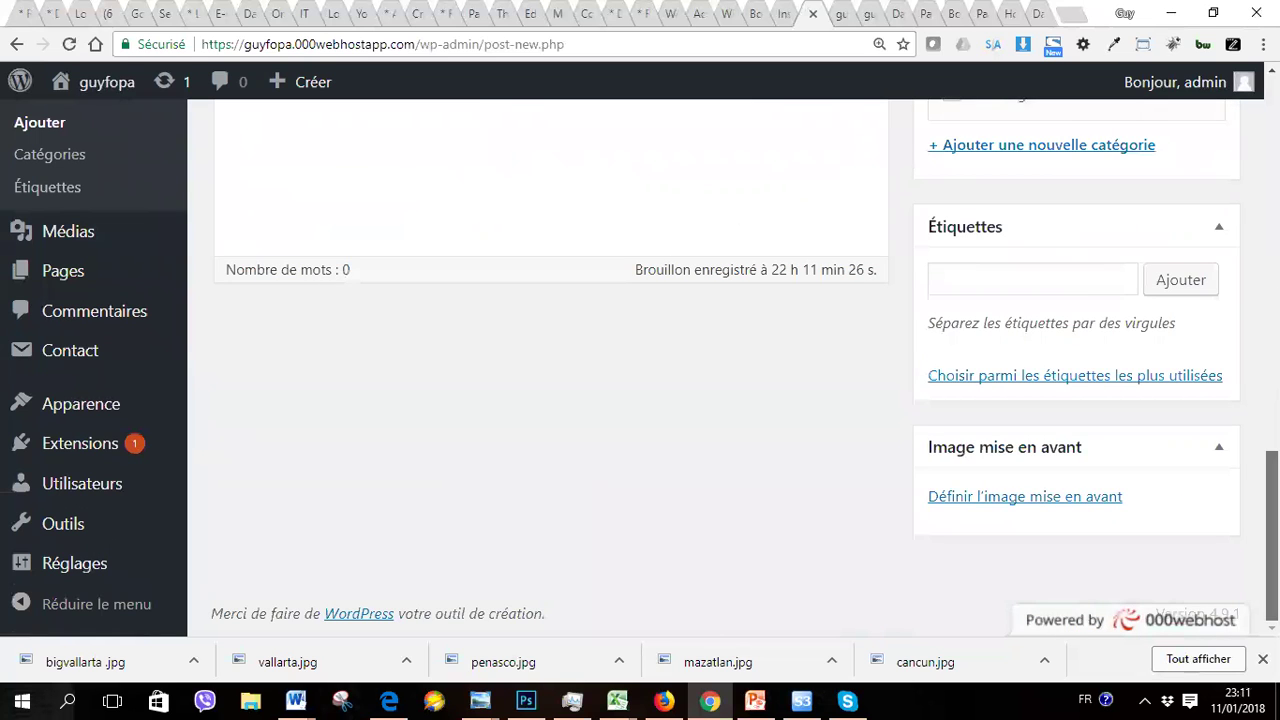
{"action": "scroll", "coordinate": [640, 370], "scroll_direction": "up", "scroll_amount": 12}
{"action": "scroll", "coordinate": [640, 370], "scroll_direction": "down", "scroll_amount": 3}
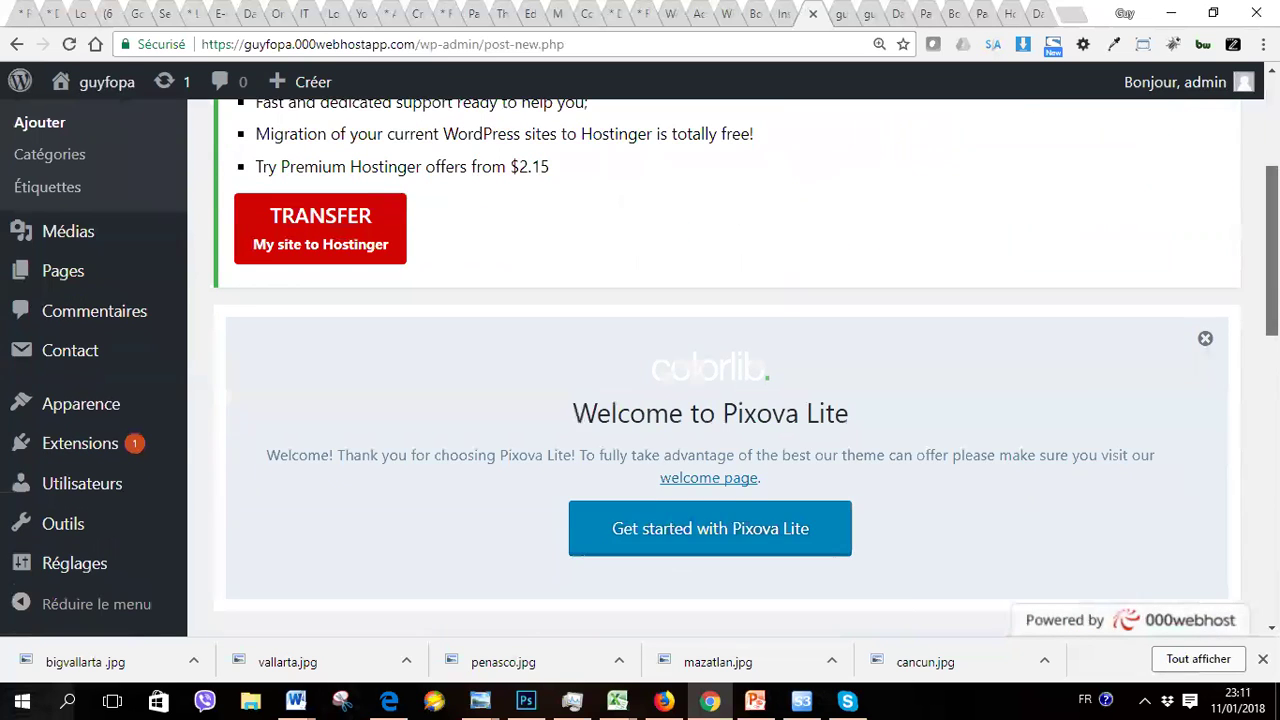
{"action": "scroll", "coordinate": [640, 370], "scroll_direction": "down", "scroll_amount": 3}
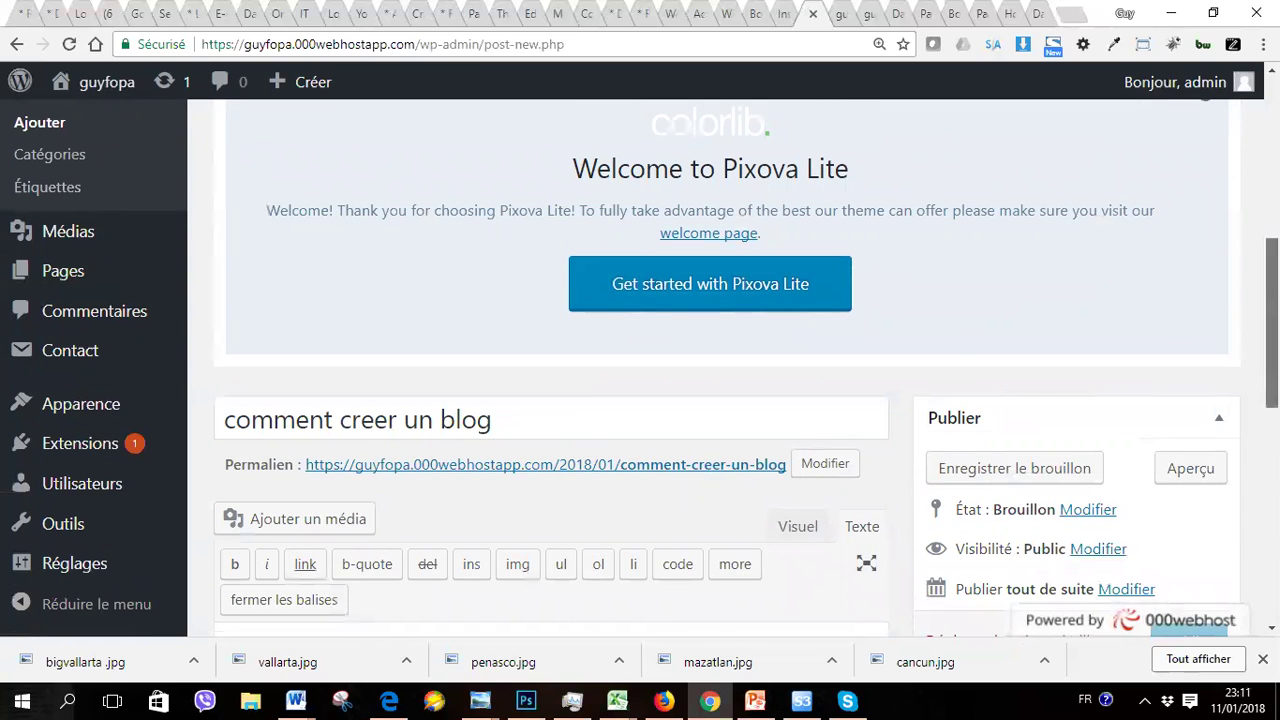
{"action": "scroll", "coordinate": [1188, 424], "scroll_direction": "down", "scroll_amount": 2}
{"action": "left_click", "coordinate": [1188, 418]}
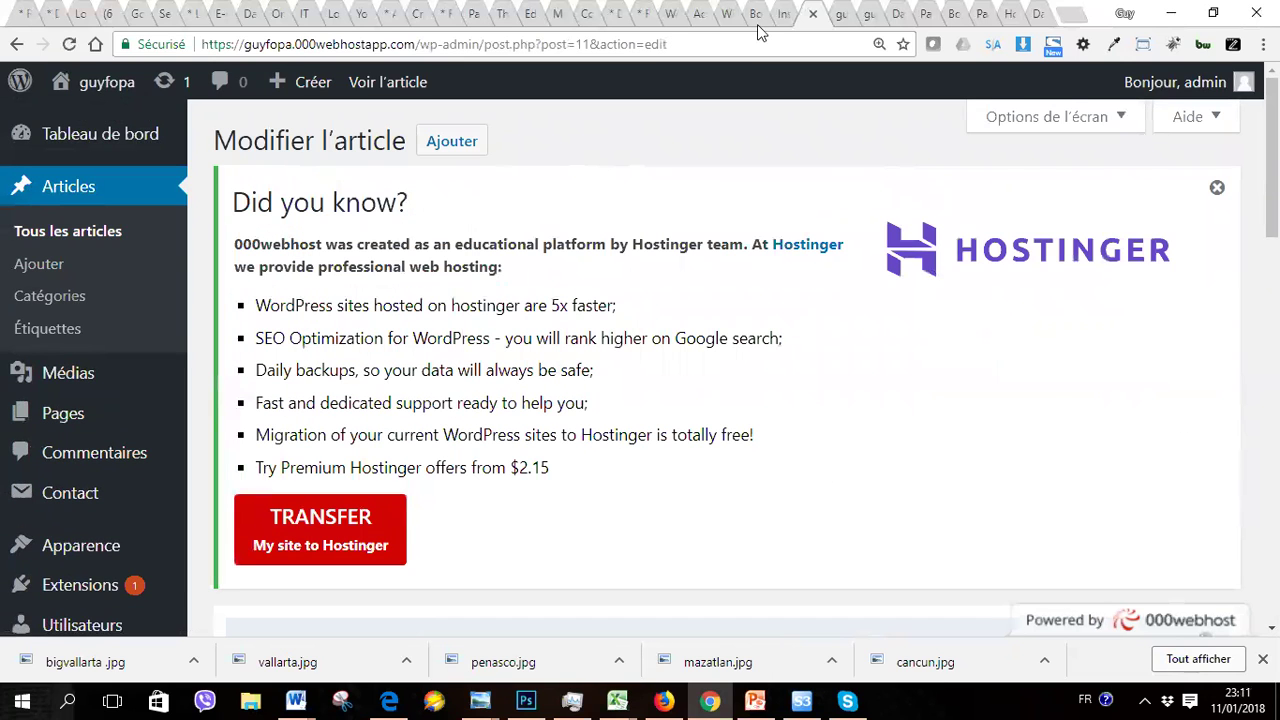
{"action": "left_click", "coordinate": [843, 20]}
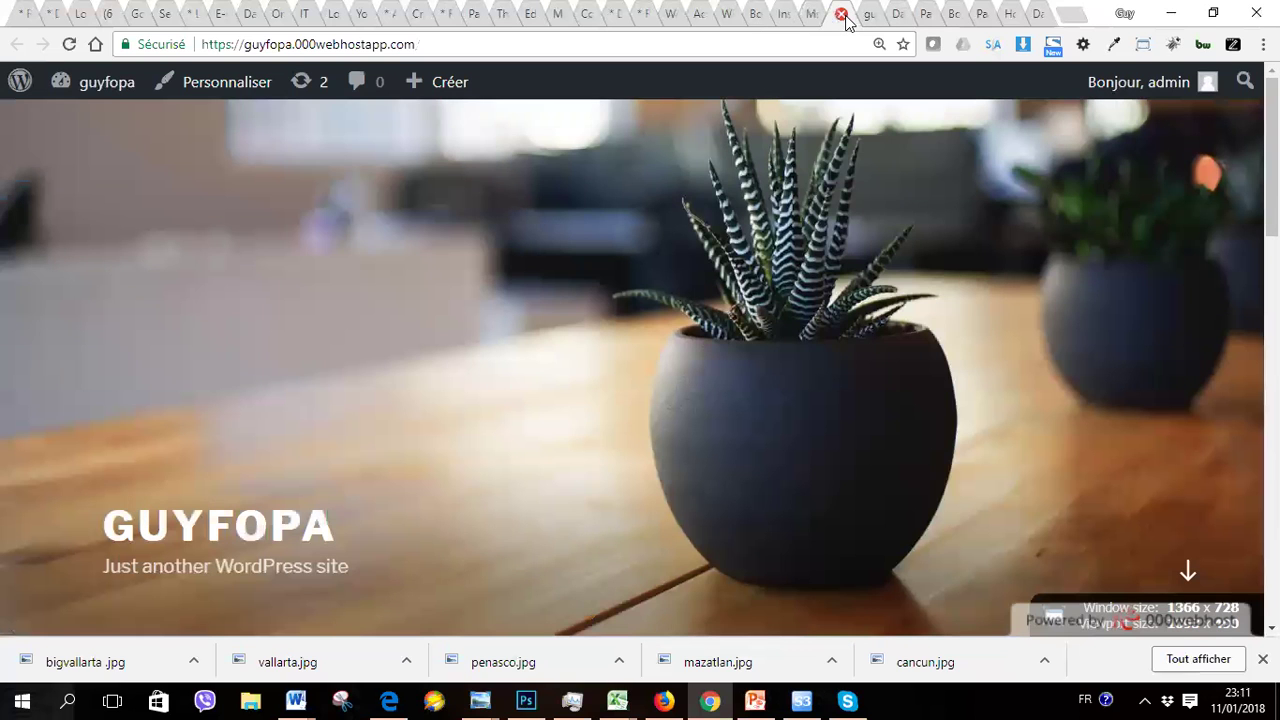
{"action": "left_click", "coordinate": [843, 15]}
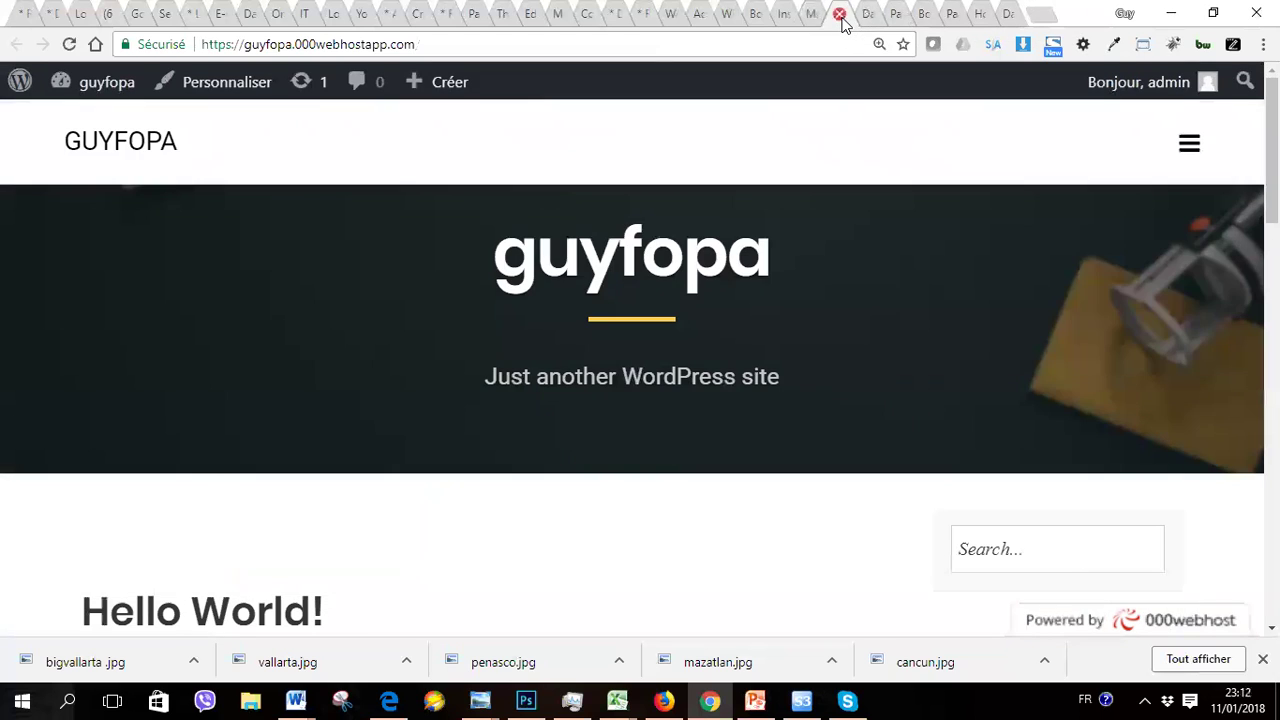
{"action": "left_click", "coordinate": [840, 15]}
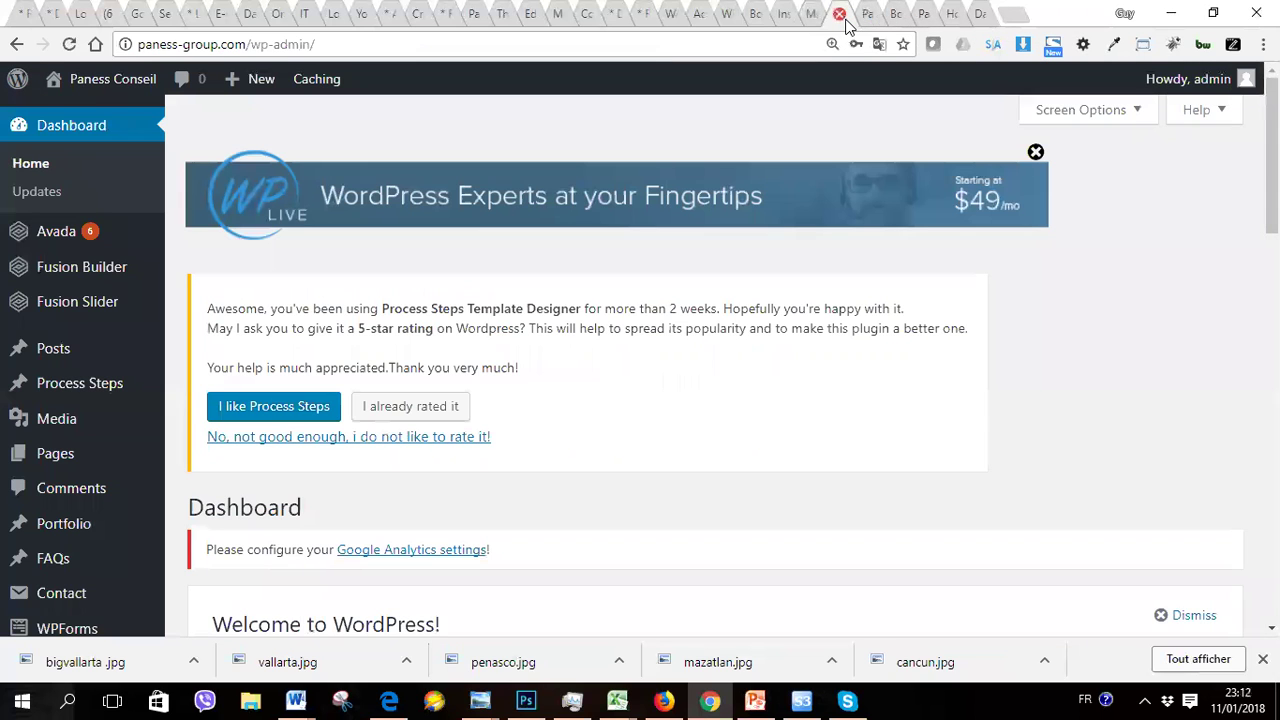
{"action": "left_click", "coordinate": [869, 22]}
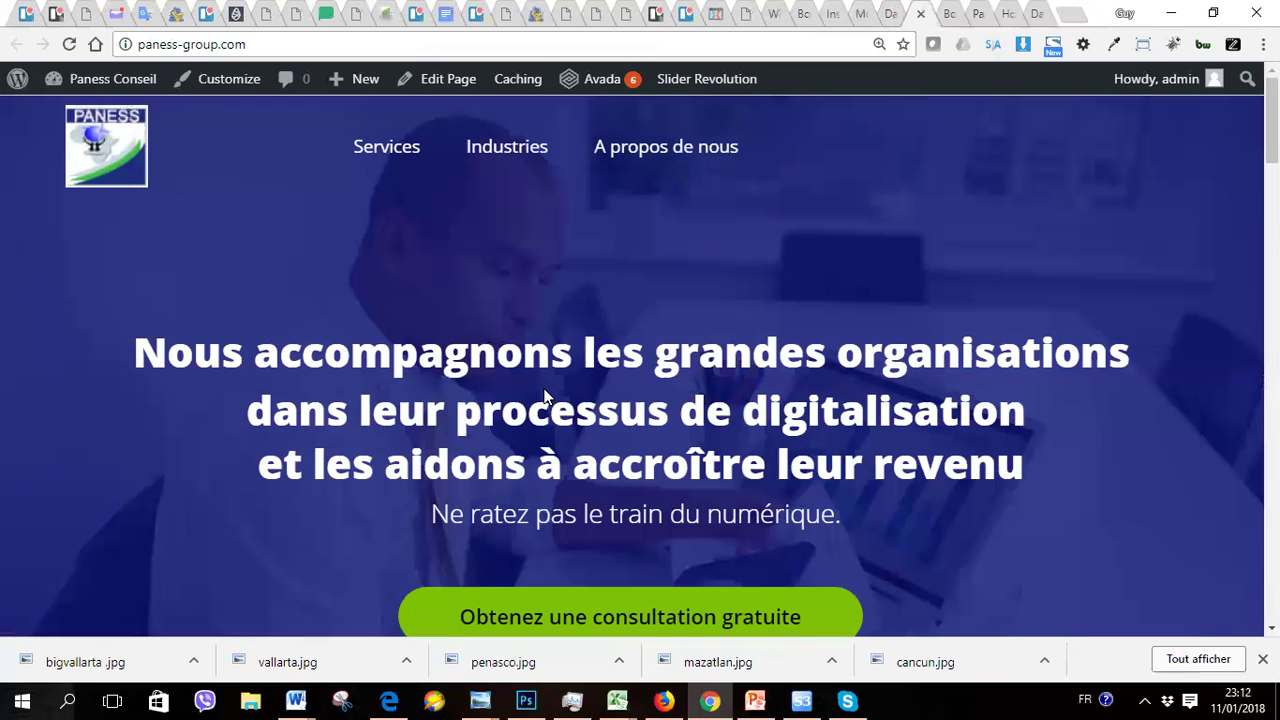
{"action": "key", "text": "Down"}
{"action": "key", "text": "Return"}
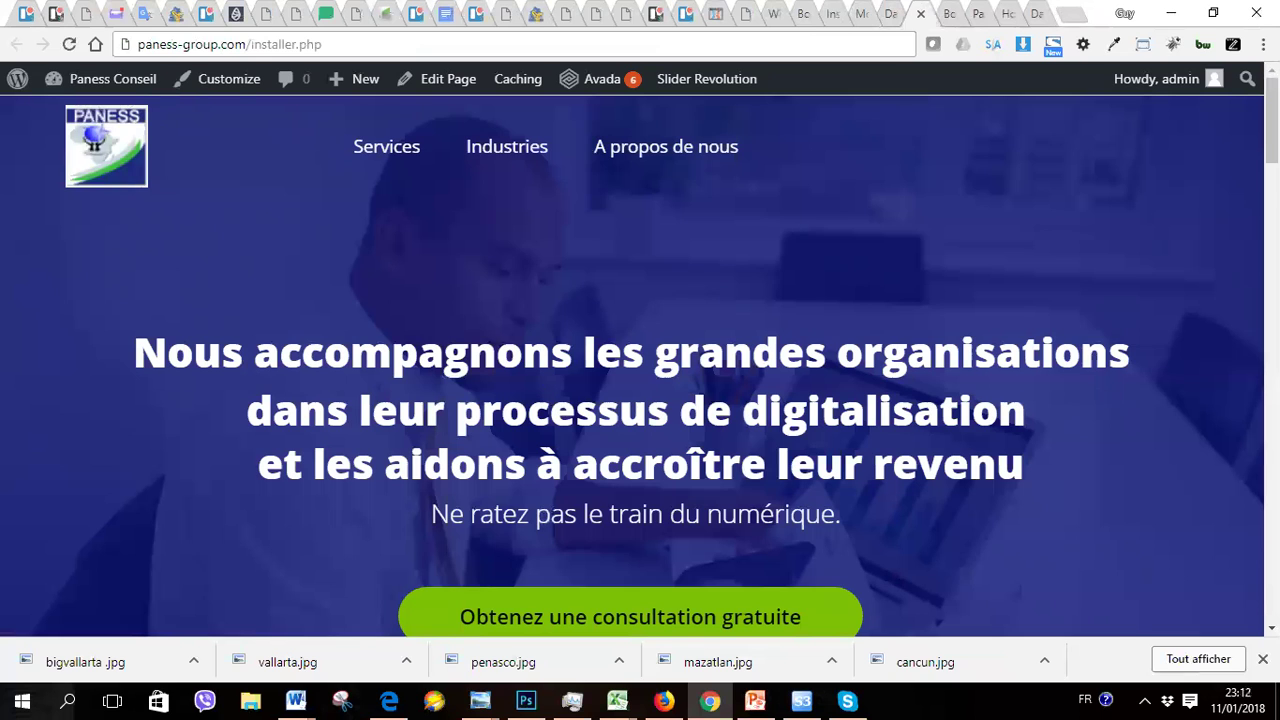
{"action": "scroll", "coordinate": [727, 300], "scroll_direction": "down", "scroll_amount": 20}
{"action": "scroll", "coordinate": [1243, 546], "scroll_direction": "up", "scroll_amount": 15}
{"action": "scroll", "coordinate": [1025, 165], "scroll_direction": "up", "scroll_amount": 8}
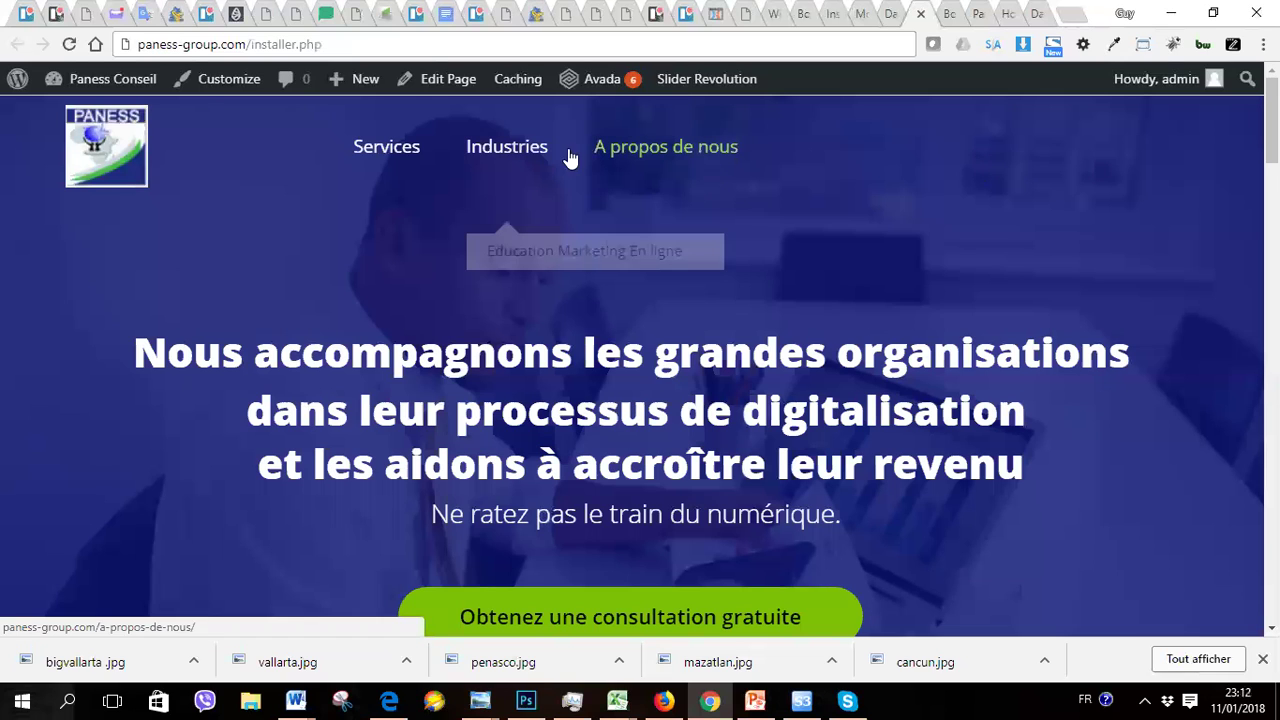
{"action": "mouse_move", "coordinate": [400, 151]}
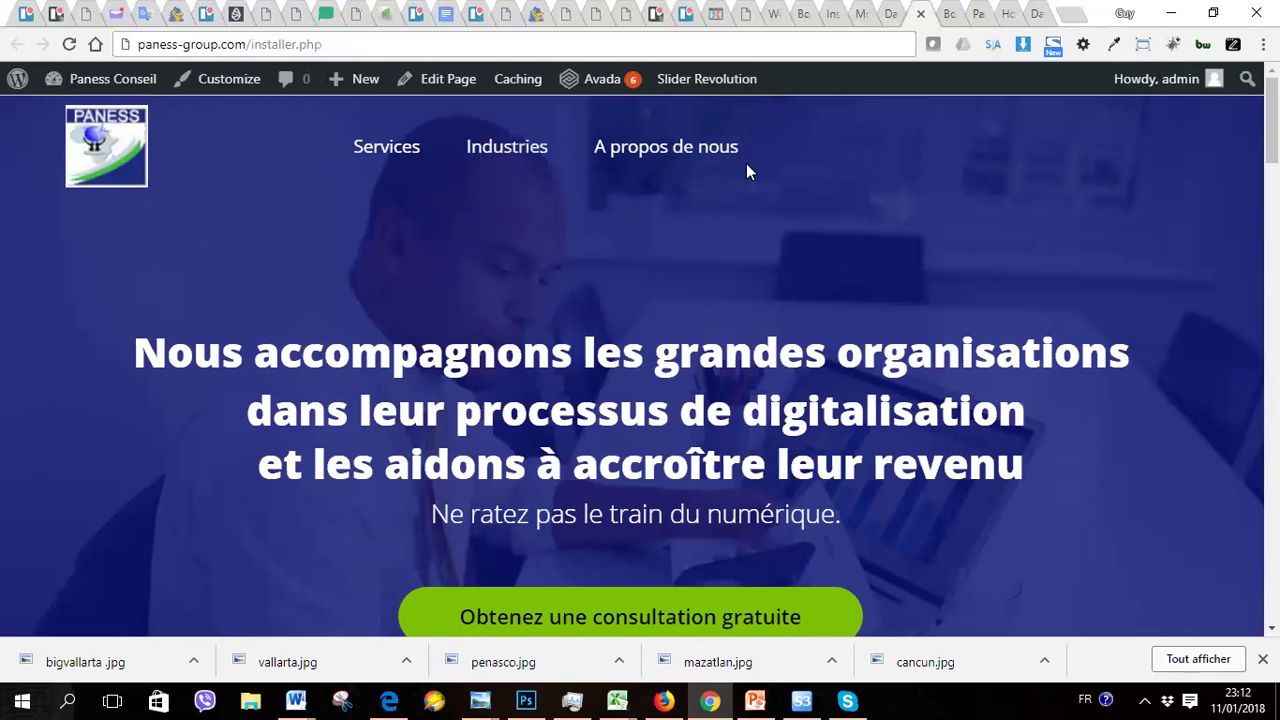
Step: Switch to the WordPress Dashboard tab and scroll through the admin dashboard
{"action": "left_click", "coordinate": [889, 18]}
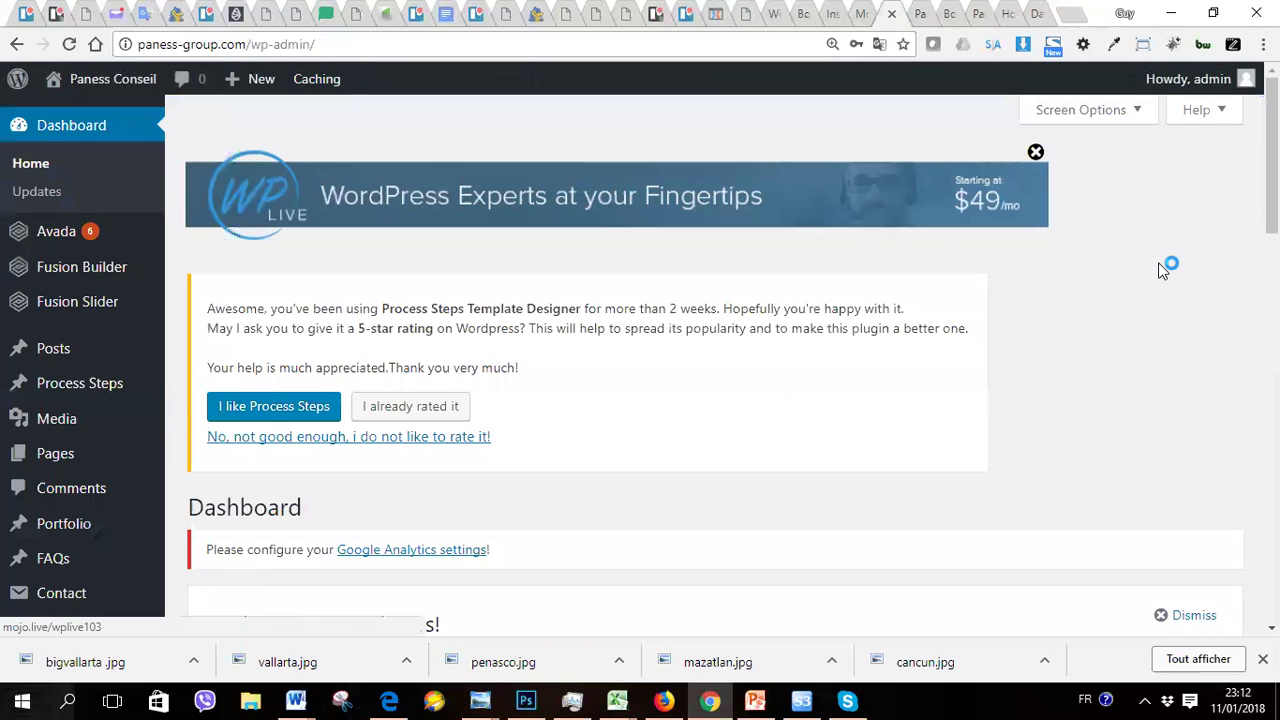
{"action": "scroll", "coordinate": [1160, 270], "scroll_direction": "down", "scroll_amount": 3}
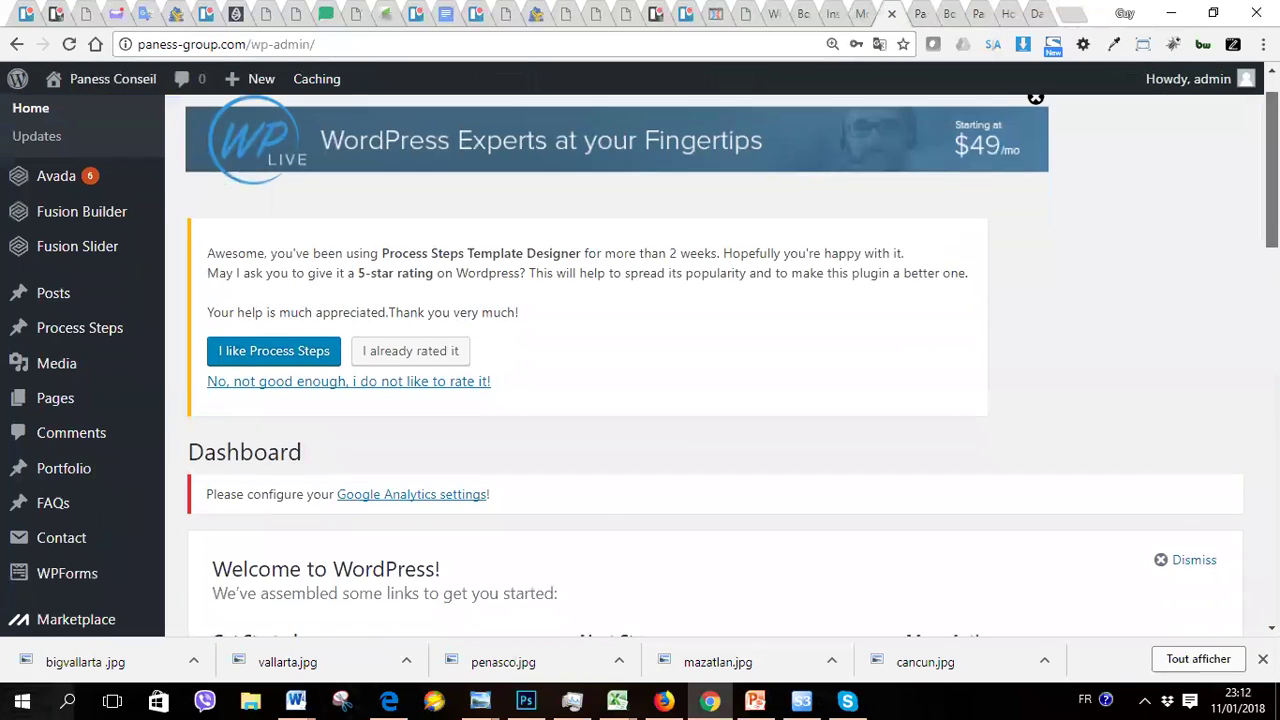
{"action": "scroll", "coordinate": [715, 365], "scroll_direction": "down", "scroll_amount": 5}
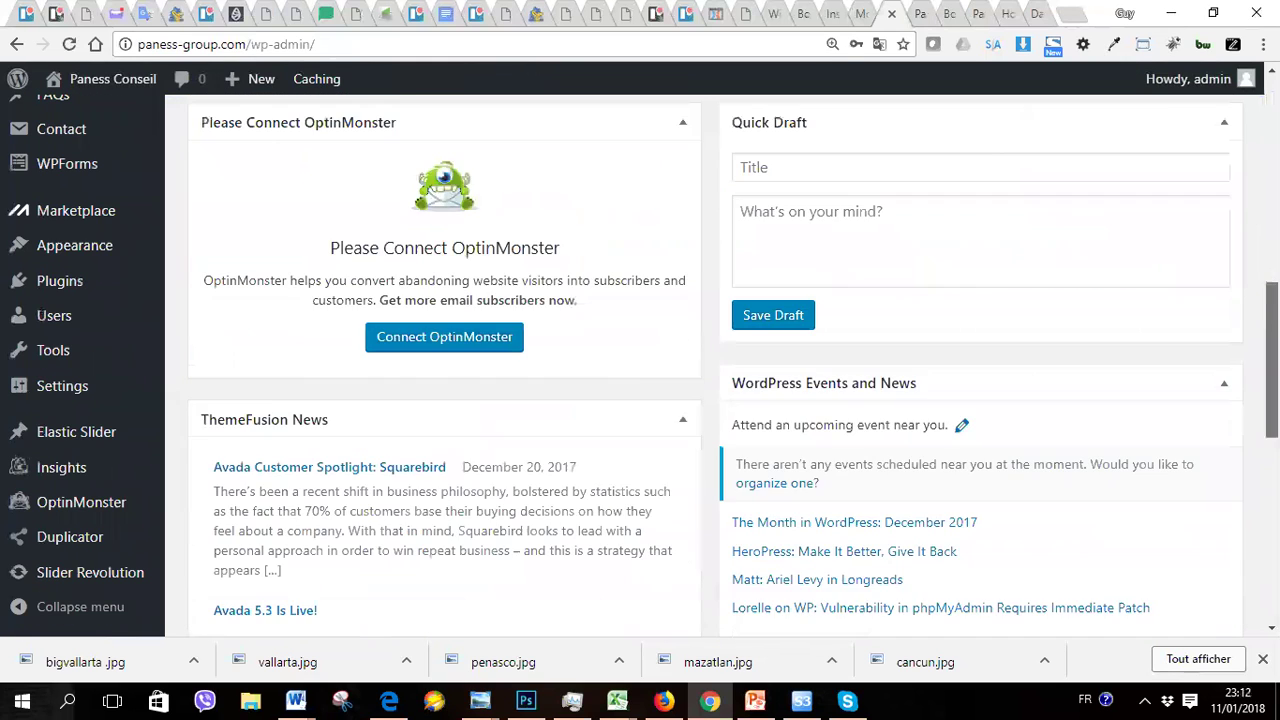
{"action": "left_click_drag", "start_coordinate": [1272, 366], "coordinate": [1272, 155]}
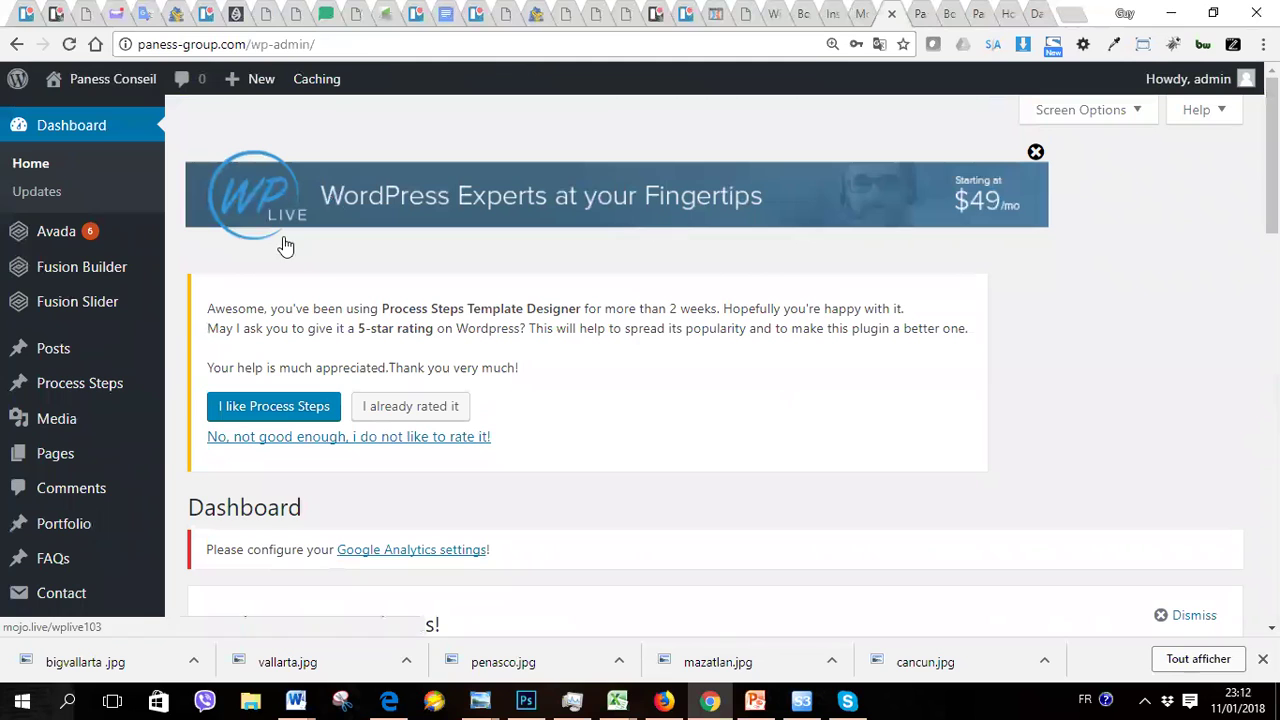
Step: Open Appearance > Themes from the admin sidebar
{"action": "mouse_move", "coordinate": [248, 388]}
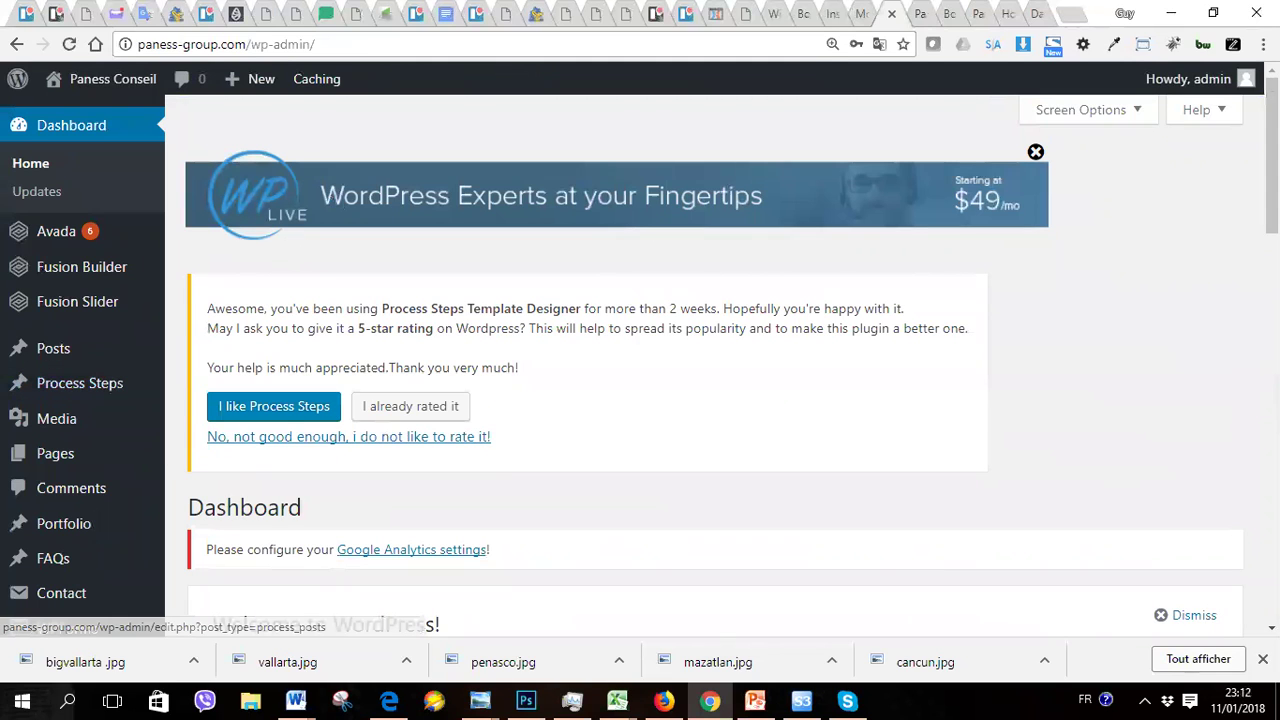
{"action": "scroll", "coordinate": [60, 400], "scroll_direction": "down", "scroll_amount": 3}
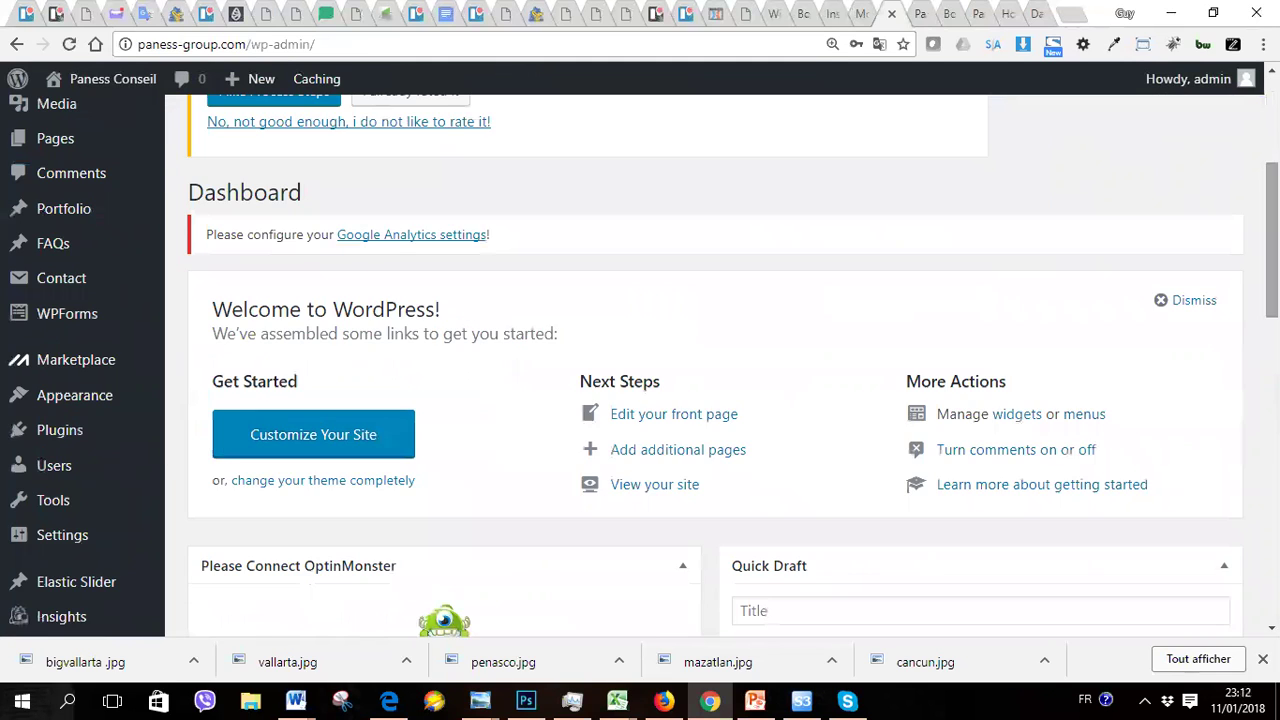
{"action": "mouse_move", "coordinate": [51, 406]}
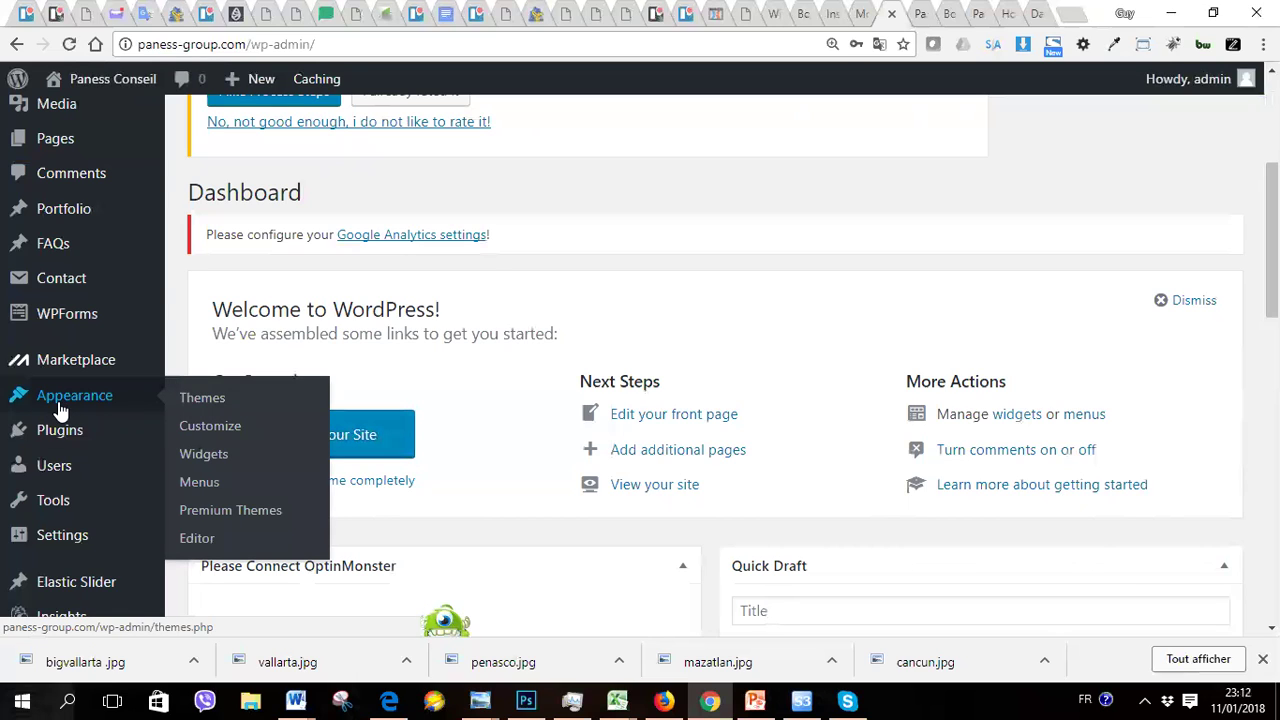
{"action": "left_click", "coordinate": [216, 400]}
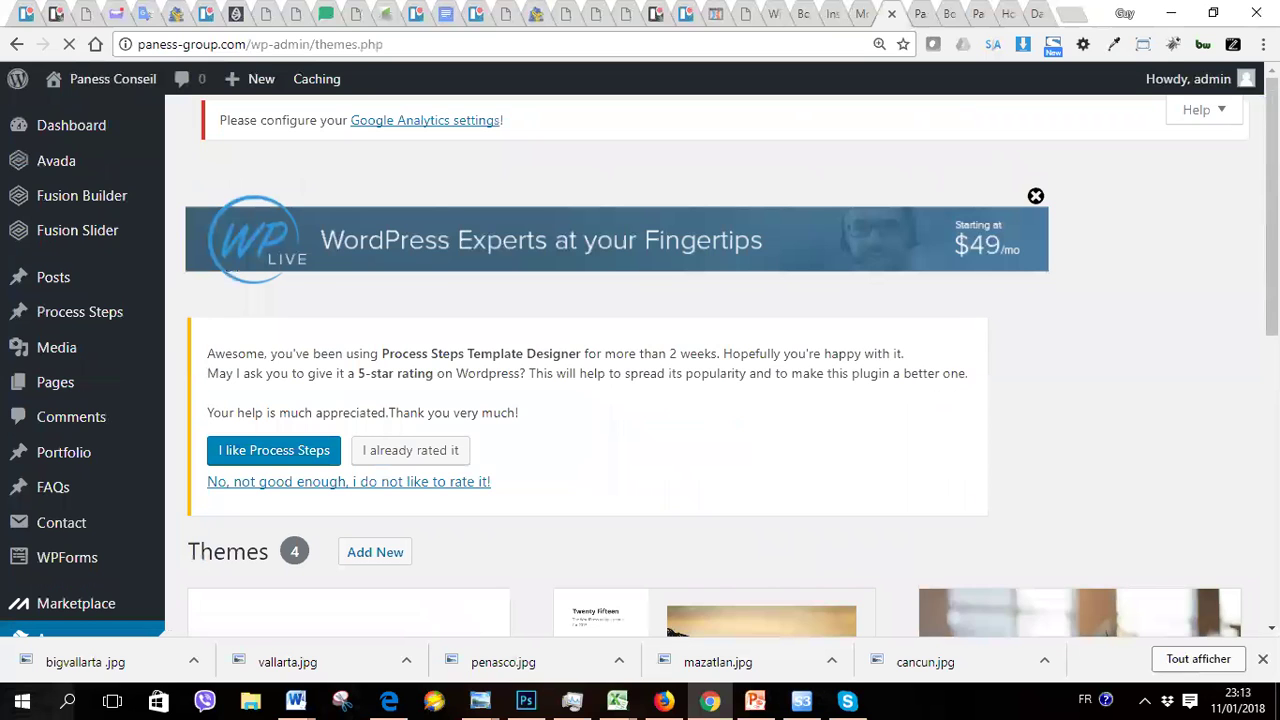
Step: Scroll the Themes page to view active Avada alongside Twenty Fifteen, Sixteen and Seventeen
{"action": "scroll", "coordinate": [320, 335], "scroll_direction": "down", "scroll_amount": 4}
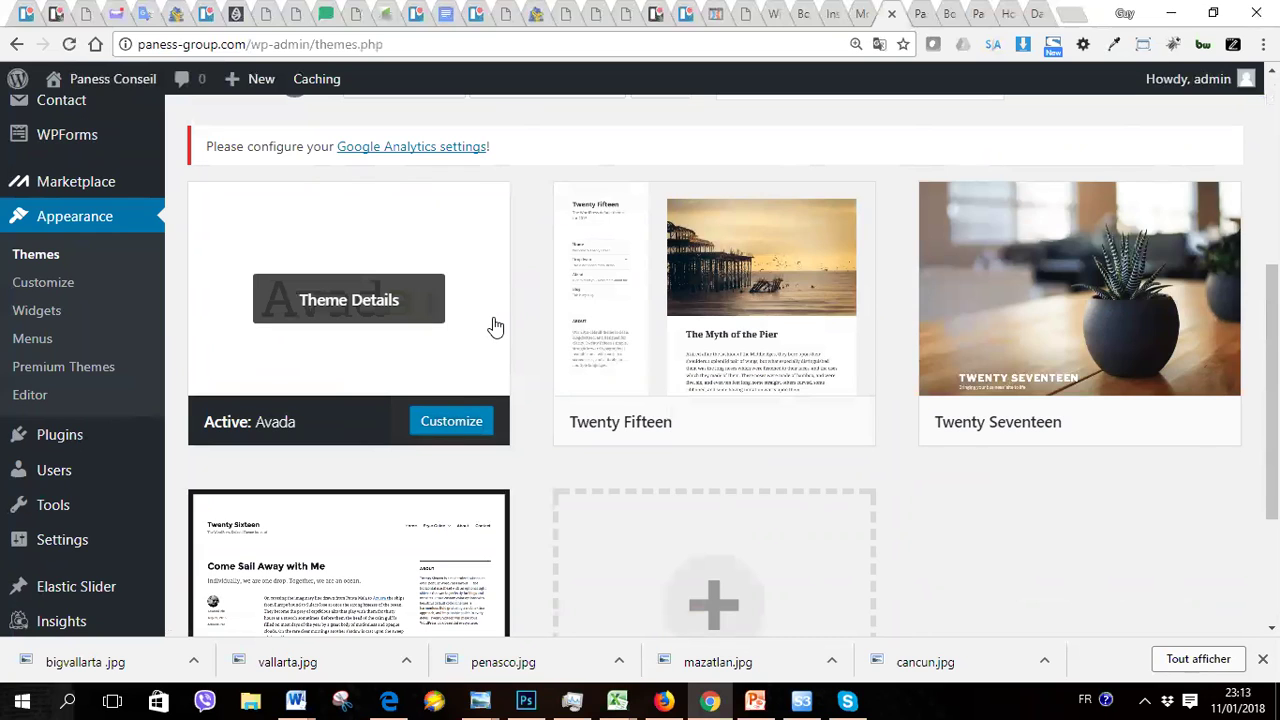
{"action": "left_click_drag", "start_coordinate": [1272, 424], "coordinate": [1272, 247]}
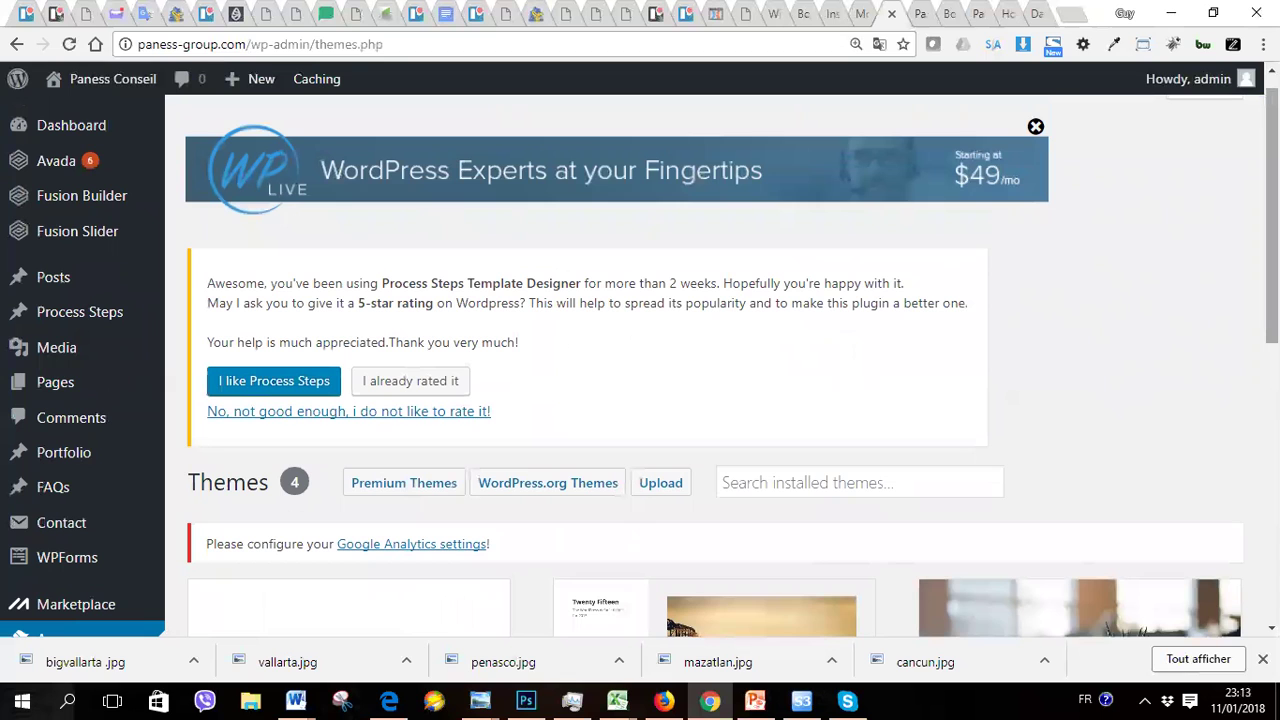
{"action": "left_click_drag", "start_coordinate": [1272, 247], "coordinate": [1272, 512]}
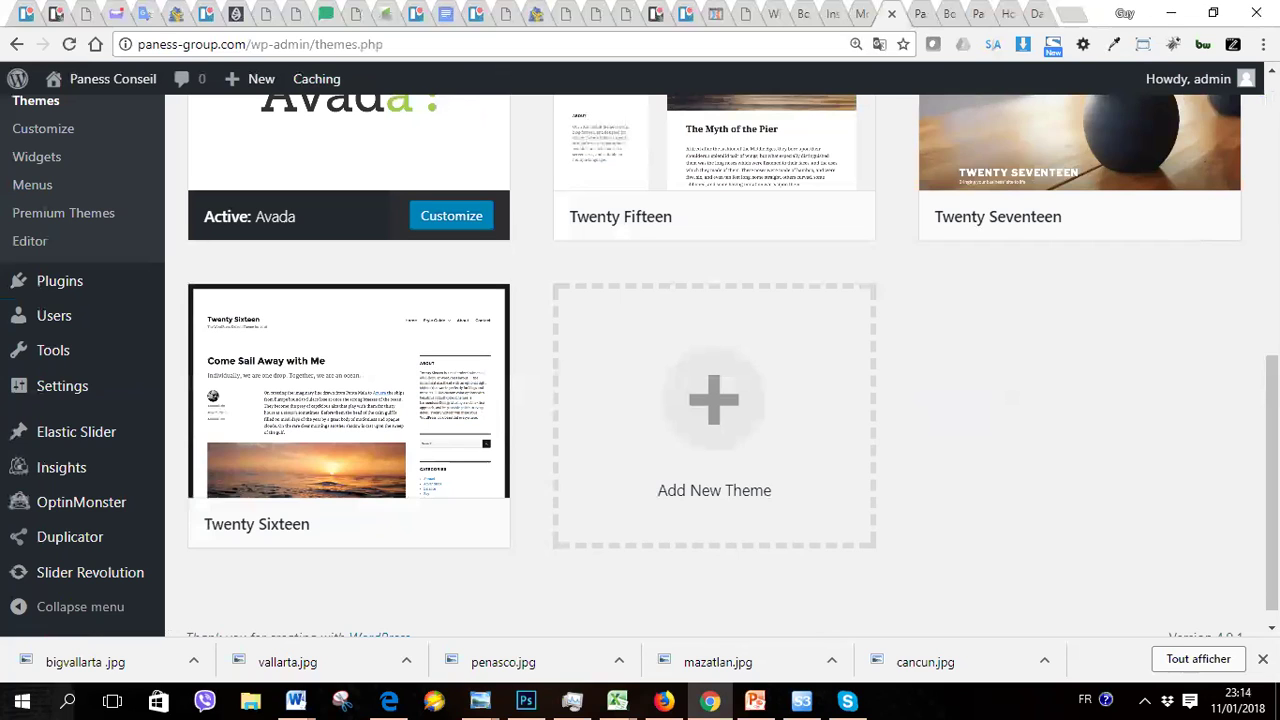
{"action": "scroll", "coordinate": [1272, 480], "scroll_direction": "up", "scroll_amount": 10}
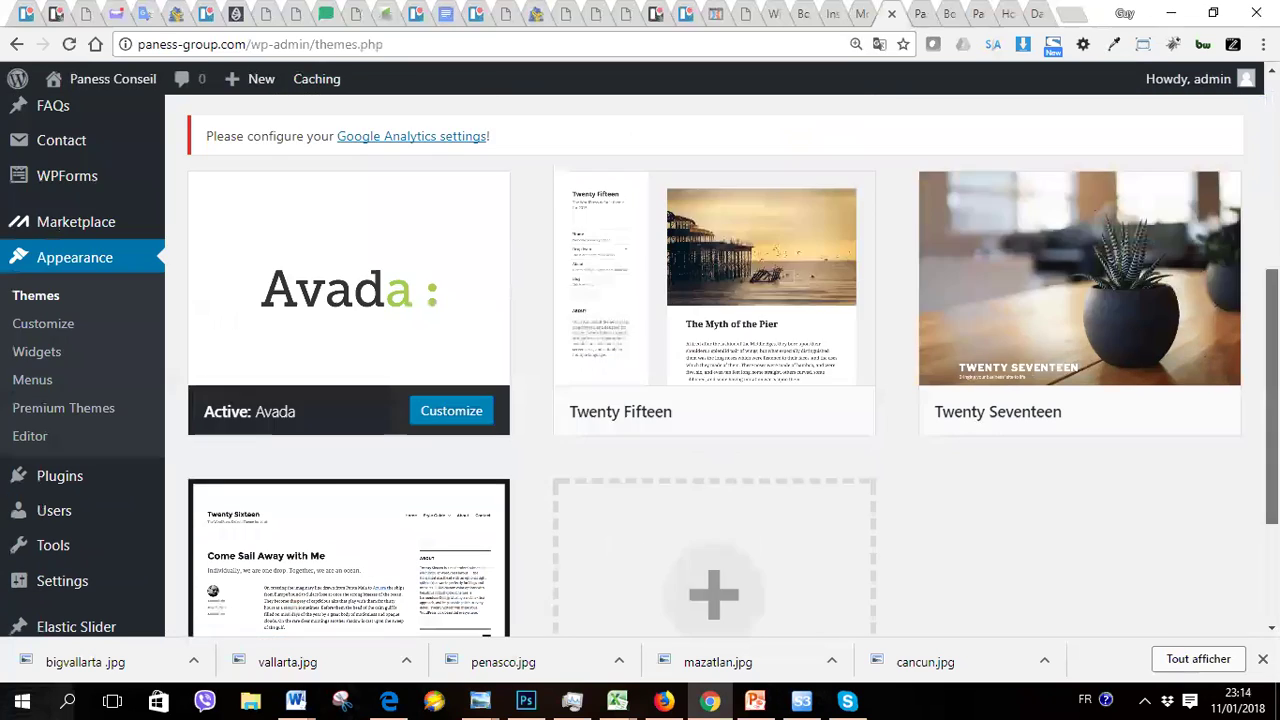
{"action": "scroll", "coordinate": [720, 366], "scroll_direction": "down", "scroll_amount": 4}
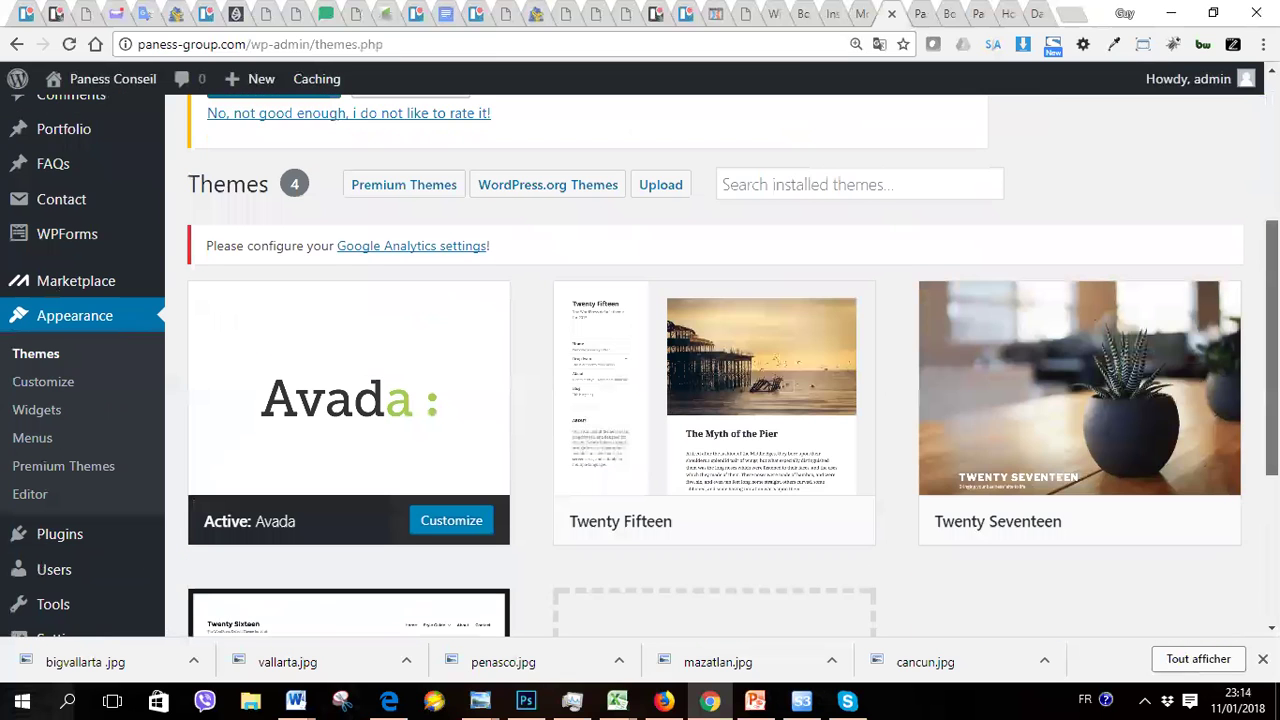
{"action": "scroll", "coordinate": [720, 366], "scroll_direction": "up", "scroll_amount": 2}
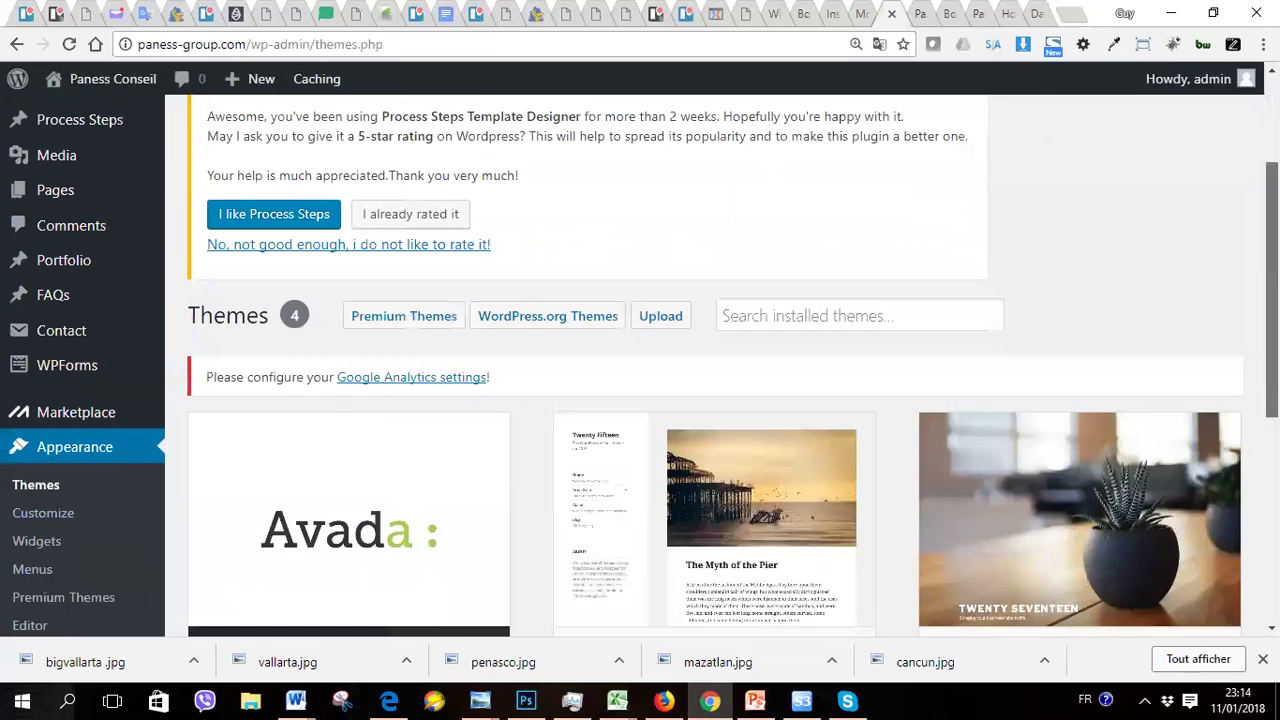
{"action": "scroll", "coordinate": [720, 366], "scroll_direction": "down", "scroll_amount": 1}
{"action": "scroll", "coordinate": [720, 366], "scroll_direction": "down", "scroll_amount": 2}
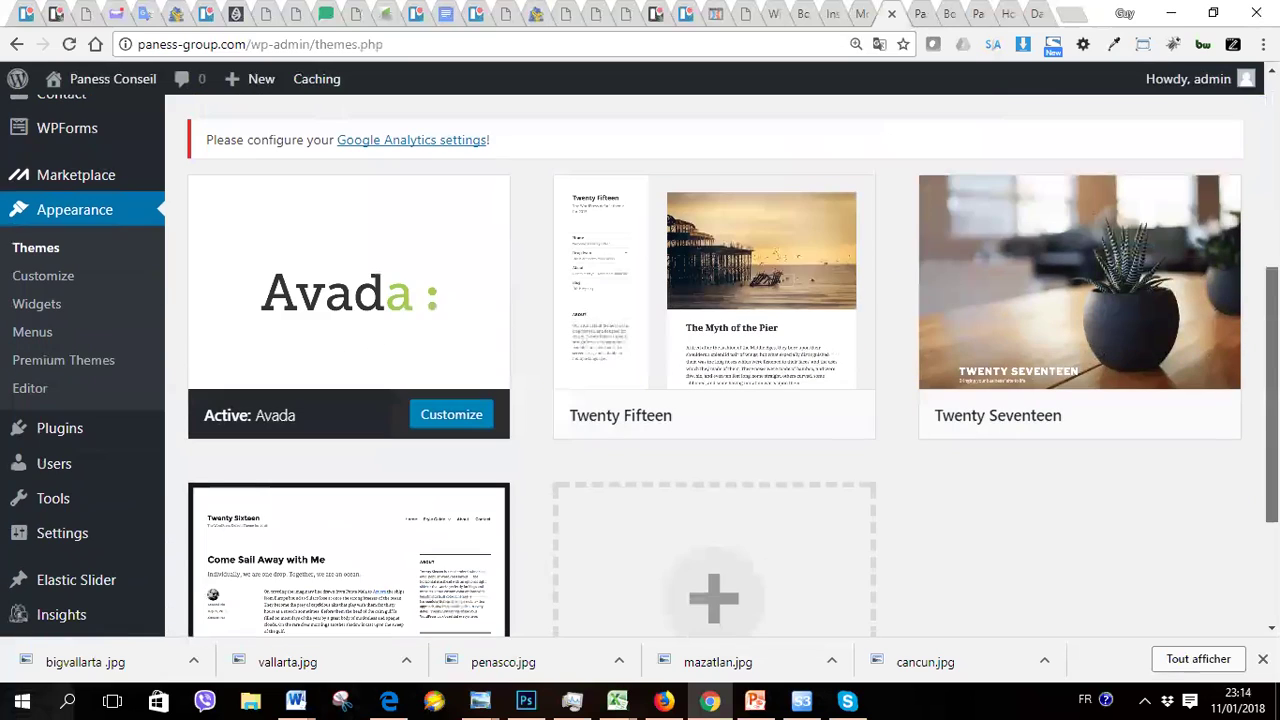
{"action": "mouse_move", "coordinate": [290, 298]}
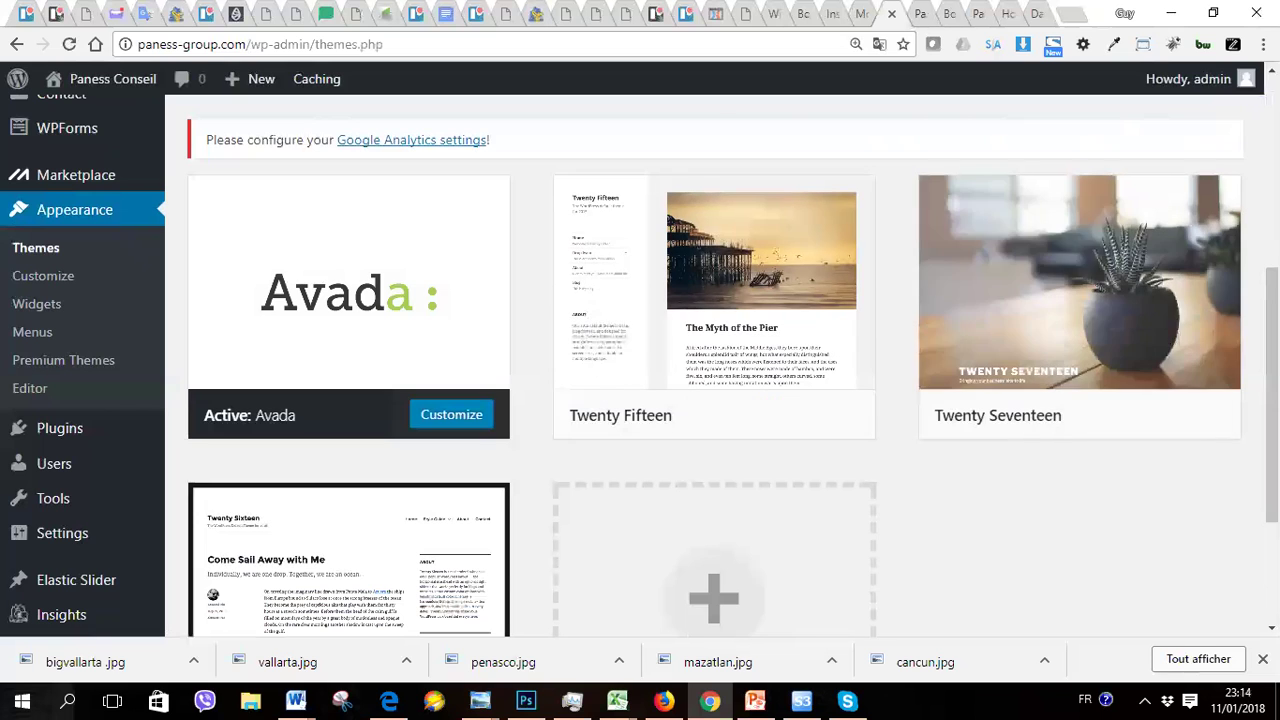
{"action": "scroll", "coordinate": [640, 400], "scroll_direction": "up", "scroll_amount": 4}
{"action": "scroll", "coordinate": [640, 400], "scroll_direction": "down", "scroll_amount": 1}
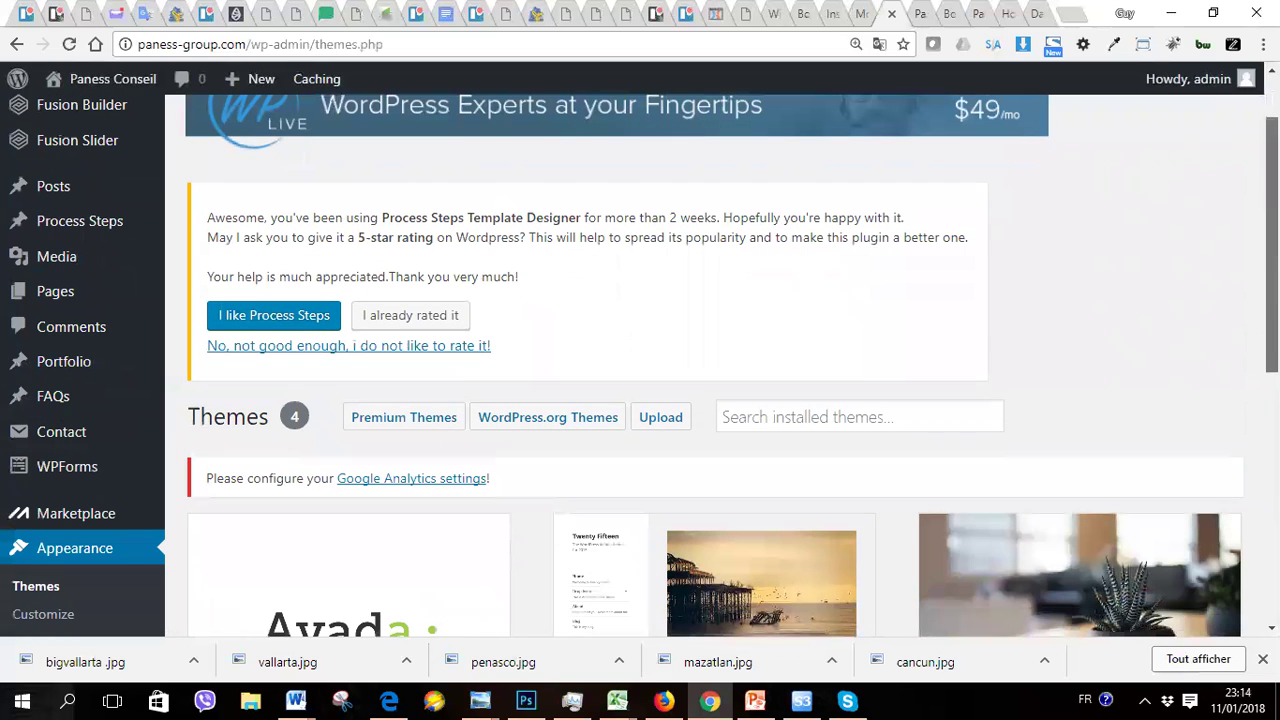
{"action": "scroll", "coordinate": [640, 365], "scroll_direction": "down", "scroll_amount": 4}
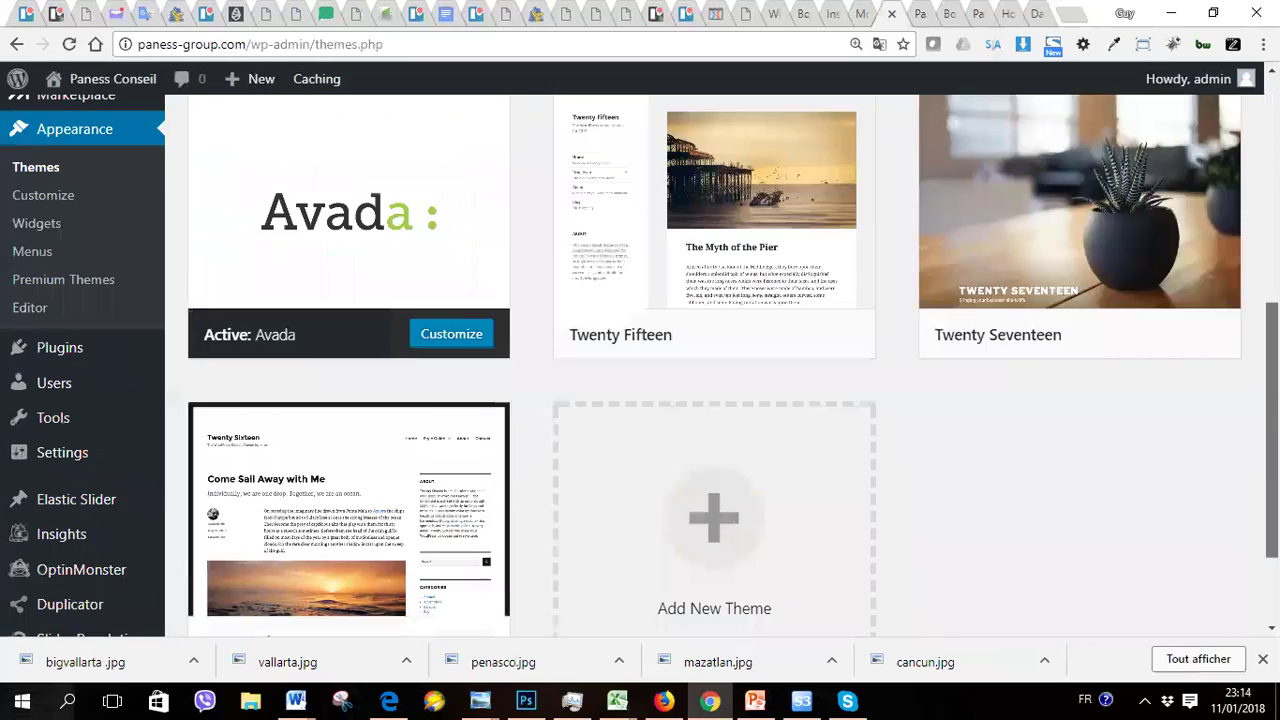
{"action": "scroll", "coordinate": [640, 365], "scroll_direction": "down", "scroll_amount": 2}
{"action": "scroll", "coordinate": [640, 365], "scroll_direction": "up", "scroll_amount": 1}
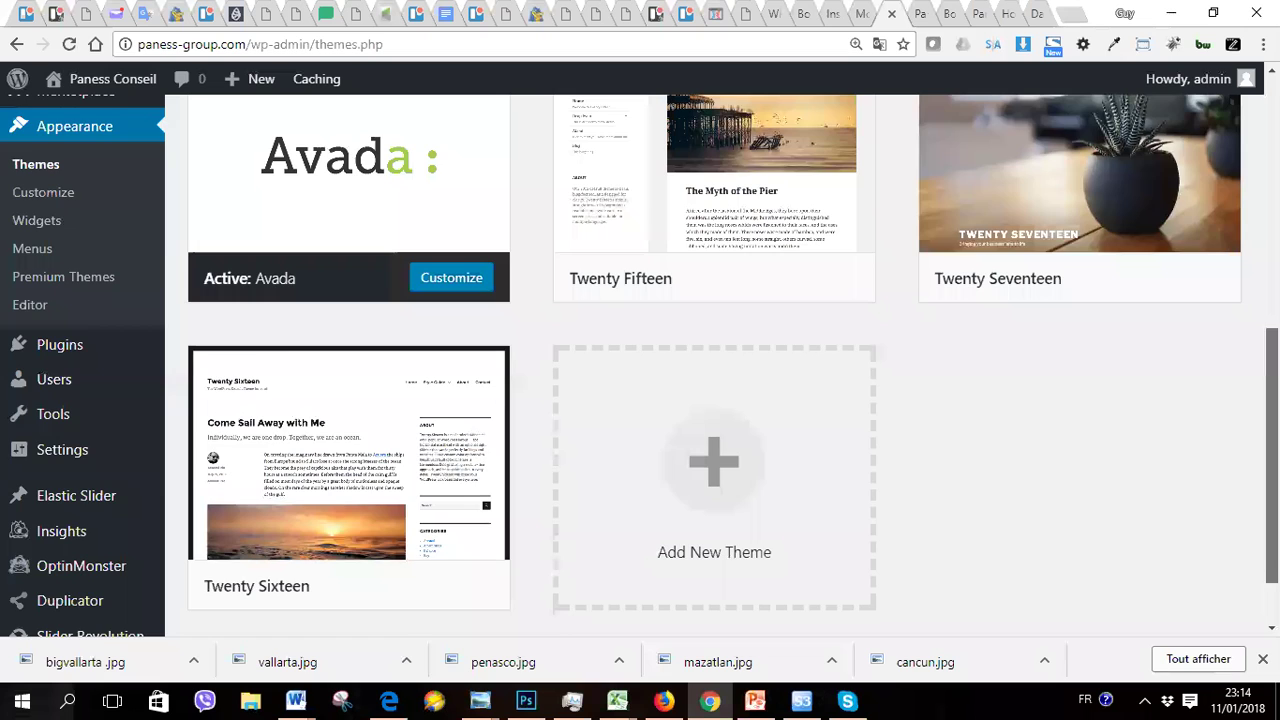
{"action": "scroll", "coordinate": [640, 365], "scroll_direction": "up", "scroll_amount": 2}
{"action": "scroll", "coordinate": [700, 366], "scroll_direction": "up", "scroll_amount": 4}
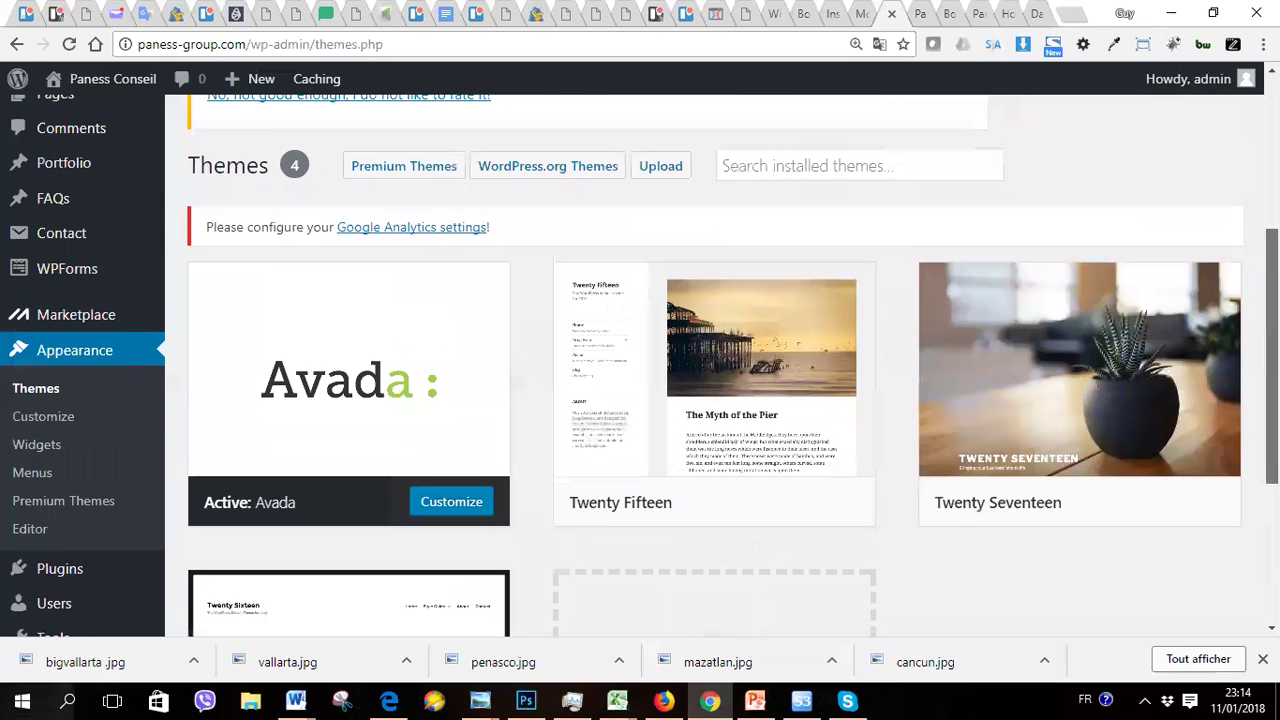
{"action": "scroll", "coordinate": [1006, 123], "scroll_direction": "up", "scroll_amount": 1}
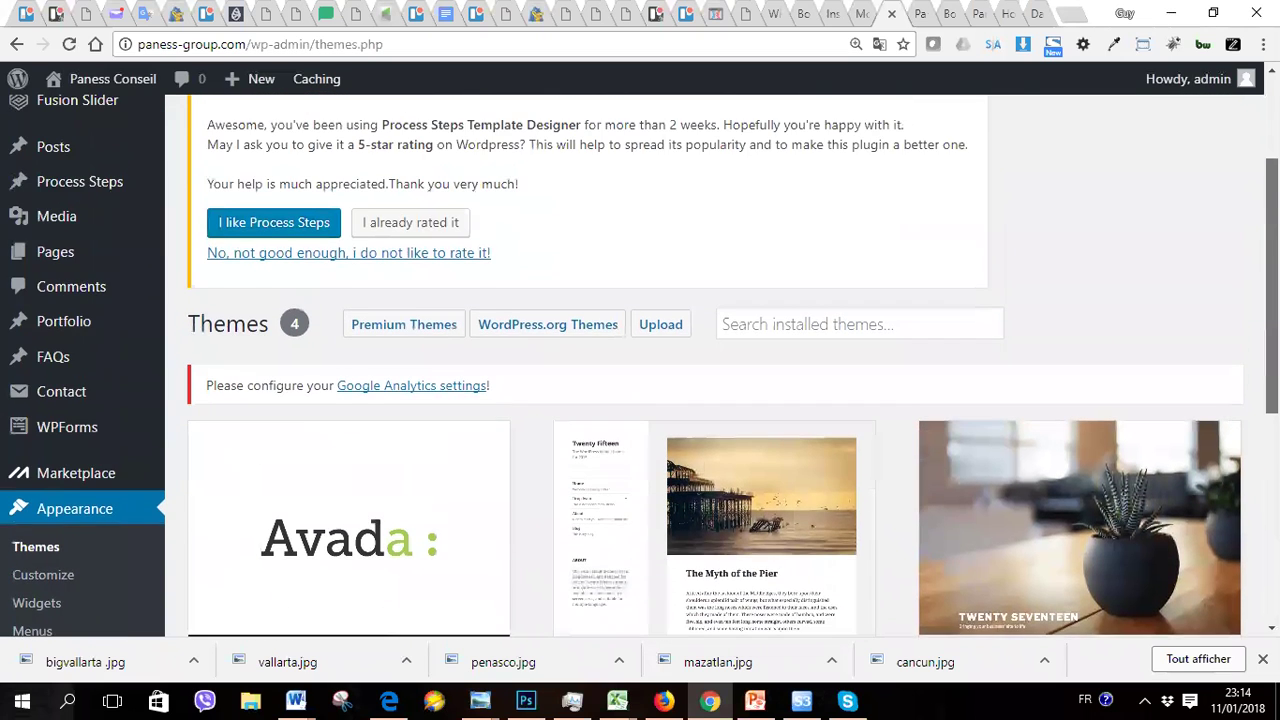
Step: Return to the Paness Conseil homepage tab and open the homepage with Edit Page
{"action": "left_click", "coordinate": [925, 22]}
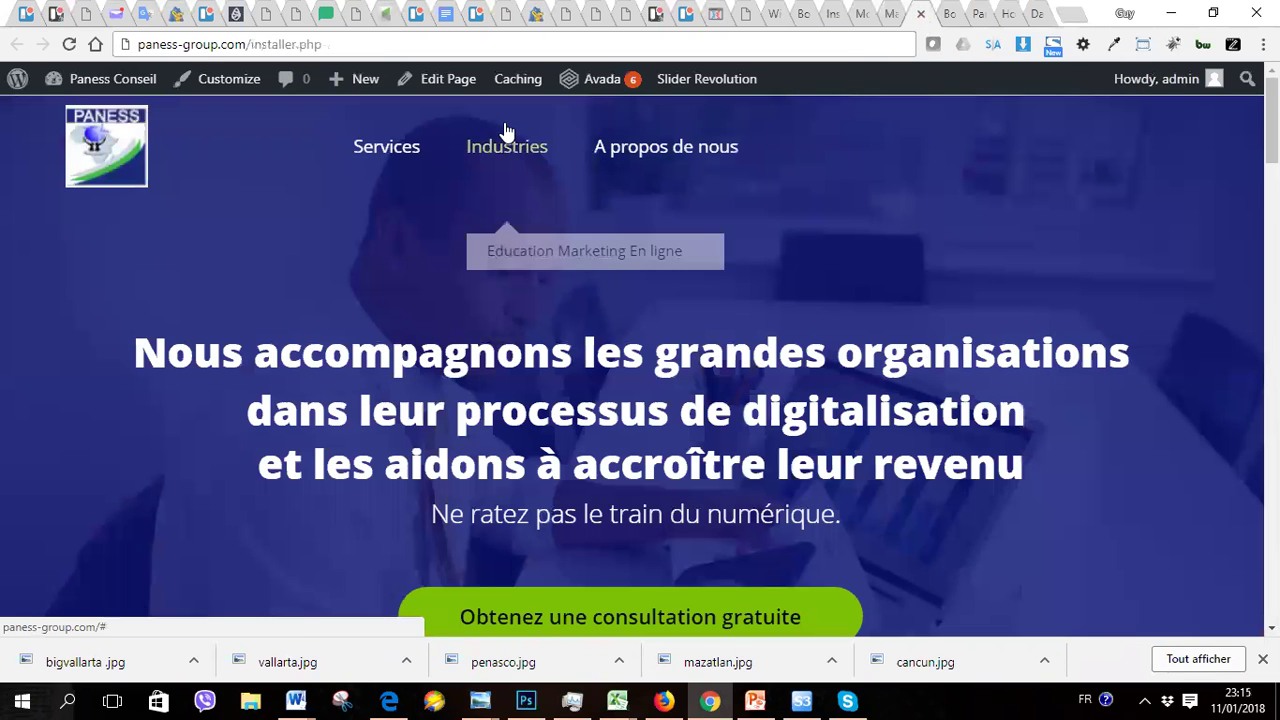
{"action": "mouse_move", "coordinate": [452, 88]}
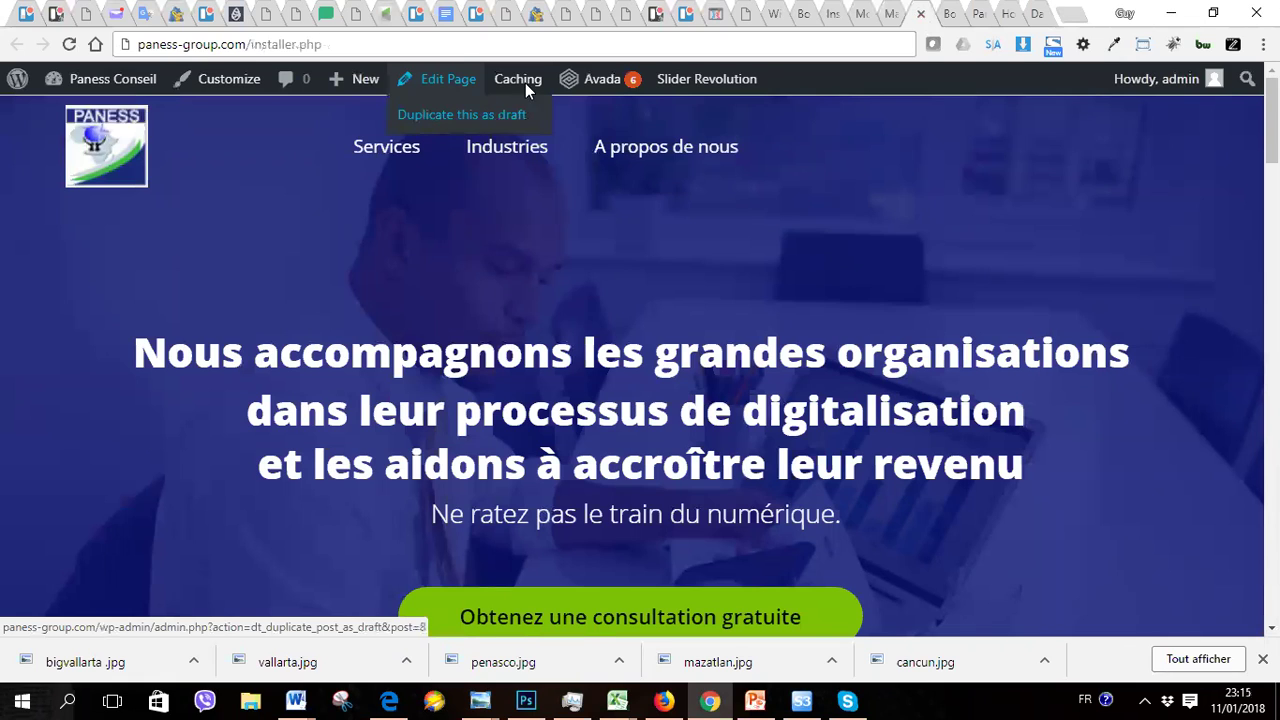
{"action": "left_click", "coordinate": [443, 80]}
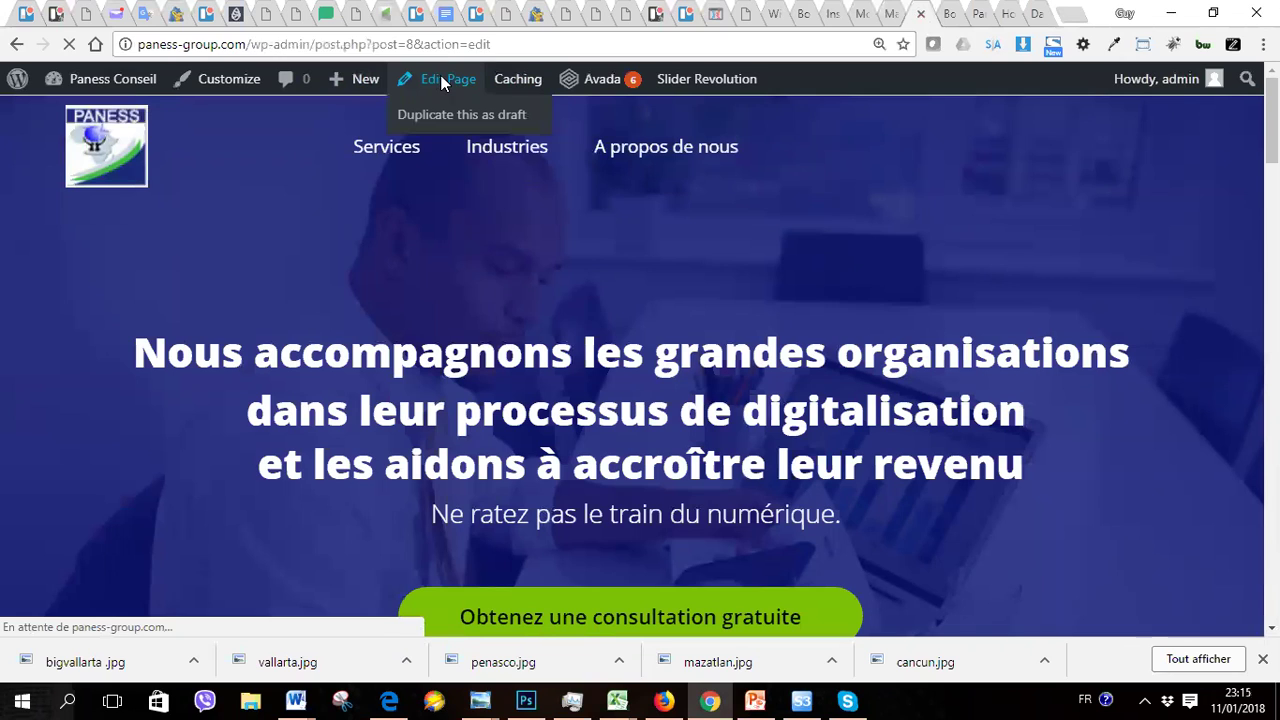
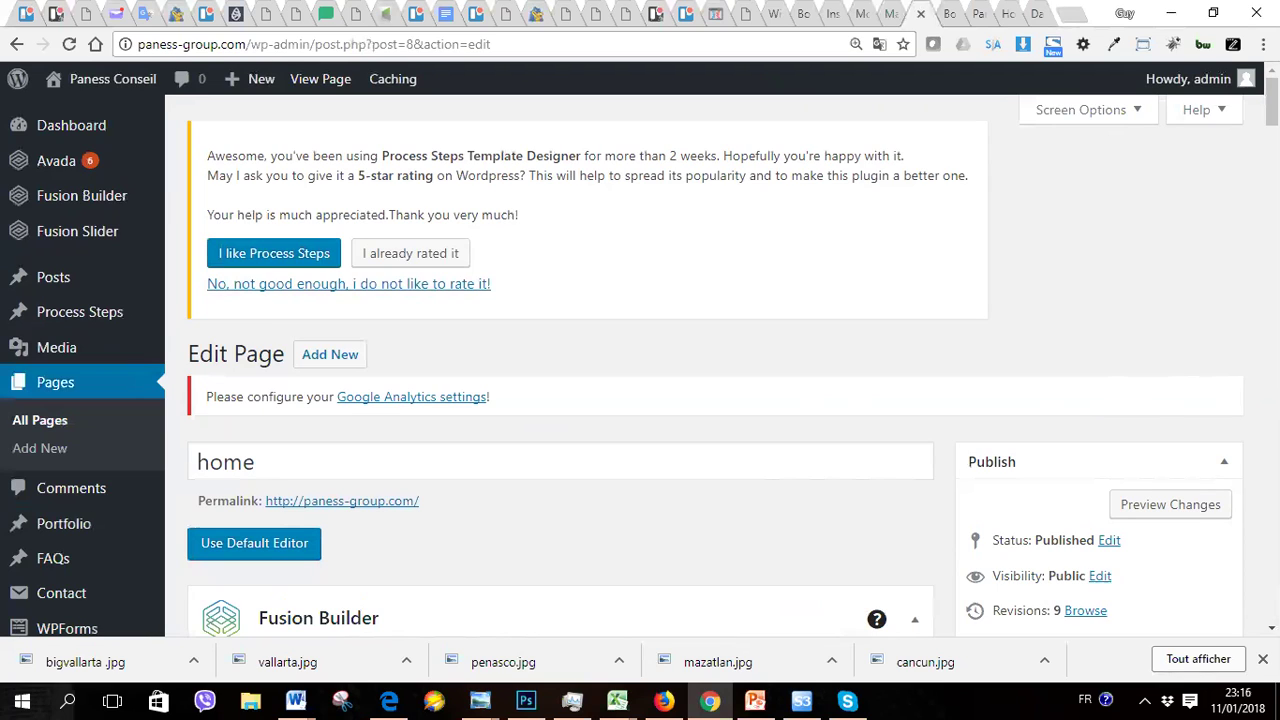
Step: Scroll through the home page editor, then jump back to the top
{"action": "scroll", "coordinate": [560, 400], "scroll_direction": "down", "scroll_amount": 5}
{"action": "scroll", "coordinate": [560, 400], "scroll_direction": "up", "scroll_amount": 5}
{"action": "scroll", "coordinate": [640, 366], "scroll_direction": "down", "scroll_amount": 4}
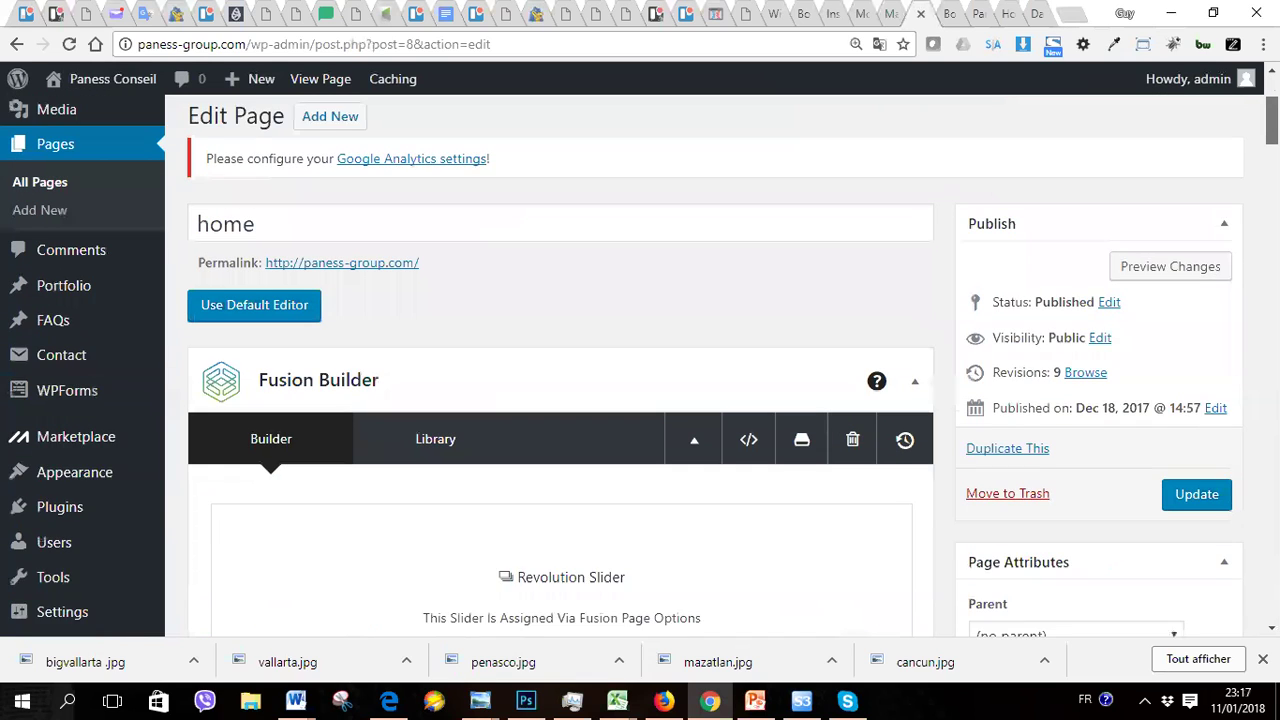
{"action": "scroll", "coordinate": [640, 366], "scroll_direction": "up", "scroll_amount": 4}
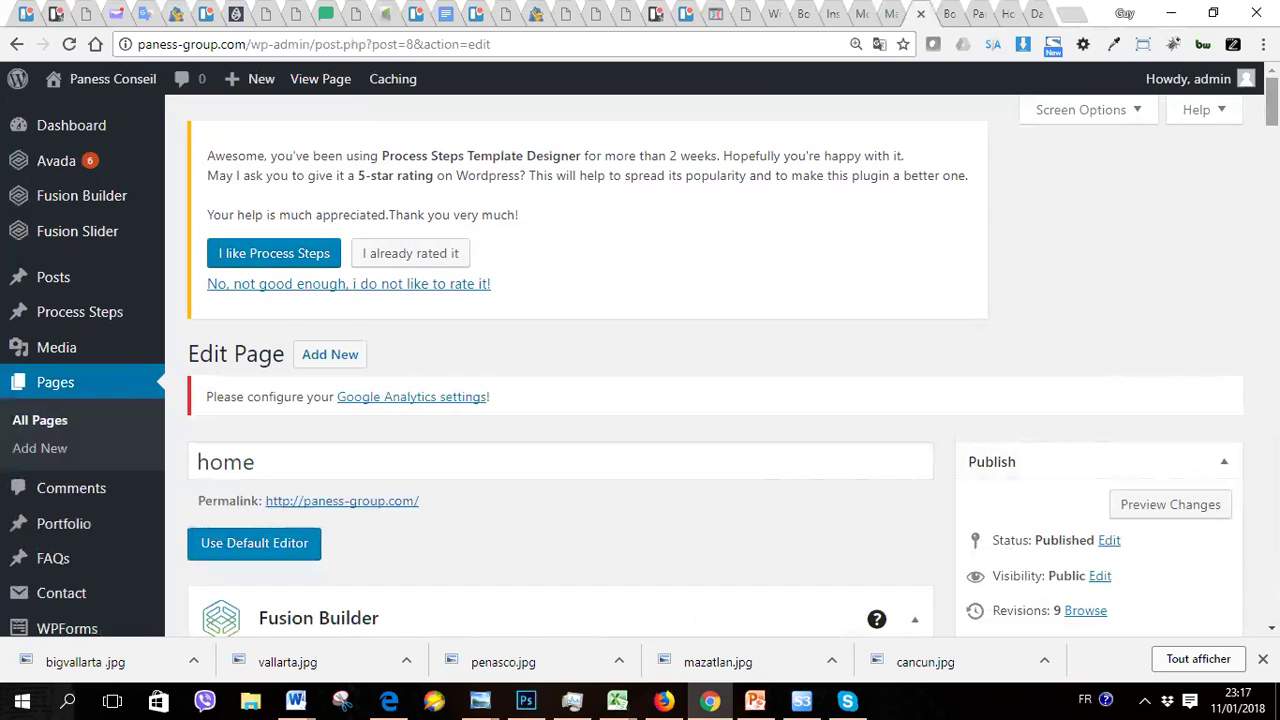
{"action": "scroll", "coordinate": [560, 380], "scroll_direction": "down", "scroll_amount": 6}
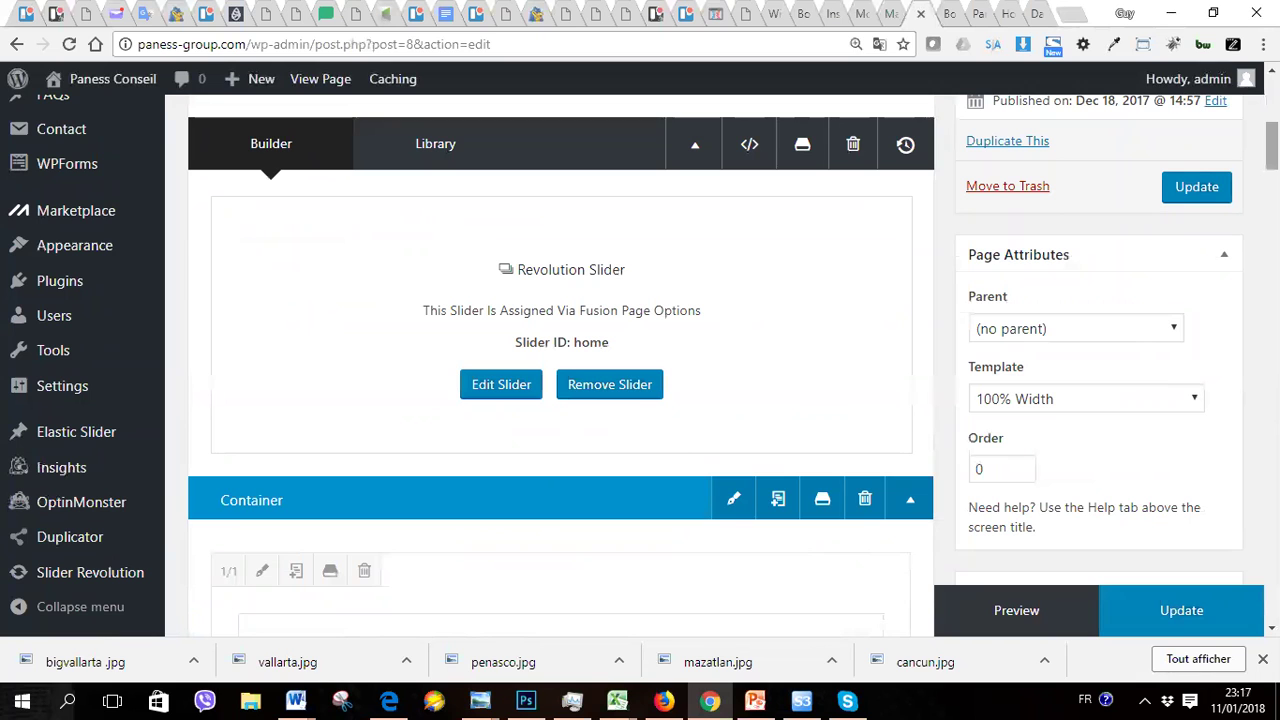
{"action": "scroll", "coordinate": [560, 380], "scroll_direction": "down", "scroll_amount": 1}
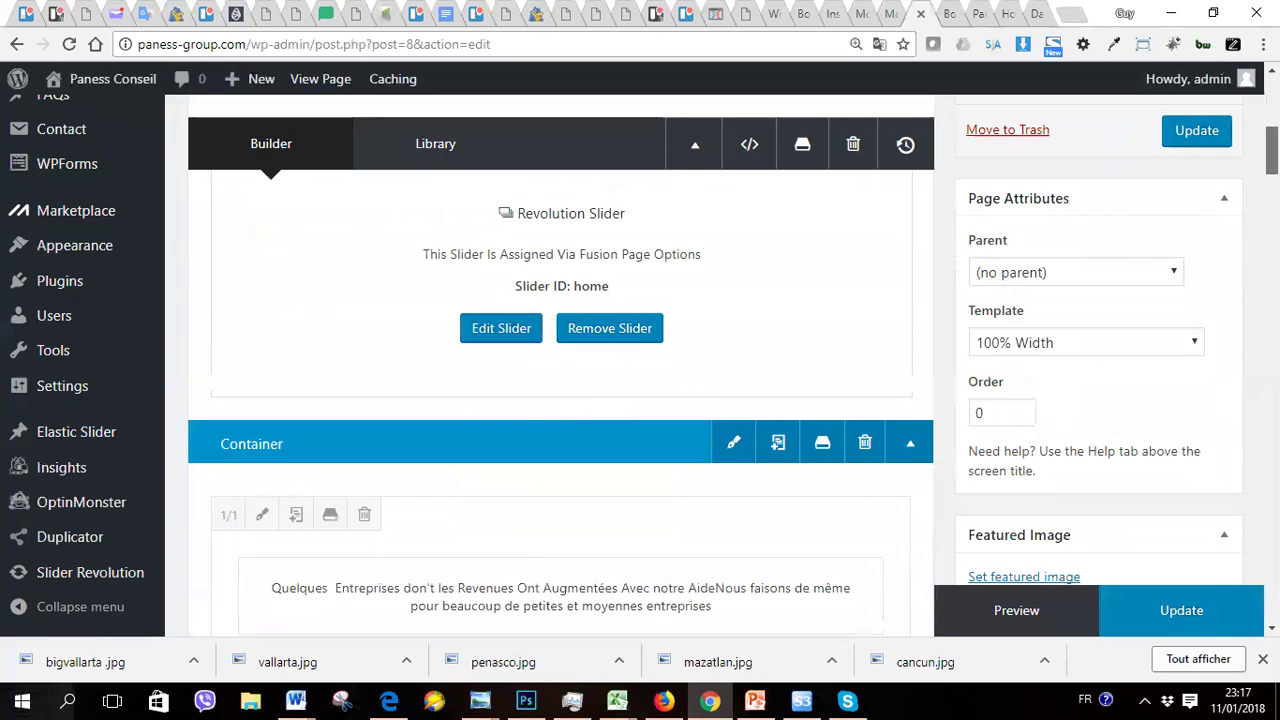
{"action": "scroll", "coordinate": [560, 380], "scroll_direction": "up", "scroll_amount": 10}
{"action": "scroll", "coordinate": [640, 380], "scroll_direction": "down", "scroll_amount": 3}
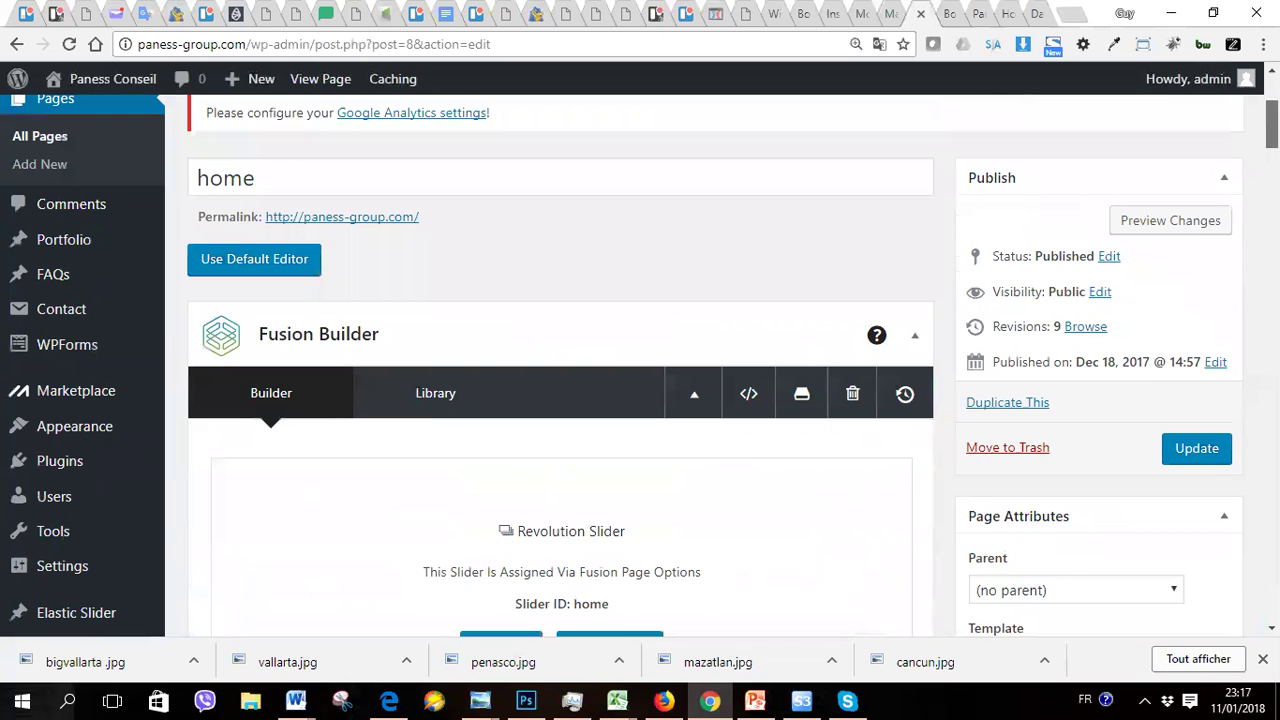
{"action": "scroll", "coordinate": [560, 380], "scroll_direction": "down", "scroll_amount": 10}
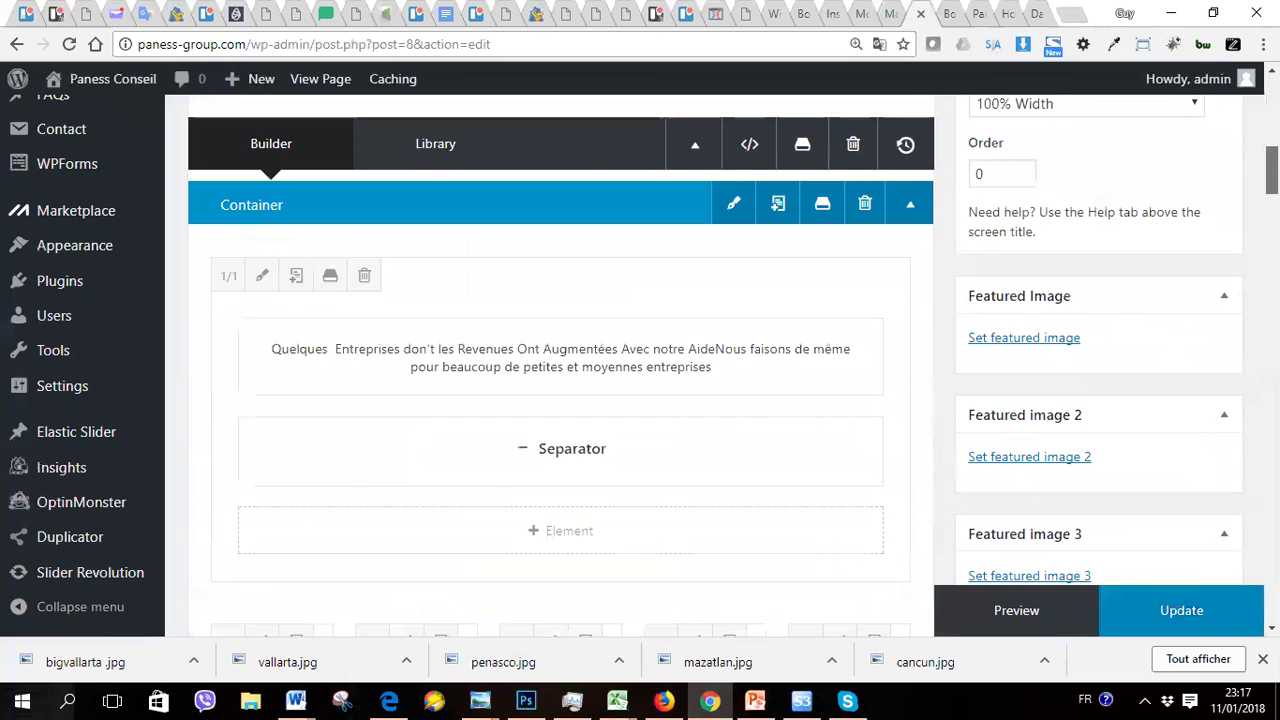
{"action": "scroll", "coordinate": [560, 380], "scroll_direction": "down", "scroll_amount": 10}
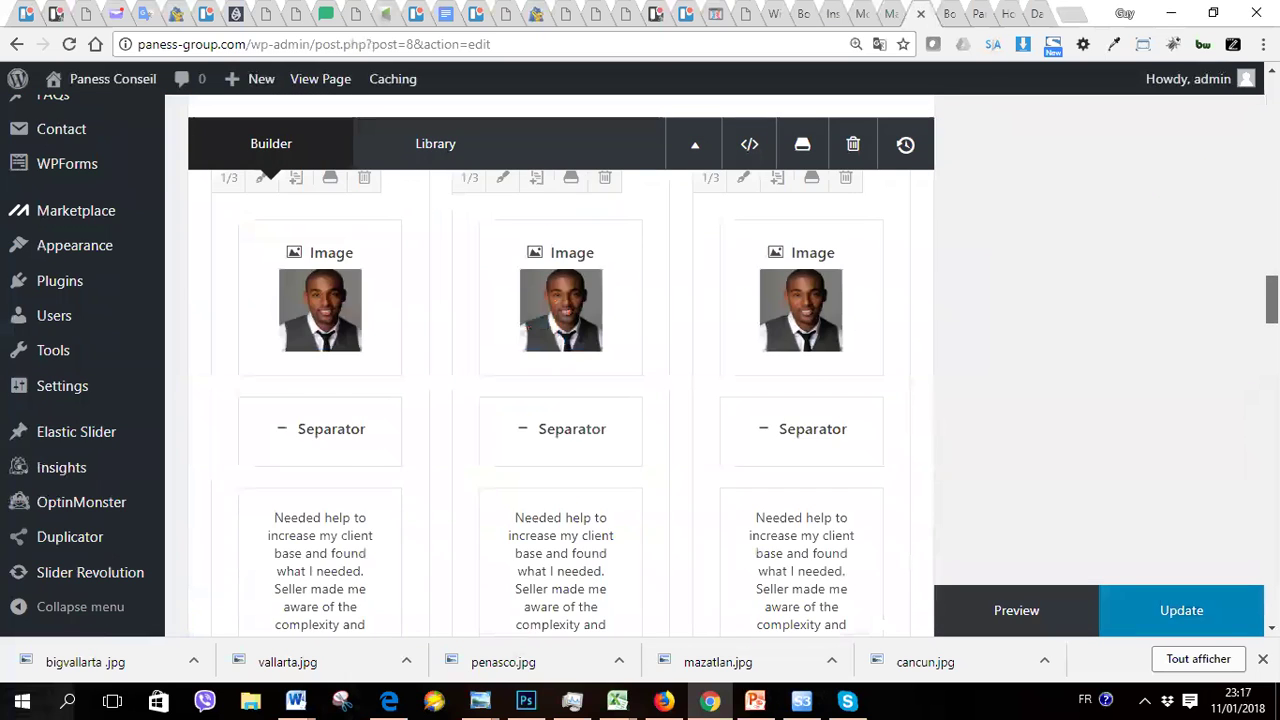
{"action": "scroll", "coordinate": [560, 380], "scroll_direction": "down", "scroll_amount": 10}
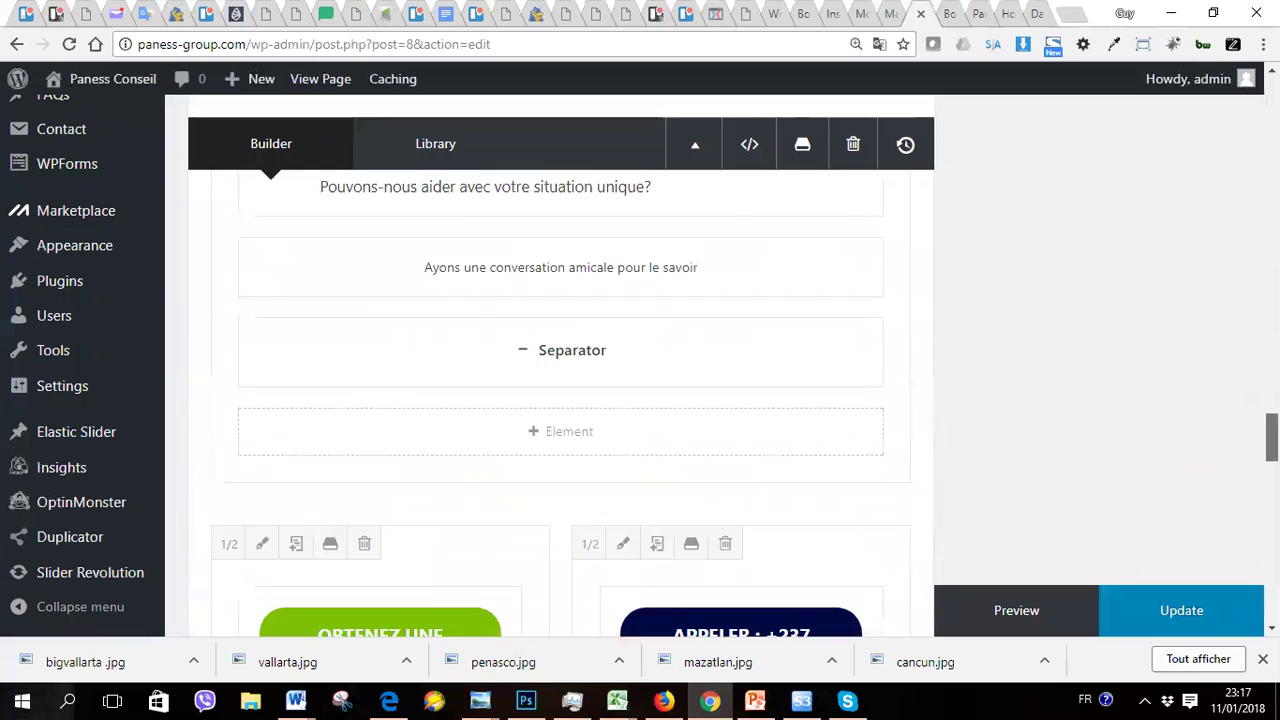
{"action": "scroll", "coordinate": [560, 380], "scroll_direction": "down", "scroll_amount": 5}
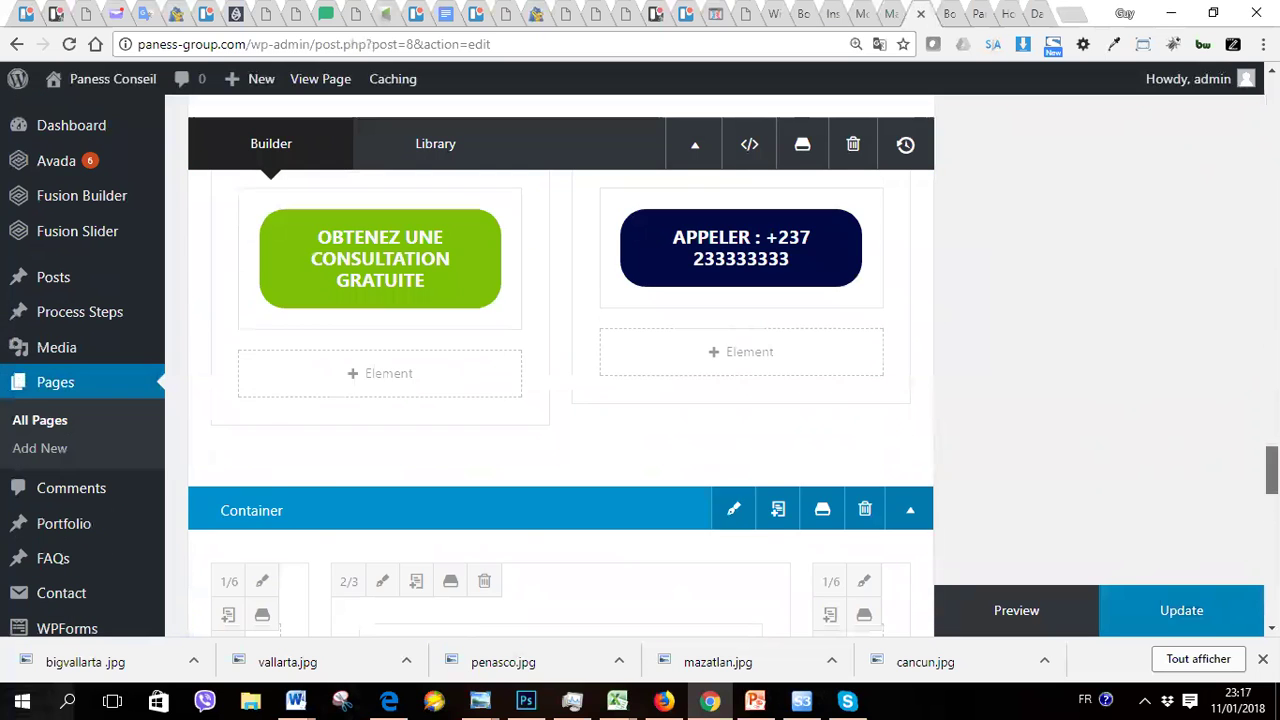
{"action": "key", "text": "Home"}
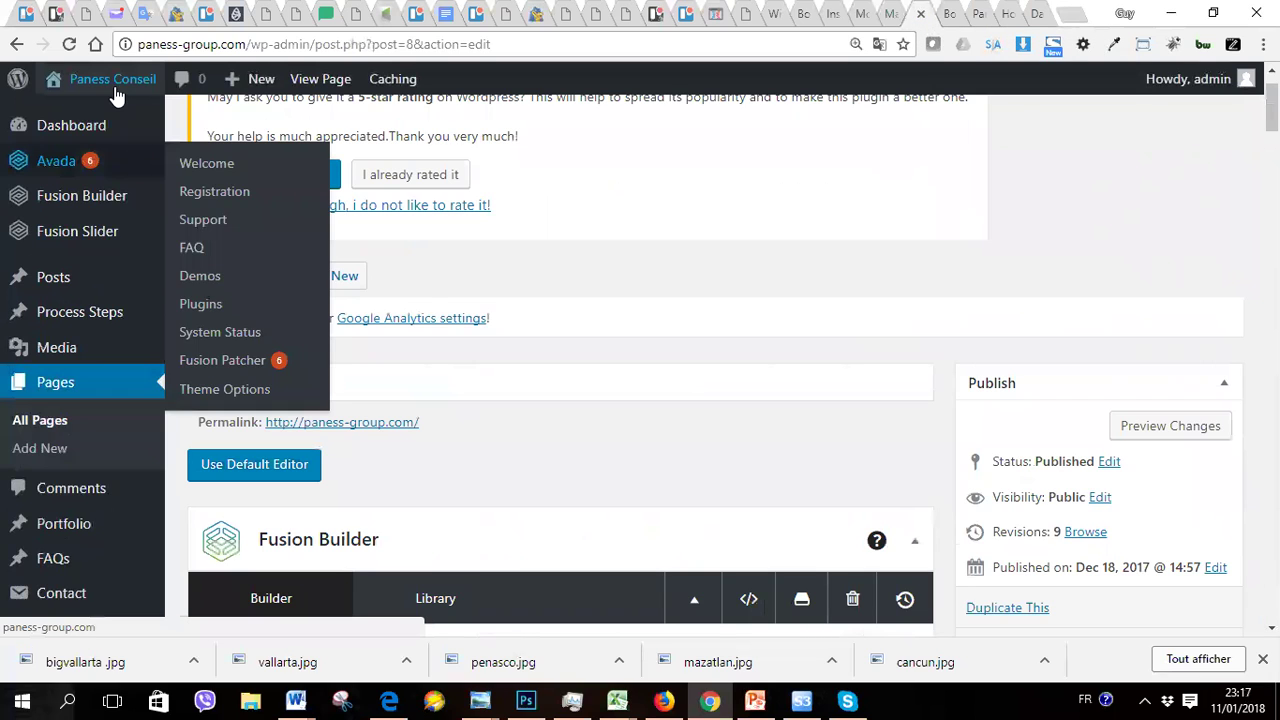
Step: Open Visit Site in a new tab and view the live homepage hero
{"action": "mouse_move", "coordinate": [105, 120]}
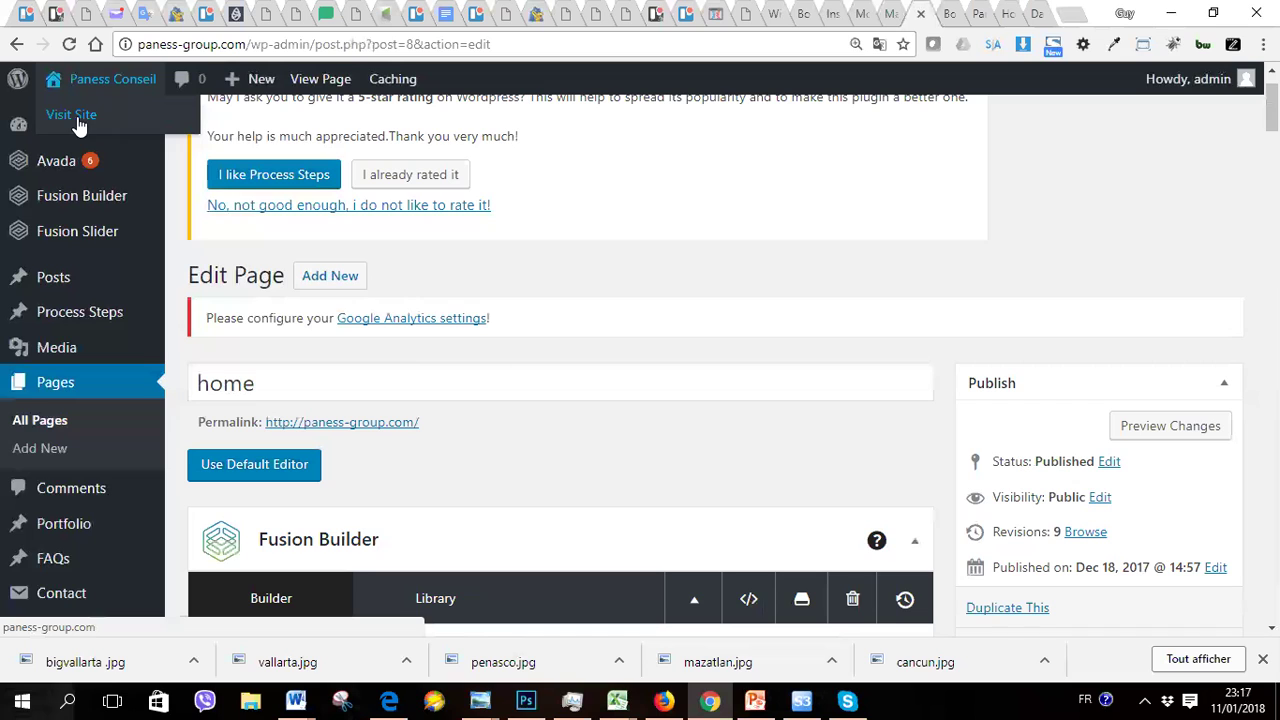
{"action": "right_click", "coordinate": [77, 117]}
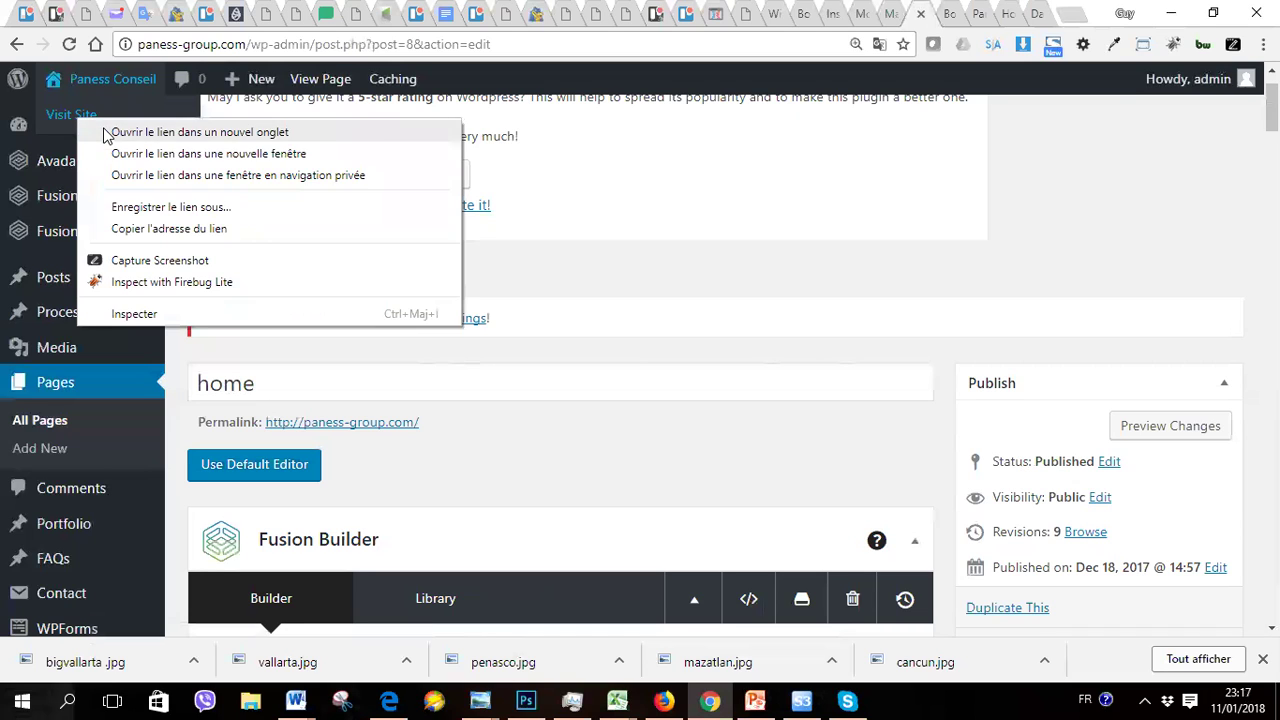
{"action": "left_click", "coordinate": [107, 135]}
{"action": "left_click", "coordinate": [925, 16]}
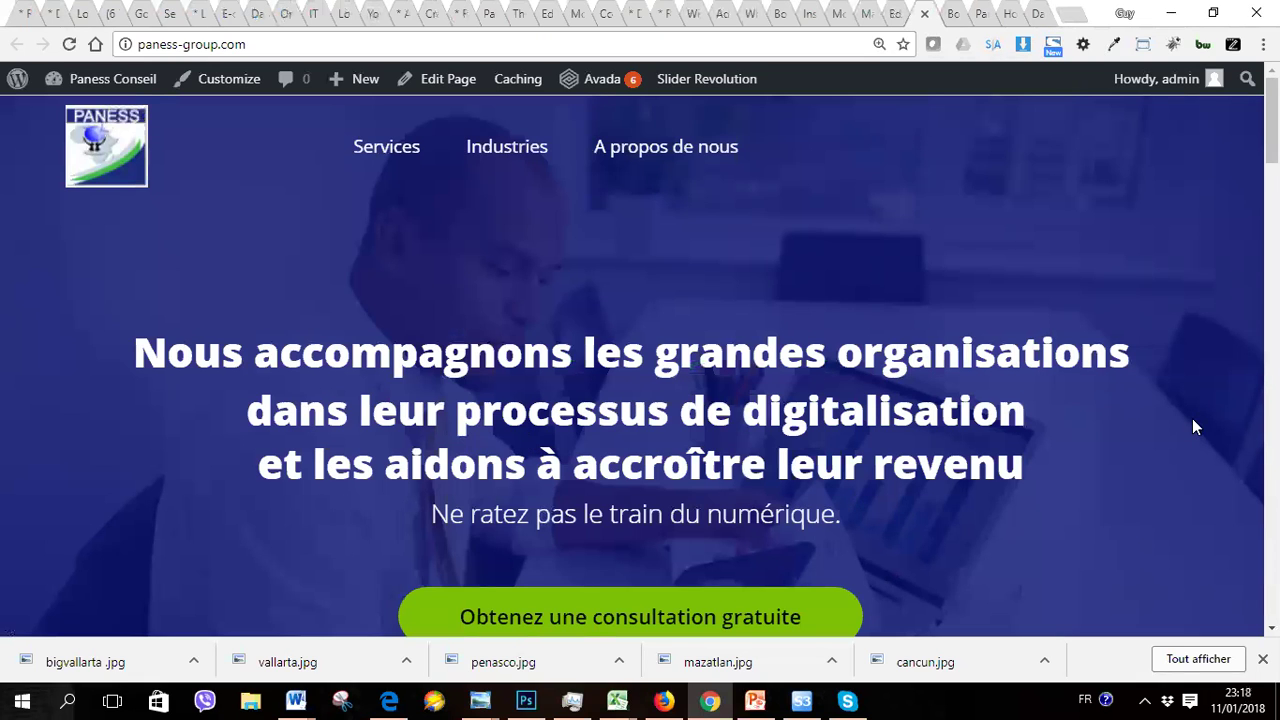
{"action": "scroll", "coordinate": [1192, 418], "scroll_direction": "down", "scroll_amount": 2}
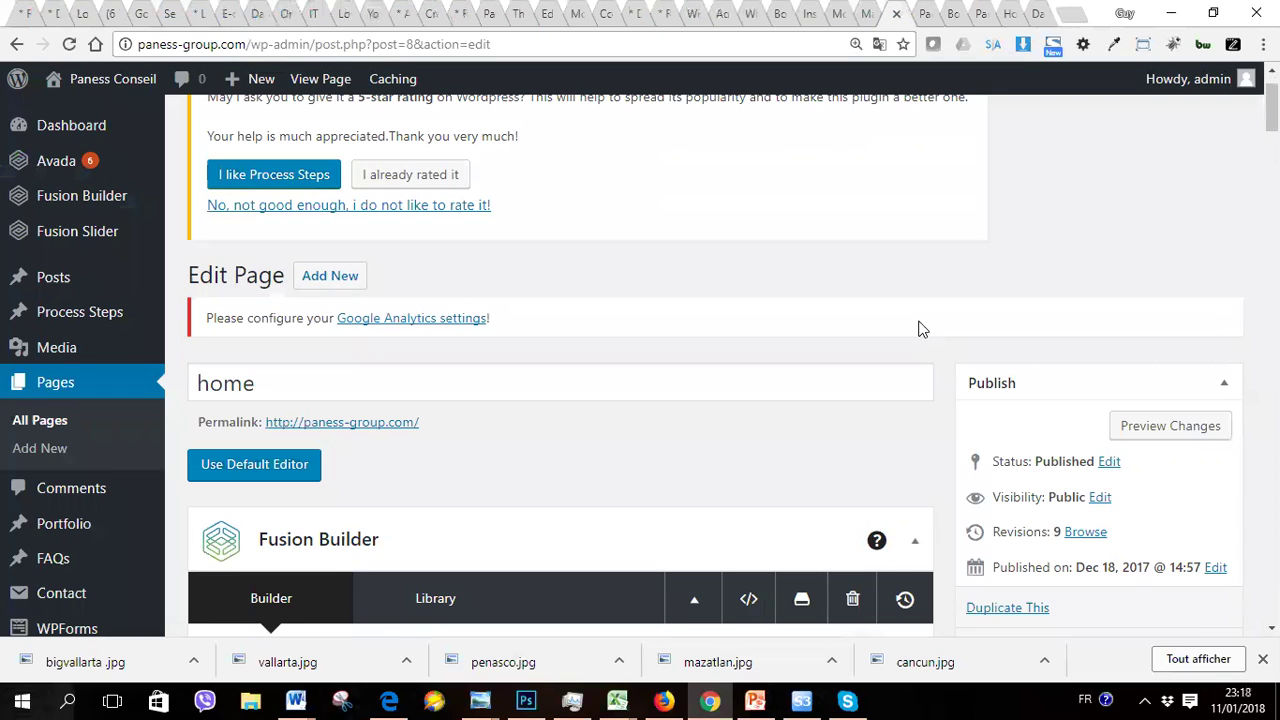
Step: Scroll to the Revolution Slider element with slider ID home and choose Edit Slider
{"action": "scroll", "coordinate": [920, 328], "scroll_direction": "down", "scroll_amount": 5}
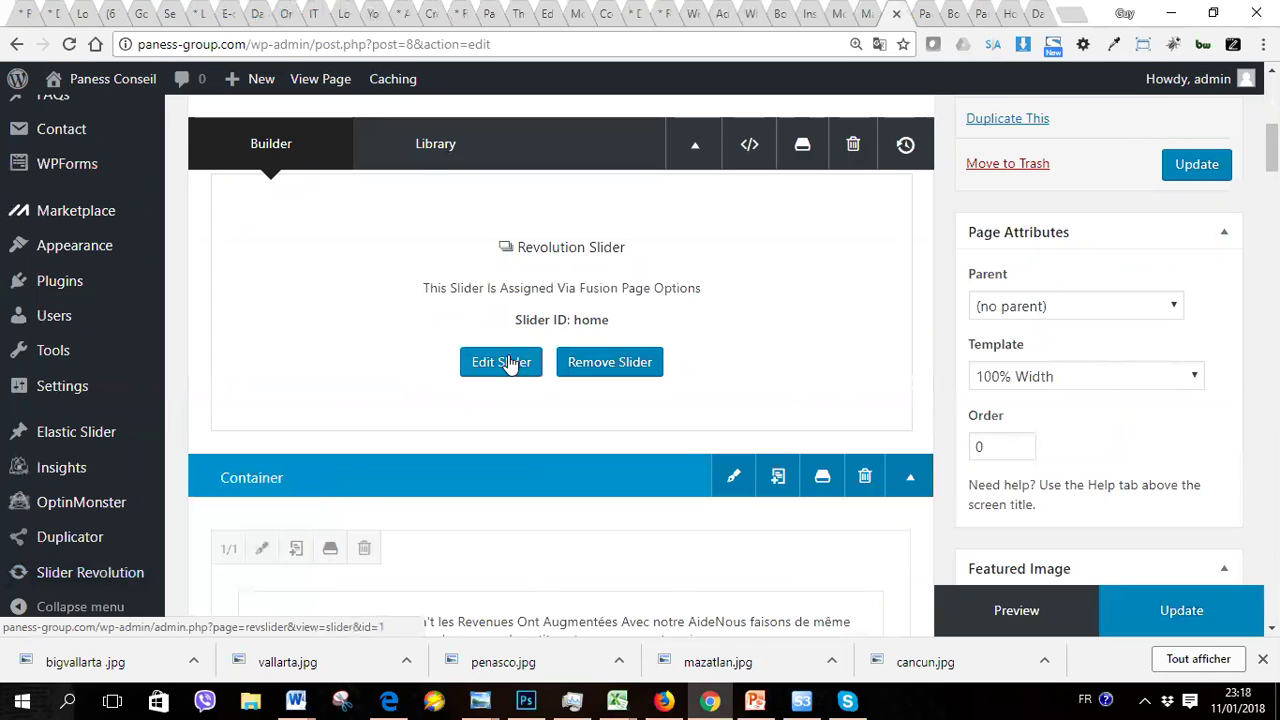
{"action": "mouse_move", "coordinate": [50, 572]}
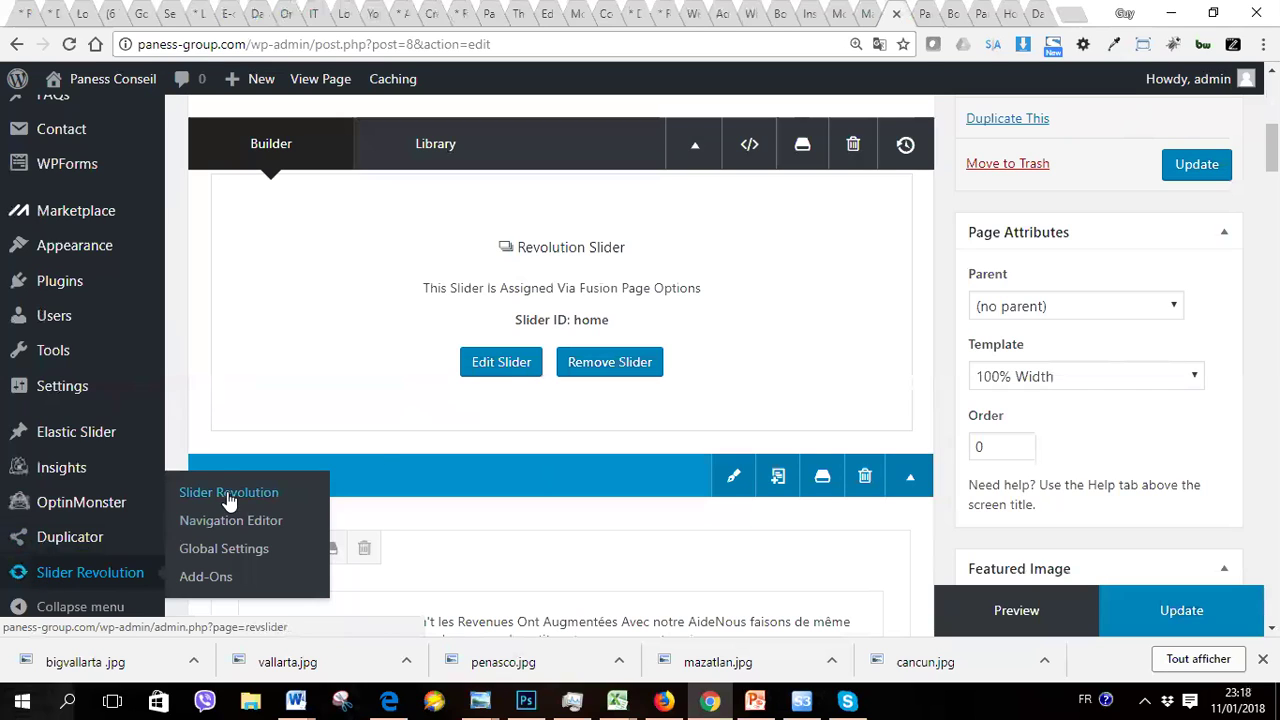
{"action": "left_click", "coordinate": [505, 364]}
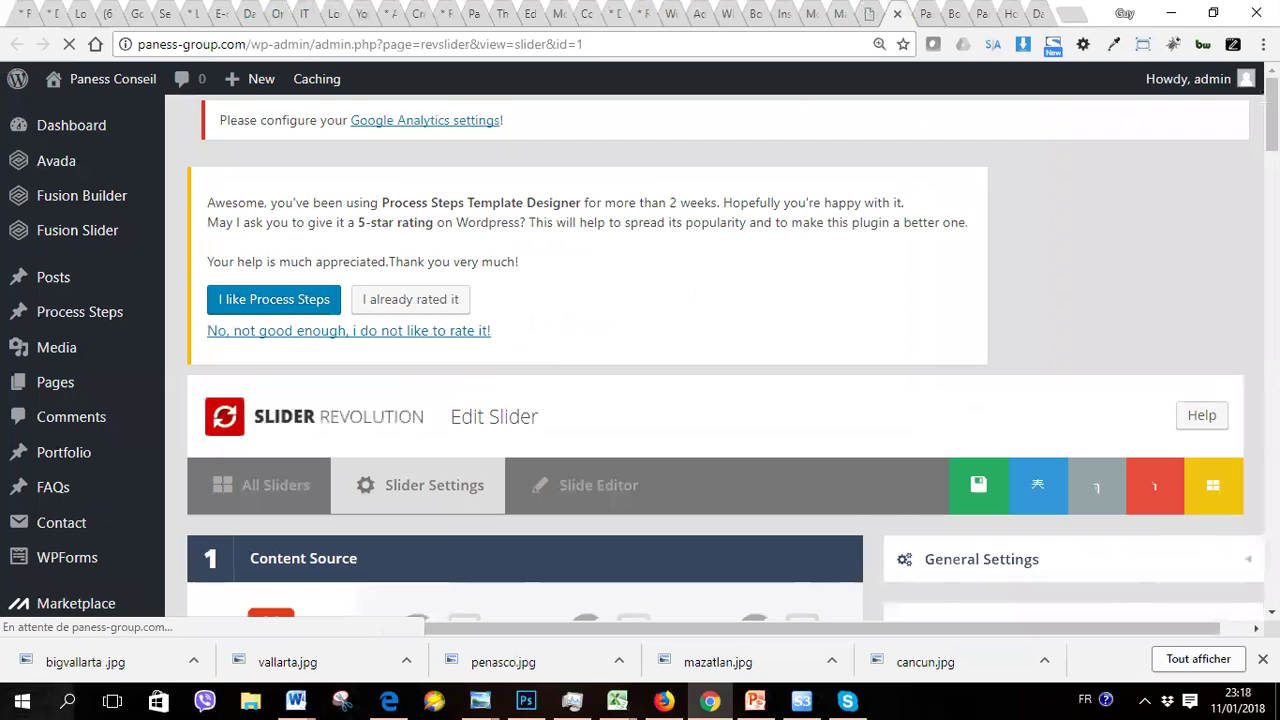
Step: Look over the home slider's settings, then switch to its Slide Editor
{"action": "scroll", "coordinate": [640, 360], "scroll_direction": "down", "scroll_amount": 3}
{"action": "scroll", "coordinate": [725, 360], "scroll_direction": "down", "scroll_amount": 5}
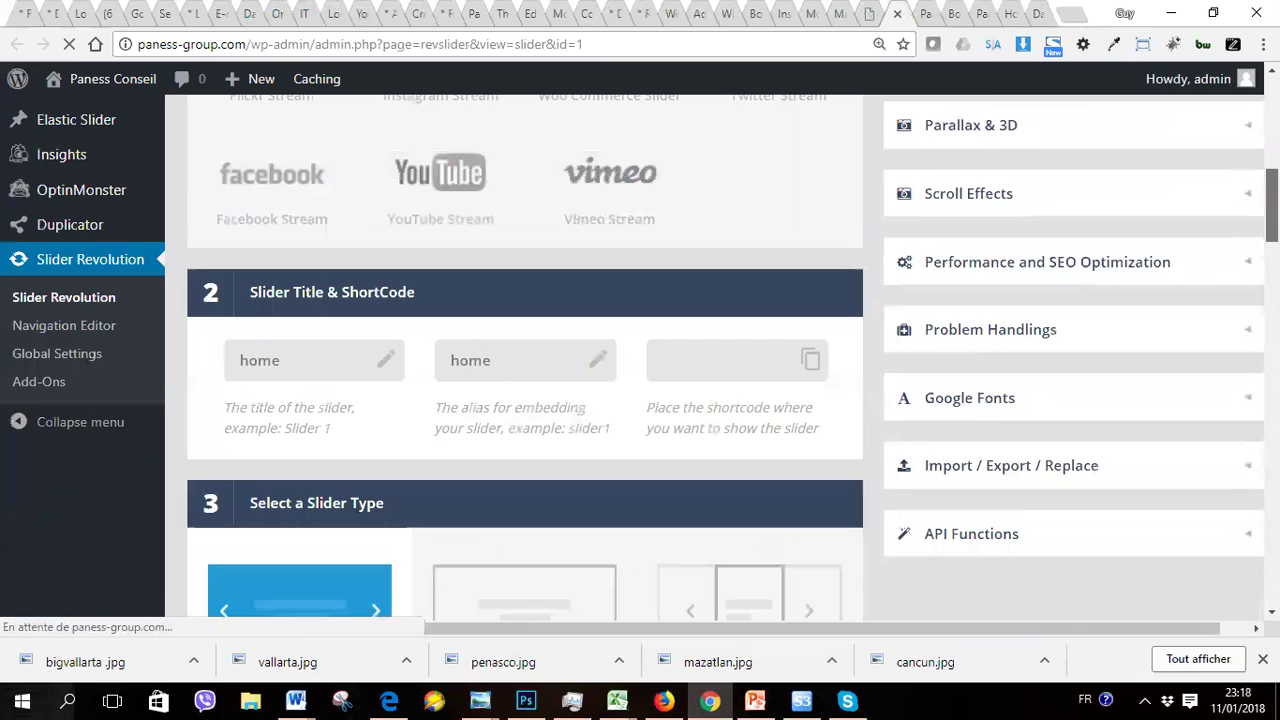
{"action": "scroll", "coordinate": [725, 360], "scroll_direction": "up", "scroll_amount": 4}
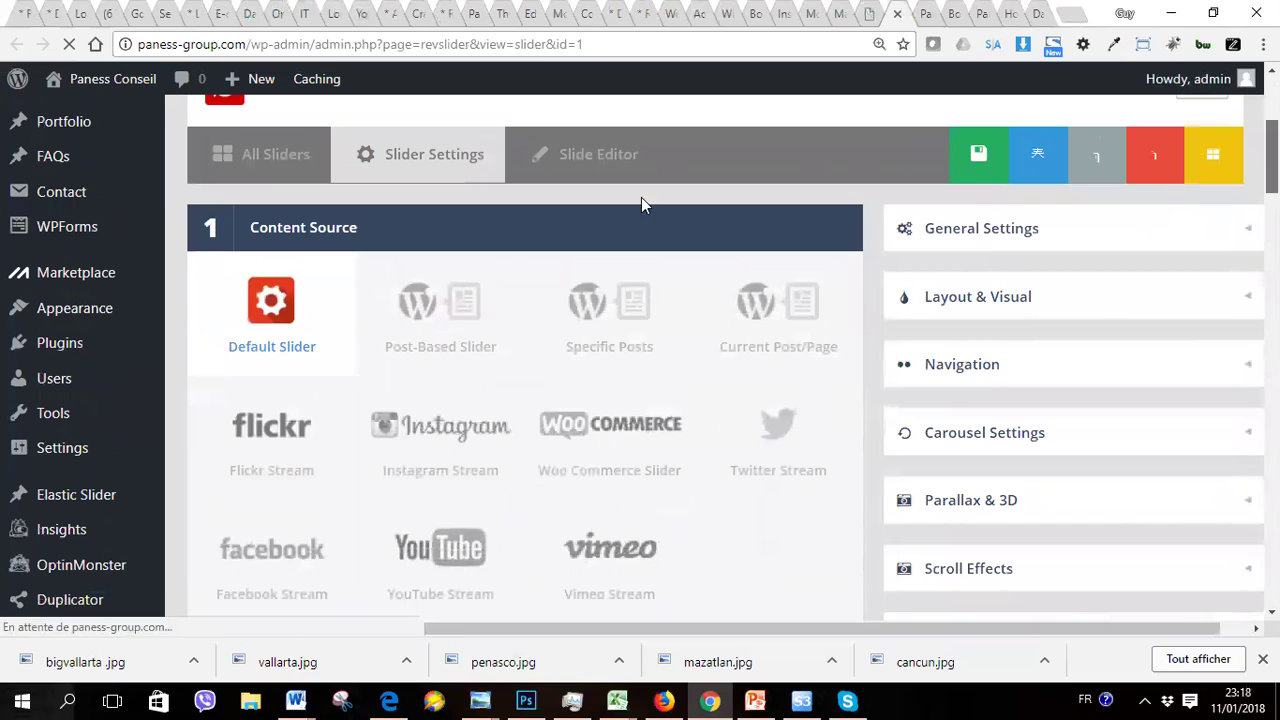
{"action": "scroll", "coordinate": [610, 170], "scroll_direction": "up", "scroll_amount": 3}
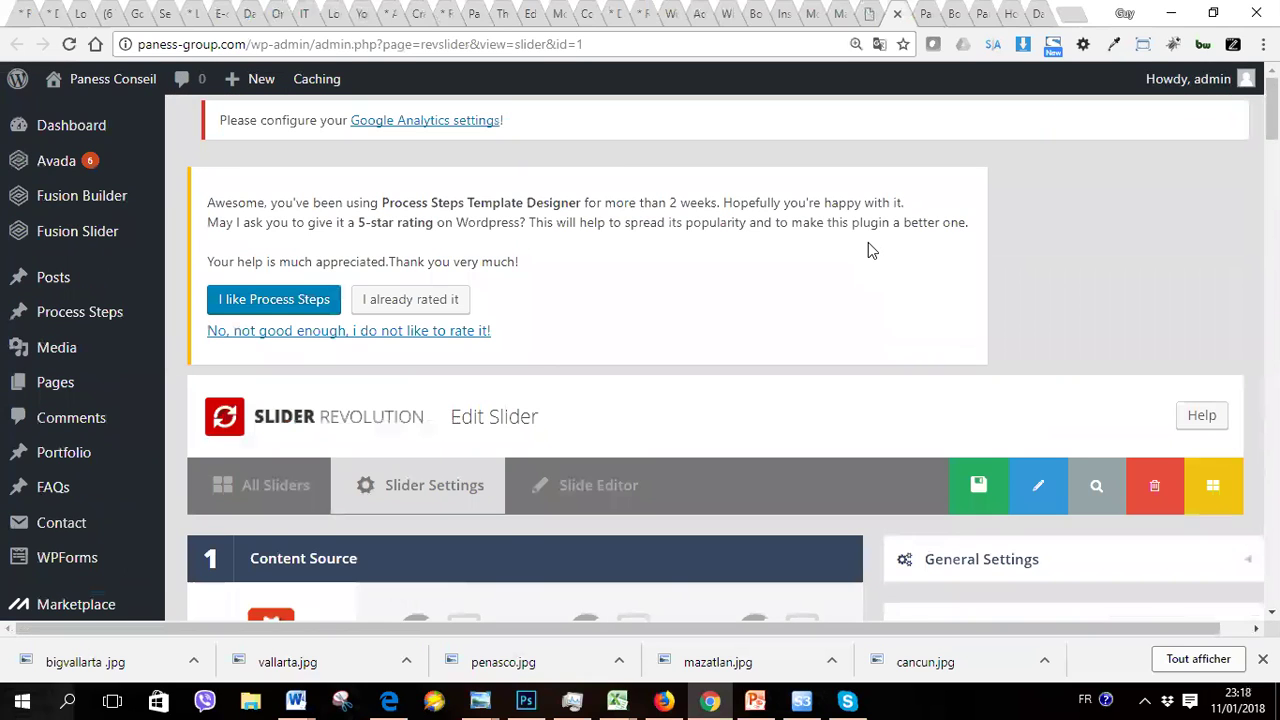
{"action": "scroll", "coordinate": [640, 406], "scroll_direction": "down", "scroll_amount": 4}
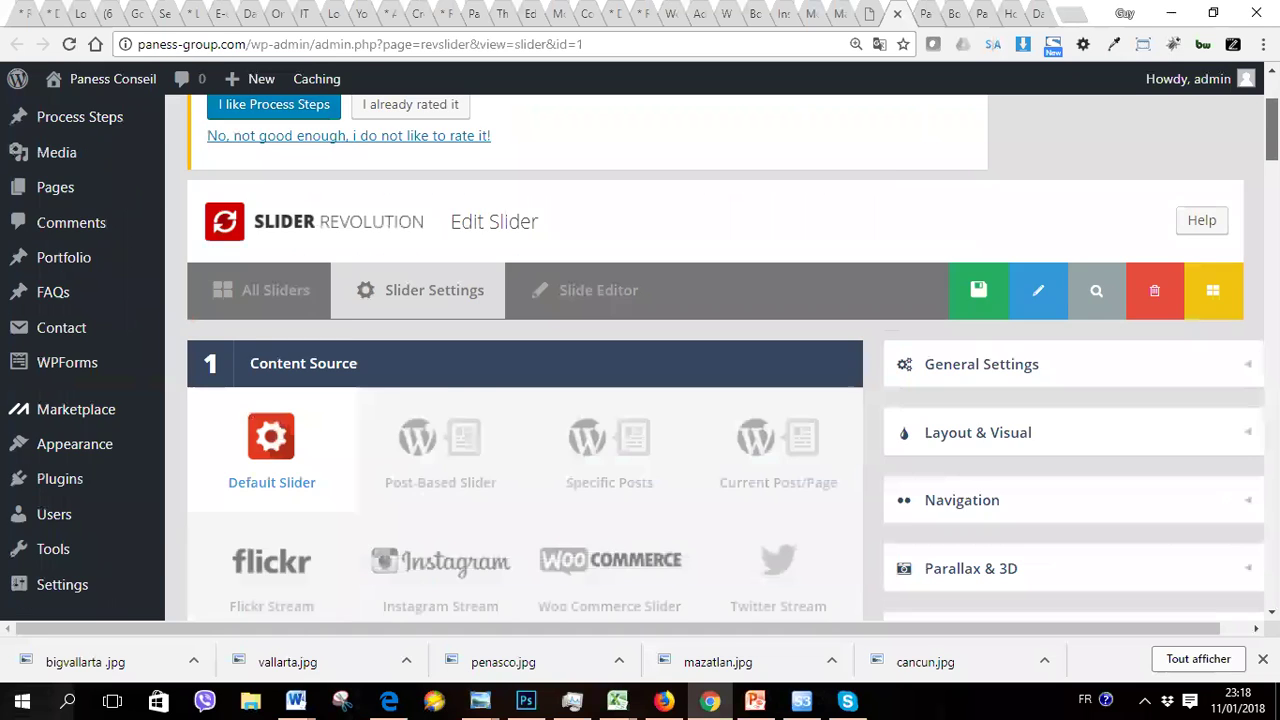
{"action": "scroll", "coordinate": [640, 406], "scroll_direction": "up", "scroll_amount": 4}
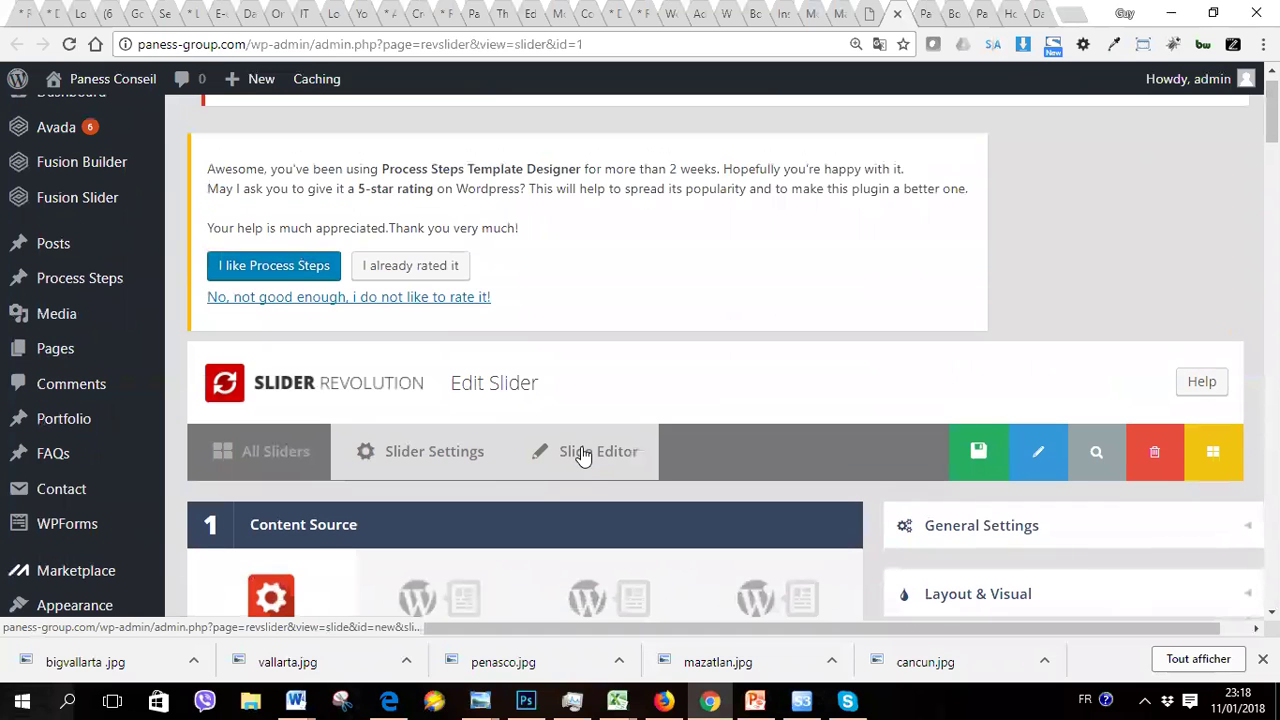
{"action": "left_click", "coordinate": [589, 451]}
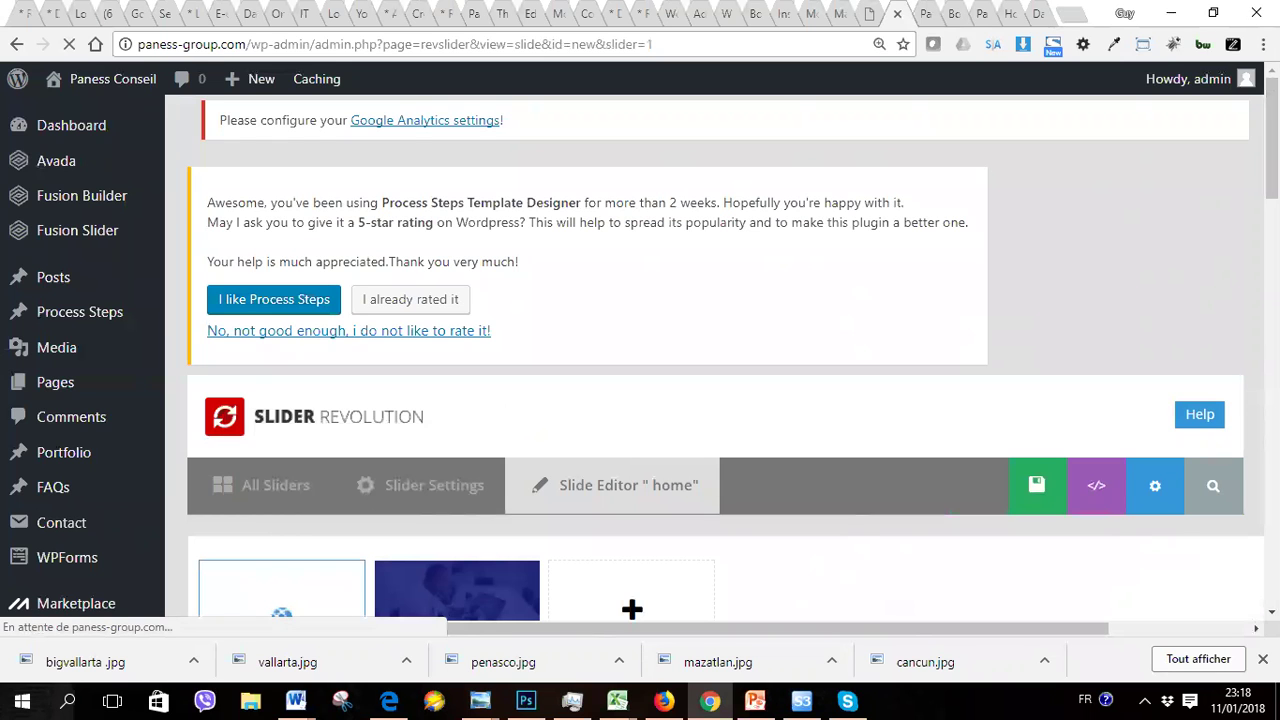
Step: Scroll to the hero slide canvas and briefly edit, then deselect, the digitalisation headline layer
{"action": "scroll", "coordinate": [720, 400], "scroll_direction": "down", "scroll_amount": 6}
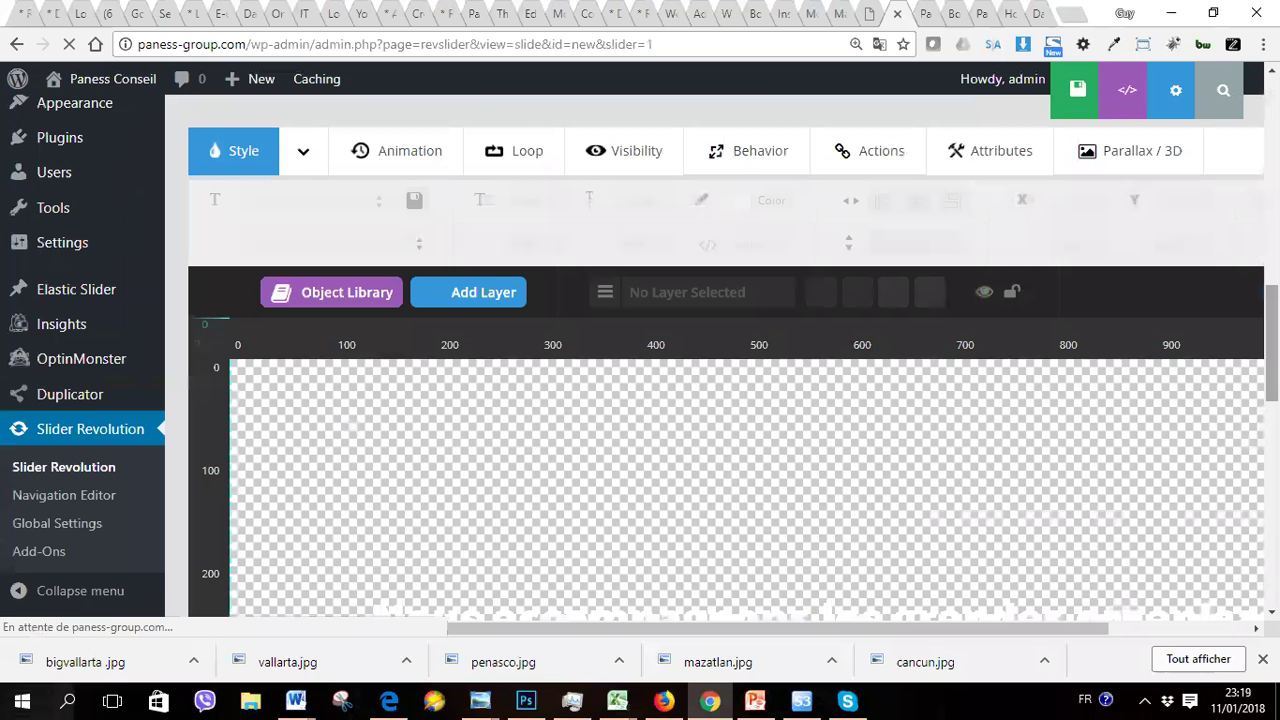
{"action": "scroll", "coordinate": [720, 450], "scroll_direction": "down", "scroll_amount": 2}
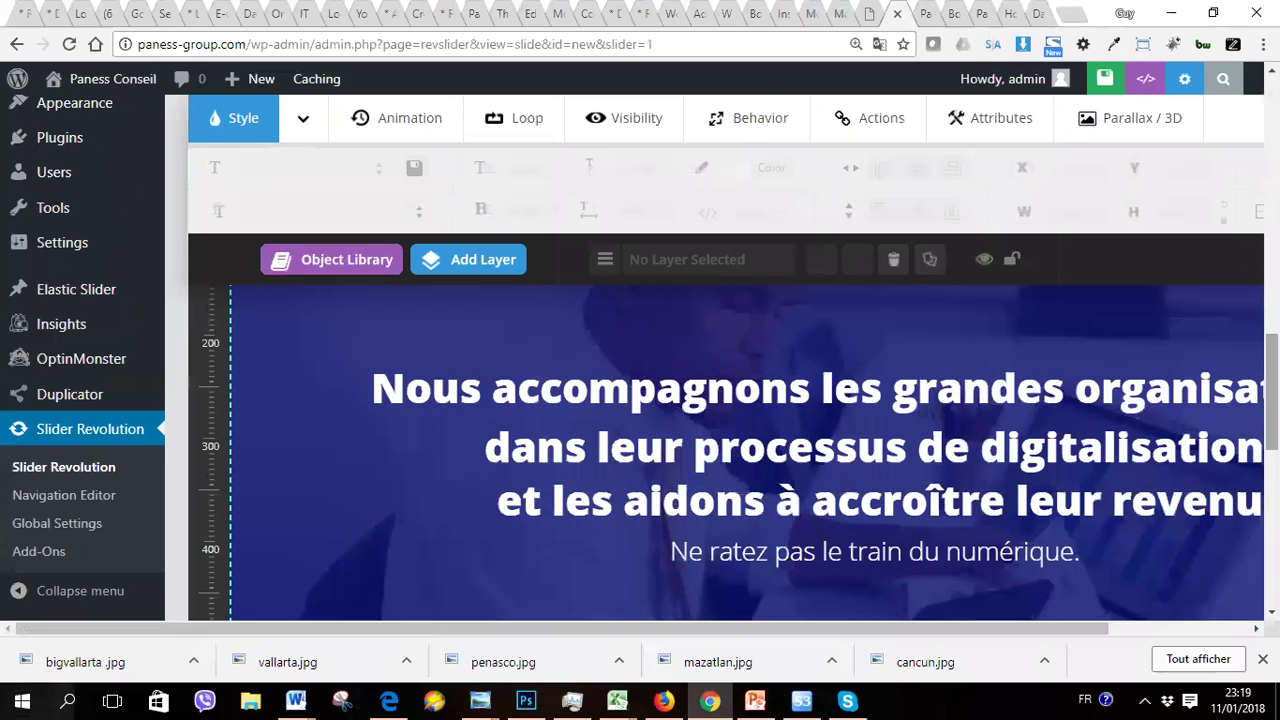
{"action": "scroll", "coordinate": [1015, 404], "scroll_direction": "down", "scroll_amount": 1}
{"action": "scroll", "coordinate": [1015, 404], "scroll_direction": "up", "scroll_amount": 2}
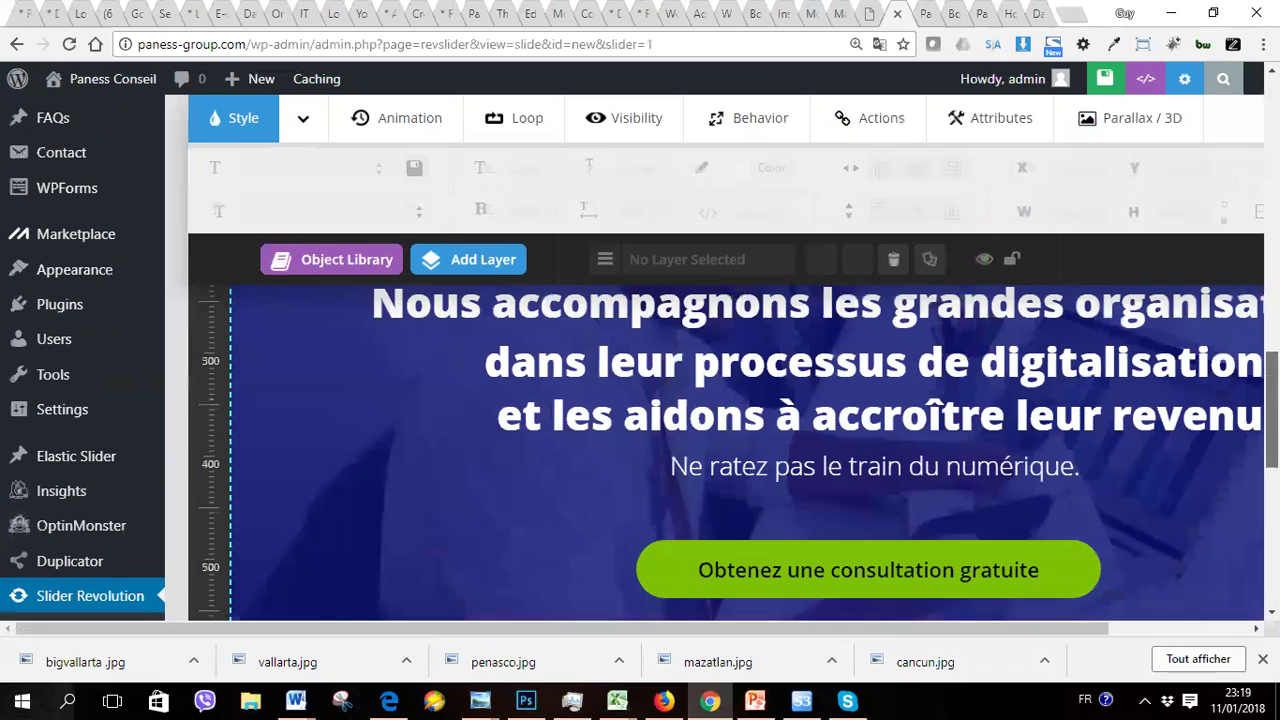
{"action": "double_click", "coordinate": [929, 330]}
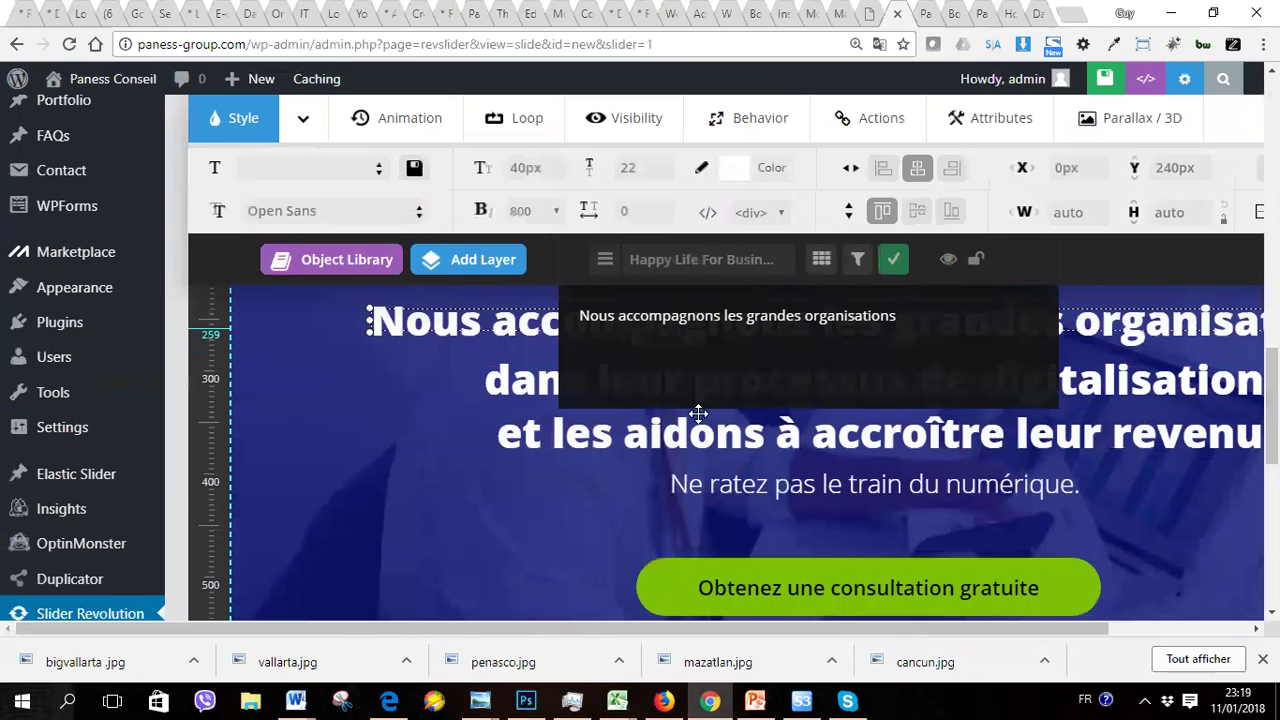
{"action": "left_click", "coordinate": [581, 512]}
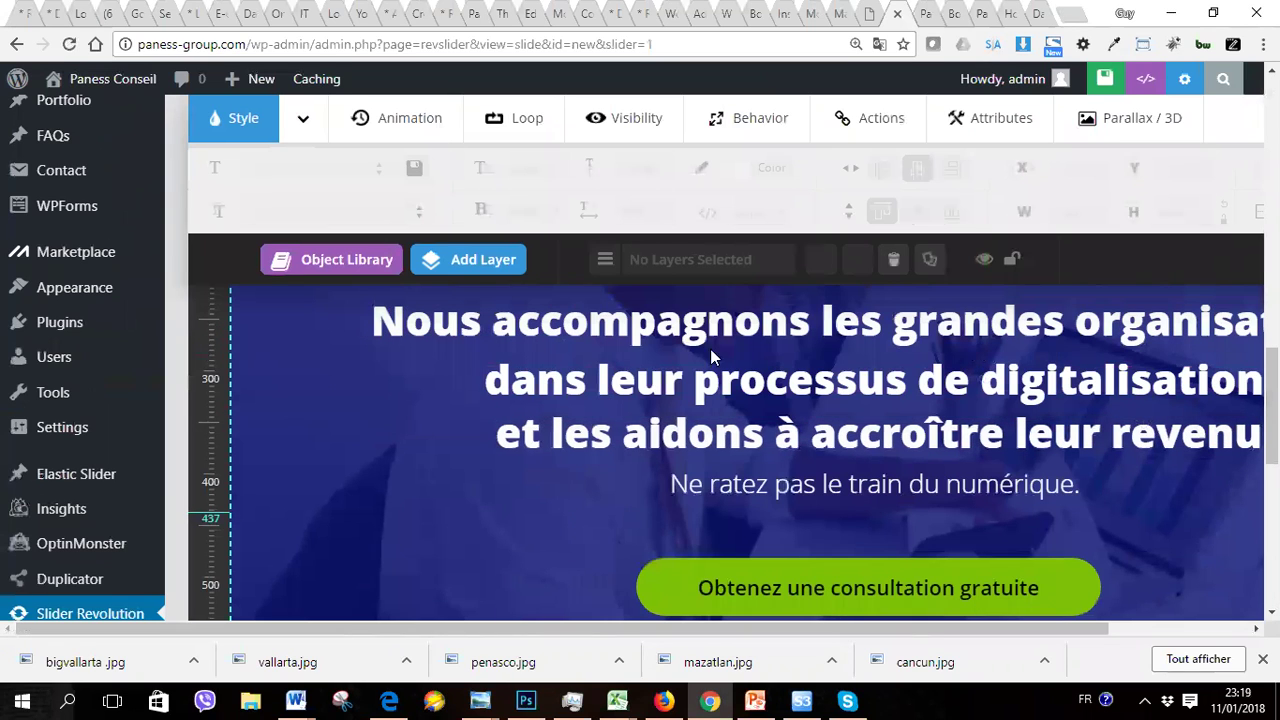
{"action": "mouse_move", "coordinate": [486, 260]}
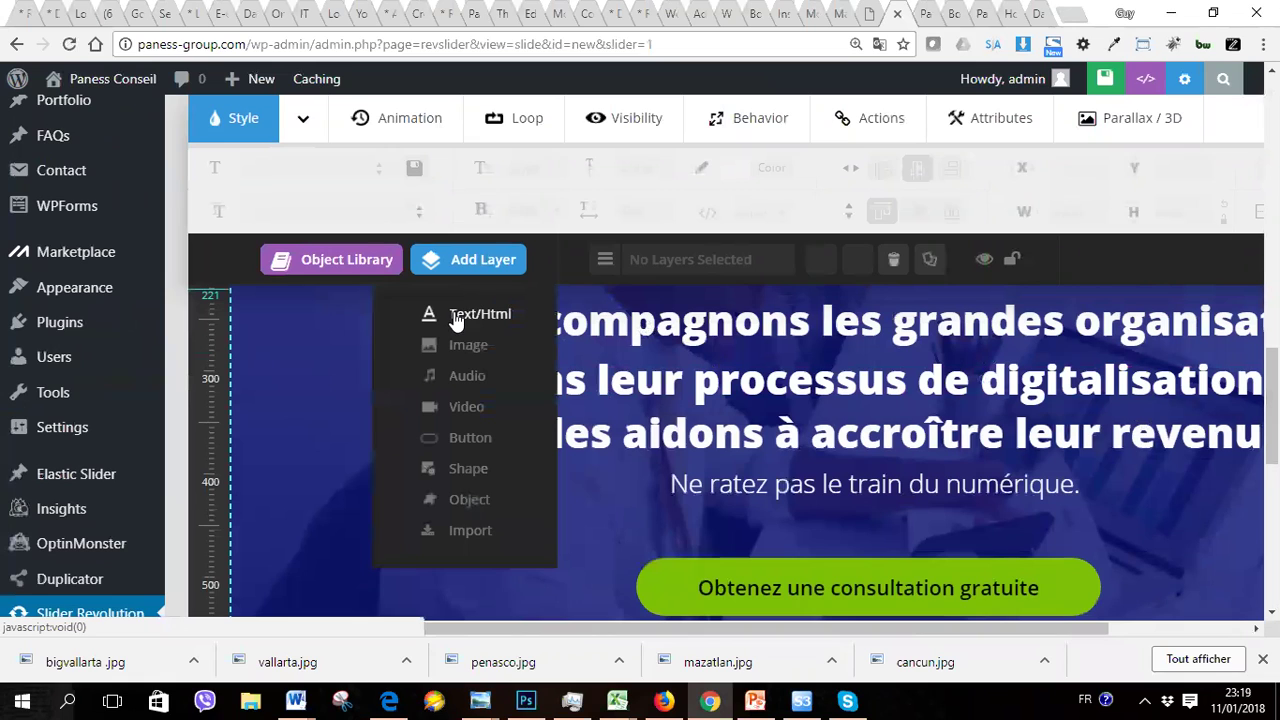
Step: Add a Text/Html layer and replace its placeholder caption with 'test'
{"action": "left_click", "coordinate": [461, 316]}
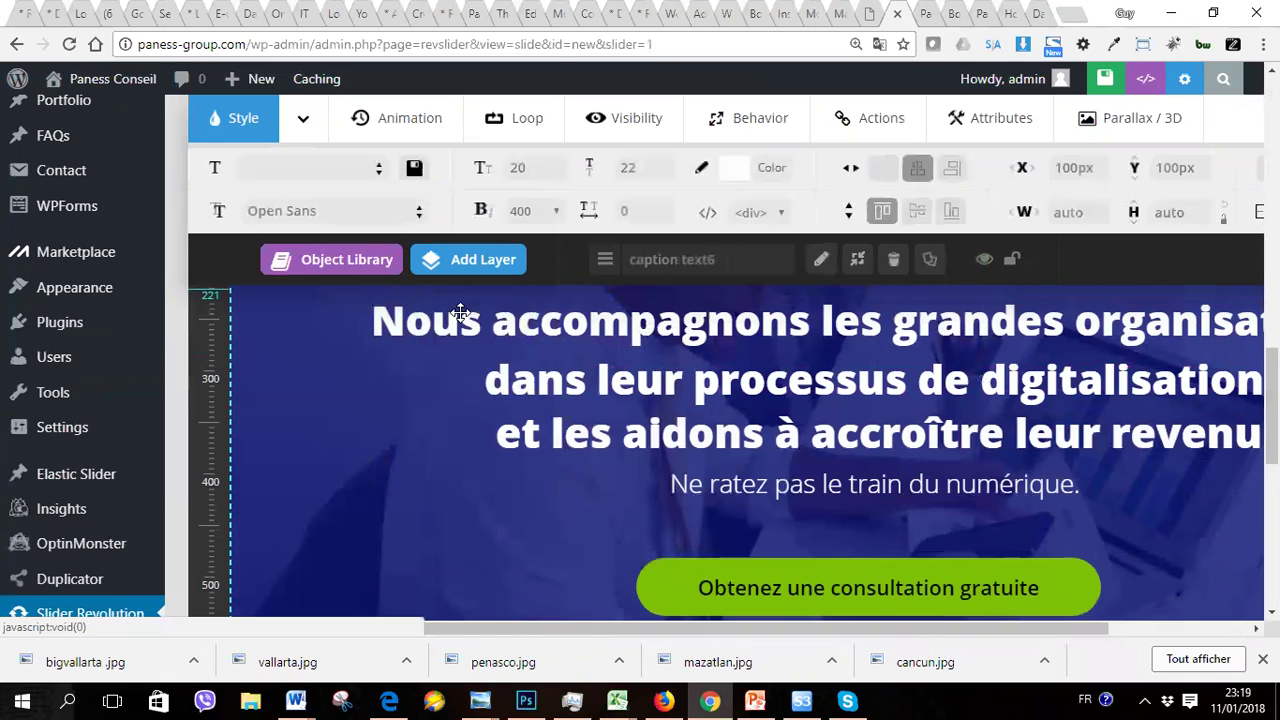
{"action": "key", "text": "BackSpace"}
{"action": "key", "text": "BackSpace"}
{"action": "key", "text": "BackSpace"}
{"action": "key", "text": "BackSpace"}
{"action": "key", "text": "BackSpace"}
{"action": "key", "text": "BackSpace"}
{"action": "key", "text": "BackSpace"}
{"action": "key", "text": "BackSpace"}
{"action": "key", "text": "BackSpace"}
{"action": "key", "text": "BackSpace"}
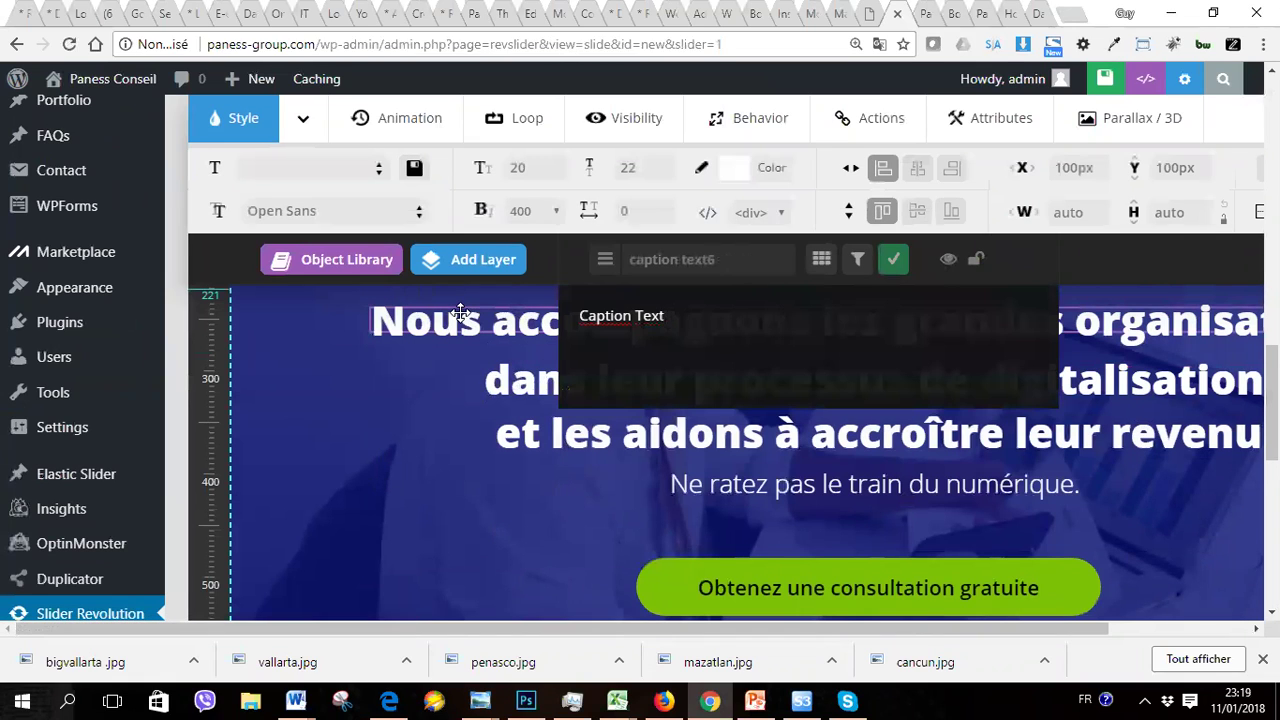
{"action": "key", "text": "BackSpace"}
{"action": "key", "text": "BackSpace"}
{"action": "key", "text": "BackSpace"}
{"action": "type", "text": "test"}
{"action": "left_click", "coordinate": [414, 409]}
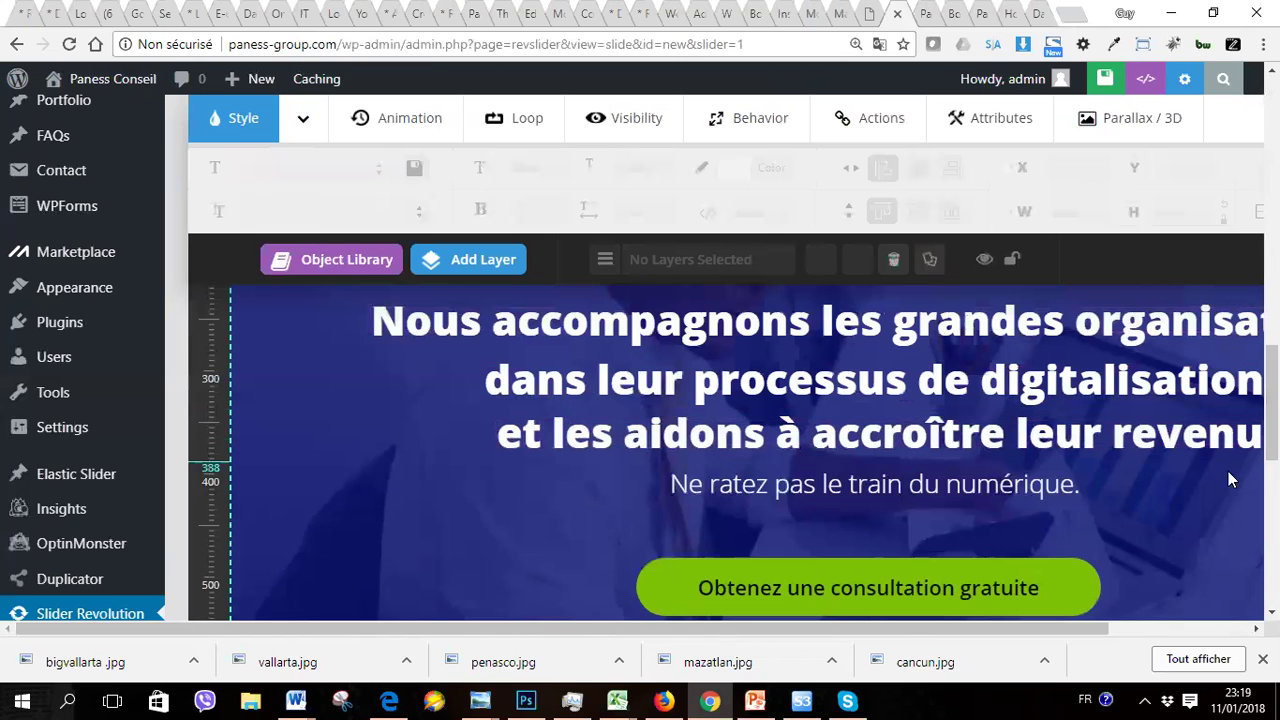
{"action": "scroll", "coordinate": [677, 505], "scroll_direction": "up", "scroll_amount": 3}
{"action": "scroll", "coordinate": [677, 505], "scroll_direction": "down", "scroll_amount": 1}
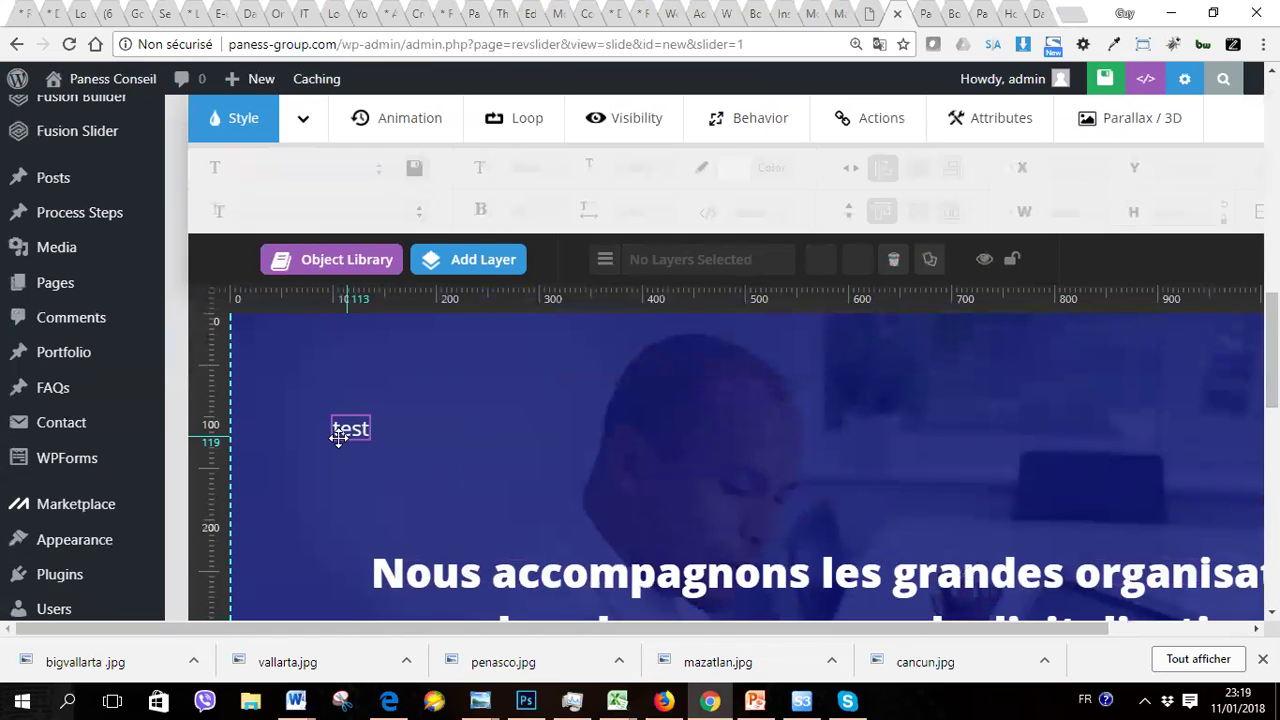
Step: Increase the test layer's font size from 20px to 40px
{"action": "left_click", "coordinate": [340, 435]}
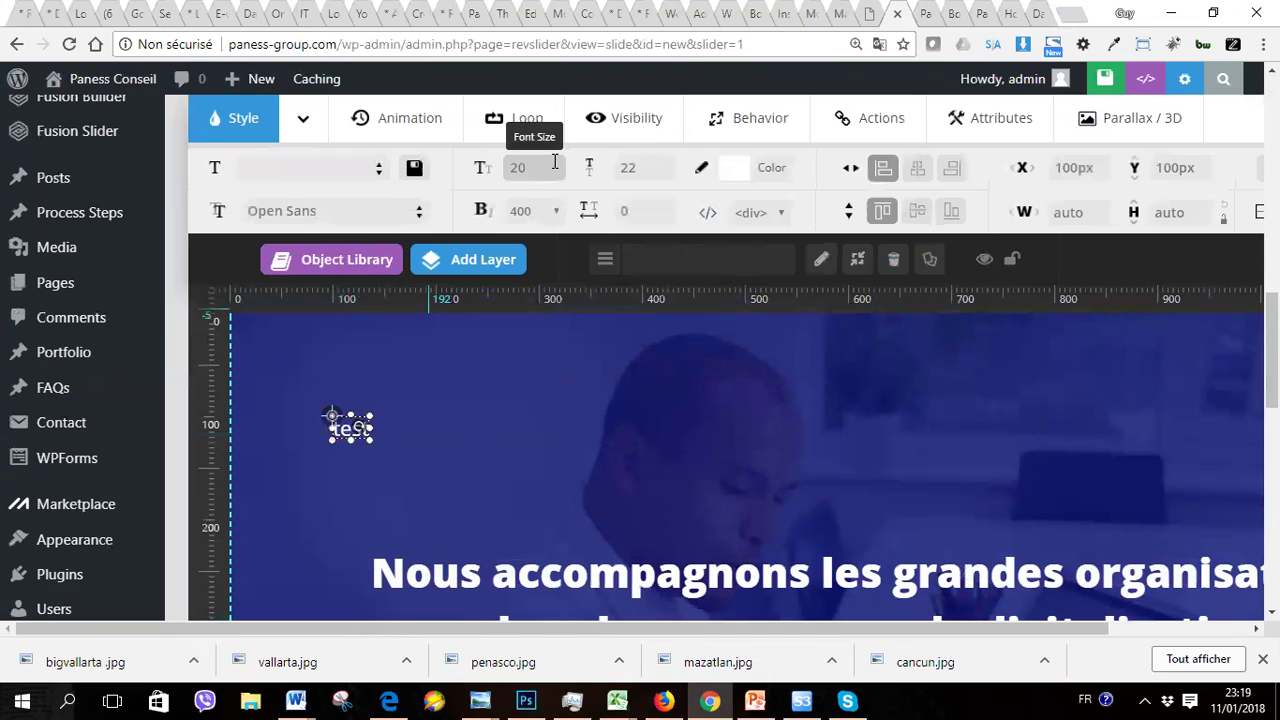
{"action": "left_click", "coordinate": [547, 167]}
{"action": "type", "text": "40"}
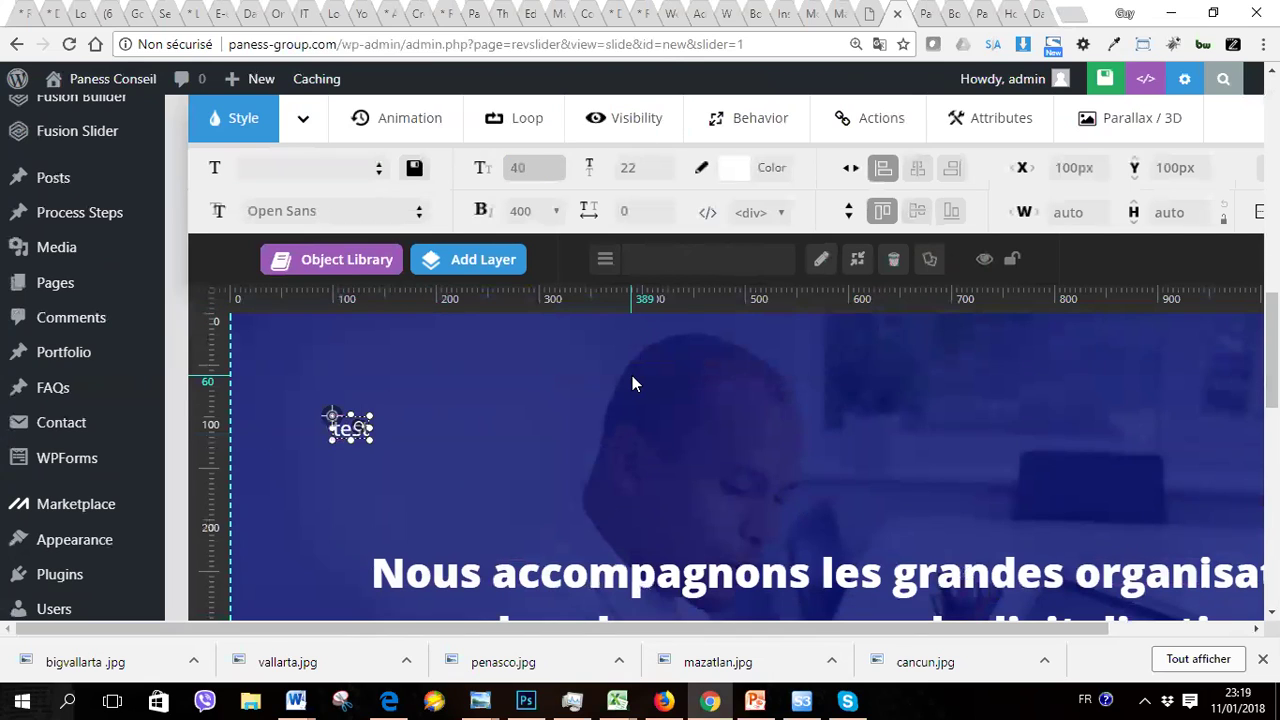
{"action": "left_click", "coordinate": [555, 411]}
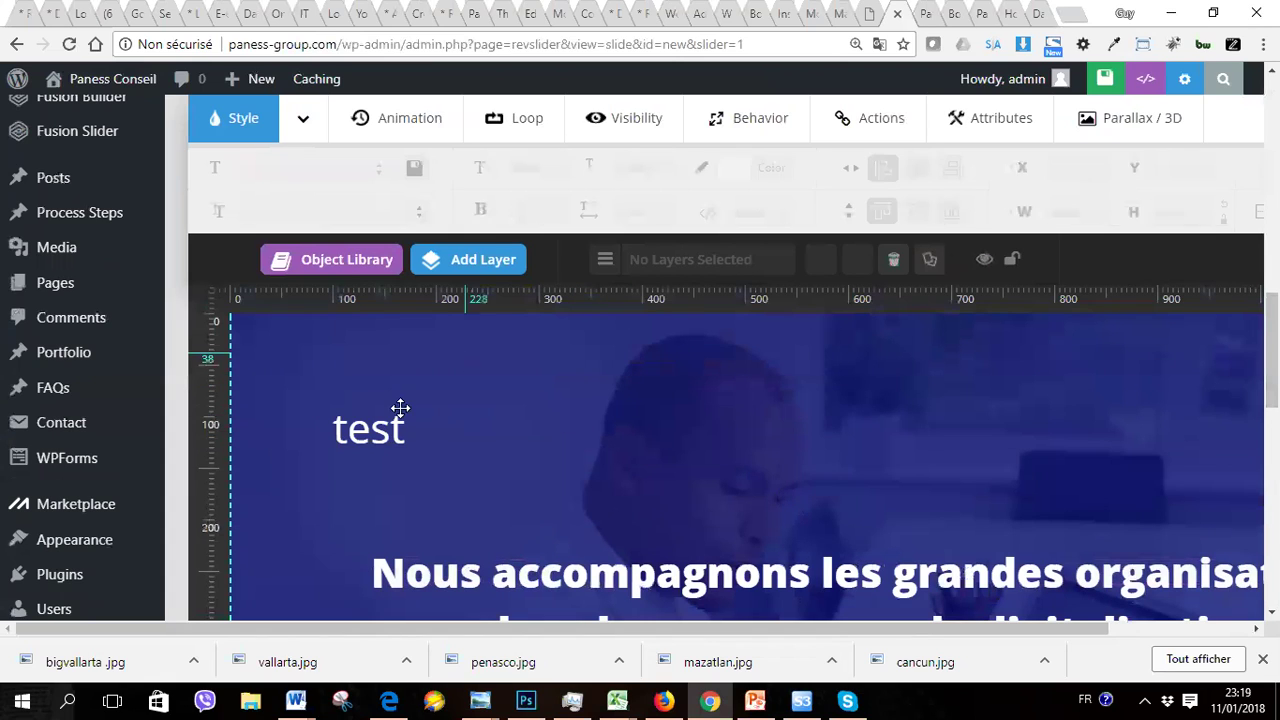
{"action": "left_click", "coordinate": [371, 433]}
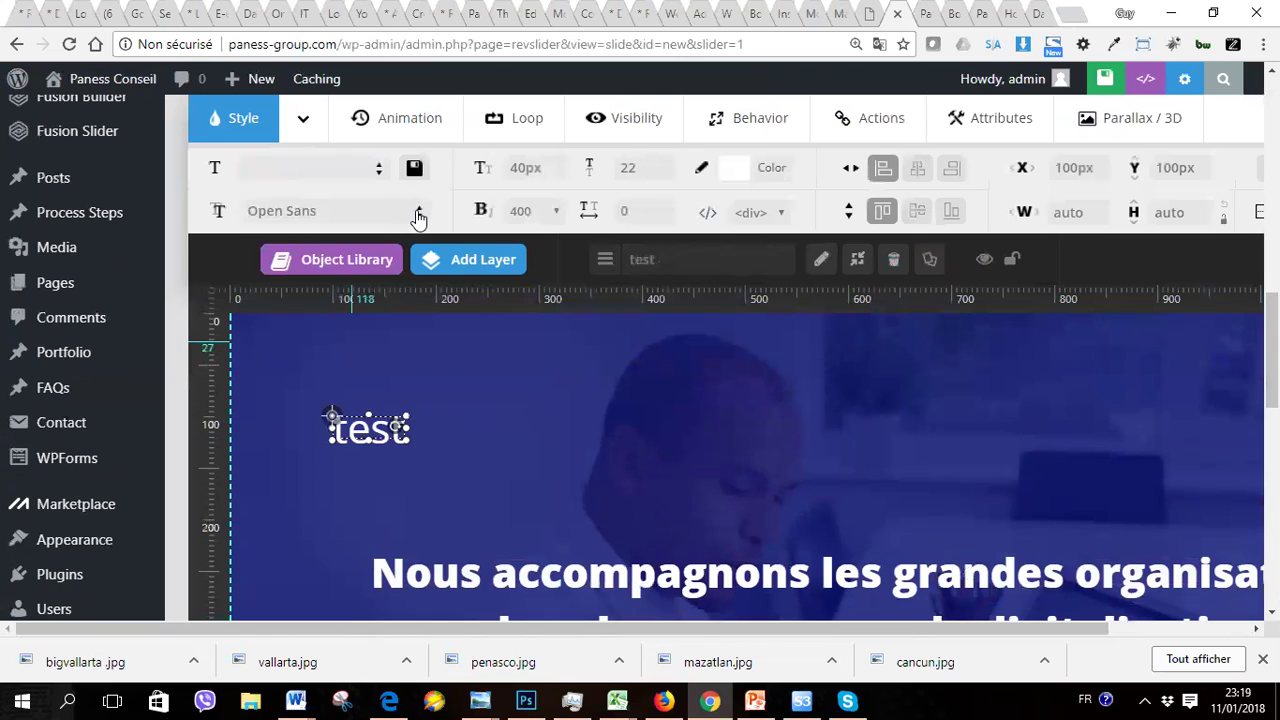
Step: Search 'robo' in Font Family and switch the test layer from Open Sans to Roboto
{"action": "left_click", "coordinate": [418, 214]}
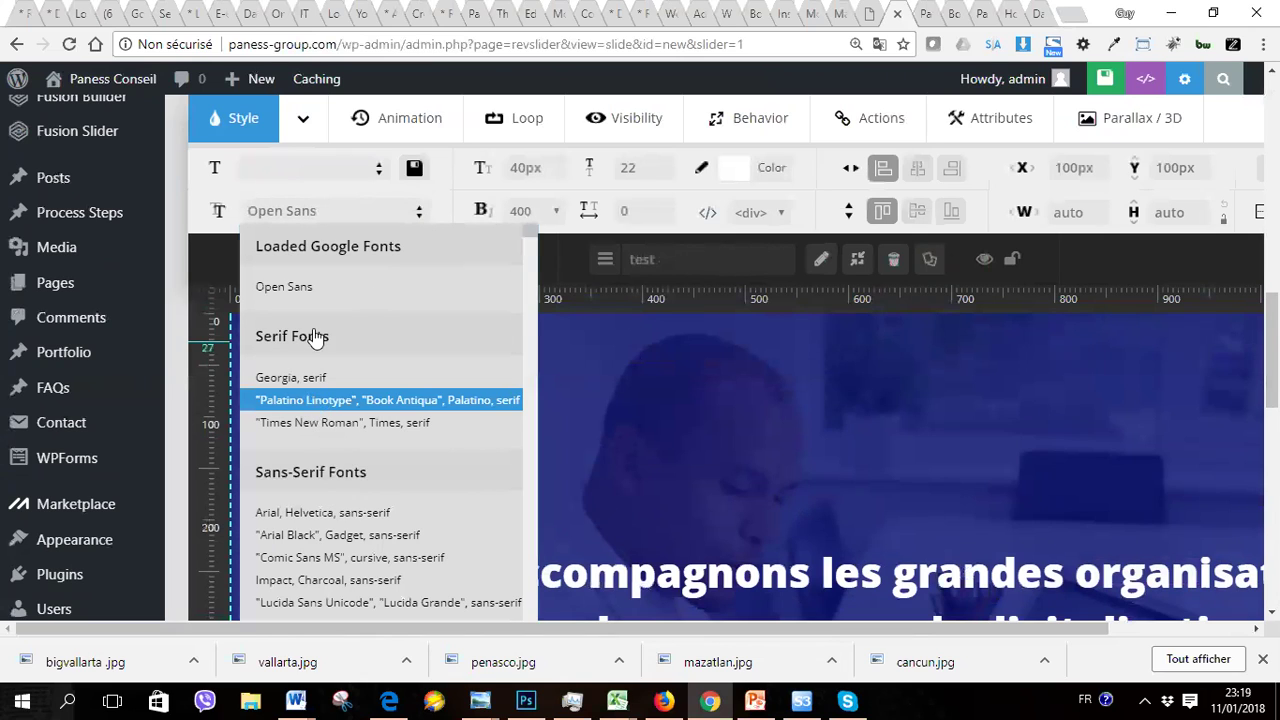
{"action": "left_click", "coordinate": [322, 213]}
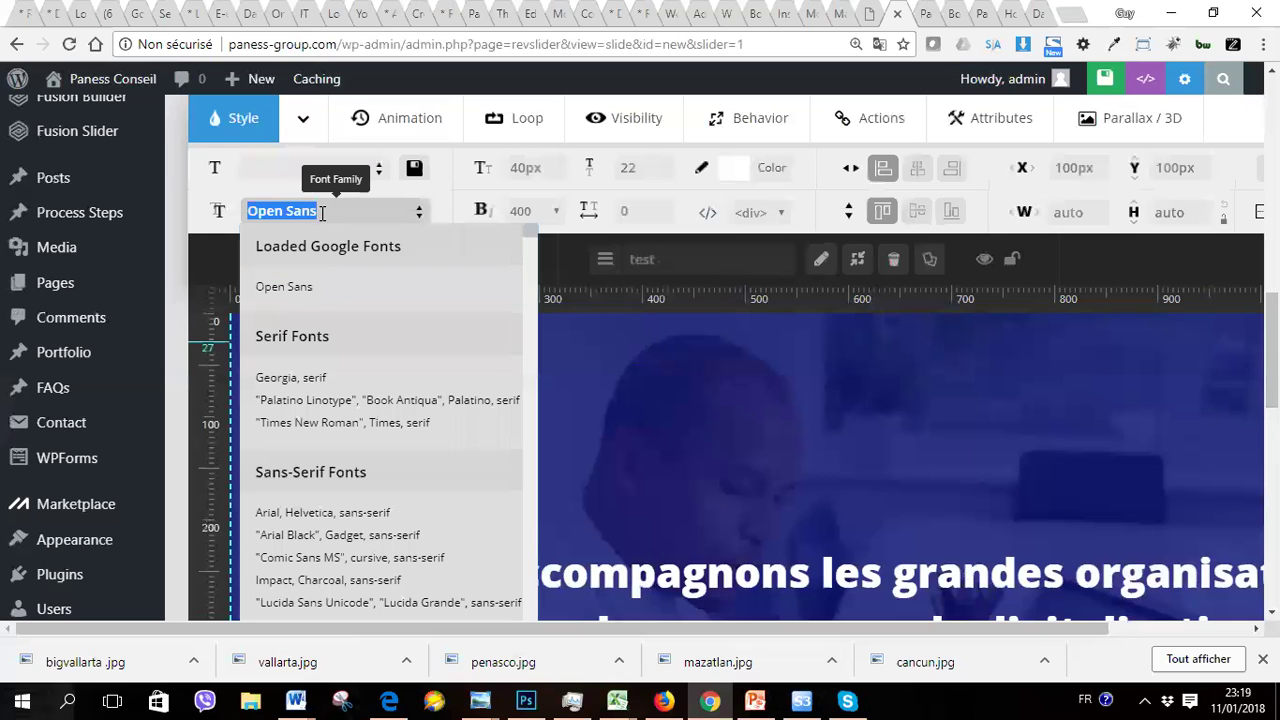
{"action": "type", "text": "robo"}
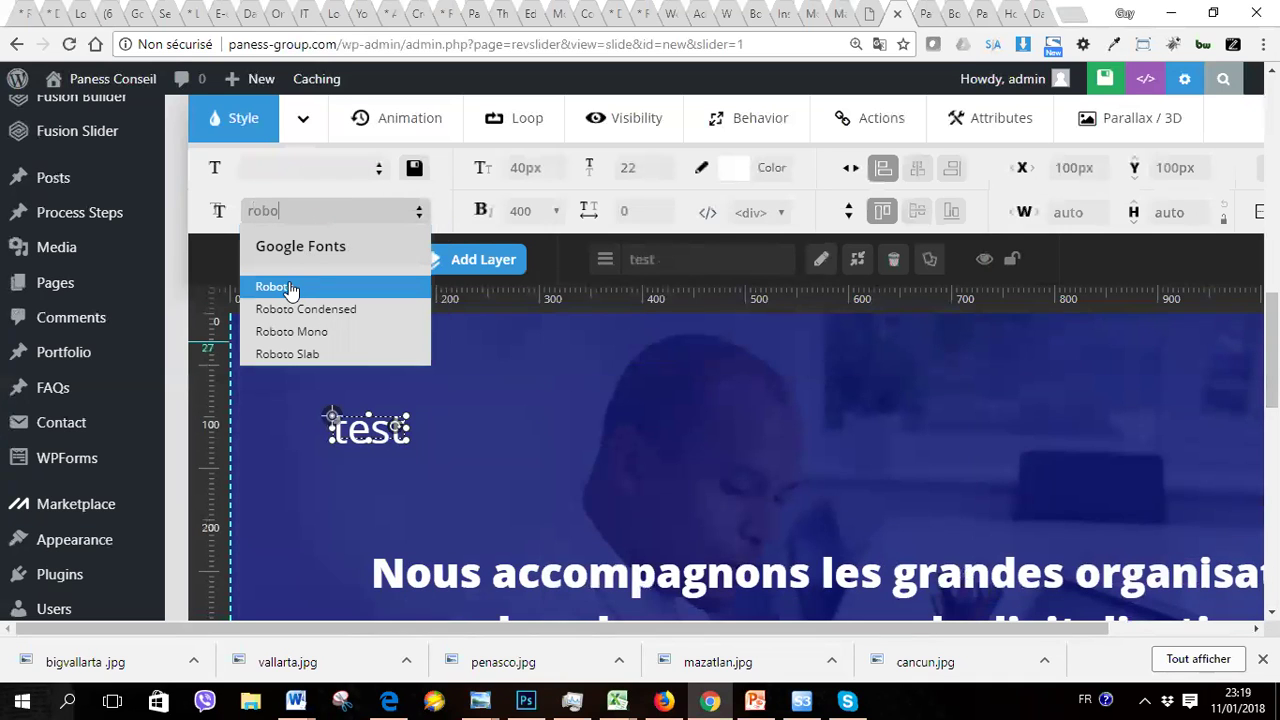
{"action": "left_click", "coordinate": [290, 289]}
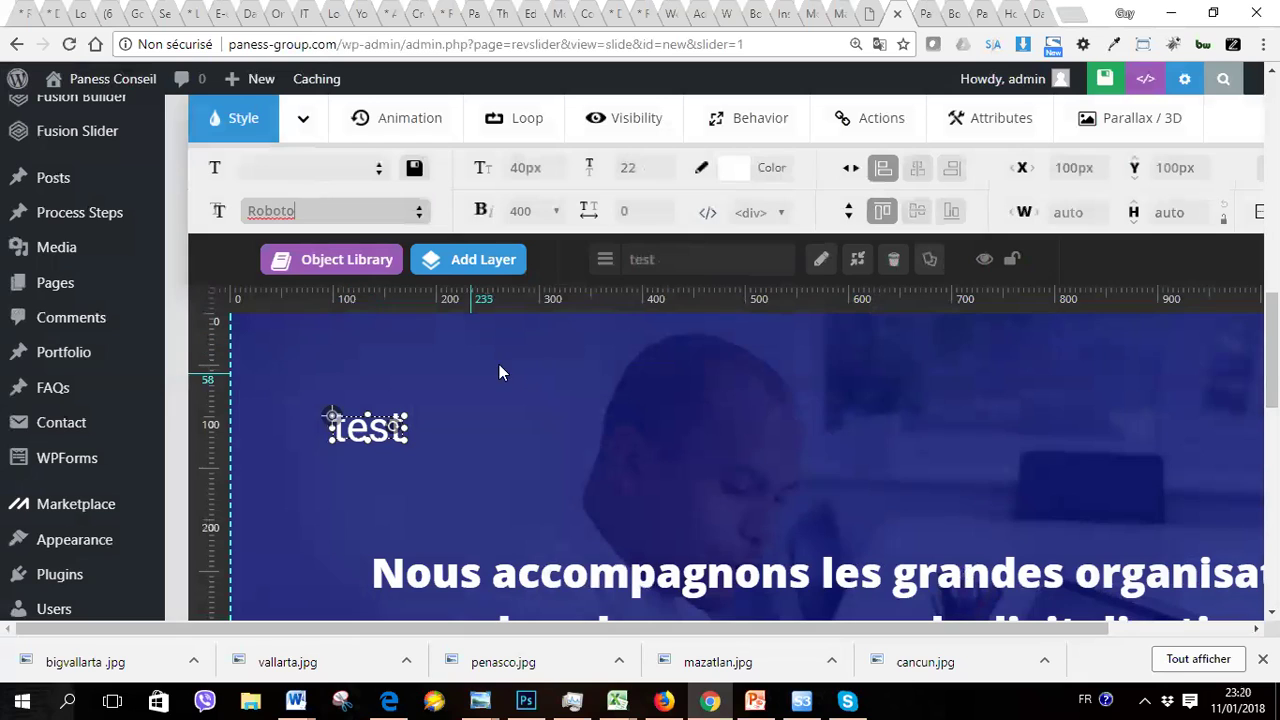
Step: Give the test layer the blue preset colour, centre it horizontally, then press Delete
{"action": "left_click", "coordinate": [745, 176]}
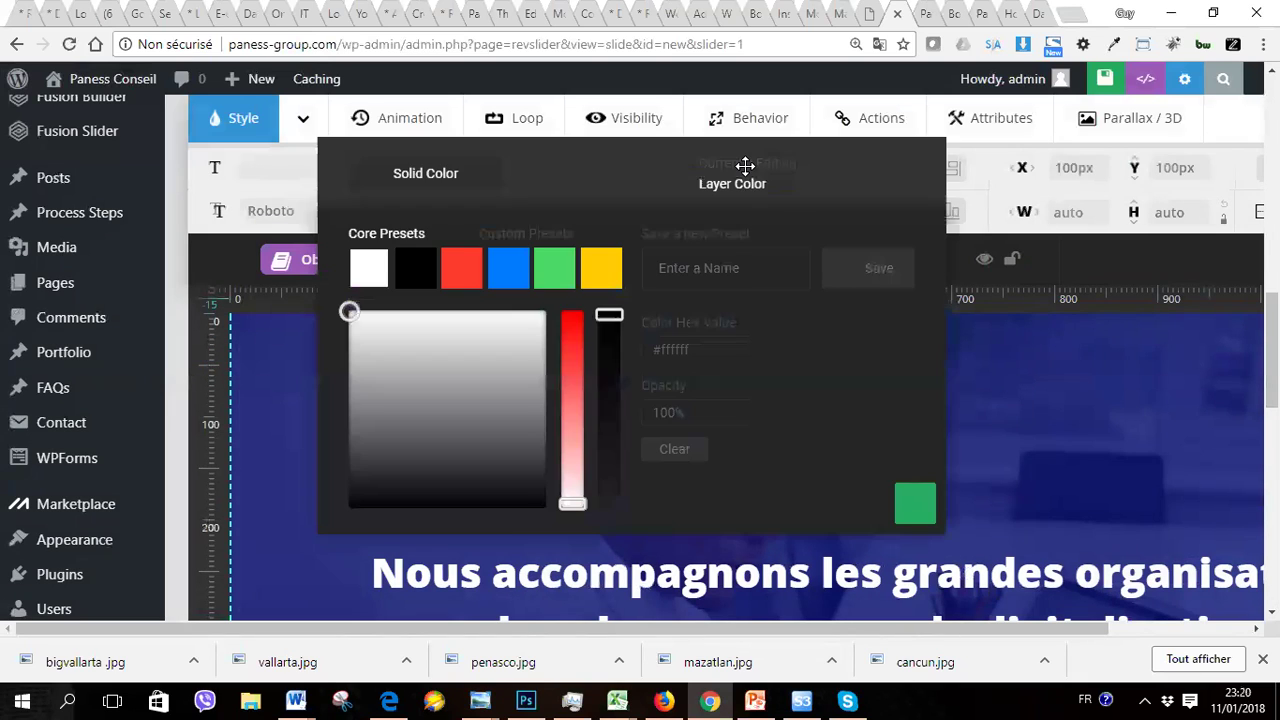
{"action": "left_click", "coordinate": [512, 272]}
{"action": "left_click", "coordinate": [916, 503]}
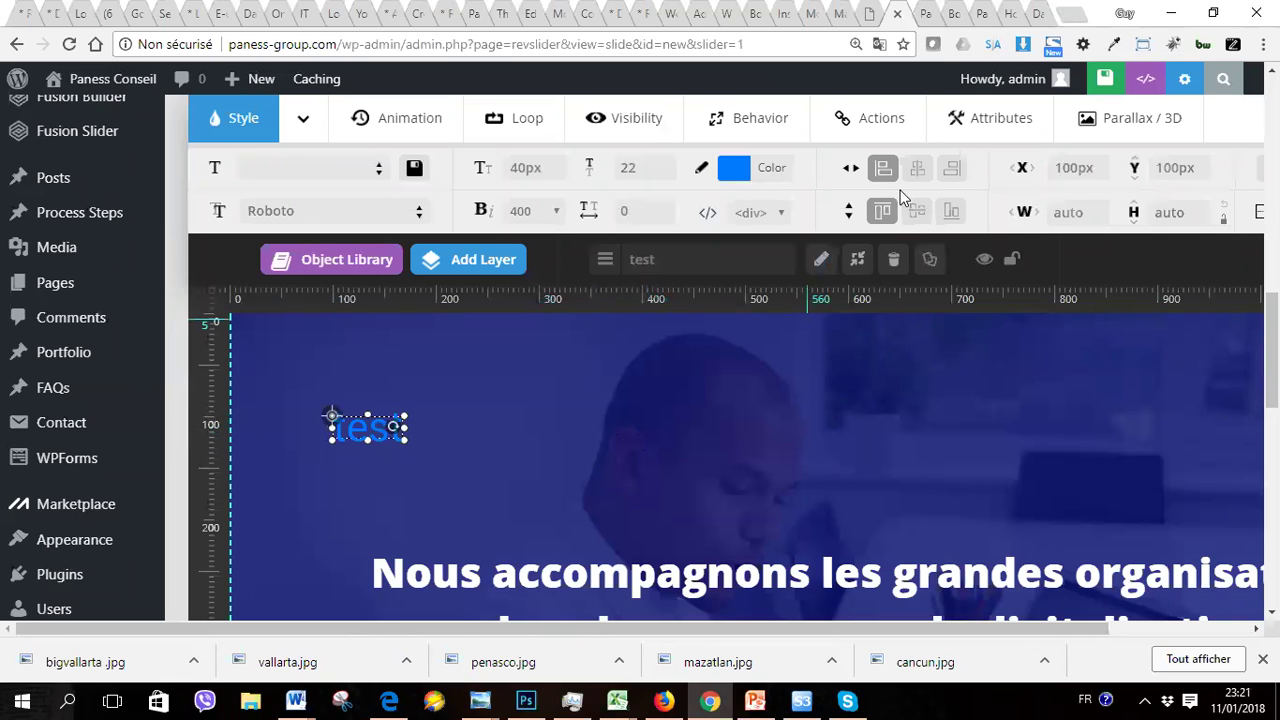
{"action": "left_click", "coordinate": [917, 170]}
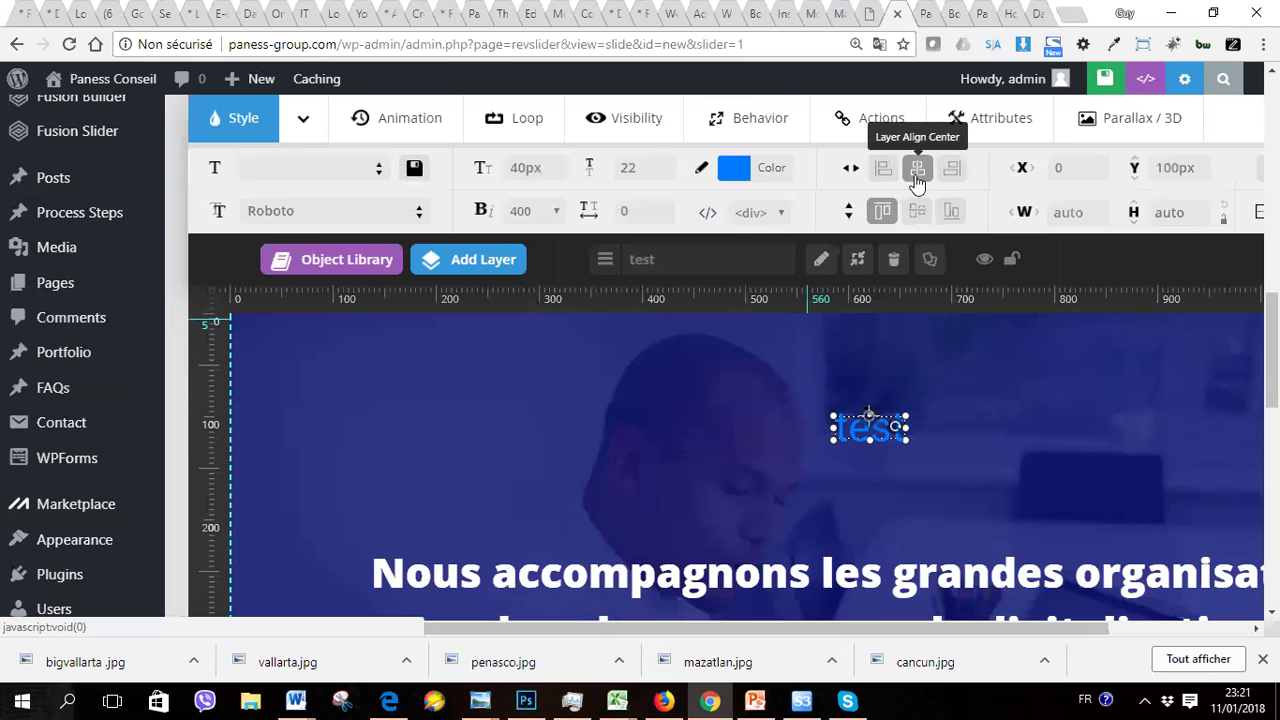
{"action": "key", "text": "Delete"}
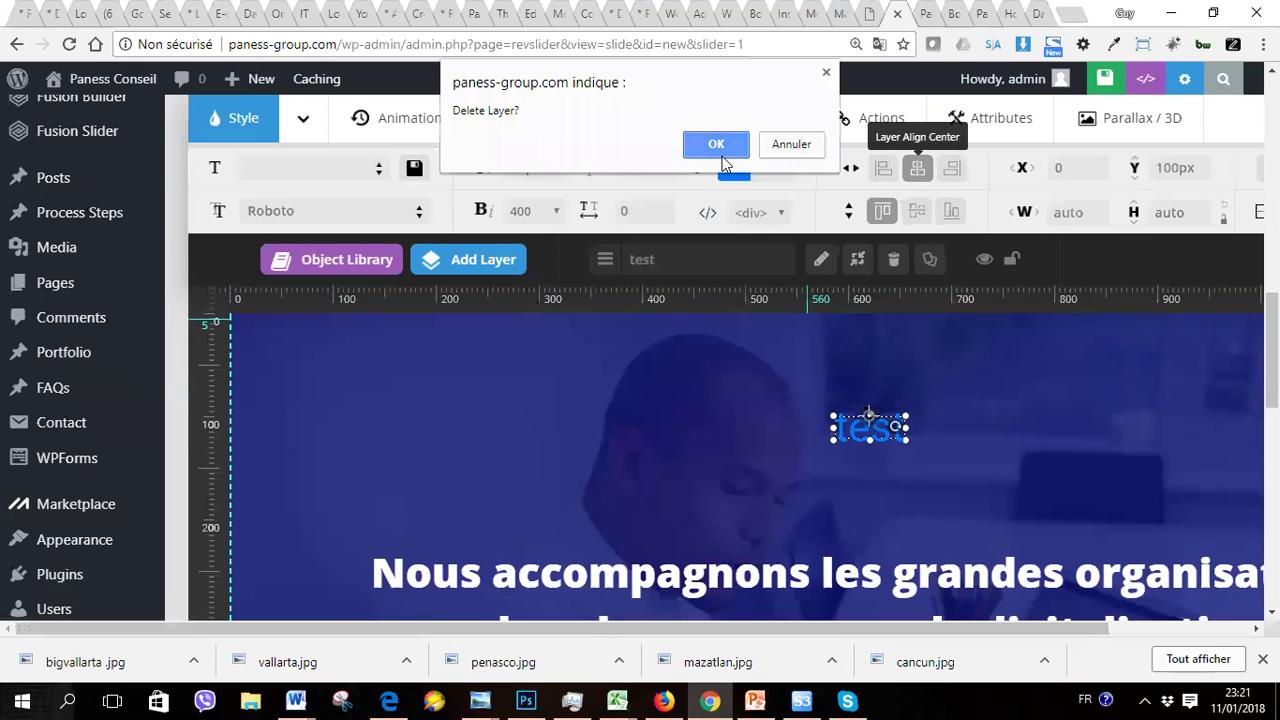
Step: Confirm deleting the test layer, check the live home page, and return to the page editor
{"action": "left_click", "coordinate": [718, 150]}
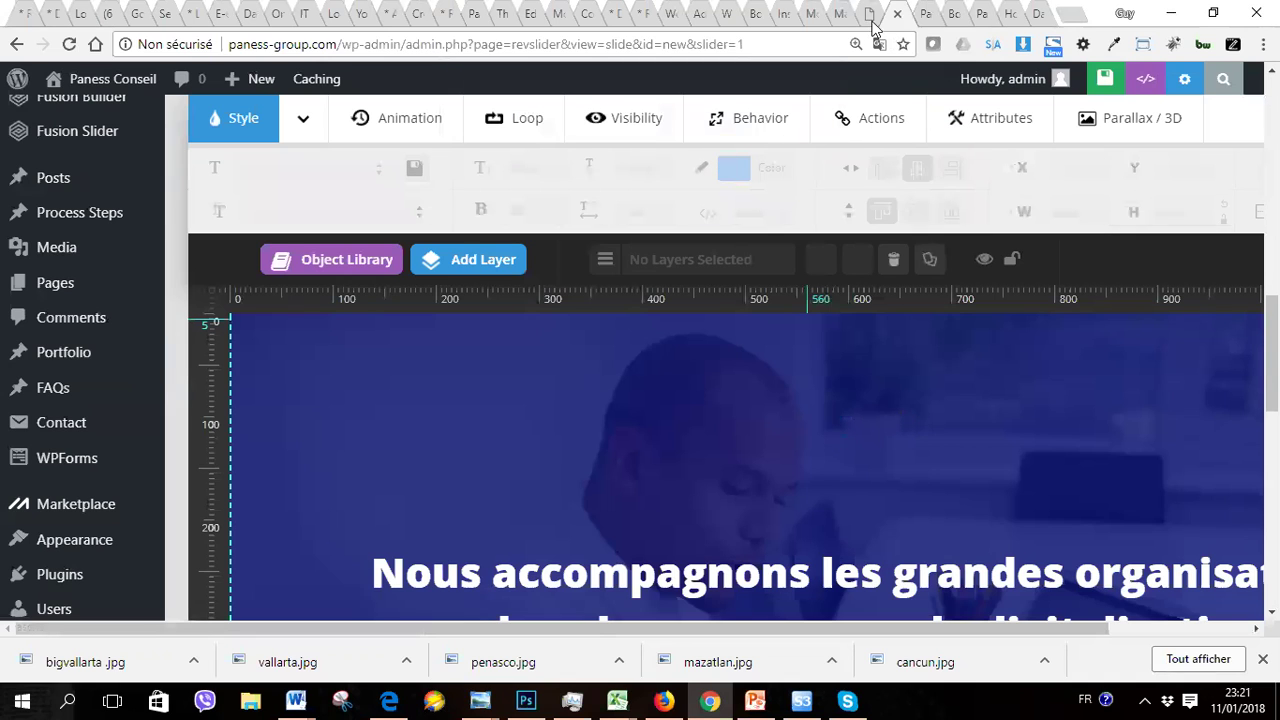
{"action": "left_click", "coordinate": [922, 22]}
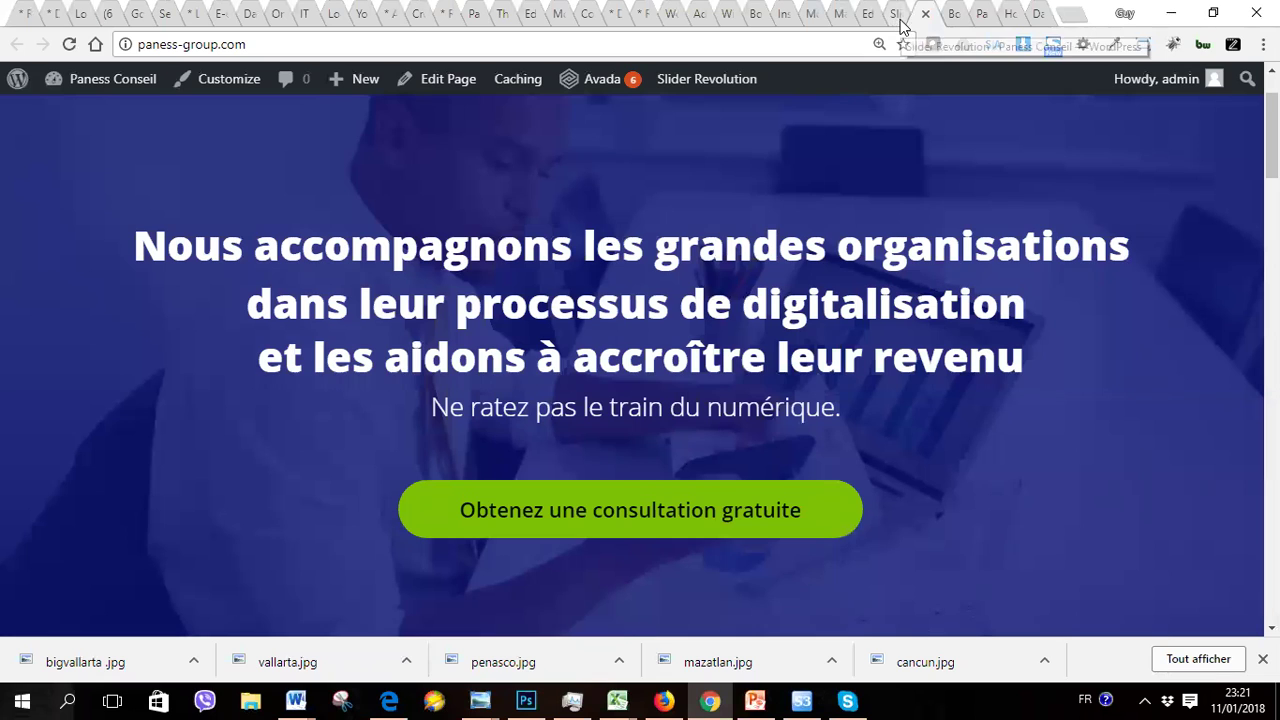
{"action": "left_click", "coordinate": [897, 14]}
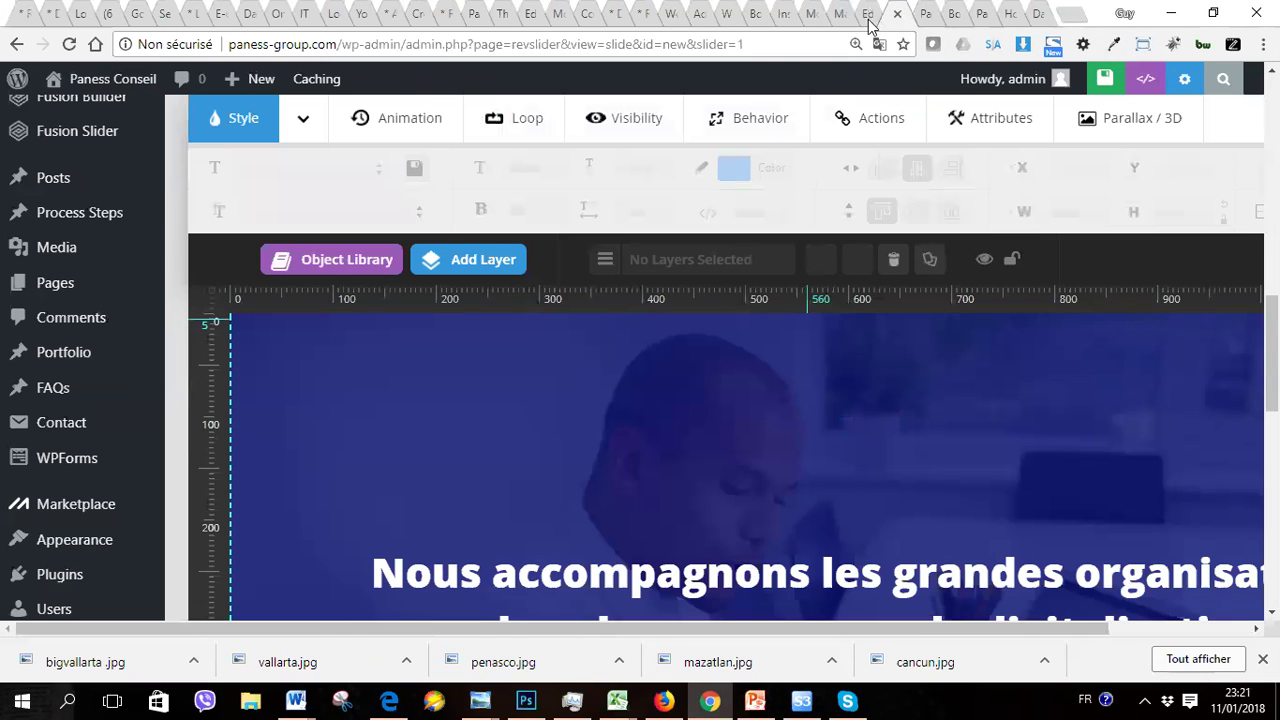
{"action": "left_click", "coordinate": [869, 14]}
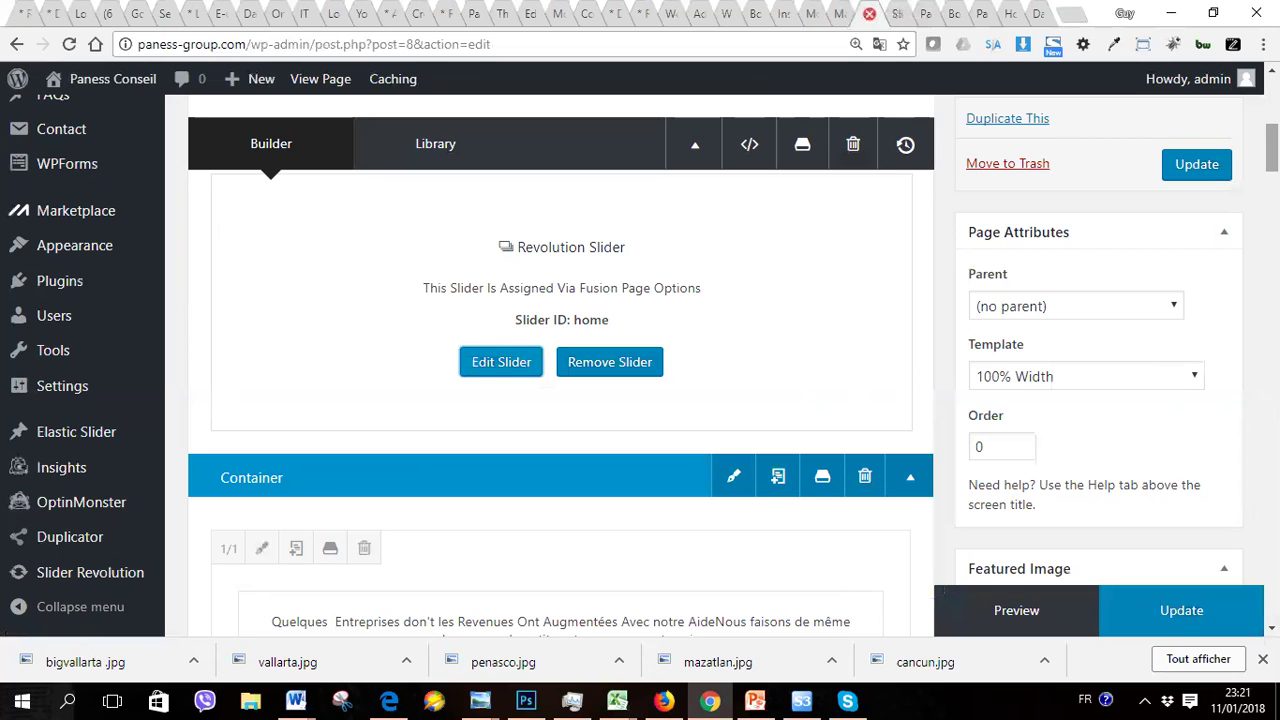
Step: Compare the slider editor, home page editor and live home page across tabs
{"action": "scroll", "coordinate": [560, 360], "scroll_direction": "down", "scroll_amount": 3}
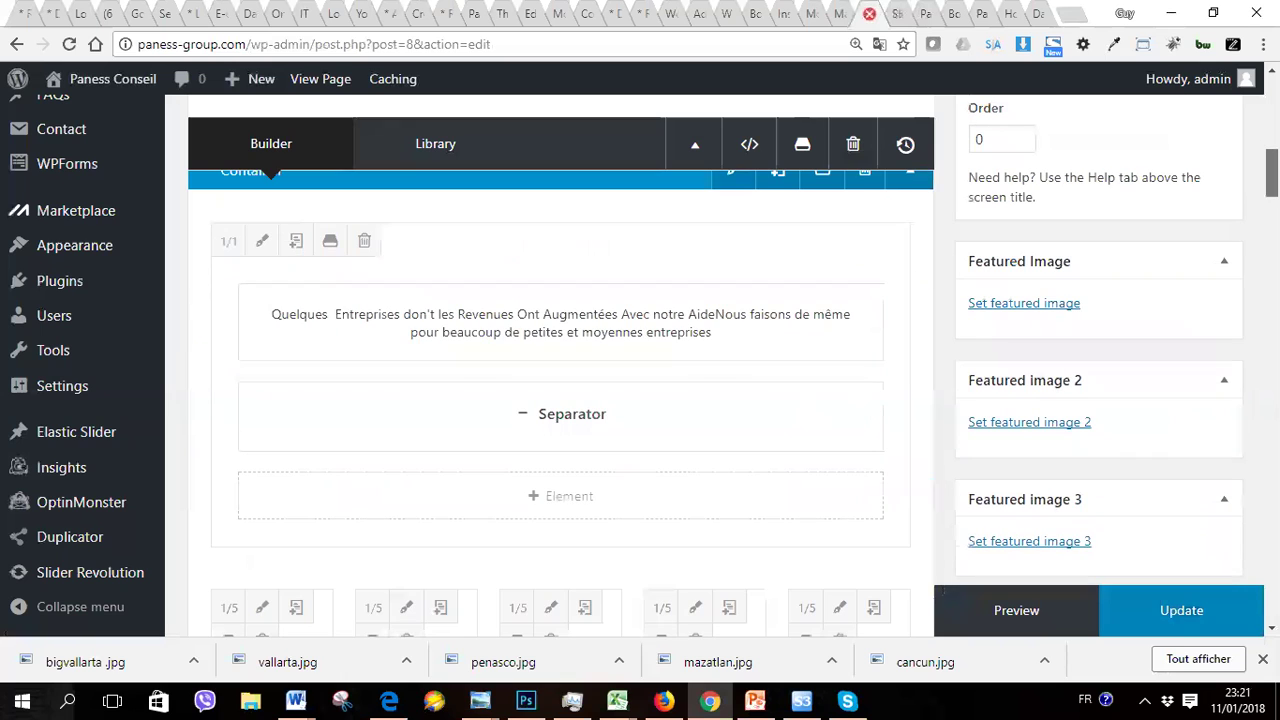
{"action": "scroll", "coordinate": [560, 360], "scroll_direction": "up", "scroll_amount": 1}
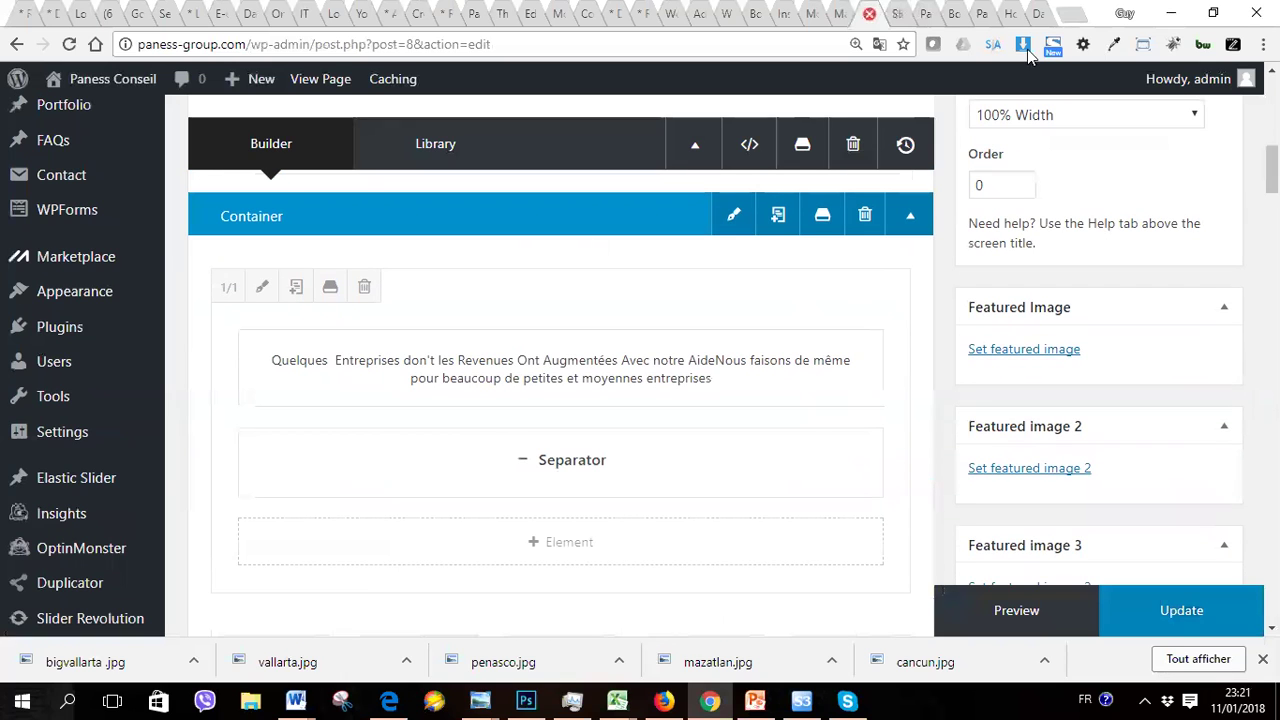
{"action": "left_click", "coordinate": [912, 26]}
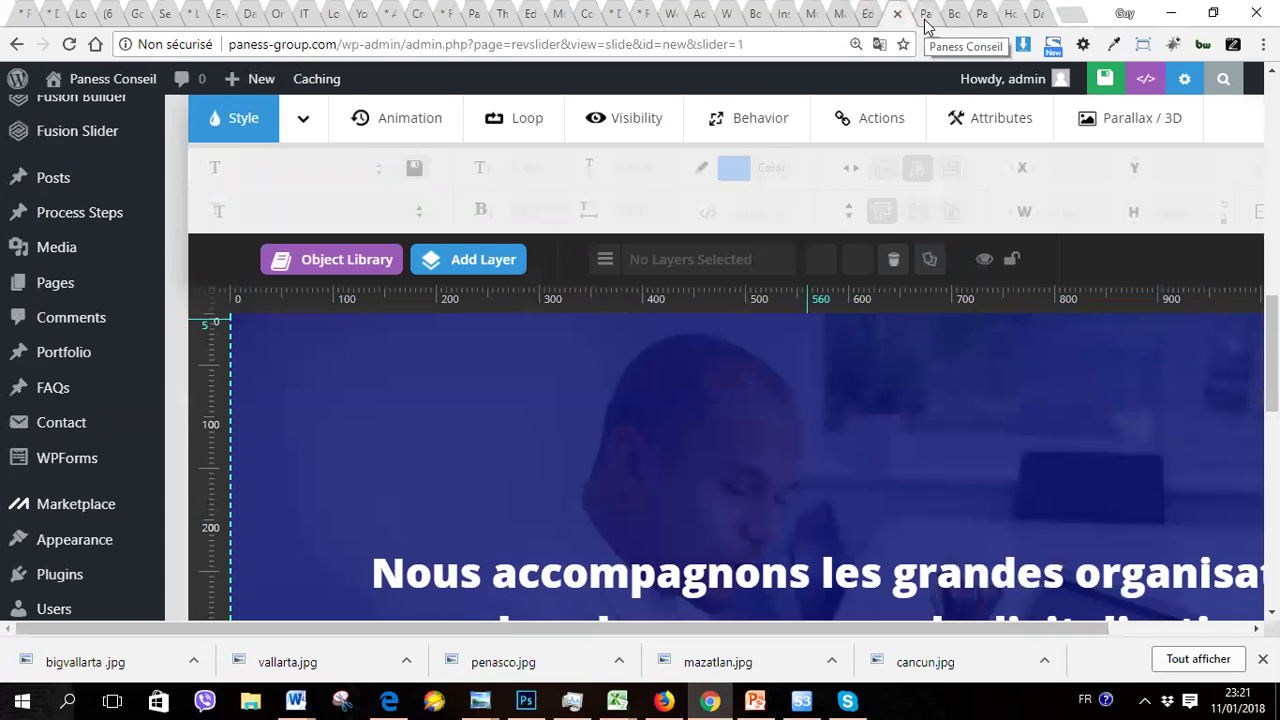
{"action": "left_click", "coordinate": [866, 16]}
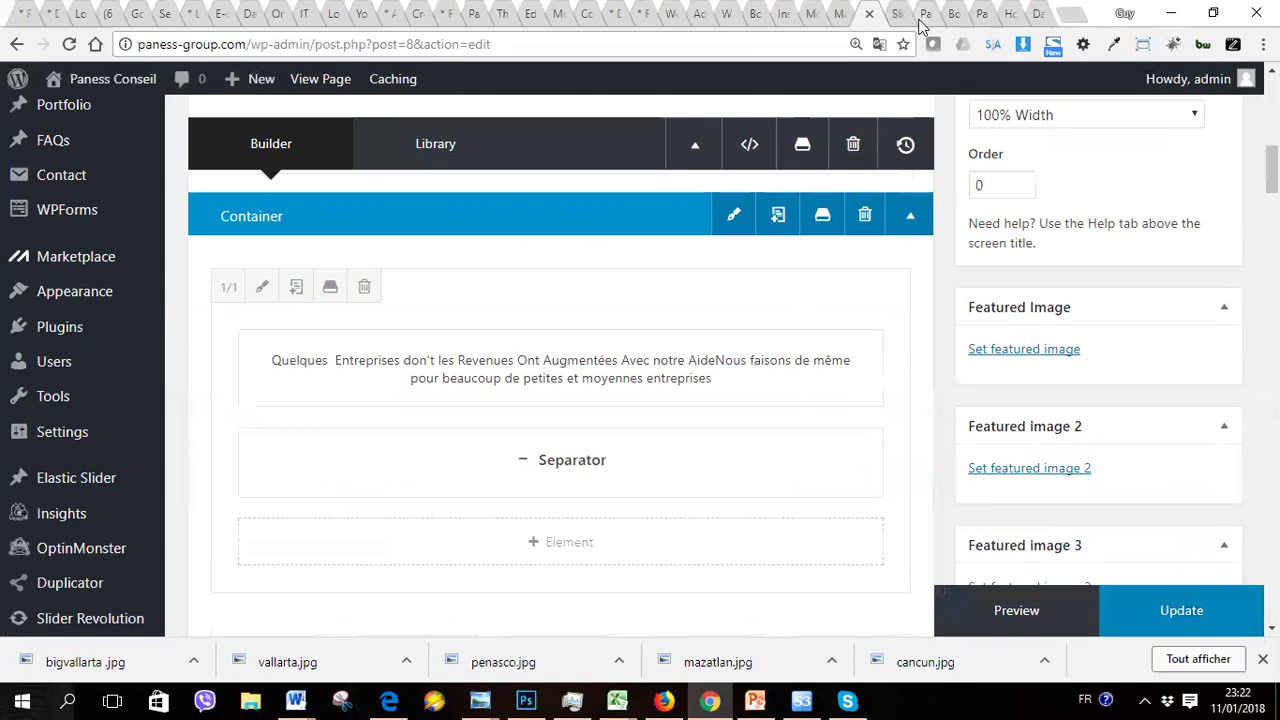
{"action": "left_click", "coordinate": [912, 18]}
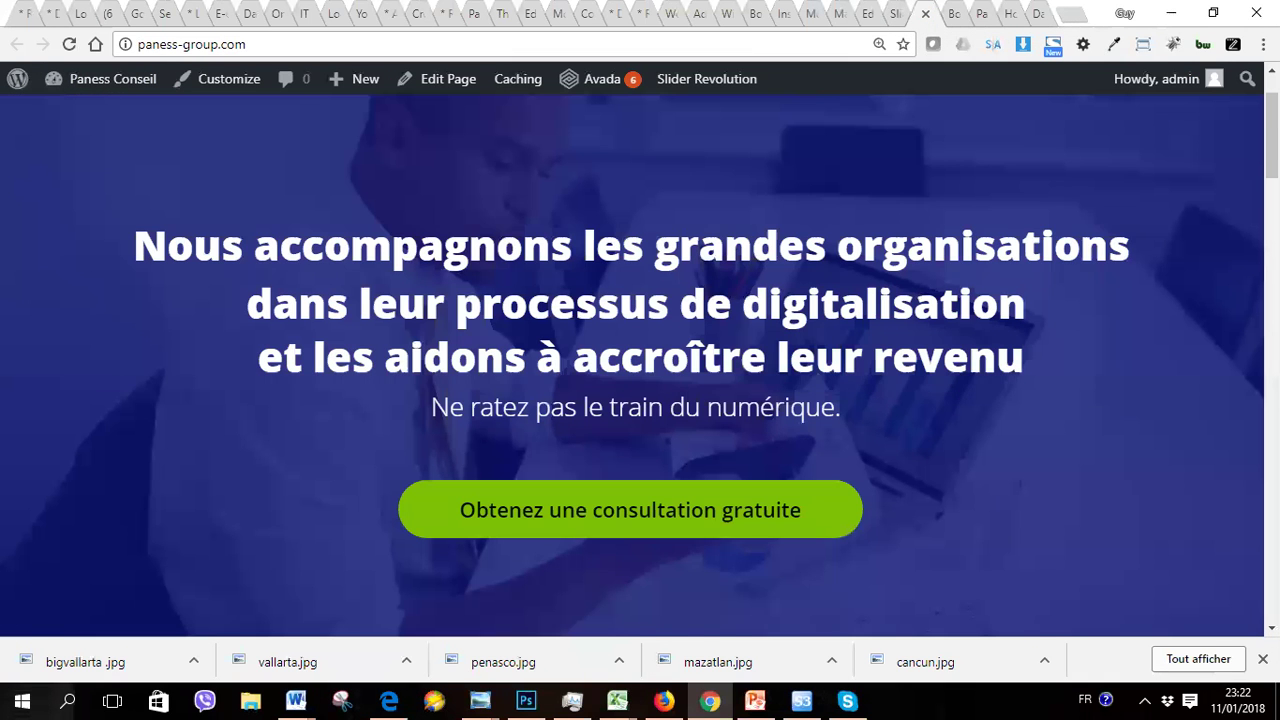
{"action": "scroll", "coordinate": [640, 366], "scroll_direction": "down", "scroll_amount": 5}
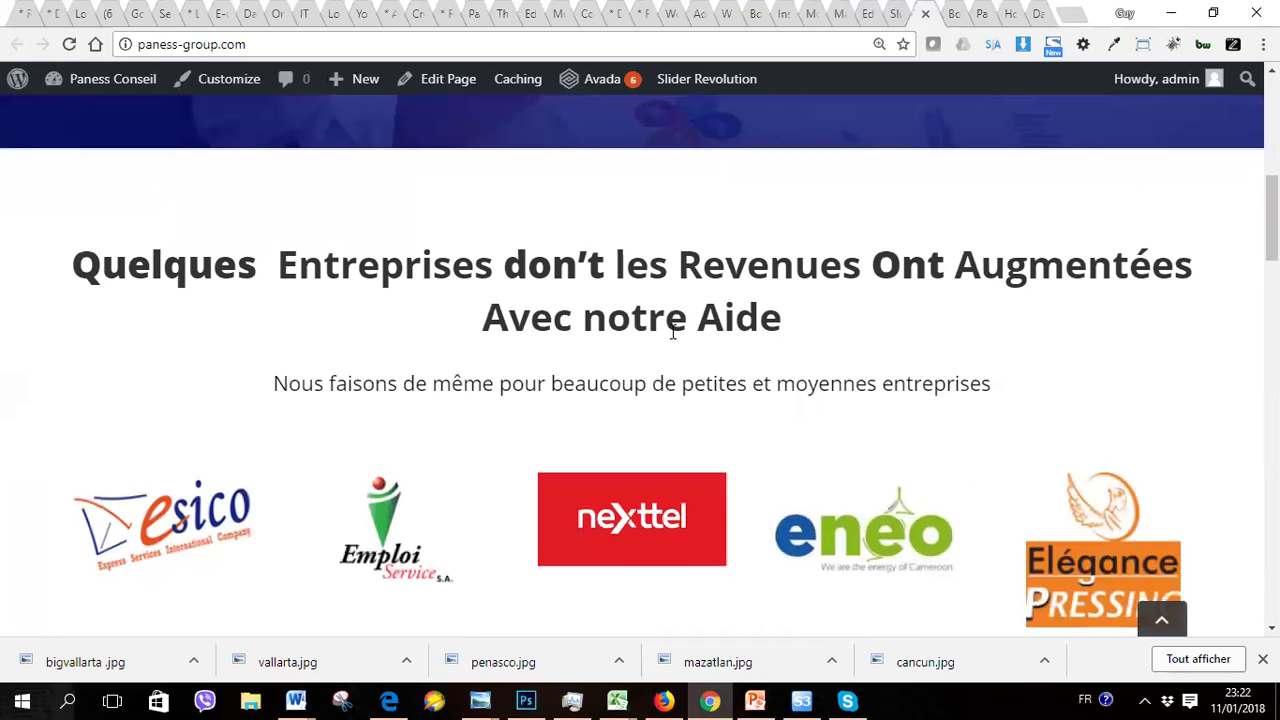
Step: Back in the home page editor, open and save the 'Quelques Entreprises…' text block
{"action": "left_click", "coordinate": [890, 20]}
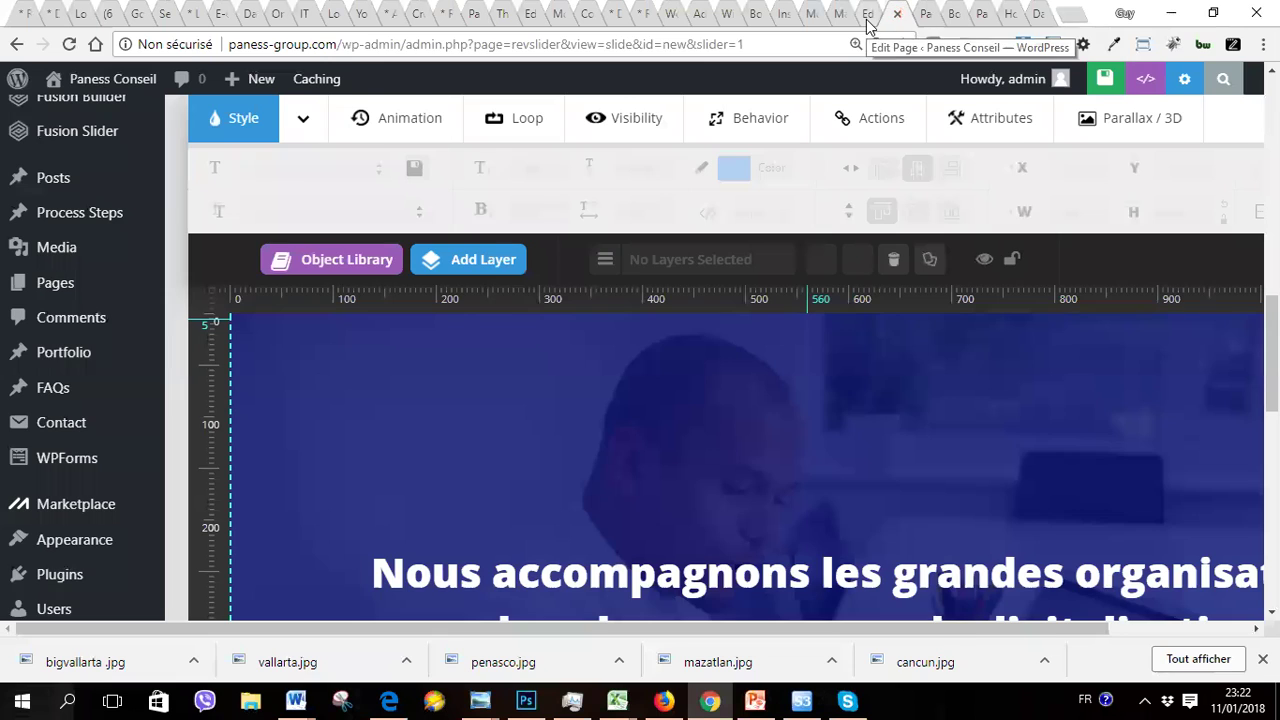
{"action": "left_click", "coordinate": [864, 18]}
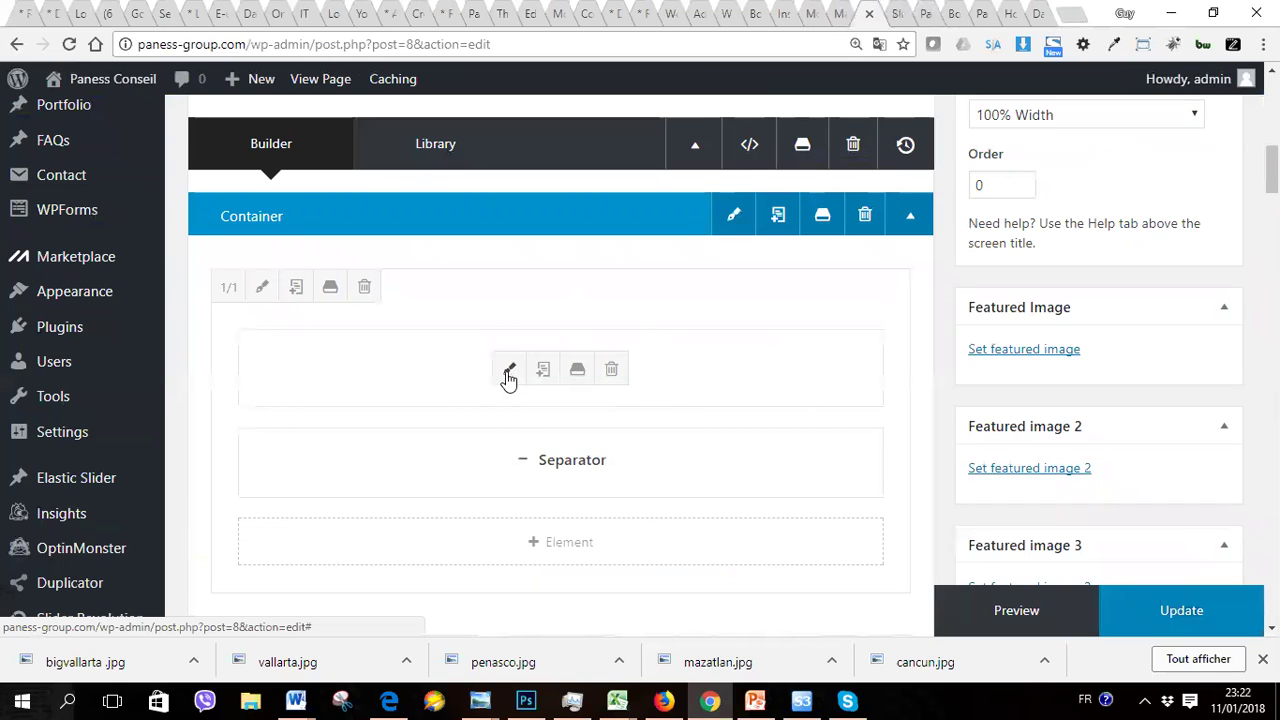
{"action": "left_click", "coordinate": [509, 372]}
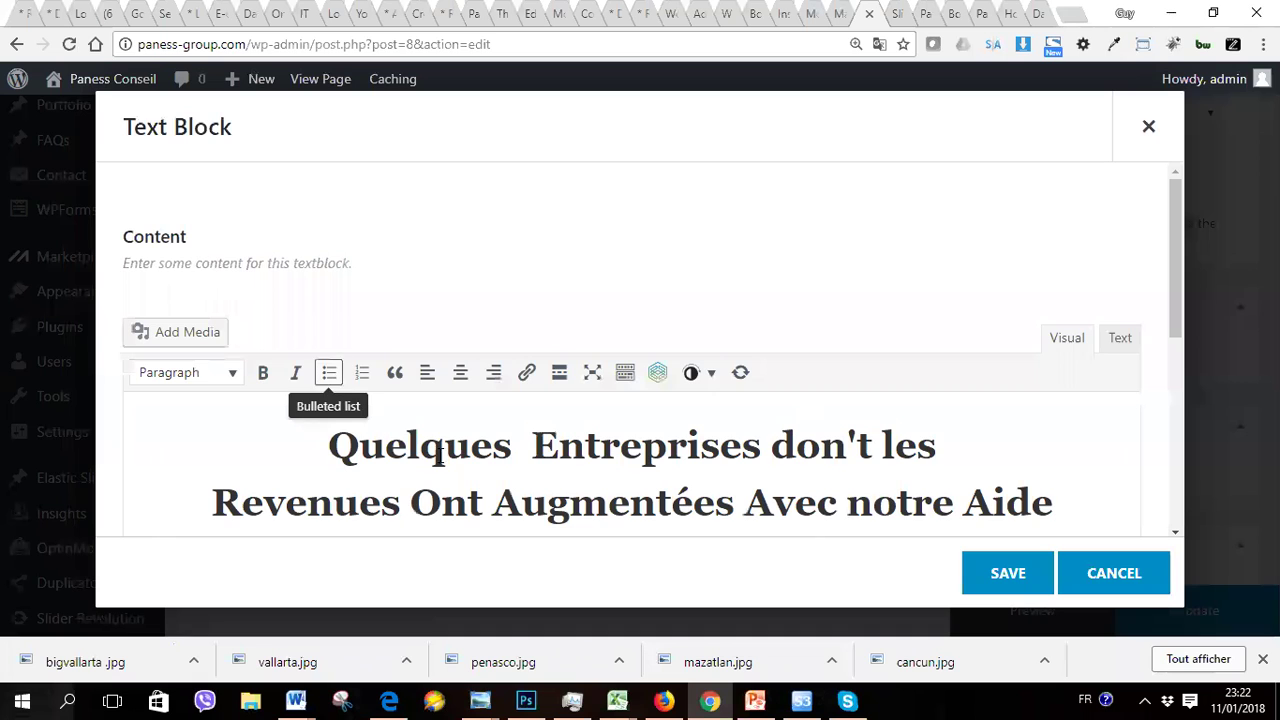
{"action": "left_click", "coordinate": [1003, 577]}
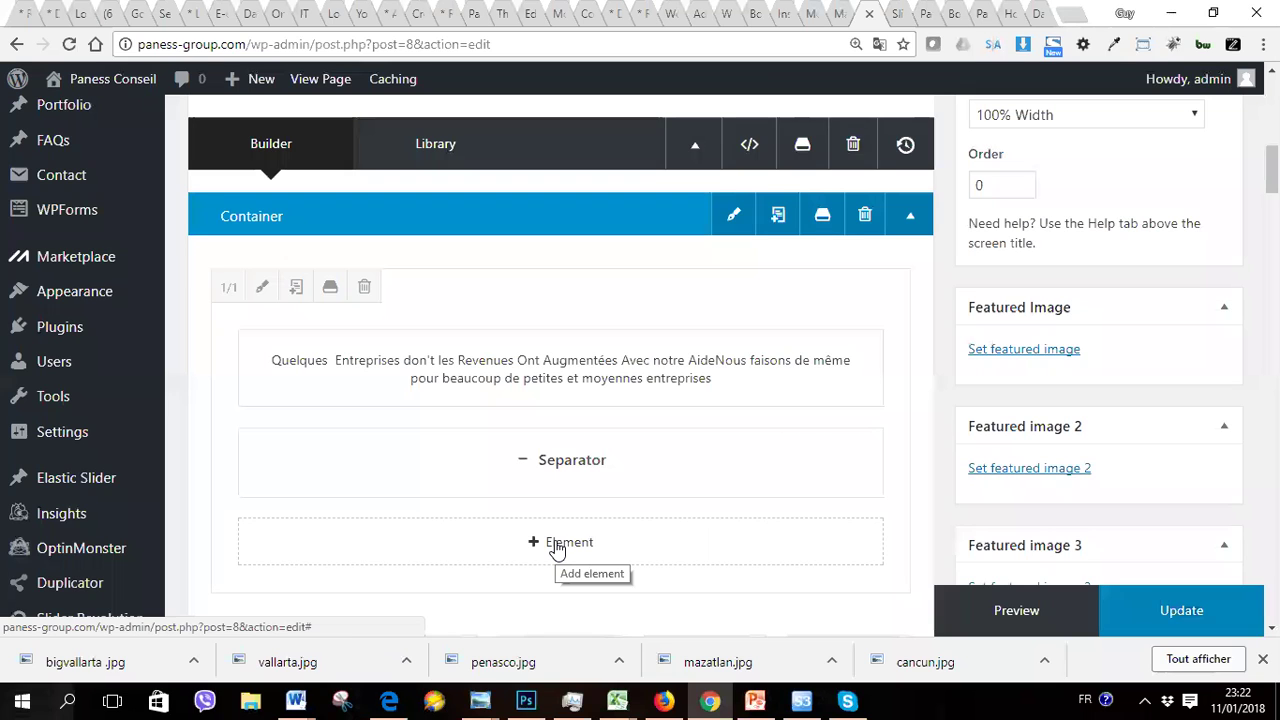
Step: Open + Element in the column and browse the builder elements, from Text Block to Youtube
{"action": "left_click", "coordinate": [557, 544]}
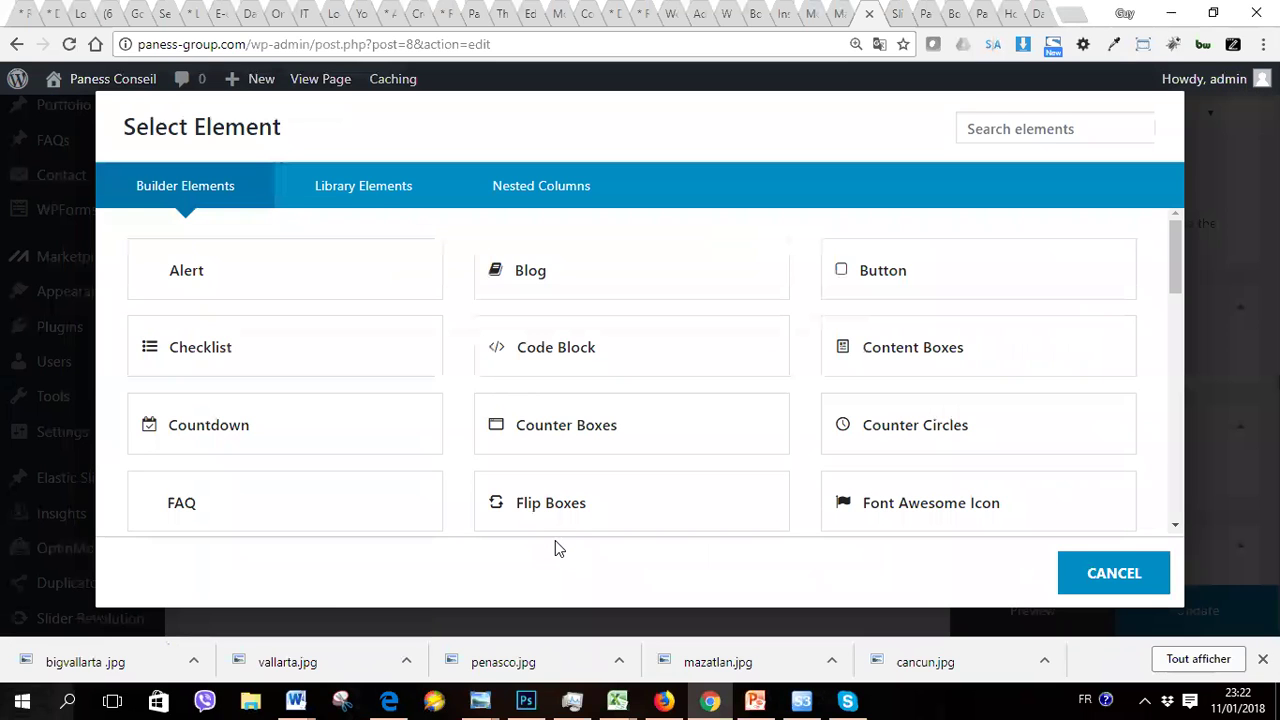
{"action": "mouse_move", "coordinate": [1177, 283]}
{"action": "left_mouse_down"}
{"action": "mouse_move", "coordinate": [1131, 540]}
{"action": "mouse_move", "coordinate": [1156, 401]}
{"action": "mouse_move", "coordinate": [1157, 274]}
{"action": "left_mouse_up"}
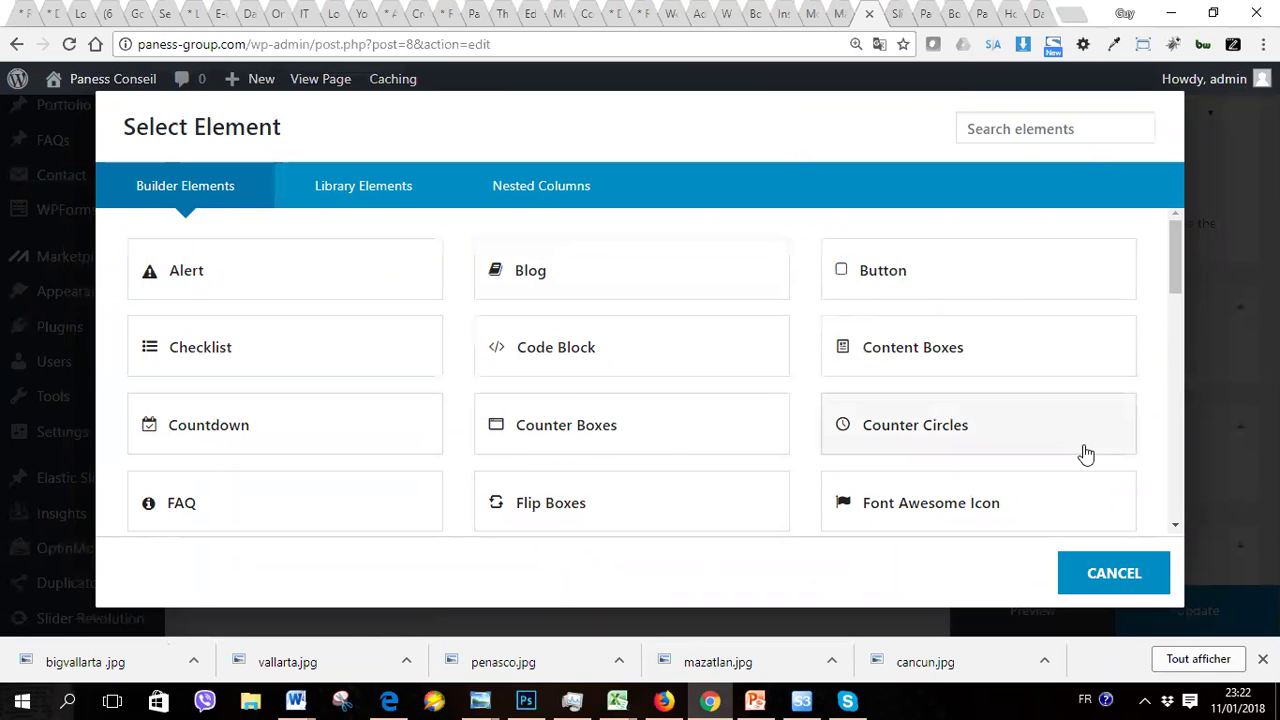
{"action": "left_click_drag", "start_coordinate": [1177, 282], "coordinate": [1176, 328]}
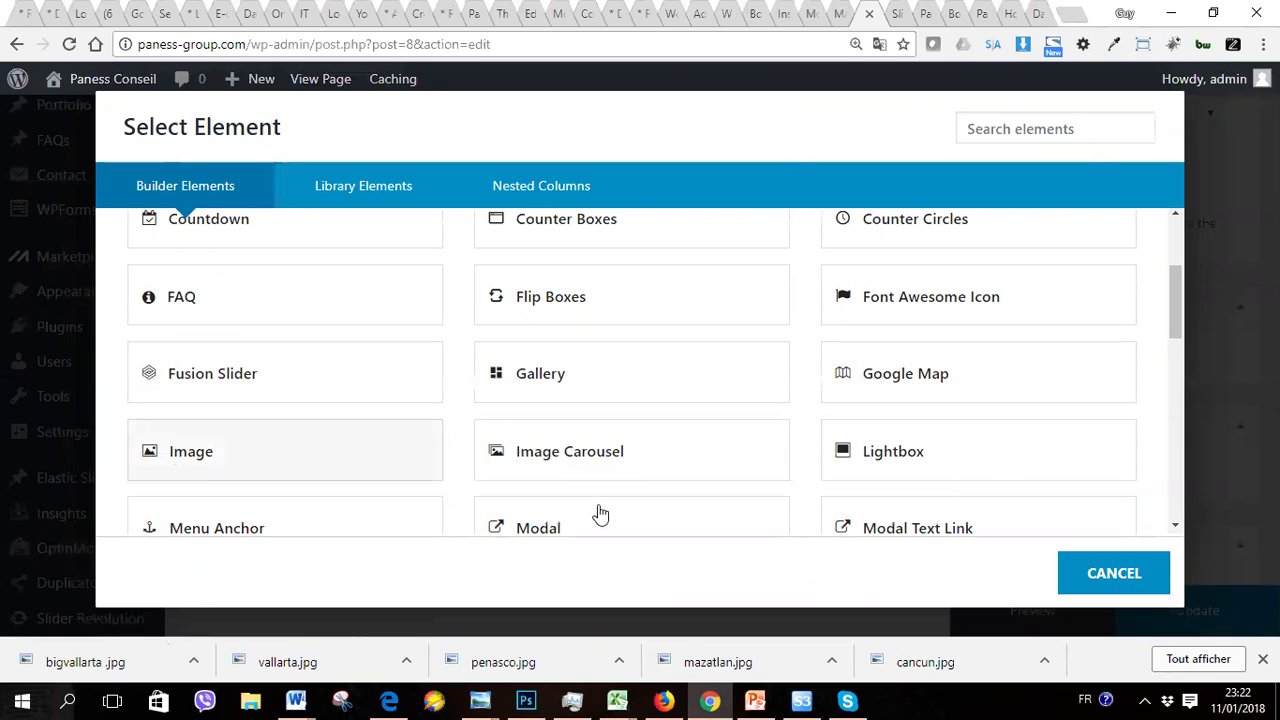
{"action": "scroll", "coordinate": [1160, 360], "scroll_direction": "down", "scroll_amount": 4}
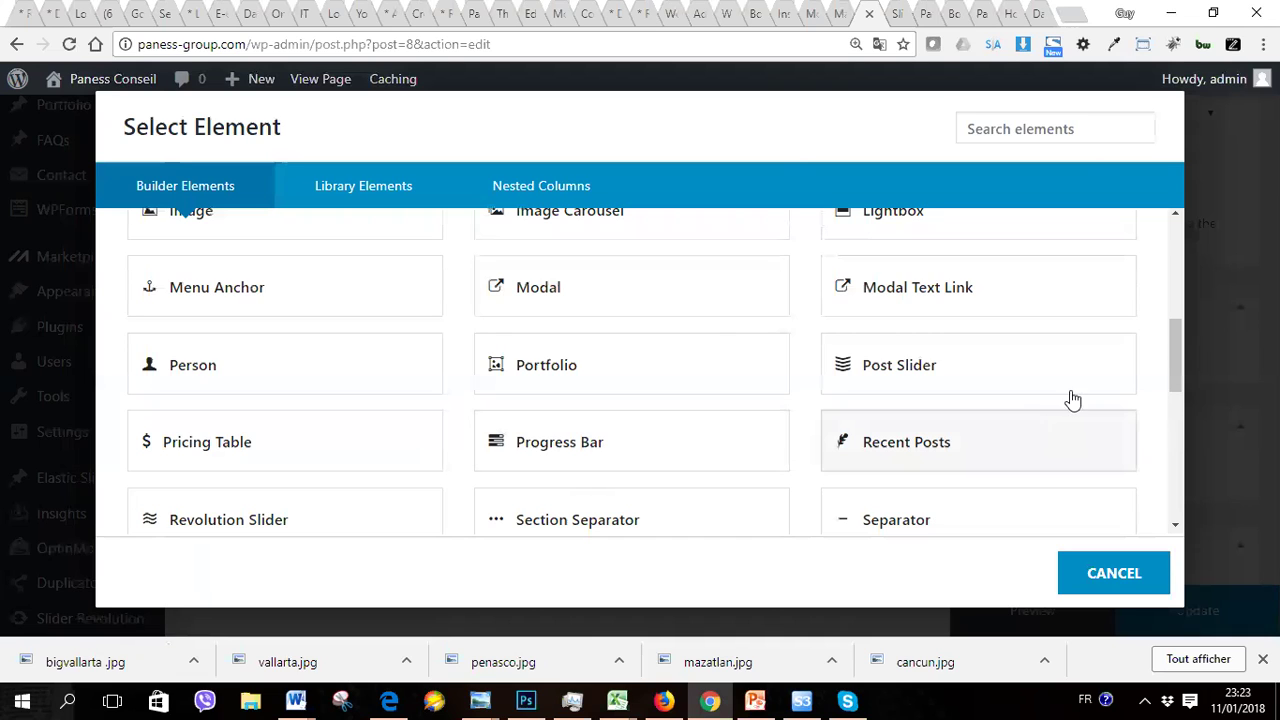
{"action": "scroll", "coordinate": [1175, 380], "scroll_direction": "down", "scroll_amount": 3}
{"action": "scroll", "coordinate": [1173, 371], "scroll_direction": "up", "scroll_amount": 2}
{"action": "scroll", "coordinate": [1175, 368], "scroll_direction": "up", "scroll_amount": 1}
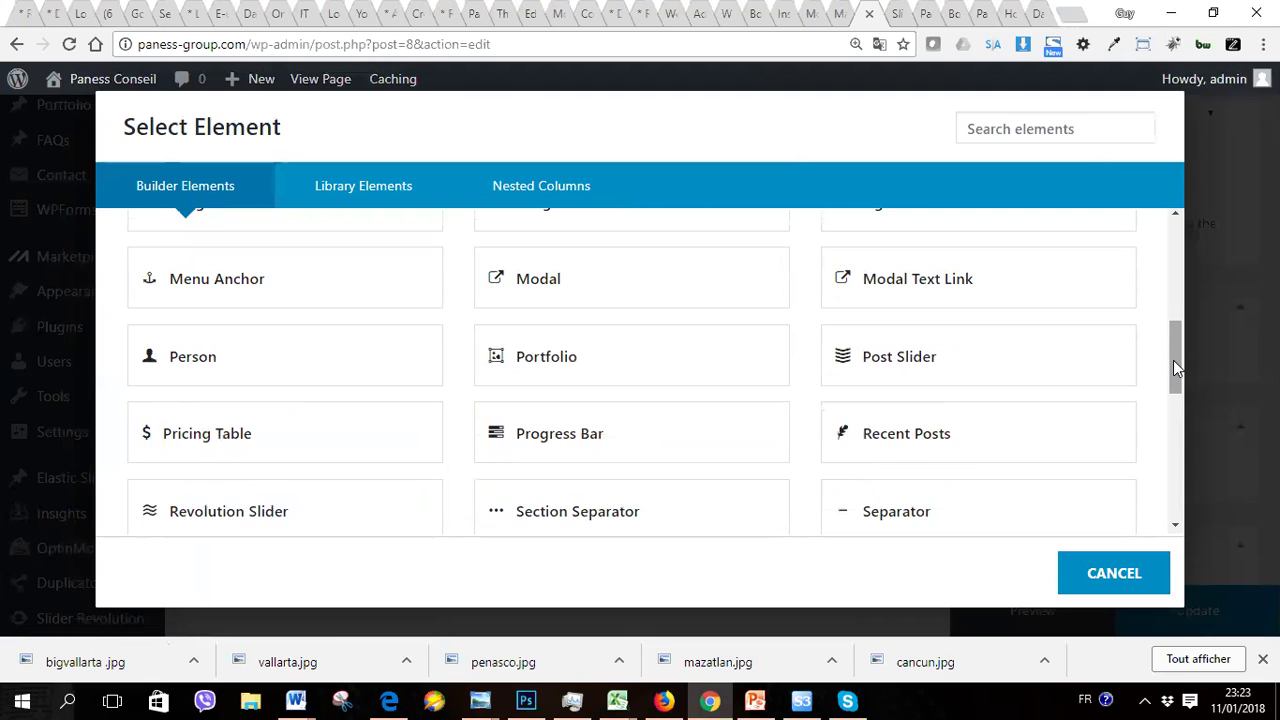
{"action": "left_click_drag", "start_coordinate": [1173, 360], "coordinate": [1158, 416]}
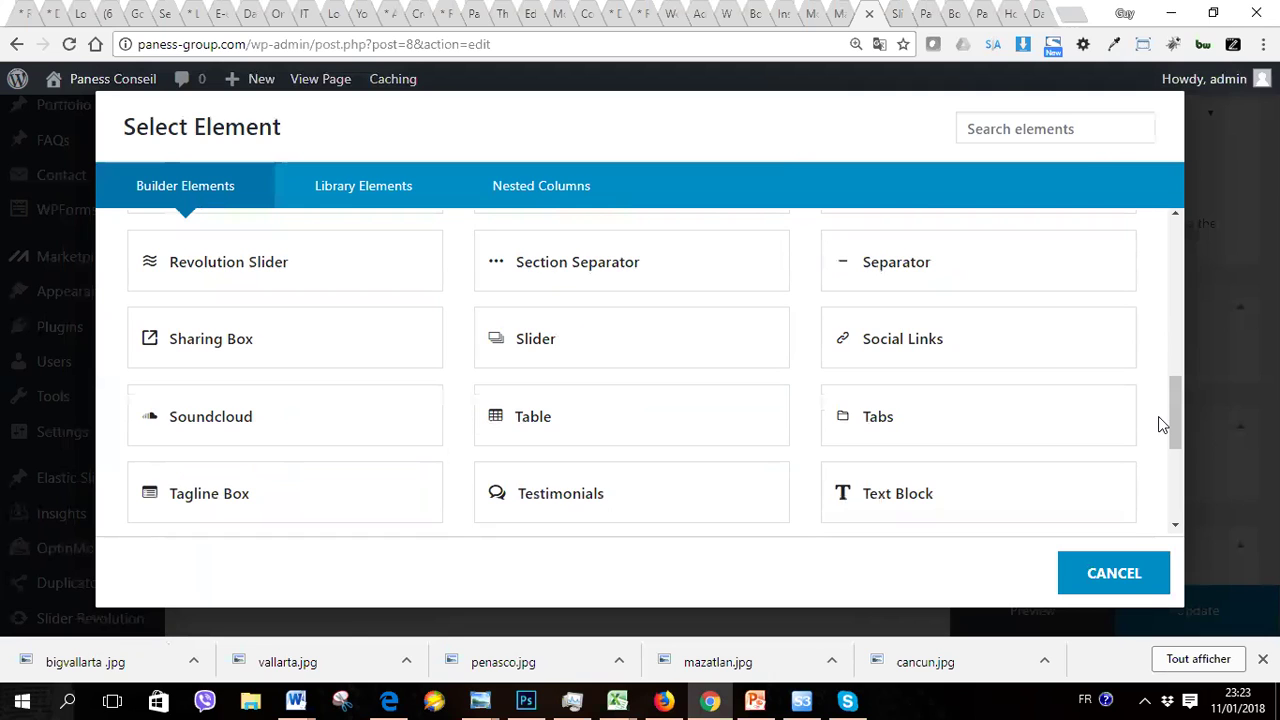
{"action": "left_click_drag", "start_coordinate": [1173, 427], "coordinate": [1164, 480]}
{"action": "scroll", "coordinate": [1164, 480], "scroll_direction": "down", "scroll_amount": 1}
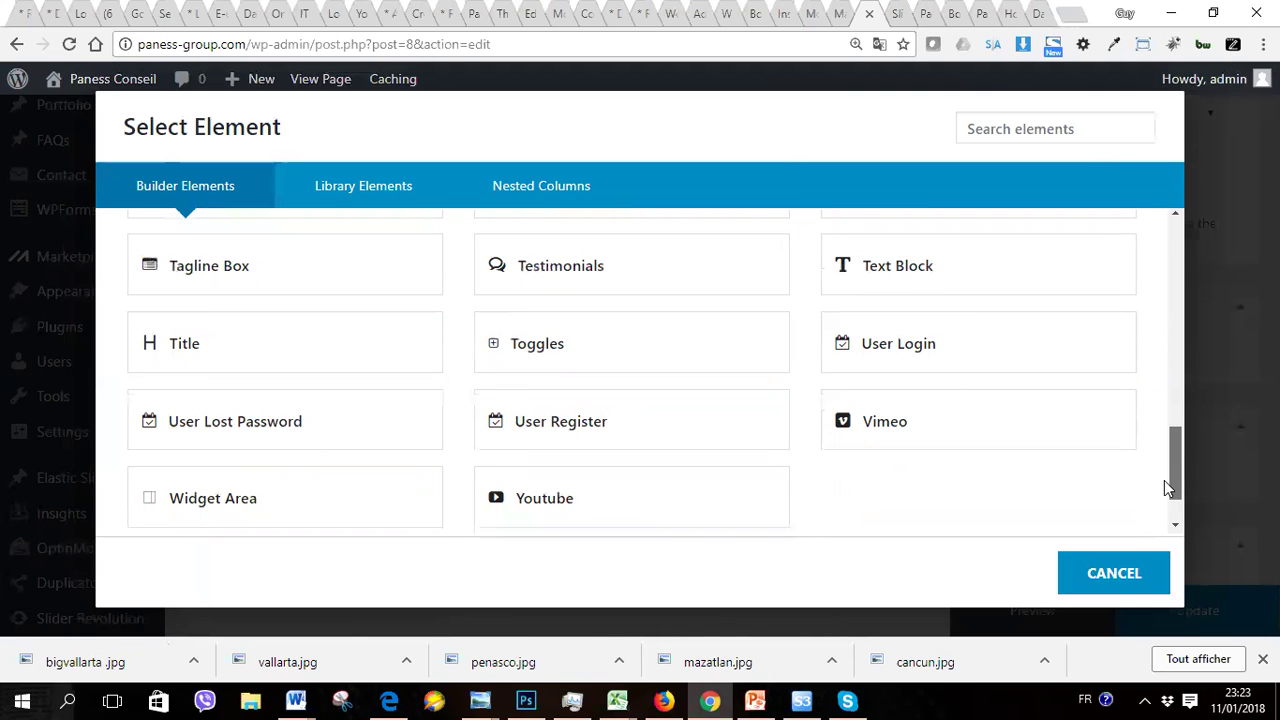
{"action": "scroll", "coordinate": [1100, 470], "scroll_direction": "down", "scroll_amount": 1}
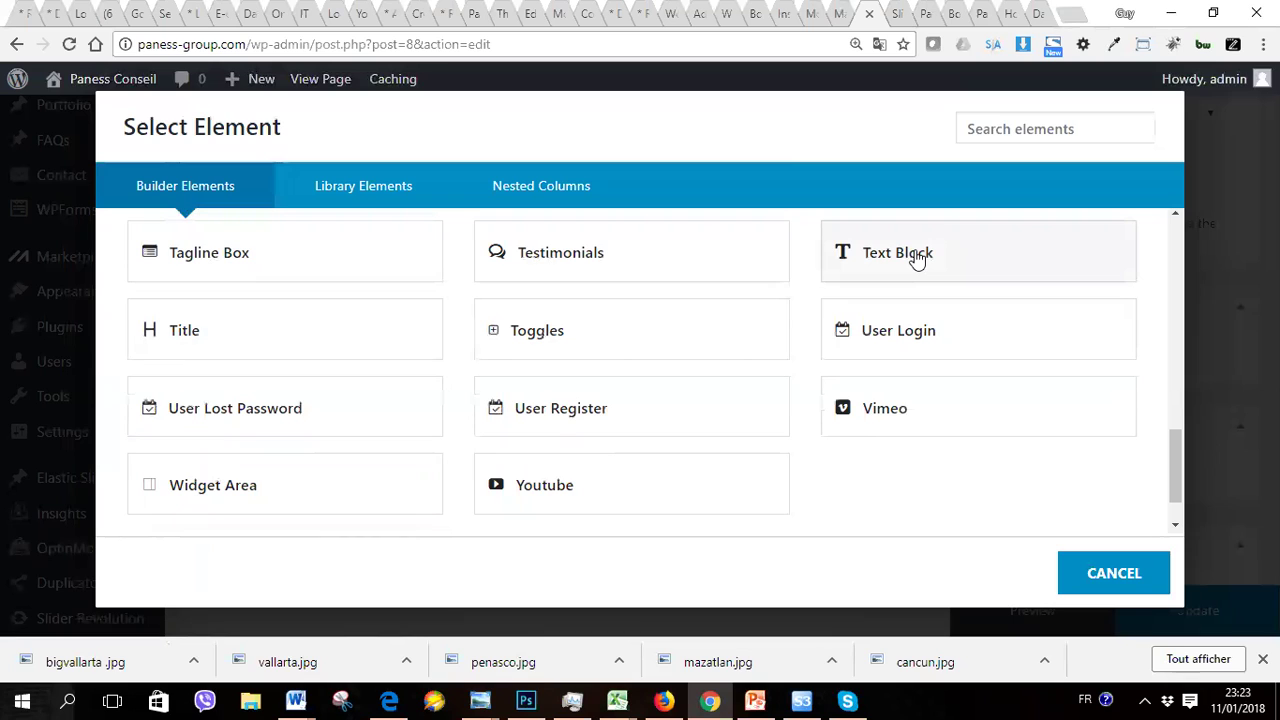
Step: Add a text block reading 'test' below the separator, centred and formatted as Heading 2, and save it
{"action": "left_click", "coordinate": [917, 257]}
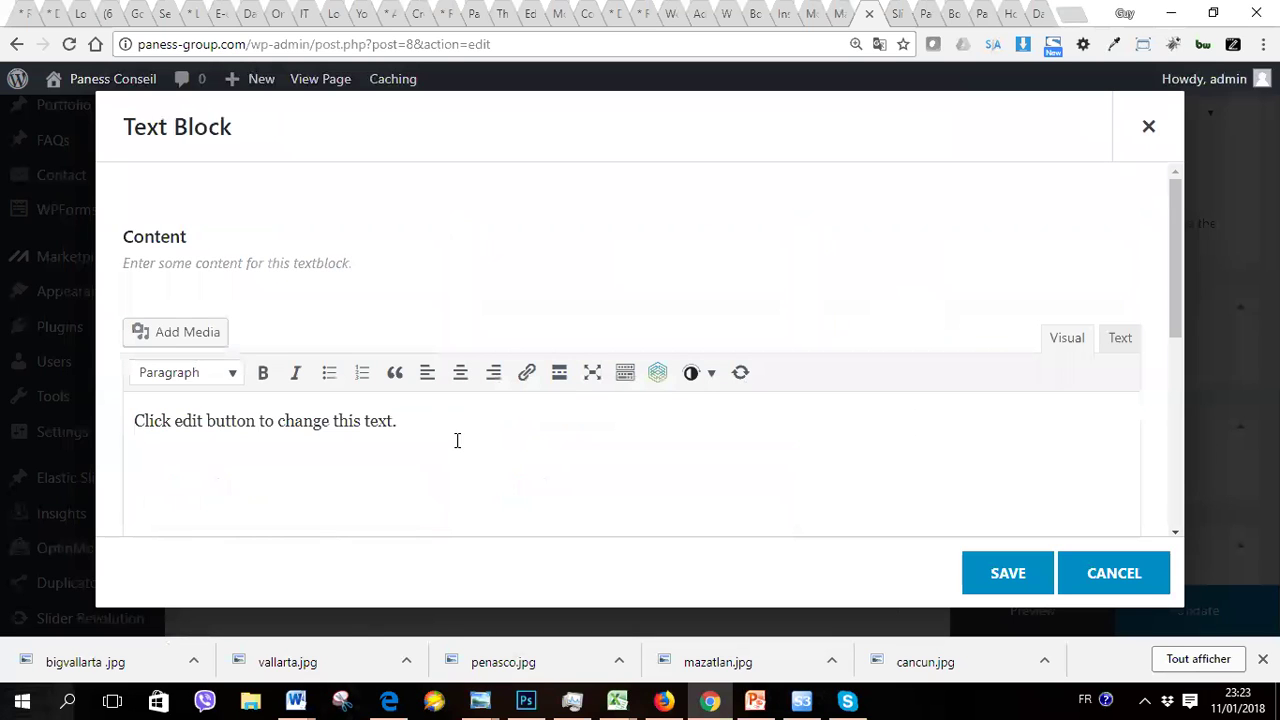
{"action": "key", "text": "ctrl+a"}
{"action": "key", "text": "BackSpace"}
{"action": "type", "text": "test"}
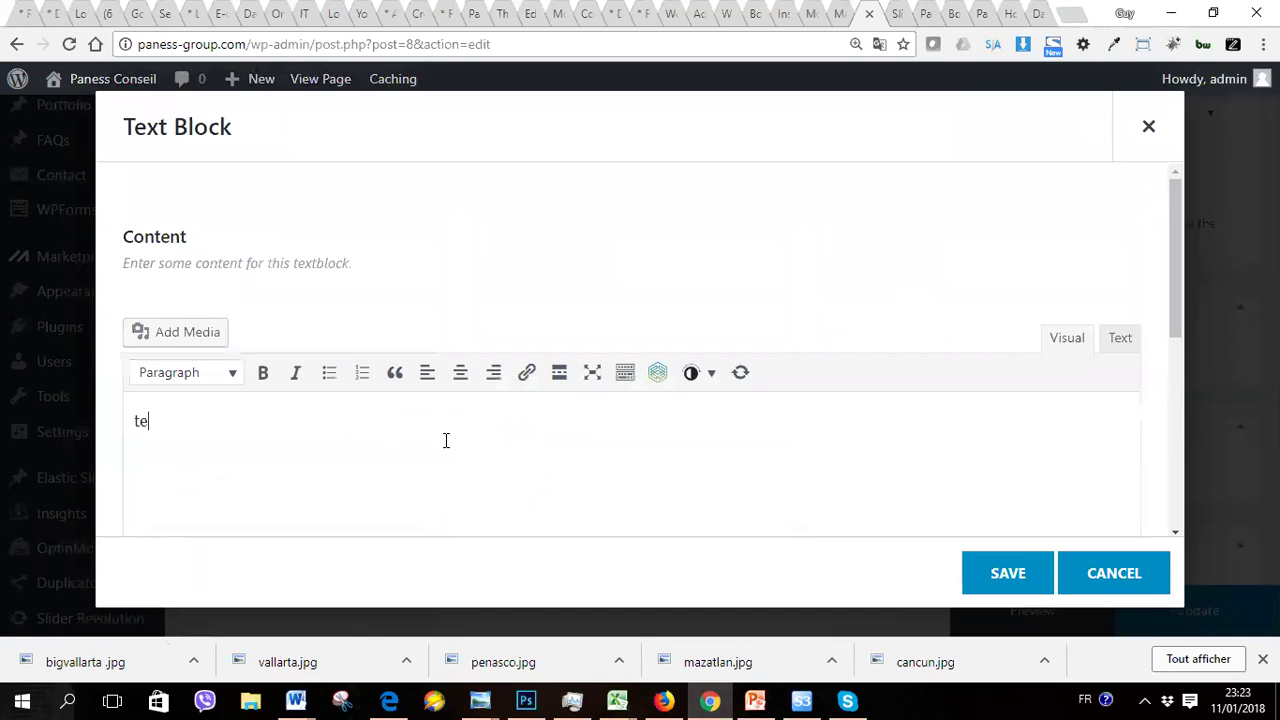
{"action": "left_click", "coordinate": [460, 372]}
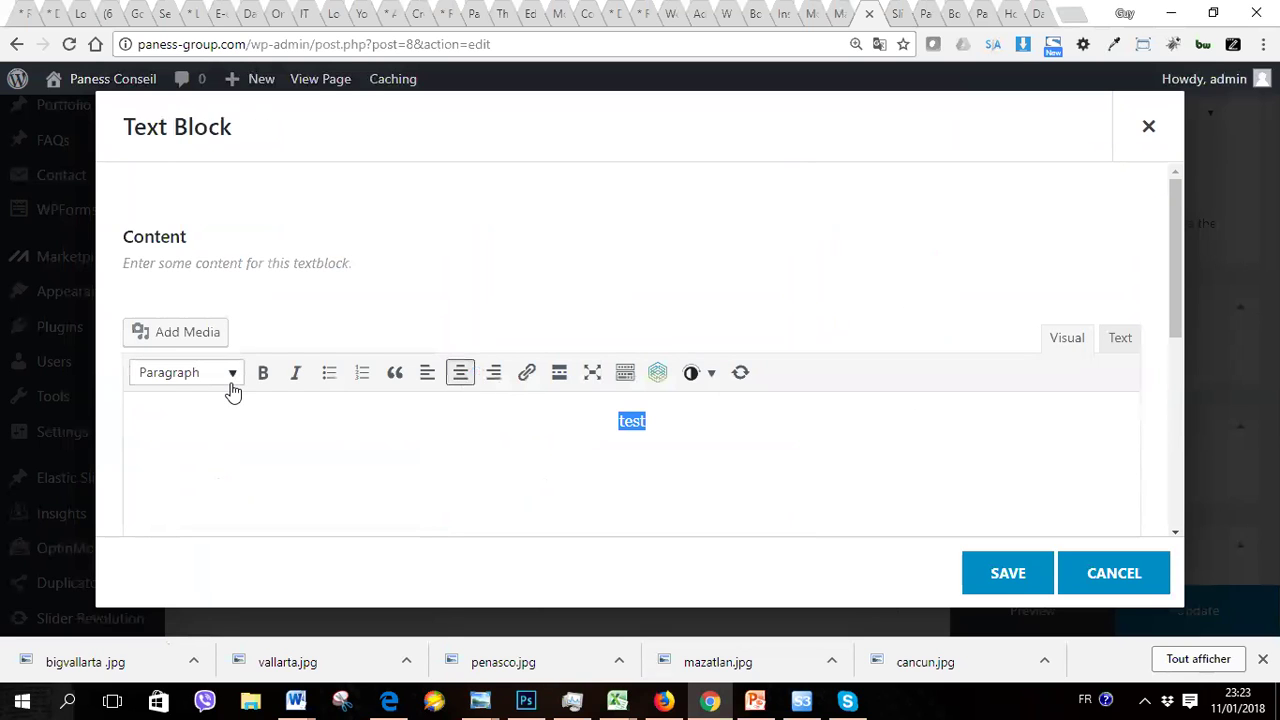
{"action": "left_click", "coordinate": [228, 383]}
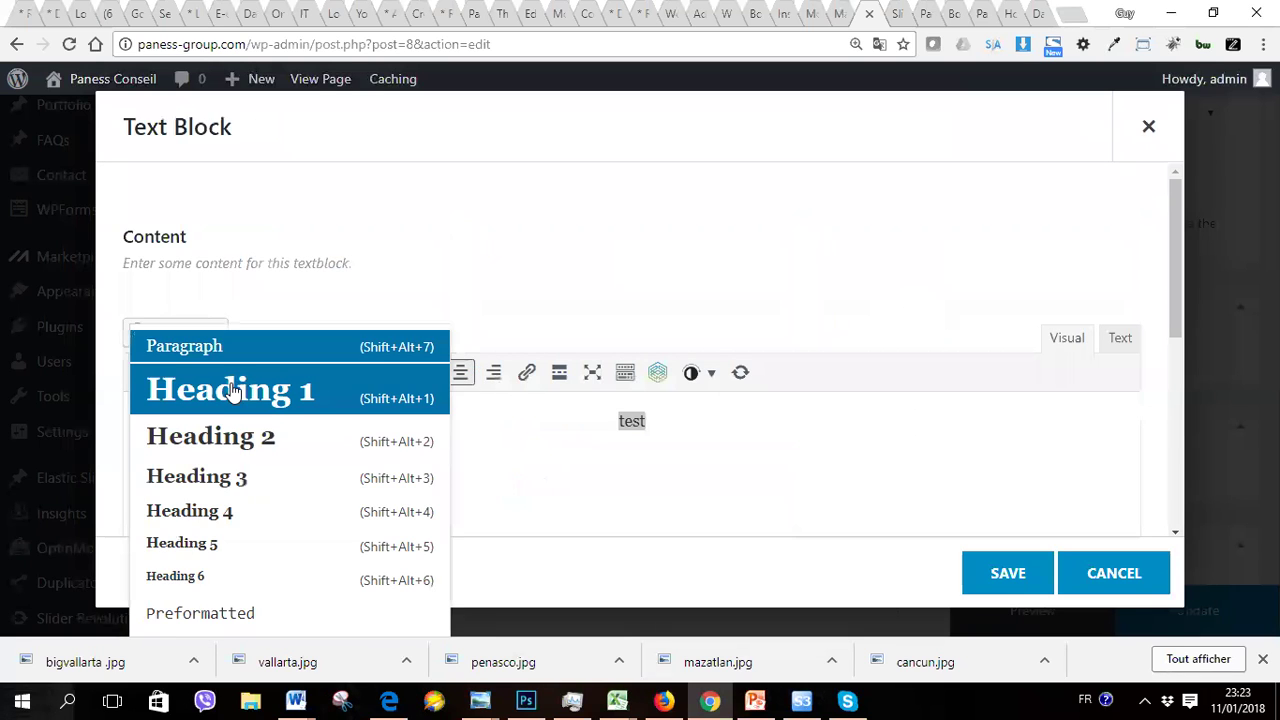
{"action": "left_click", "coordinate": [216, 450]}
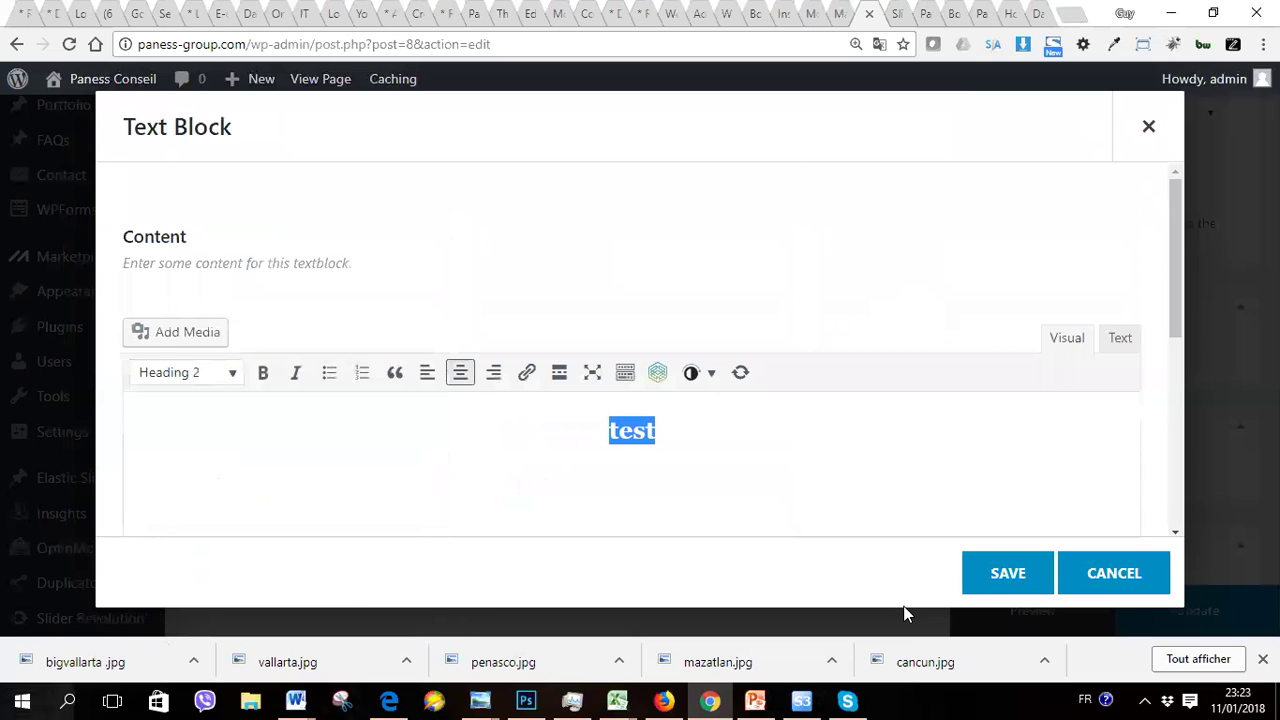
{"action": "left_click", "coordinate": [990, 592]}
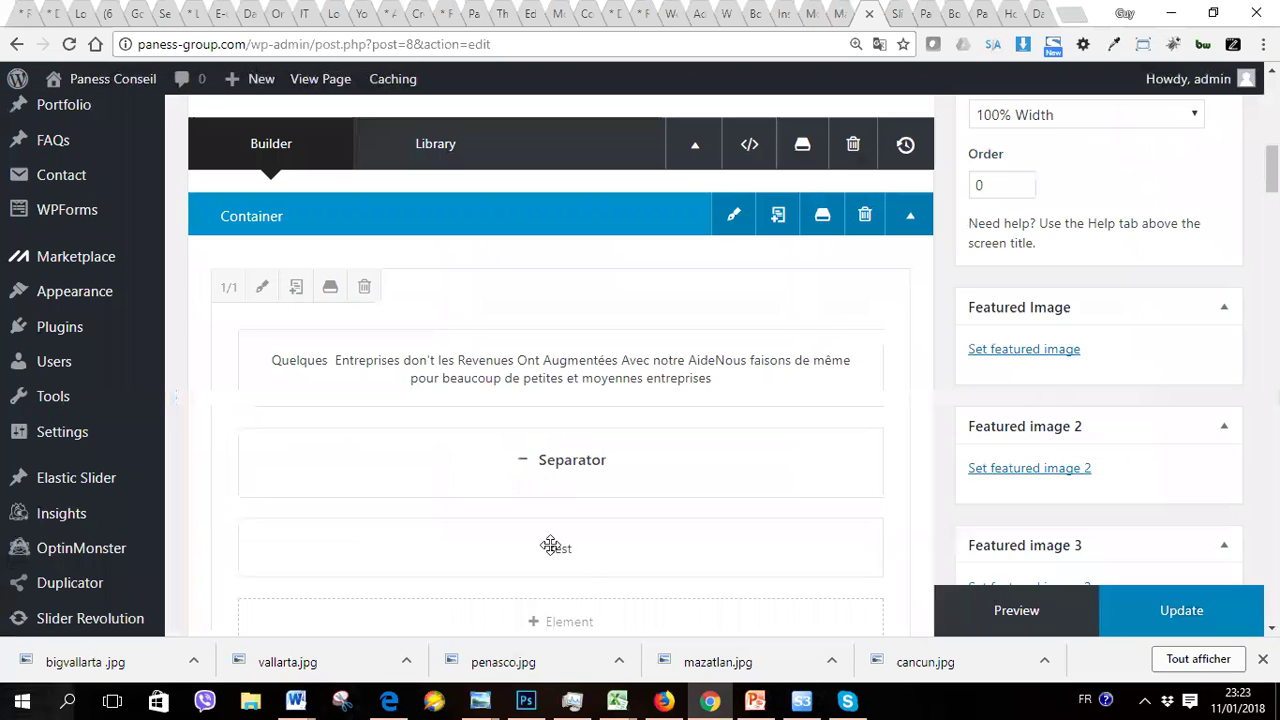
{"action": "mouse_move", "coordinate": [623, 552]}
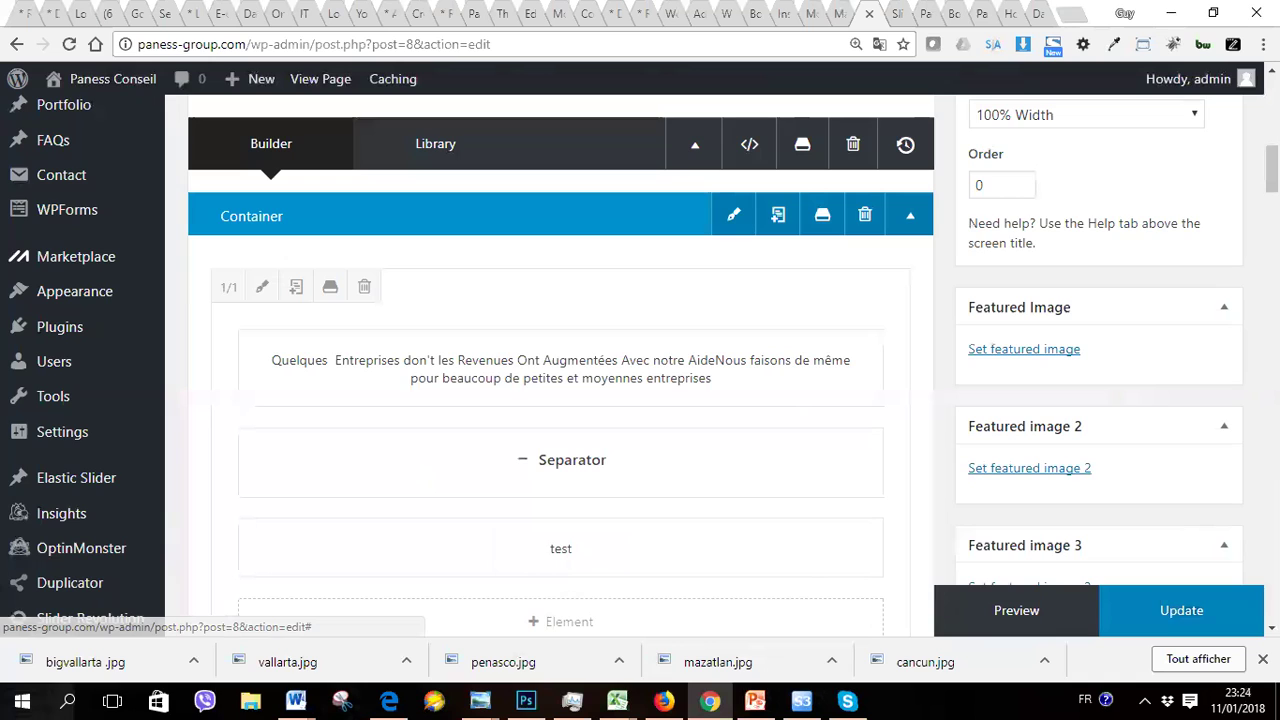
Step: Insert a container with the 1/3 1/3 1/3 column layout below the five-column logo row
{"action": "scroll", "coordinate": [657, 449], "scroll_direction": "down", "scroll_amount": 2}
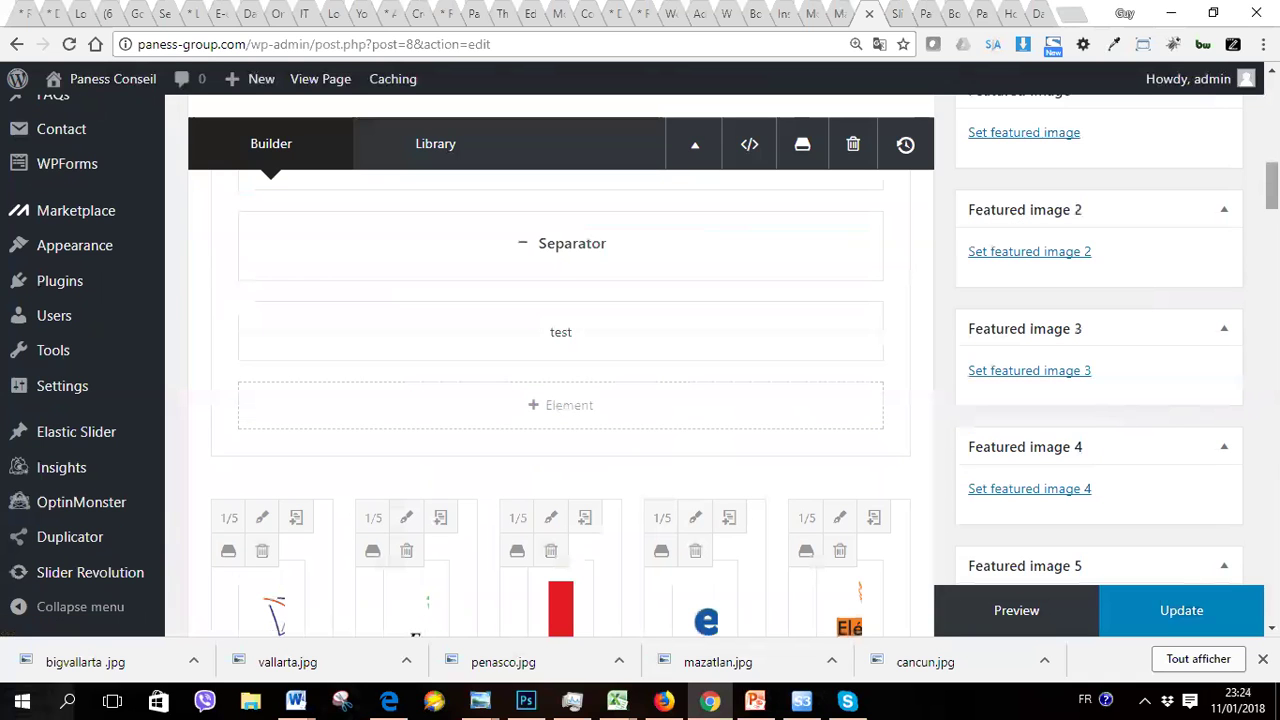
{"action": "scroll", "coordinate": [560, 400], "scroll_direction": "down", "scroll_amount": 5}
{"action": "scroll", "coordinate": [866, 329], "scroll_direction": "up", "scroll_amount": 1}
{"action": "mouse_move", "coordinate": [816, 367]}
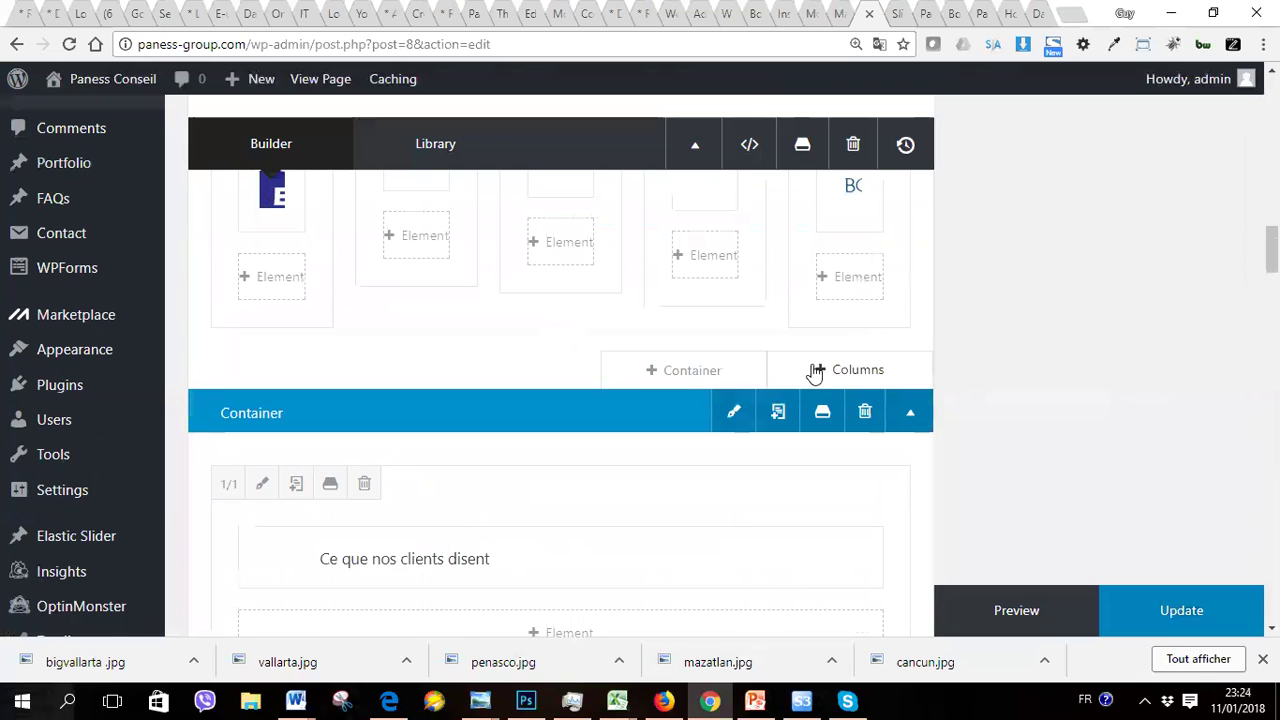
{"action": "left_click", "coordinate": [675, 371]}
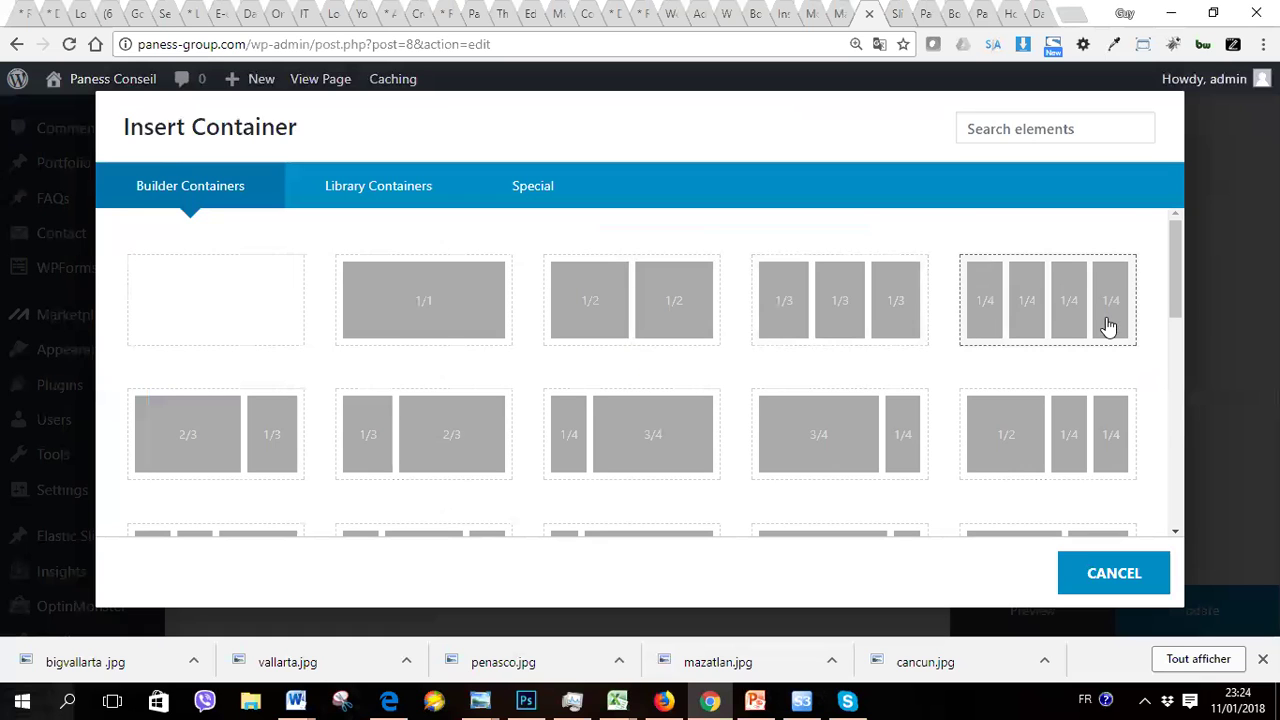
{"action": "left_click_drag", "start_coordinate": [1180, 303], "coordinate": [1131, 277]}
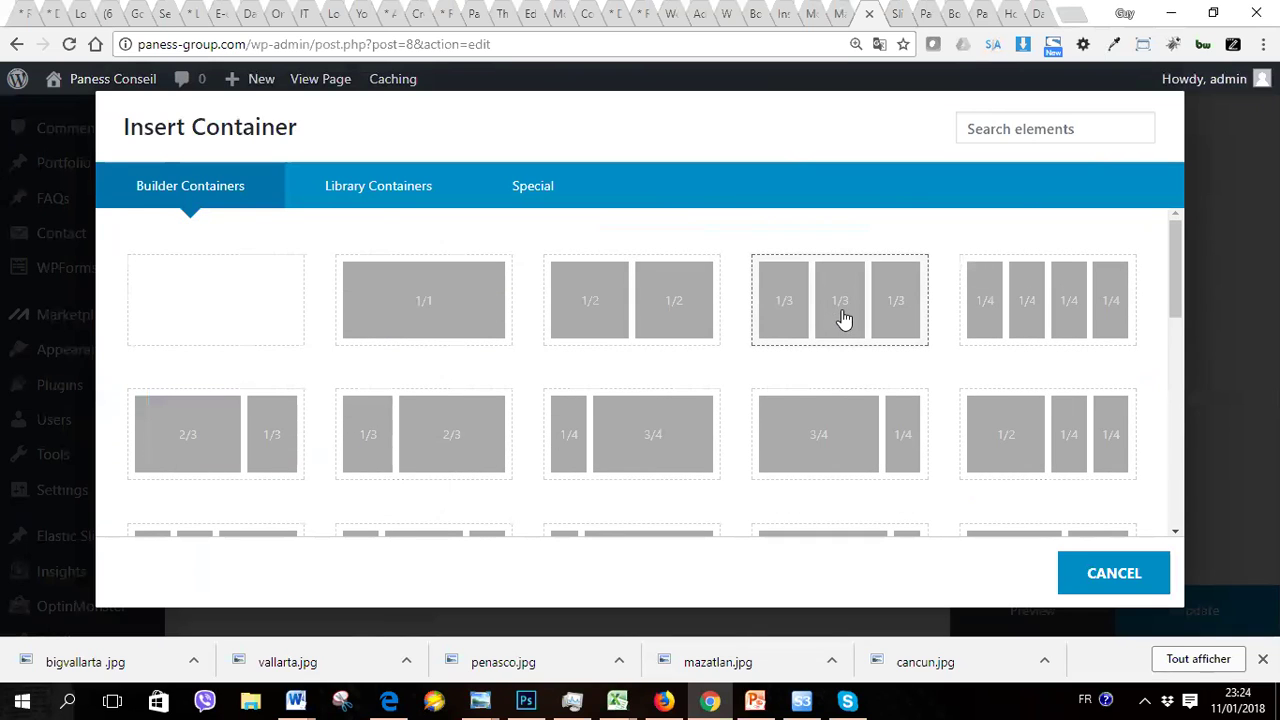
{"action": "left_click", "coordinate": [845, 318]}
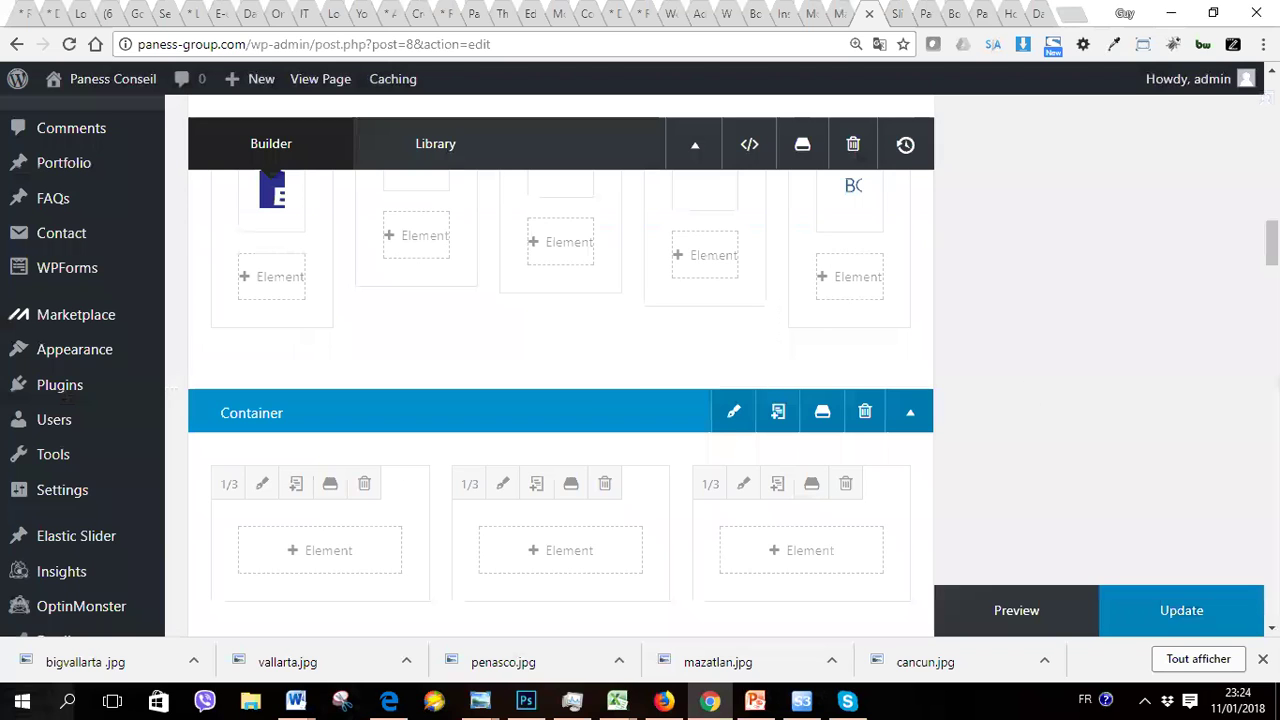
{"action": "scroll", "coordinate": [663, 386], "scroll_direction": "down", "scroll_amount": 2}
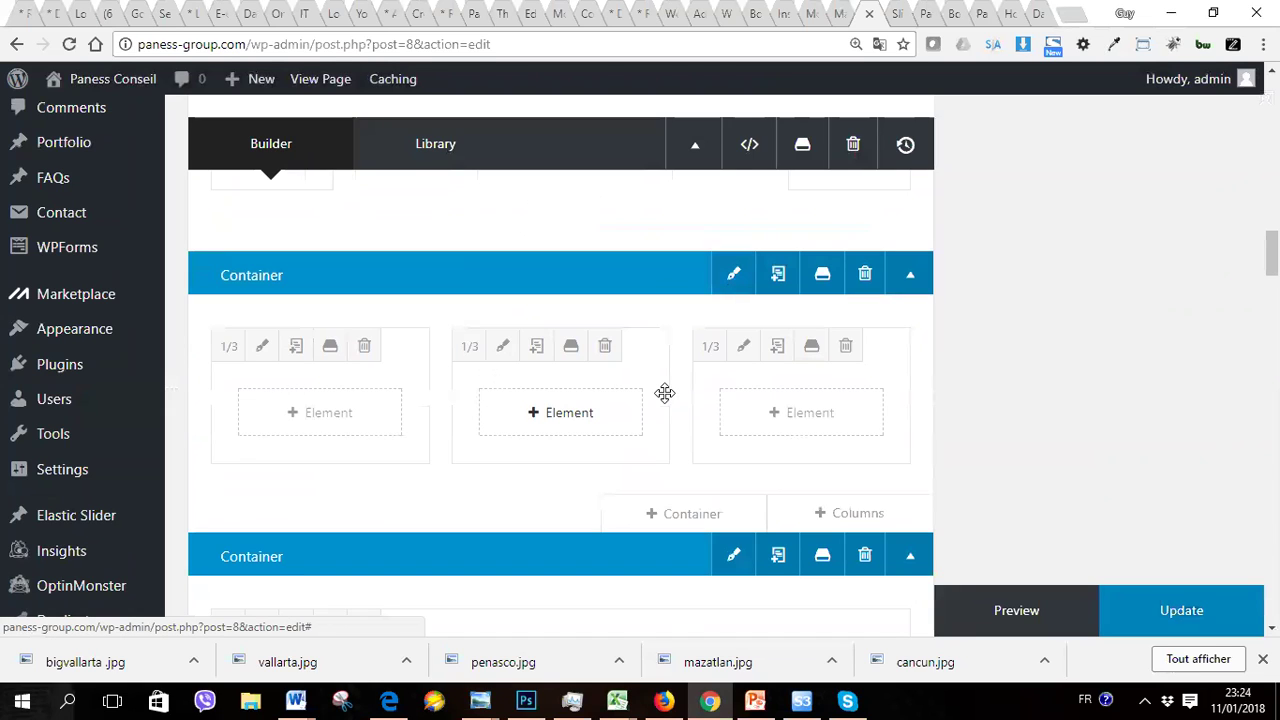
Step: Open the three-column container's settings and go to its background options
{"action": "left_click", "coordinate": [733, 280]}
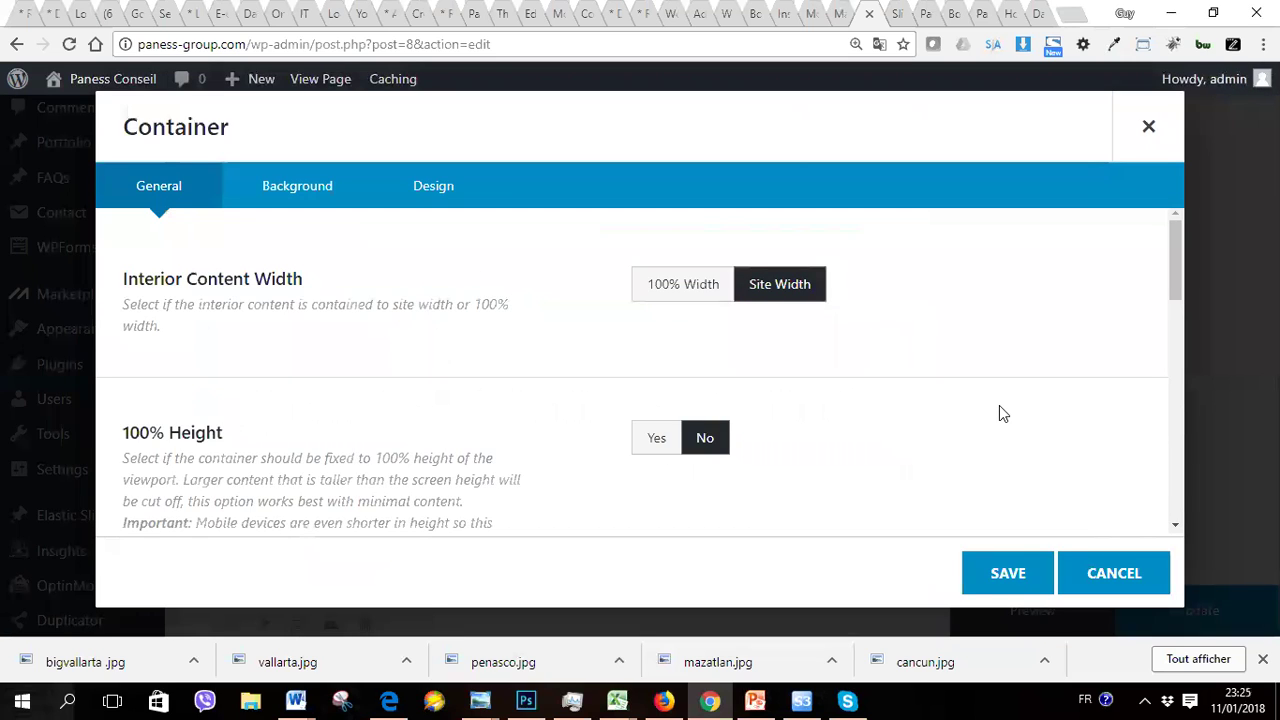
{"action": "scroll", "coordinate": [1163, 366], "scroll_direction": "down", "scroll_amount": 10}
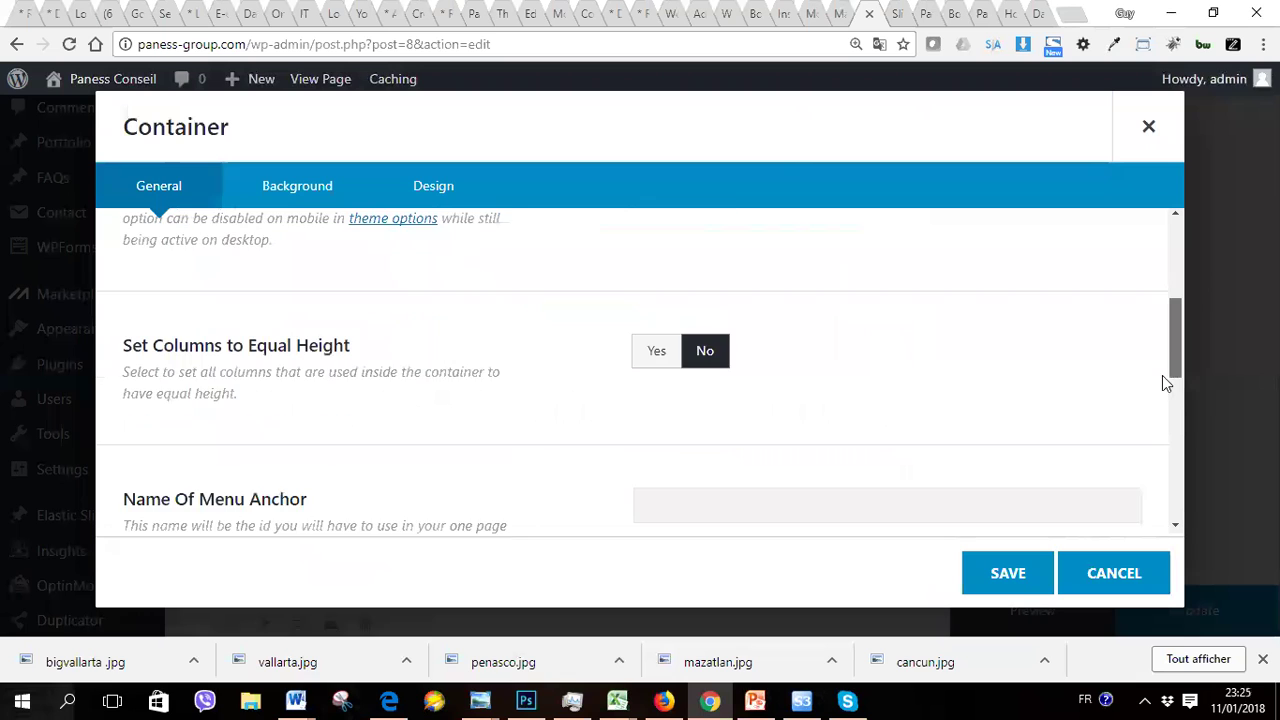
{"action": "scroll", "coordinate": [1149, 497], "scroll_direction": "down", "scroll_amount": 2}
{"action": "scroll", "coordinate": [1143, 509], "scroll_direction": "up", "scroll_amount": 4}
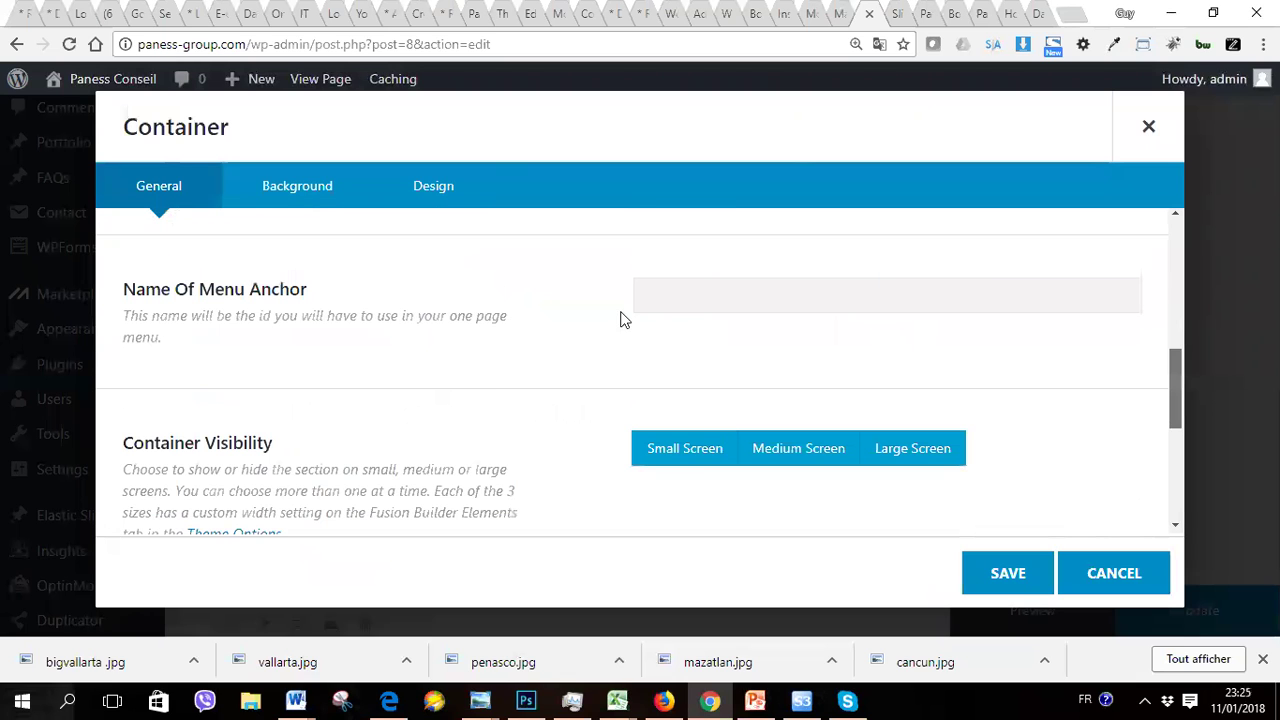
{"action": "left_click", "coordinate": [430, 188]}
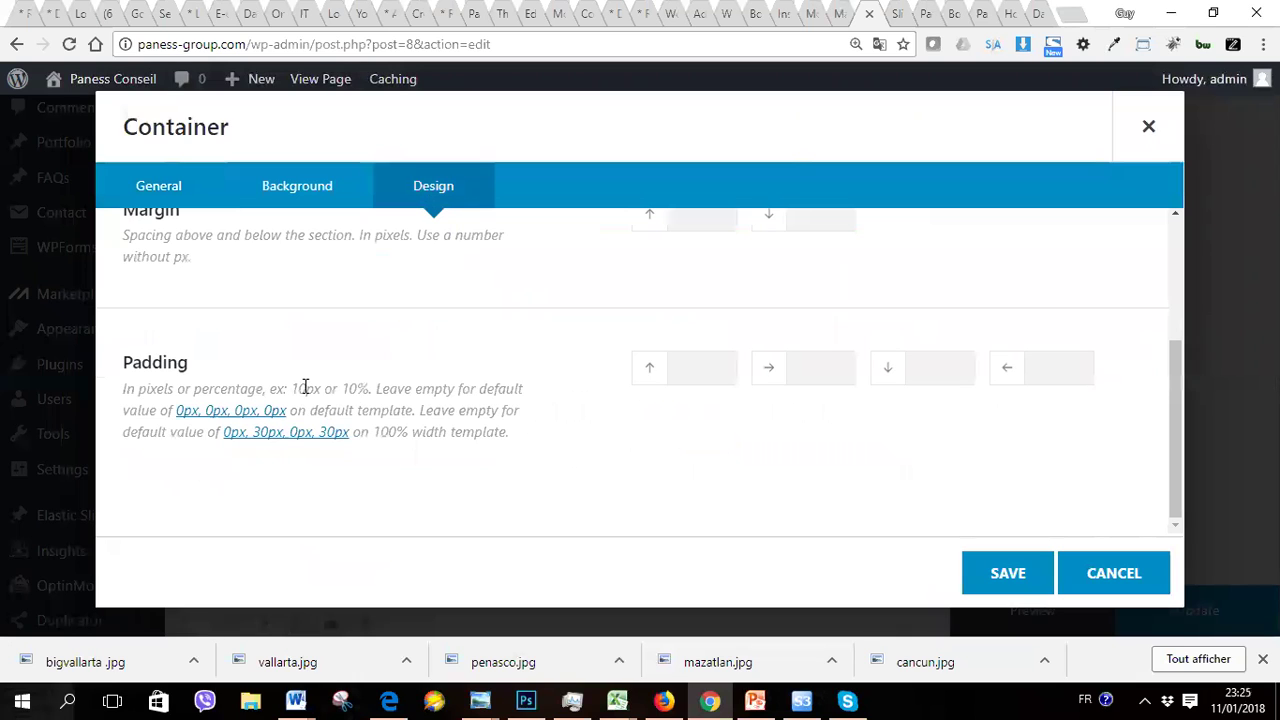
{"action": "left_click_drag", "start_coordinate": [1173, 405], "coordinate": [1168, 342]}
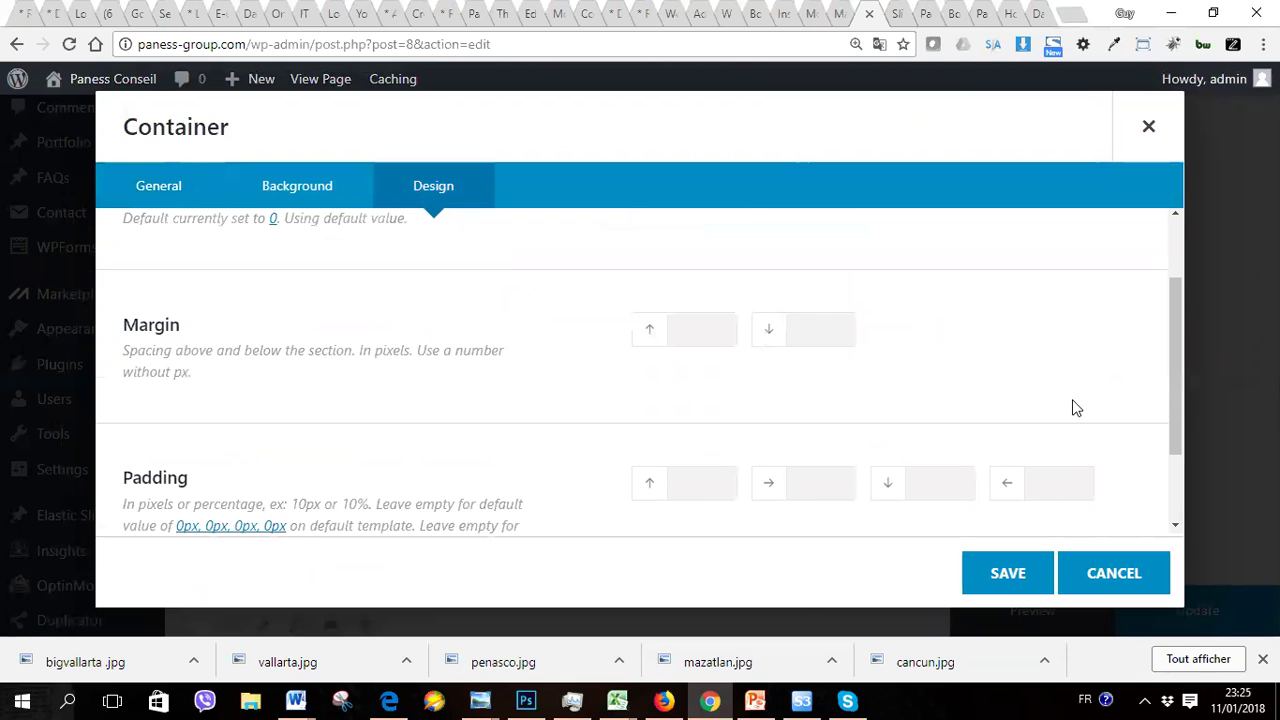
{"action": "left_click_drag", "start_coordinate": [1172, 415], "coordinate": [1171, 318]}
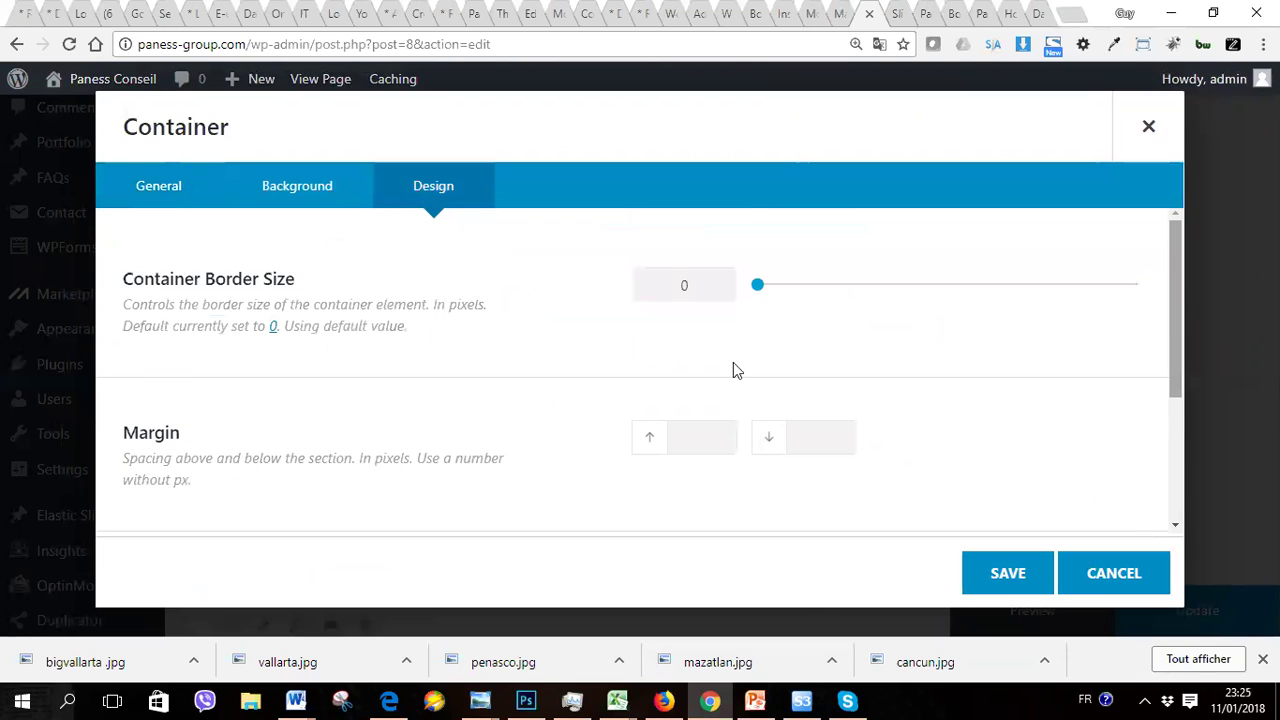
{"action": "left_click", "coordinate": [299, 197]}
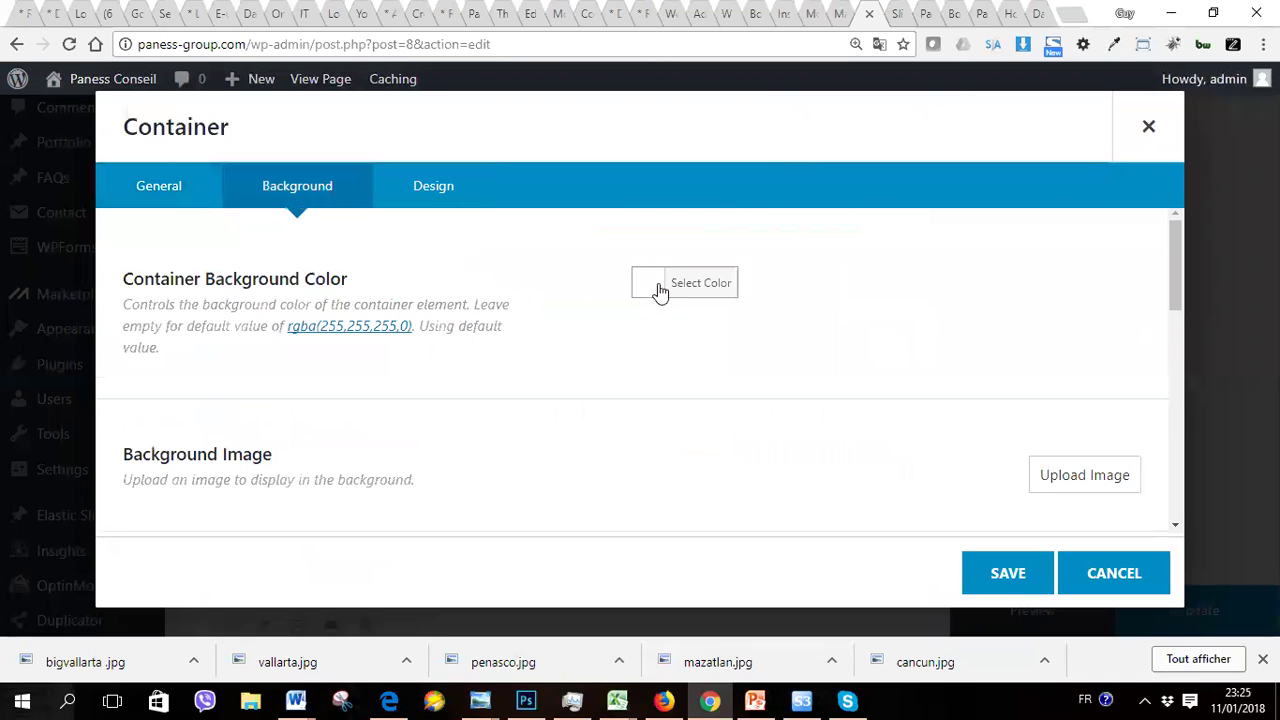
Step: Set the container background to a solid light blue #1aaff4 and save
{"action": "left_click", "coordinate": [648, 290]}
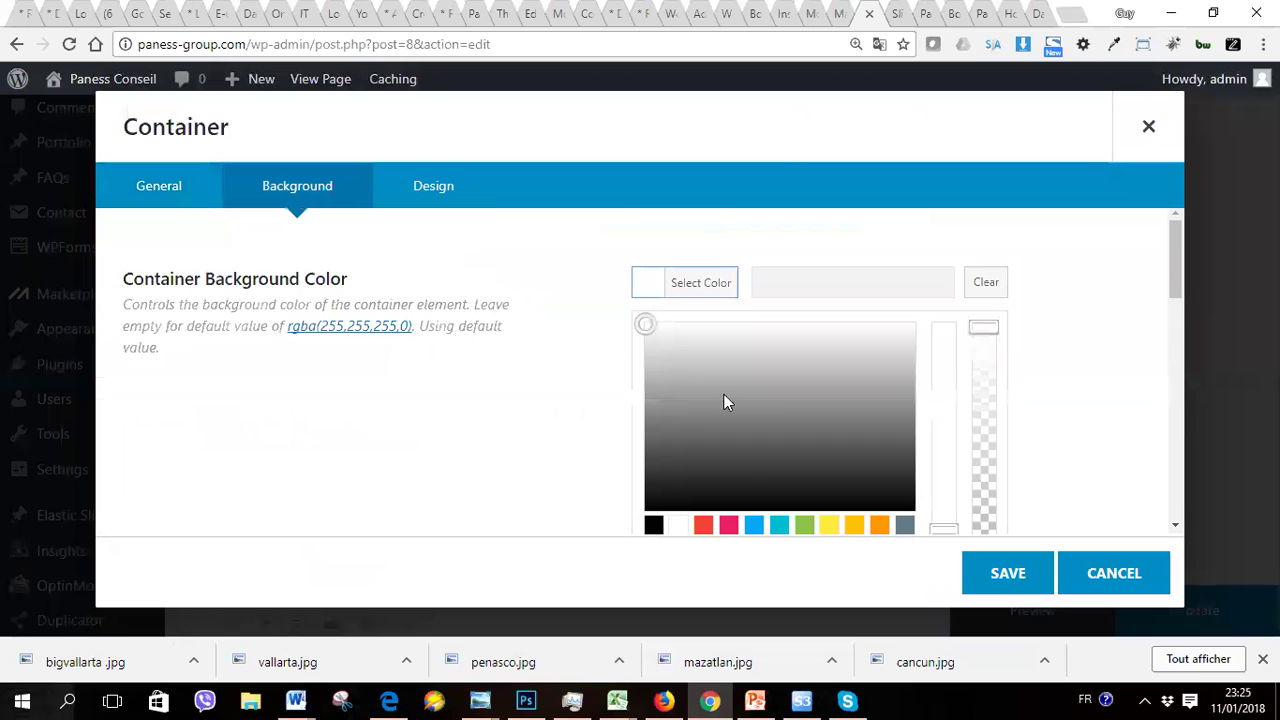
{"action": "left_click", "coordinate": [754, 526]}
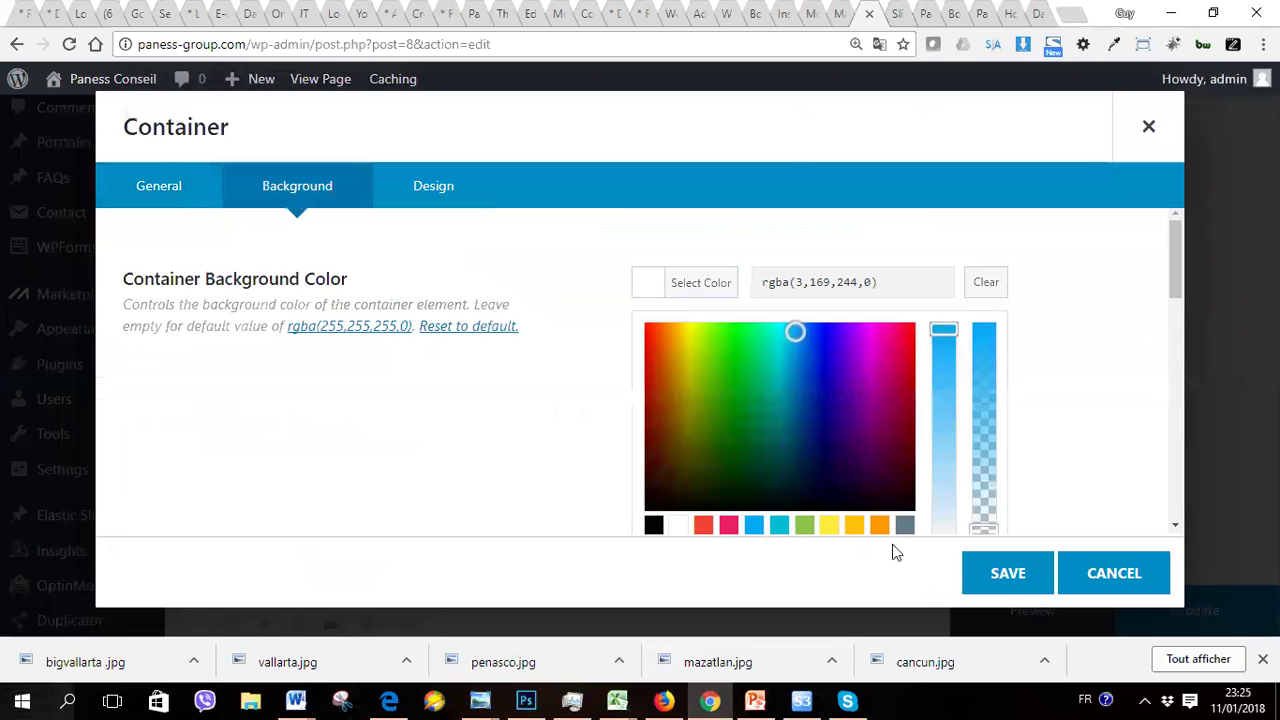
{"action": "left_click", "coordinate": [943, 349]}
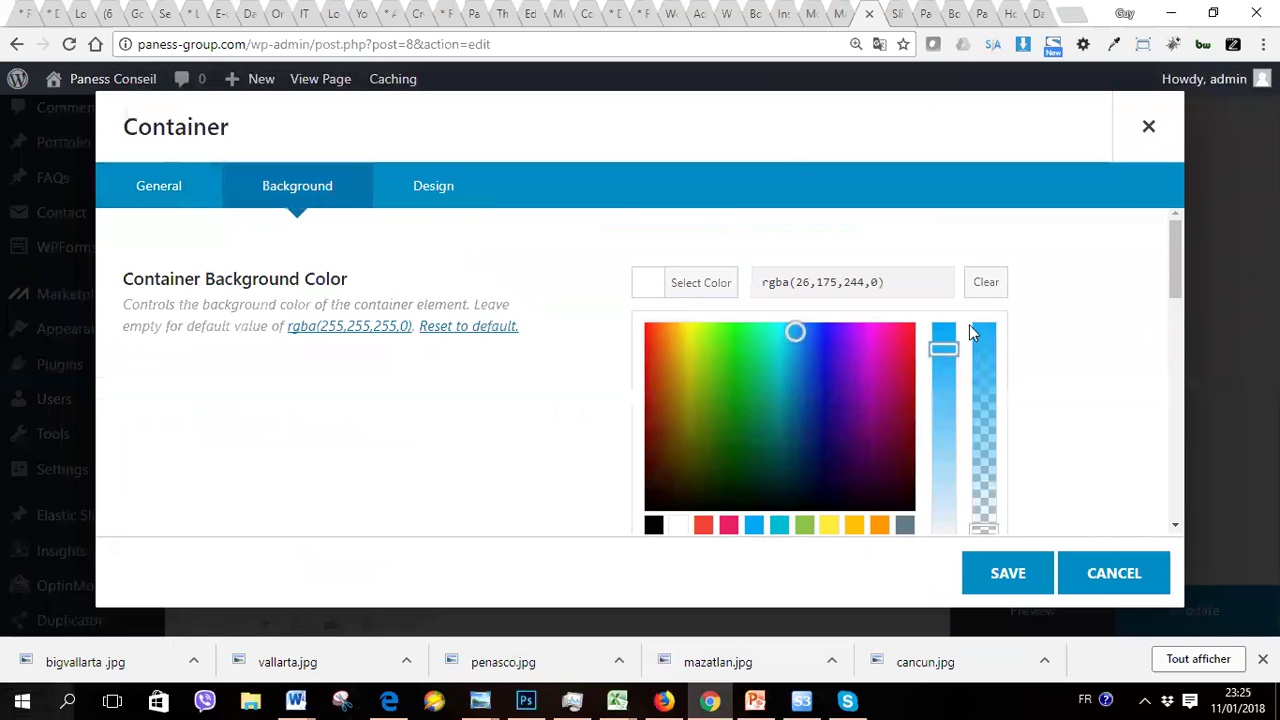
{"action": "left_click", "coordinate": [876, 283]}
{"action": "key", "text": "BackSpace"}
{"action": "type", "text": "1aaff4"}
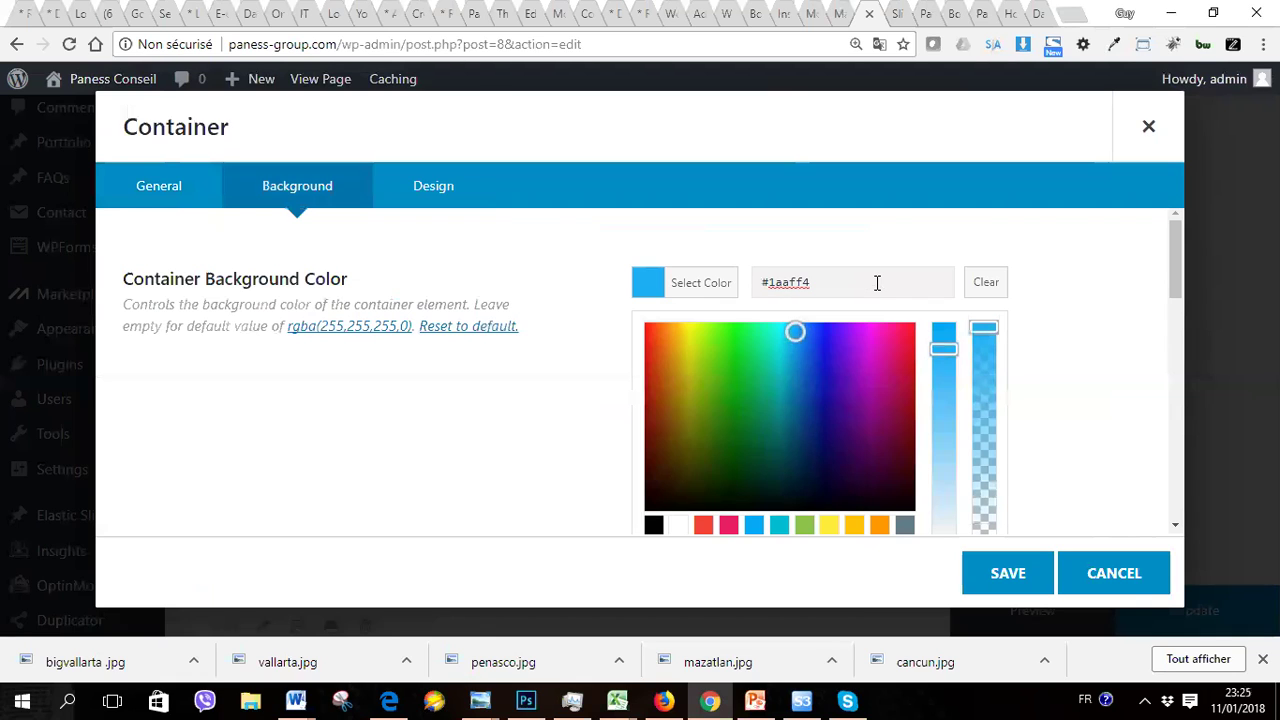
{"action": "left_click", "coordinate": [1010, 573]}
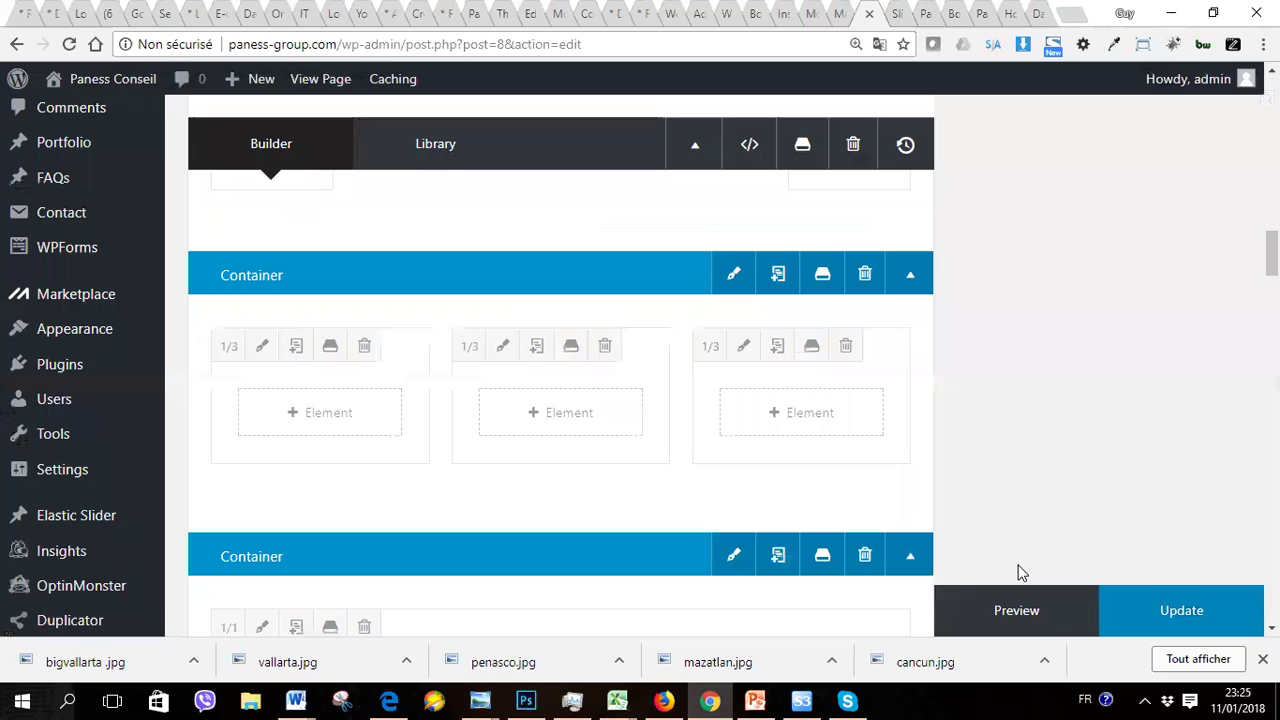
Step: Give the container 150 px top and bottom padding, save, and preview the page
{"action": "left_click", "coordinate": [734, 277]}
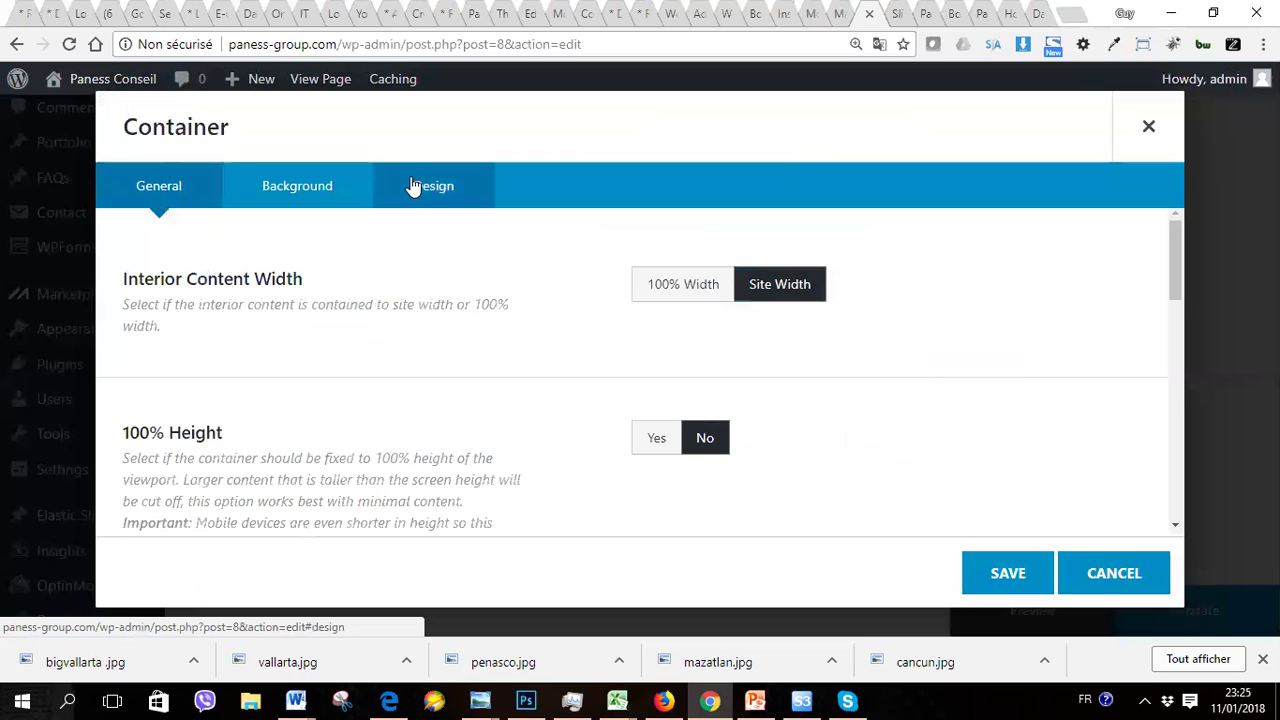
{"action": "left_click", "coordinate": [414, 186]}
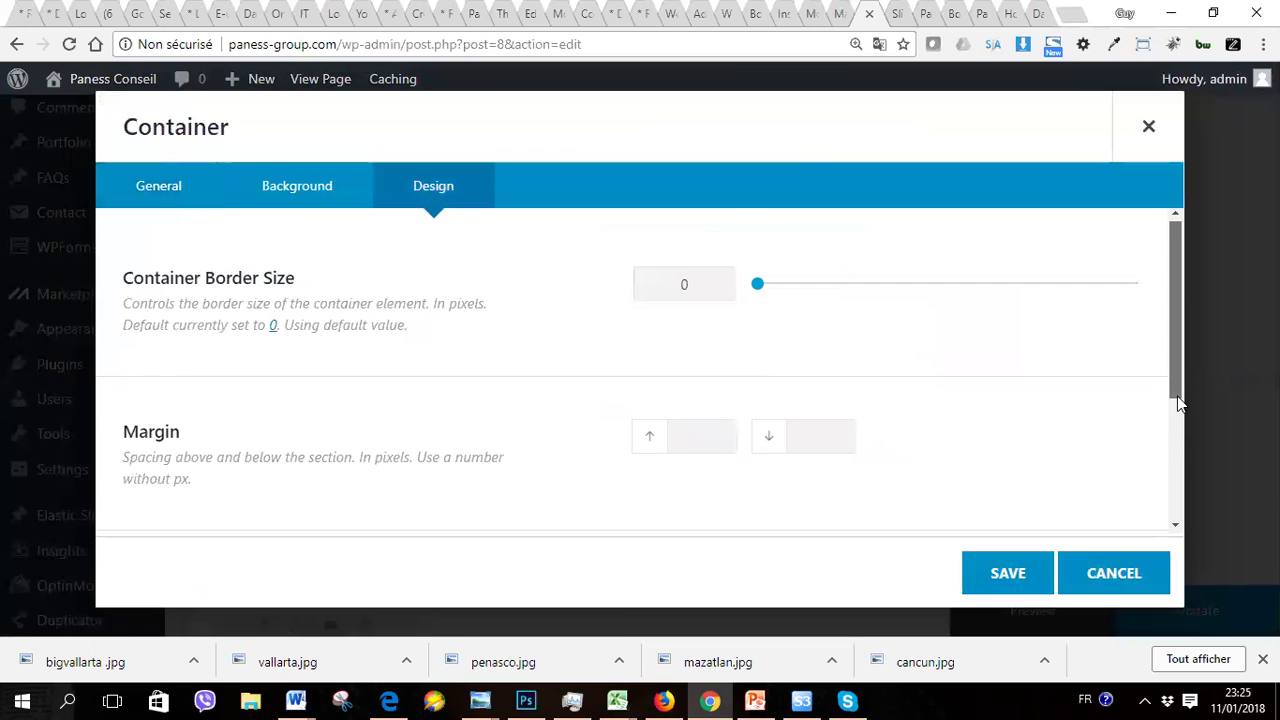
{"action": "scroll", "coordinate": [1175, 440], "scroll_direction": "down", "scroll_amount": 1}
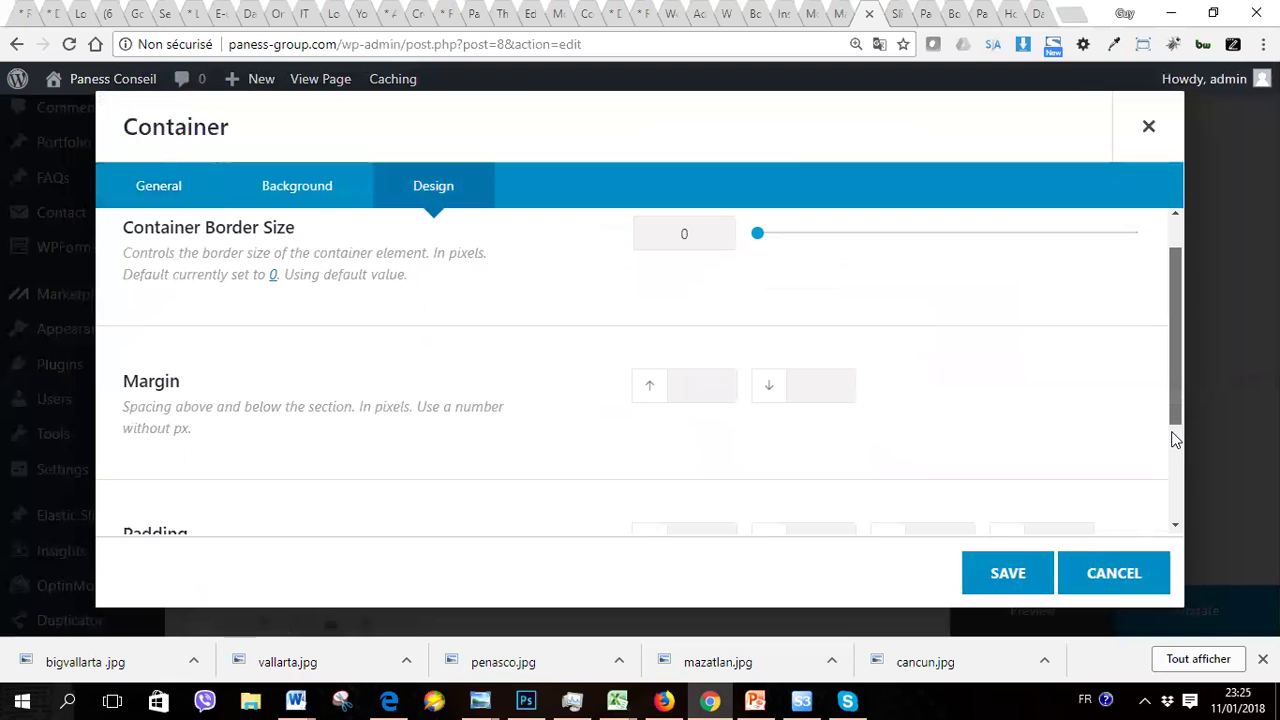
{"action": "scroll", "coordinate": [1171, 440], "scroll_direction": "down", "scroll_amount": 3}
{"action": "left_click", "coordinate": [680, 390]}
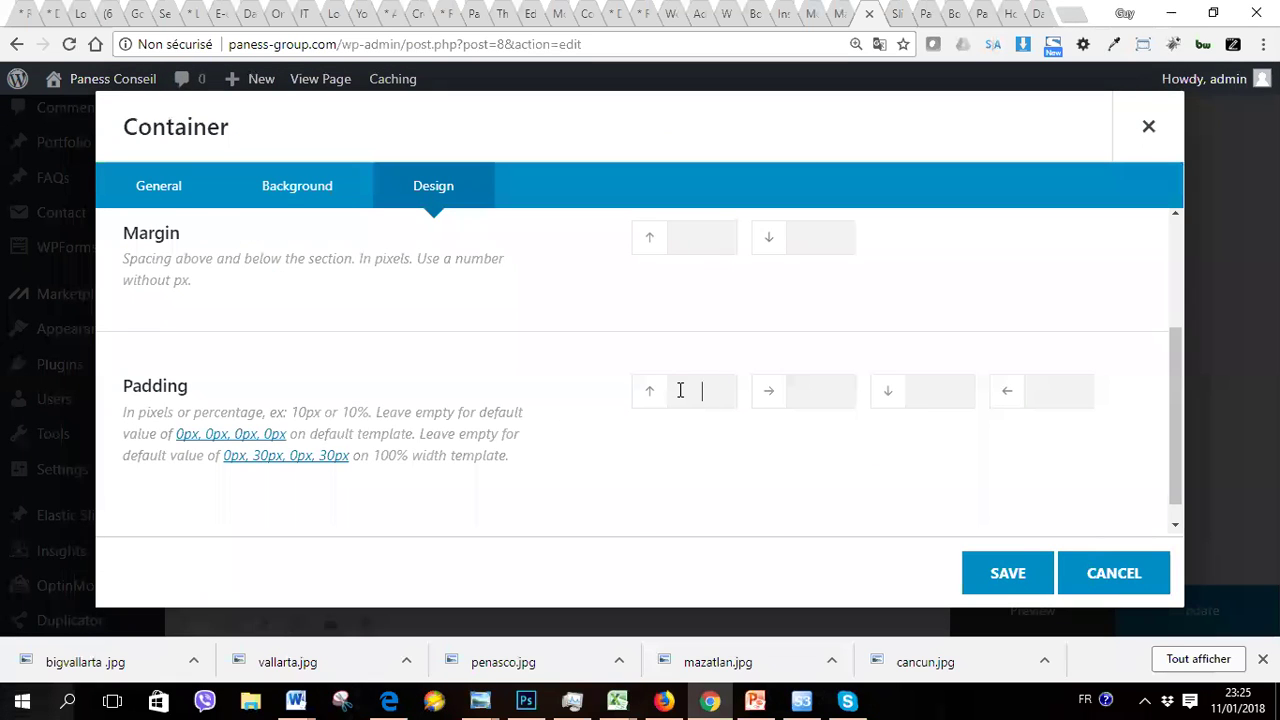
{"action": "type", "text": "150"}
{"action": "left_click", "coordinate": [1046, 392]}
{"action": "left_click", "coordinate": [933, 395]}
{"action": "type", "text": "150"}
{"action": "left_click", "coordinate": [995, 577]}
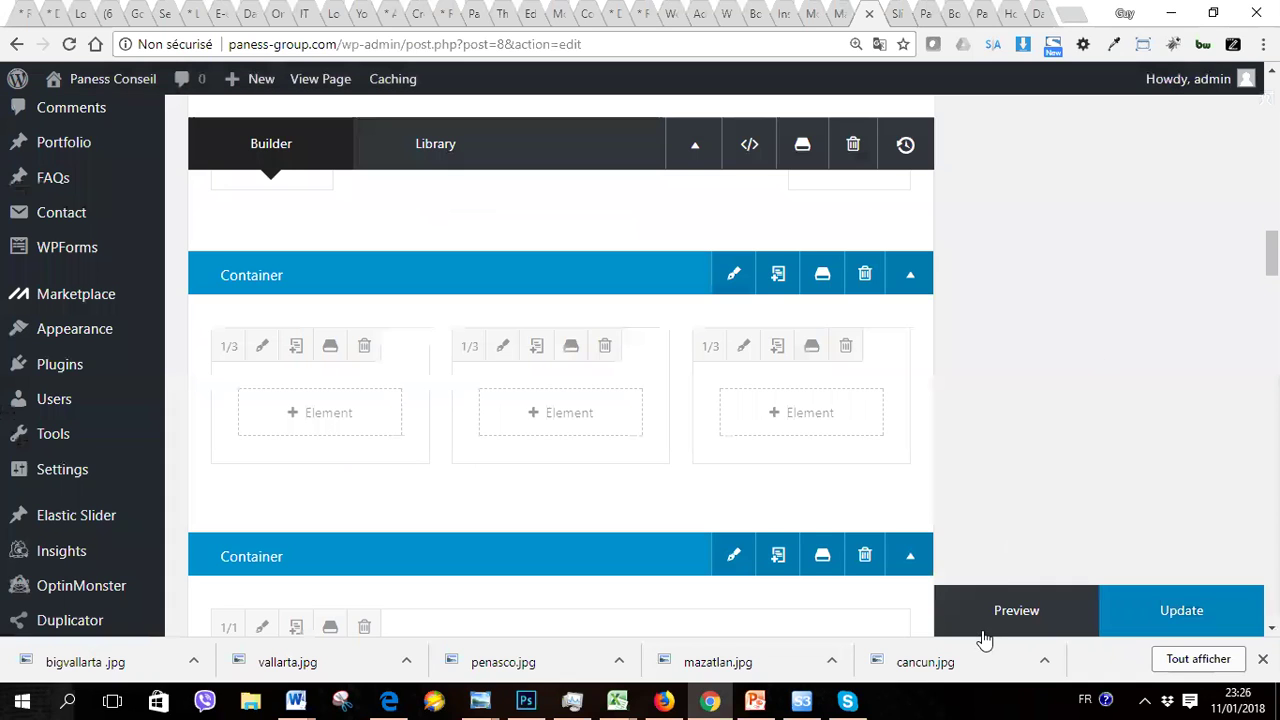
{"action": "left_click", "coordinate": [1010, 612]}
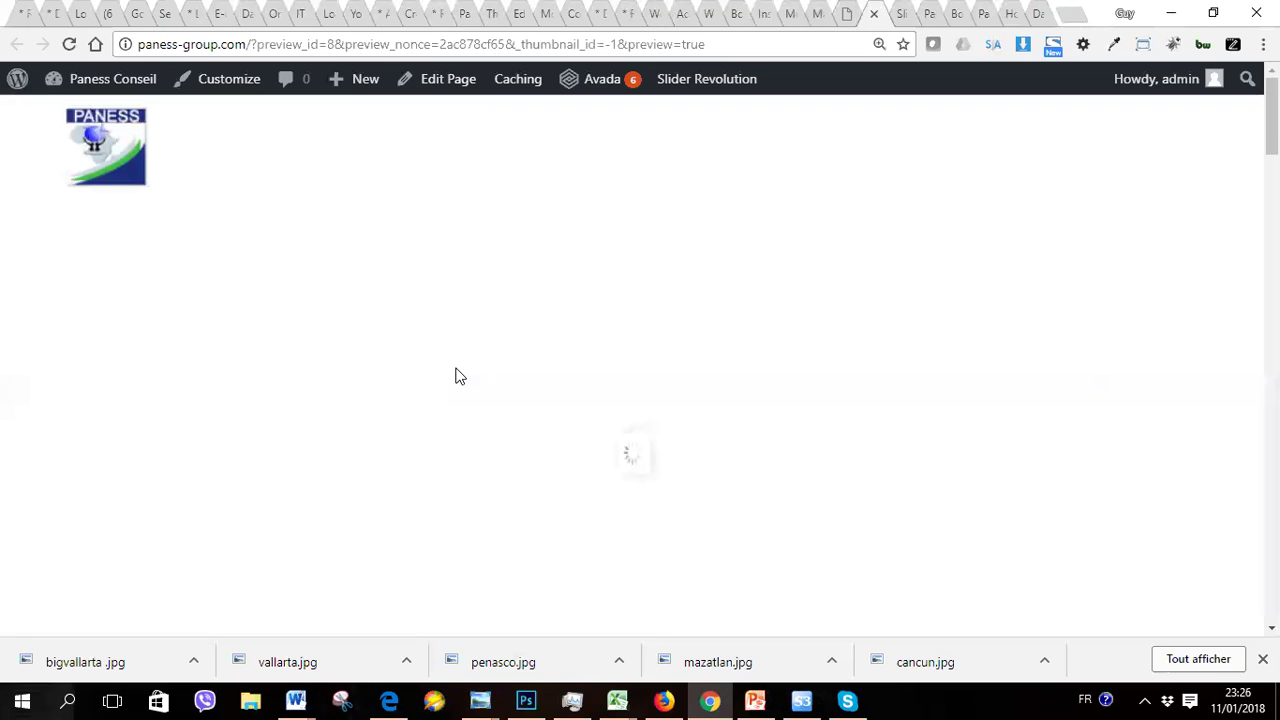
Step: Check the tall blue band beneath the client logo row in the preview, then return to the editor
{"action": "scroll", "coordinate": [455, 368], "scroll_direction": "down", "scroll_amount": 10}
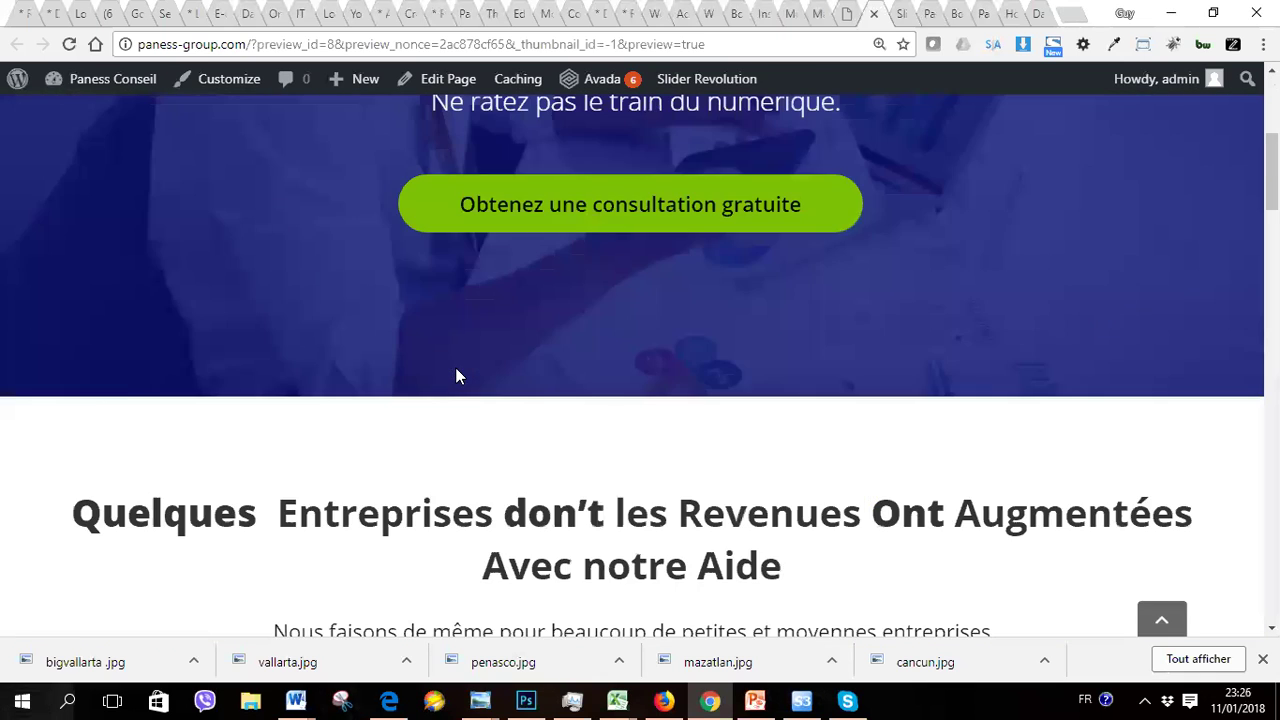
{"action": "scroll", "coordinate": [455, 376], "scroll_direction": "down", "scroll_amount": 5}
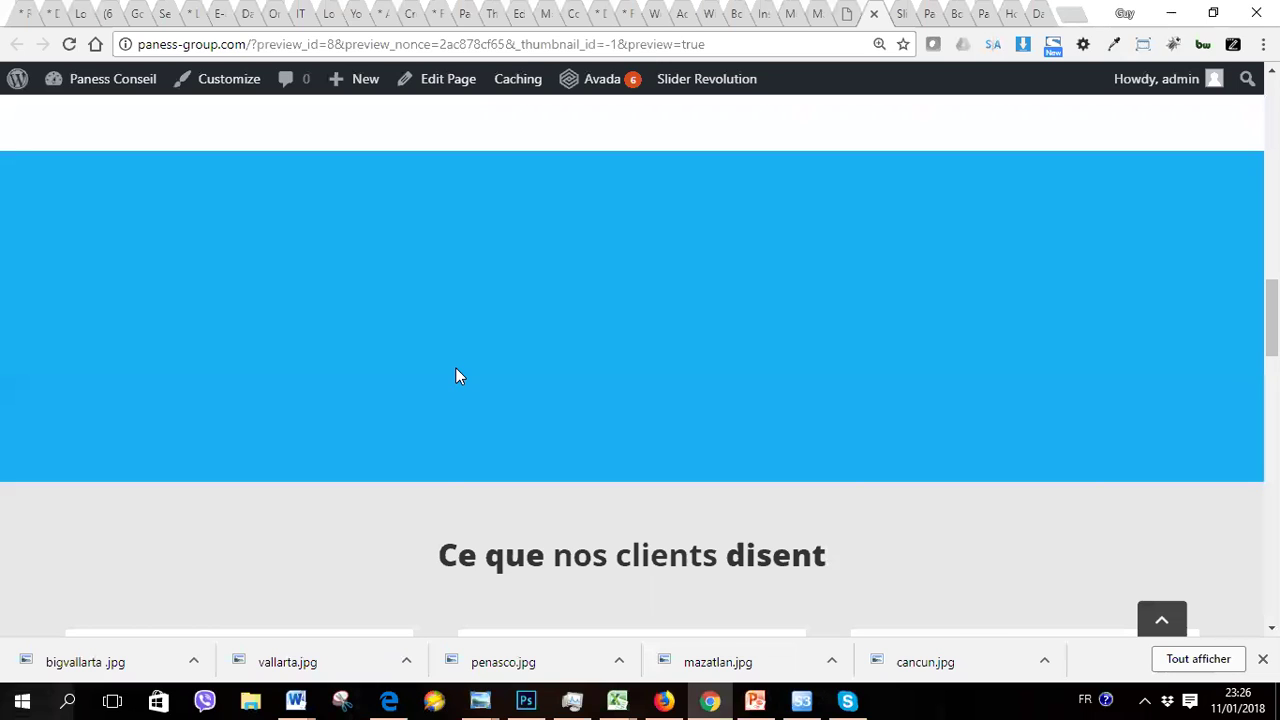
{"action": "scroll", "coordinate": [455, 376], "scroll_direction": "up", "scroll_amount": 1}
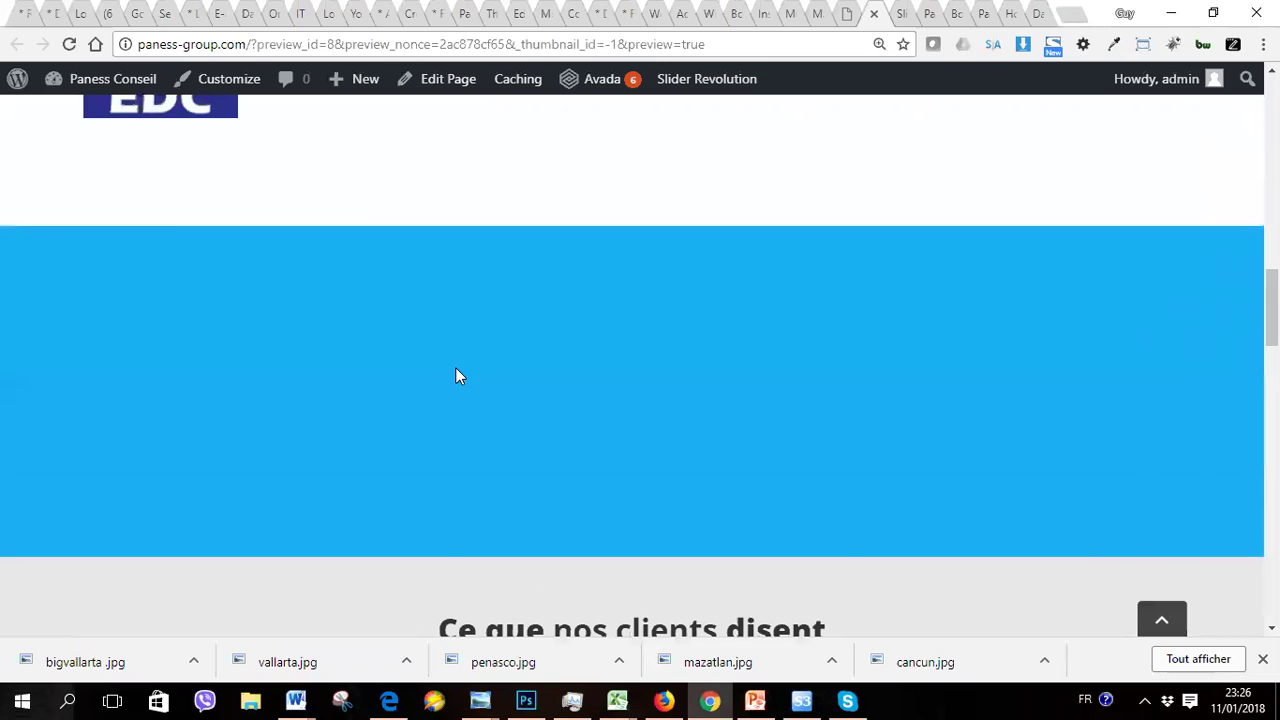
{"action": "scroll", "coordinate": [455, 376], "scroll_direction": "up", "scroll_amount": 1}
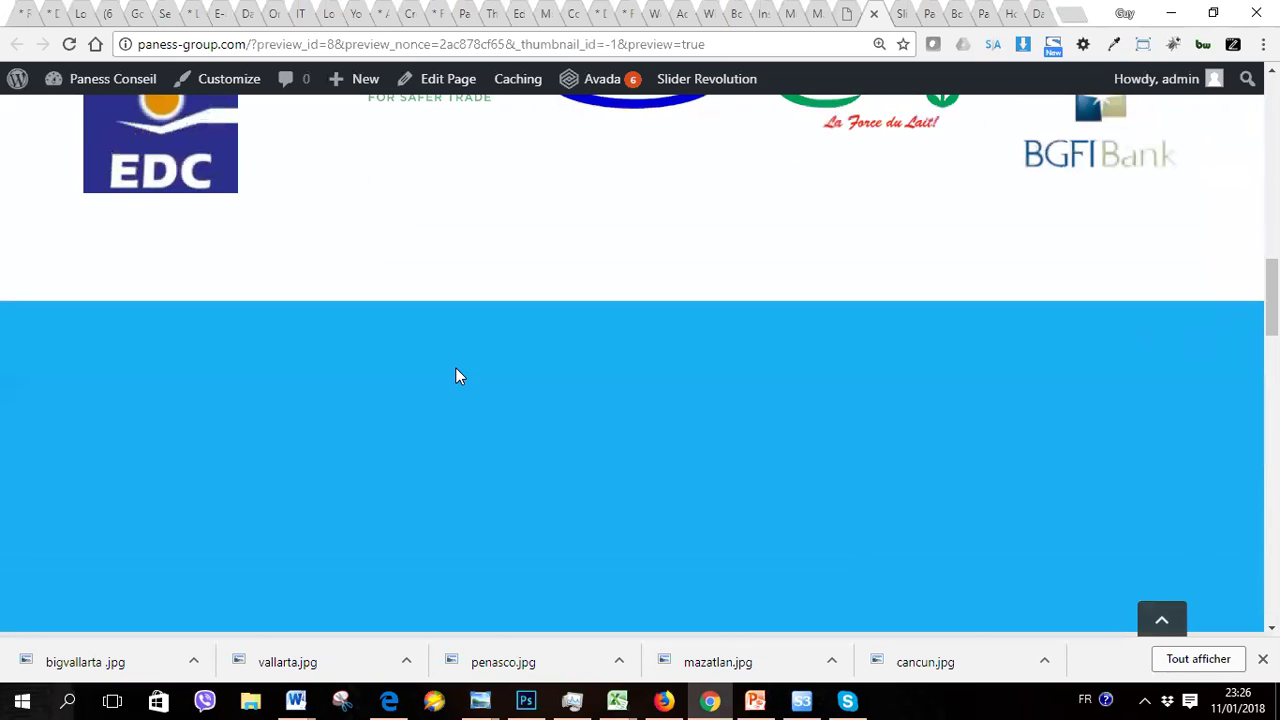
{"action": "scroll", "coordinate": [455, 376], "scroll_direction": "up", "scroll_amount": 2}
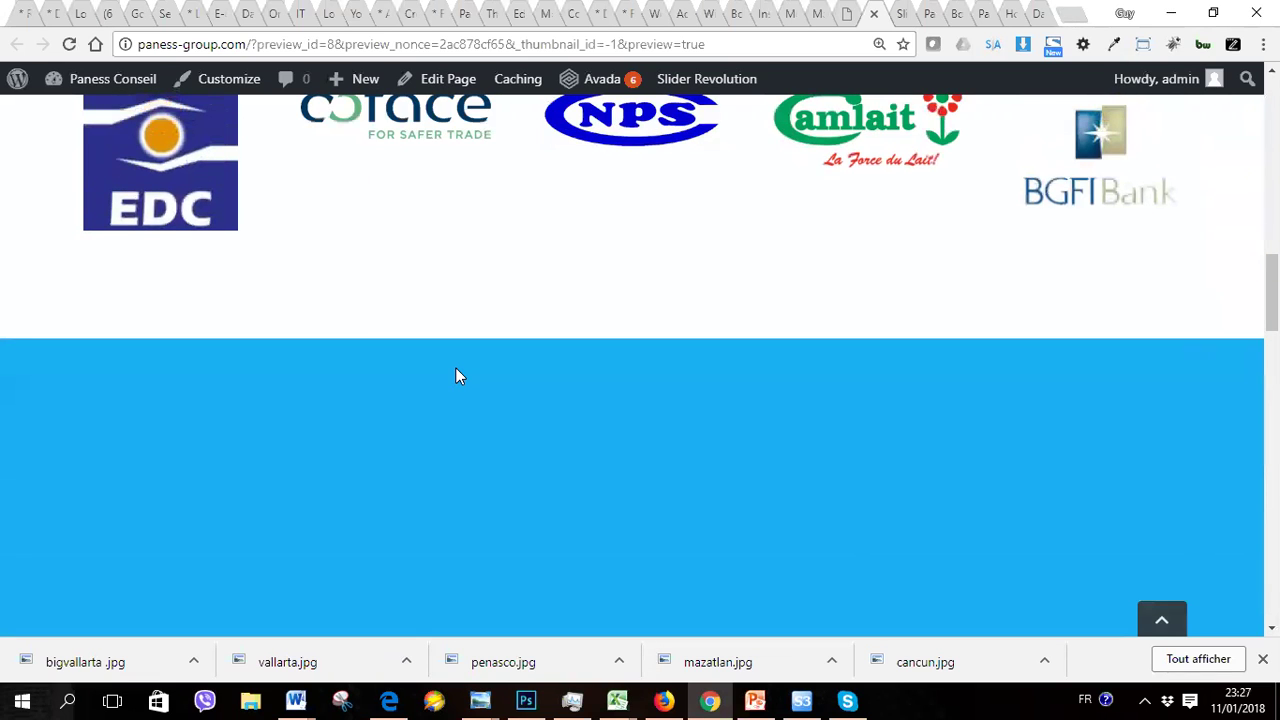
{"action": "left_click", "coordinate": [849, 20]}
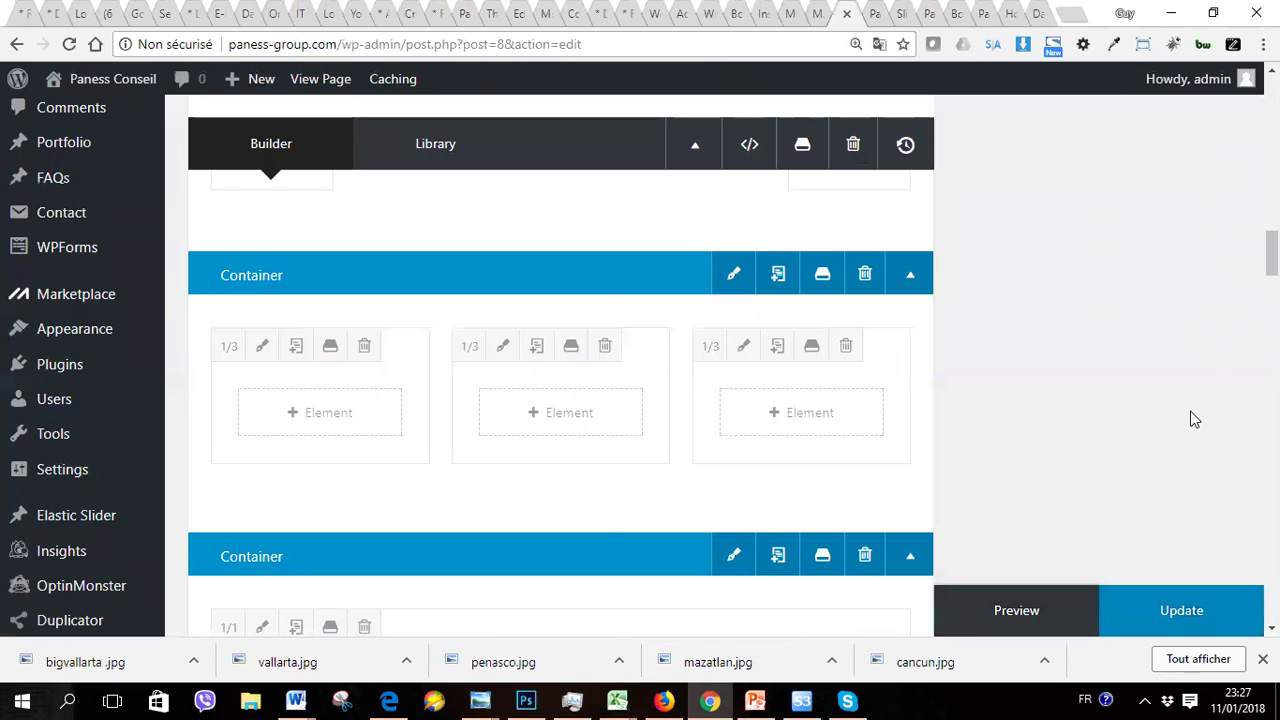
Step: Scroll through the home page's Fusion Builder content and back up to the top of Edit Page
{"action": "scroll", "coordinate": [560, 400], "scroll_direction": "down", "scroll_amount": 6}
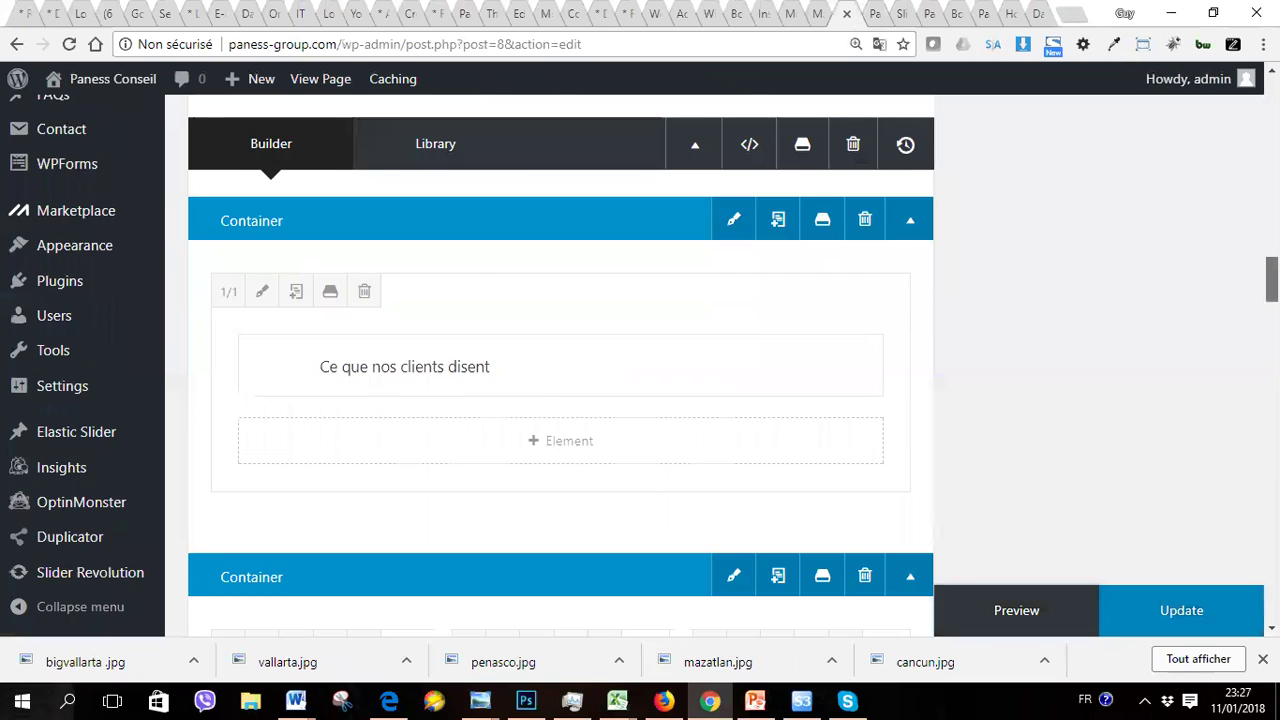
{"action": "scroll", "coordinate": [560, 400], "scroll_direction": "down", "scroll_amount": 10}
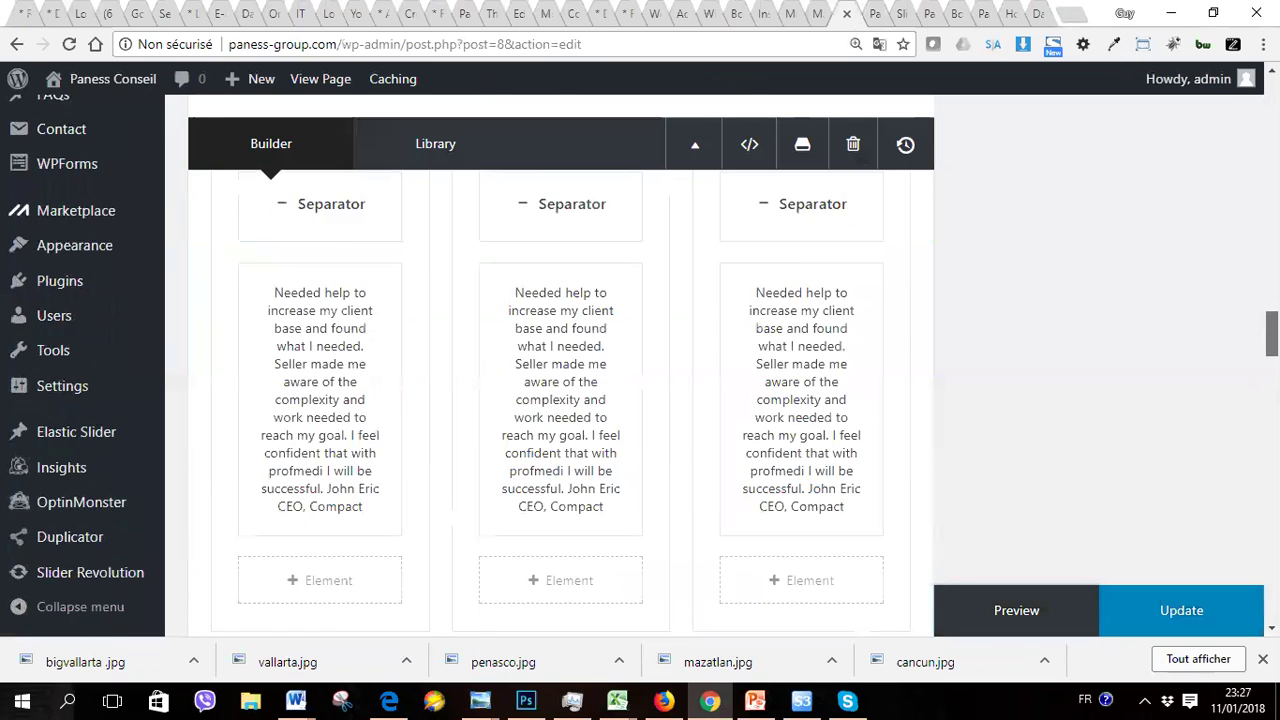
{"action": "scroll", "coordinate": [1234, 414], "scroll_direction": "down", "scroll_amount": 6}
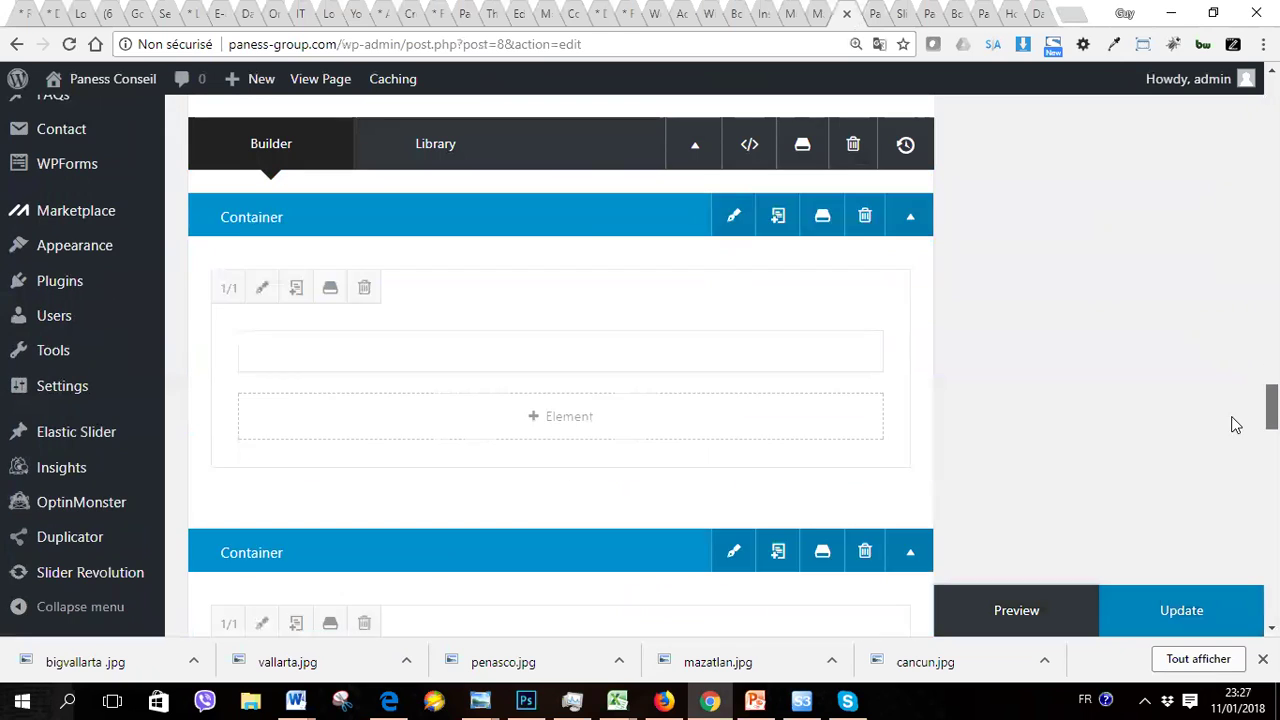
{"action": "scroll", "coordinate": [1224, 460], "scroll_direction": "down", "scroll_amount": 3}
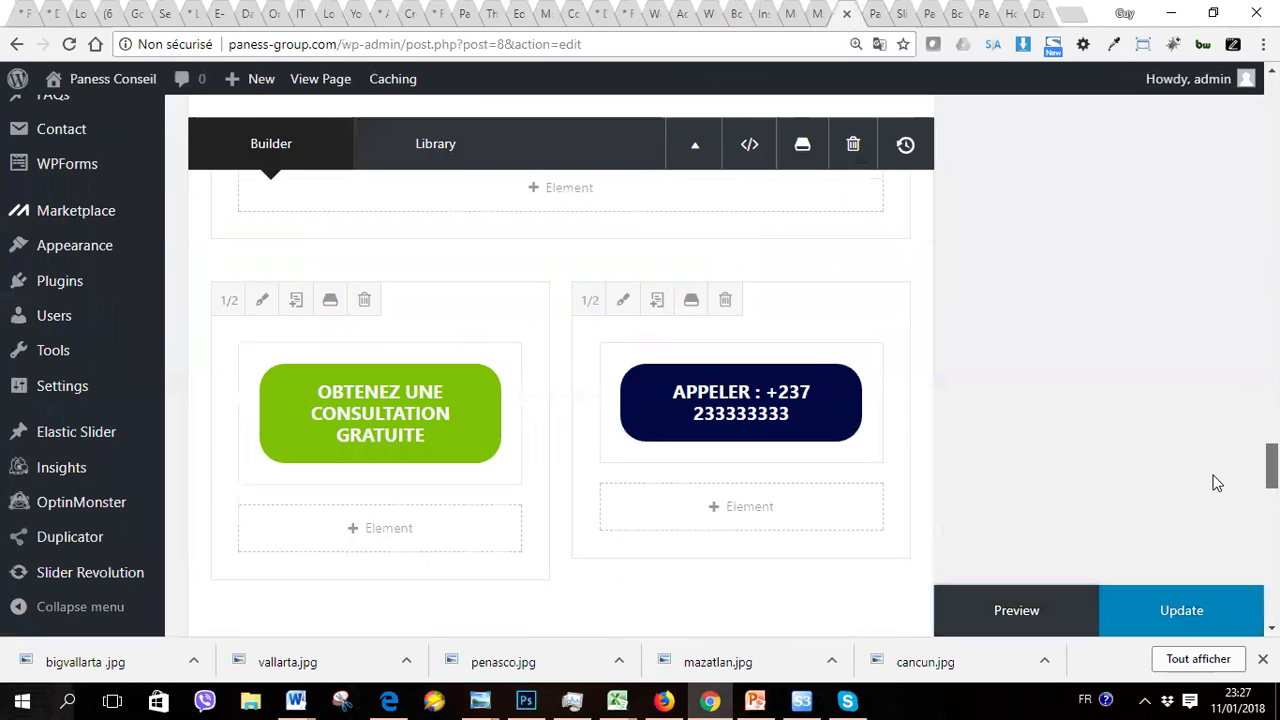
{"action": "scroll", "coordinate": [1211, 493], "scroll_direction": "down", "scroll_amount": 8}
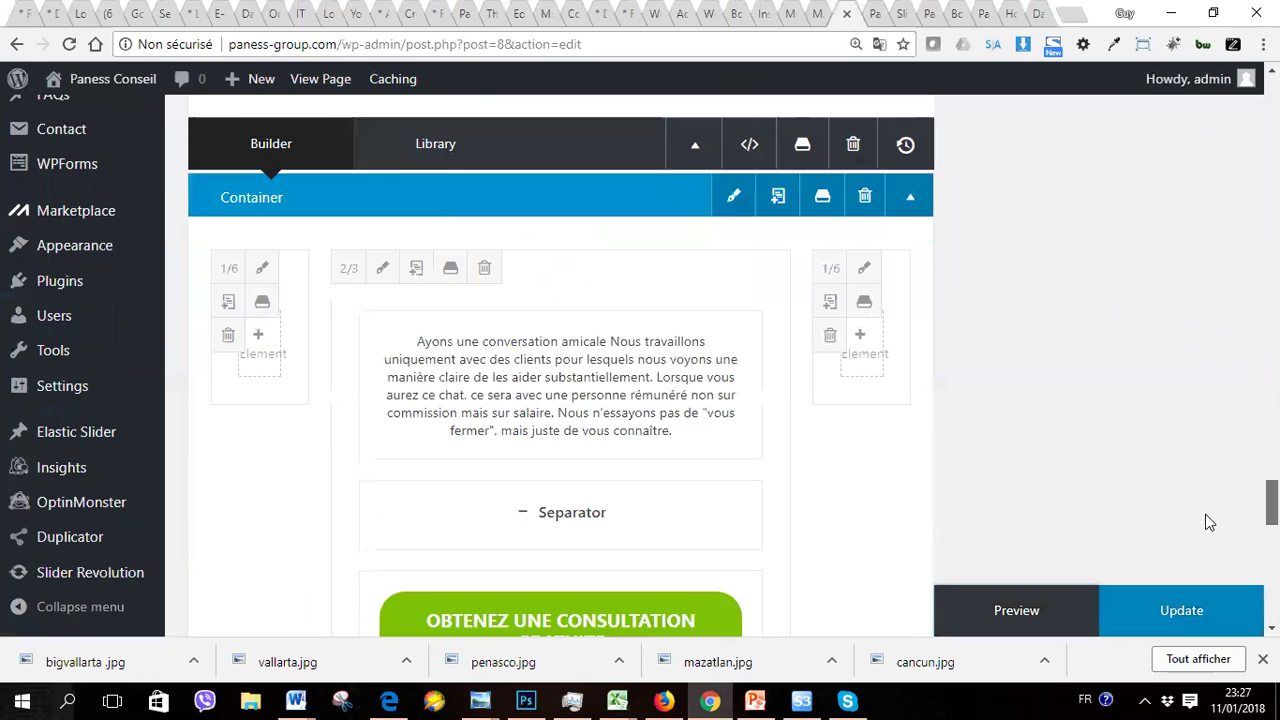
{"action": "scroll", "coordinate": [1192, 556], "scroll_direction": "down", "scroll_amount": 2}
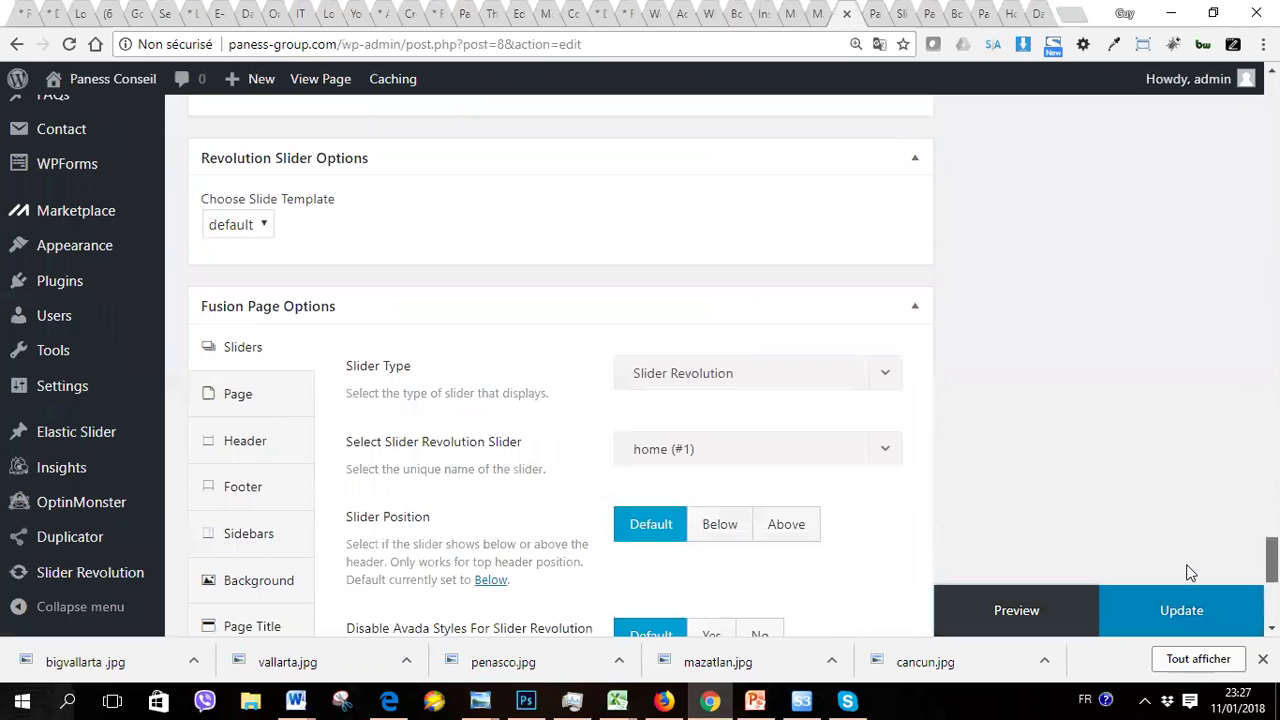
{"action": "scroll", "coordinate": [1191, 514], "scroll_direction": "up", "scroll_amount": 15}
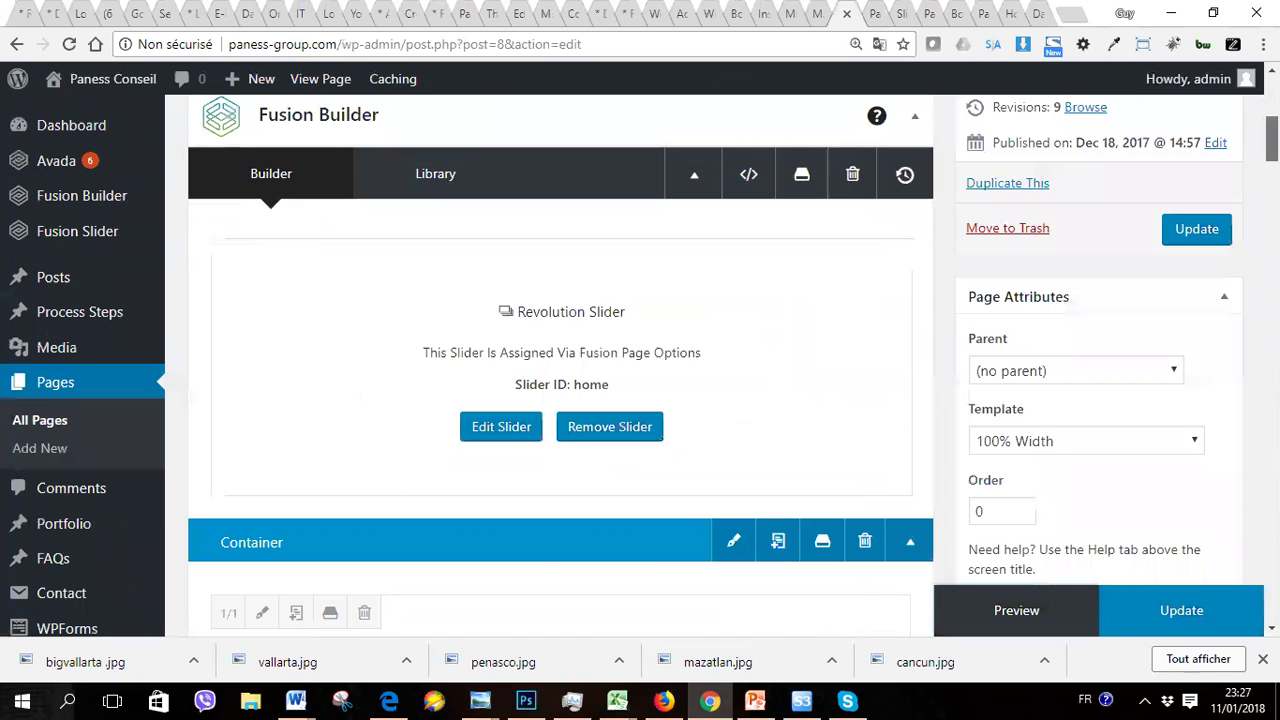
{"action": "scroll", "coordinate": [715, 365], "scroll_direction": "up", "scroll_amount": 2}
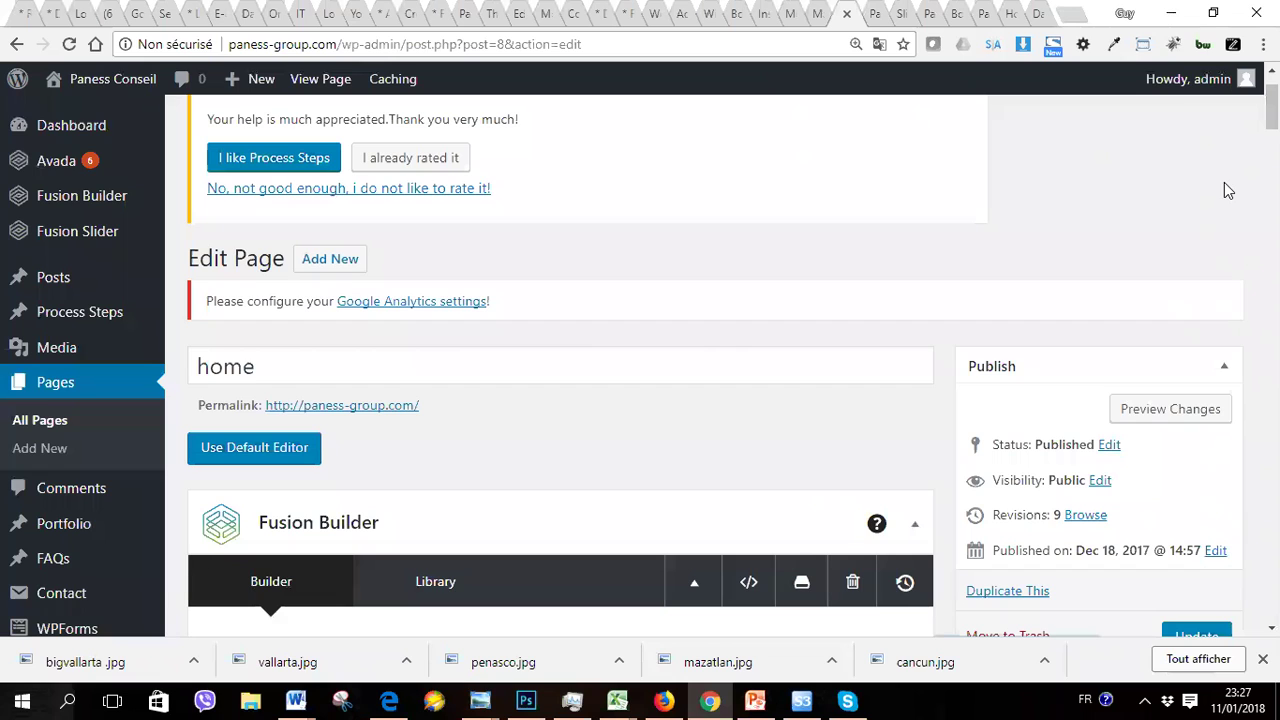
{"action": "scroll", "coordinate": [1228, 190], "scroll_direction": "up", "scroll_amount": 1}
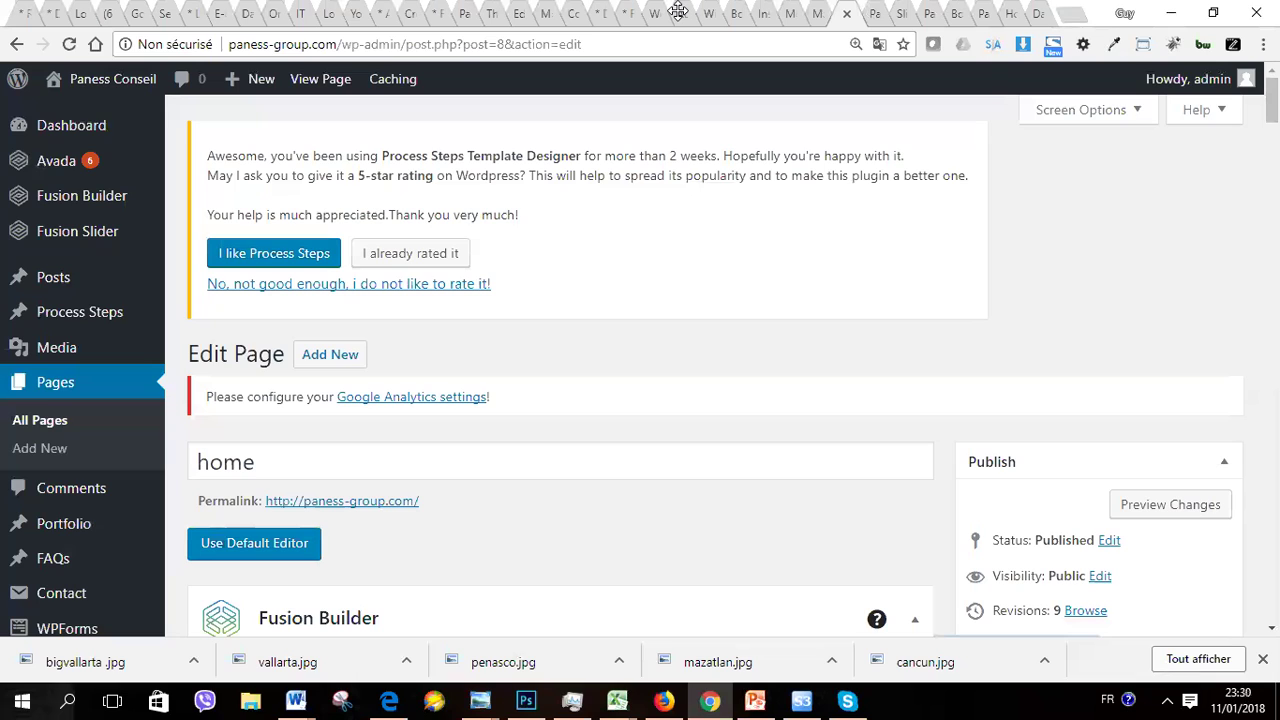
Step: Show the Avada flyout submenu in the admin sidebar to reach Theme Options
{"action": "mouse_move", "coordinate": [150, 162]}
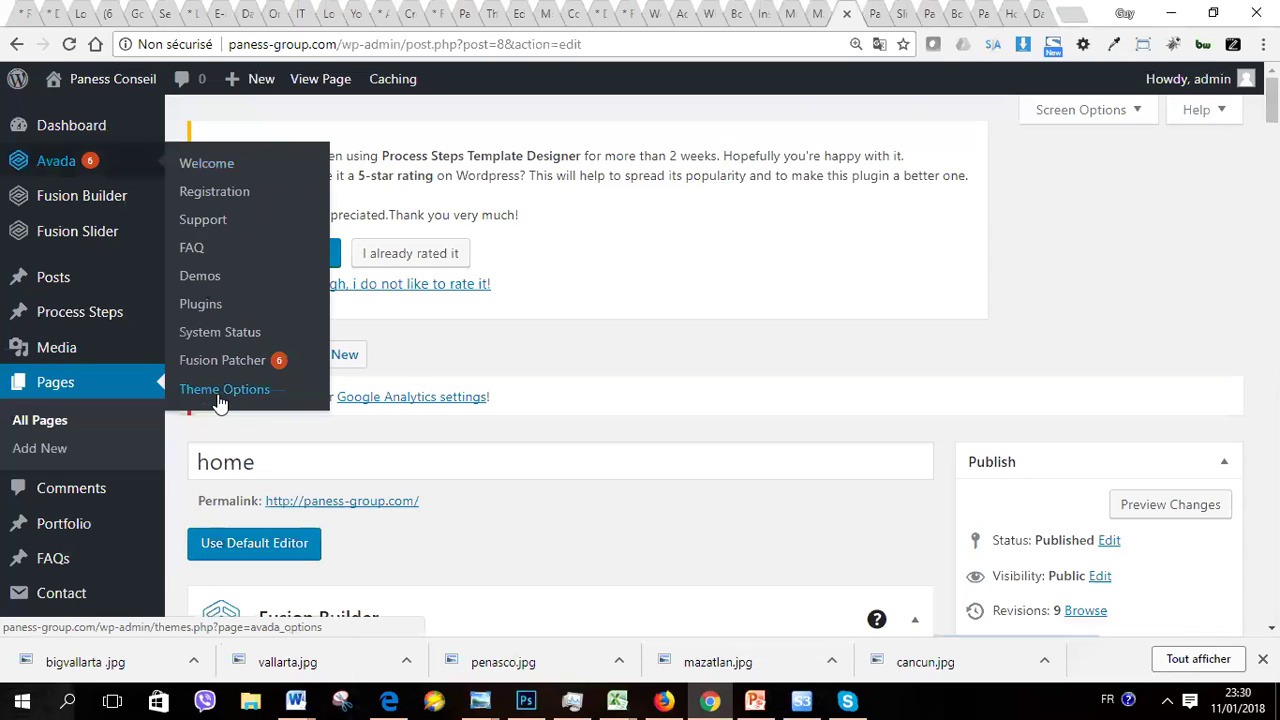
{"action": "left_click", "coordinate": [224, 392]}
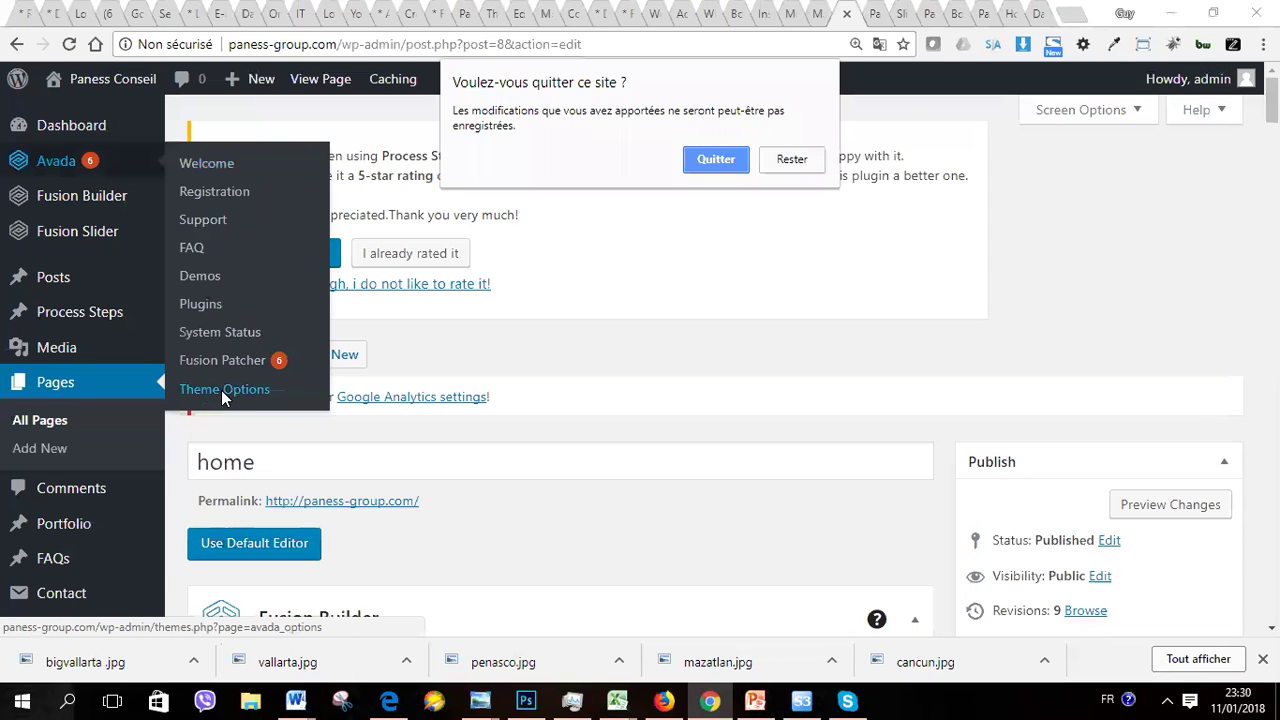
{"action": "left_click", "coordinate": [727, 165]}
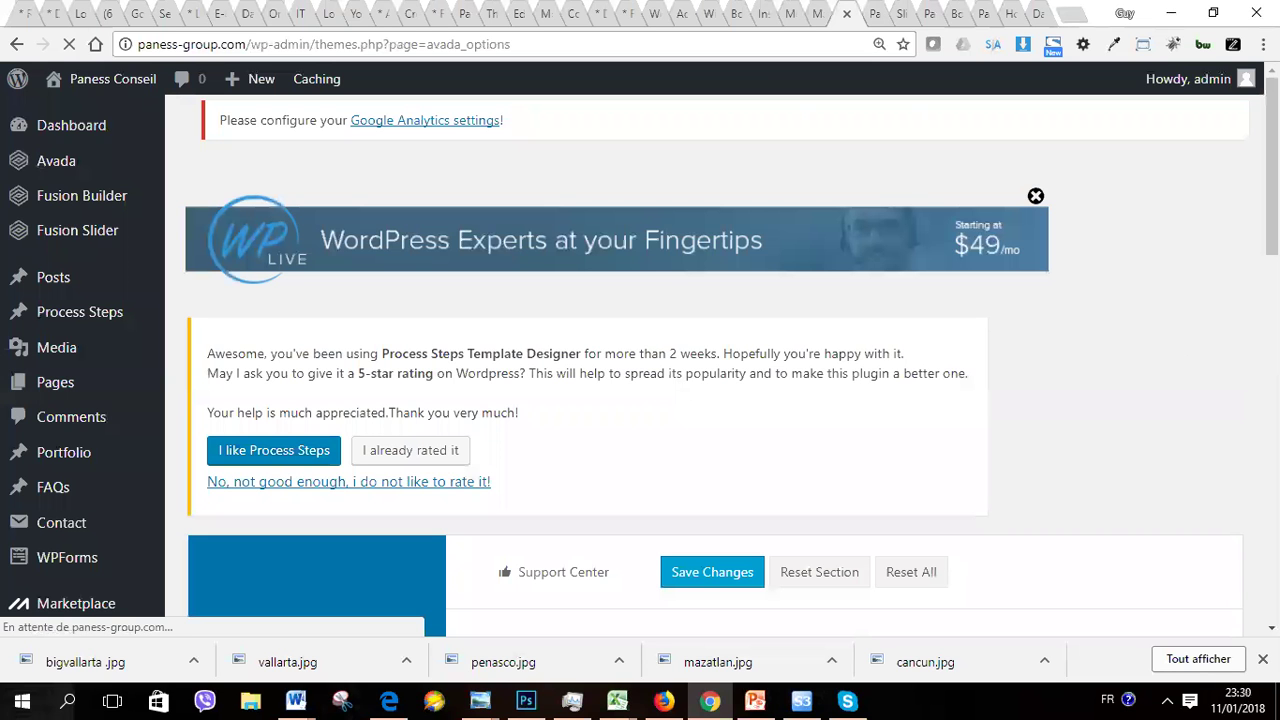
{"action": "scroll", "coordinate": [800, 360], "scroll_direction": "down", "scroll_amount": 9}
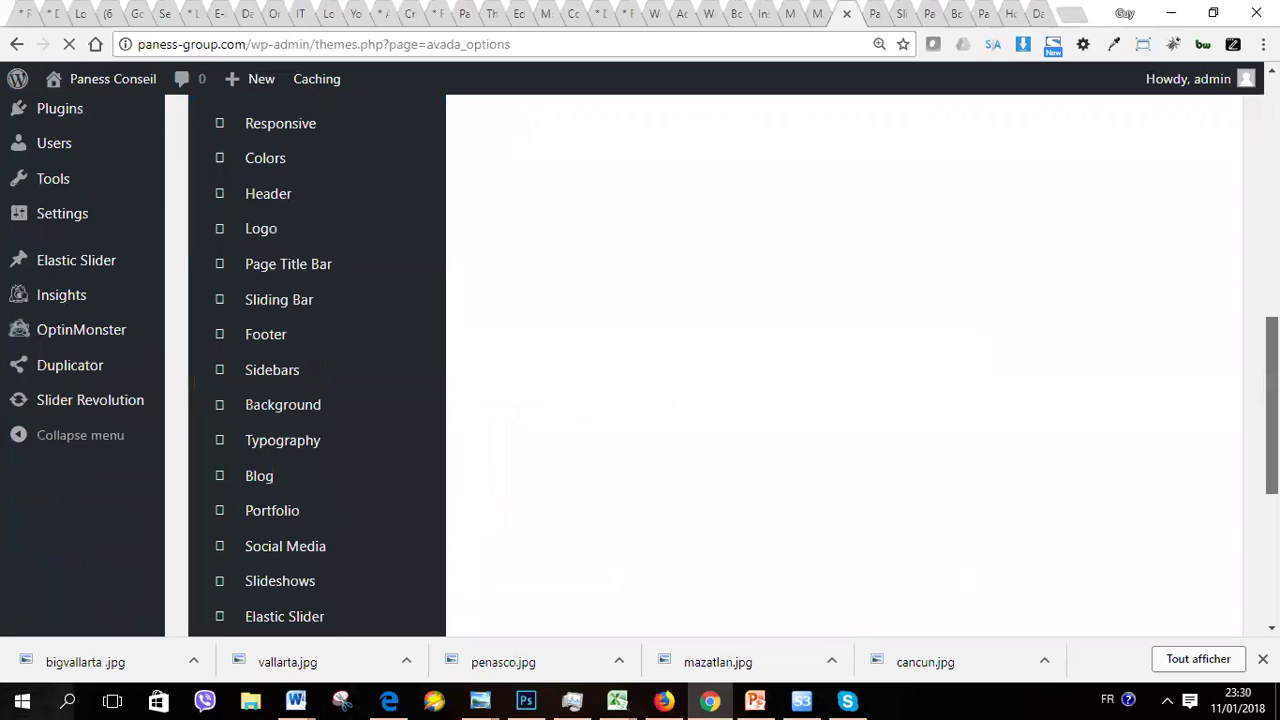
{"action": "scroll", "coordinate": [800, 360], "scroll_direction": "up", "scroll_amount": 5}
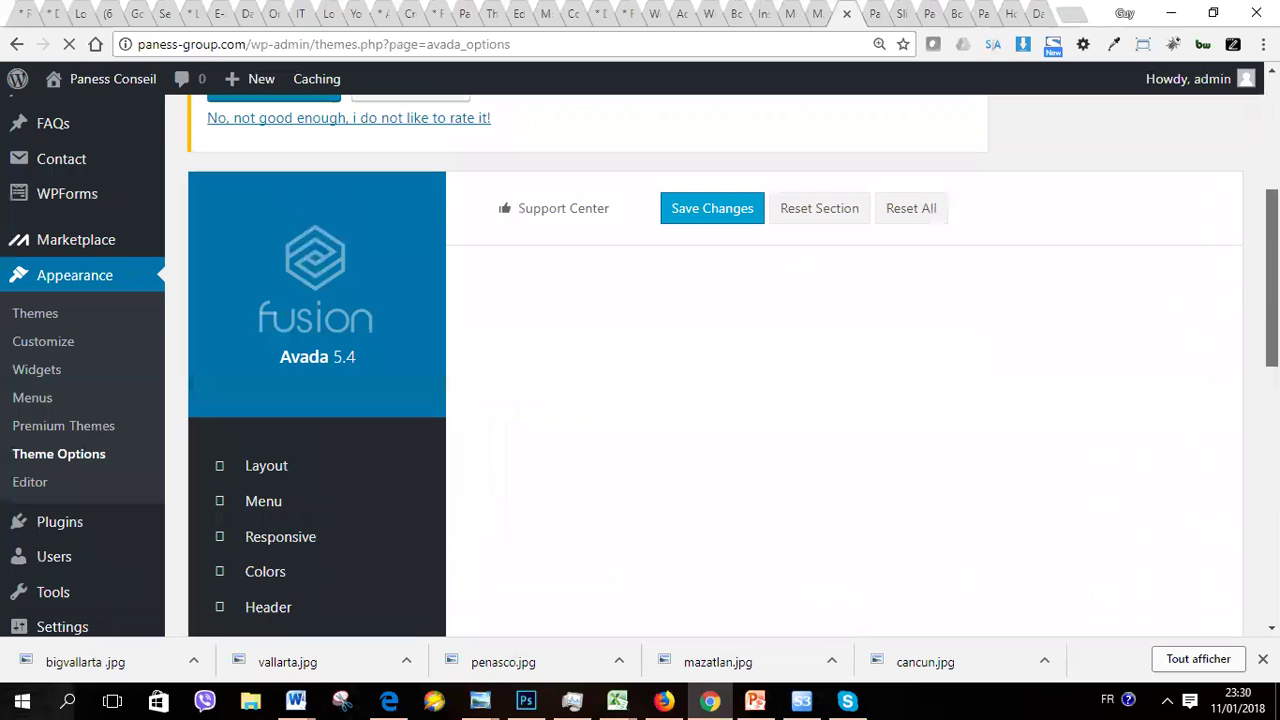
{"action": "scroll", "coordinate": [800, 360], "scroll_direction": "down", "scroll_amount": 1}
{"action": "scroll", "coordinate": [800, 360], "scroll_direction": "down", "scroll_amount": 5}
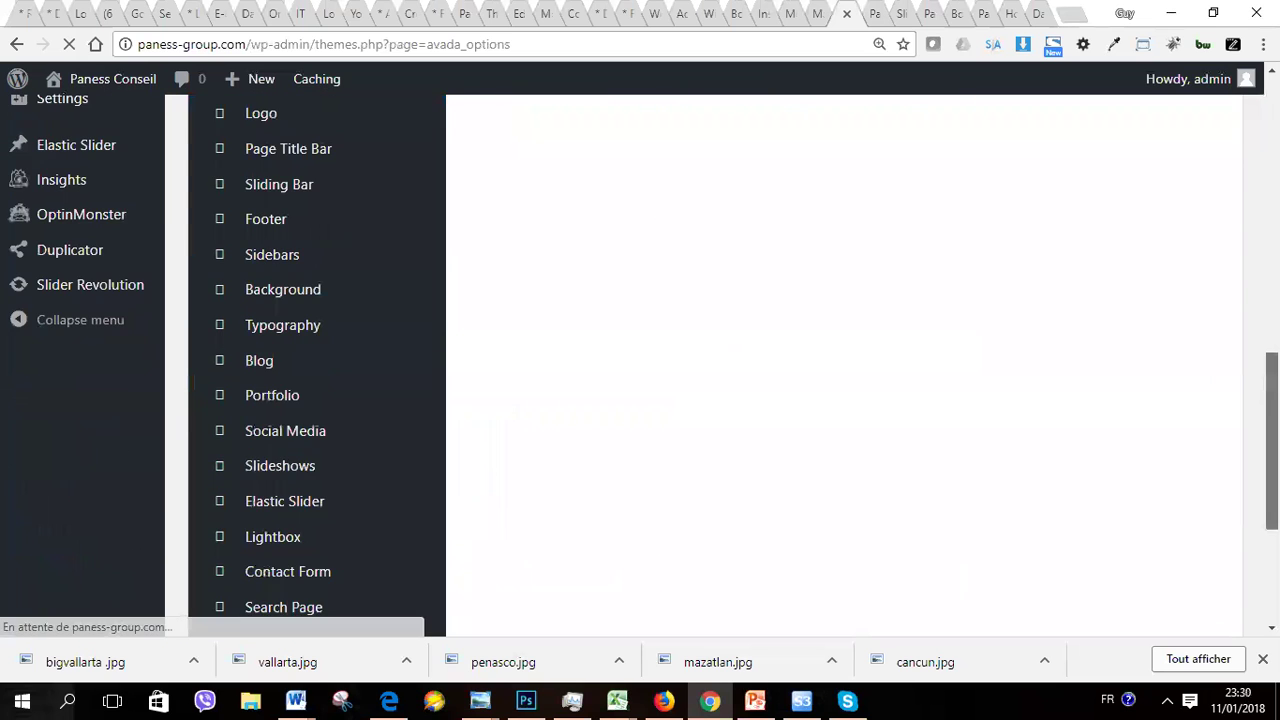
{"action": "scroll", "coordinate": [538, 510], "scroll_direction": "down", "scroll_amount": 1}
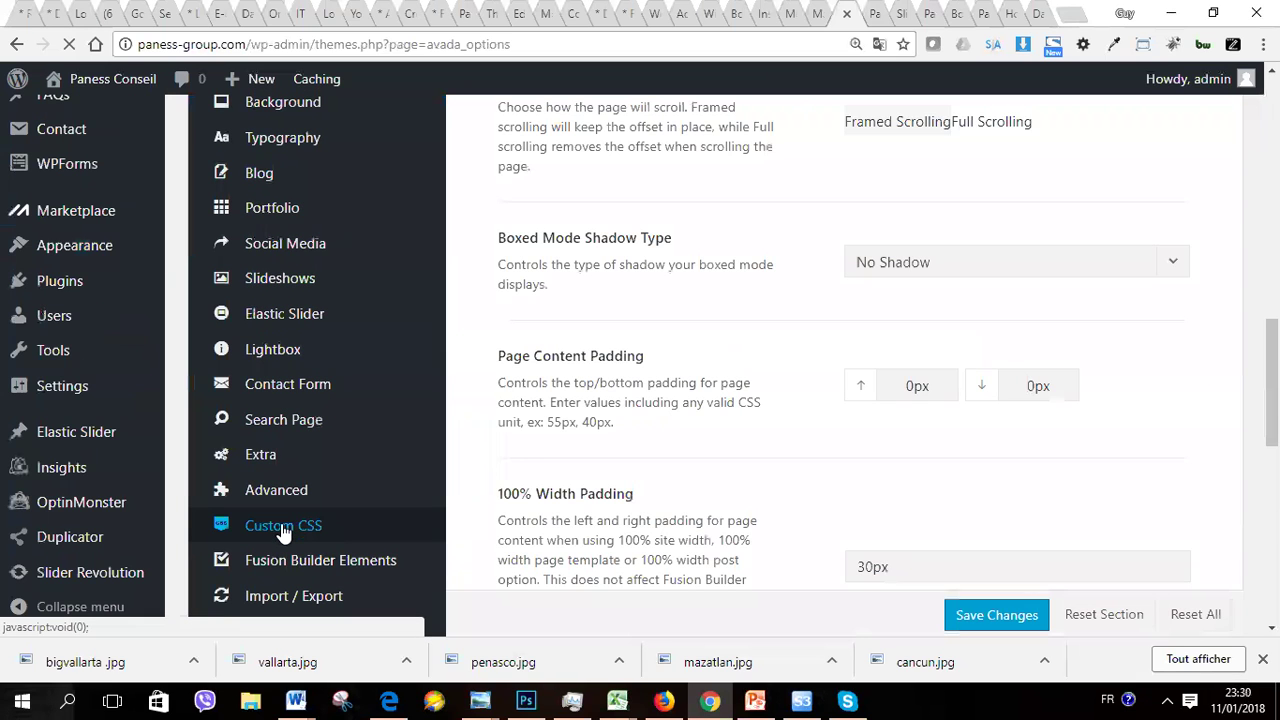
Step: Open Avada's Custom CSS section and review its existing .box, .fusion-main-menu and h2.content-title rules
{"action": "left_click", "coordinate": [283, 527]}
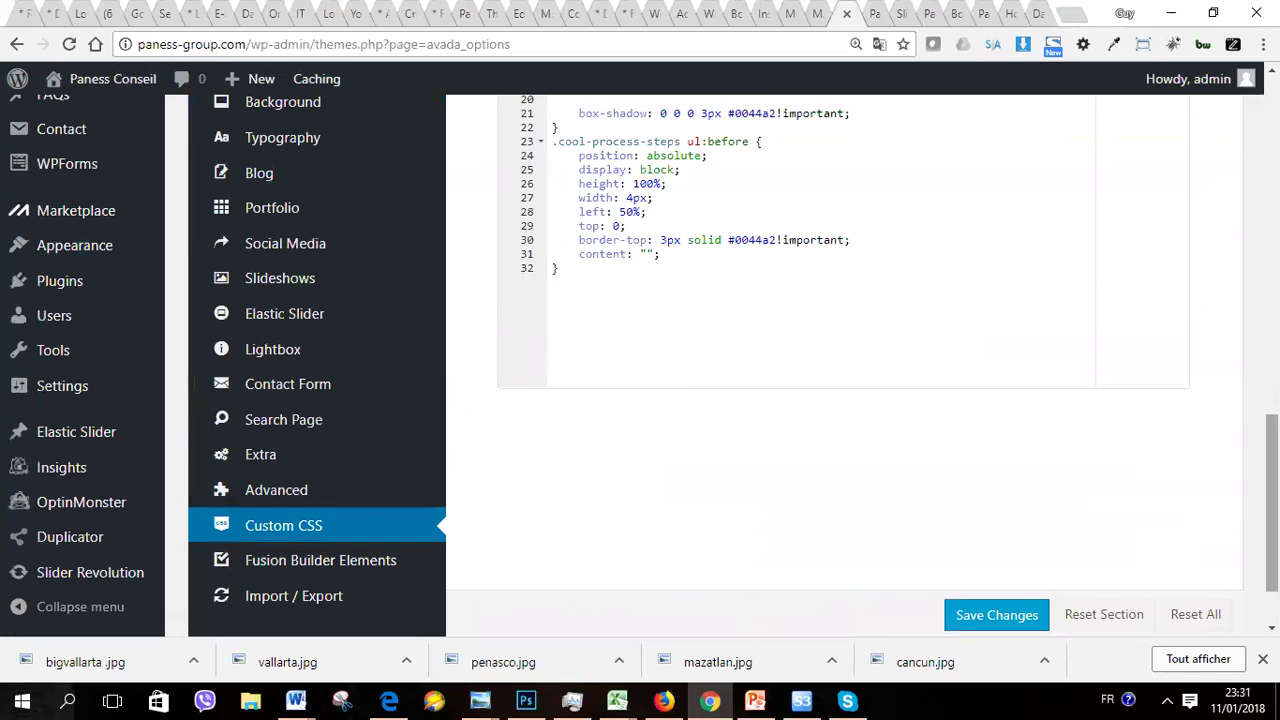
{"action": "scroll", "coordinate": [840, 360], "scroll_direction": "up", "scroll_amount": 5}
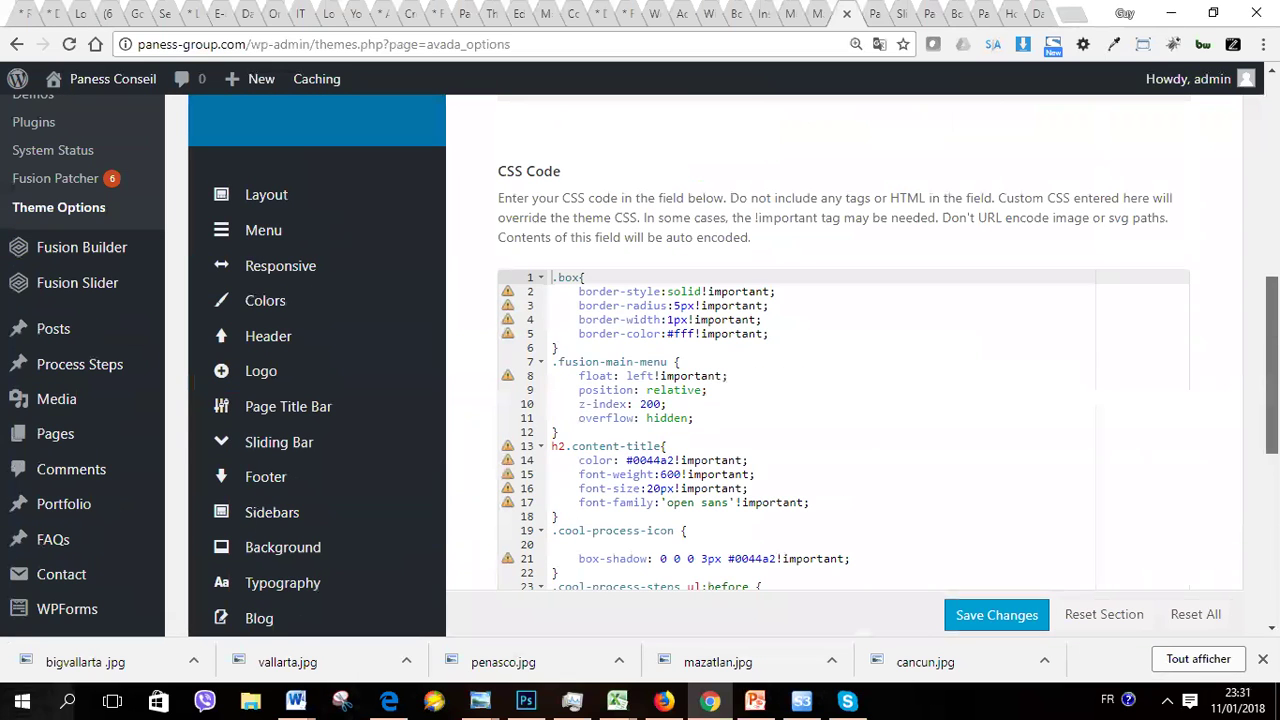
{"action": "scroll", "coordinate": [640, 360], "scroll_direction": "down", "scroll_amount": 1}
{"action": "scroll", "coordinate": [549, 207], "scroll_direction": "down", "scroll_amount": 1}
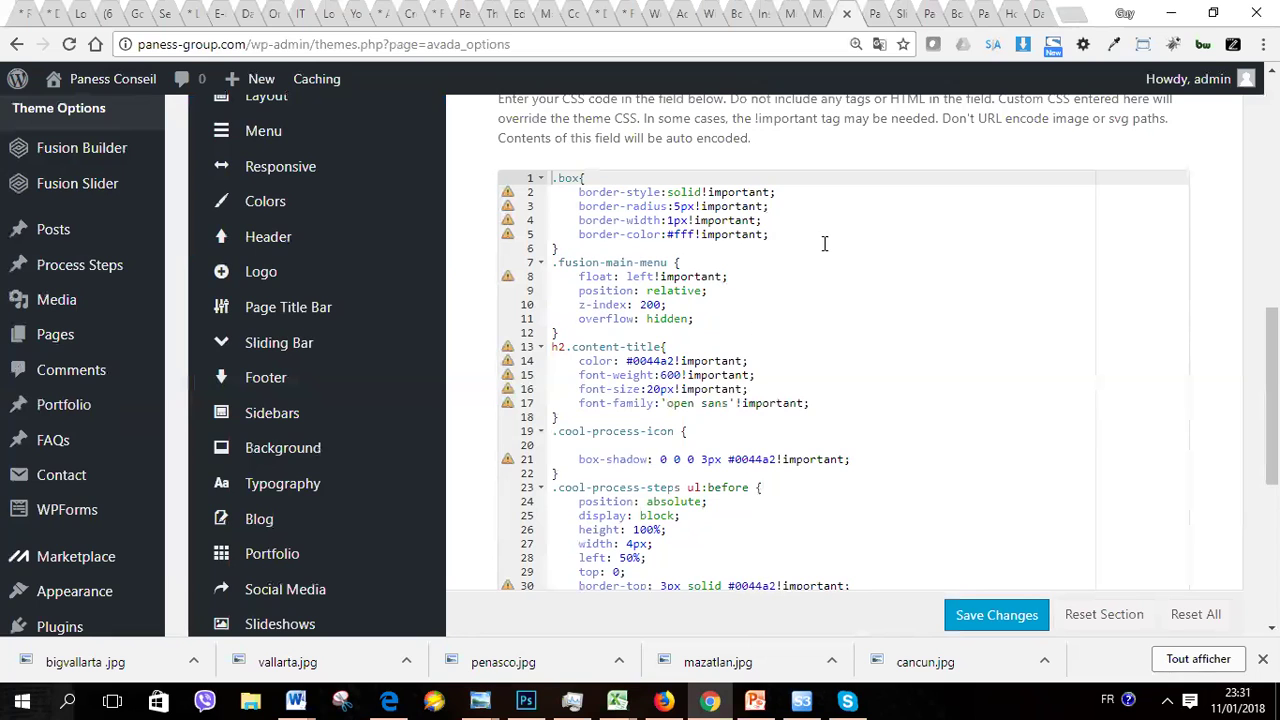
Step: Switch to the home page preview and scroll between the 'test' heading and the blue band
{"action": "left_click", "coordinate": [876, 22]}
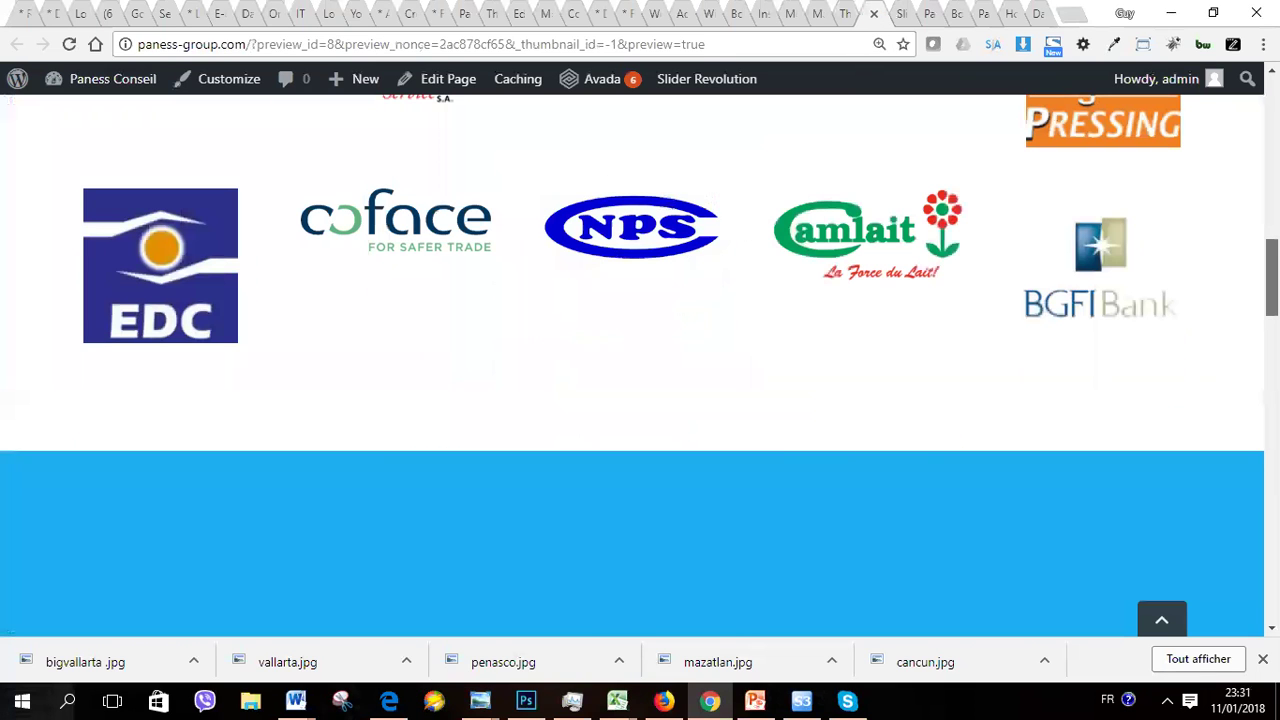
{"action": "scroll", "coordinate": [640, 400], "scroll_direction": "up", "scroll_amount": 5}
{"action": "scroll", "coordinate": [640, 400], "scroll_direction": "up", "scroll_amount": 1}
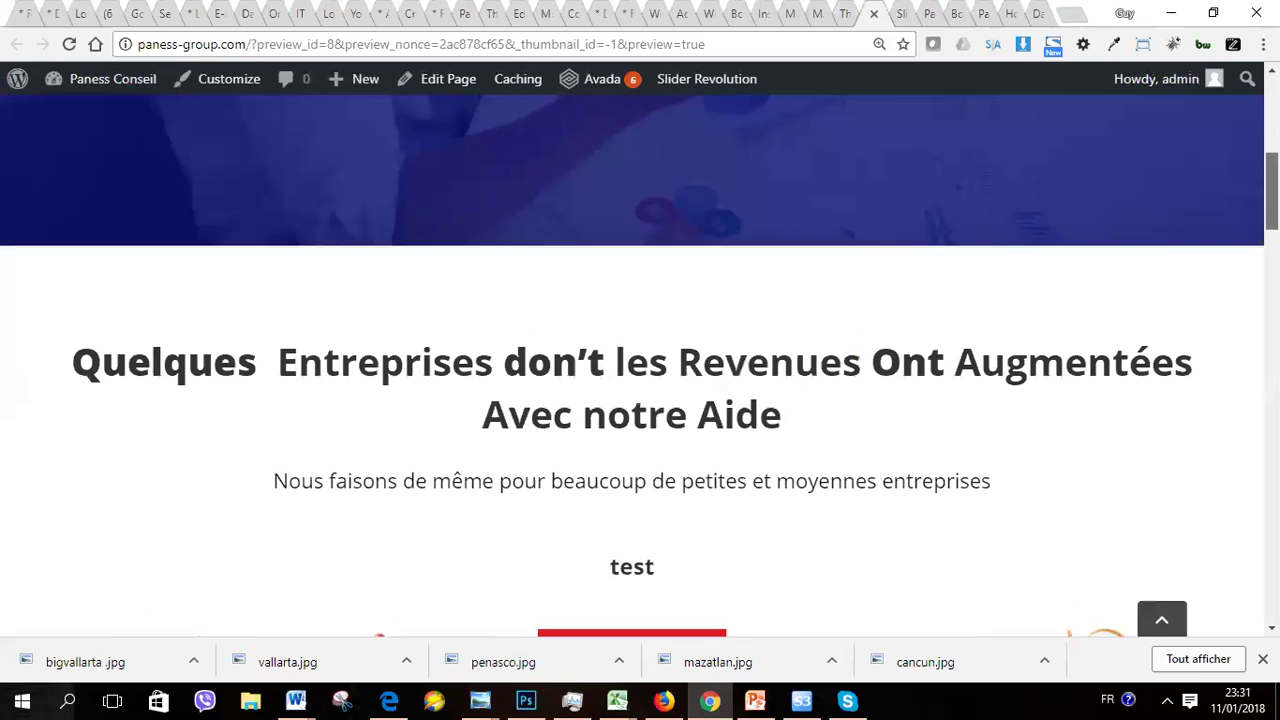
{"action": "scroll", "coordinate": [640, 400], "scroll_direction": "up", "scroll_amount": 7}
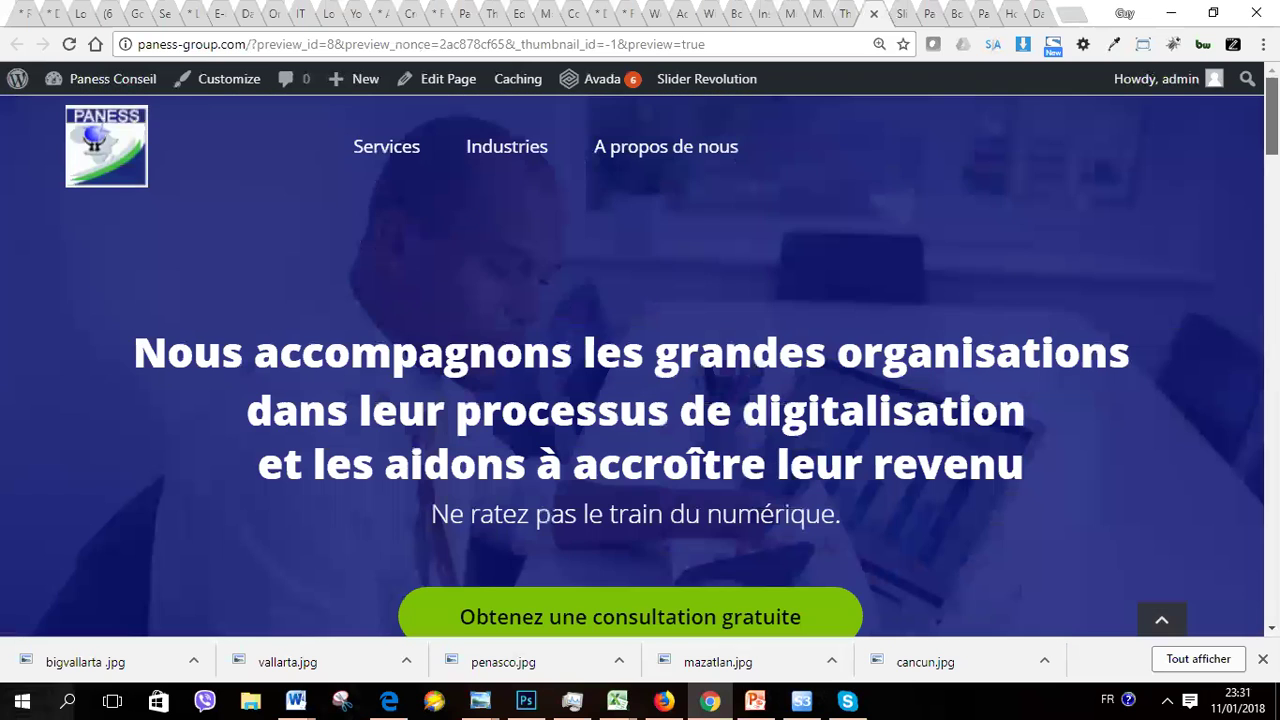
{"action": "scroll", "coordinate": [640, 400], "scroll_direction": "down", "scroll_amount": 8}
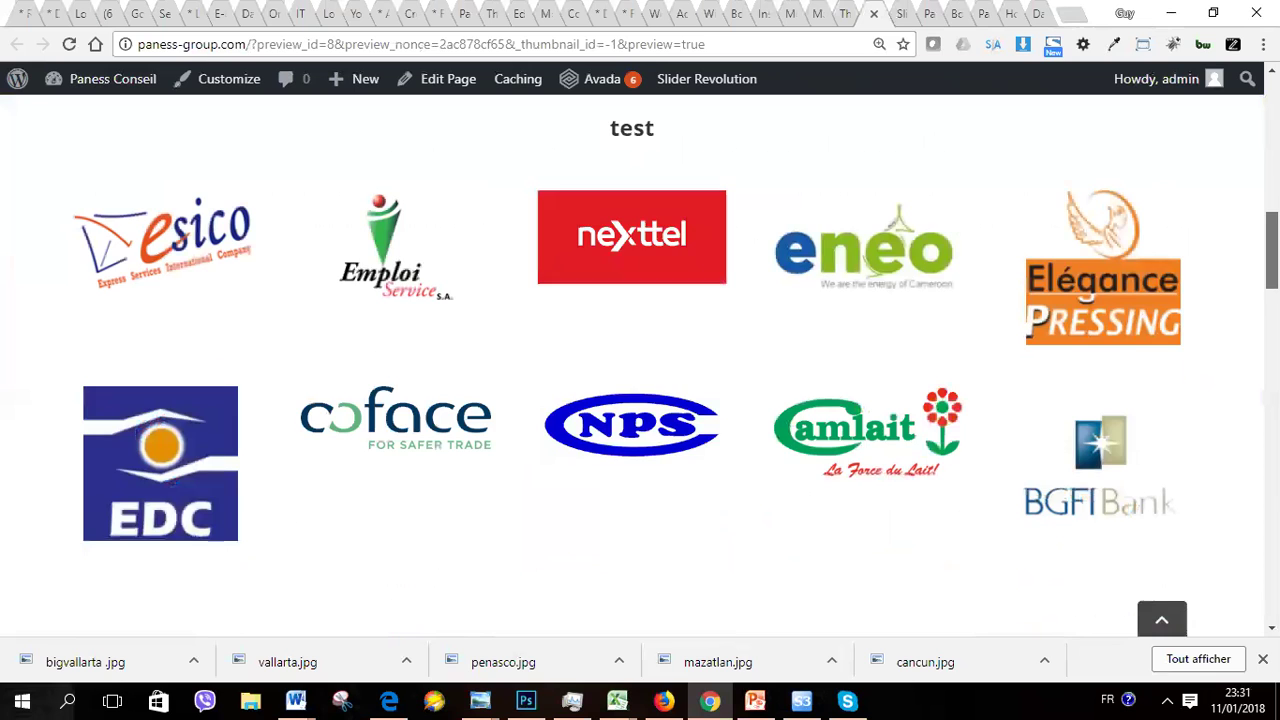
{"action": "scroll", "coordinate": [640, 400], "scroll_direction": "up", "scroll_amount": 1}
{"action": "scroll", "coordinate": [640, 400], "scroll_direction": "down", "scroll_amount": 5}
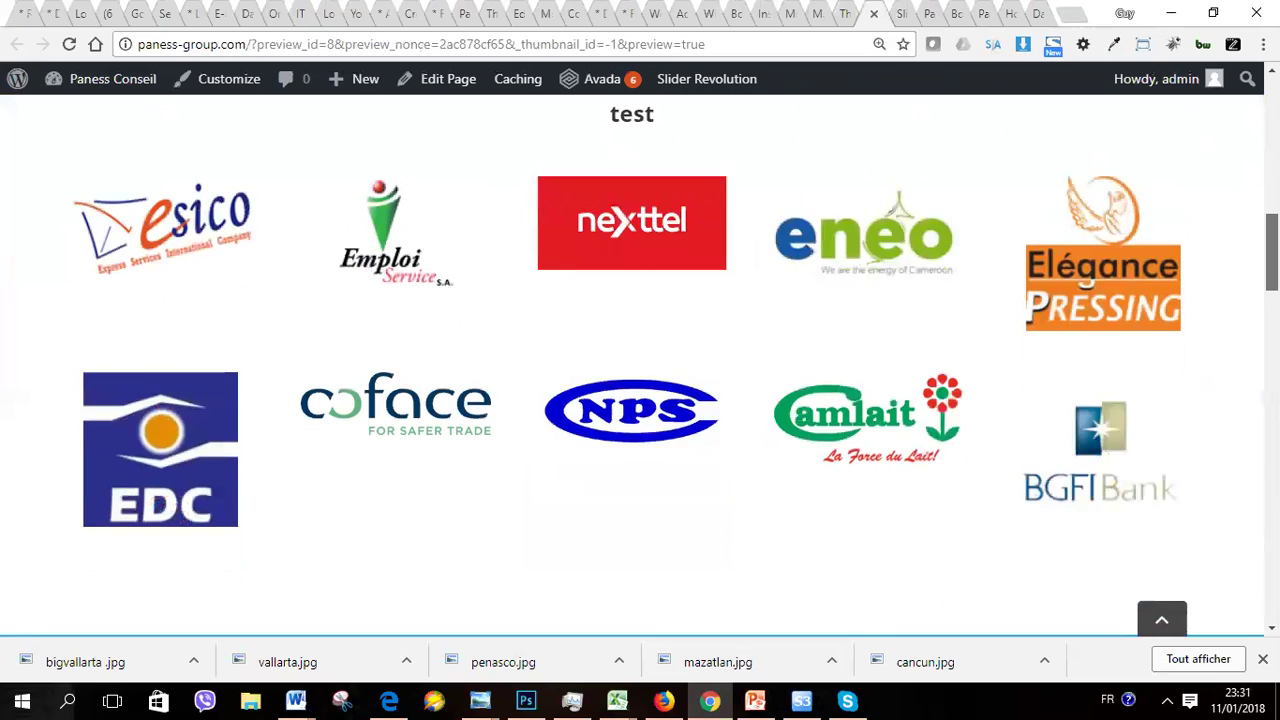
{"action": "scroll", "coordinate": [1250, 370], "scroll_direction": "down", "scroll_amount": 3}
{"action": "scroll", "coordinate": [1243, 363], "scroll_direction": "up", "scroll_amount": 6}
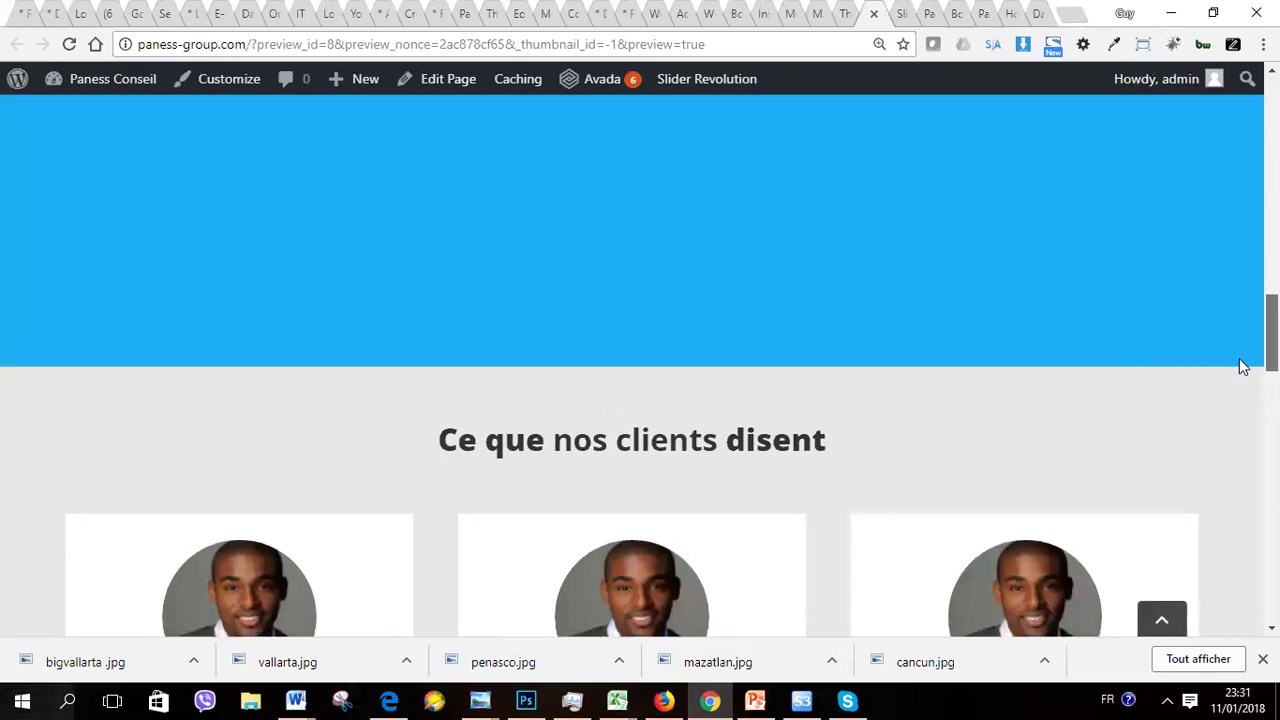
{"action": "scroll", "coordinate": [640, 366], "scroll_direction": "up", "scroll_amount": 4}
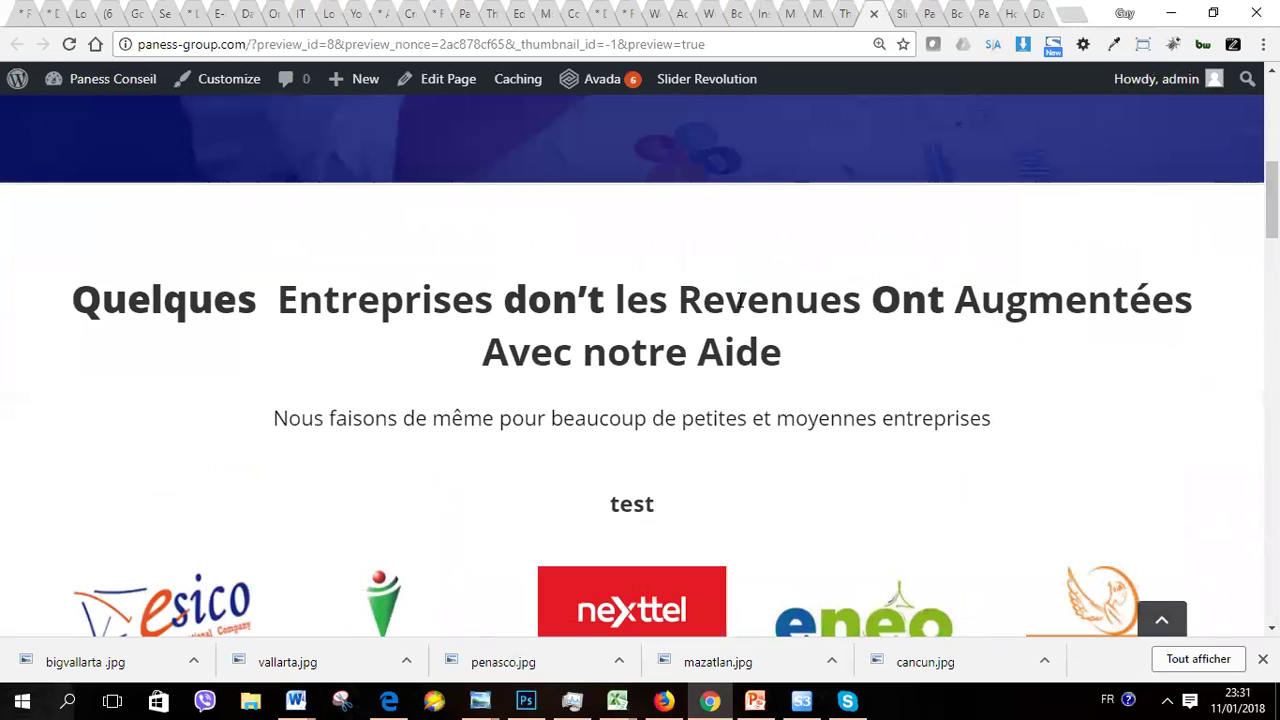
Step: Inspect the 'Quelques Entreprises' heading in Firebug Lite and scroll to its #333333 colour style
{"action": "right_click", "coordinate": [740, 302]}
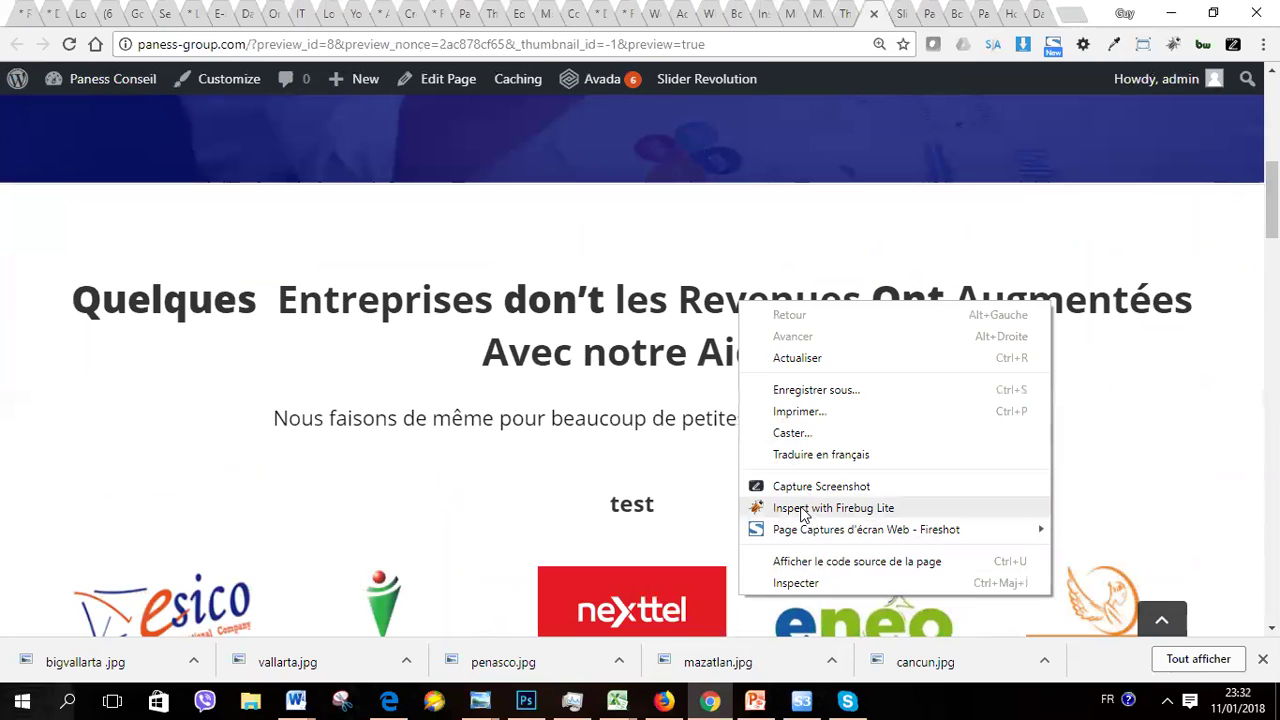
{"action": "left_click", "coordinate": [801, 514]}
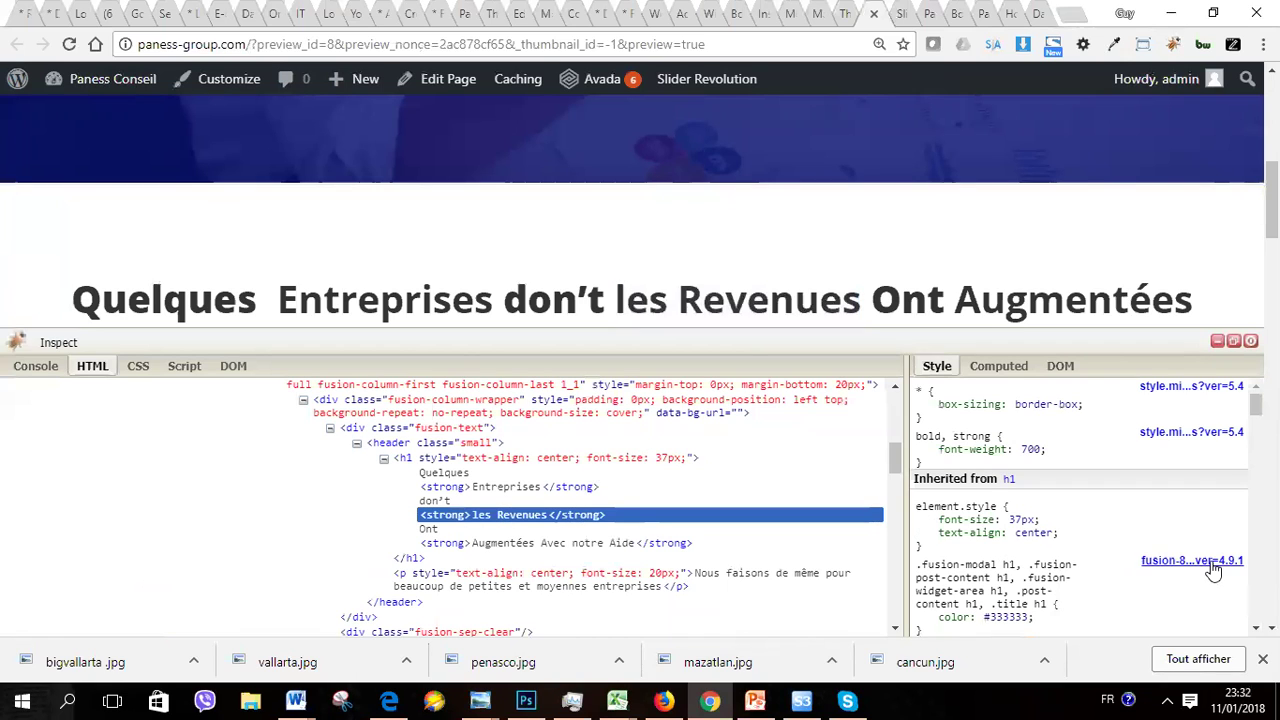
{"action": "left_click", "coordinate": [1272, 628]}
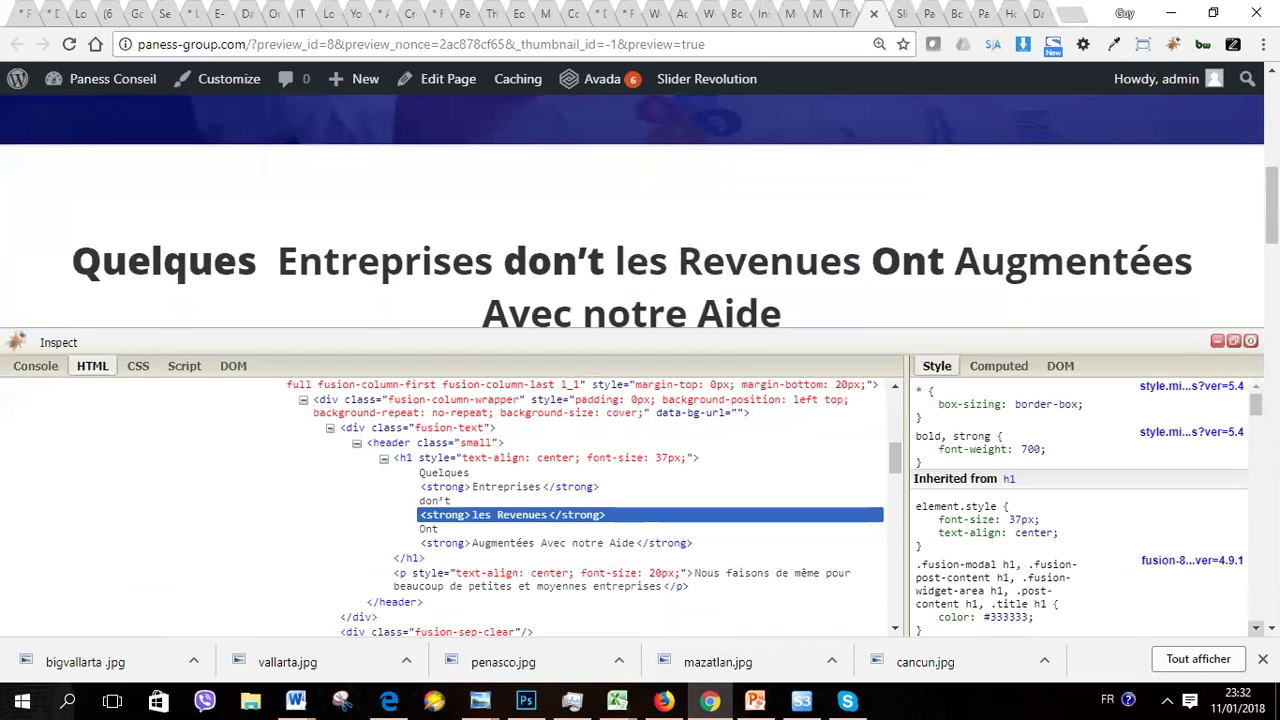
{"action": "scroll", "coordinate": [990, 527], "scroll_direction": "down", "scroll_amount": 2}
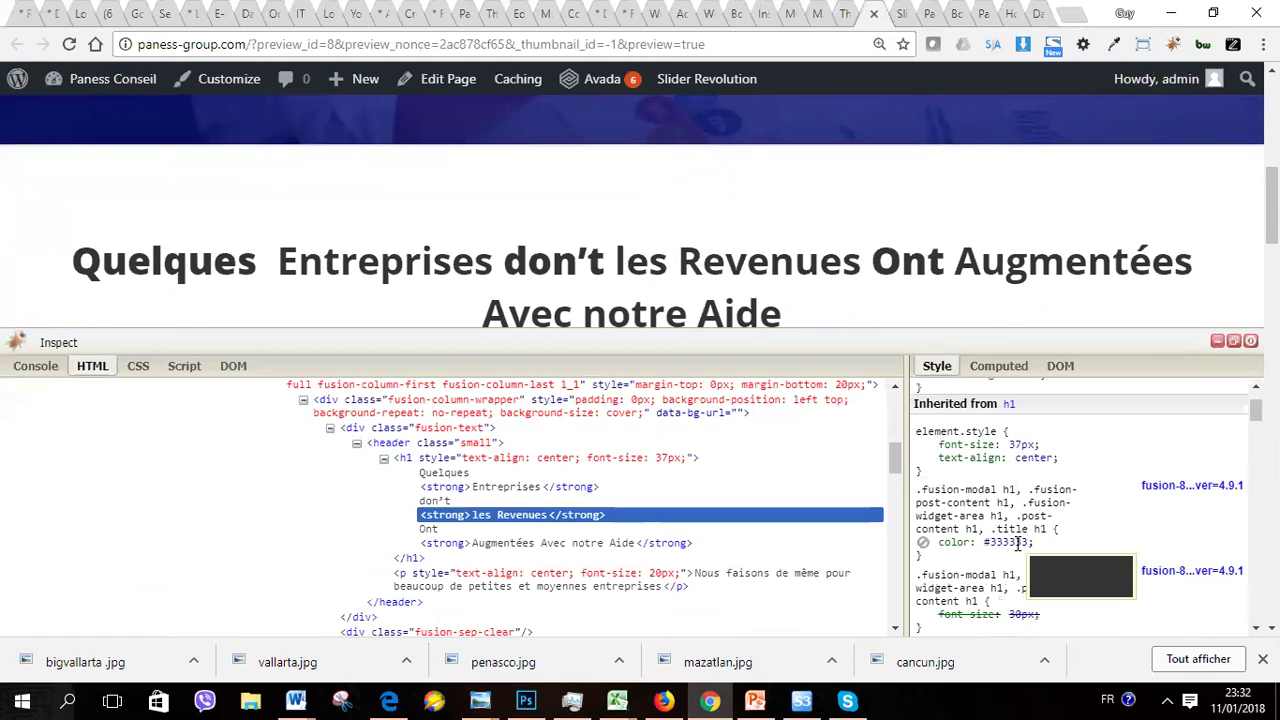
Step: In Firebug Lite, replace the heading's #333333 colour value with #2568
{"action": "left_click", "coordinate": [1024, 541]}
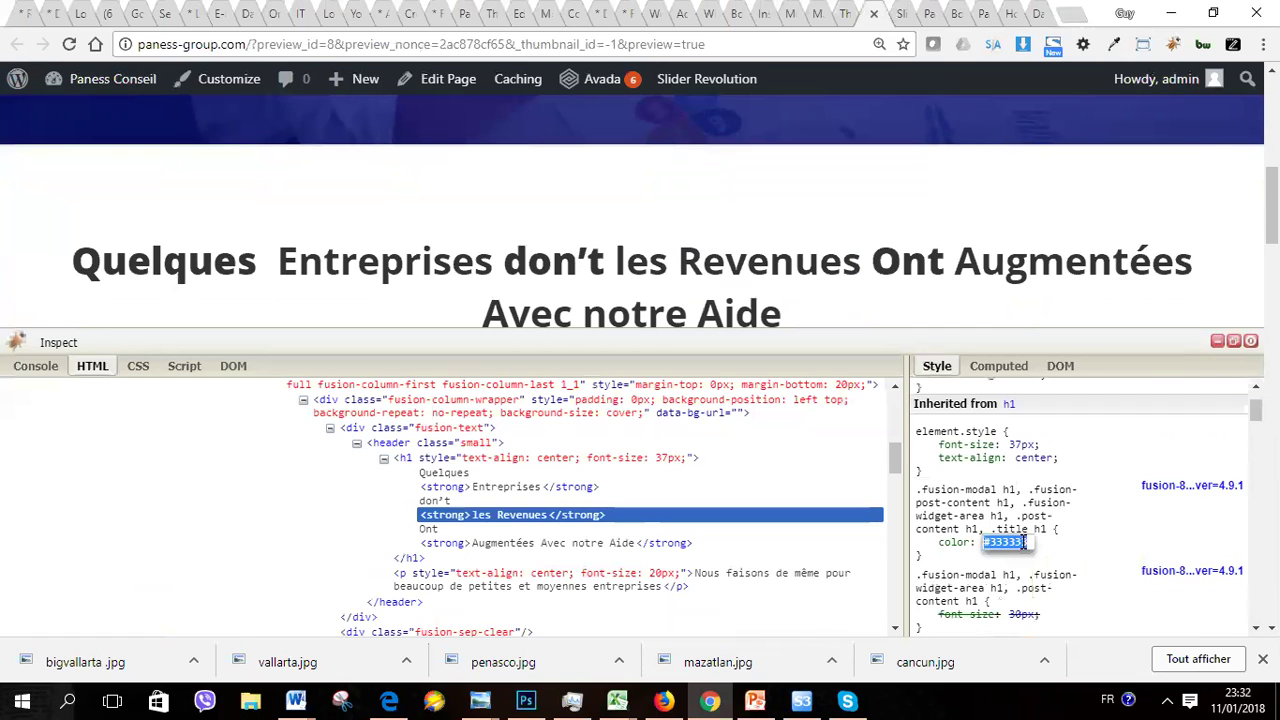
{"action": "left_click", "coordinate": [1028, 541]}
{"action": "key", "text": "BackSpace"}
{"action": "key", "text": "BackSpace"}
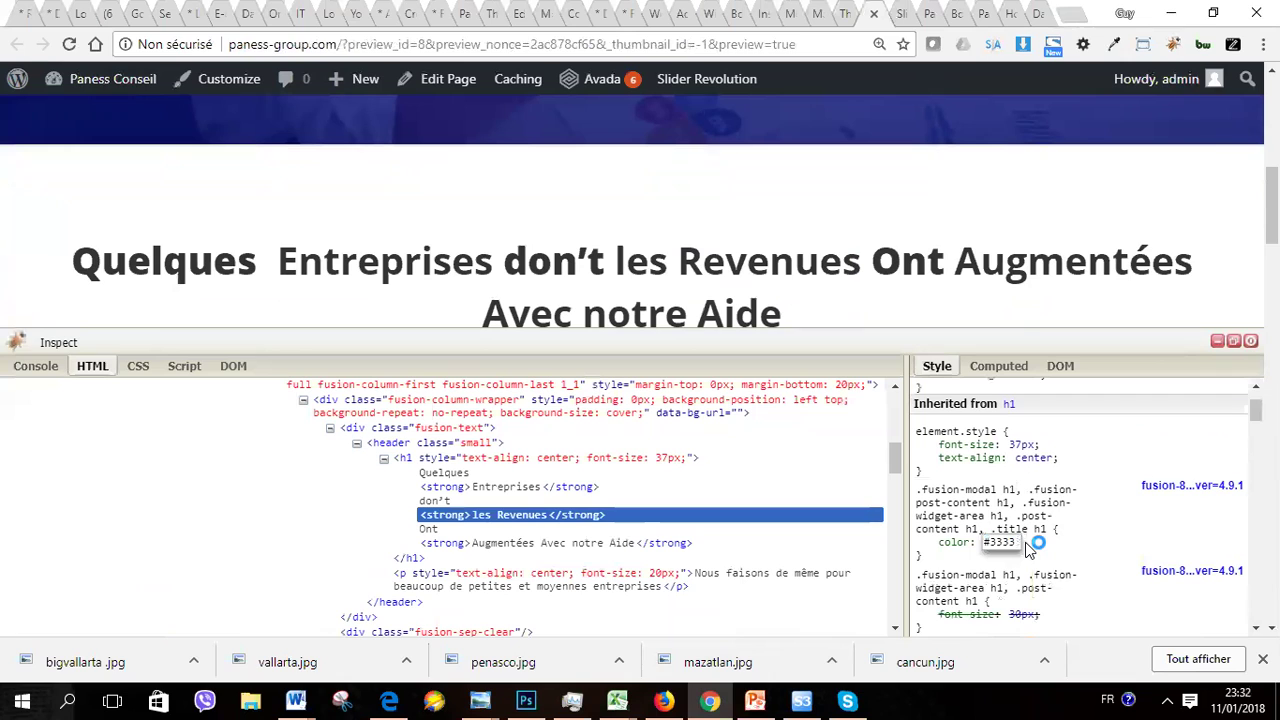
{"action": "key", "text": "BackSpace"}
{"action": "key", "text": "BackSpace"}
{"action": "key", "text": "BackSpace"}
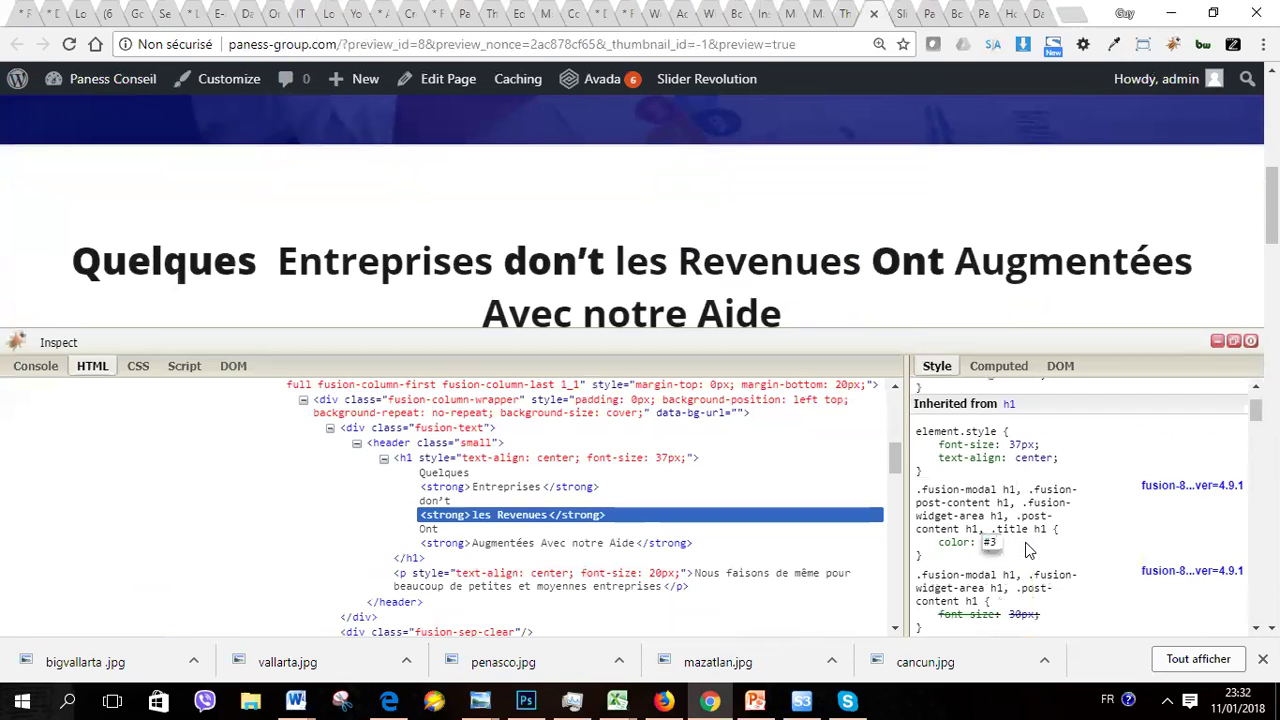
{"action": "key", "text": "BackSpace"}
{"action": "type", "text": "2568"}
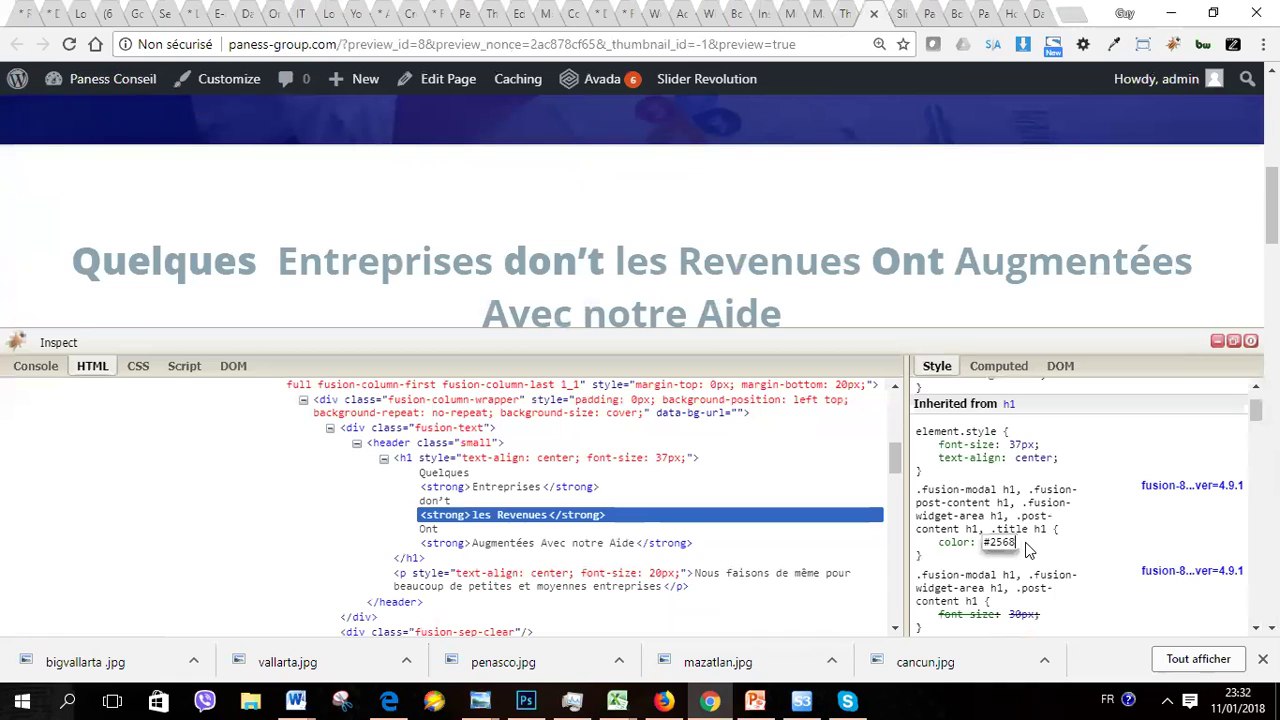
{"action": "key", "text": "Return"}
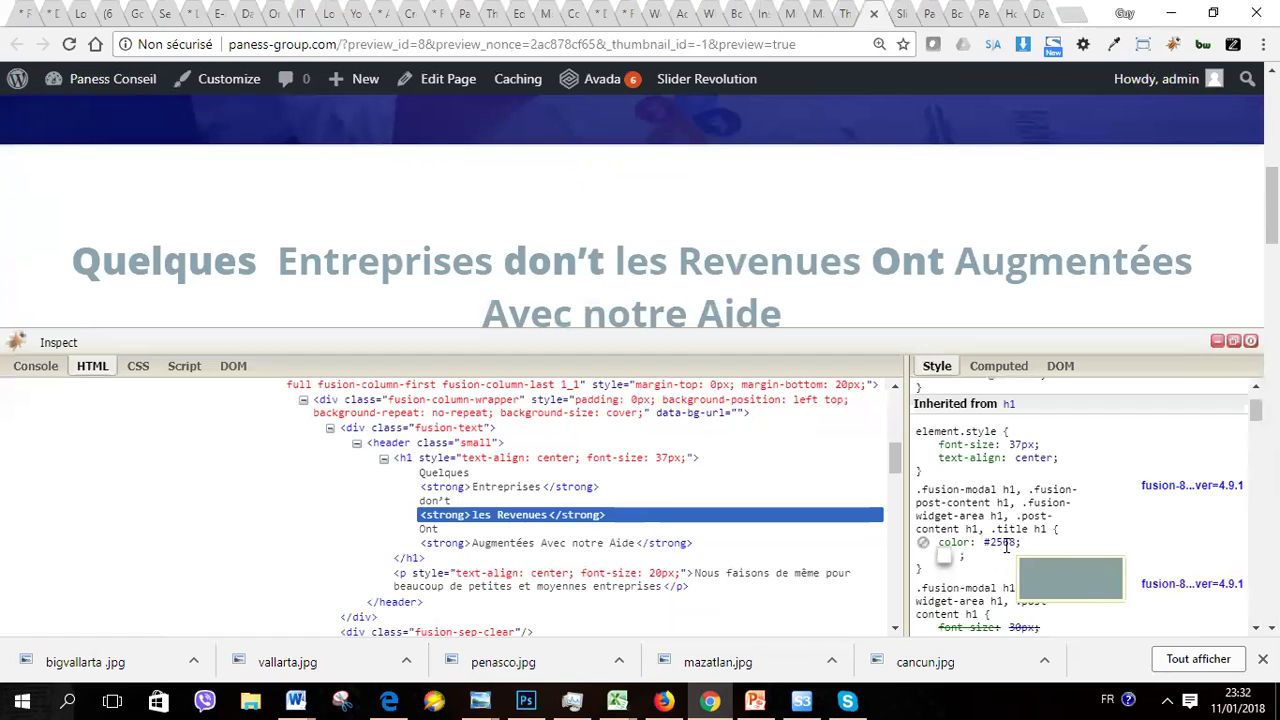
Step: Change the heading colour to pink #ff0256 and close the Firebug Lite inspector
{"action": "left_click", "coordinate": [1006, 545]}
{"action": "left_click", "coordinate": [1017, 541]}
{"action": "key", "text": "BackSpace"}
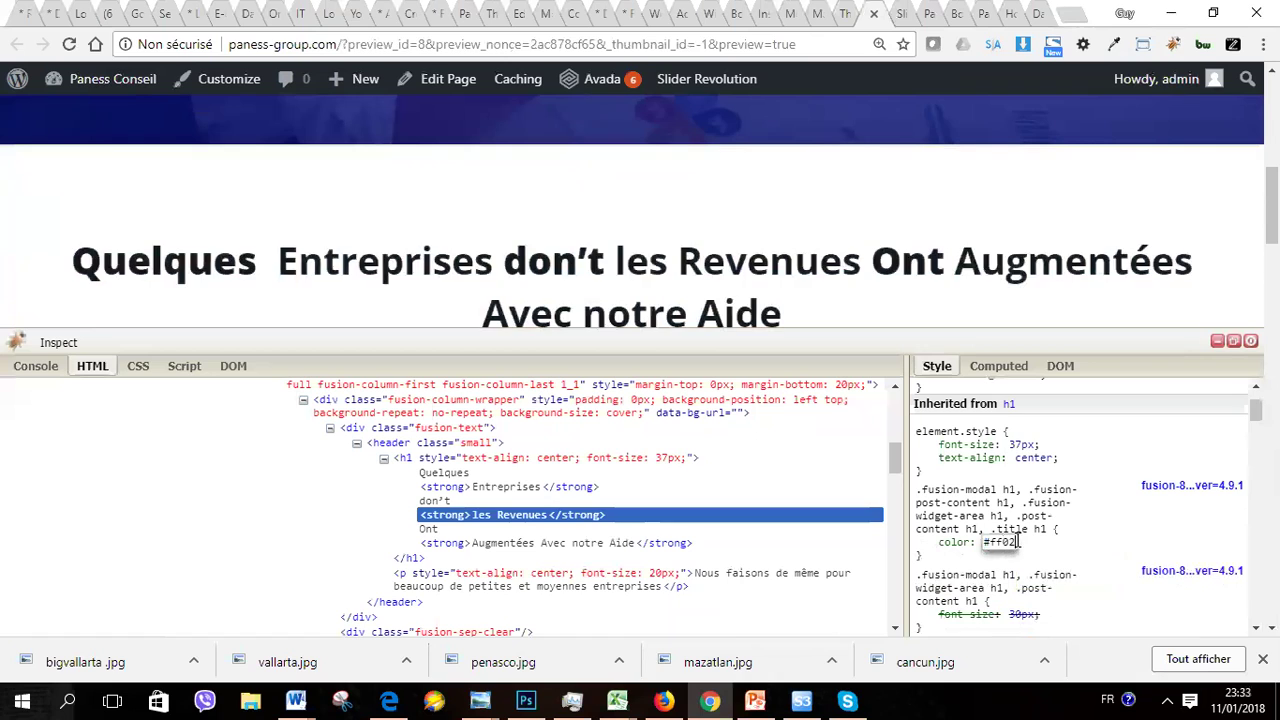
{"action": "type", "text": "5"}
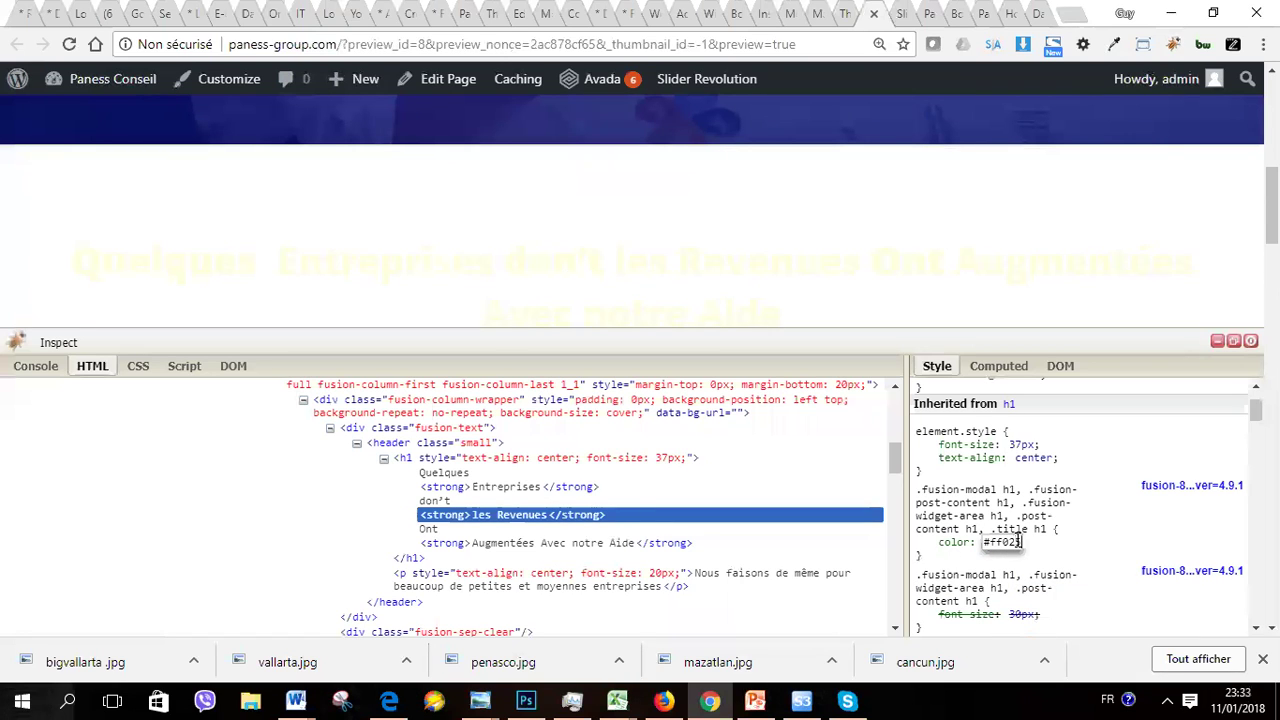
{"action": "type", "text": "6"}
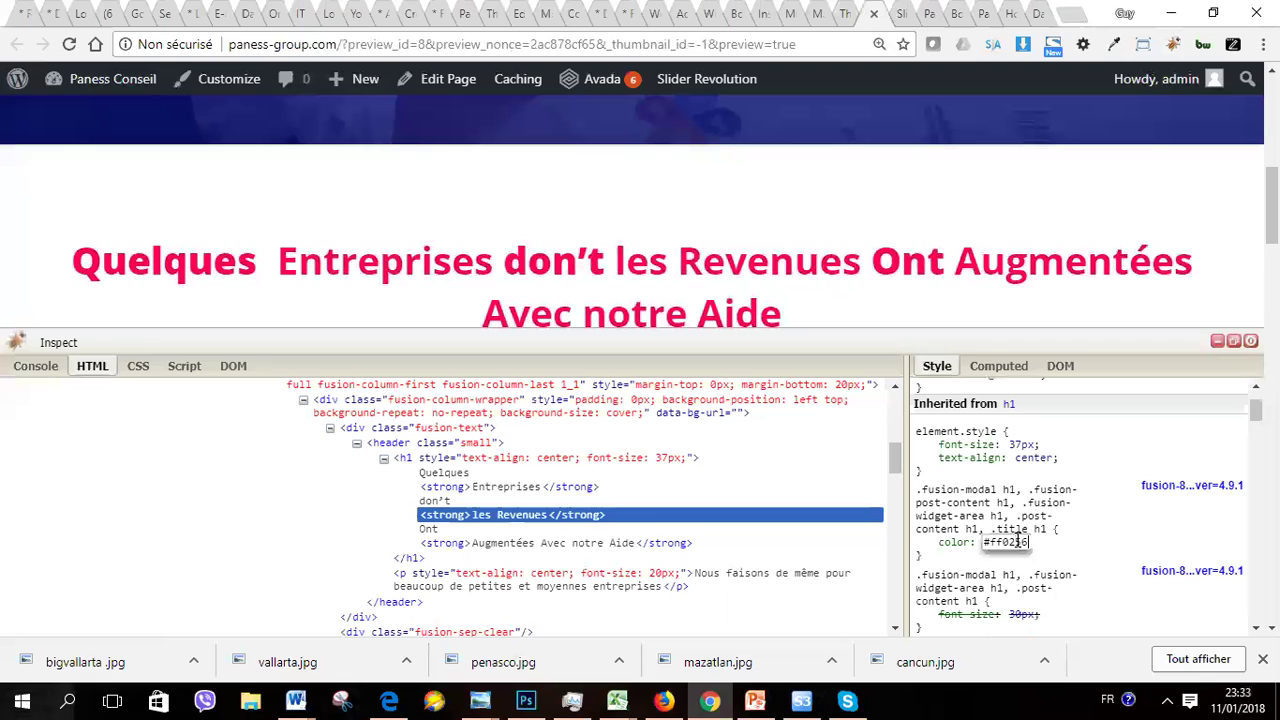
{"action": "key", "text": "Return"}
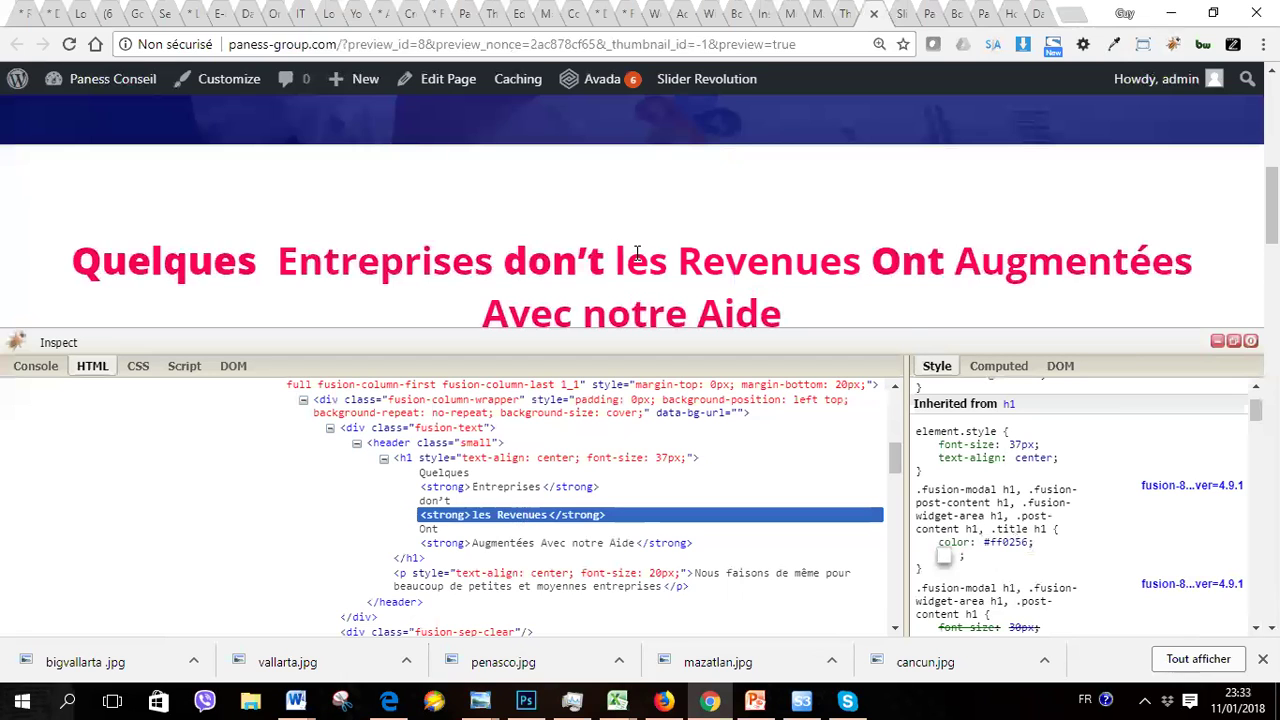
{"action": "left_click", "coordinate": [1217, 342]}
{"action": "right_click", "coordinate": [822, 266]}
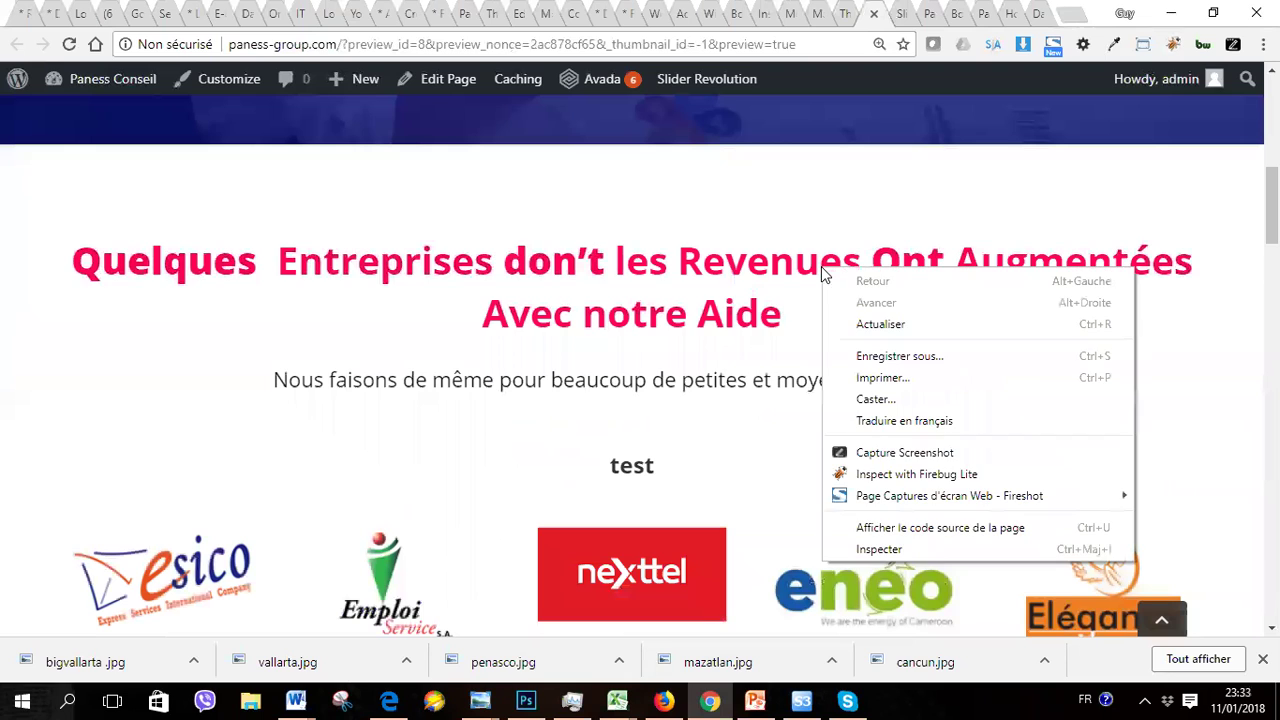
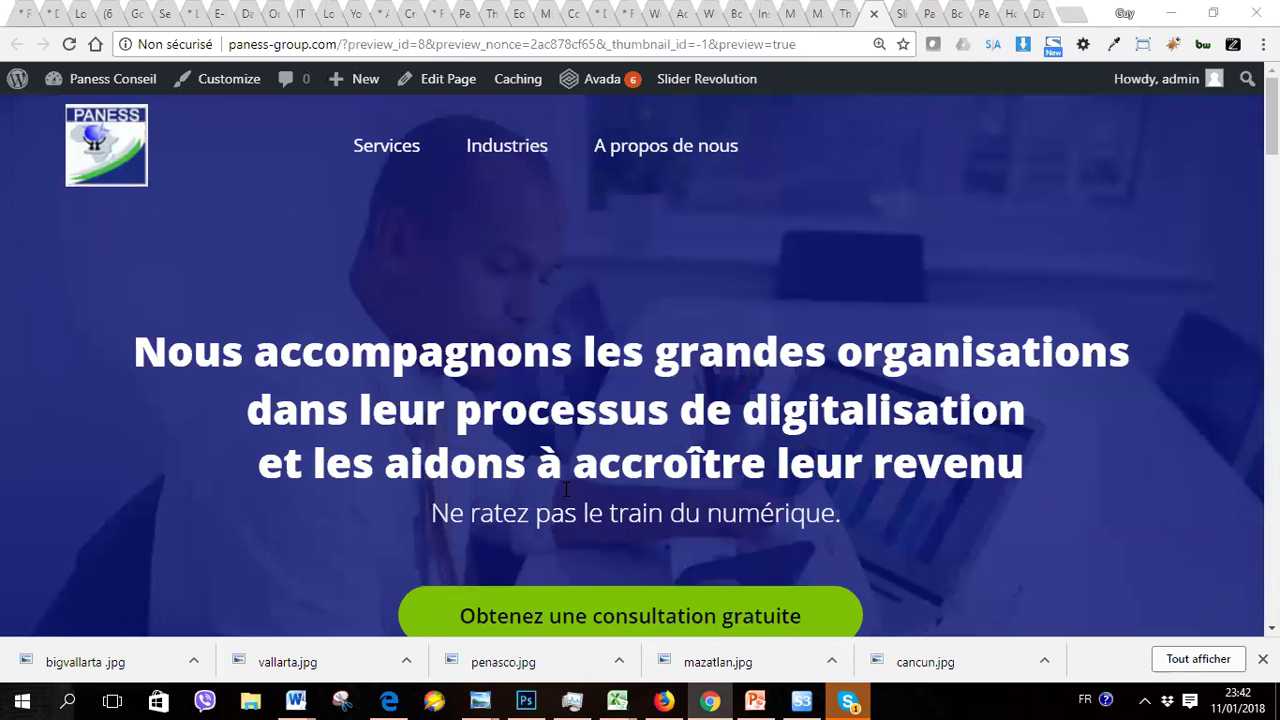
Step: Bring the Skype window to the front over the Paness home page preview
{"action": "left_click", "coordinate": [850, 700]}
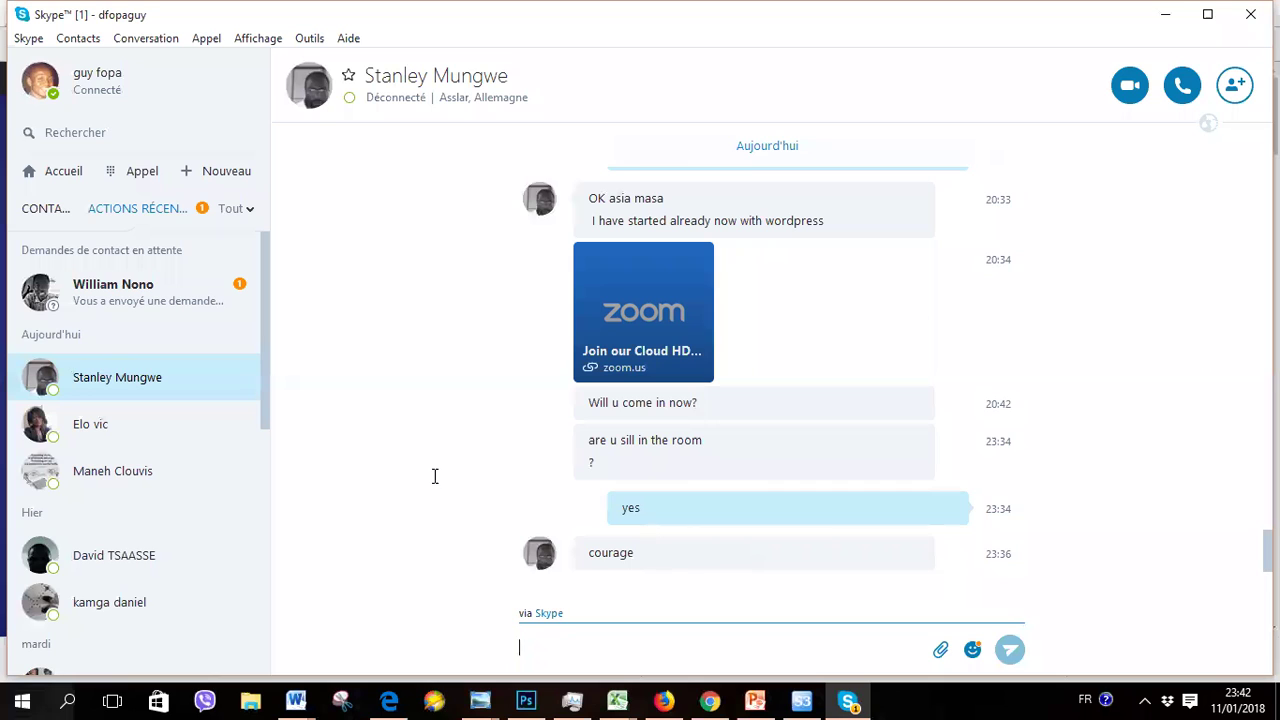
Step: Accept the pending Skype contact request with Accepter, then minimize Skype
{"action": "left_click", "coordinate": [168, 295]}
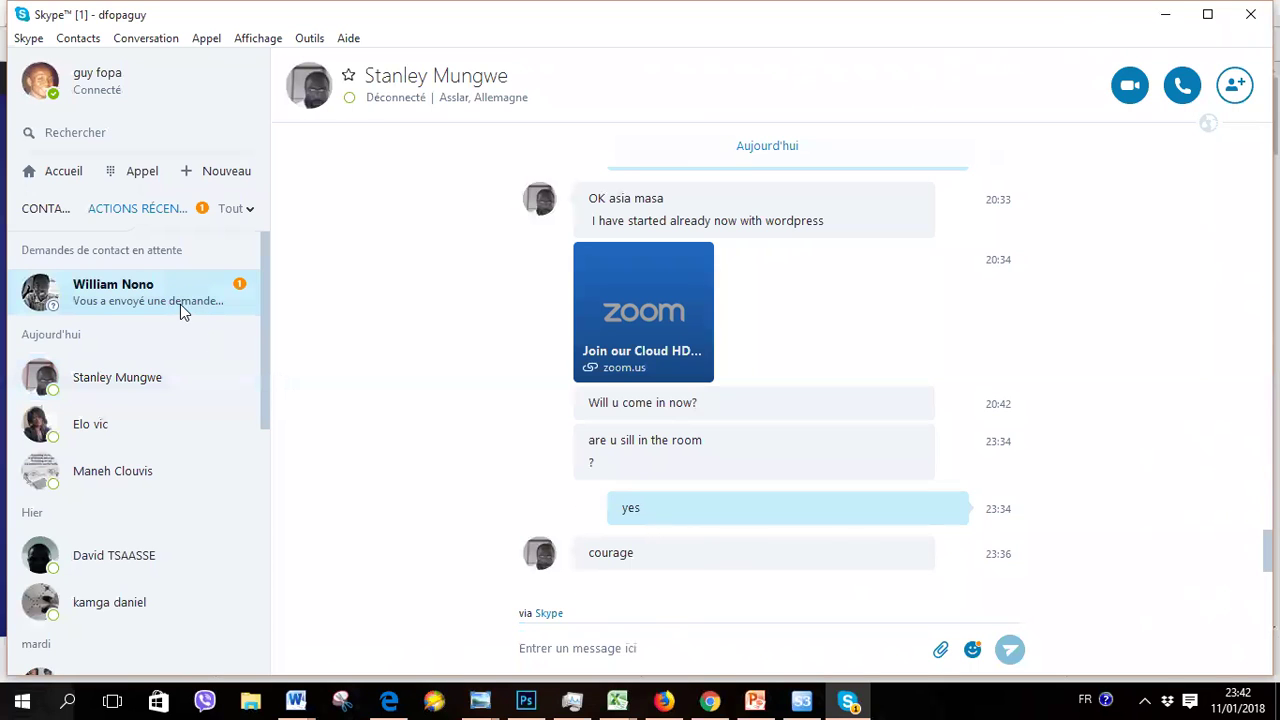
{"action": "left_click", "coordinate": [208, 292]}
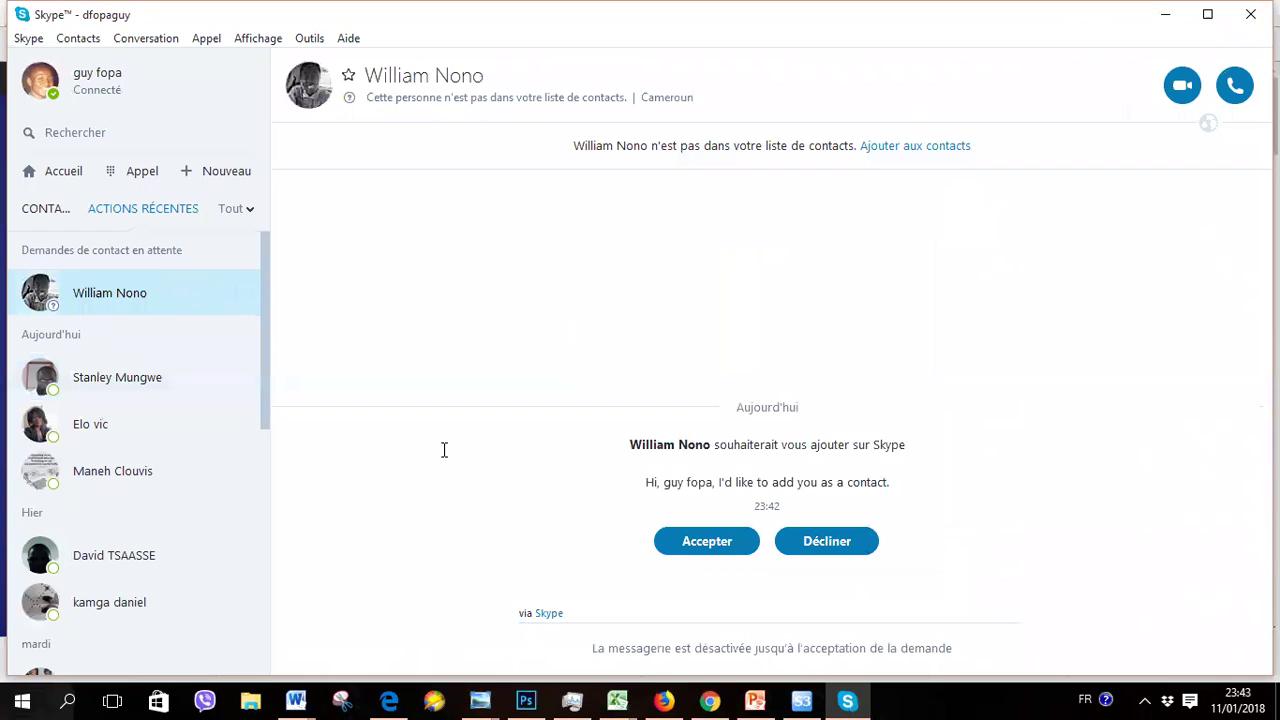
{"action": "left_click", "coordinate": [706, 541]}
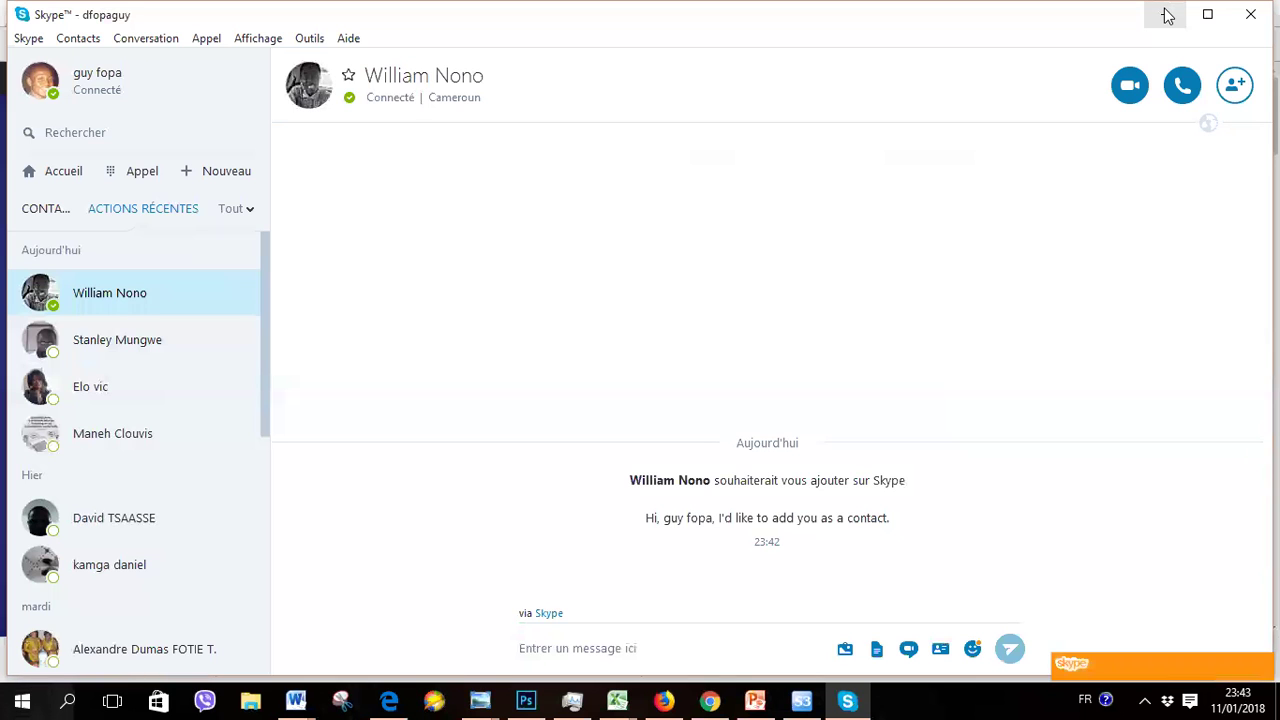
{"action": "left_click", "coordinate": [1163, 16]}
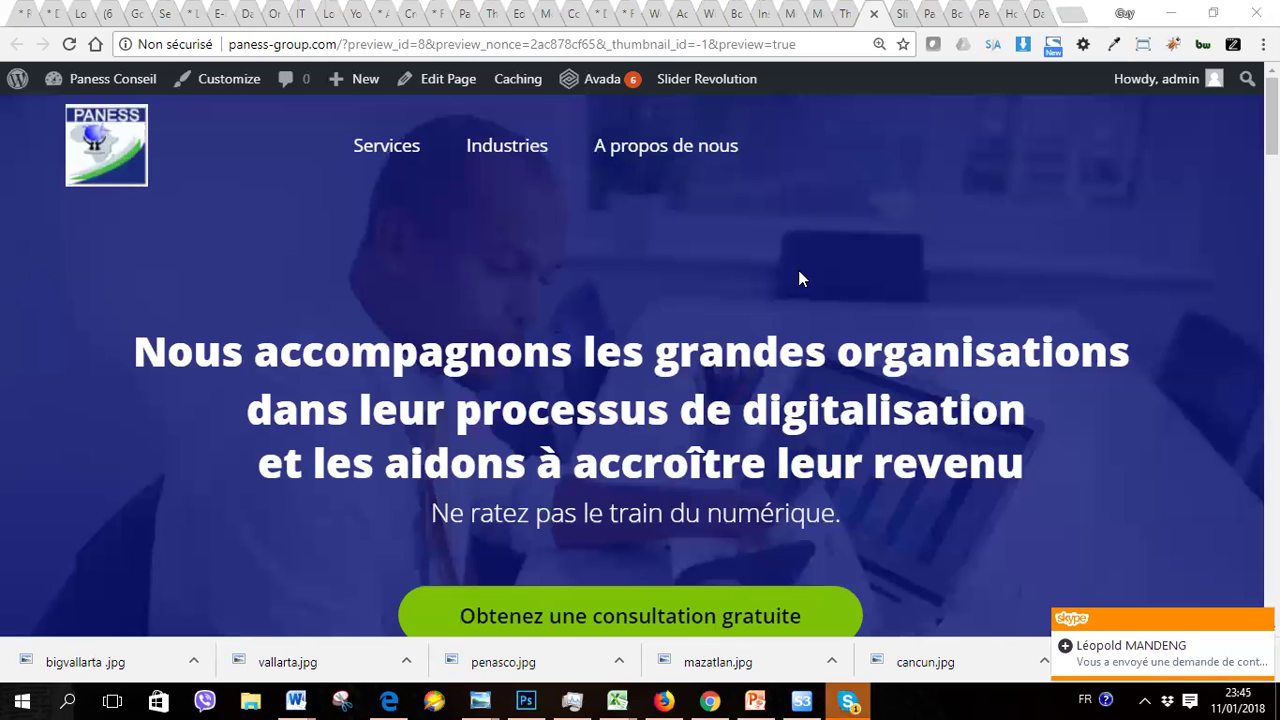
Step: Accept the newly arrived Skype contact request with Accepter and minimize Skype again
{"action": "left_click", "coordinate": [848, 700]}
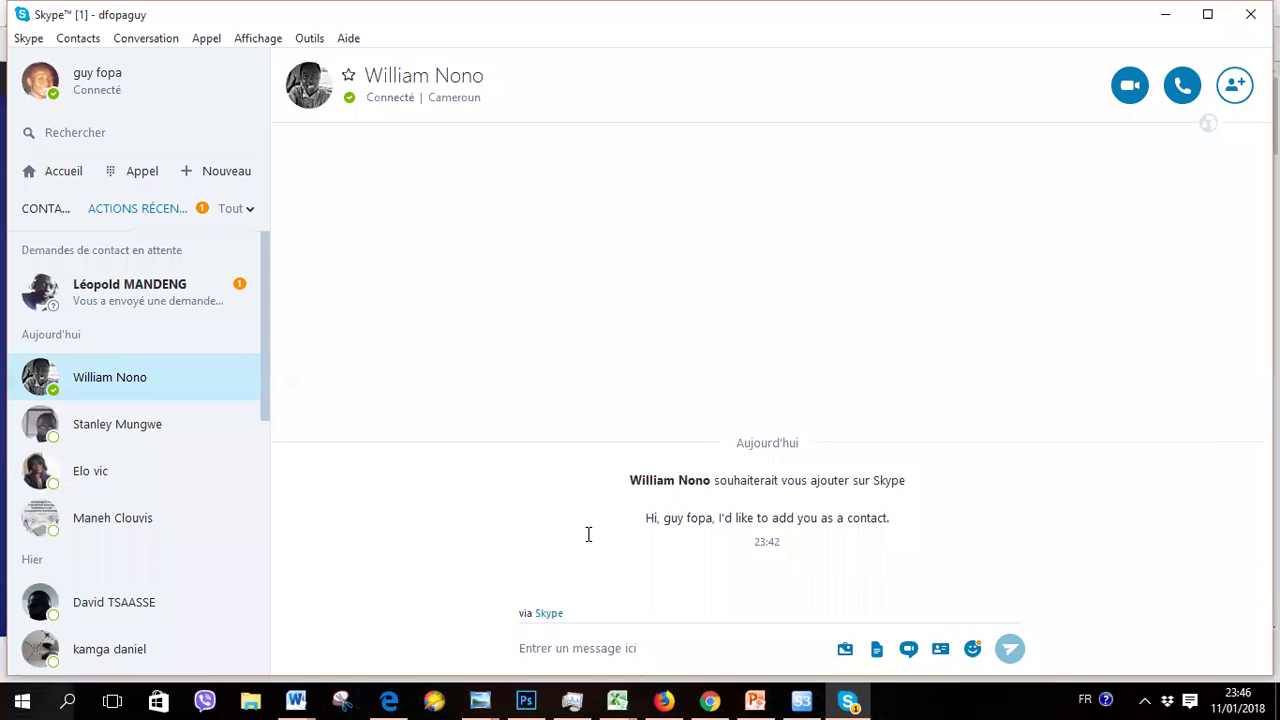
{"action": "left_click", "coordinate": [166, 294]}
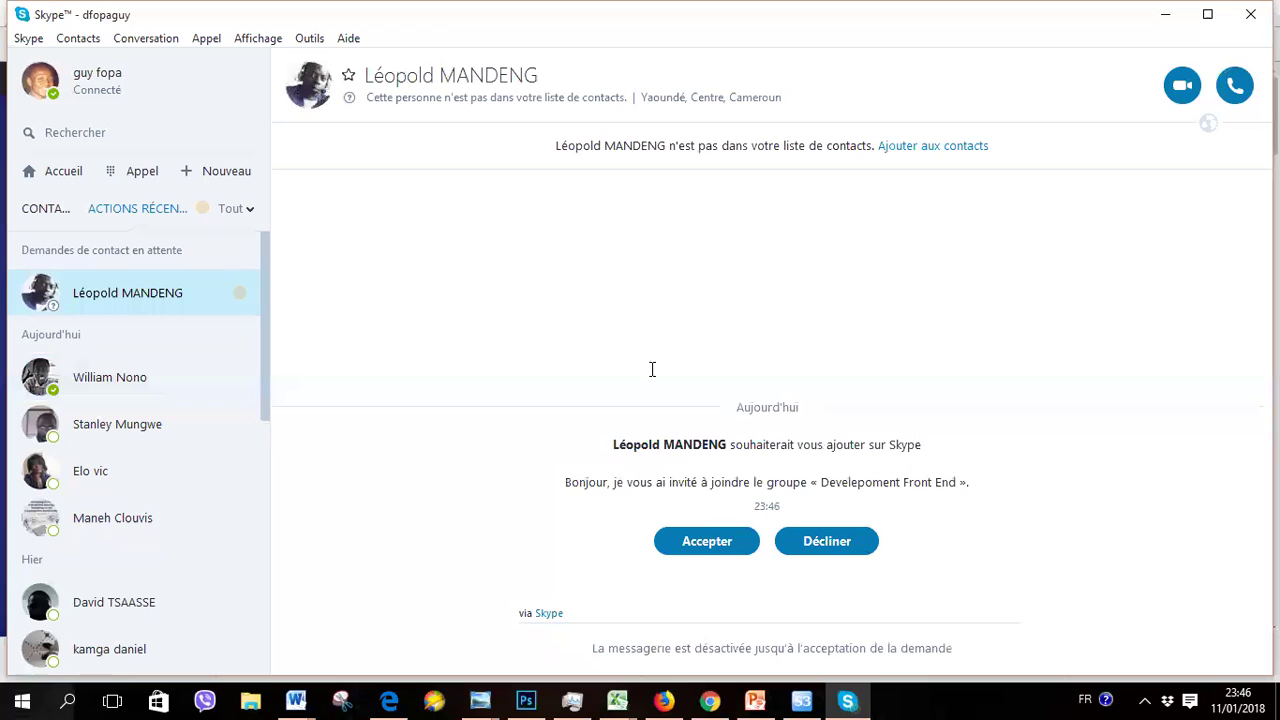
{"action": "left_click", "coordinate": [697, 543]}
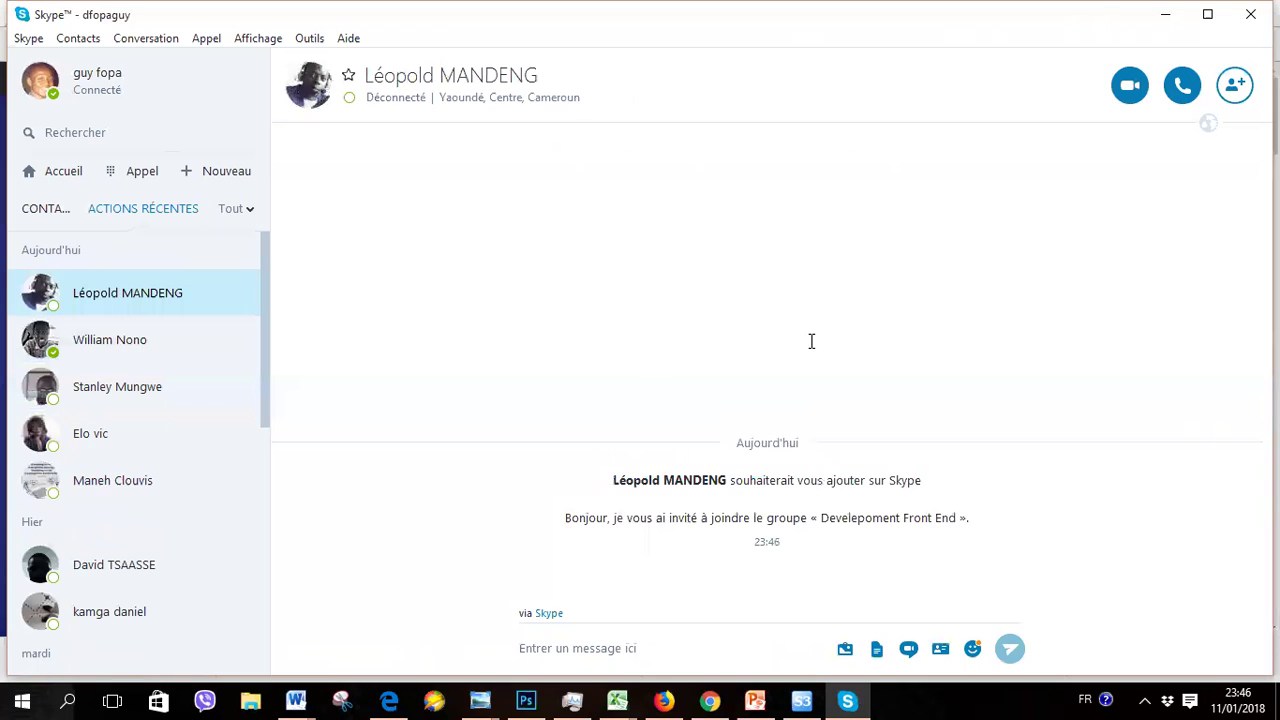
{"action": "left_click", "coordinate": [1164, 13]}
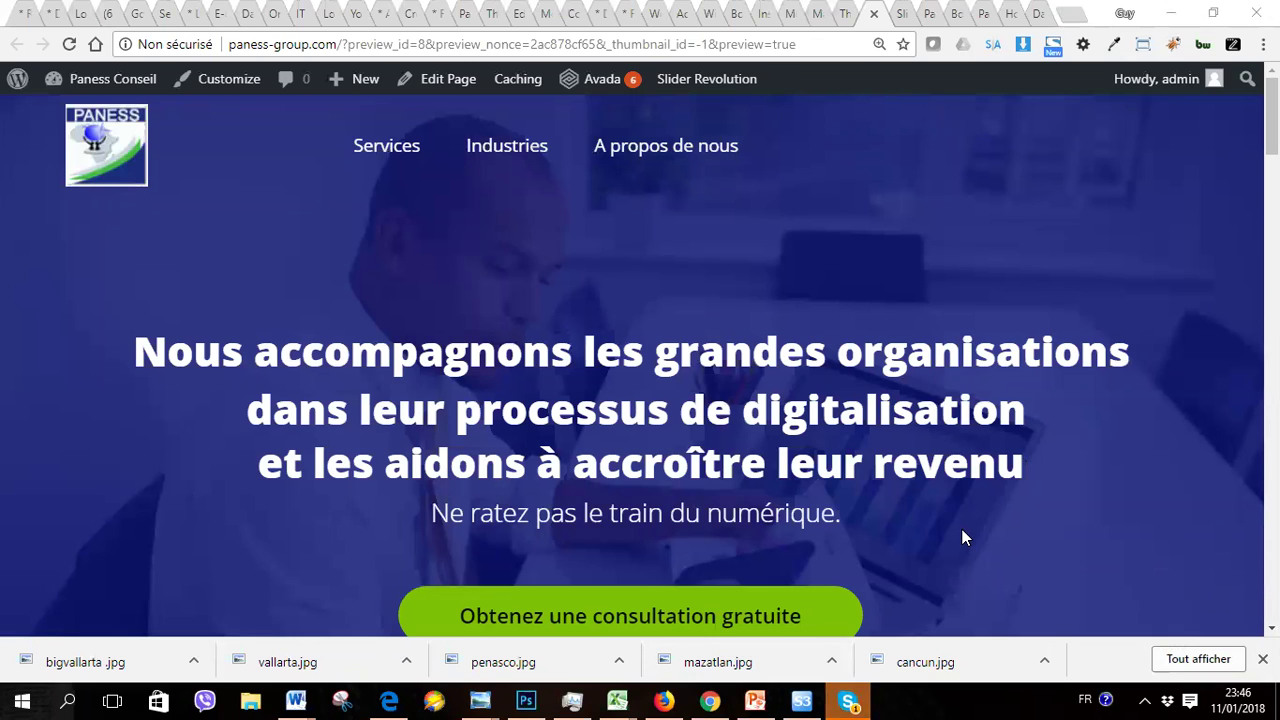
Step: Switch via the Avada custom CSS tab to the second site's 'Modifier l'article' editor
{"action": "left_click", "coordinate": [848, 22]}
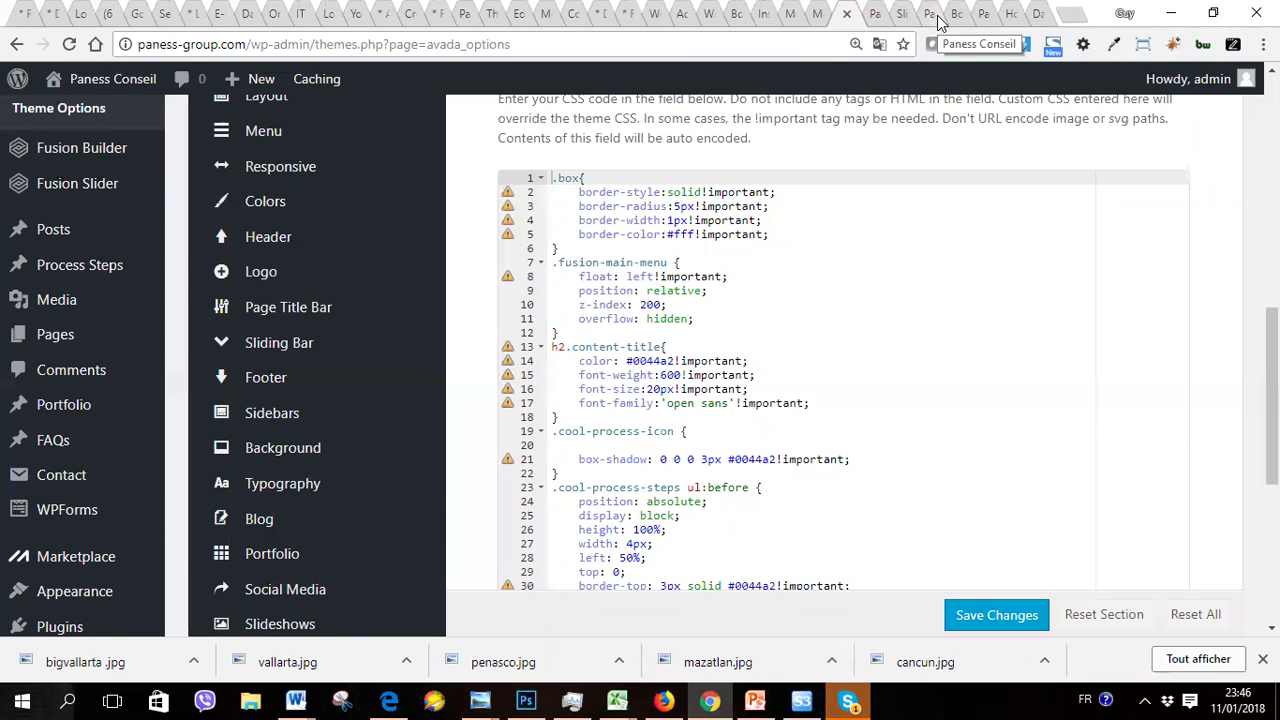
{"action": "left_click", "coordinate": [777, 18]}
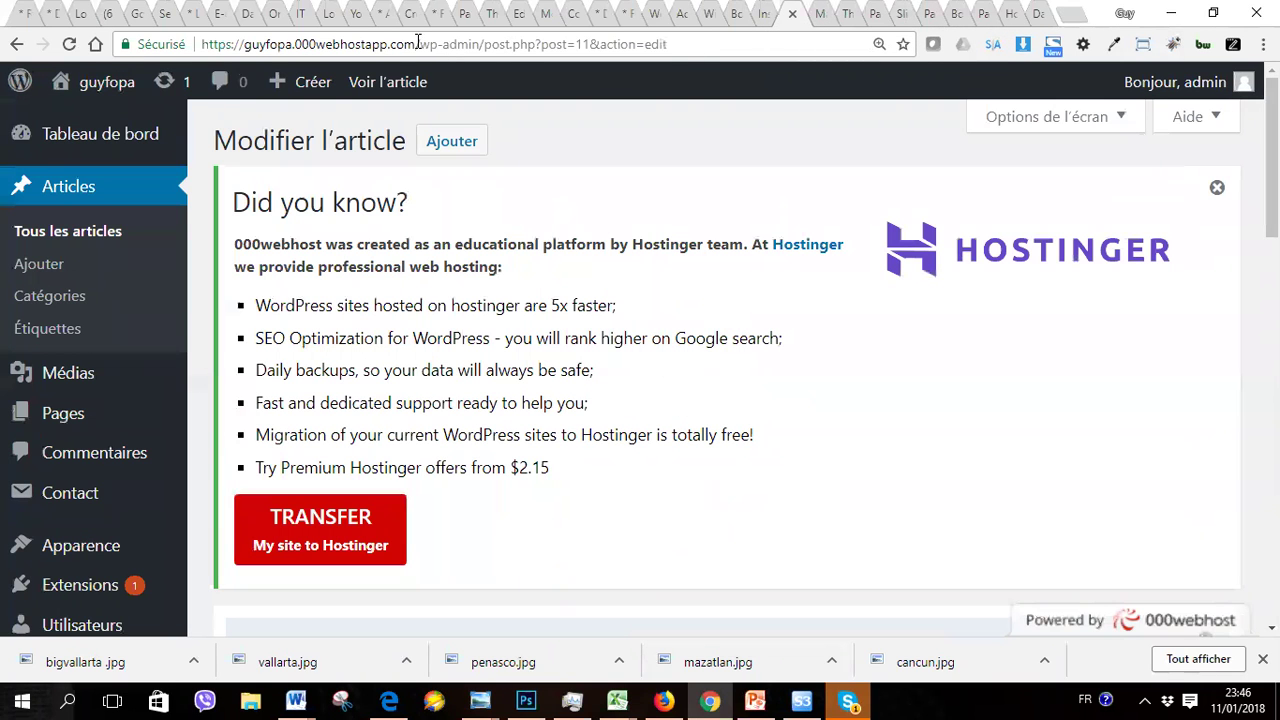
{"action": "left_click_drag", "start_coordinate": [417, 44], "coordinate": [197, 50]}
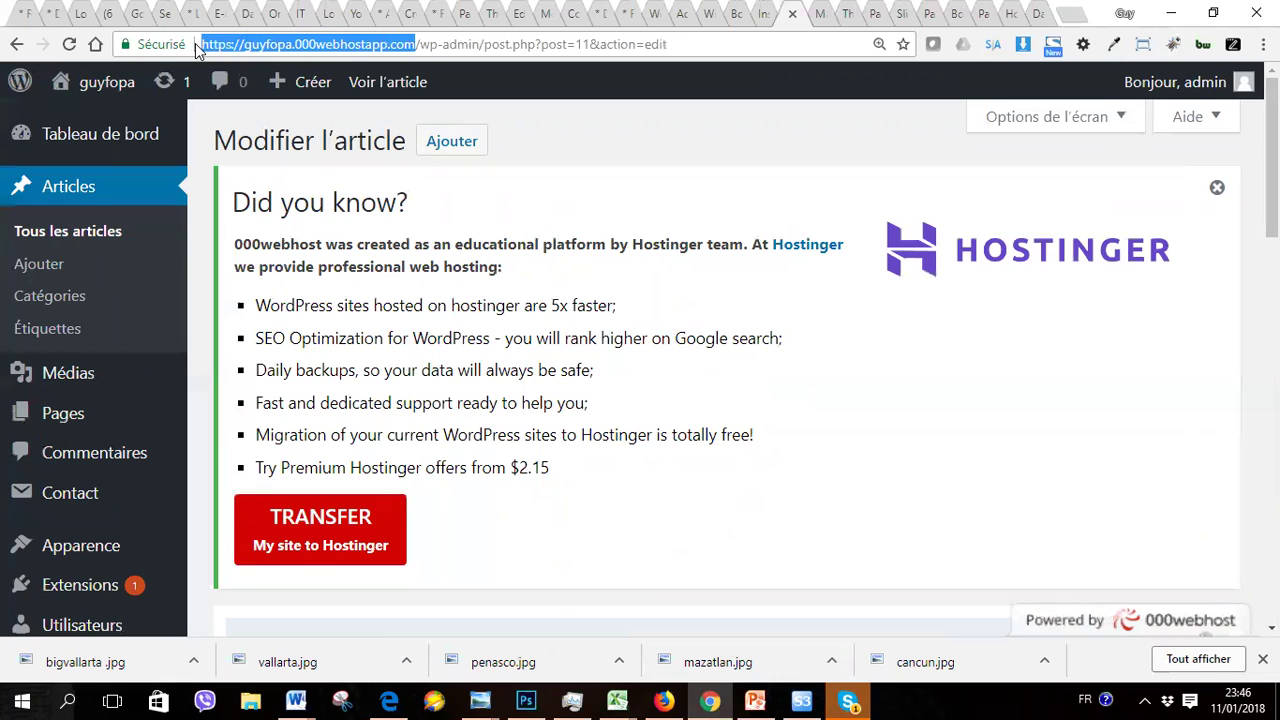
{"action": "left_click", "coordinate": [485, 44]}
{"action": "left_click_drag", "start_coordinate": [485, 44], "coordinate": [200, 48]}
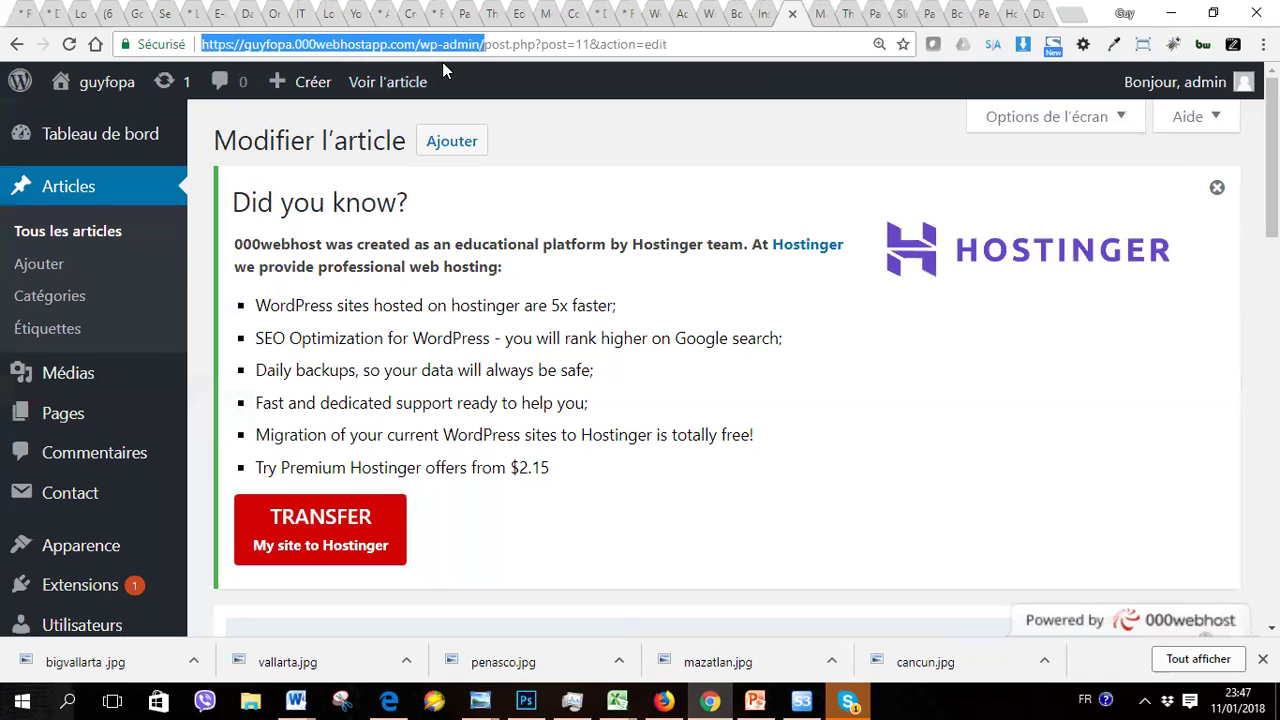
{"action": "left_click", "coordinate": [417, 46]}
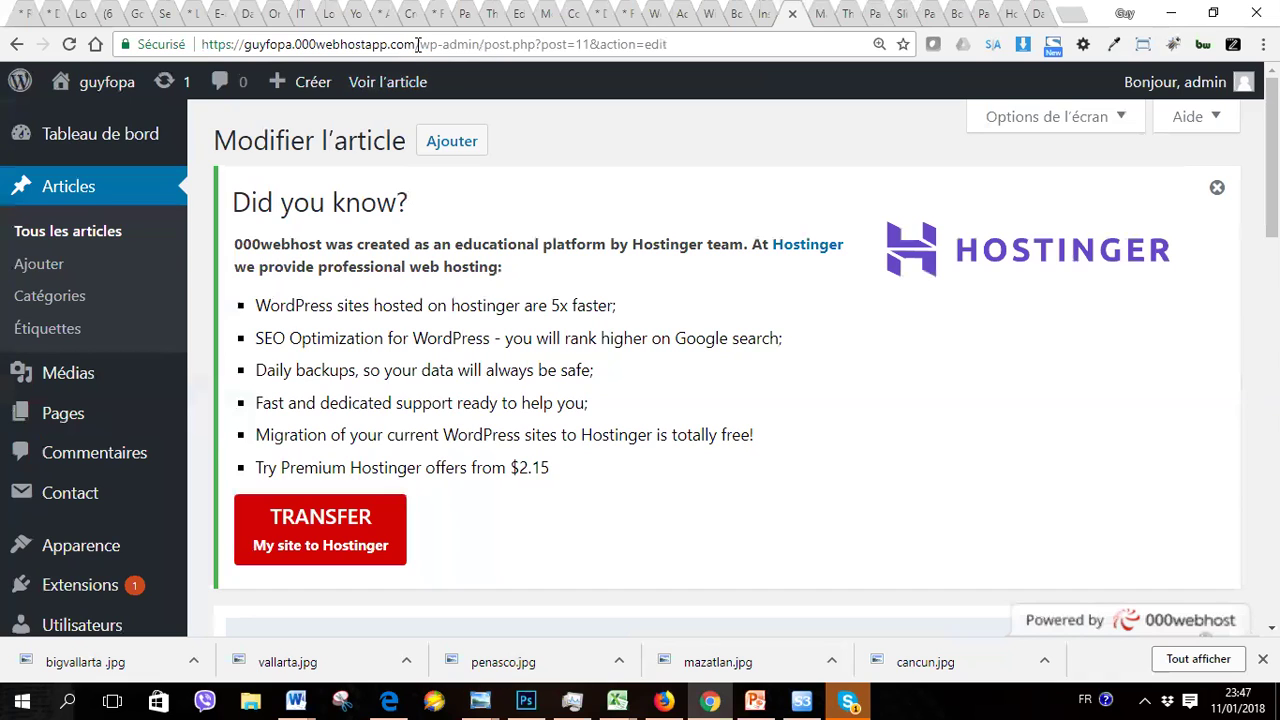
{"action": "left_click_drag", "start_coordinate": [417, 46], "coordinate": [204, 50]}
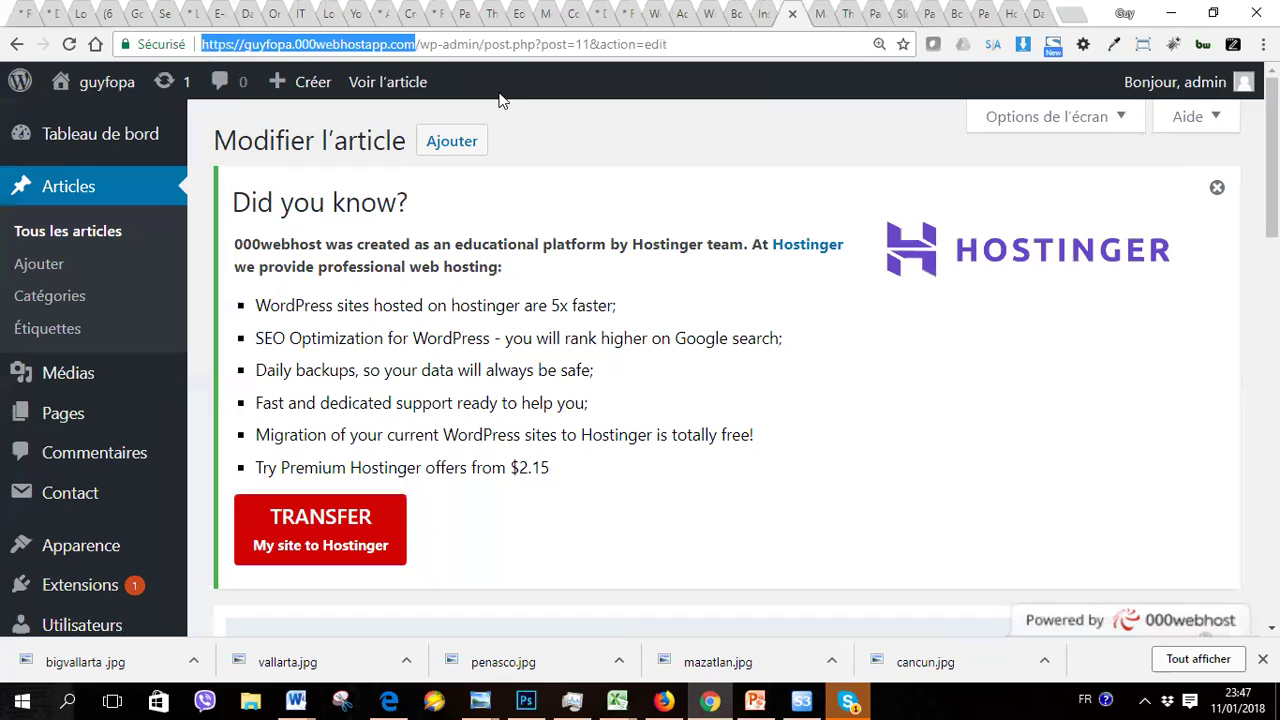
{"action": "left_click", "coordinate": [483, 44]}
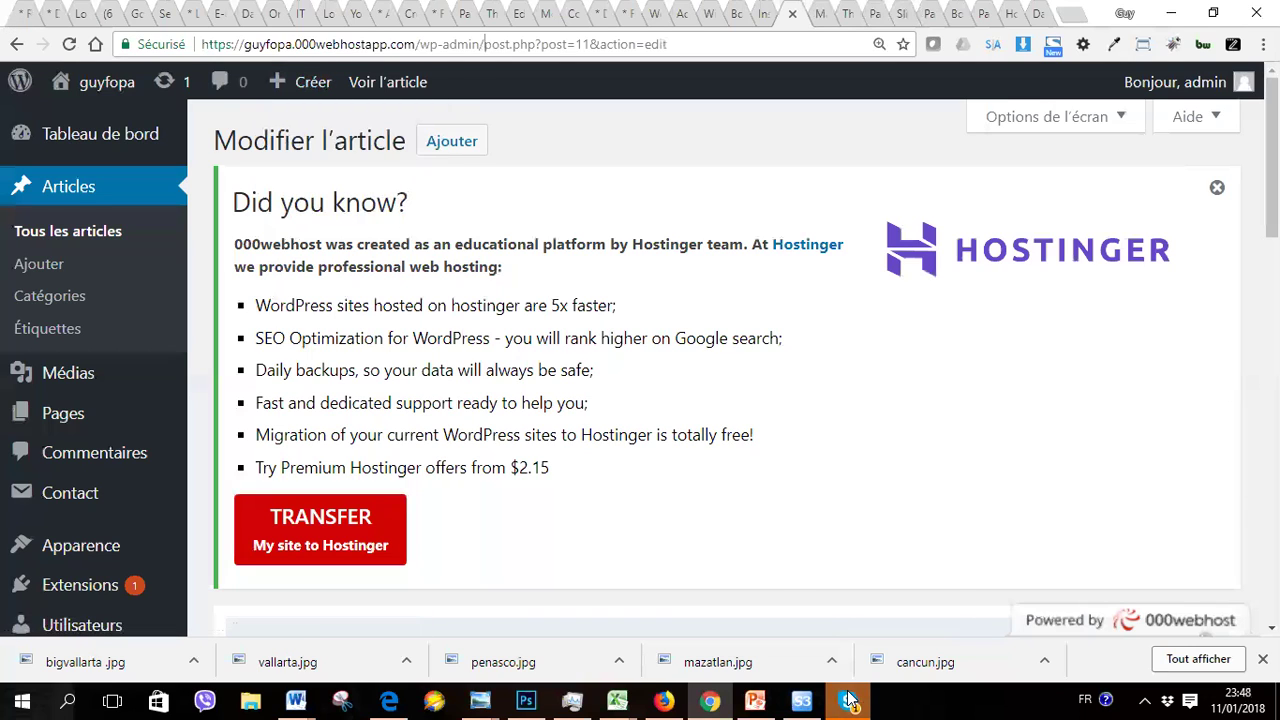
{"action": "mouse_move", "coordinate": [850, 702]}
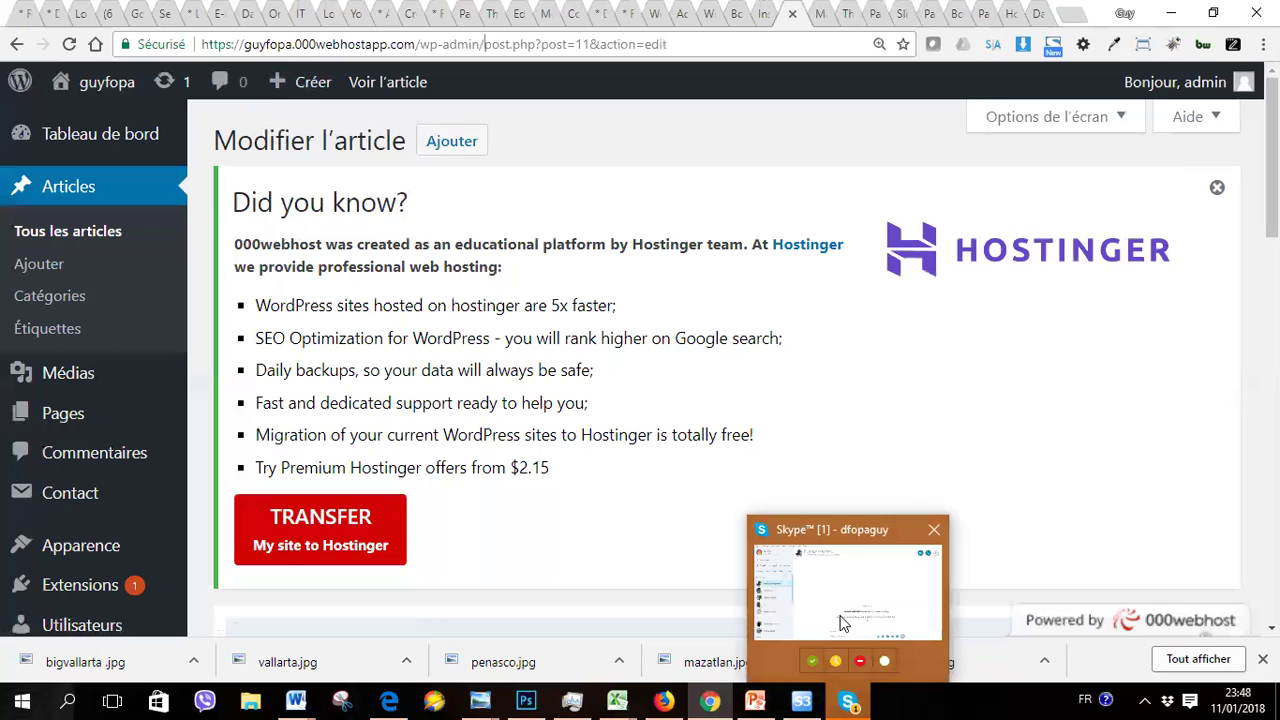
{"action": "mouse_move", "coordinate": [843, 623]}
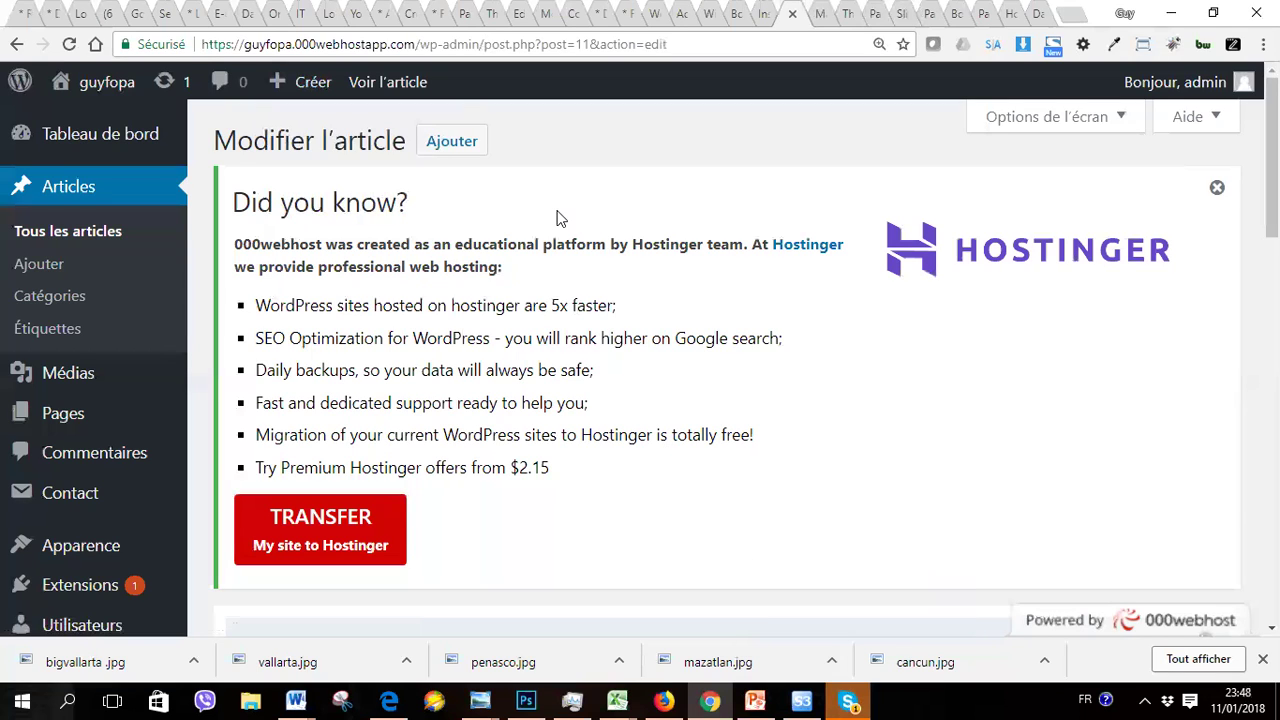
{"action": "mouse_move", "coordinate": [1272, 160]}
{"action": "left_mouse_down"}
{"action": "mouse_move", "coordinate": [1272, 327]}
{"action": "mouse_move", "coordinate": [1272, 164]}
{"action": "left_mouse_up"}
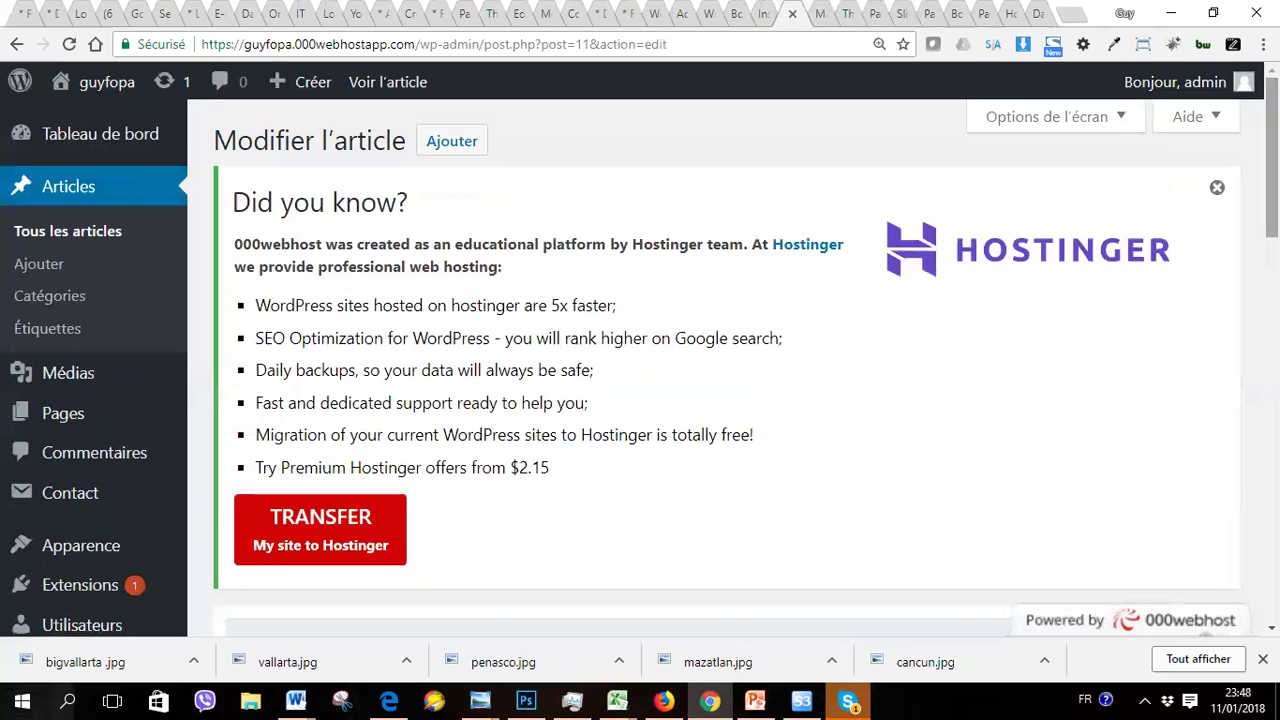